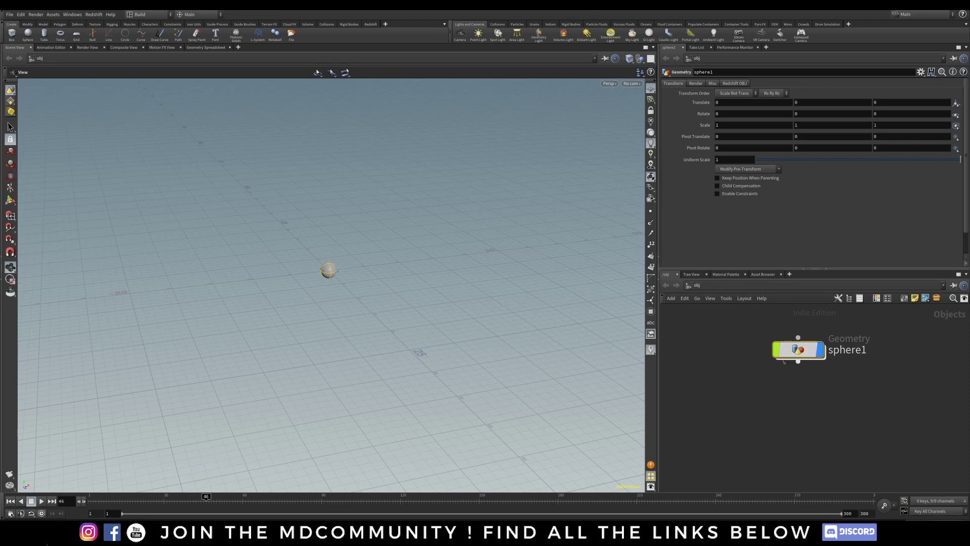
Enter the sphere1 geometry object and reposition the sphere node inside its network.
{"action": "double_click", "coordinate": [790, 354]}
{"action": "right_click_drag", "start_coordinate": [294, 293], "coordinate": [529, 217]}
{"action": "middle_click_drag", "start_coordinate": [528, 217], "coordinate": [321, 271]}
{"action": "right_click_drag", "start_coordinate": [320, 271], "coordinate": [389, 252]}
{"action": "middle_click_drag", "start_coordinate": [389, 253], "coordinate": [366, 264]}
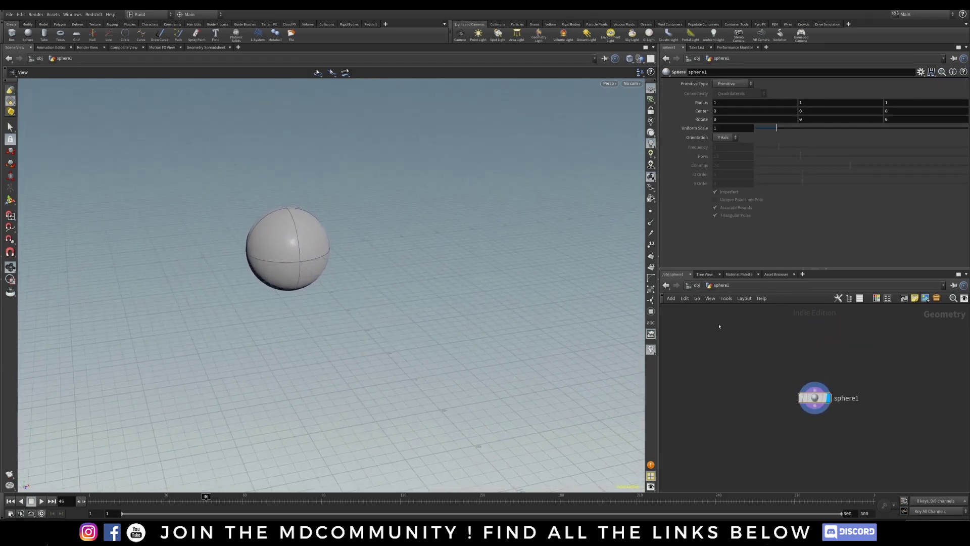
{"action": "left_click_drag", "start_coordinate": [757, 358], "coordinate": [877, 458]}
{"action": "left_click_drag", "start_coordinate": [815, 399], "coordinate": [795, 368]}
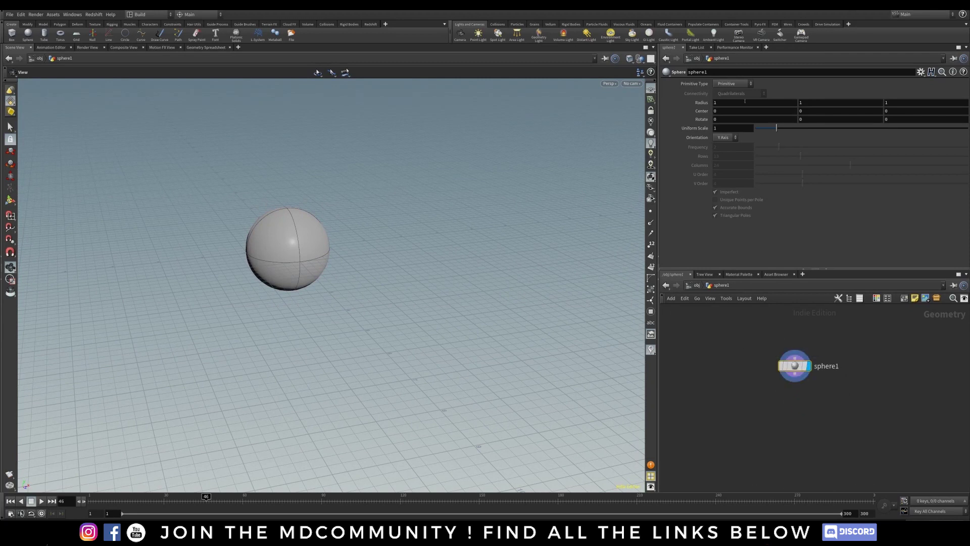
Set the sphere's primitive type to Polygon and its frequency to 20.
{"action": "left_click", "coordinate": [738, 86]}
{"action": "left_click", "coordinate": [732, 94]}
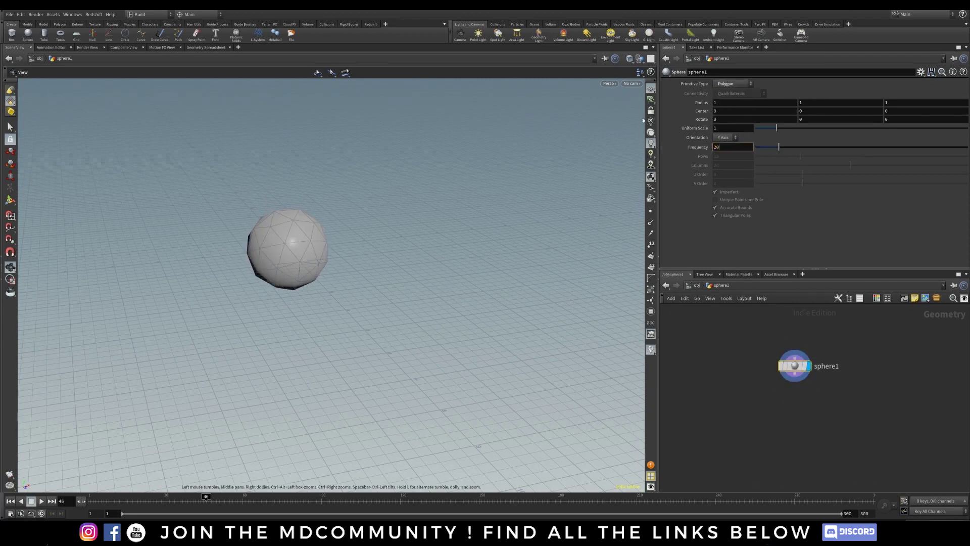
{"action": "key", "text": "Return"}
{"action": "left_click_drag", "start_coordinate": [487, 273], "coordinate": [357, 262]}
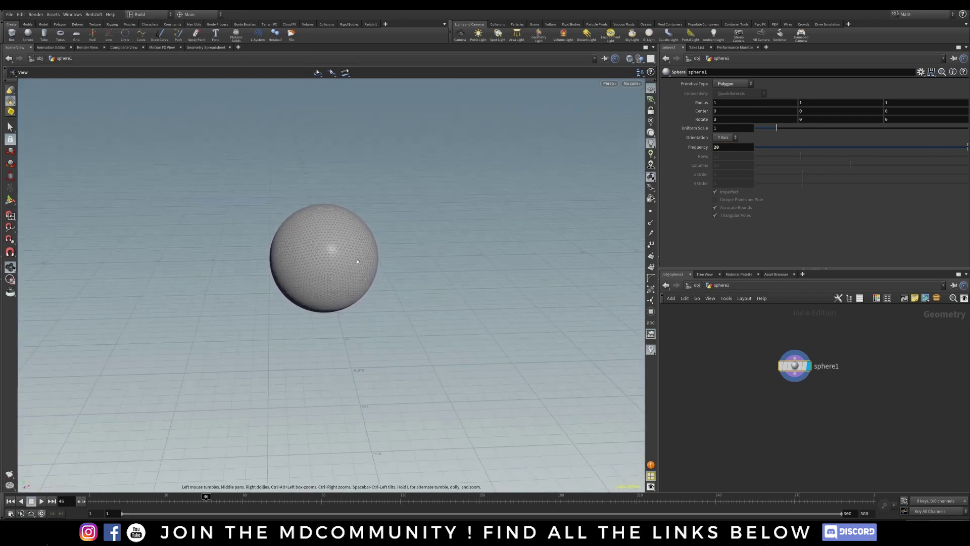
Add a Voronoi Fracture node fed by the sphere's output and arrange the two nodes with space between them.
{"action": "middle_click_drag", "start_coordinate": [778, 420], "coordinate": [760, 403]}
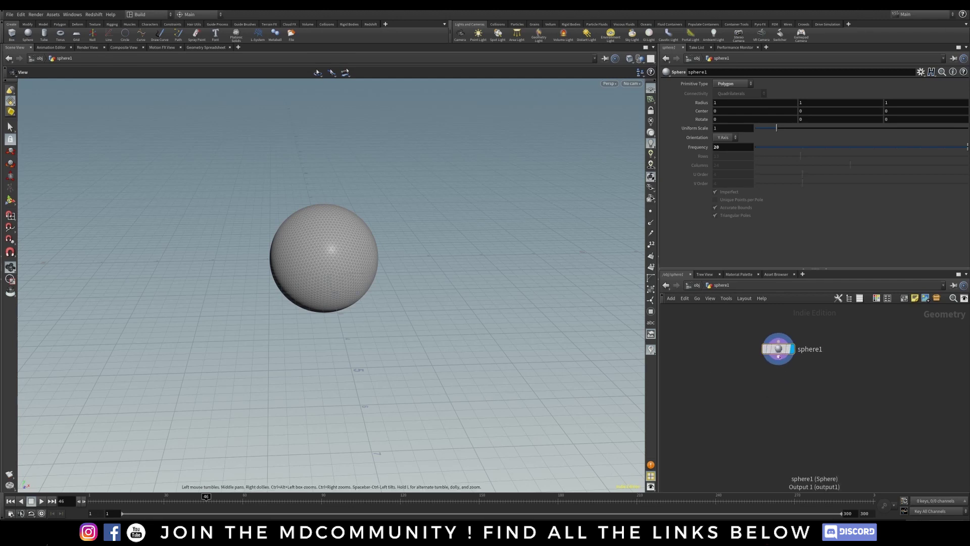
{"action": "key", "text": "Tab"}
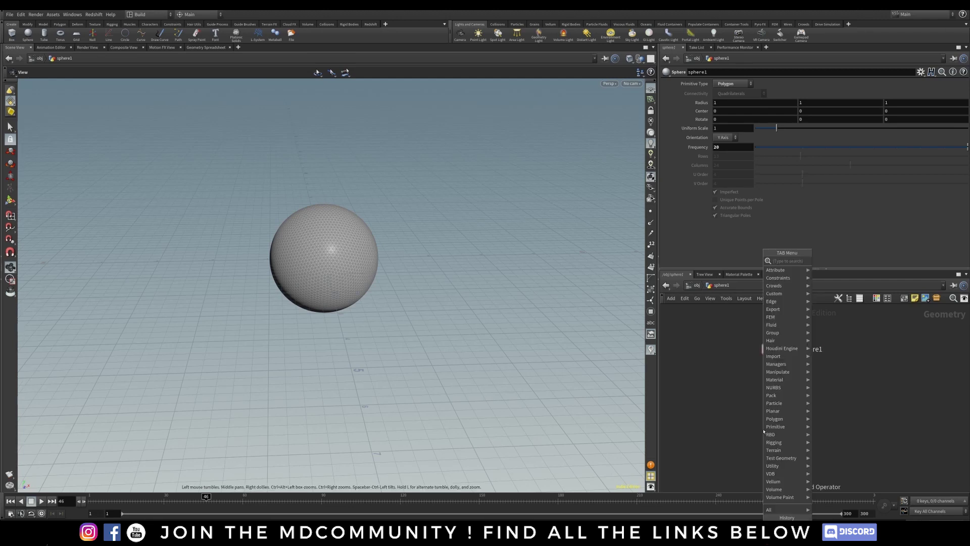
{"action": "type", "text": "voro"}
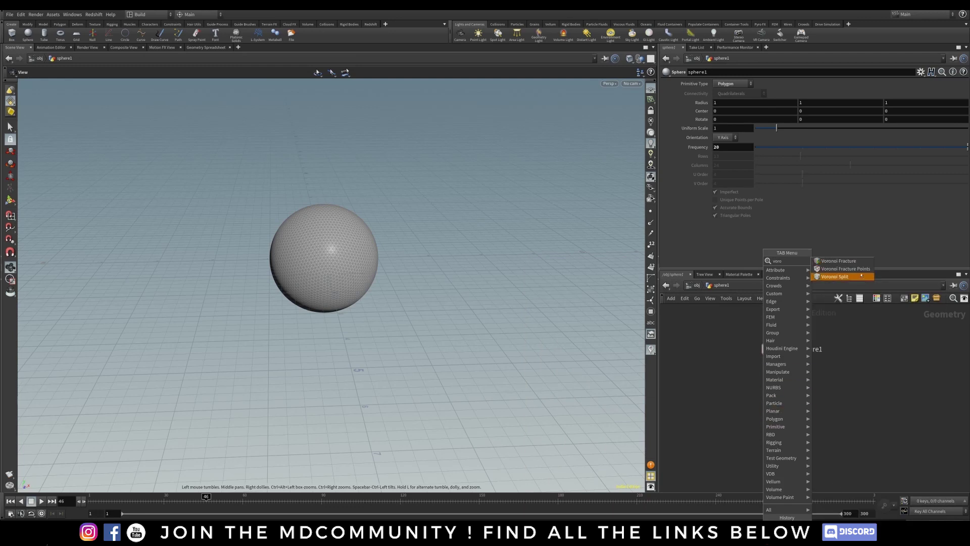
{"action": "left_click", "coordinate": [826, 262]}
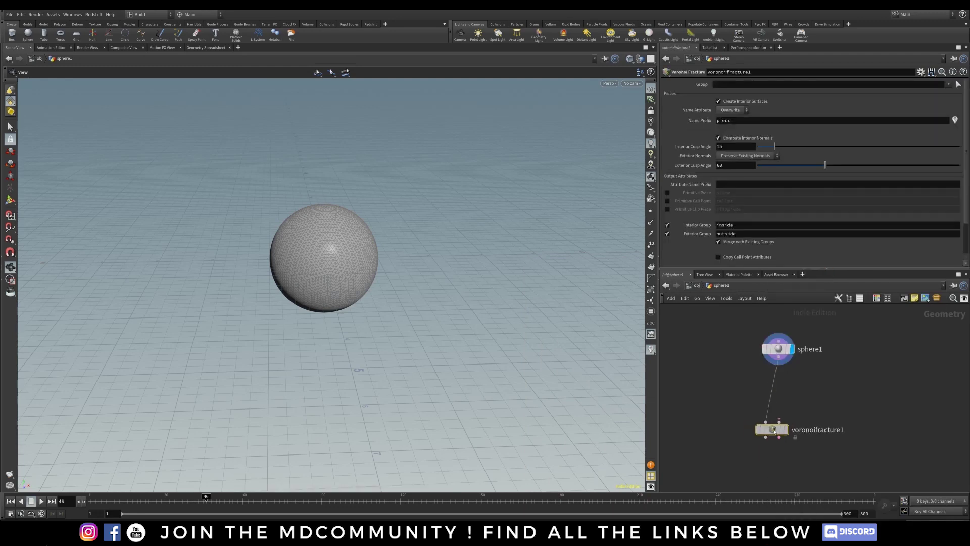
{"action": "left_click", "coordinate": [792, 417]}
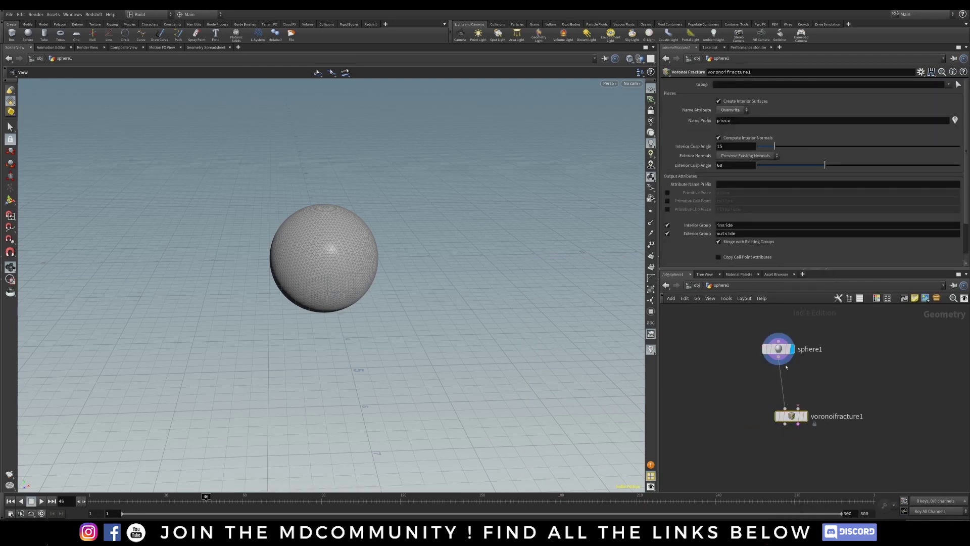
{"action": "mouse_move", "coordinate": [781, 351]}
{"action": "left_click_drag", "start_coordinate": [782, 351], "coordinate": [754, 335]}
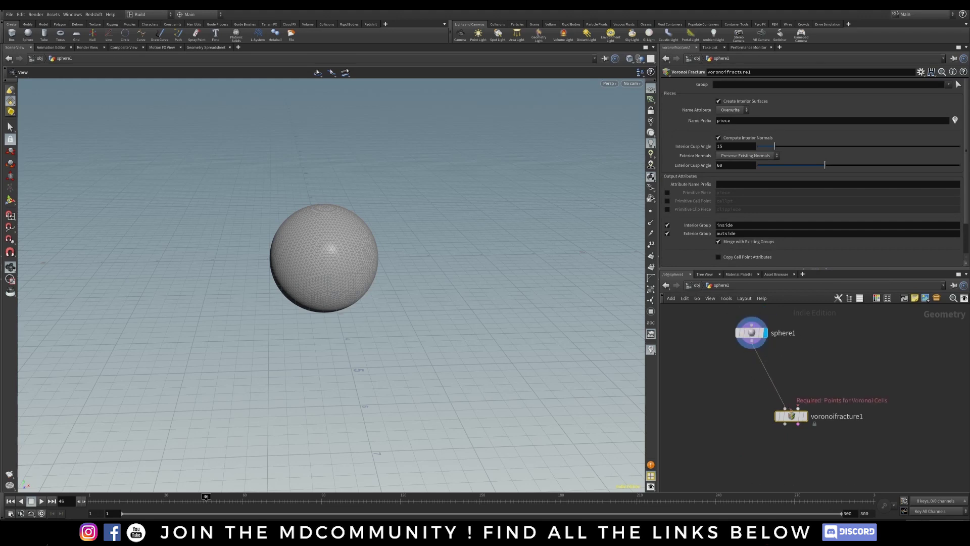
{"action": "left_click_drag", "start_coordinate": [790, 409], "coordinate": [788, 415]}
{"action": "mouse_move", "coordinate": [794, 413]}
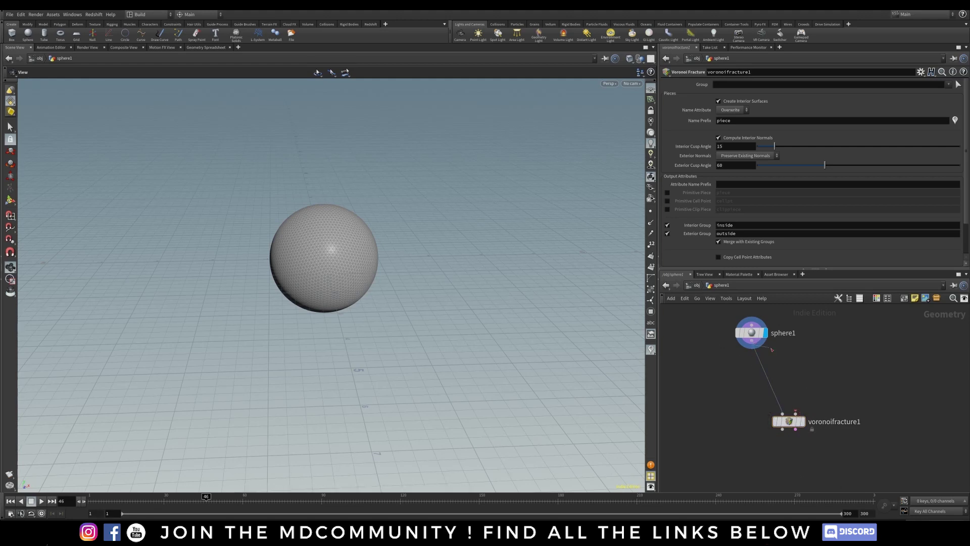
Add a Scatter node fed by the sphere, place it between the sphere and the Voronoi Fracture, and display its result.
{"action": "key", "text": "Tab"}
{"action": "type", "text": "scatter"}
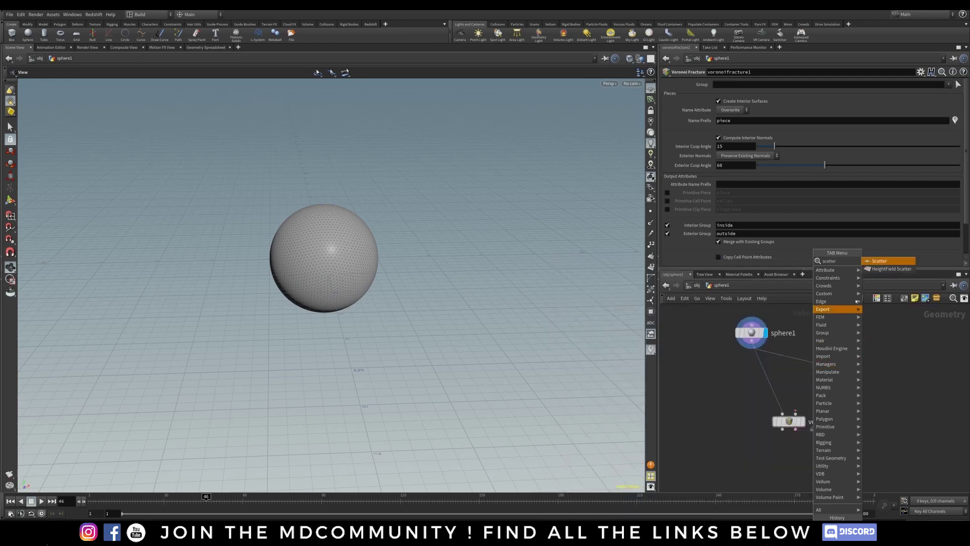
{"action": "key", "text": "Return"}
{"action": "left_click", "coordinate": [813, 366]}
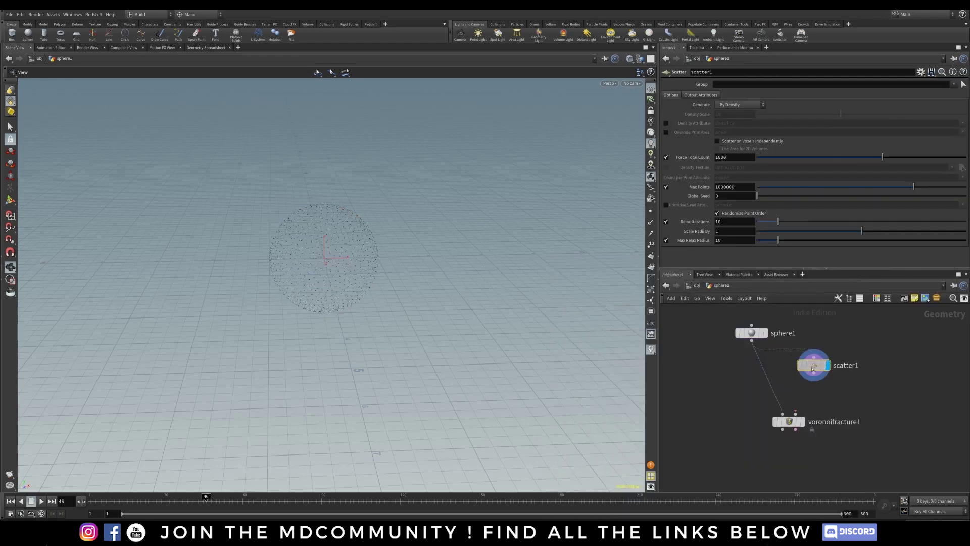
Set the scatter's Force Total Count to 100.
{"action": "left_click_drag", "start_coordinate": [306, 204], "coordinate": [277, 206]}
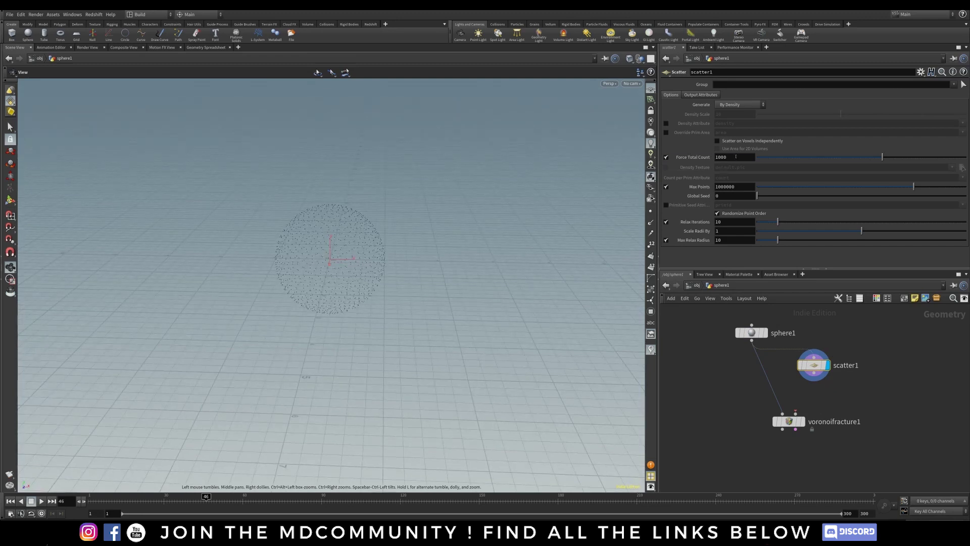
{"action": "type", "text": "100"}
{"action": "key", "text": "Return"}
Set the viewport's particle point size to 10 pixels in the geometry display options.
{"action": "left_click_drag", "start_coordinate": [323, 260], "coordinate": [327, 298]}
{"action": "key", "text": "d"}
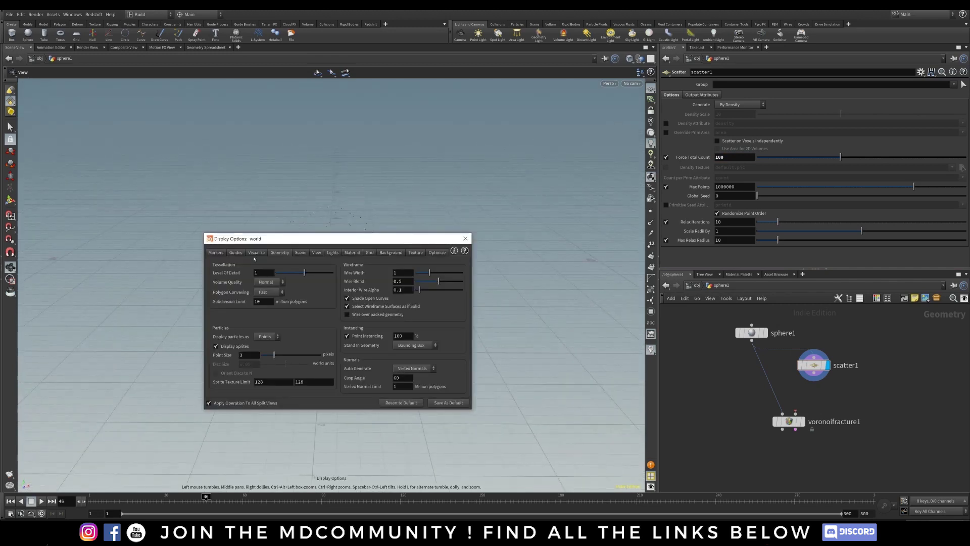
{"action": "left_click_drag", "start_coordinate": [287, 241], "coordinate": [451, 212]}
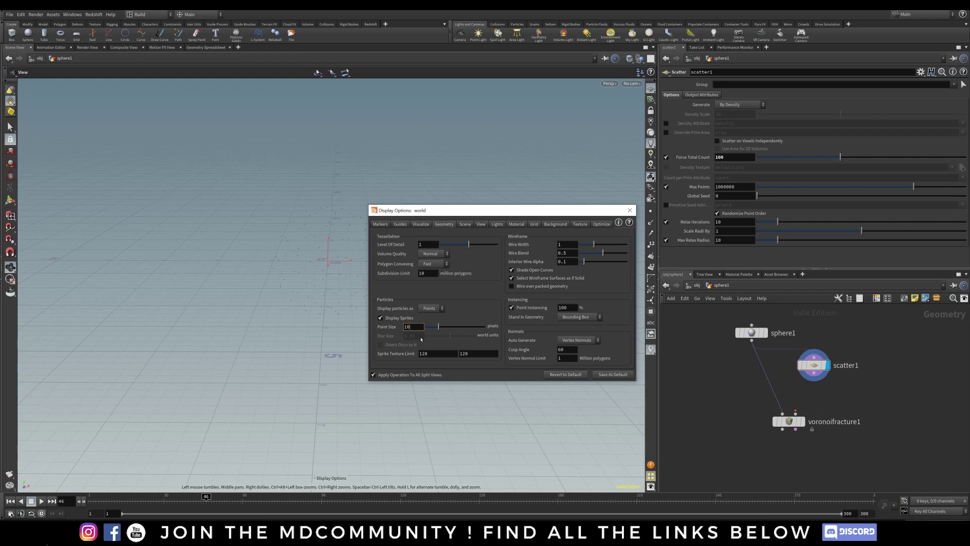
{"action": "key", "text": "Return"}
{"action": "left_click", "coordinate": [628, 210]}
{"action": "left_click_drag", "start_coordinate": [331, 202], "coordinate": [355, 207]}
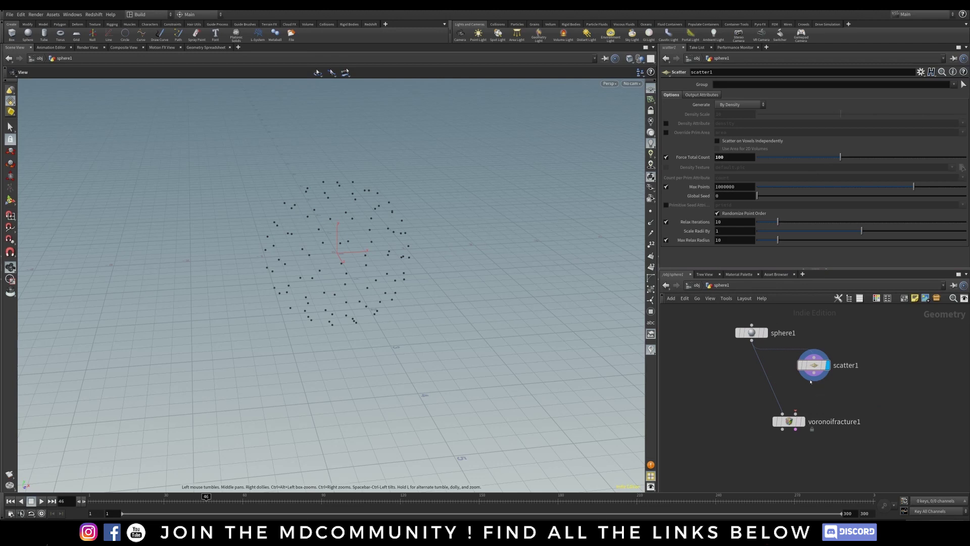
Wire the scattered points into the Voronoi Fracture's second input, display the fracture result and tidy the node's position.
{"action": "left_click_drag", "start_coordinate": [810, 382], "coordinate": [798, 410]}
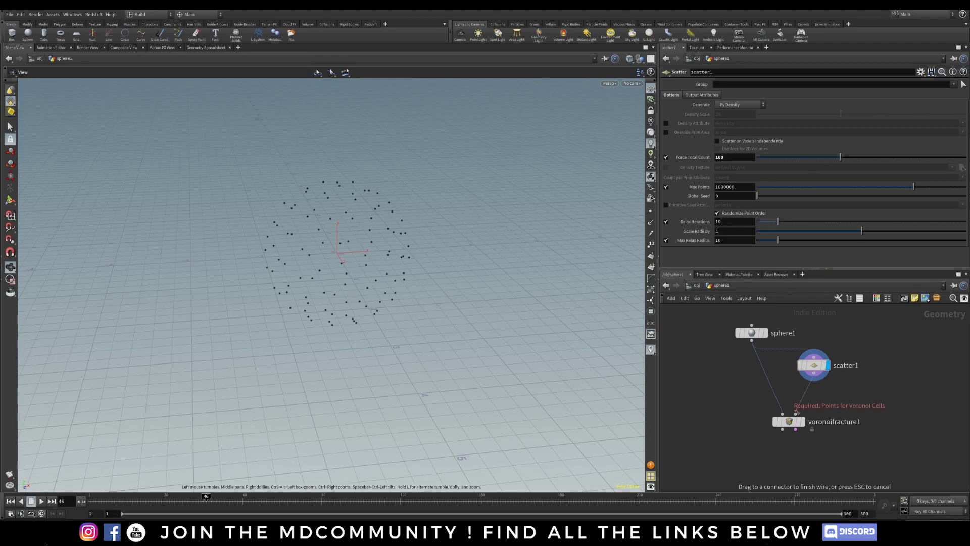
{"action": "left_click_drag", "start_coordinate": [796, 410], "coordinate": [765, 419]}
{"action": "left_click", "coordinate": [803, 421]}
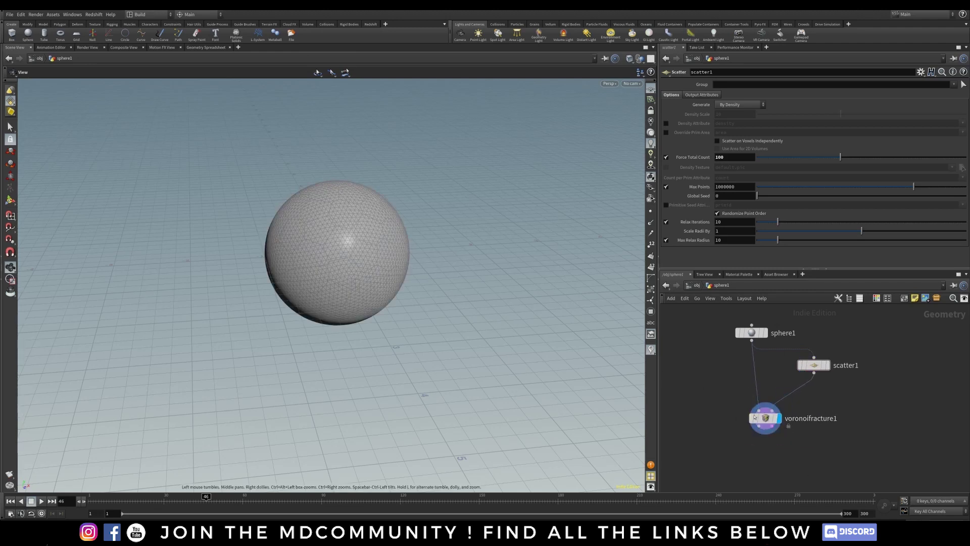
{"action": "left_click_drag", "start_coordinate": [766, 419], "coordinate": [770, 414]}
Add an Exploded View node below the Voronoi Fracture, wire the fractured pieces into it and display its result.
{"action": "middle_click_drag", "start_coordinate": [708, 432], "coordinate": [741, 403]}
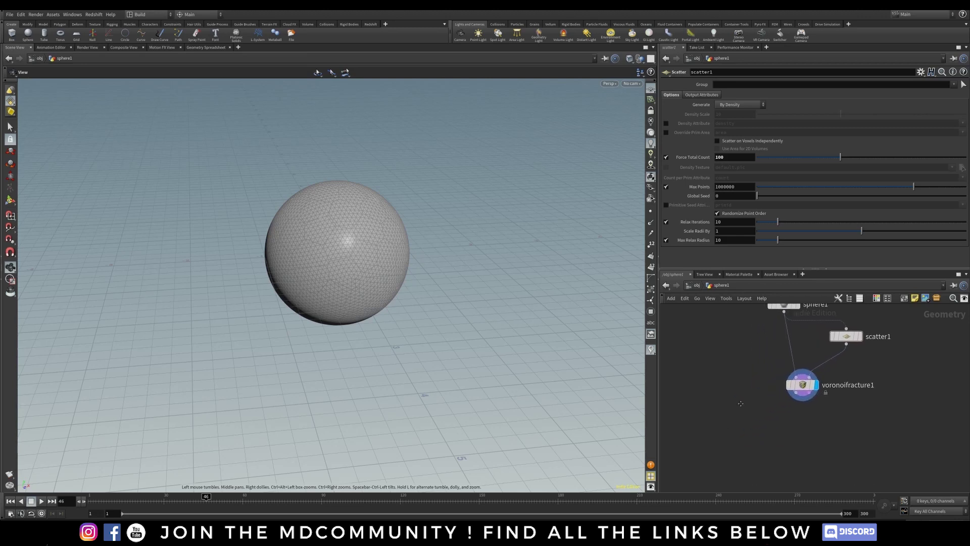
{"action": "key", "text": "Tab"}
{"action": "mouse_move", "coordinate": [728, 413]}
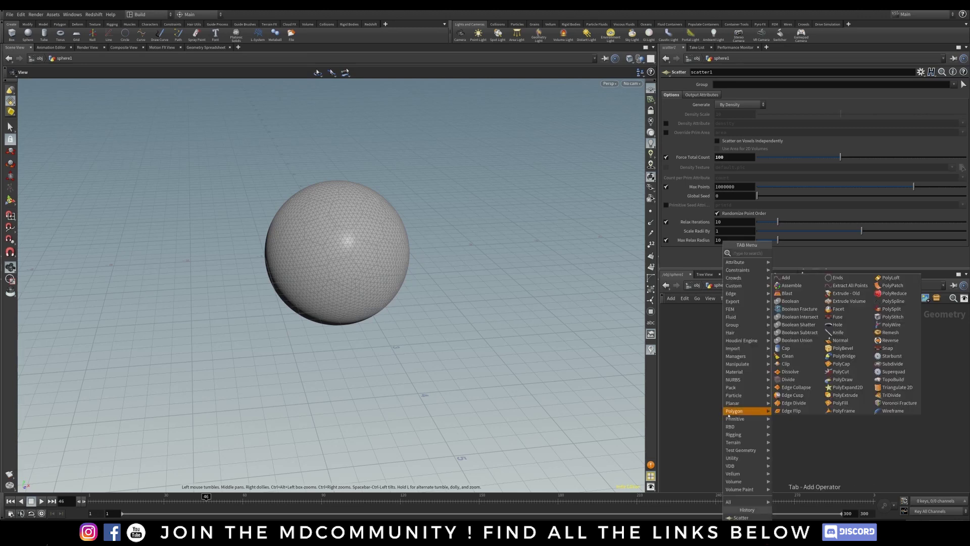
{"action": "type", "text": "explo"}
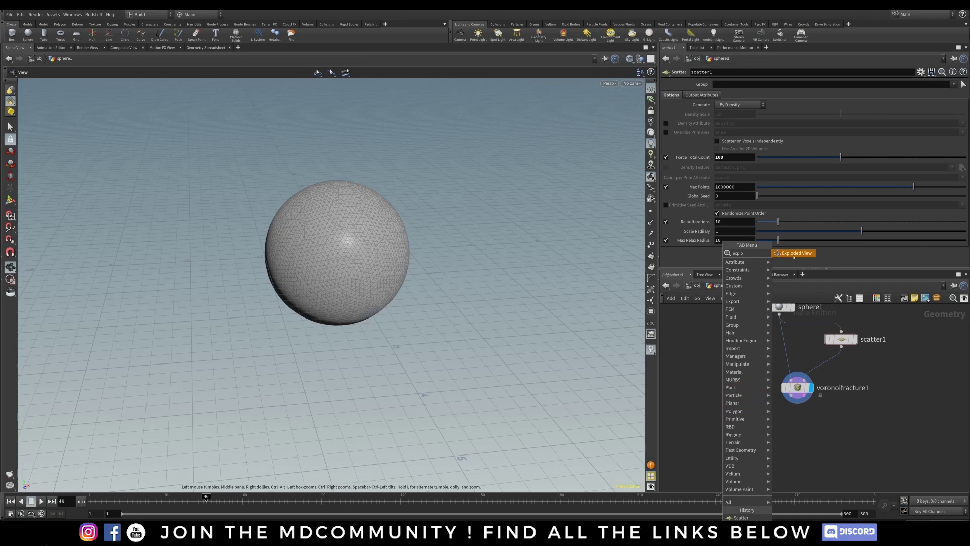
{"action": "left_click", "coordinate": [793, 253]}
{"action": "left_click", "coordinate": [742, 432]}
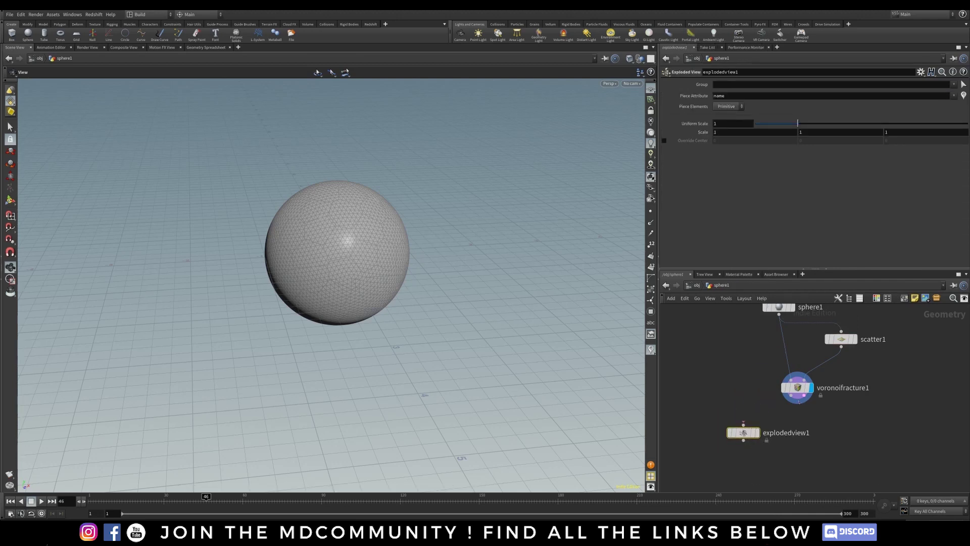
{"action": "left_click_drag", "start_coordinate": [791, 395], "coordinate": [743, 433]}
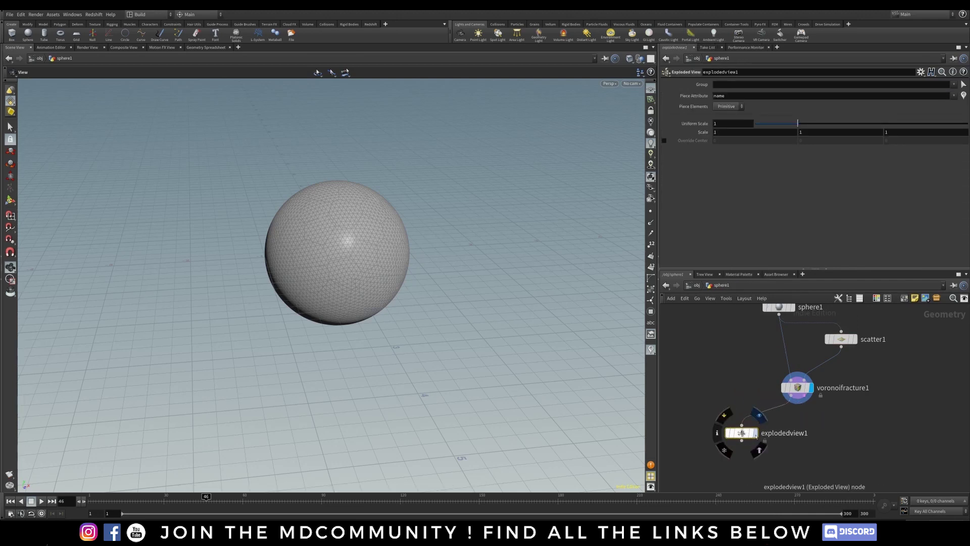
{"action": "left_click", "coordinate": [756, 436]}
Set the exploded view's uniform scale to 1.338 to spread the fractured pieces apart.
{"action": "left_click_drag", "start_coordinate": [448, 243], "coordinate": [485, 199]}
{"action": "left_click_drag", "start_coordinate": [788, 122], "coordinate": [812, 124]}
{"action": "scroll", "coordinate": [431, 229], "scroll_direction": "up", "scroll_amount": 4}
{"action": "left_click_drag", "start_coordinate": [430, 229], "coordinate": [402, 241]}
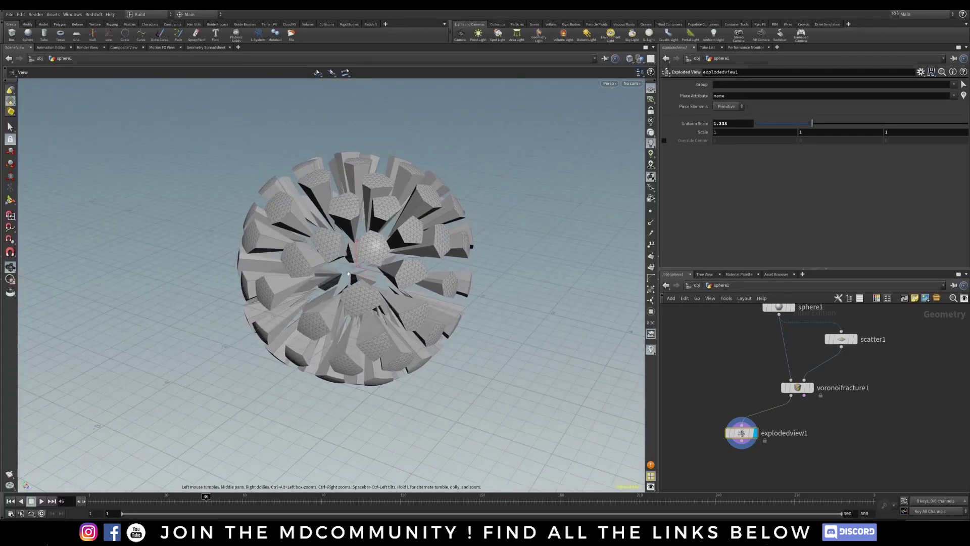
{"action": "left_click_drag", "start_coordinate": [349, 274], "coordinate": [311, 218]}
{"action": "left_click_drag", "start_coordinate": [419, 259], "coordinate": [403, 255]}
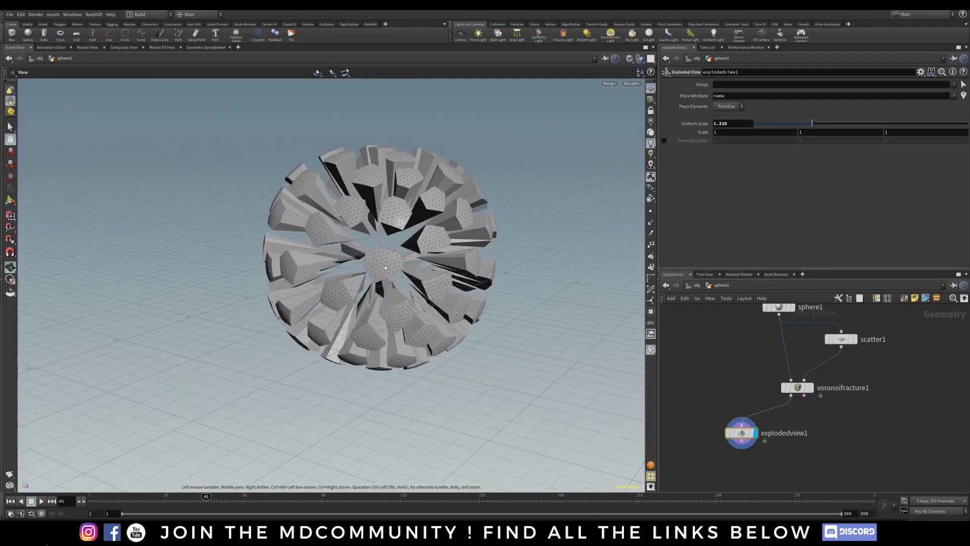
Examine the scattered points and the fracture settings, then inspect the shape of the exploded pieces from several angles.
{"action": "left_click_drag", "start_coordinate": [857, 339], "coordinate": [863, 340]}
{"action": "left_click", "coordinate": [862, 338]}
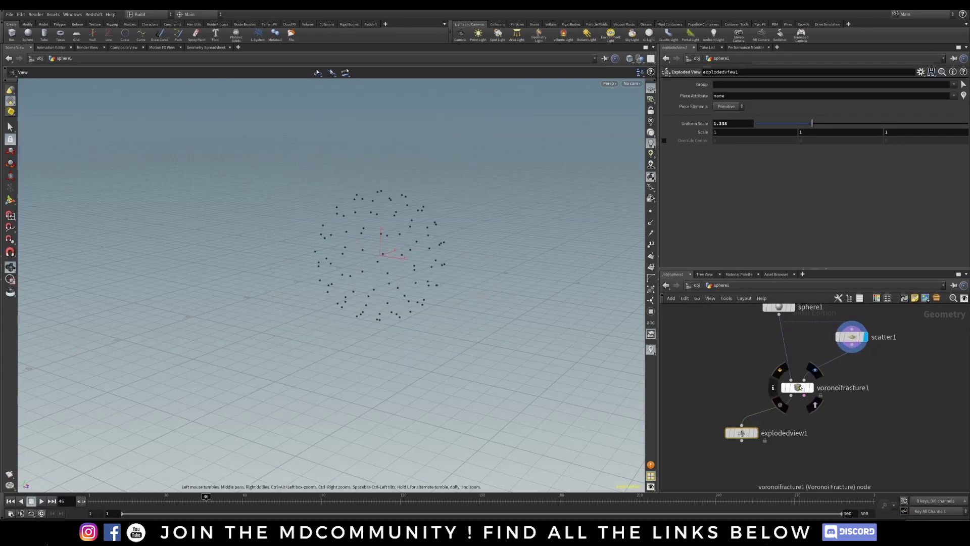
{"action": "left_click", "coordinate": [797, 388]}
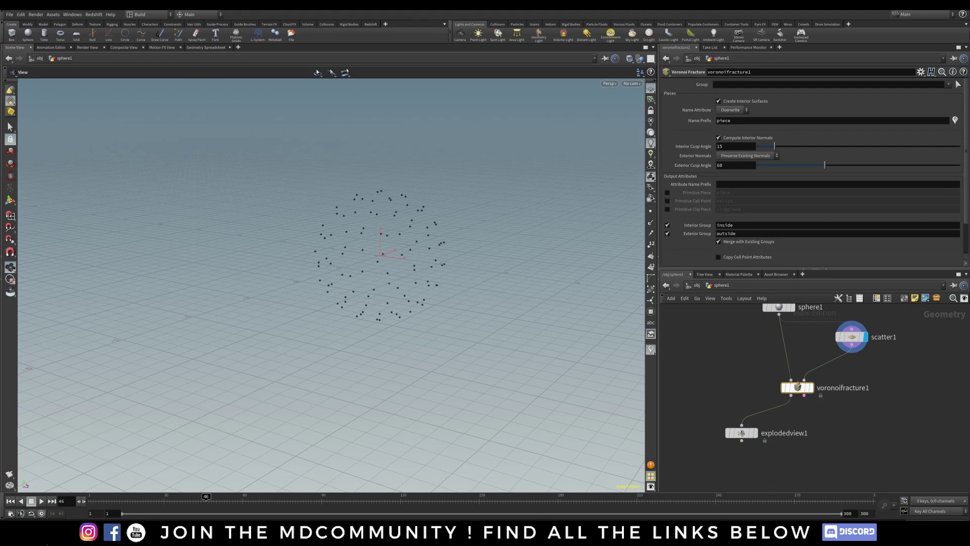
{"action": "left_click", "coordinate": [756, 434]}
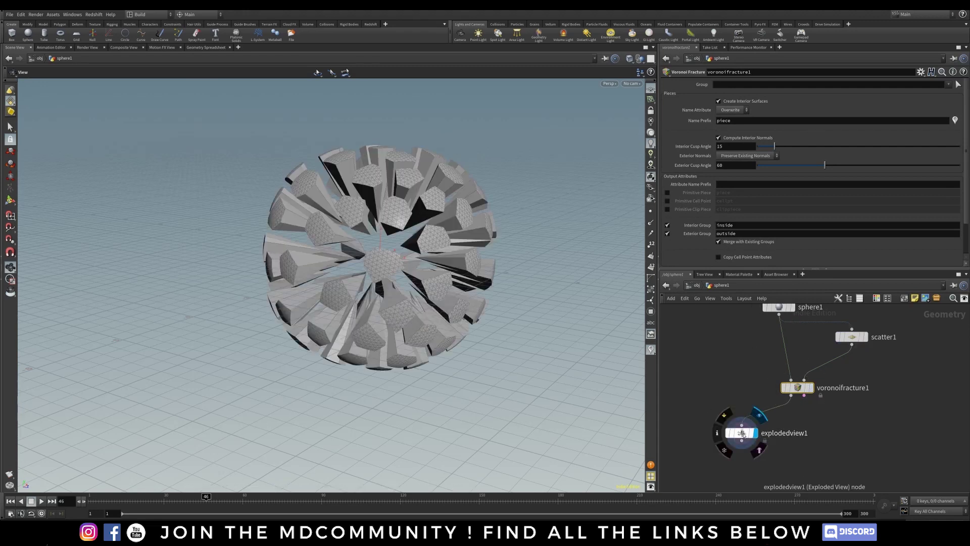
{"action": "left_click", "coordinate": [743, 433]}
{"action": "left_click_drag", "start_coordinate": [480, 217], "coordinate": [389, 207]}
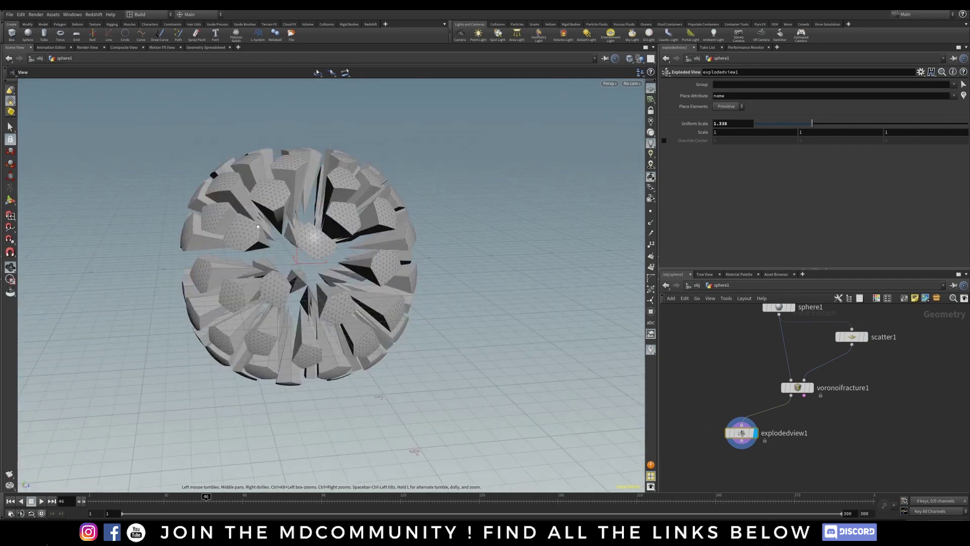
{"action": "left_click_drag", "start_coordinate": [251, 266], "coordinate": [399, 244]}
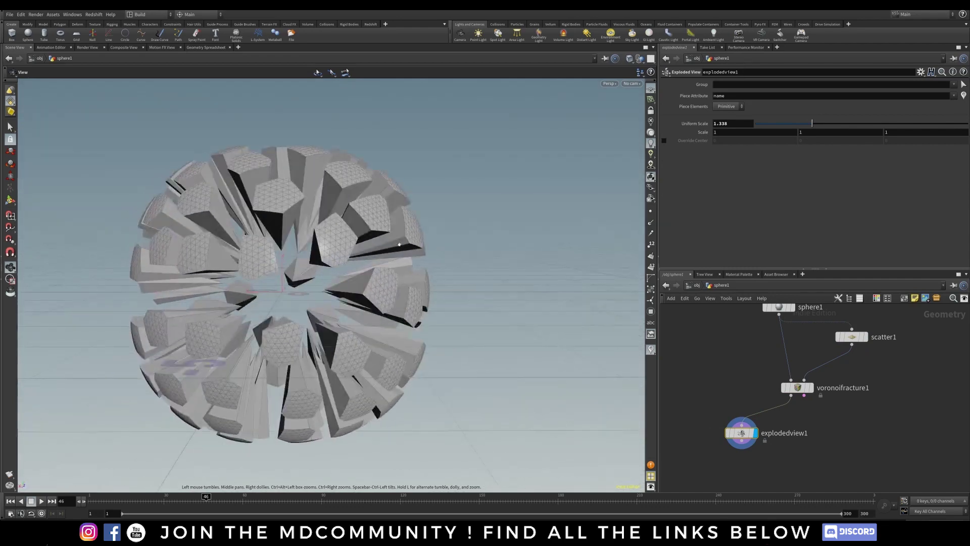
{"action": "left_click_drag", "start_coordinate": [299, 277], "coordinate": [366, 277]}
{"action": "scroll", "coordinate": [366, 277], "scroll_direction": "down", "scroll_amount": 4}
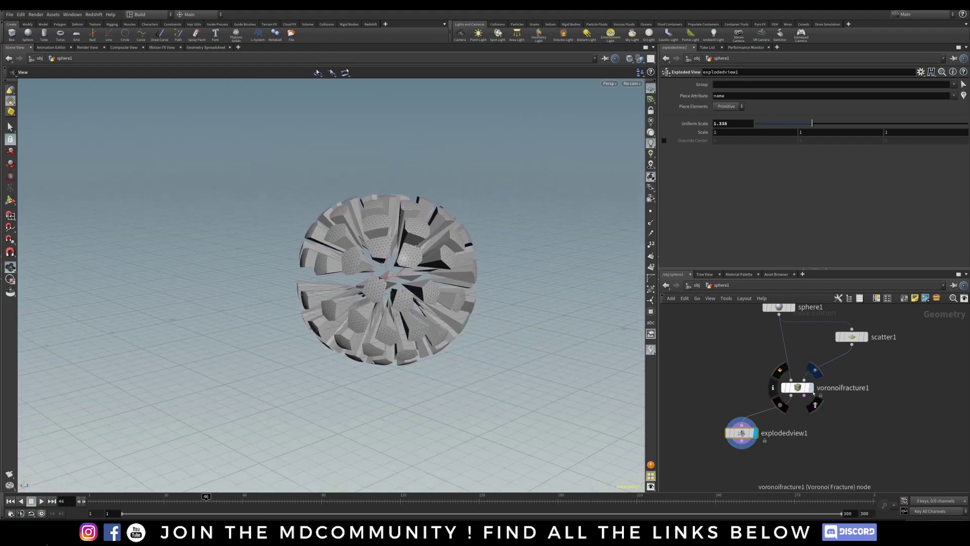
Display the Voronoi Fracture result and space the fracture and scatter nodes farther apart in the network.
{"action": "left_click", "coordinate": [811, 388]}
{"action": "left_click_drag", "start_coordinate": [798, 390], "coordinate": [779, 398]}
{"action": "left_click_drag", "start_coordinate": [853, 337], "coordinate": [870, 336]}
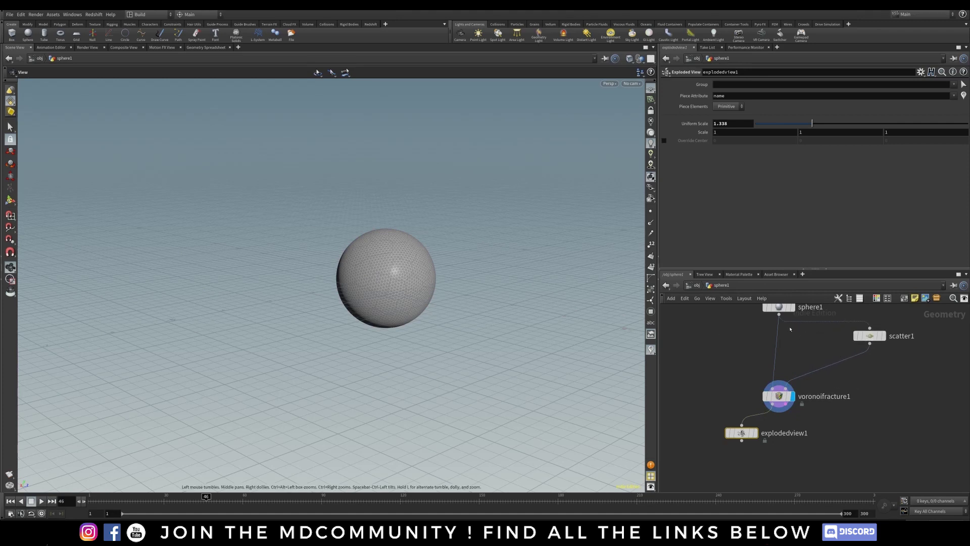
Add an IsoOffset node fed by the sphere, display its volume and set the uniform sampling divisions to 50.
{"action": "middle_click_drag", "start_coordinate": [790, 329], "coordinate": [738, 358]}
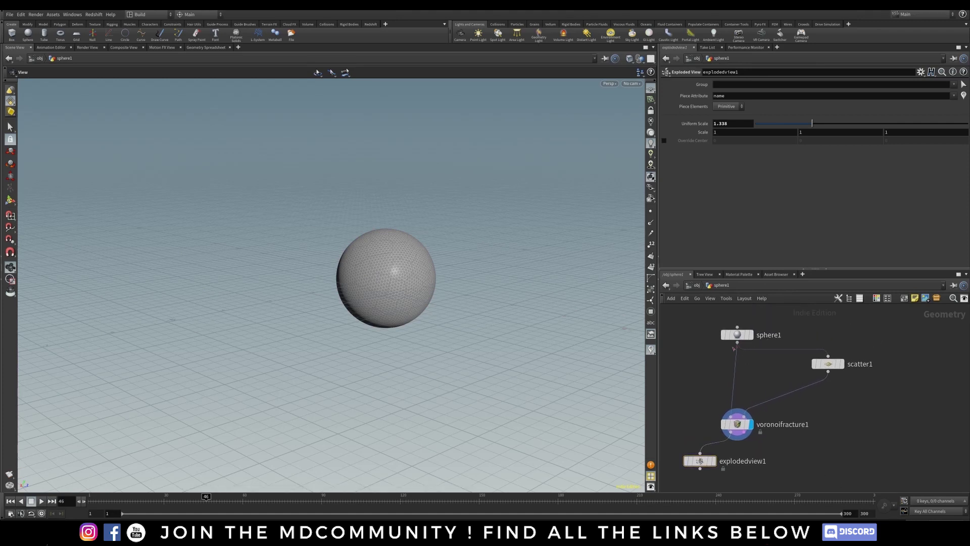
{"action": "key", "text": "Tab"}
{"action": "type", "text": "iso"}
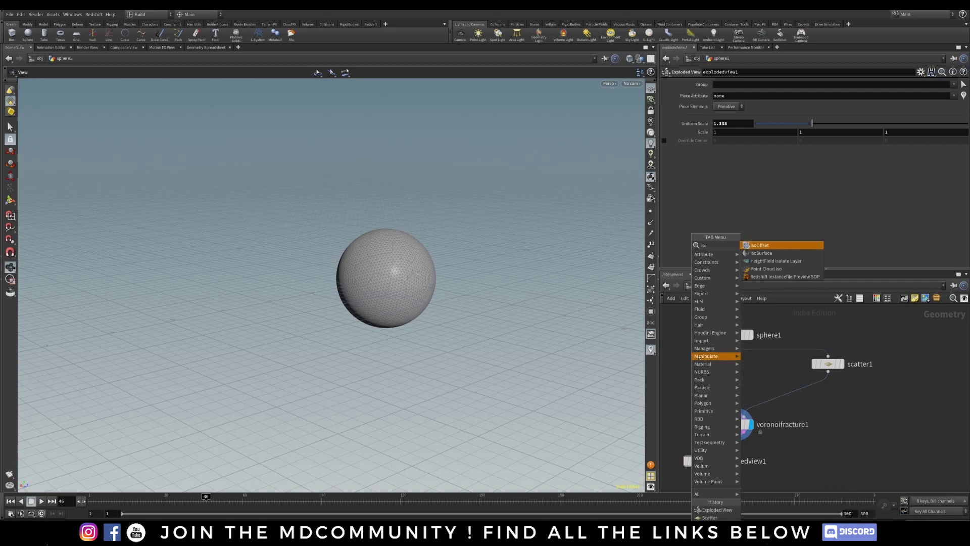
{"action": "left_click", "coordinate": [760, 245]}
{"action": "left_click", "coordinate": [705, 367]}
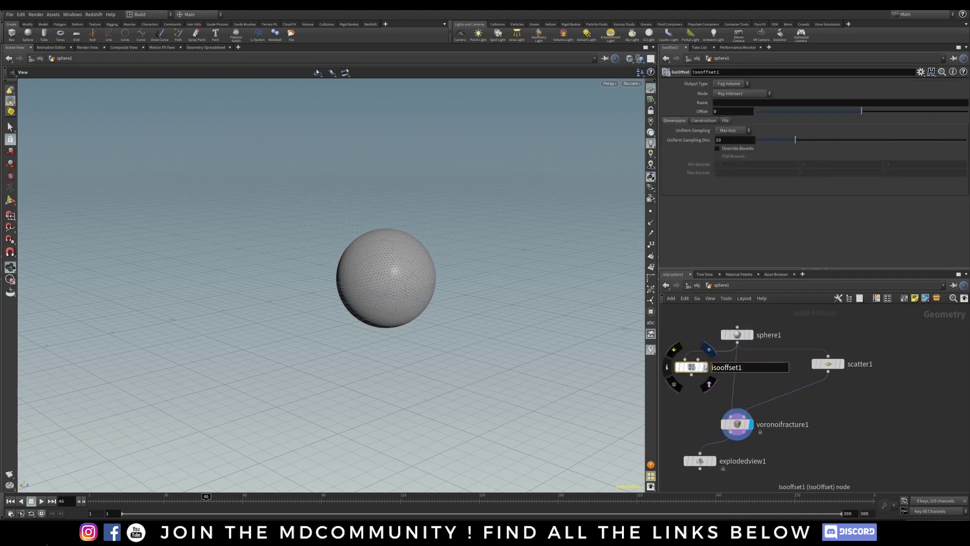
{"action": "left_click", "coordinate": [706, 368]}
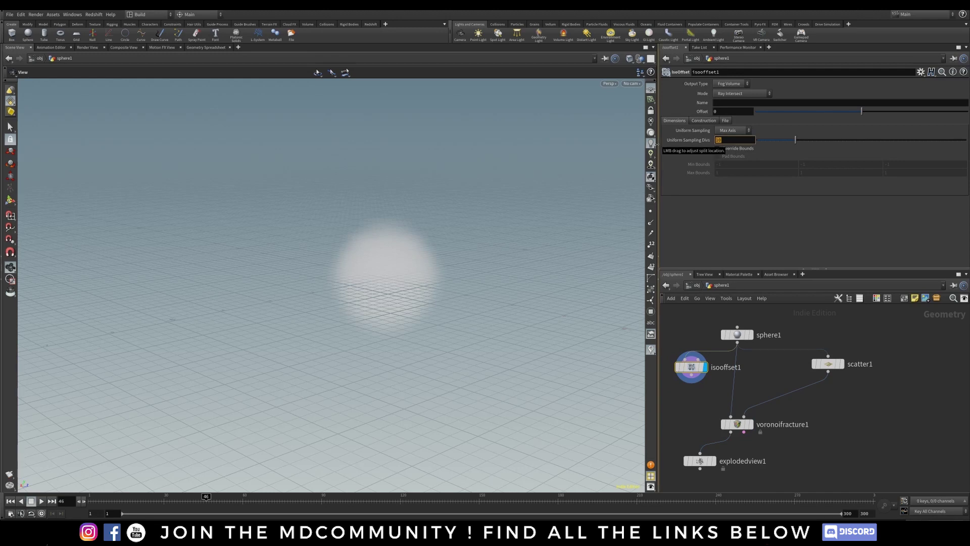
{"action": "type", "text": "50"}
{"action": "key", "text": "Return"}
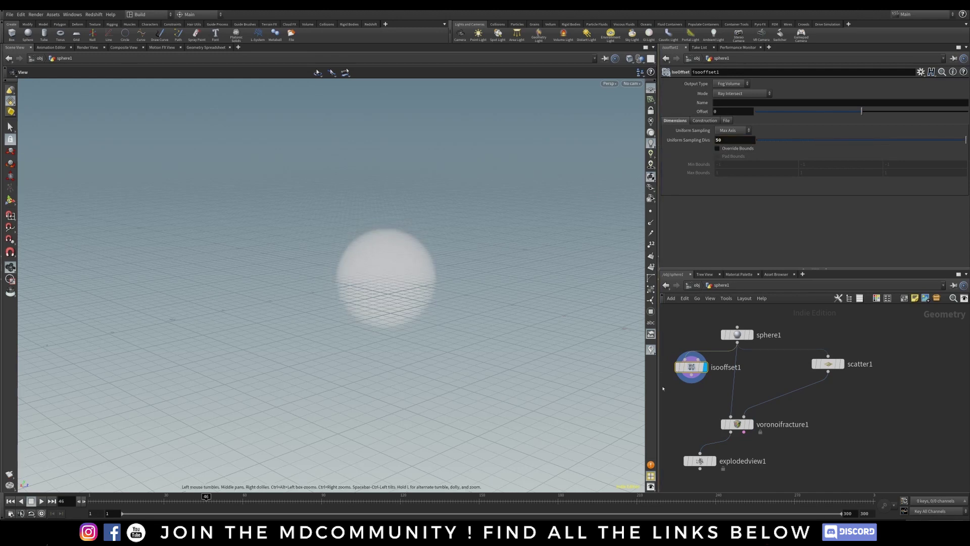
Add a Scatter node below the IsoOffset, line both nodes up and display the points scattered inside the volume.
{"action": "key", "text": "Tab"}
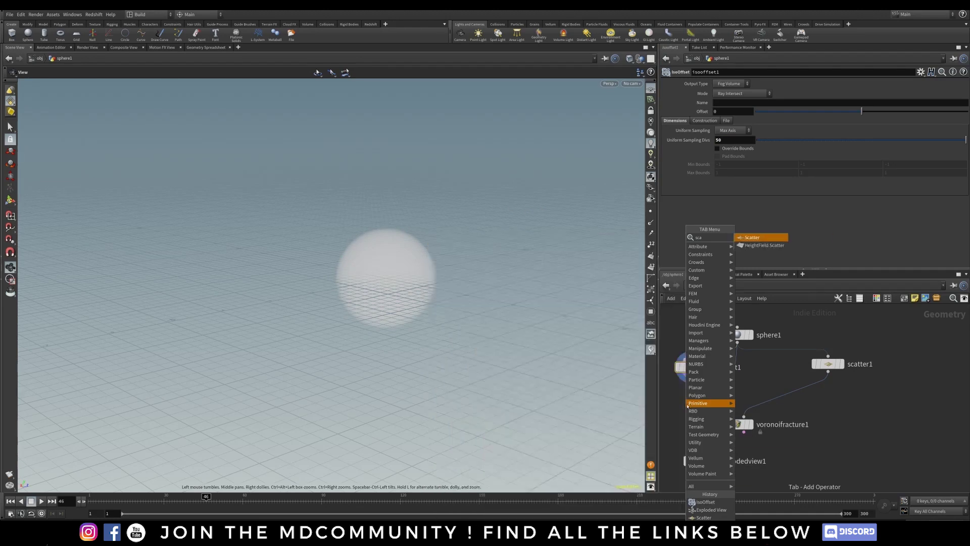
{"action": "left_click", "coordinate": [750, 237]}
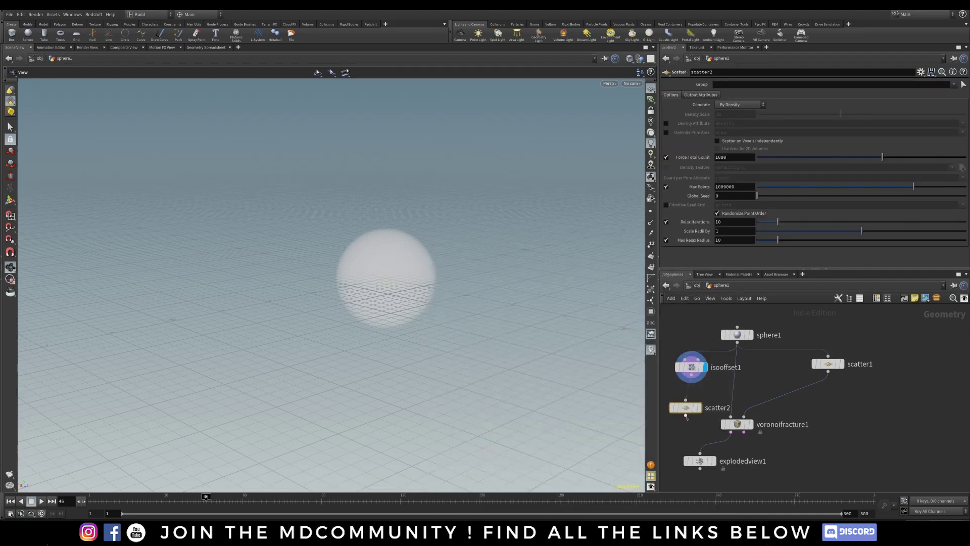
{"action": "left_click_drag", "start_coordinate": [687, 409], "coordinate": [690, 362]}
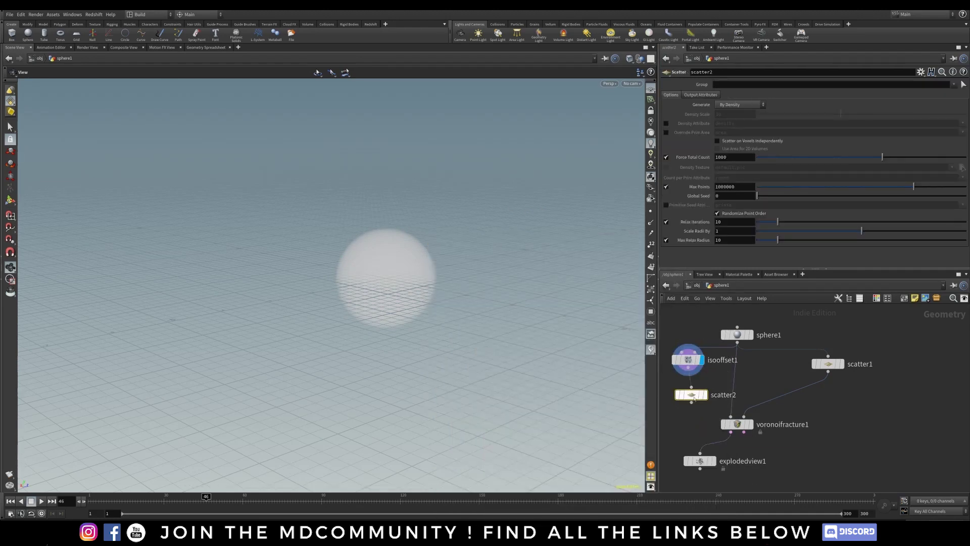
{"action": "left_click_drag", "start_coordinate": [693, 398], "coordinate": [690, 394]}
{"action": "left_click", "coordinate": [701, 391]}
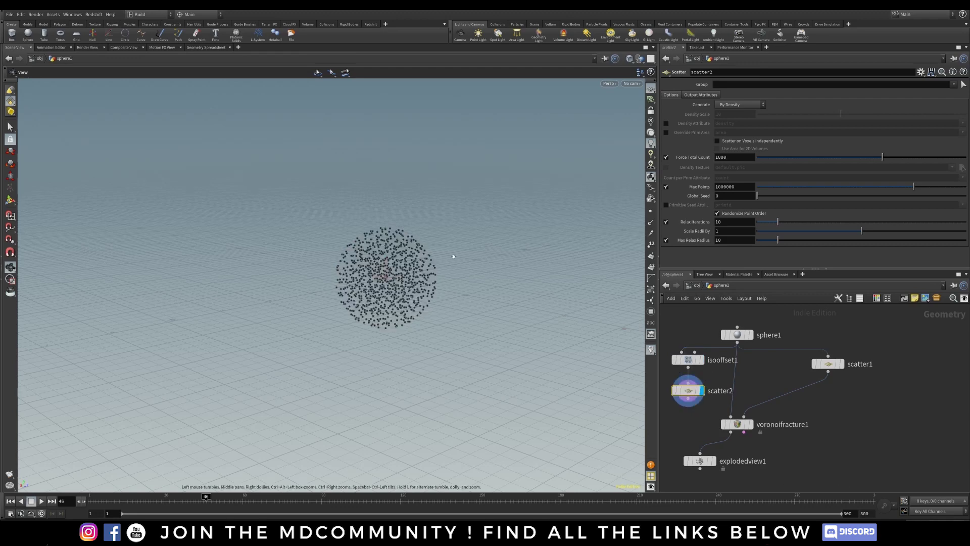
{"action": "right_click_drag", "start_coordinate": [362, 300], "coordinate": [439, 195]}
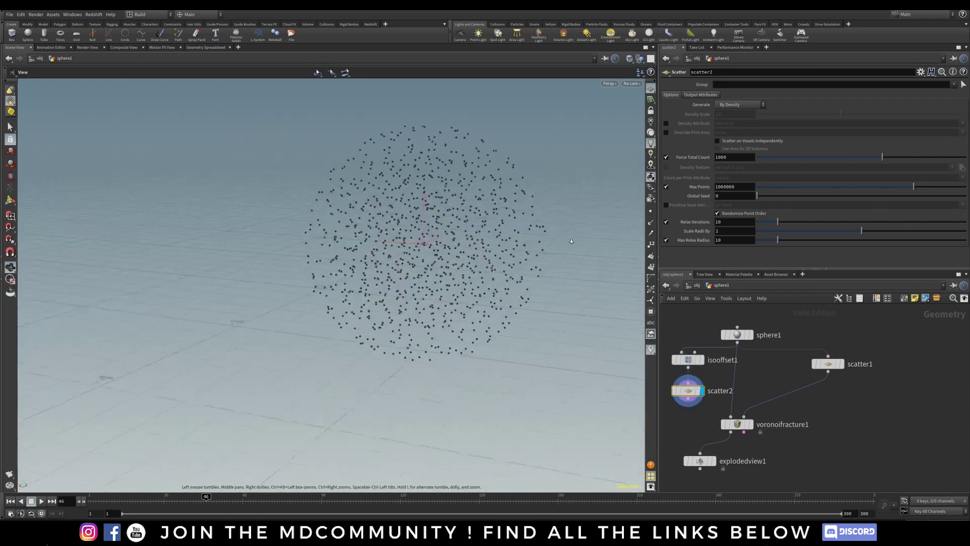
{"action": "left_click_drag", "start_coordinate": [439, 194], "coordinate": [483, 177]}
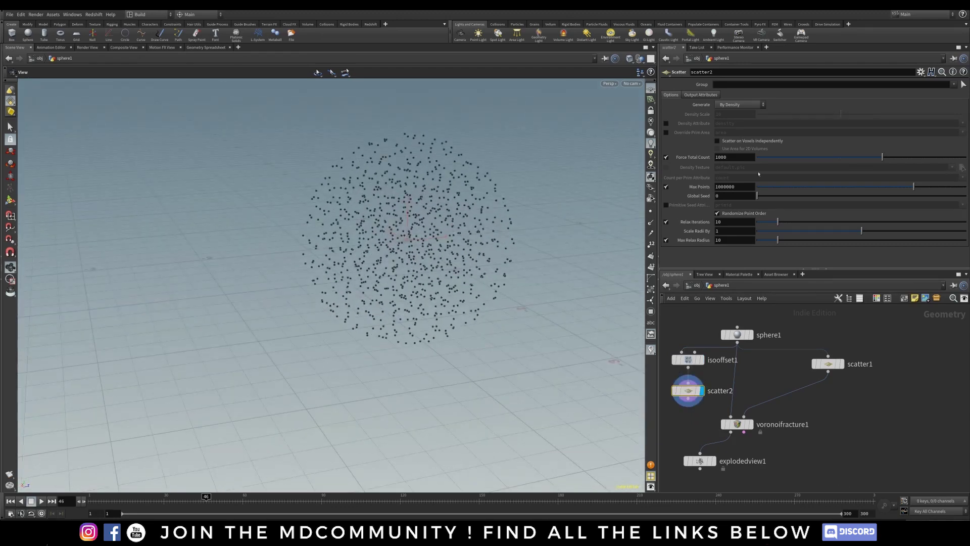
Set the volume scatter's Force Total Count to 100 and check the point distribution.
{"action": "double_click", "coordinate": [749, 157]}
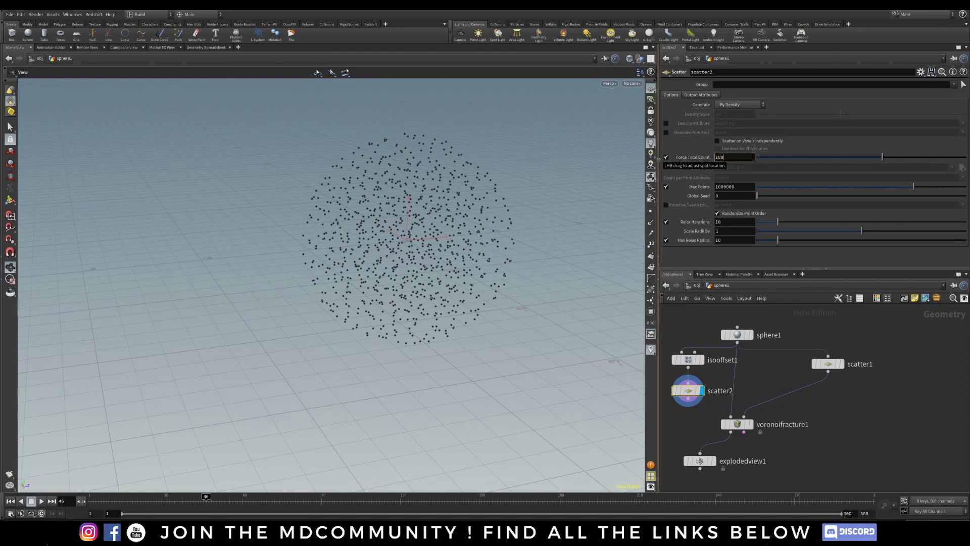
{"action": "type", "text": "100"}
{"action": "key", "text": "Return"}
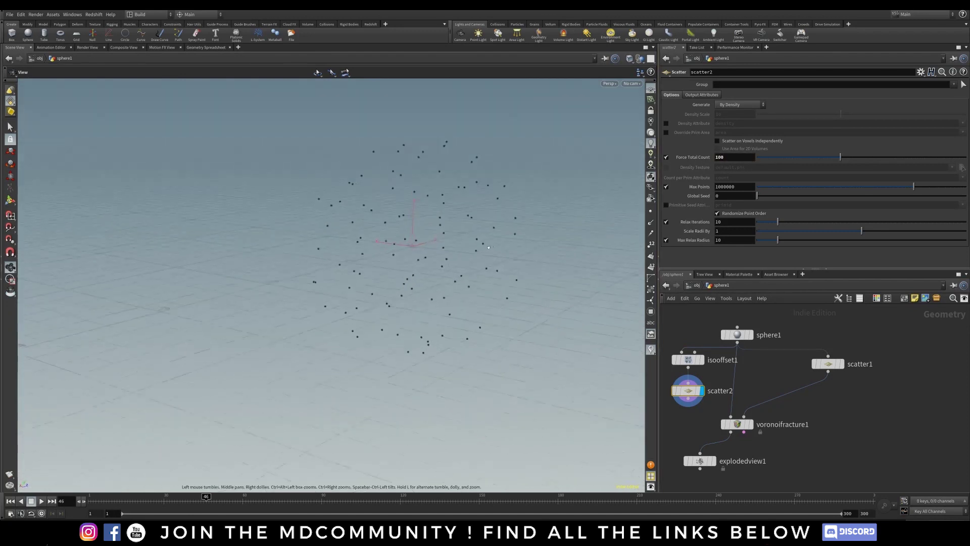
{"action": "left_click_drag", "start_coordinate": [401, 271], "coordinate": [404, 273]}
{"action": "left_click_drag", "start_coordinate": [334, 294], "coordinate": [356, 281]}
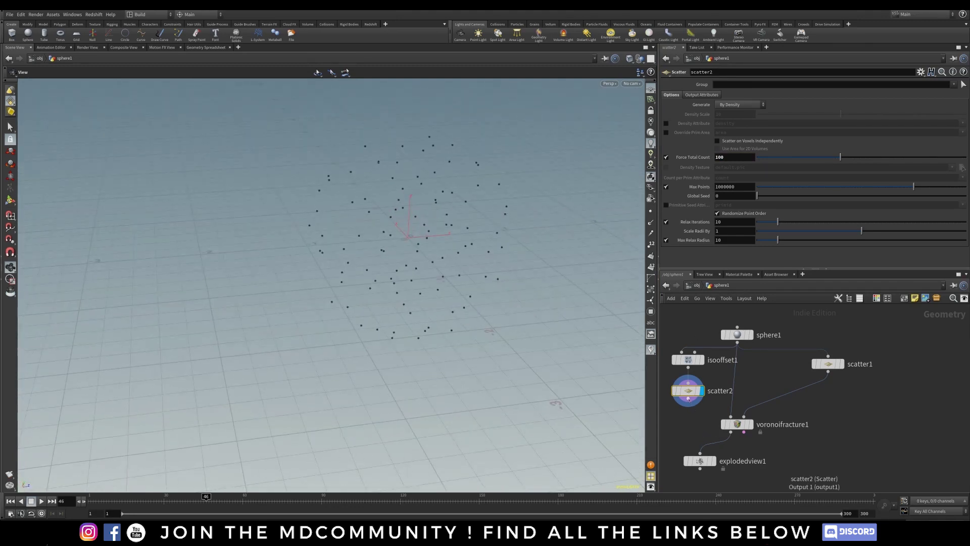
Wire the volume scatter into the Voronoi Fracture's second input in place of the surface scatter and display the exploded view.
{"action": "left_click_drag", "start_coordinate": [688, 399], "coordinate": [737, 426]}
{"action": "left_click", "coordinate": [699, 461]}
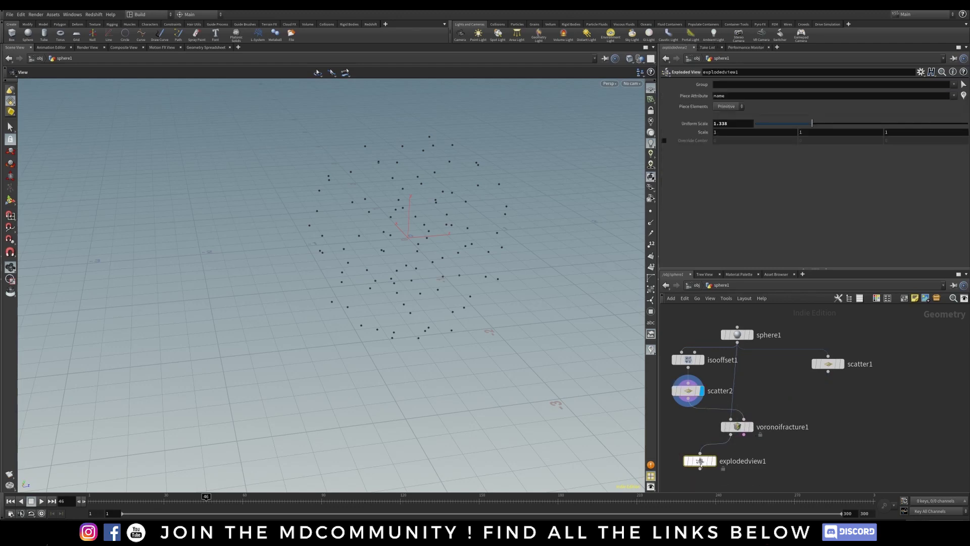
{"action": "left_click", "coordinate": [713, 461]}
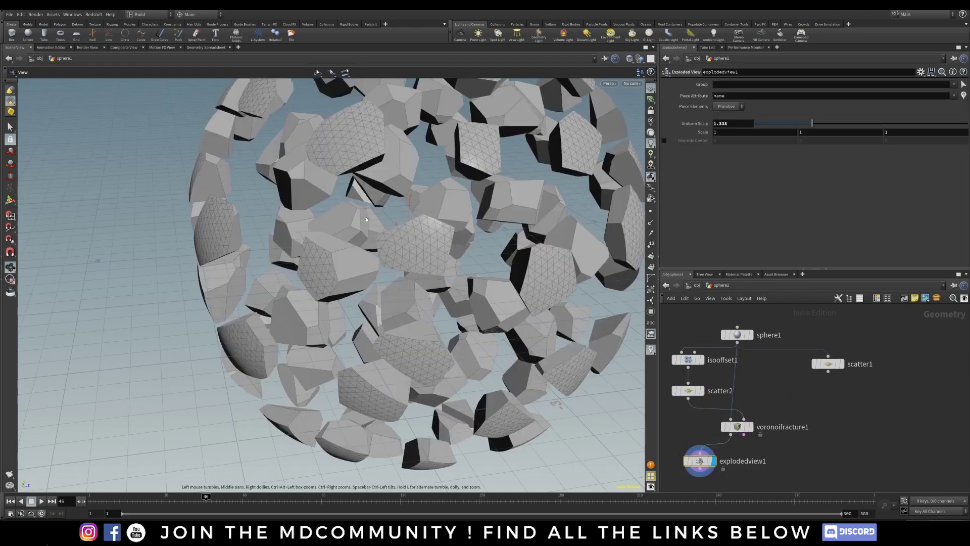
Inspect the exploded pieces made from the volume points from several angles, including those inside the sphere.
{"action": "left_click_drag", "start_coordinate": [367, 219], "coordinate": [403, 105]}
{"action": "right_click_drag", "start_coordinate": [405, 105], "coordinate": [345, 247]}
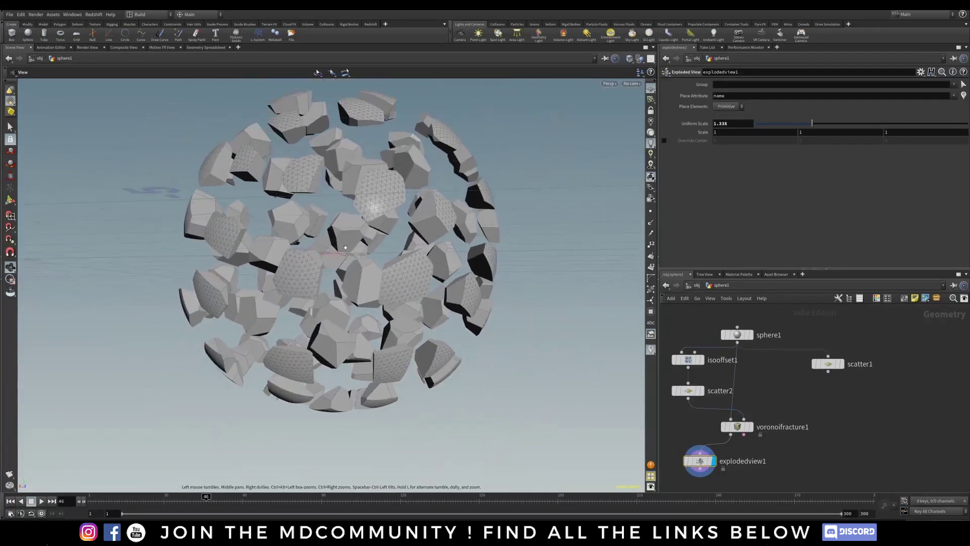
{"action": "left_click_drag", "start_coordinate": [345, 247], "coordinate": [353, 277]}
{"action": "left_click_drag", "start_coordinate": [363, 236], "coordinate": [366, 222]}
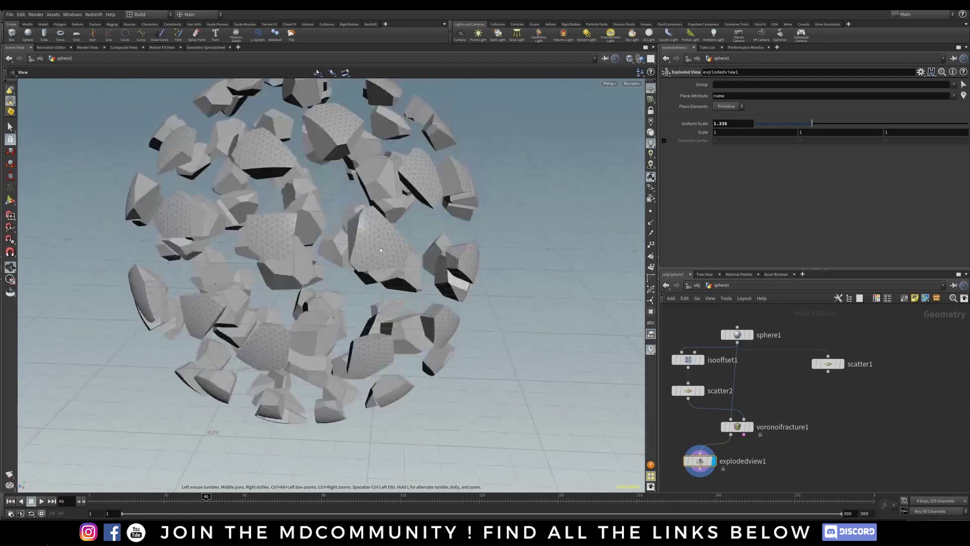
{"action": "scroll", "coordinate": [367, 225], "scroll_direction": "down", "scroll_amount": 3}
{"action": "middle_click_drag", "start_coordinate": [367, 227], "coordinate": [323, 280]}
{"action": "left_click_drag", "start_coordinate": [323, 280], "coordinate": [288, 281]}
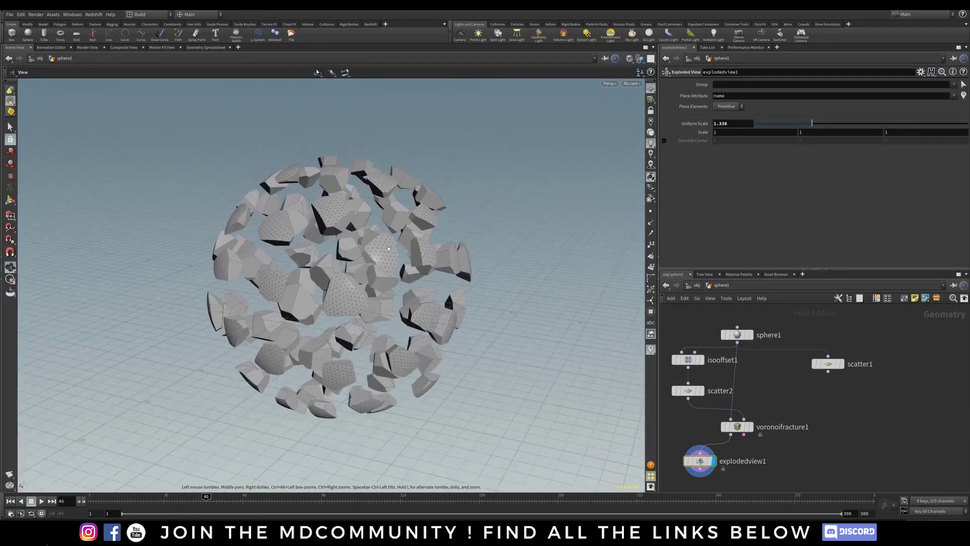
Display the surface scatter's points and view them from different angles for comparison.
{"action": "left_click_drag", "start_coordinate": [828, 364], "coordinate": [830, 361]}
{"action": "left_click", "coordinate": [855, 343]}
{"action": "left_click_drag", "start_coordinate": [316, 260], "coordinate": [289, 259]}
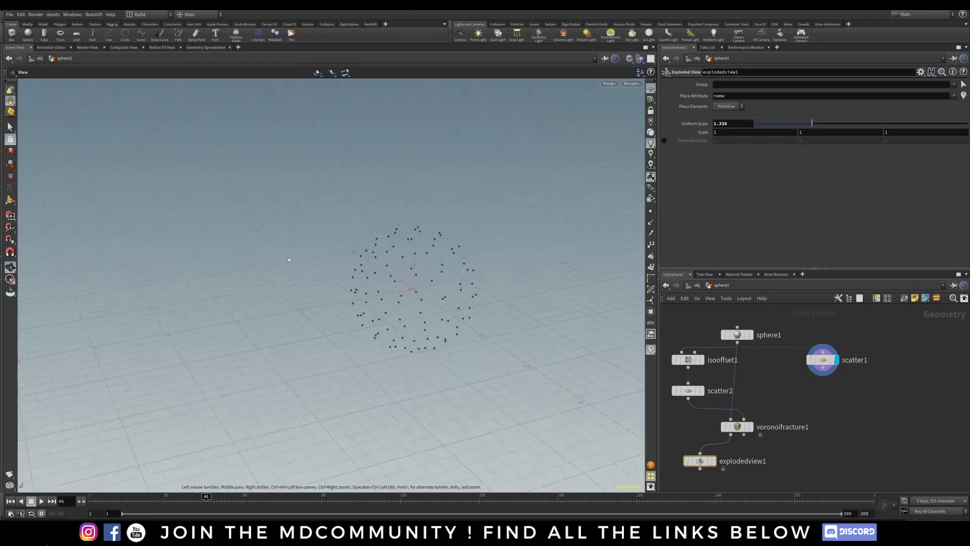
{"action": "left_click_drag", "start_coordinate": [422, 283], "coordinate": [392, 285]}
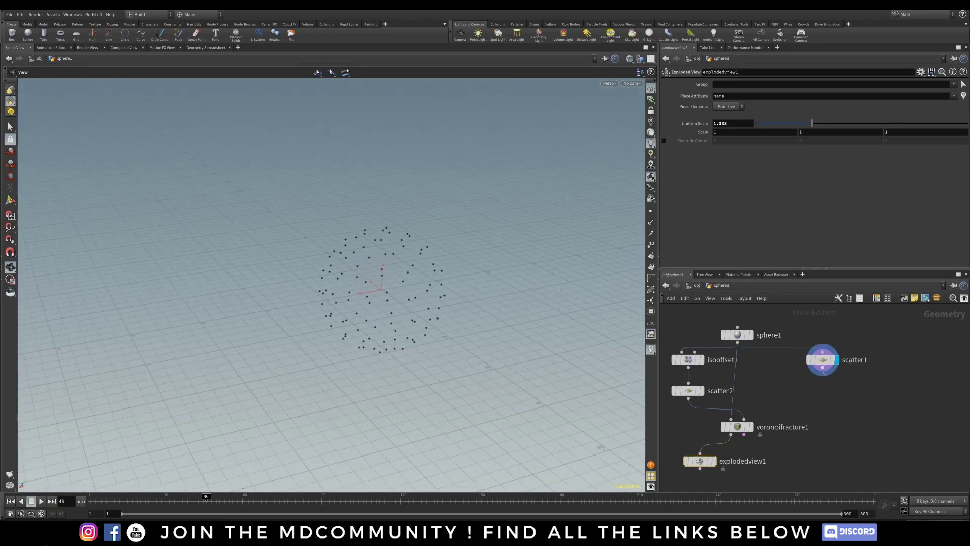
Add a Voronoi Fracture Points node below the surface scatter.
{"action": "key", "text": "Tab"}
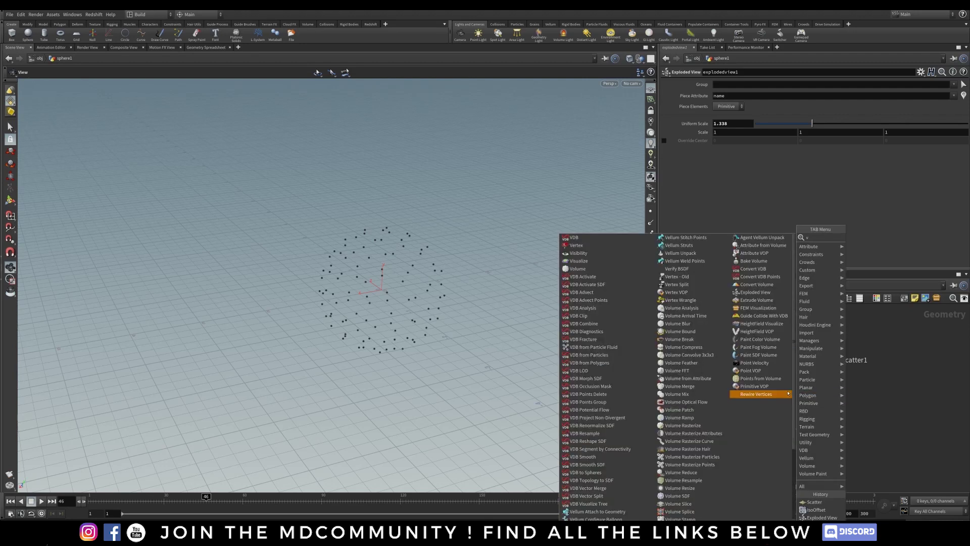
{"action": "type", "text": "voro"}
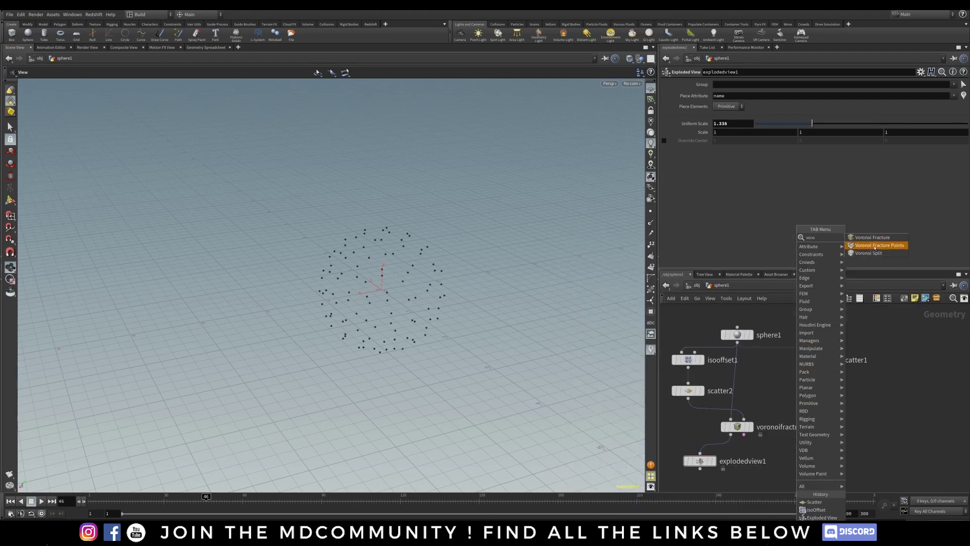
{"action": "left_click", "coordinate": [879, 245]}
{"action": "left_click", "coordinate": [800, 397]}
{"action": "left_click_drag", "start_coordinate": [800, 399], "coordinate": [797, 404]}
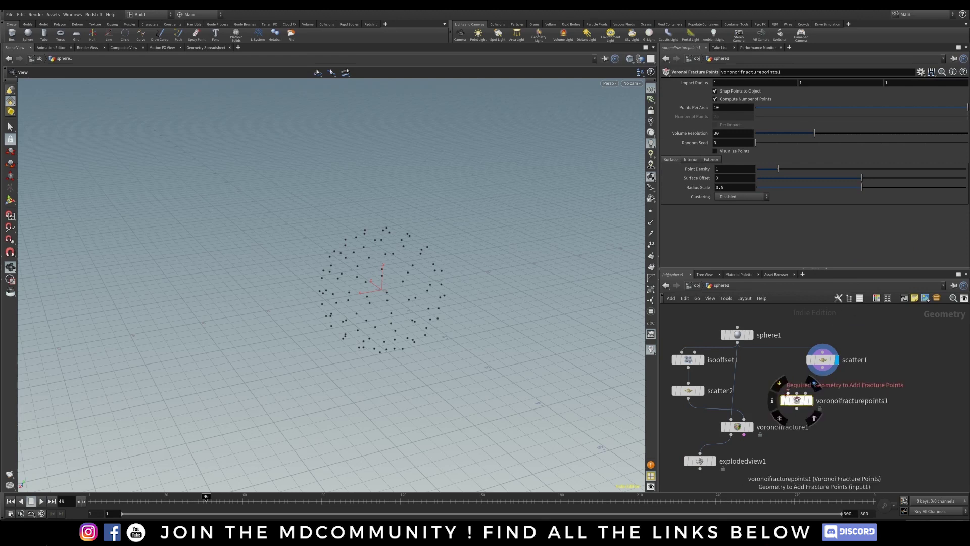
Wire the sphere and the surface scatter into the Voronoi Fracture Points' geometry and impact points inputs, and display the node.
{"action": "left_click_drag", "start_coordinate": [756, 371], "coordinate": [796, 393]}
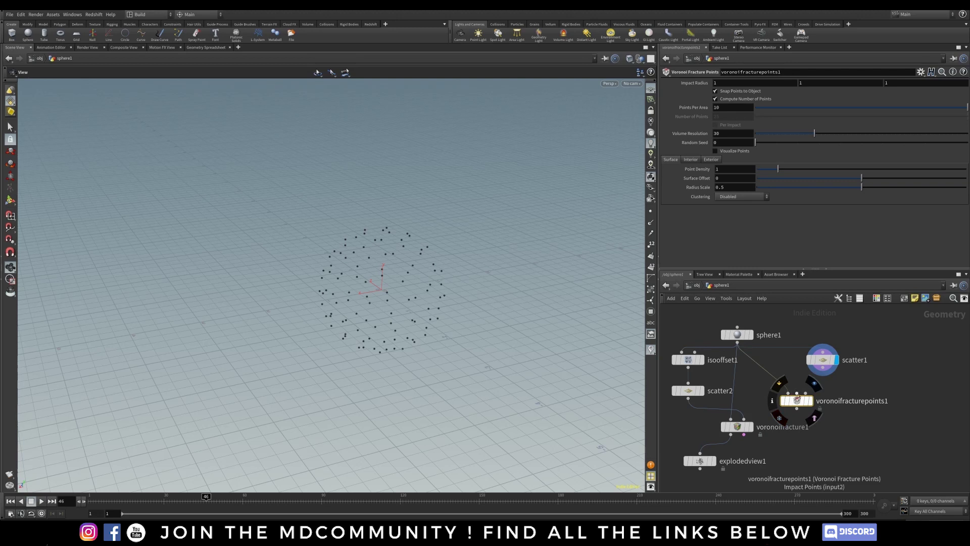
{"action": "left_click", "coordinate": [803, 386]}
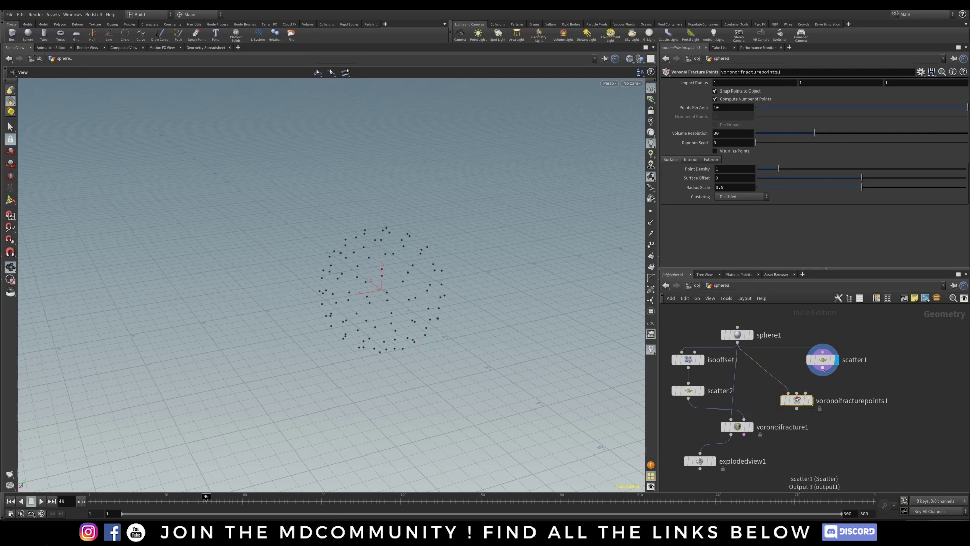
{"action": "left_click", "coordinate": [798, 393]}
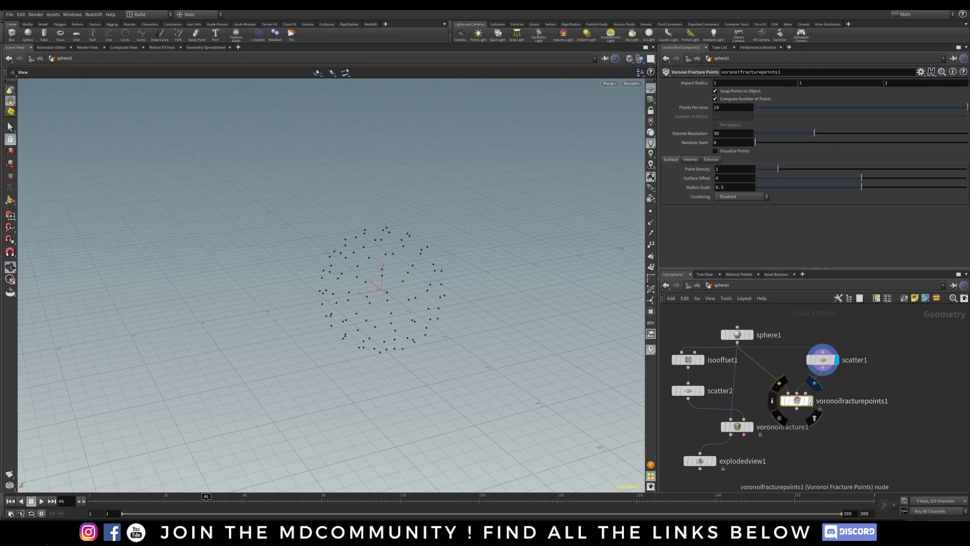
{"action": "left_click", "coordinate": [810, 401]}
{"action": "left_click_drag", "start_coordinate": [797, 401], "coordinate": [789, 390]}
Turn on Visualize Points for the Voronoi Fracture Points node and inspect the coloured points.
{"action": "left_click_drag", "start_coordinate": [365, 275], "coordinate": [543, 242]}
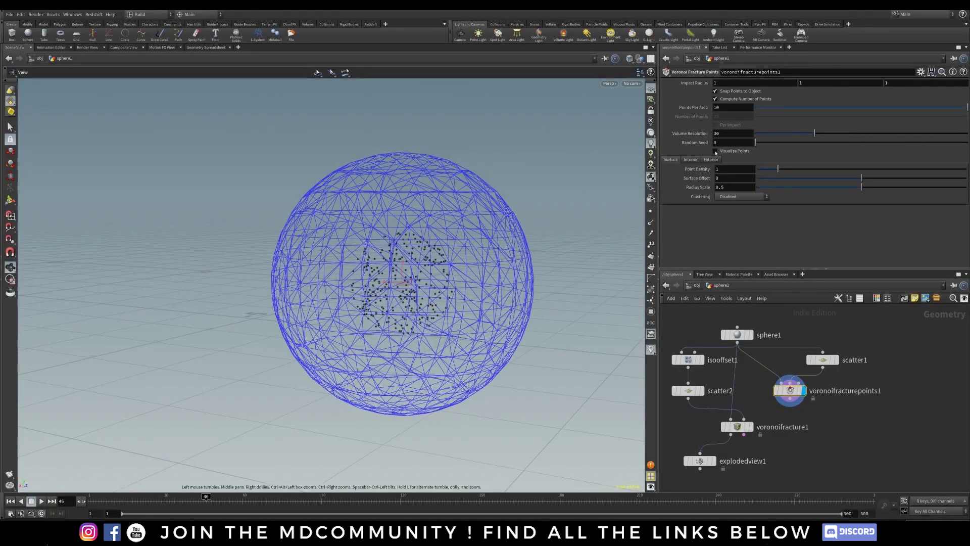
{"action": "left_click", "coordinate": [716, 151]}
{"action": "scroll", "coordinate": [468, 247], "scroll_direction": "up", "scroll_amount": 3}
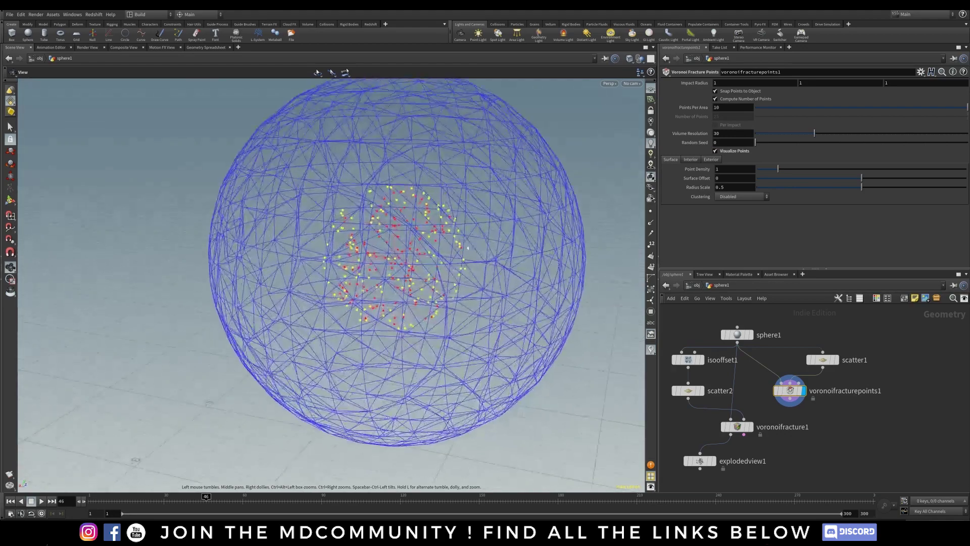
{"action": "left_click_drag", "start_coordinate": [467, 247], "coordinate": [415, 276]}
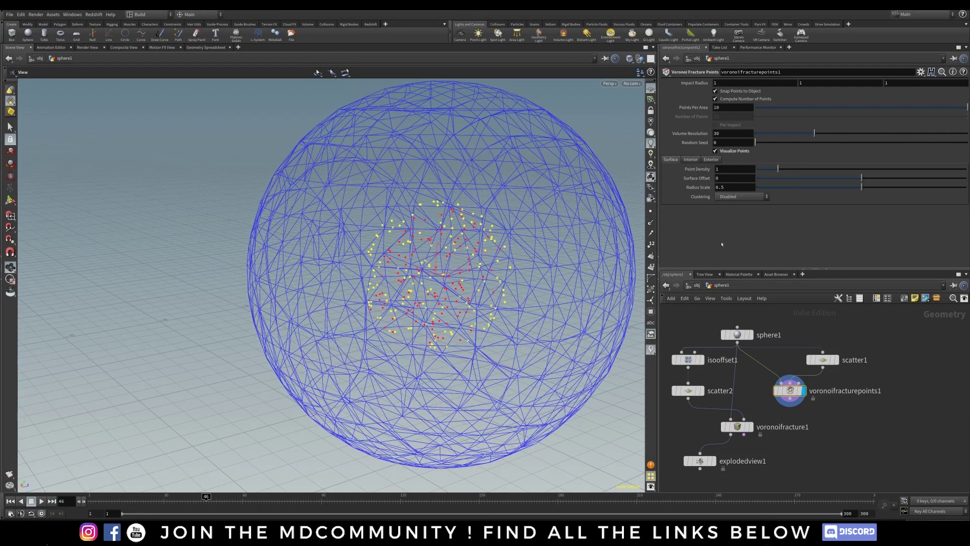
Review the Voronoi Fracture Points' exterior settings, then raise the surface point density to about 2.88.
{"action": "left_click", "coordinate": [712, 159]}
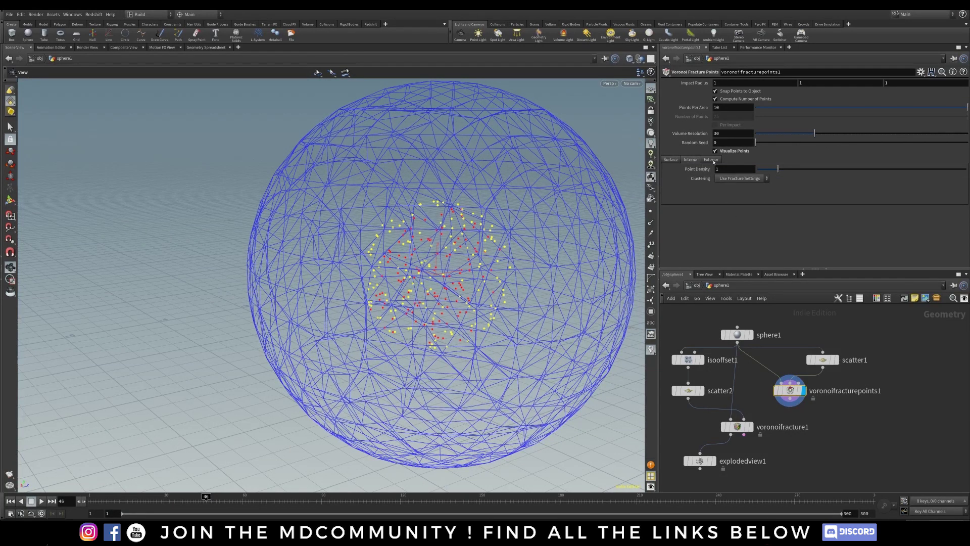
{"action": "left_click", "coordinate": [682, 161]}
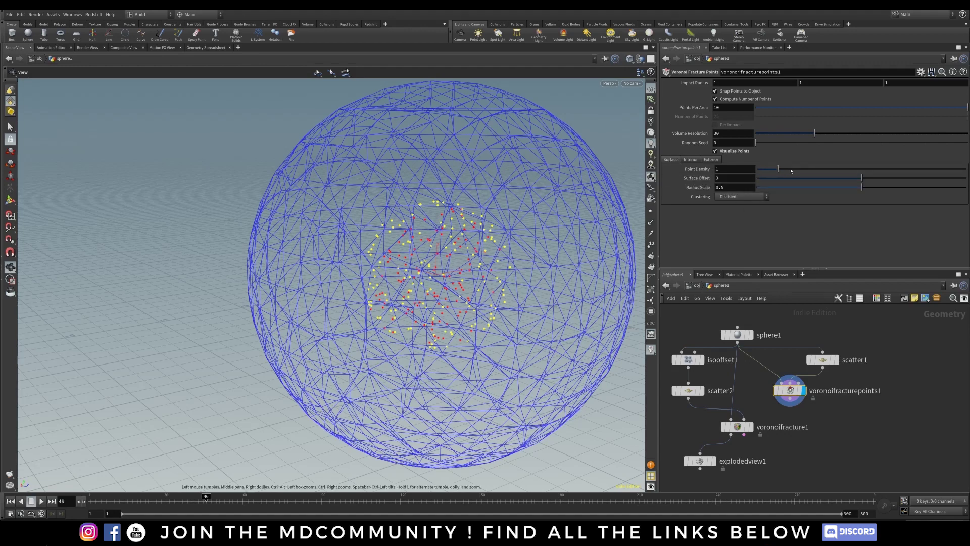
{"action": "left_click_drag", "start_coordinate": [779, 170], "coordinate": [801, 172]}
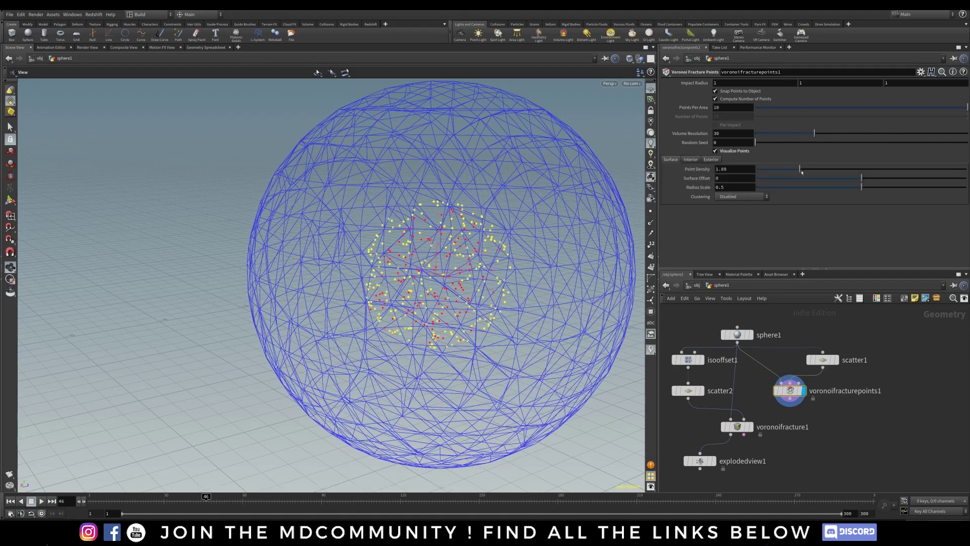
{"action": "mouse_move", "coordinate": [870, 174]}
{"action": "left_mouse_down"}
{"action": "mouse_move", "coordinate": [809, 173]}
{"action": "mouse_move", "coordinate": [863, 173]}
{"action": "left_mouse_up"}
{"action": "mouse_move", "coordinate": [430, 265]}
{"action": "left_mouse_down"}
{"action": "mouse_move", "coordinate": [351, 255]}
{"action": "mouse_move", "coordinate": [425, 252]}
{"action": "left_mouse_up"}
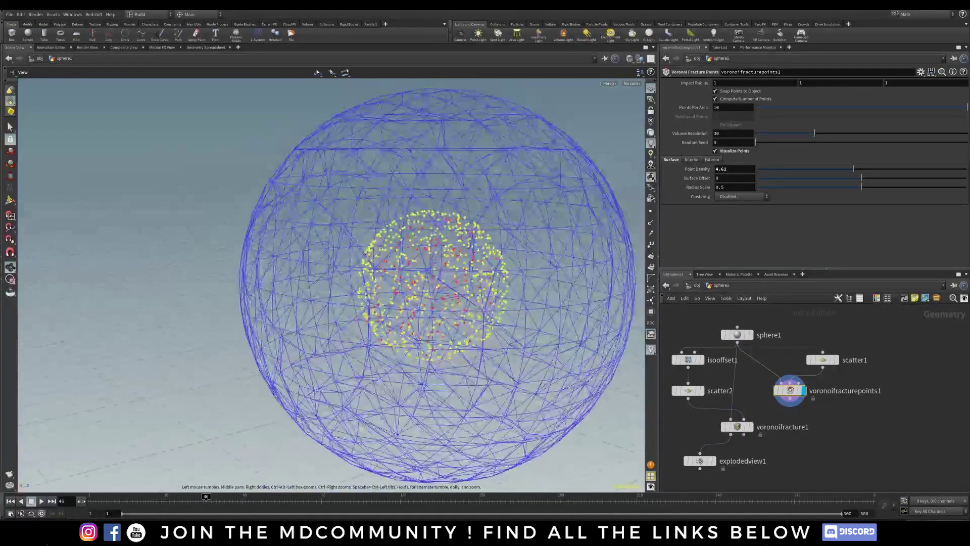
{"action": "left_click_drag", "start_coordinate": [822, 172], "coordinate": [820, 172]}
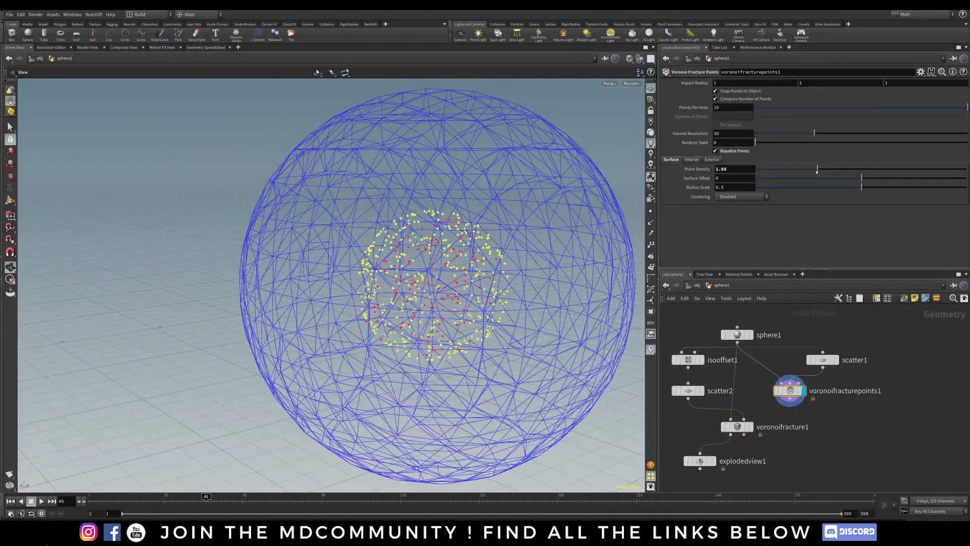
Raise the interior point density to about 4.3 and lower the surface point density to about 1.1.
{"action": "left_click", "coordinate": [691, 159]}
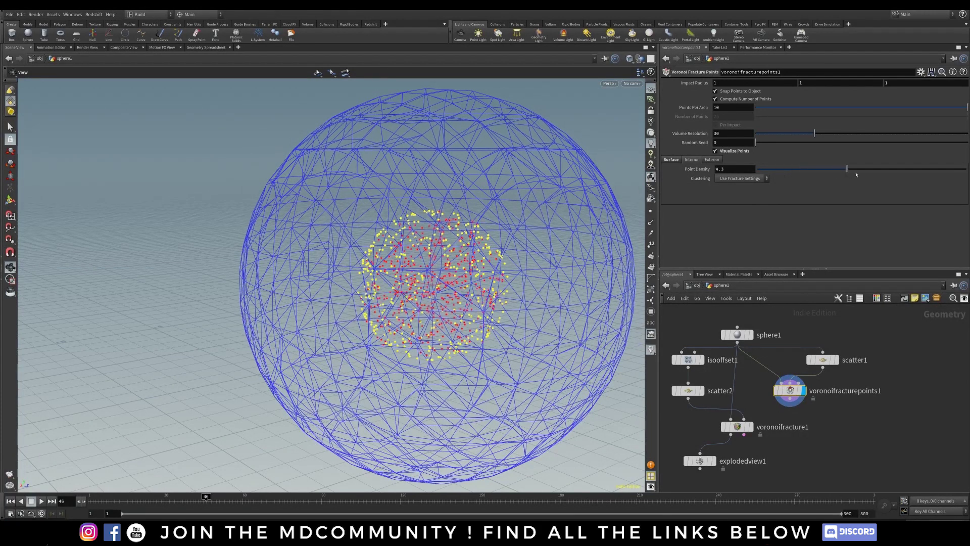
{"action": "left_click", "coordinate": [672, 160]}
{"action": "left_click_drag", "start_coordinate": [819, 171], "coordinate": [780, 172]}
Rearrange the right-hand nodes and wire the Voronoi Fracture Points output into the Voronoi Fracture's second input, replacing the volume scatter.
{"action": "middle_click_drag", "start_coordinate": [764, 388], "coordinate": [776, 364]}
{"action": "mouse_move", "coordinate": [695, 343]}
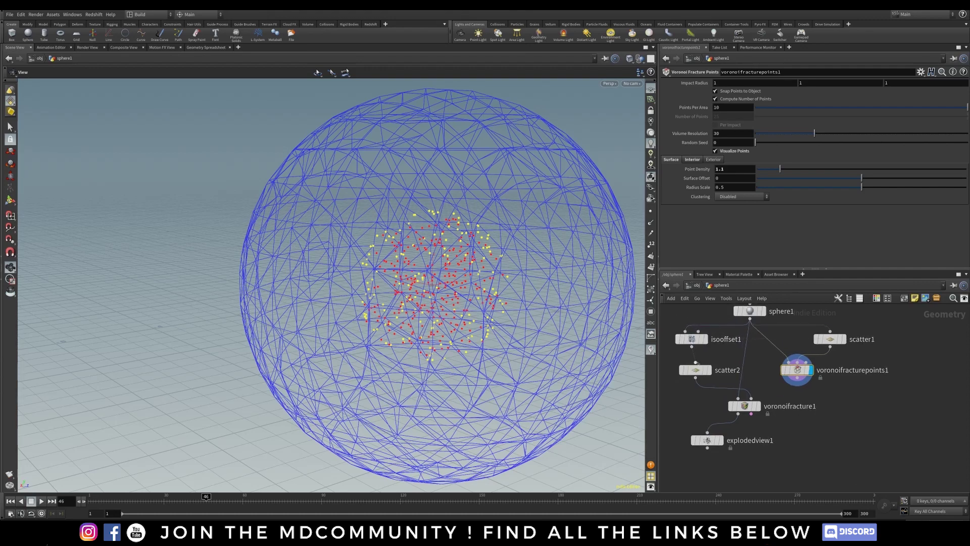
{"action": "middle_click_drag", "start_coordinate": [775, 360], "coordinate": [741, 372]}
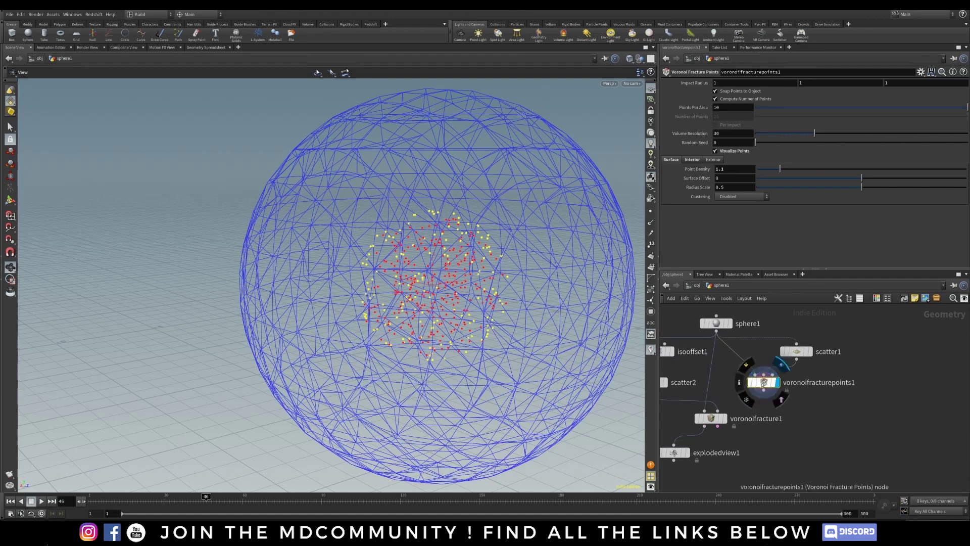
{"action": "left_click_drag", "start_coordinate": [762, 382], "coordinate": [757, 382]}
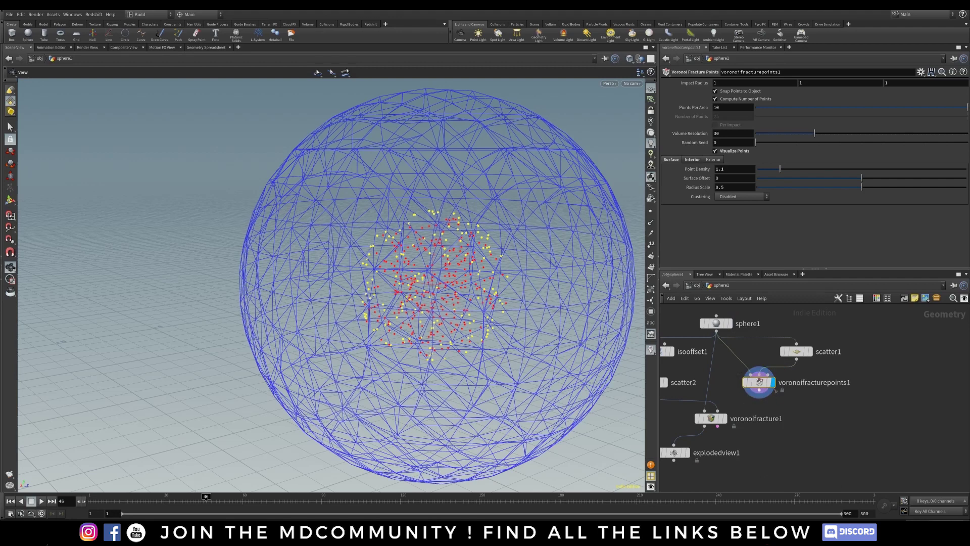
{"action": "left_click_drag", "start_coordinate": [797, 352], "coordinate": [791, 340]}
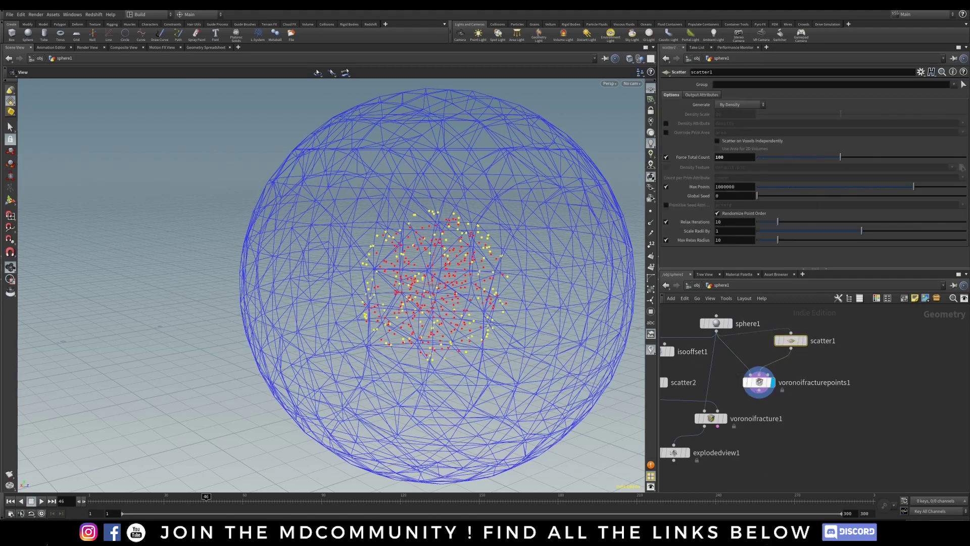
{"action": "left_click_drag", "start_coordinate": [759, 398], "coordinate": [720, 419]}
{"action": "left_click", "coordinate": [720, 418]}
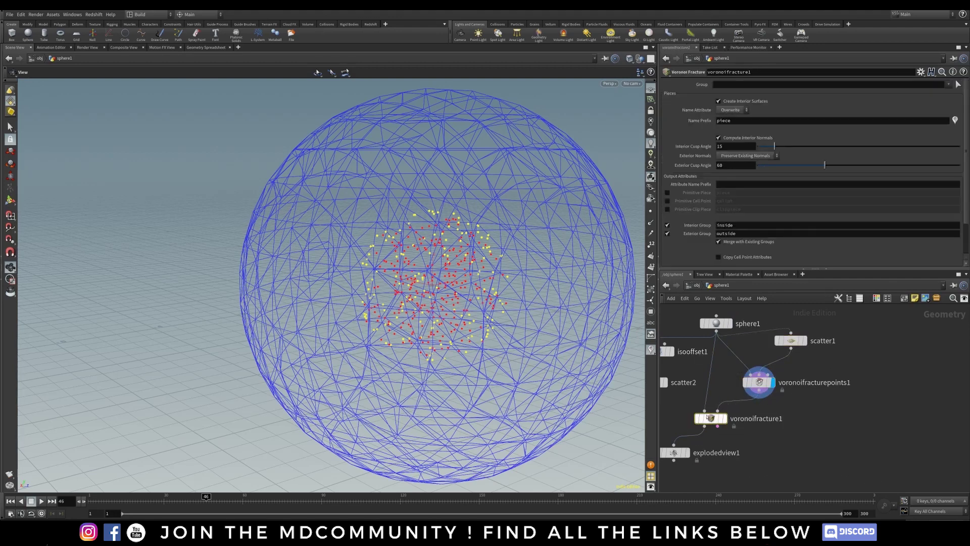
Display the Exploded View node and orbit around the separated pieces generated from the fracture points.
{"action": "middle_click_drag", "start_coordinate": [717, 419], "coordinate": [753, 389]}
{"action": "left_click", "coordinate": [704, 423]}
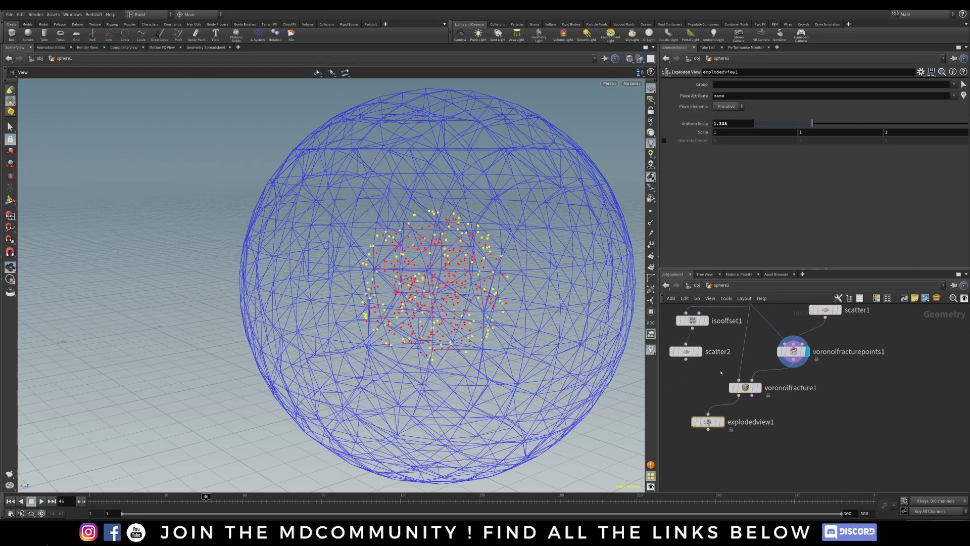
{"action": "mouse_move", "coordinate": [712, 424]}
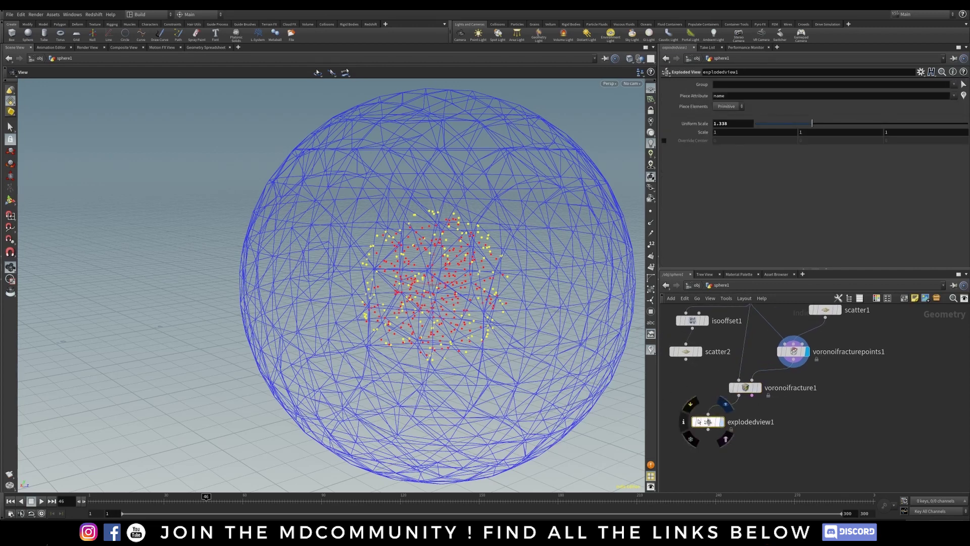
{"action": "left_click_drag", "start_coordinate": [703, 423], "coordinate": [695, 423]}
{"action": "left_click", "coordinate": [712, 420]}
{"action": "left_click_drag", "start_coordinate": [530, 303], "coordinate": [581, 292]}
Set the Voronoi Fracture Points' surface density to 0.1 and interior density to 4, and inspect the exploded pieces.
{"action": "left_click", "coordinate": [793, 352]}
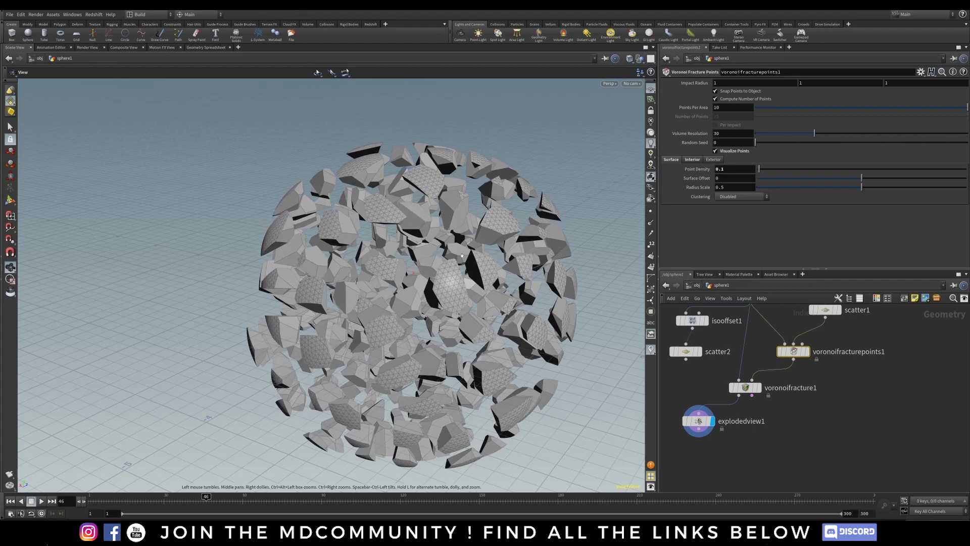
{"action": "left_click", "coordinate": [697, 160]}
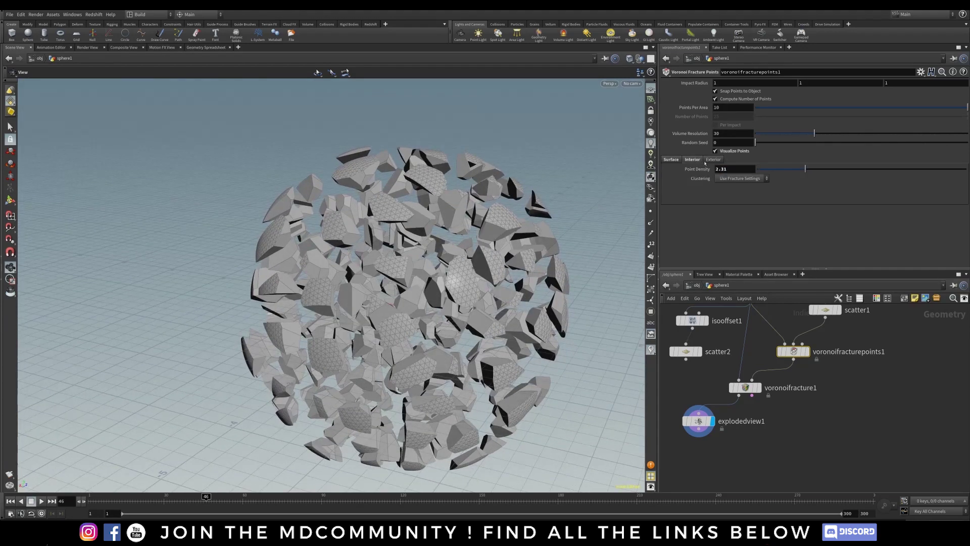
{"action": "left_click", "coordinate": [733, 169]}
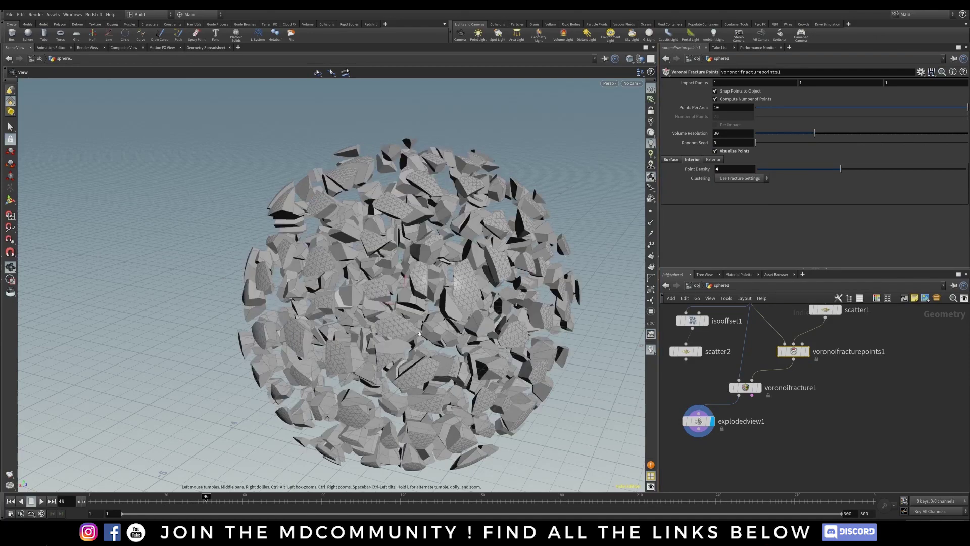
{"action": "left_click_drag", "start_coordinate": [420, 314], "coordinate": [324, 364]}
{"action": "right_click_drag", "start_coordinate": [325, 364], "coordinate": [397, 362]}
{"action": "middle_click_drag", "start_coordinate": [397, 363], "coordinate": [375, 315]}
{"action": "left_click_drag", "start_coordinate": [374, 315], "coordinate": [341, 260]}
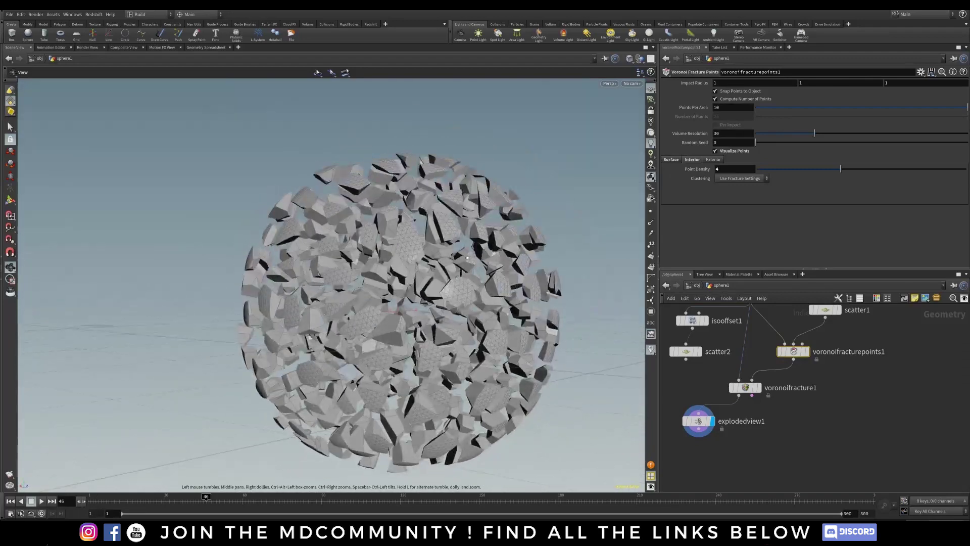
Set the interior point density to 0.2 and orbit around the exploded pieces.
{"action": "left_click_drag", "start_coordinate": [724, 170], "coordinate": [667, 172]}
{"action": "type", "text": "0.2"}
{"action": "key", "text": "Return"}
{"action": "left_click_drag", "start_coordinate": [505, 273], "coordinate": [374, 326]}
{"action": "middle_click_drag", "start_coordinate": [371, 328], "coordinate": [417, 287]}
{"action": "left_click_drag", "start_coordinate": [418, 287], "coordinate": [354, 324]}
{"action": "middle_click_drag", "start_coordinate": [354, 324], "coordinate": [476, 262]}
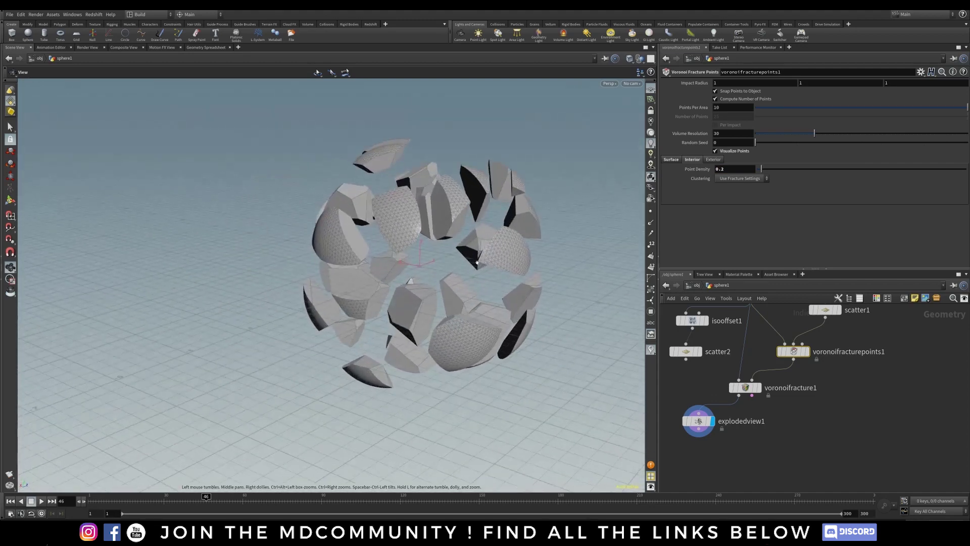
Tidy the node layout by spacing out the Exploded View, surface scatter and Voronoi Fracture Points nodes.
{"action": "left_click_drag", "start_coordinate": [700, 424], "coordinate": [683, 428]}
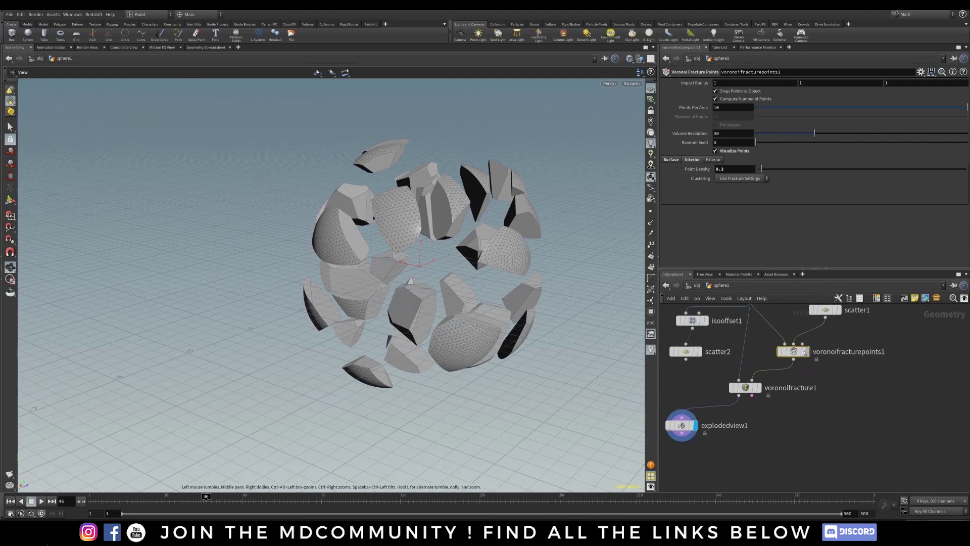
{"action": "left_click_drag", "start_coordinate": [797, 358], "coordinate": [821, 362]}
{"action": "middle_click_drag", "start_coordinate": [855, 338], "coordinate": [766, 393]}
{"action": "left_click_drag", "start_coordinate": [737, 366], "coordinate": [751, 363]}
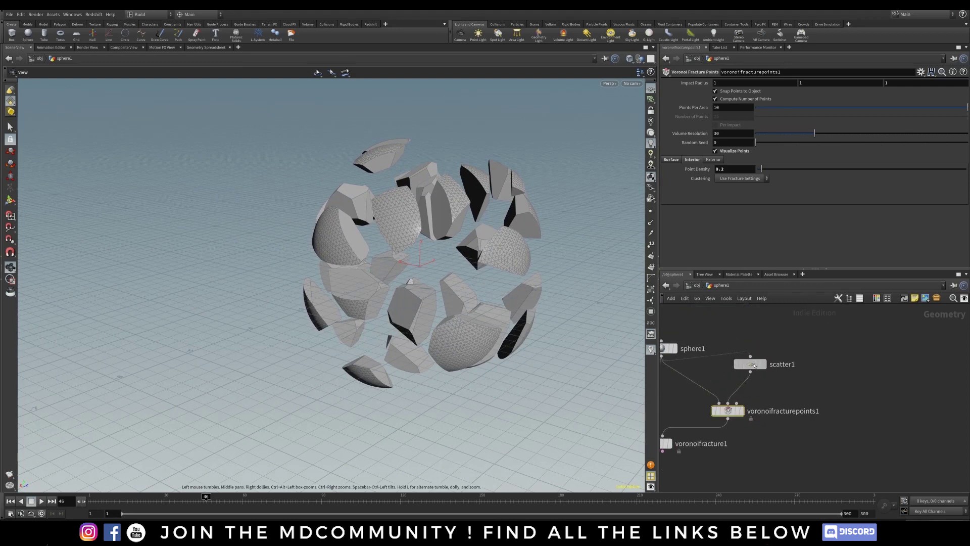
{"action": "left_click_drag", "start_coordinate": [728, 410], "coordinate": [747, 410]}
{"action": "middle_click_drag", "start_coordinate": [675, 354], "coordinate": [748, 352]}
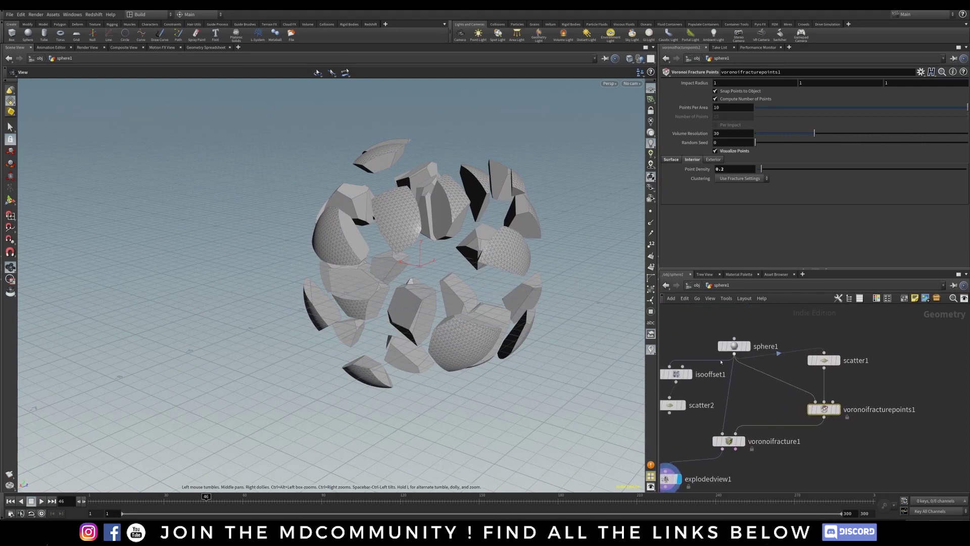
Display the original sphere and examine it from several angles, nudging the downstream nodes into clearer positions.
{"action": "left_click", "coordinate": [748, 347]}
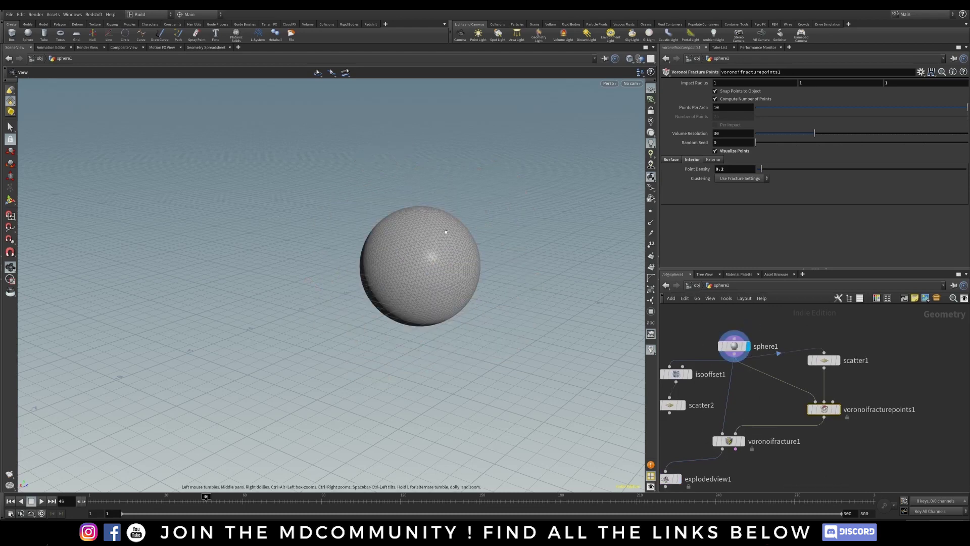
{"action": "left_click_drag", "start_coordinate": [446, 231], "coordinate": [422, 246]}
{"action": "left_click_drag", "start_coordinate": [375, 284], "coordinate": [272, 301]}
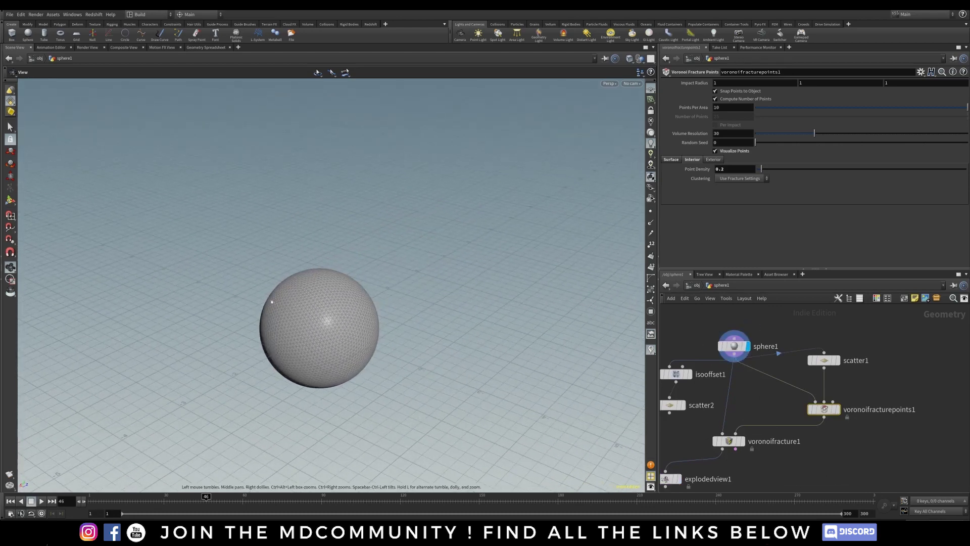
{"action": "left_click_drag", "start_coordinate": [314, 332], "coordinate": [487, 286]}
{"action": "left_click_drag", "start_coordinate": [728, 441], "coordinate": [748, 443]}
{"action": "middle_click_drag", "start_coordinate": [704, 440], "coordinate": [749, 417]}
{"action": "left_click_drag", "start_coordinate": [717, 459], "coordinate": [721, 460]}
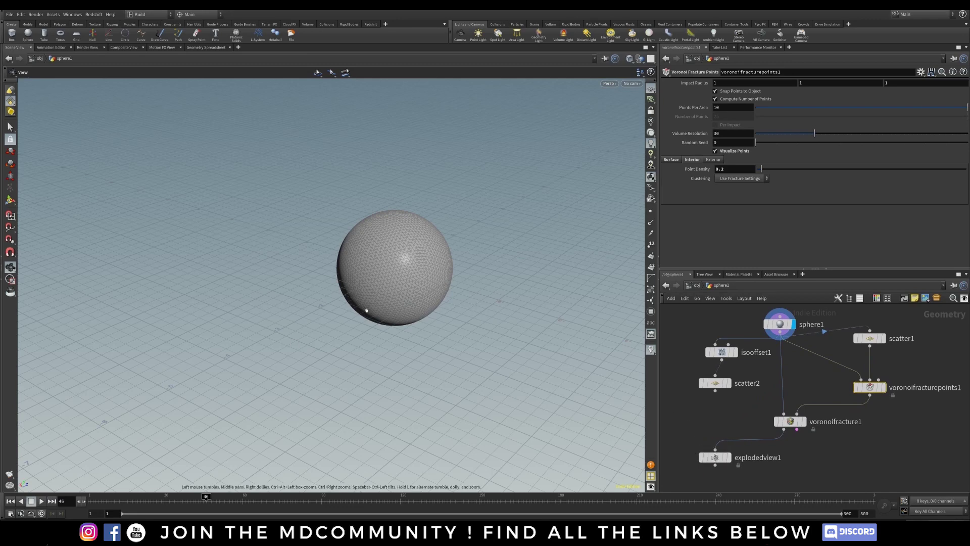
{"action": "left_click_drag", "start_coordinate": [367, 310], "coordinate": [352, 309]}
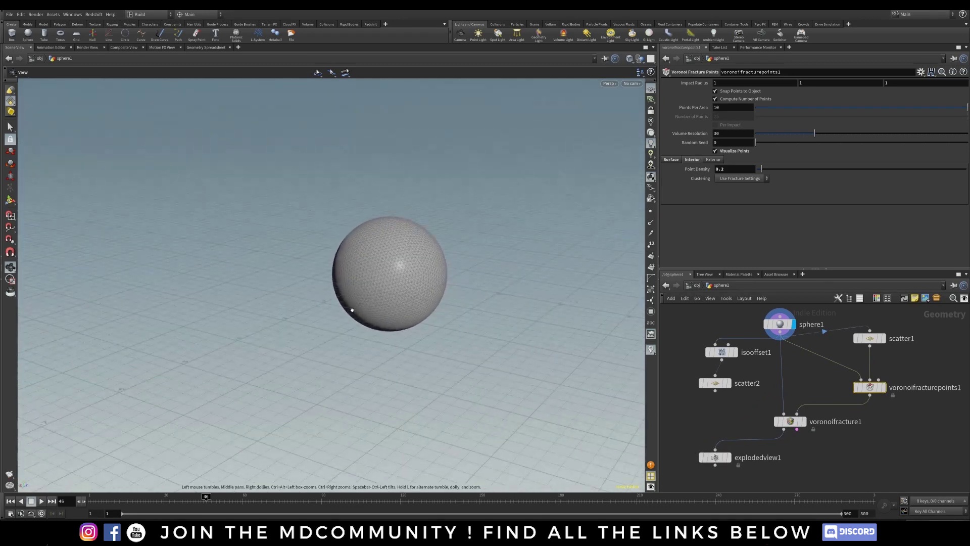
{"action": "scroll", "coordinate": [380, 253], "scroll_direction": "down", "scroll_amount": 2}
{"action": "left_click_drag", "start_coordinate": [380, 253], "coordinate": [323, 240]}
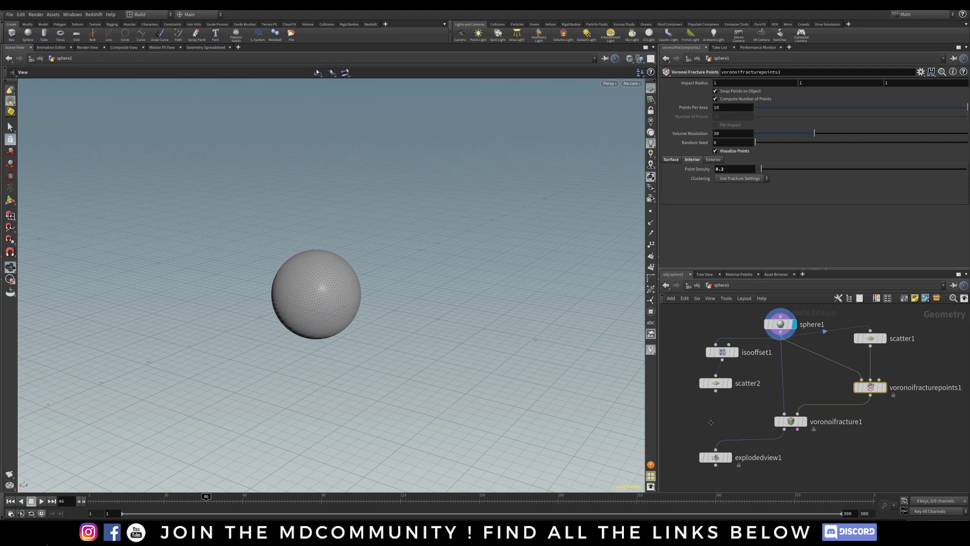
Display the Voronoi Fracture node and align the sphere, scatter, fracture points and Exploded View nodes around it.
{"action": "middle_click_drag", "start_coordinate": [696, 361], "coordinate": [712, 334]}
{"action": "left_click_drag", "start_coordinate": [728, 431], "coordinate": [709, 426]}
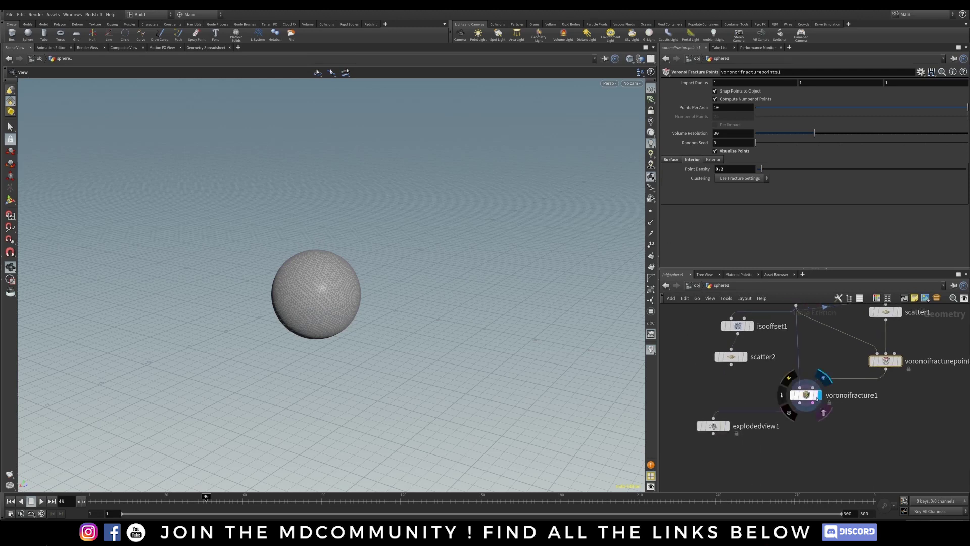
{"action": "left_click", "coordinate": [819, 395]}
{"action": "middle_click_drag", "start_coordinate": [819, 395], "coordinate": [788, 427]}
{"action": "left_click_drag", "start_coordinate": [765, 331], "coordinate": [766, 321]}
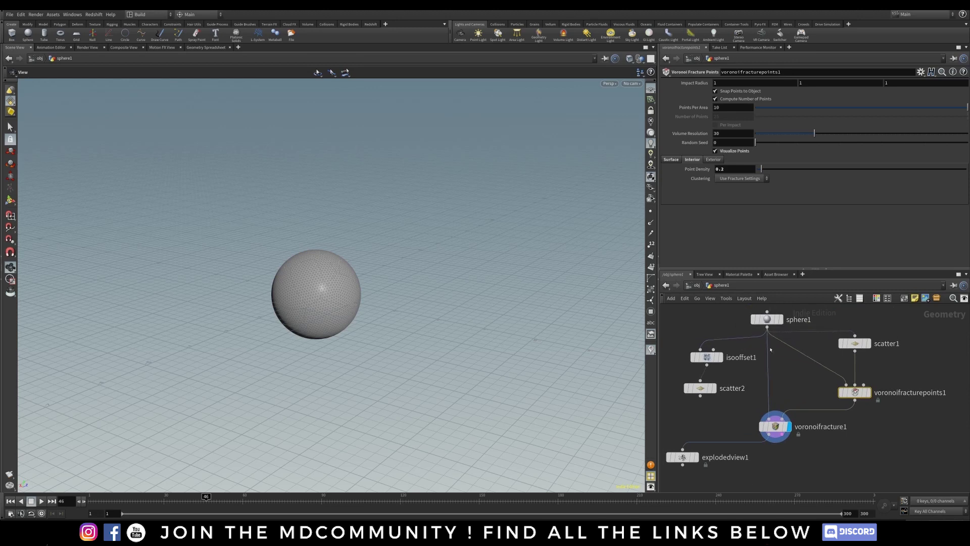
{"action": "middle_click_drag", "start_coordinate": [793, 384], "coordinate": [782, 377]}
{"action": "left_click_drag", "start_coordinate": [846, 337], "coordinate": [846, 345]}
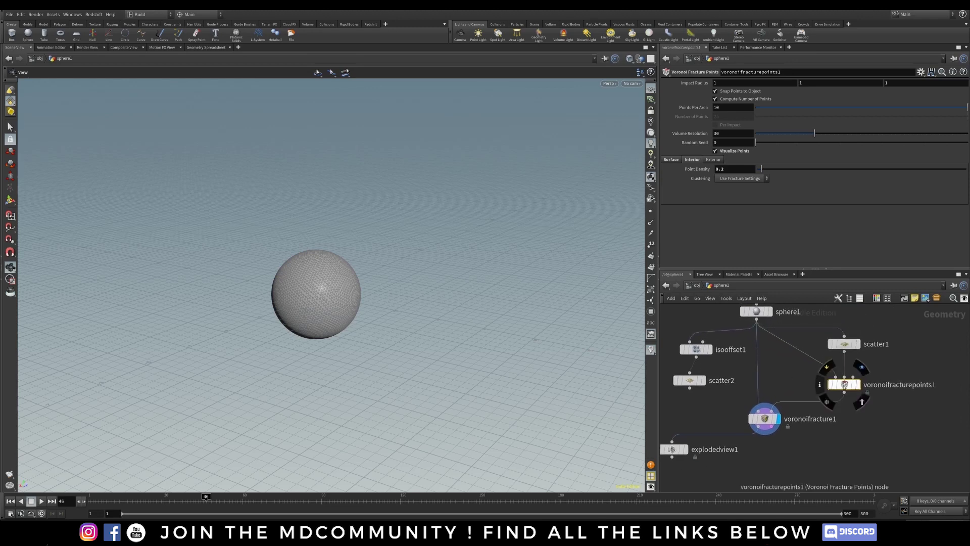
{"action": "left_click_drag", "start_coordinate": [844, 385], "coordinate": [843, 387]}
{"action": "left_click_drag", "start_coordinate": [690, 380], "coordinate": [694, 381]}
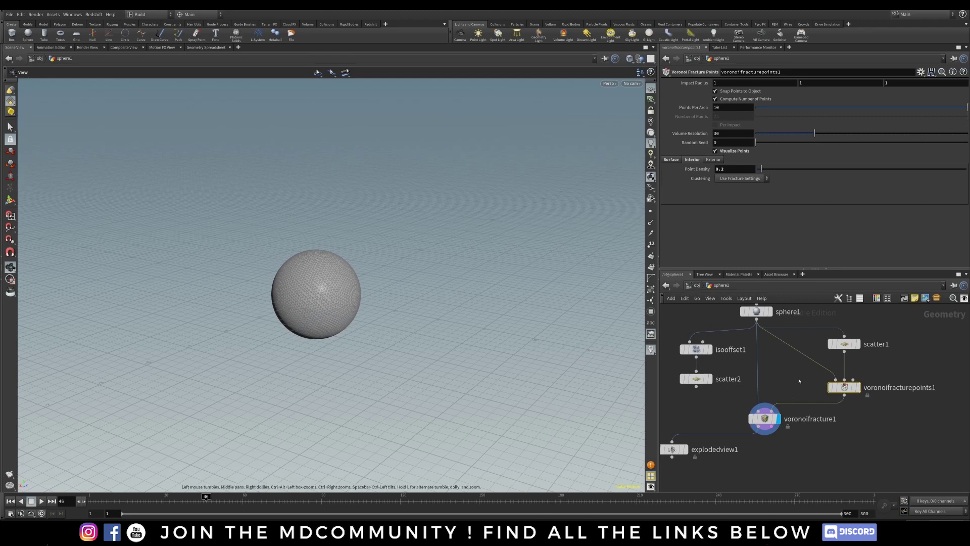
Add a Null node on the Voronoi Fracture's output and display it.
{"action": "left_click", "coordinate": [765, 419]}
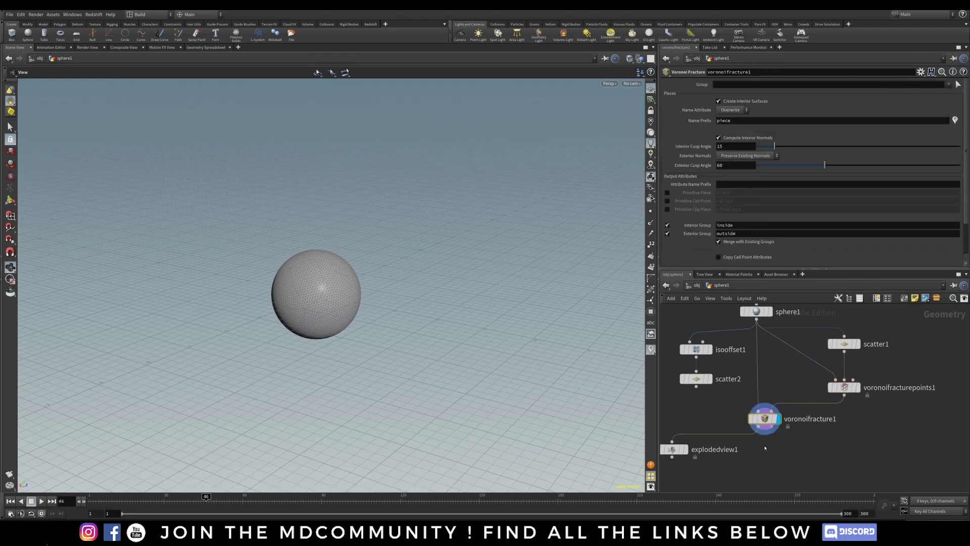
{"action": "middle_click_drag", "start_coordinate": [717, 431], "coordinate": [740, 392]}
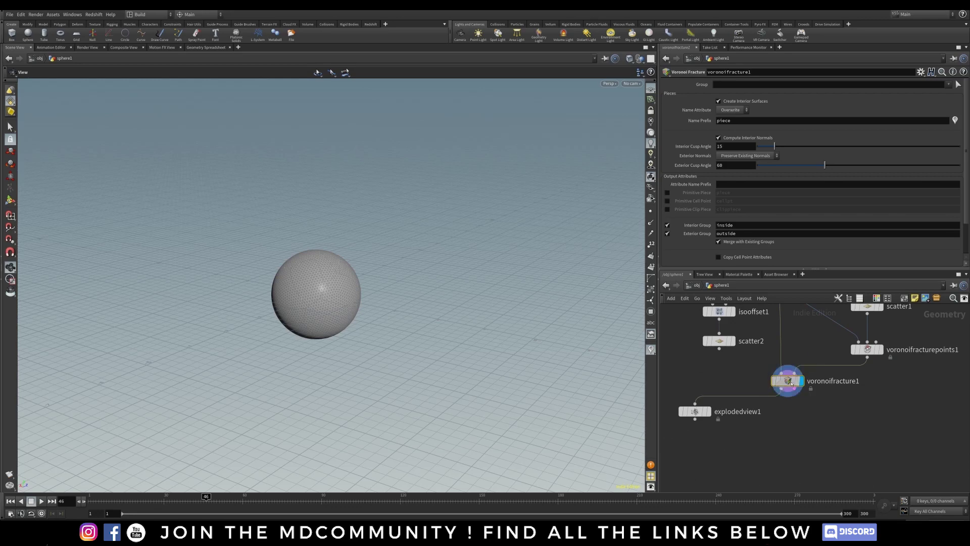
{"action": "key", "text": "Tab"}
{"action": "type", "text": "null"}
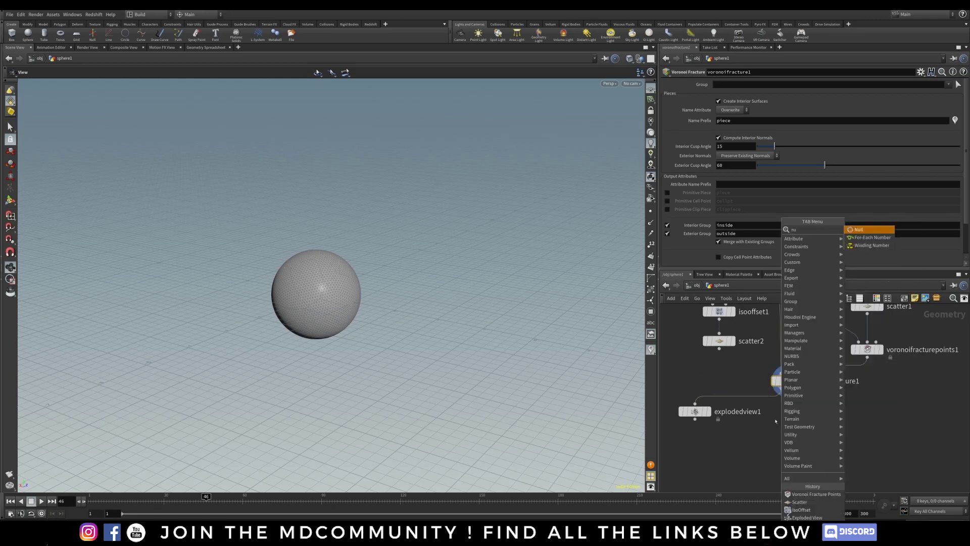
{"action": "key", "text": "Return"}
{"action": "left_click", "coordinate": [782, 428]}
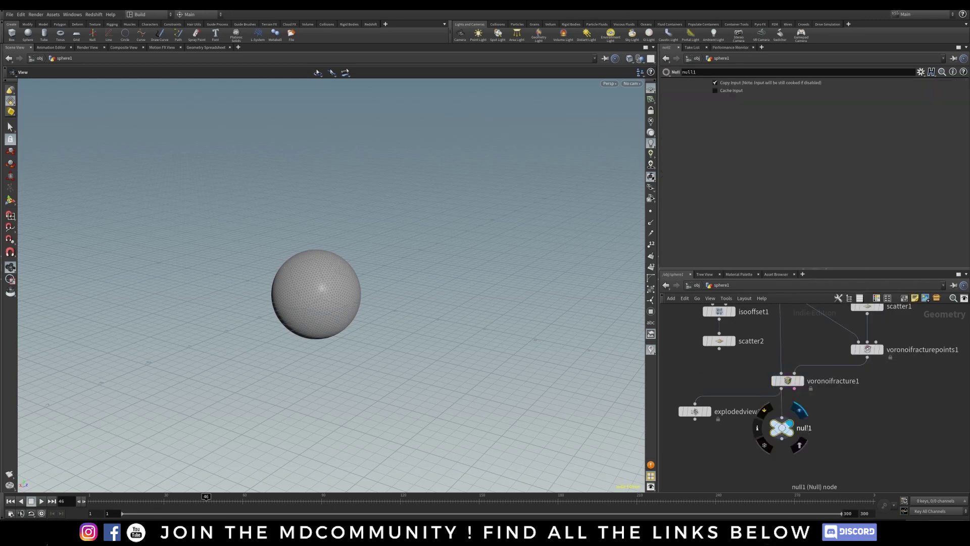
Rename the Null node sphere_fracture and move it slightly lower below the Voronoi Fracture.
{"action": "double_click", "coordinate": [804, 427]}
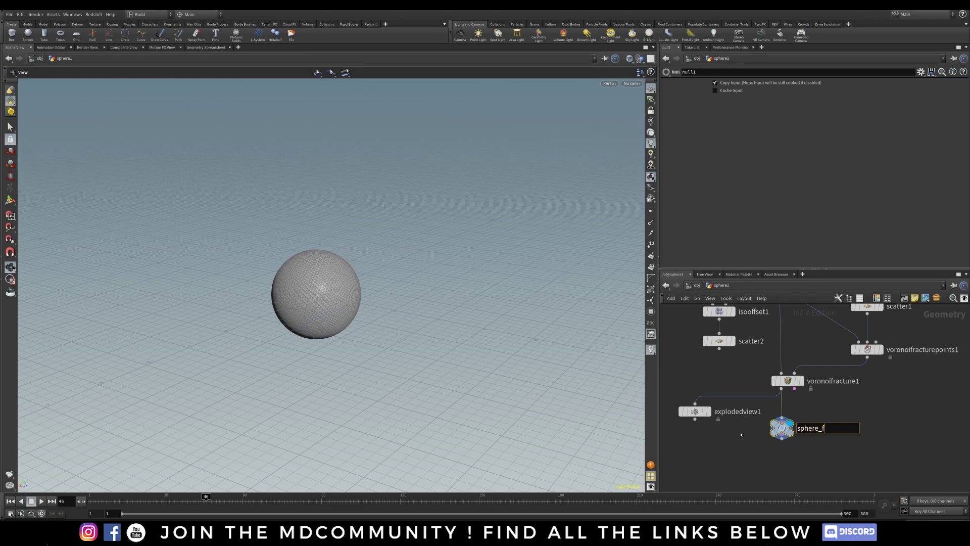
{"action": "key", "text": "Return"}
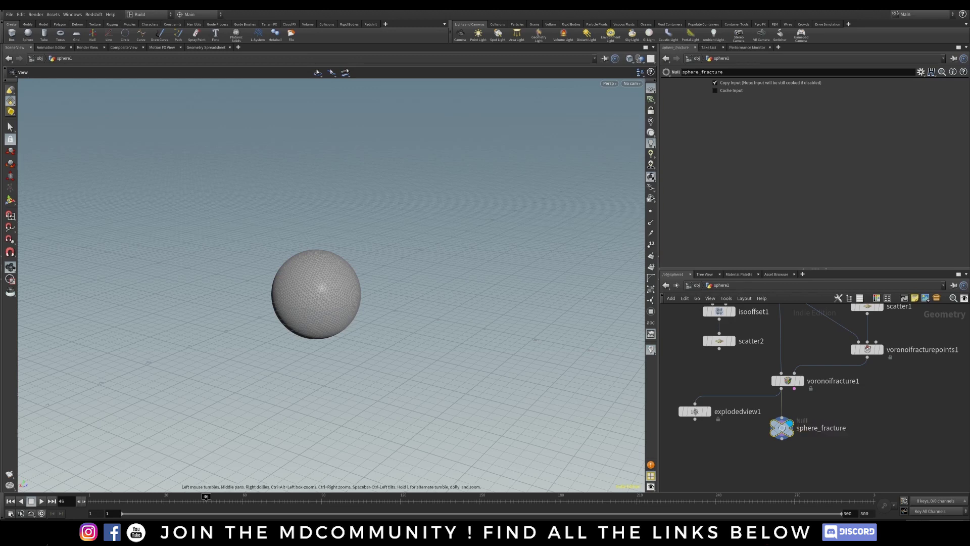
{"action": "left_click_drag", "start_coordinate": [788, 430], "coordinate": [788, 444]}
{"action": "middle_click_drag", "start_coordinate": [861, 384], "coordinate": [883, 361]}
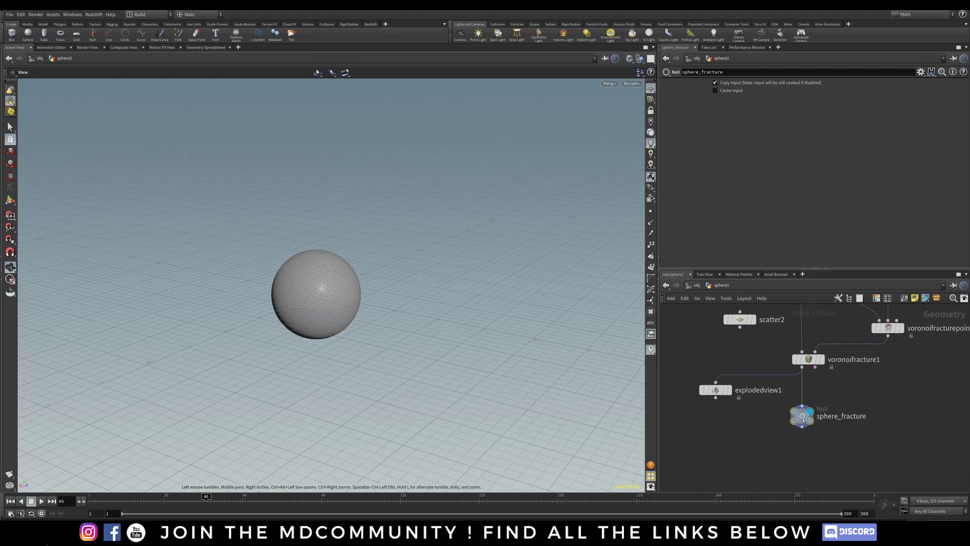
Reopen the sphere1 geometry and set the source sphere's vertical center to 4, checking its new position.
{"action": "key", "text": "u"}
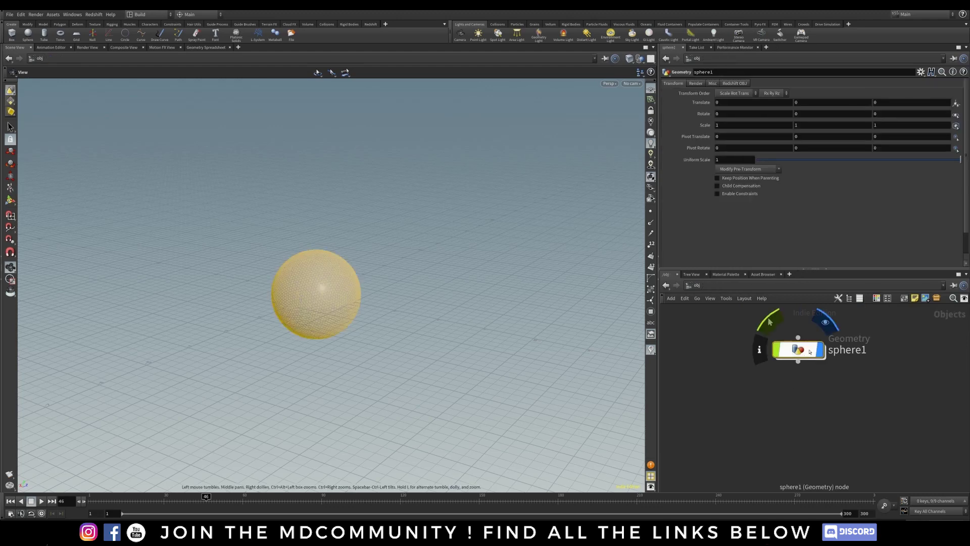
{"action": "left_click_drag", "start_coordinate": [810, 353], "coordinate": [804, 360]}
{"action": "double_click", "coordinate": [805, 359]}
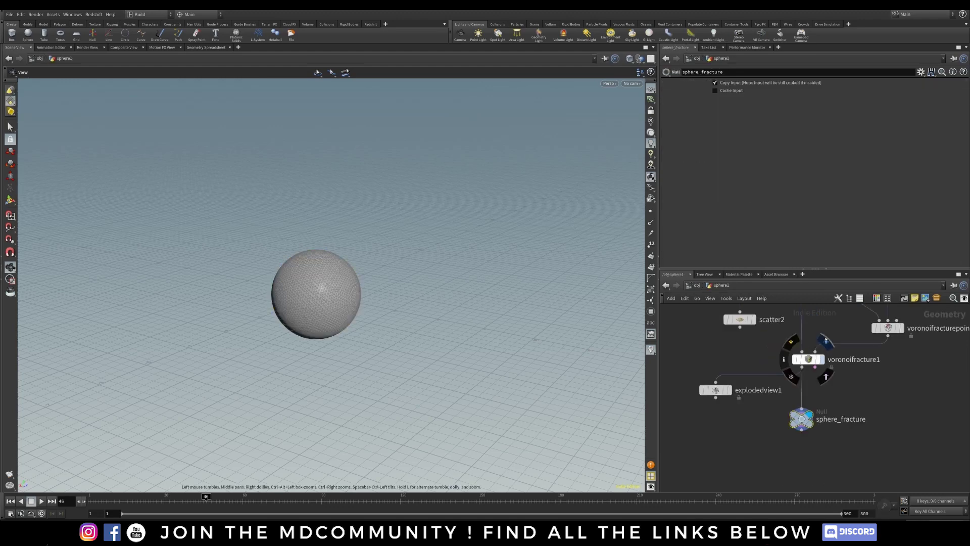
{"action": "left_click", "coordinate": [765, 348]}
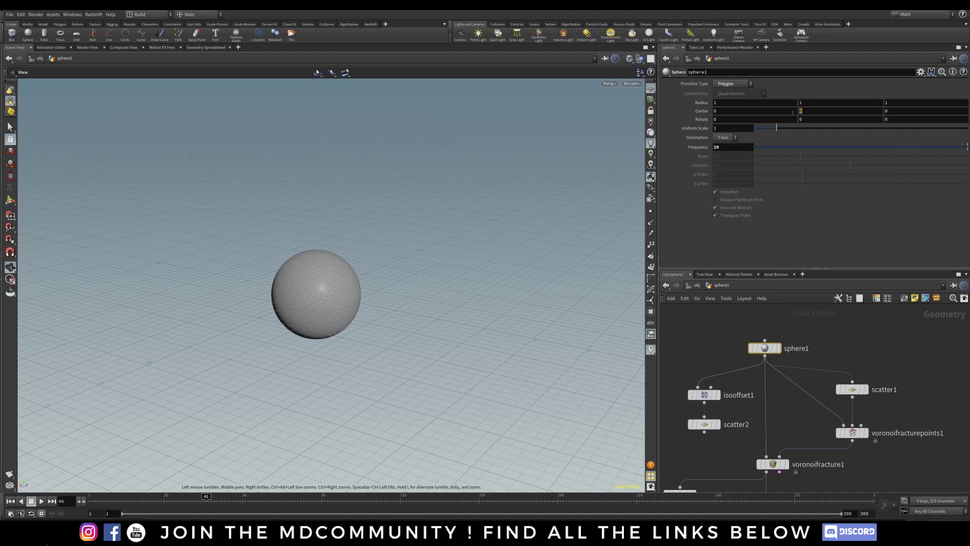
{"action": "left_click_drag", "start_coordinate": [793, 113], "coordinate": [765, 106]}
{"action": "type", "text": "4"}
{"action": "key", "text": "Return"}
{"action": "scroll", "coordinate": [365, 274], "scroll_direction": "down", "scroll_amount": 5}
{"action": "mouse_move", "coordinate": [293, 288]}
{"action": "left_mouse_down"}
{"action": "mouse_move", "coordinate": [303, 306]}
{"action": "mouse_move", "coordinate": [310, 290]}
{"action": "left_mouse_up"}
Reset the source sphere's vertical center to 0.
{"action": "left_click_drag", "start_coordinate": [814, 111], "coordinate": [753, 104]}
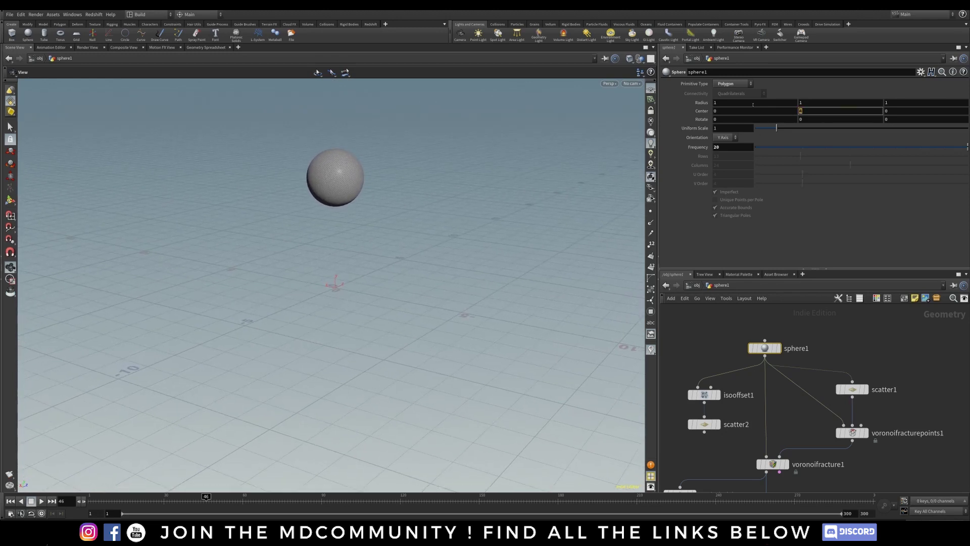
{"action": "type", "text": "0"}
{"action": "key", "text": "Return"}
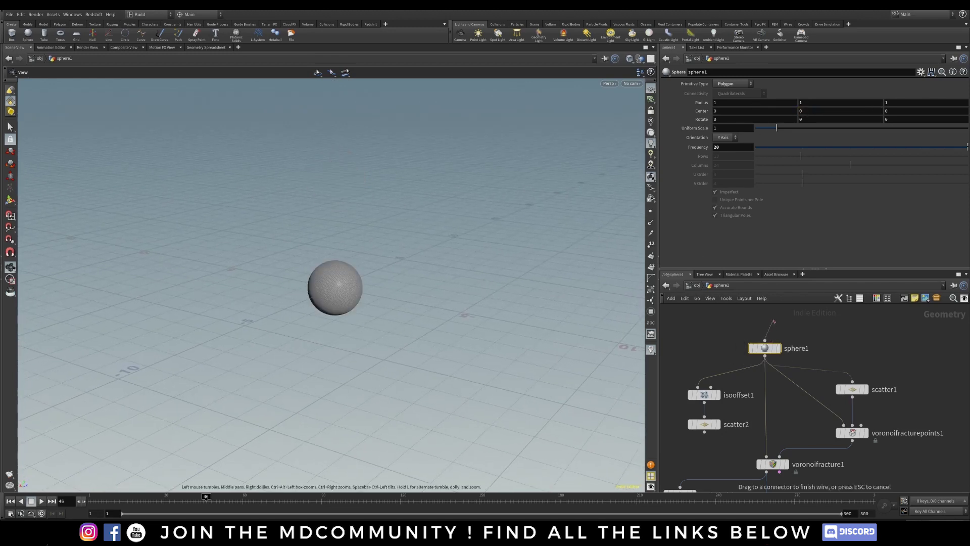
Insert a Transform node below the source sphere, feeding its output into scatter1, the Voronoi Fracture Points and the Voronoi Fracture.
{"action": "left_click", "coordinate": [765, 340]}
{"action": "left_click", "coordinate": [779, 317]}
{"action": "left_click_drag", "start_coordinate": [765, 347], "coordinate": [768, 318]}
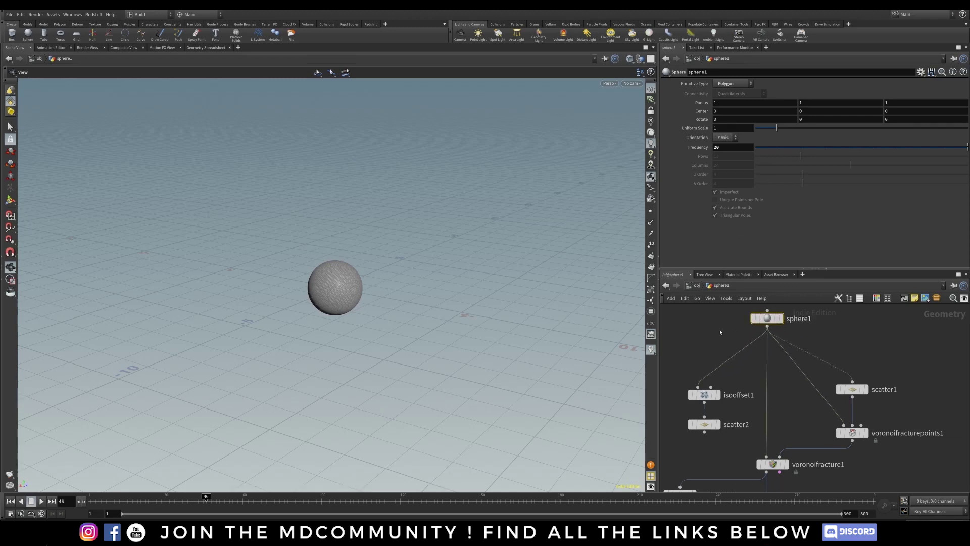
{"action": "key", "text": "Tab"}
{"action": "type", "text": "transform"}
{"action": "key", "text": "Return"}
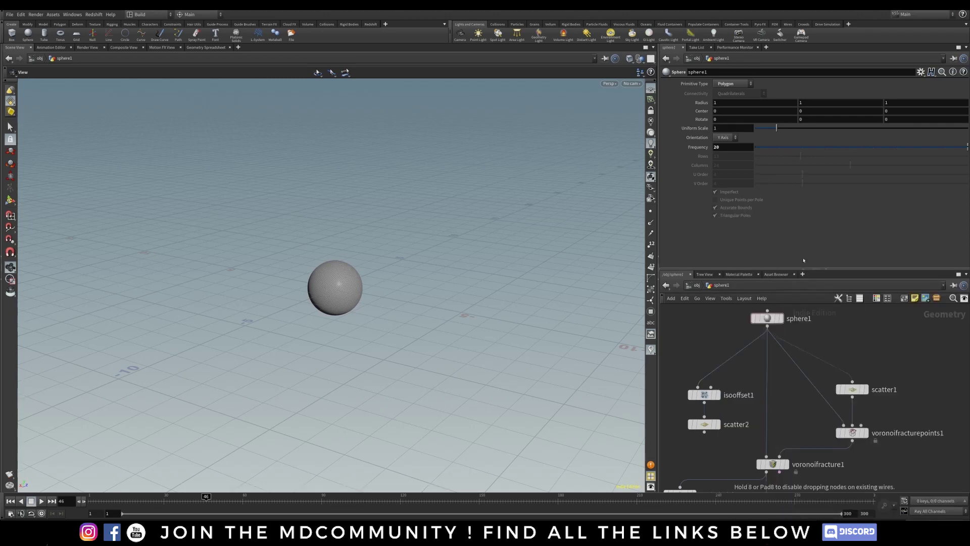
{"action": "left_click_drag", "start_coordinate": [721, 336], "coordinate": [843, 426]}
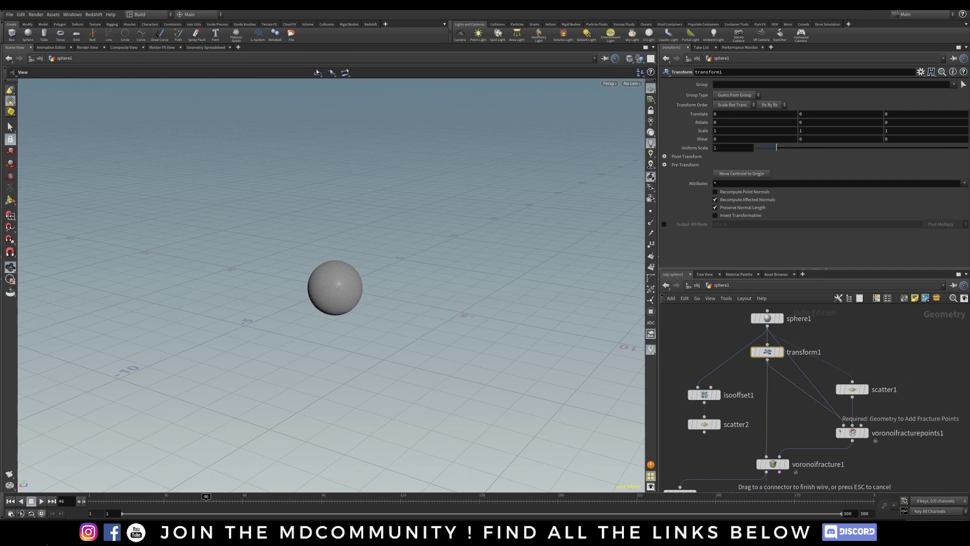
{"action": "left_click_drag", "start_coordinate": [768, 360], "coordinate": [852, 382]}
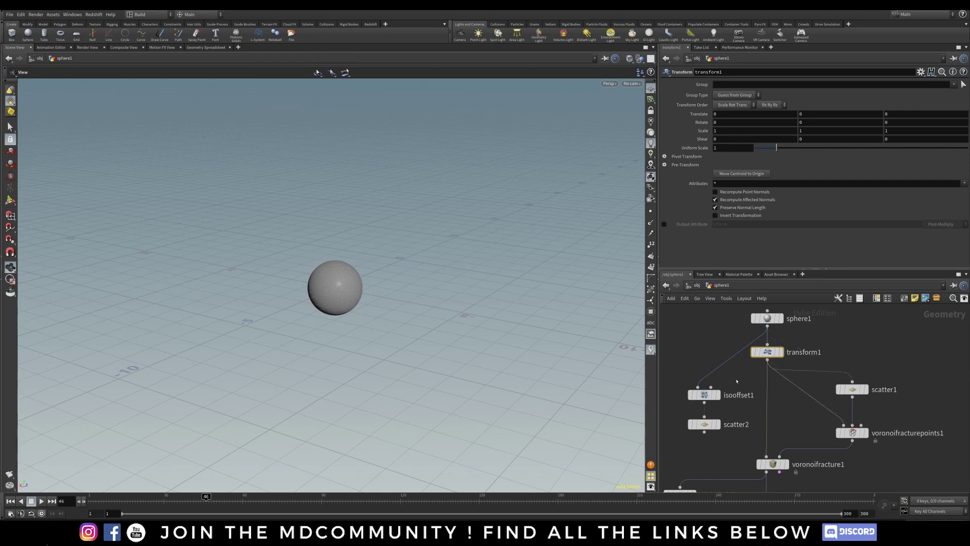
Delete the unused isooffset1 and scatter2 nodes.
{"action": "left_click_drag", "start_coordinate": [736, 381], "coordinate": [667, 436]}
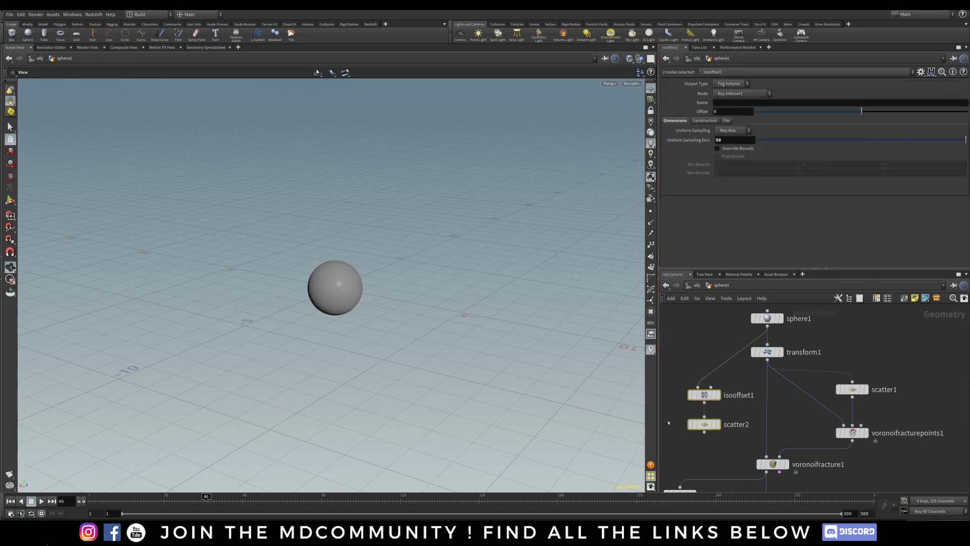
{"action": "key", "text": "Delete"}
{"action": "mouse_move", "coordinate": [734, 440]}
{"action": "middle_mouse_down"}
{"action": "mouse_move", "coordinate": [743, 357]}
{"action": "mouse_move", "coordinate": [754, 352]}
{"action": "mouse_move", "coordinate": [728, 445]}
{"action": "middle_mouse_up"}
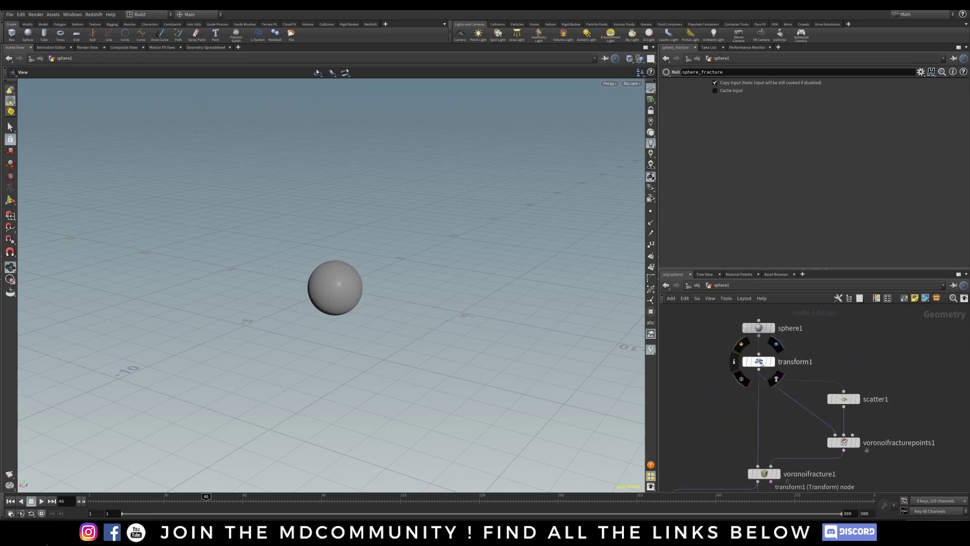
Set the Transform node's vertical translation to 4.
{"action": "left_click", "coordinate": [761, 356]}
{"action": "left_click", "coordinate": [809, 114]}
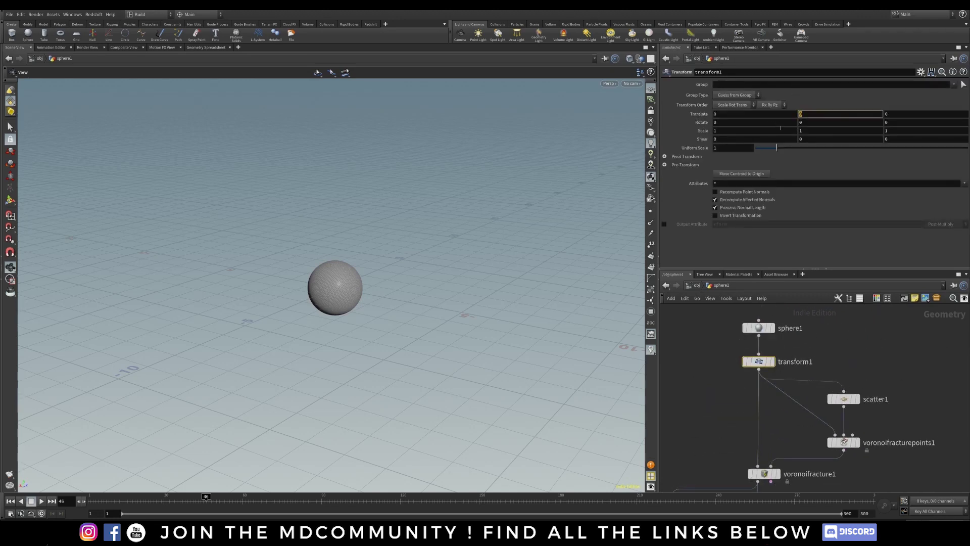
{"action": "type", "text": "4"}
{"action": "key", "text": "Return"}
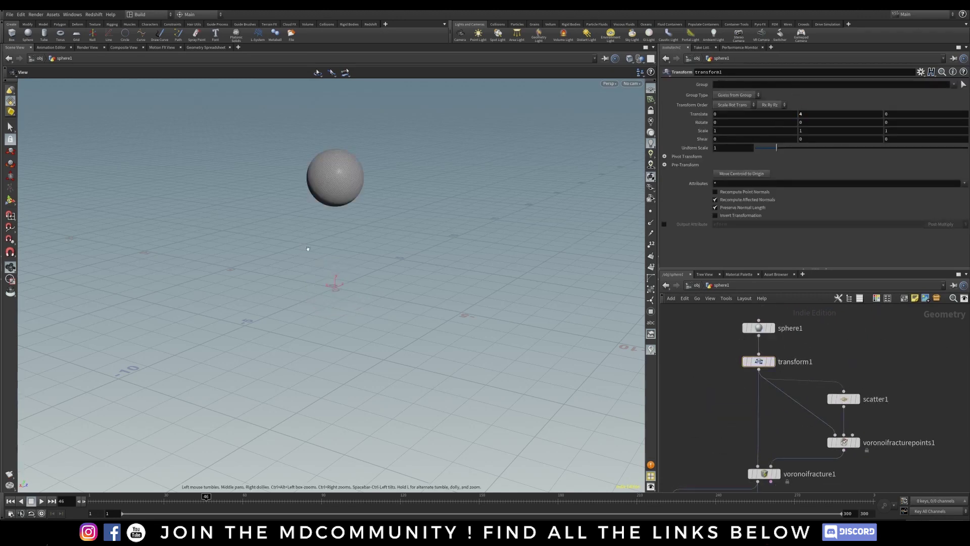
Return to the object level, reposition the sphere1 geometry node and select it.
{"action": "key", "text": "u"}
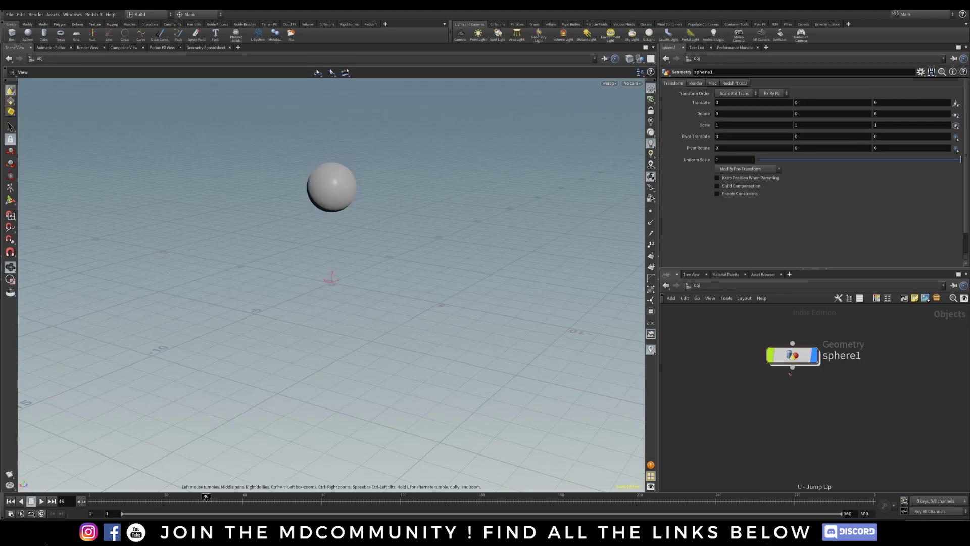
{"action": "left_click_drag", "start_coordinate": [798, 357], "coordinate": [768, 359]}
{"action": "middle_click_drag", "start_coordinate": [316, 242], "coordinate": [283, 261]}
{"action": "left_click_drag", "start_coordinate": [283, 260], "coordinate": [285, 267]}
{"action": "middle_click_drag", "start_coordinate": [311, 261], "coordinate": [422, 289]}
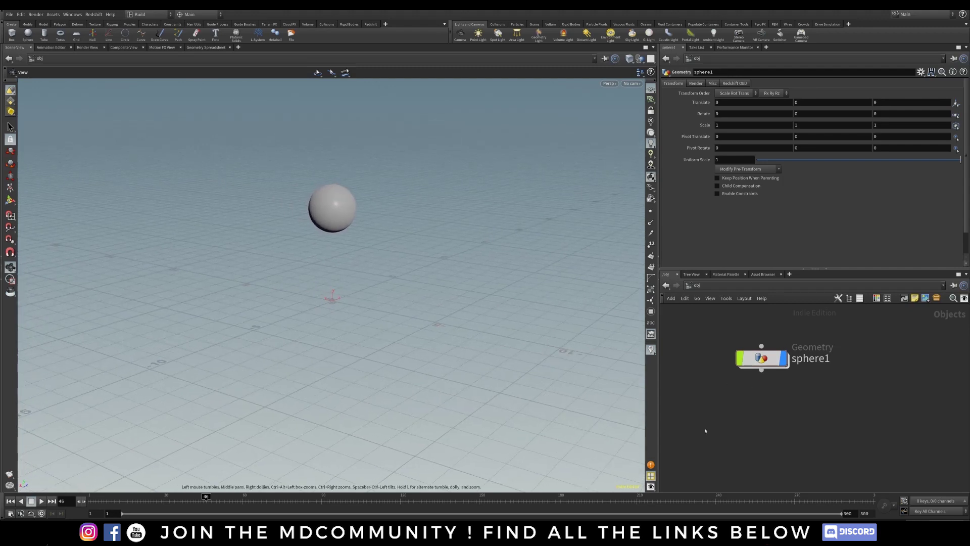
{"action": "left_click_drag", "start_coordinate": [709, 321], "coordinate": [773, 365]}
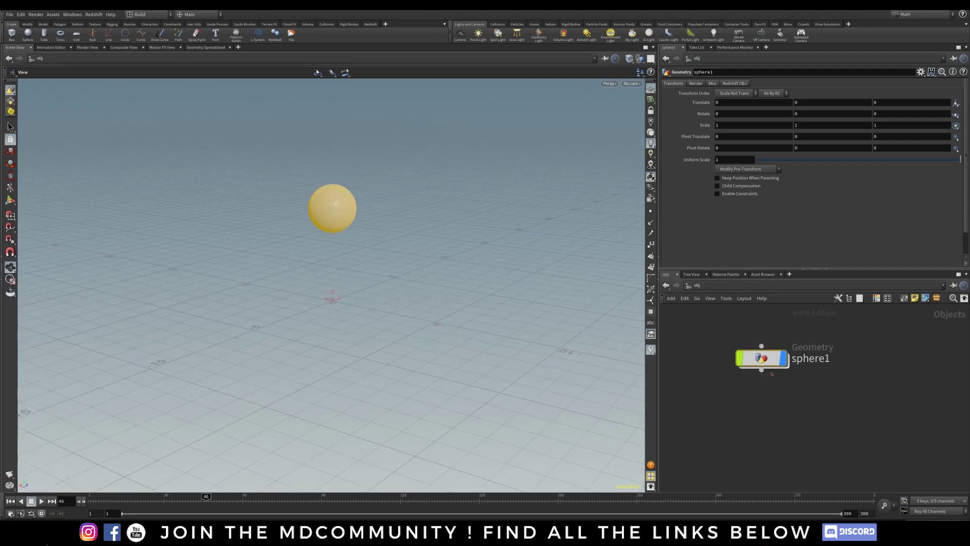
{"action": "mouse_move", "coordinate": [865, 370]}
{"action": "middle_mouse_down"}
{"action": "mouse_move", "coordinate": [821, 368]}
{"action": "mouse_move", "coordinate": [847, 371]}
{"action": "middle_mouse_up"}
{"action": "right_click_drag", "start_coordinate": [849, 365], "coordinate": [844, 369]}
{"action": "scroll", "coordinate": [844, 369], "scroll_direction": "up", "scroll_amount": 2}
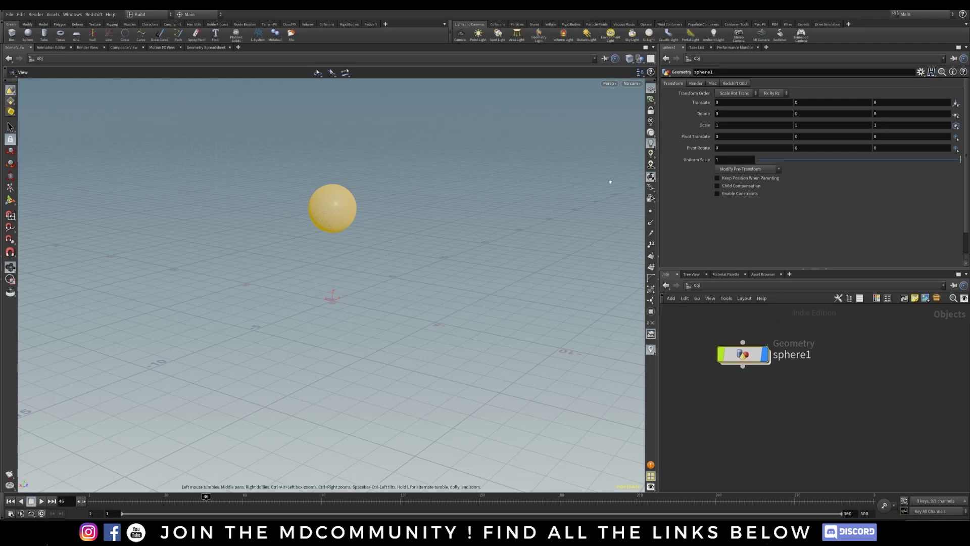
{"action": "left_click_drag", "start_coordinate": [709, 339], "coordinate": [756, 376]}
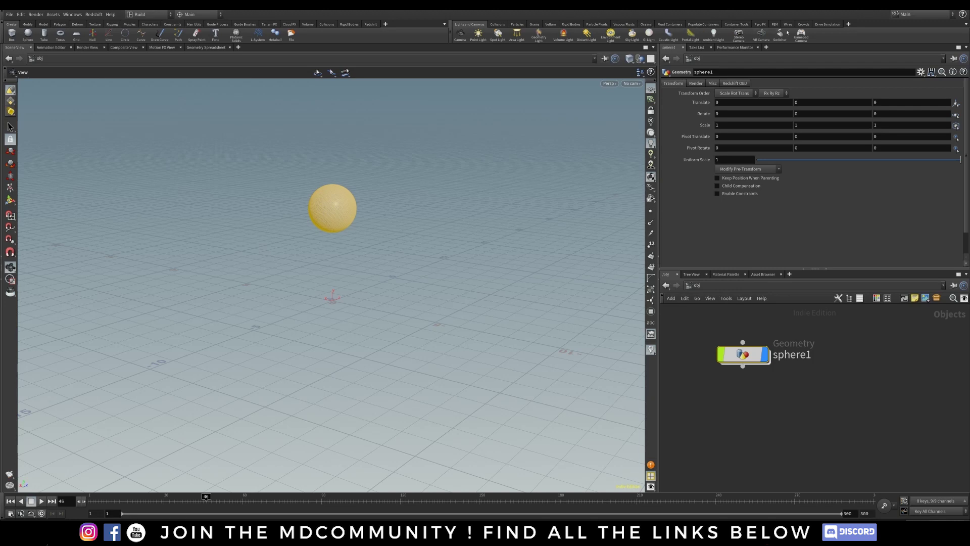
Convert sphere1 into a rigid body simulation with RBD Objects and show the new DOP network together with sphere1.
{"action": "left_click", "coordinate": [571, 24]}
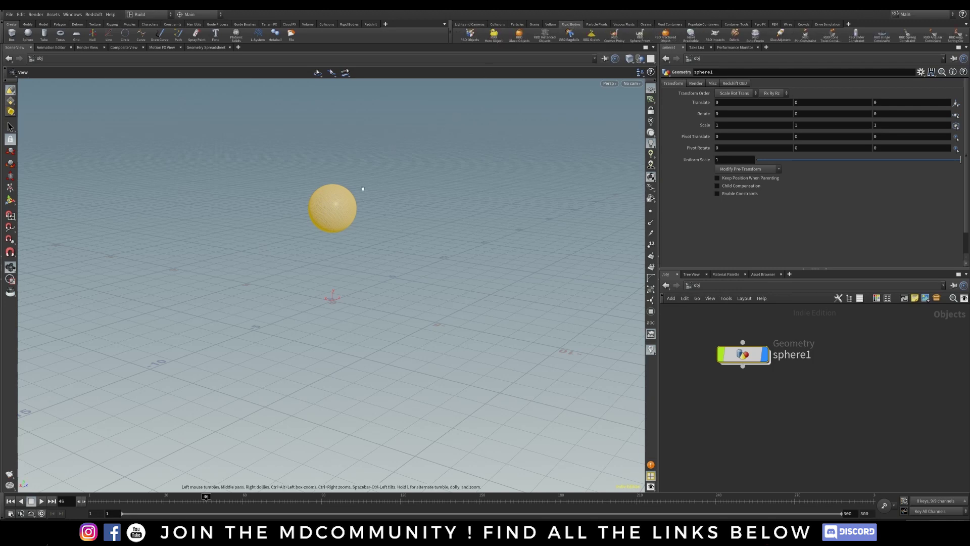
{"action": "right_click_drag", "start_coordinate": [314, 212], "coordinate": [399, 184]}
{"action": "middle_click_drag", "start_coordinate": [409, 162], "coordinate": [389, 162]}
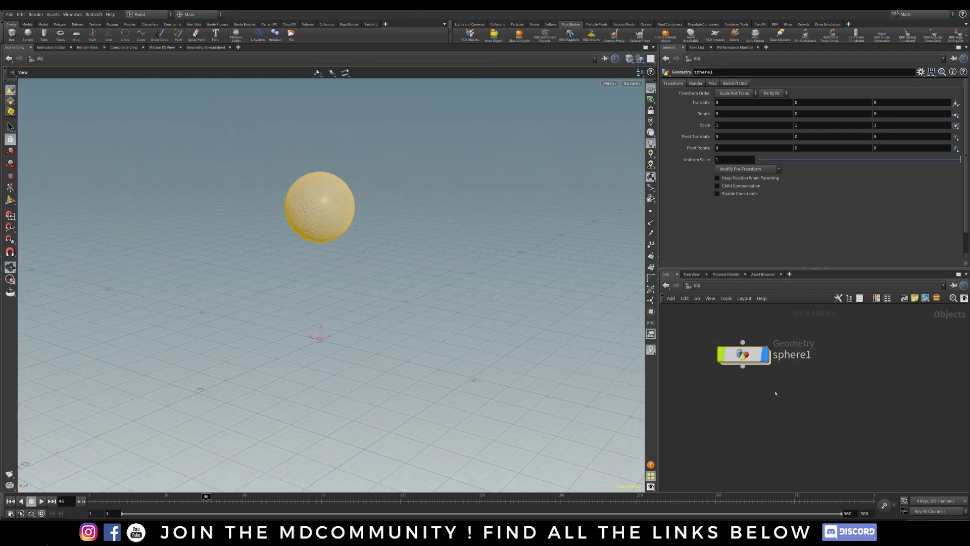
{"action": "left_click_drag", "start_coordinate": [746, 356], "coordinate": [748, 352]}
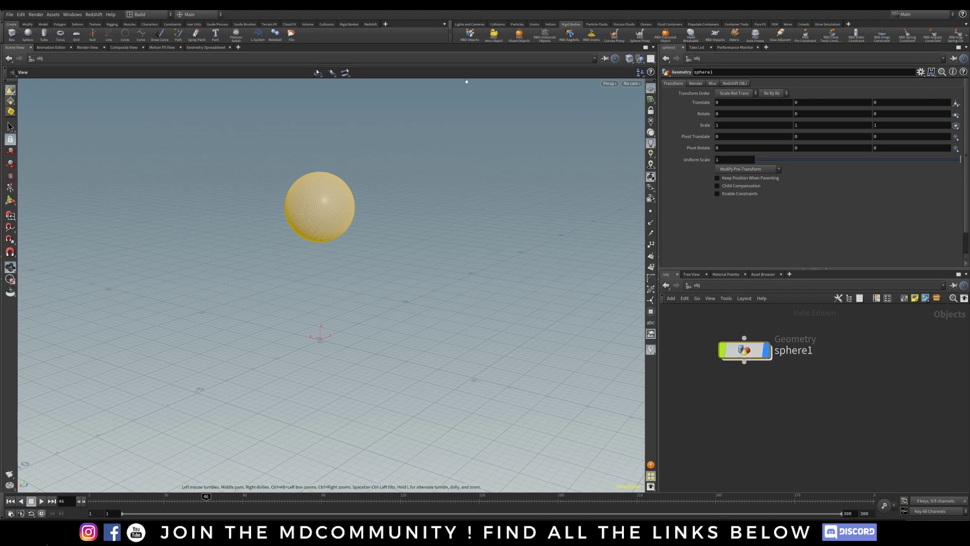
{"action": "left_click", "coordinate": [470, 34]}
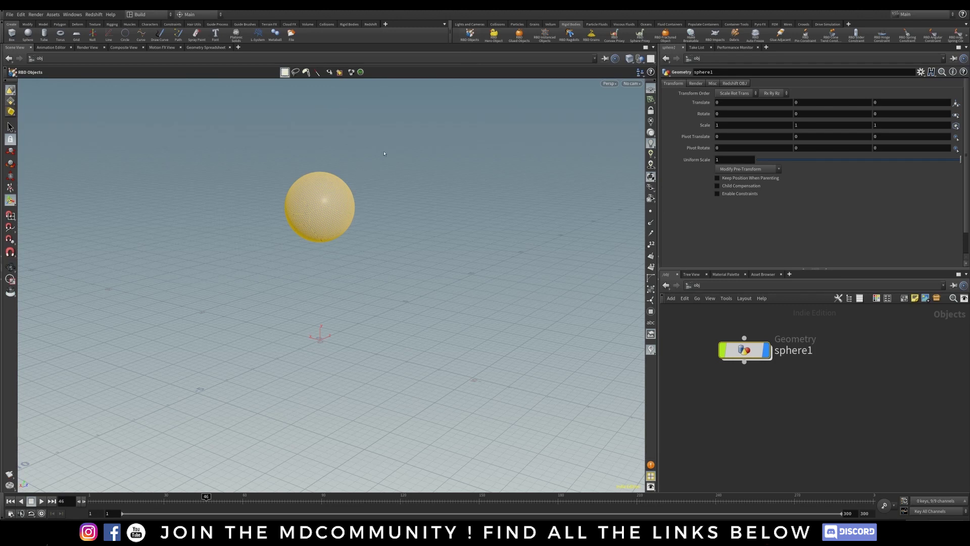
{"action": "key", "text": "Return"}
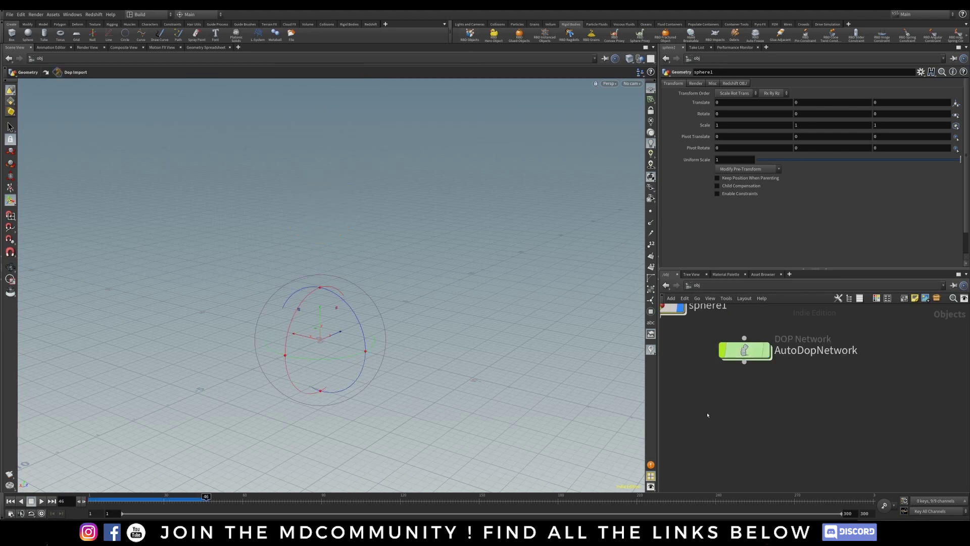
{"action": "left_click_drag", "start_coordinate": [826, 399], "coordinate": [735, 412]}
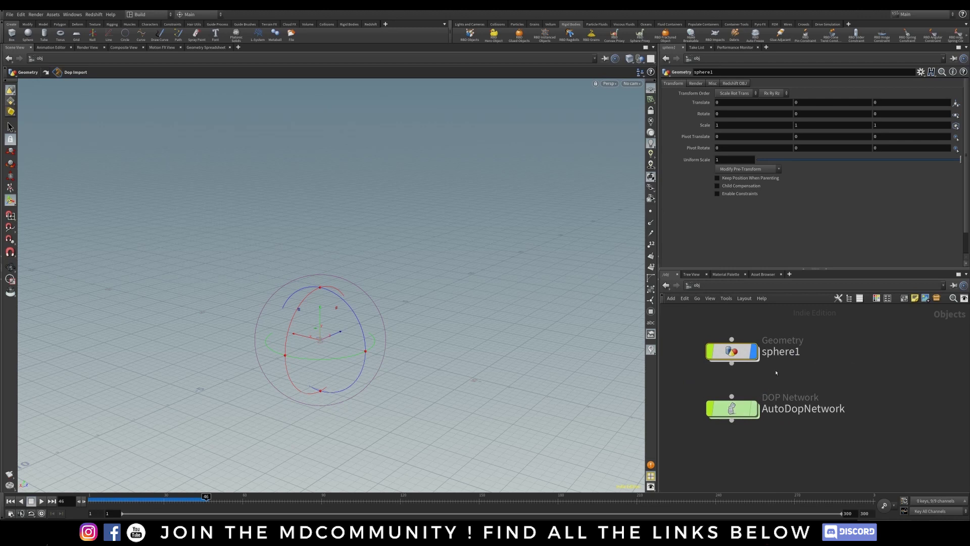
Open the sphere1 geometry and examine the Rest Position, setup_packed_prims and DOP Import nodes below sphere_fracture.
{"action": "double_click", "coordinate": [747, 352]}
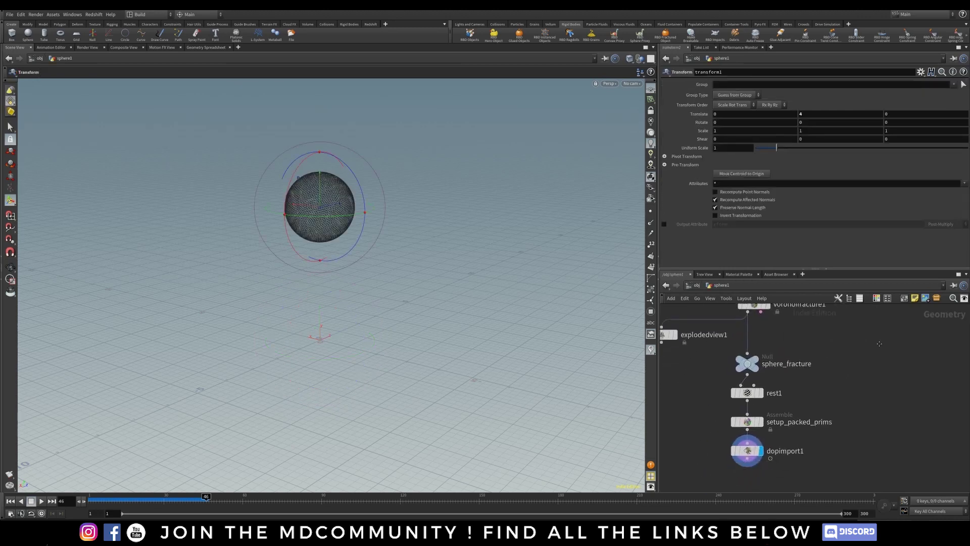
{"action": "left_click_drag", "start_coordinate": [734, 353], "coordinate": [839, 376]}
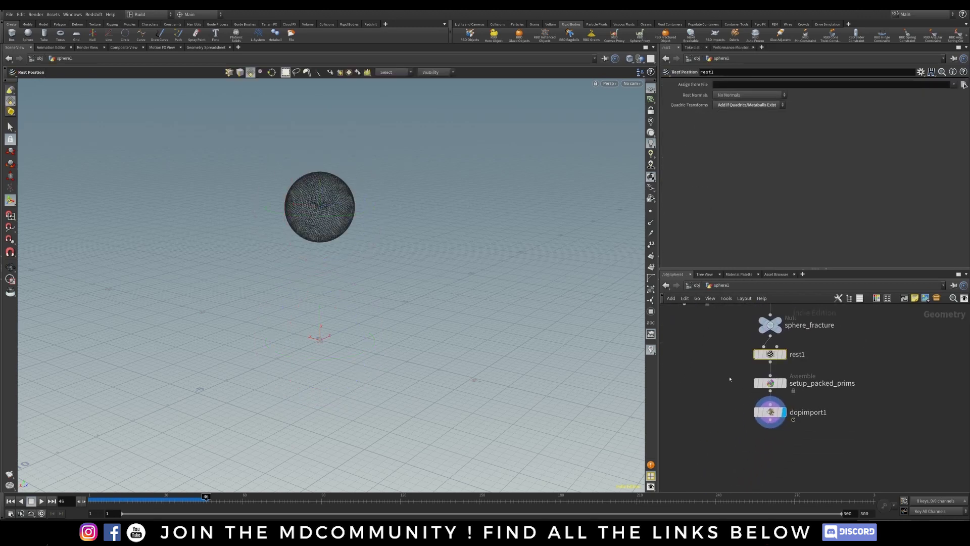
{"action": "left_click_drag", "start_coordinate": [729, 379], "coordinate": [808, 393]}
{"action": "left_click_drag", "start_coordinate": [739, 407], "coordinate": [826, 440]}
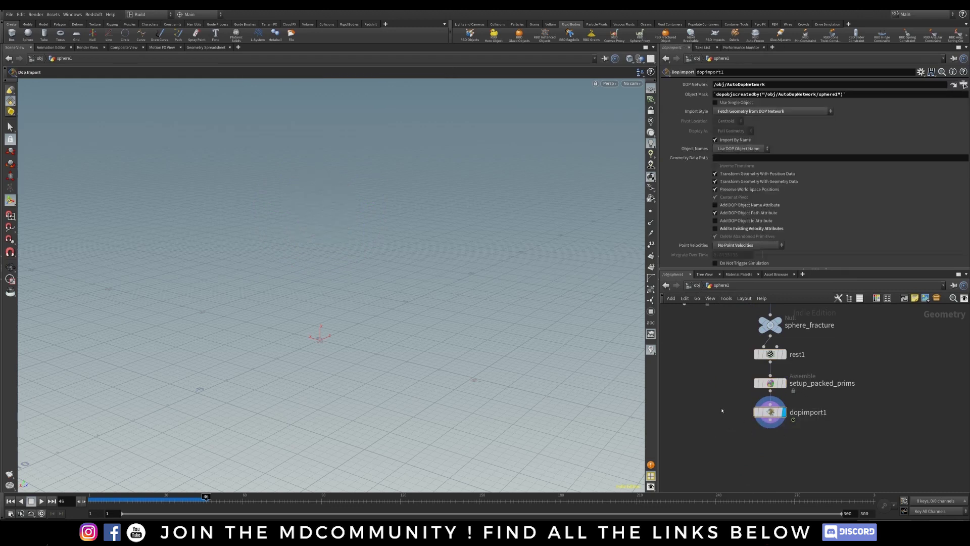
Open the AutoDopNetwork and return the timeline to frame 1.
{"action": "key", "text": "u"}
{"action": "double_click", "coordinate": [768, 383]}
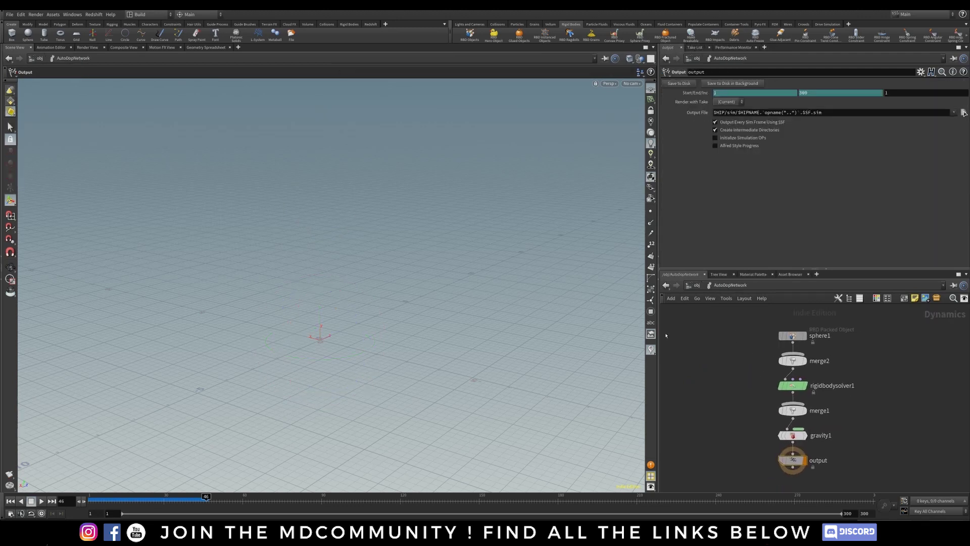
{"action": "left_click", "coordinate": [11, 501]}
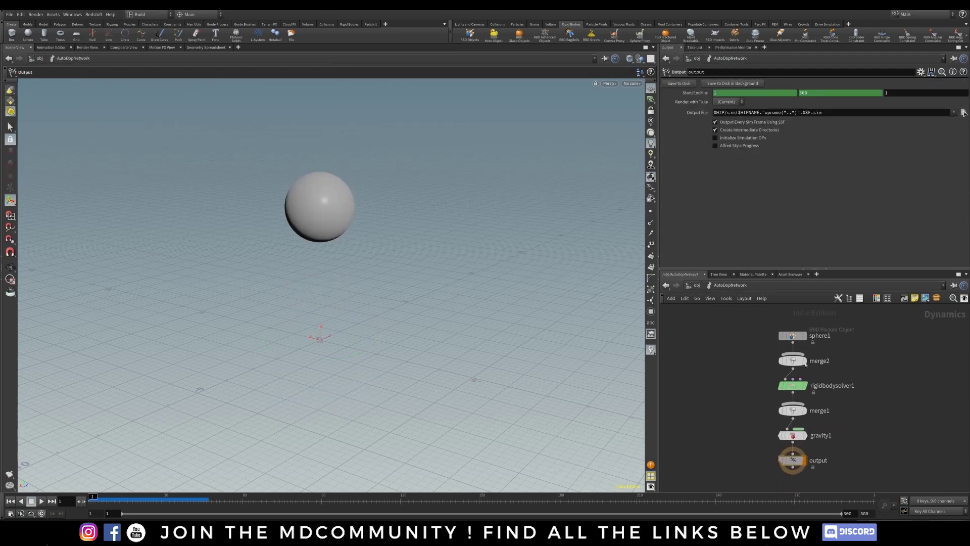
Spread out the DOP network's nodes, offsetting both merge nodes to one side of the sphere, solver and gravity nodes.
{"action": "left_click_drag", "start_coordinate": [793, 336], "coordinate": [793, 321]}
{"action": "left_click_drag", "start_coordinate": [793, 359], "coordinate": [747, 358]}
{"action": "left_click_drag", "start_coordinate": [793, 386], "coordinate": [737, 413]}
{"action": "left_click_drag", "start_coordinate": [793, 435], "coordinate": [793, 438]}
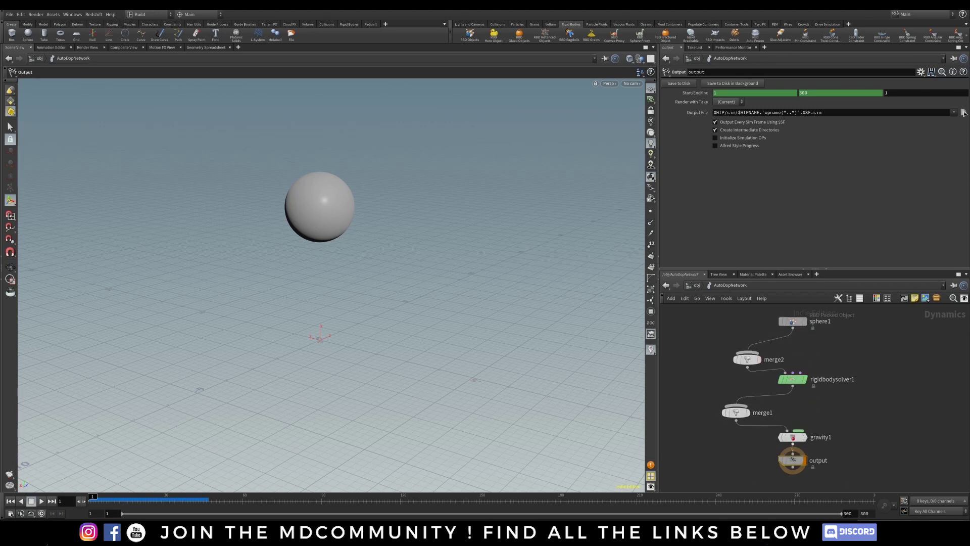
{"action": "middle_click_drag", "start_coordinate": [697, 368], "coordinate": [760, 382]}
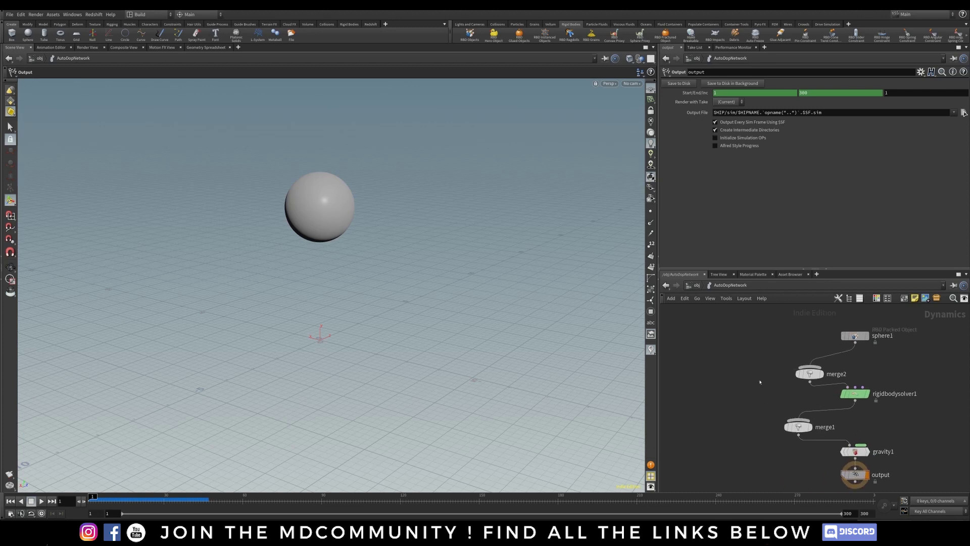
Return to the object level, add a collision Ground Plane and place its node beside AutoDopNetwork.
{"action": "left_click", "coordinate": [695, 285]}
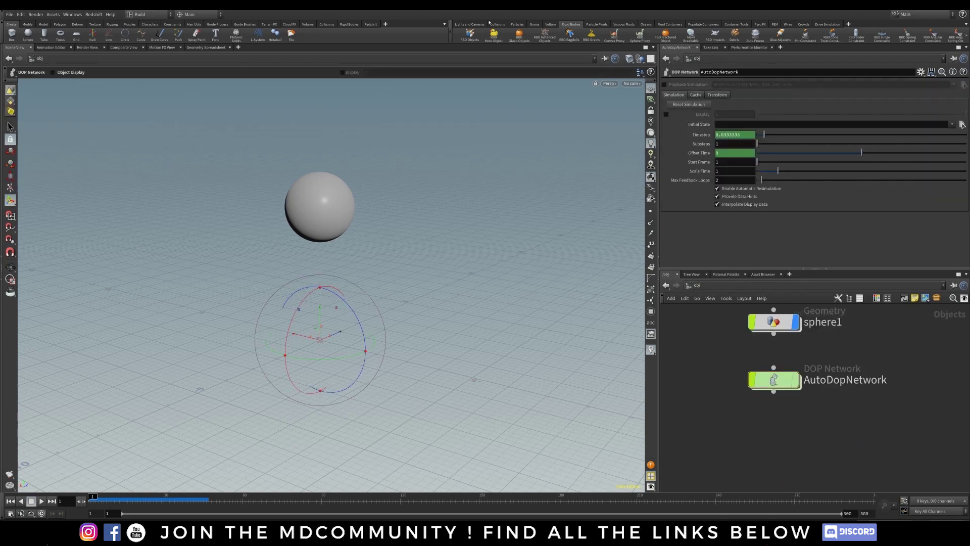
{"action": "left_click", "coordinate": [499, 25]}
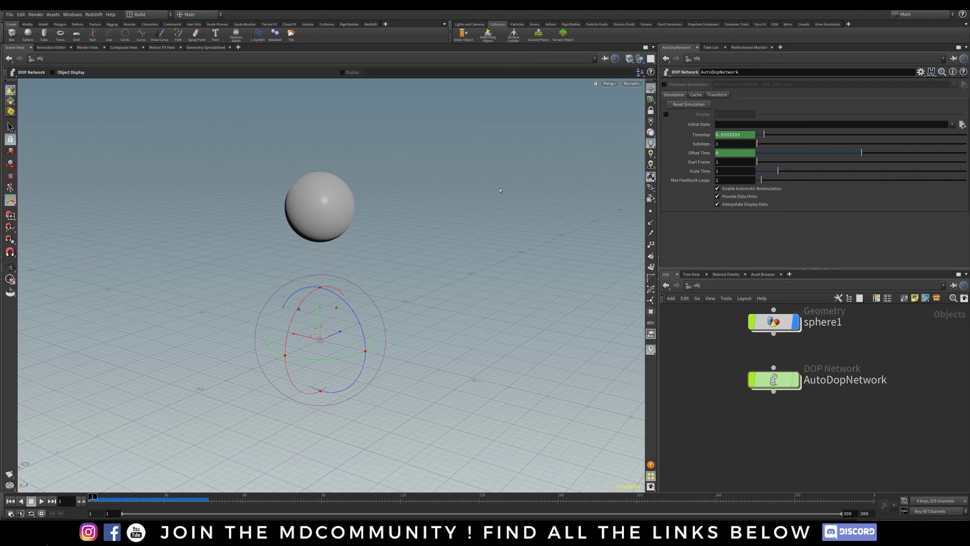
{"action": "scroll", "coordinate": [737, 420], "scroll_direction": "down", "scroll_amount": 3}
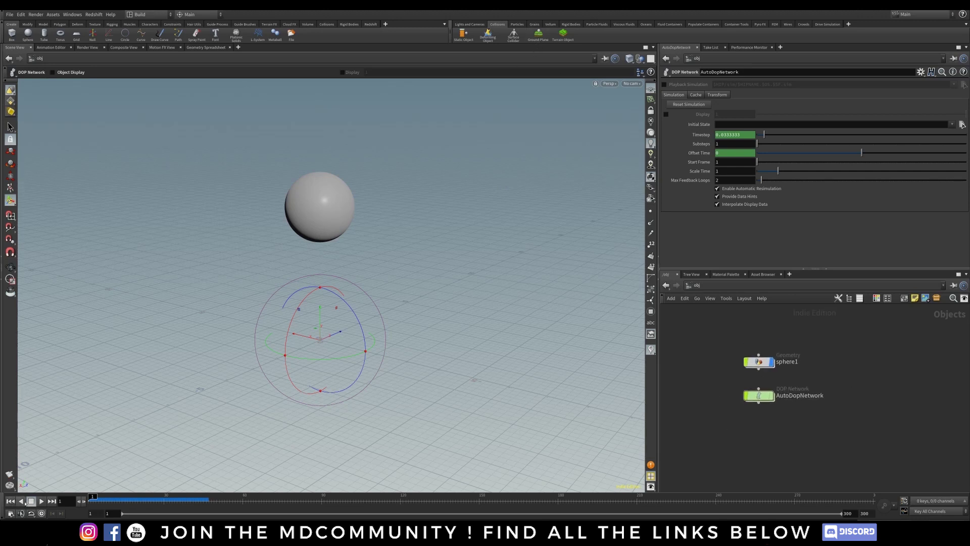
{"action": "middle_click_drag", "start_coordinate": [717, 388], "coordinate": [727, 394]}
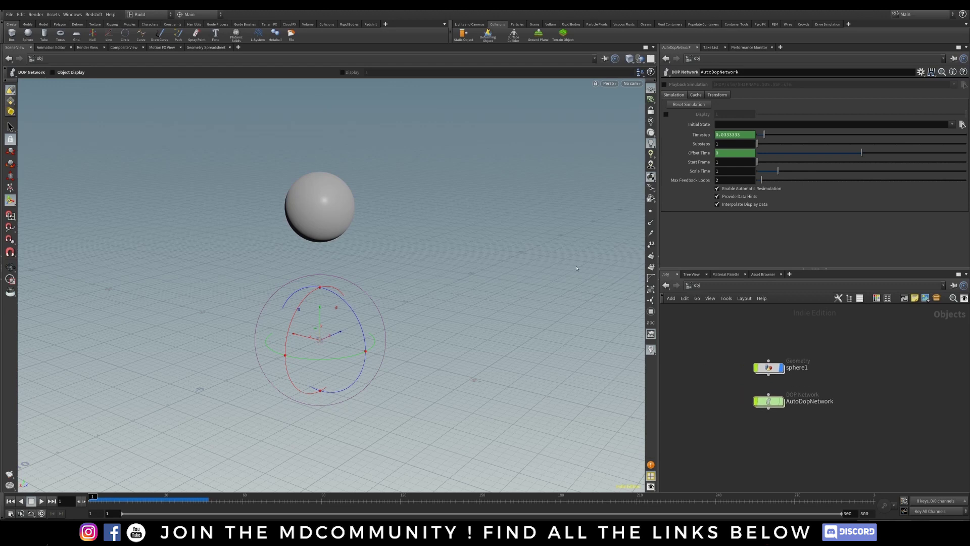
{"action": "left_click", "coordinate": [541, 37]}
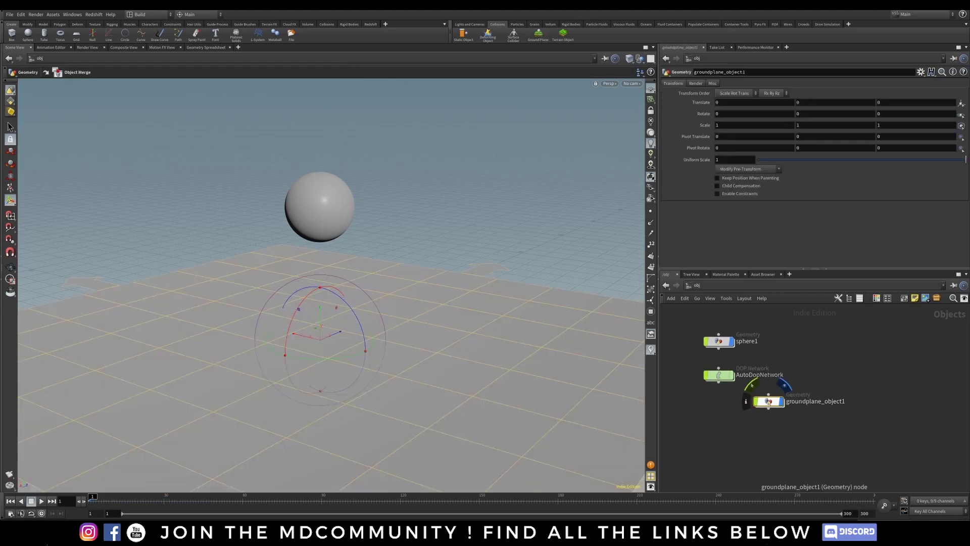
{"action": "middle_click_drag", "start_coordinate": [836, 353], "coordinate": [908, 369]}
{"action": "left_click_drag", "start_coordinate": [844, 418], "coordinate": [693, 392]}
{"action": "left_click_drag", "start_coordinate": [312, 382], "coordinate": [290, 351], "text": "alt"}
Open AutoDopNetwork, lay out all its nodes and set the sphere1 to rigidbodysolver1 branch apart from the ground plane branch.
{"action": "left_click", "coordinate": [793, 393]}
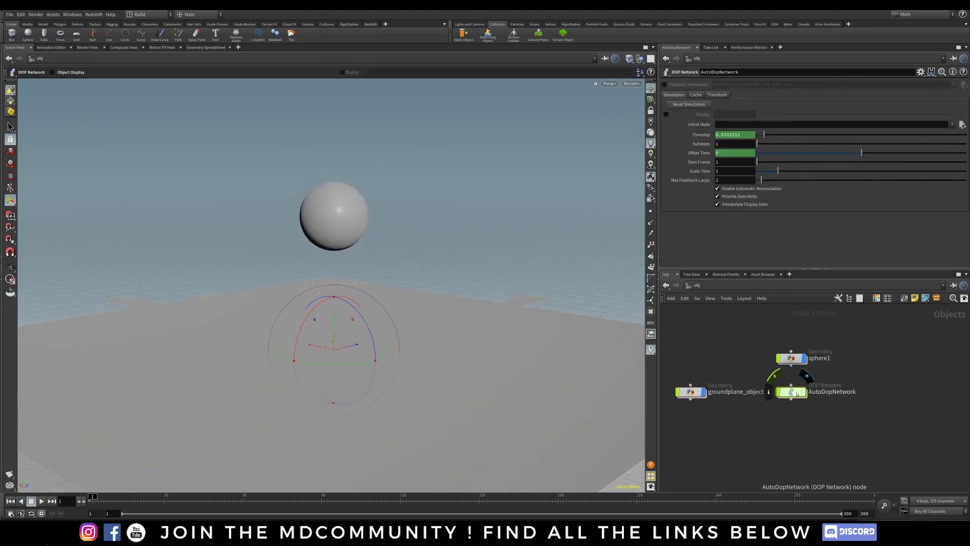
{"action": "double_click", "coordinate": [793, 393]}
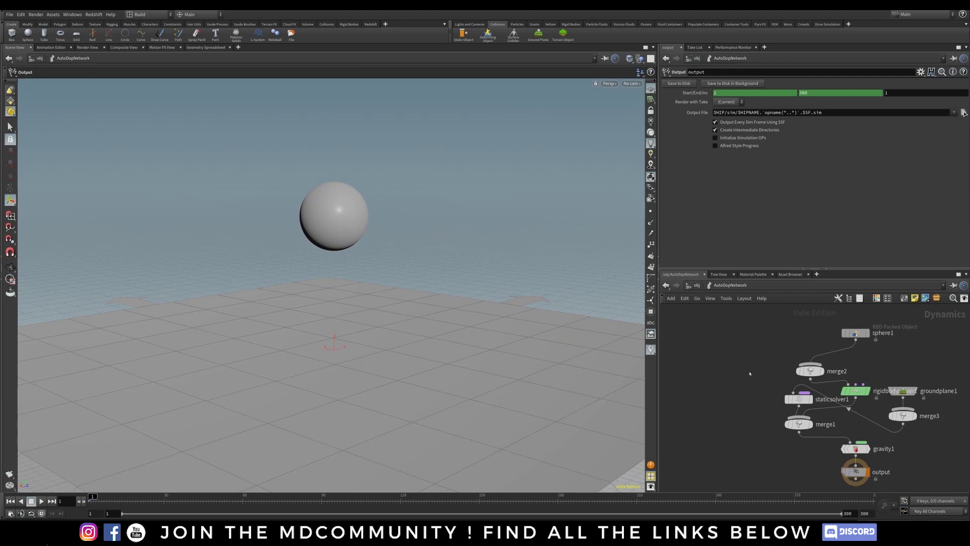
{"action": "key", "text": "l"}
{"action": "left_click_drag", "start_coordinate": [738, 314], "coordinate": [810, 370]}
{"action": "left_click", "coordinate": [780, 381]}
{"action": "middle_click_drag", "start_coordinate": [726, 412], "coordinate": [712, 374]}
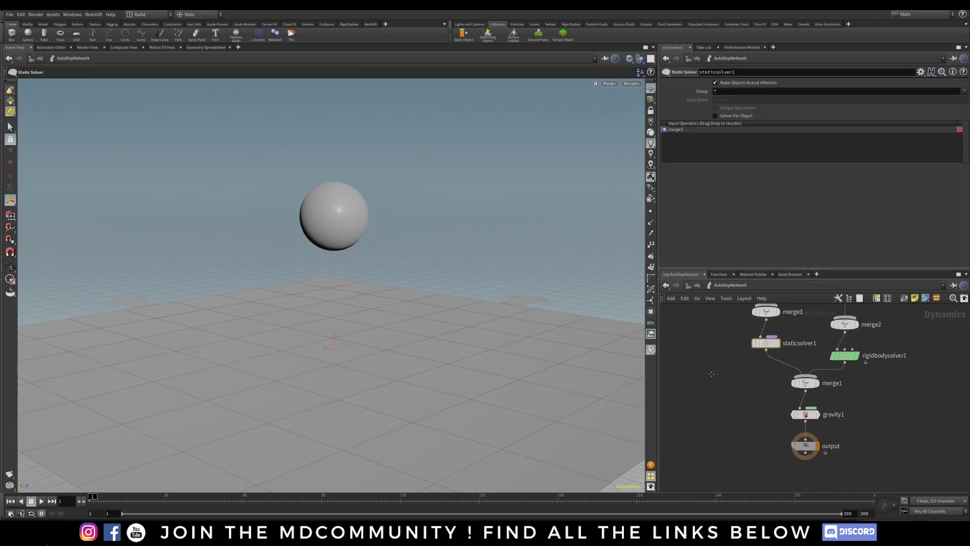
{"action": "left_click", "coordinate": [806, 383]}
{"action": "middle_click_drag", "start_coordinate": [847, 346], "coordinate": [747, 406]}
{"action": "left_click_drag", "start_coordinate": [874, 335], "coordinate": [780, 411]}
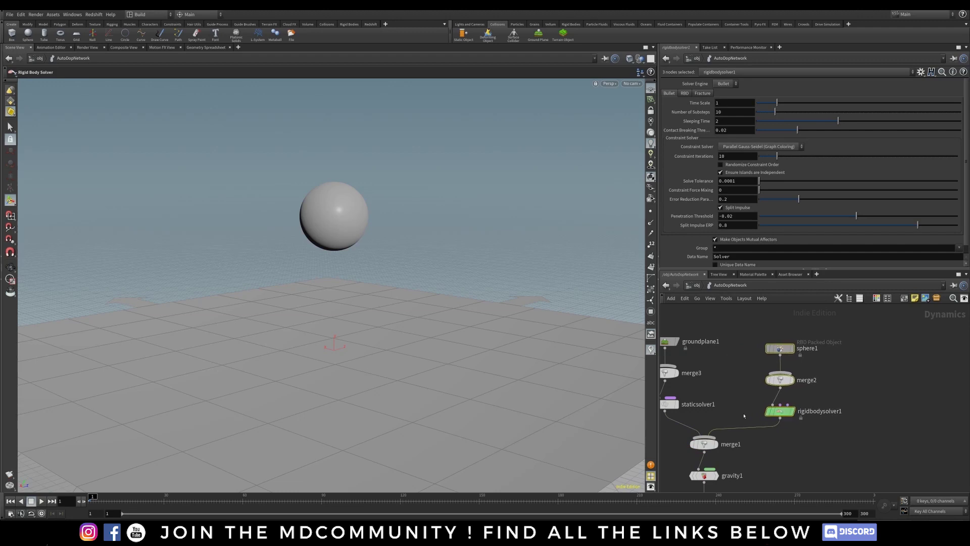
{"action": "left_click", "coordinate": [744, 416]}
{"action": "middle_click_drag", "start_coordinate": [662, 400], "coordinate": [694, 391]}
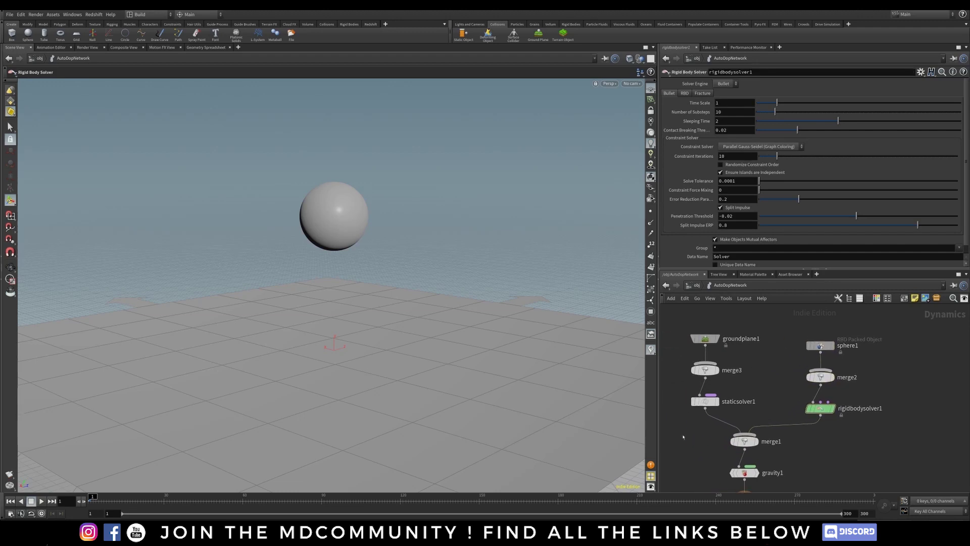
Play the simulation from the object level to examine the sphere breaking on the ground, and return to frame 1.
{"action": "key", "text": "u"}
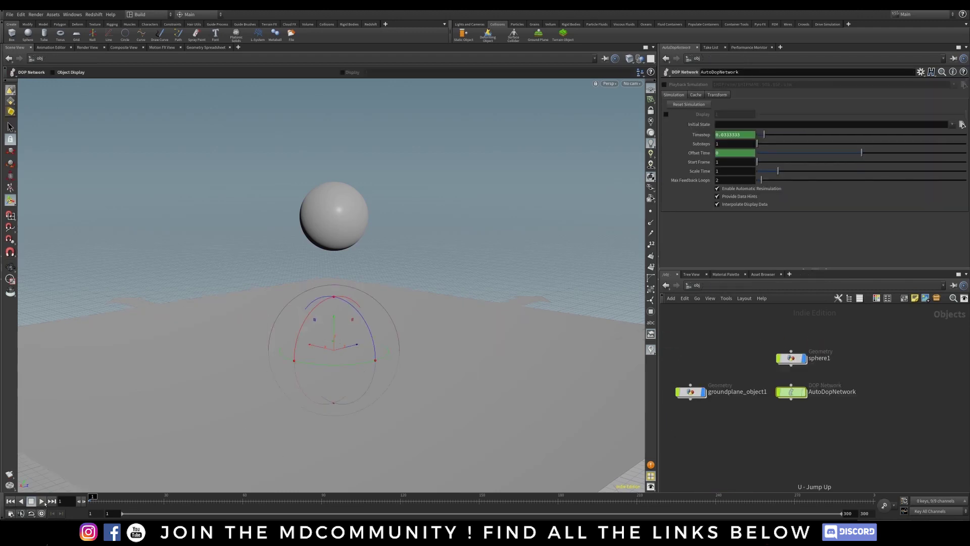
{"action": "left_click", "coordinate": [42, 501]}
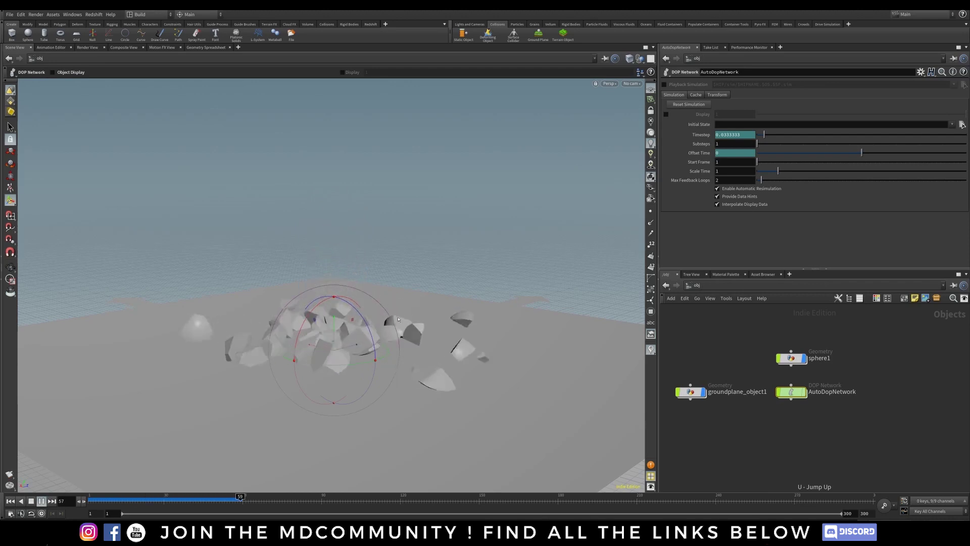
{"action": "left_click", "coordinate": [41, 501]}
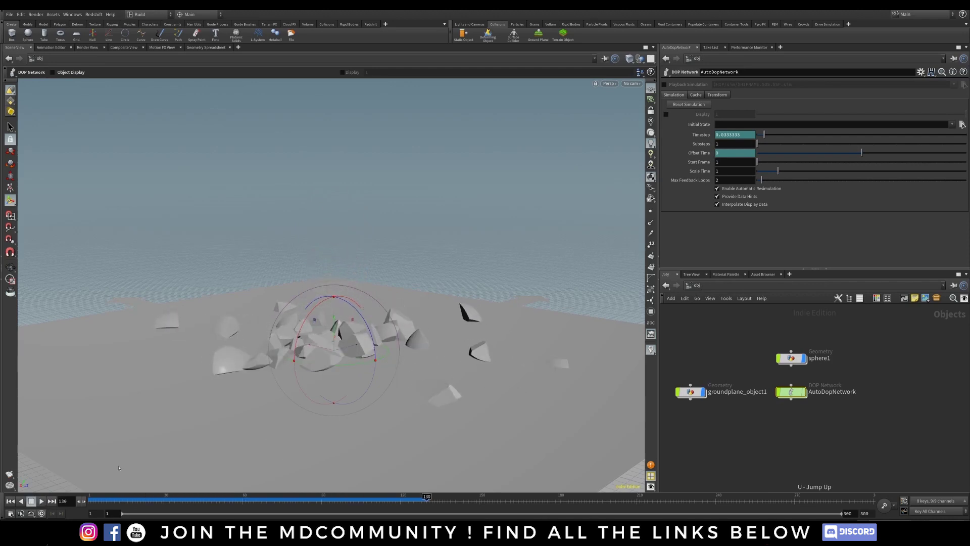
{"action": "left_click_drag", "start_coordinate": [119, 468], "coordinate": [115, 487], "text": "alt"}
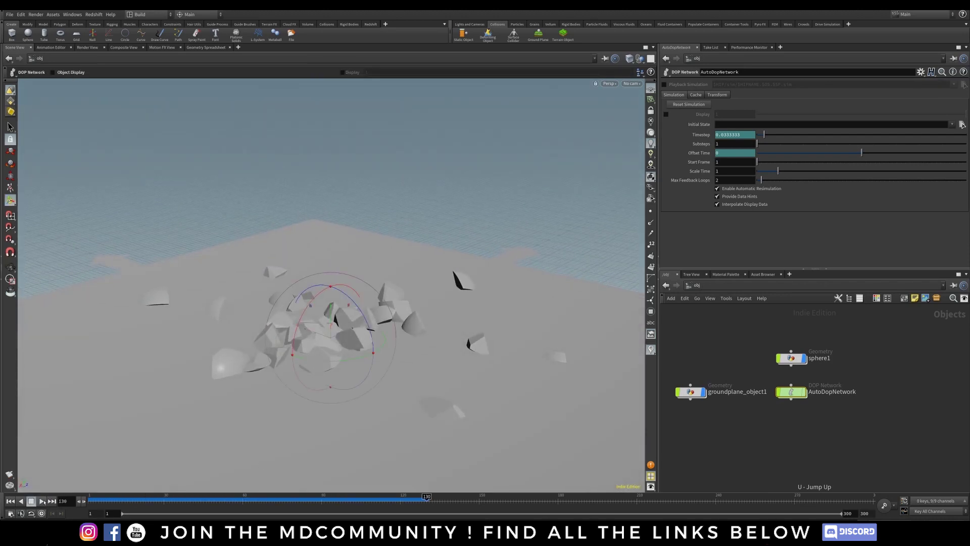
{"action": "left_click", "coordinate": [42, 501]}
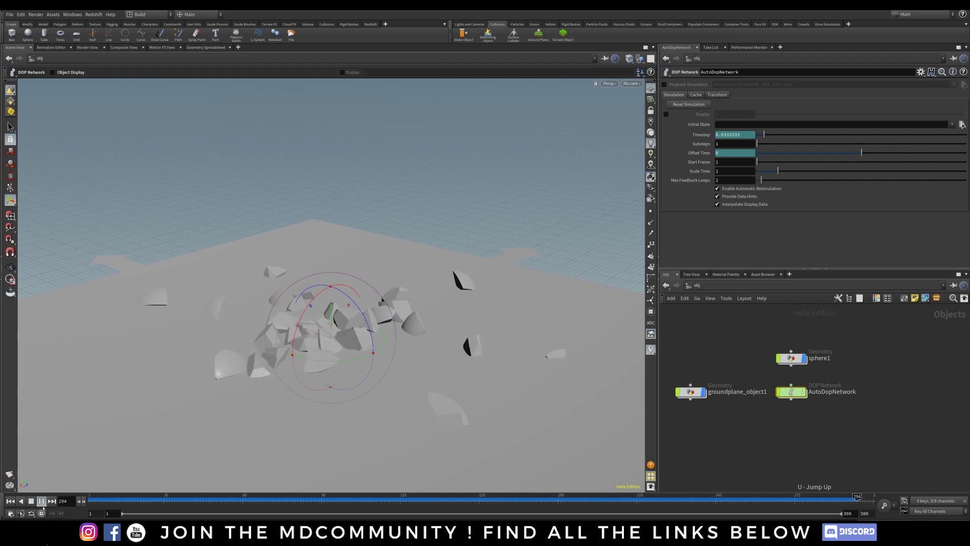
{"action": "left_click", "coordinate": [42, 501]}
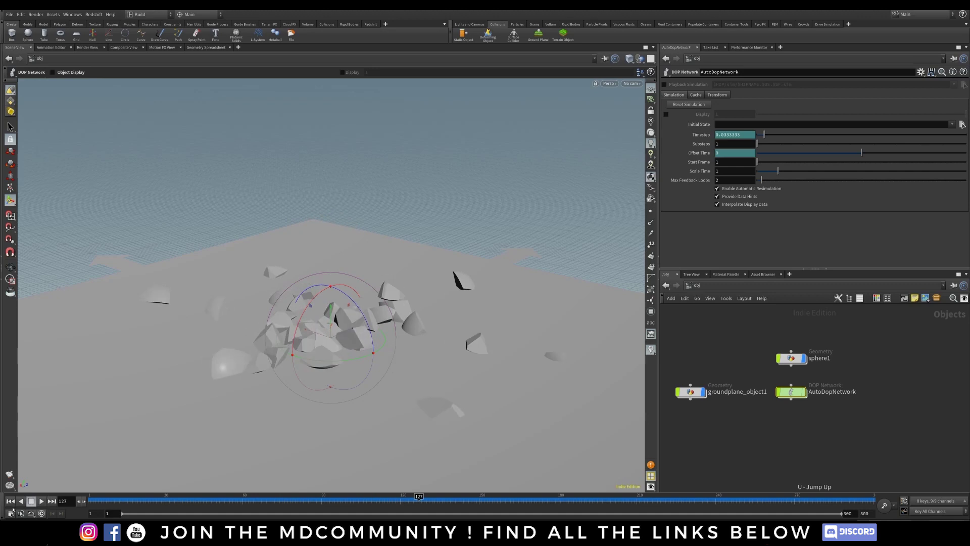
{"action": "left_click", "coordinate": [10, 502]}
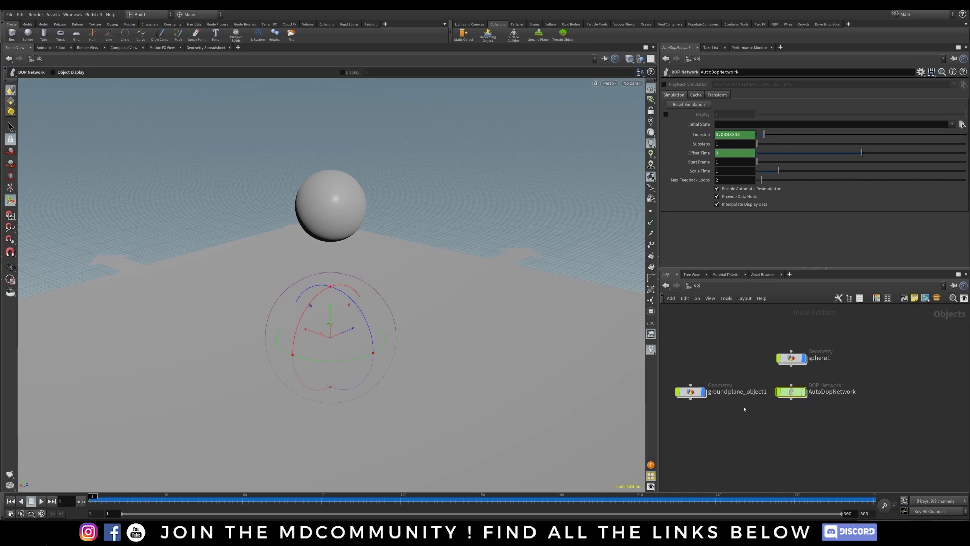
Delete groundplane_object1 and AutoDopNetwork, and remove the rest1, setup_packed_prims and dopimport1 nodes inside sphere1.
{"action": "left_click_drag", "start_coordinate": [918, 380], "coordinate": [667, 420]}
{"action": "double_click", "coordinate": [791, 358]}
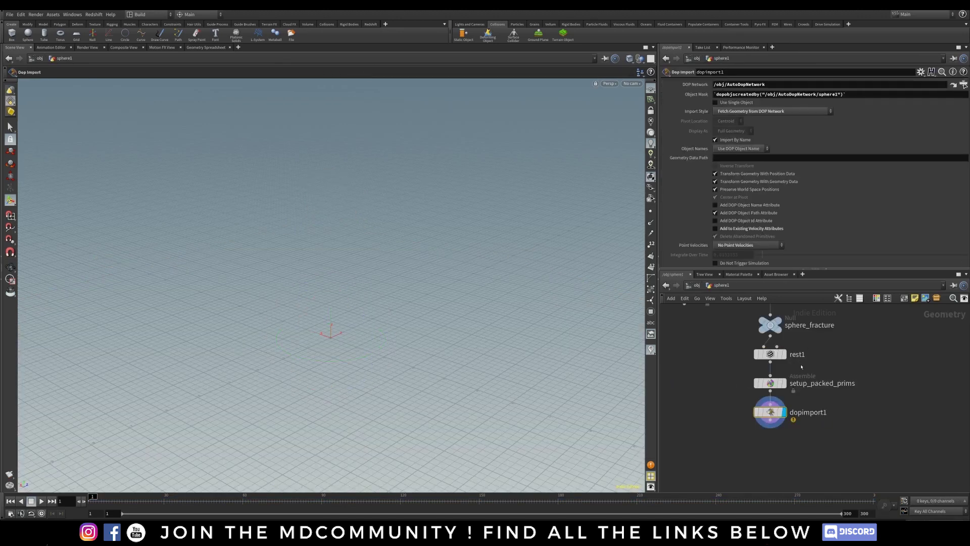
{"action": "left_click_drag", "start_coordinate": [886, 355], "coordinate": [710, 445]}
{"action": "key", "text": "Delete"}
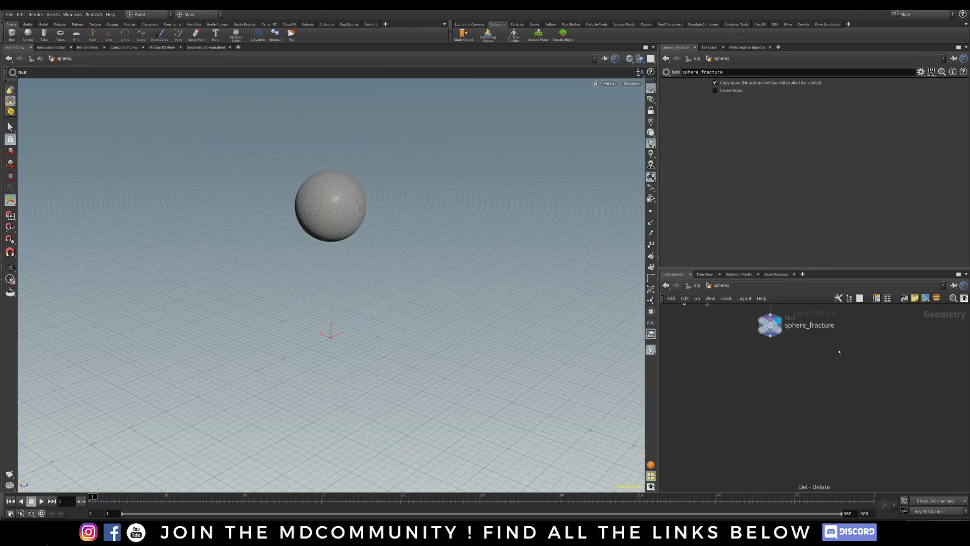
{"action": "middle_click_drag", "start_coordinate": [807, 406], "coordinate": [832, 425]}
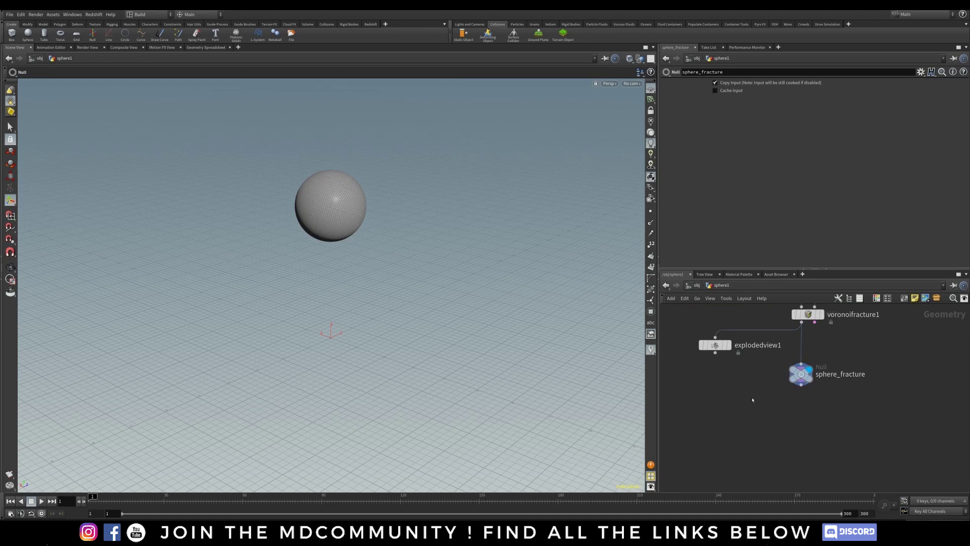
Return to the object level and turn sphere1 into a glued rigid body simulation with RBD Glued Objects.
{"action": "key", "text": "u"}
{"action": "left_click_drag", "start_coordinate": [760, 337], "coordinate": [861, 387]}
{"action": "middle_click_drag", "start_coordinate": [805, 398], "coordinate": [760, 383]}
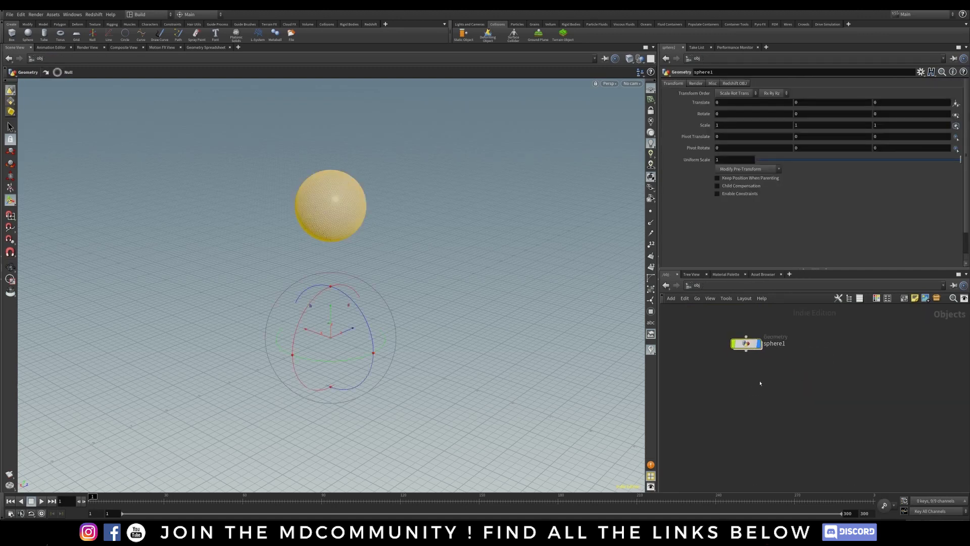
{"action": "left_click", "coordinate": [760, 383]}
{"action": "left_click_drag", "start_coordinate": [745, 343], "coordinate": [735, 338]}
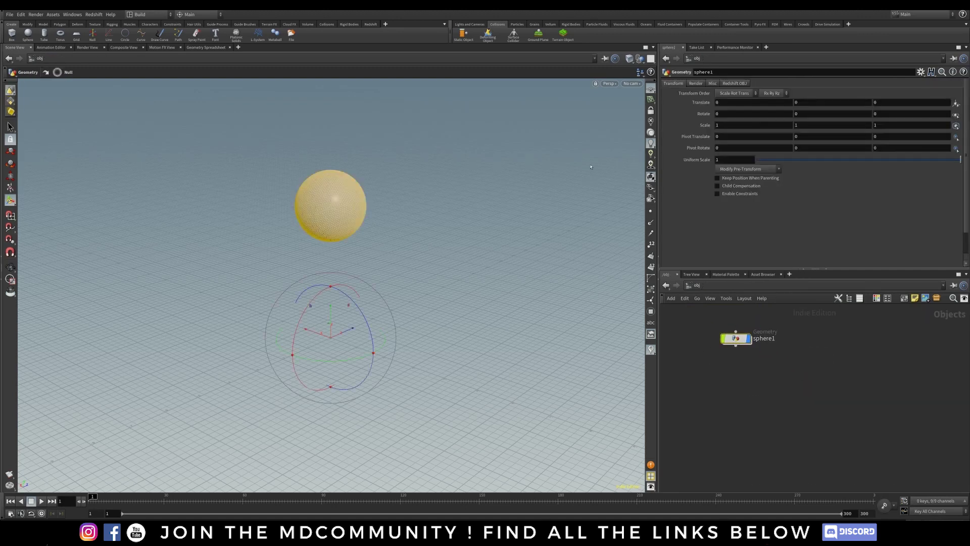
{"action": "left_click", "coordinate": [570, 25]}
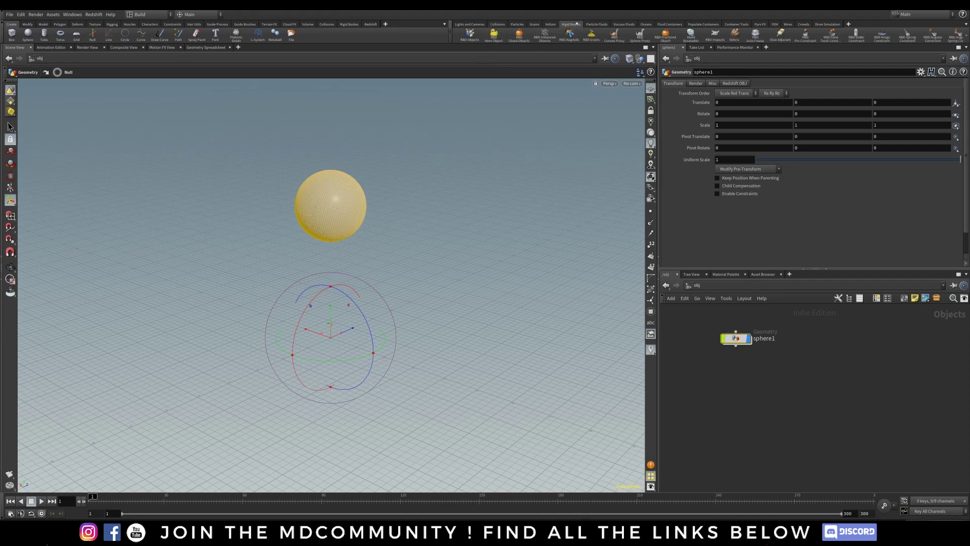
{"action": "left_click", "coordinate": [520, 36]}
{"action": "key", "text": "Return"}
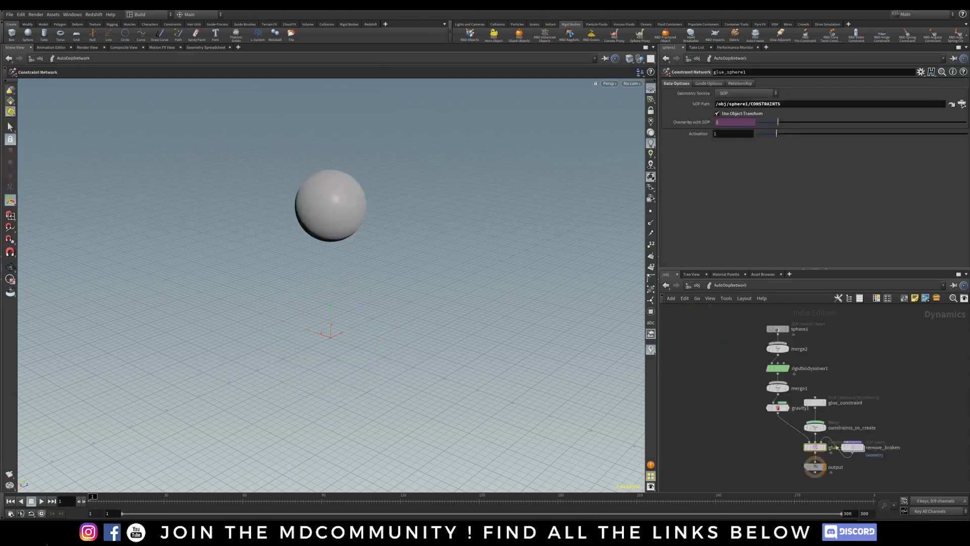
Go back to the object level and add a collision Ground Plane to the glued simulation.
{"action": "left_click", "coordinate": [702, 286]}
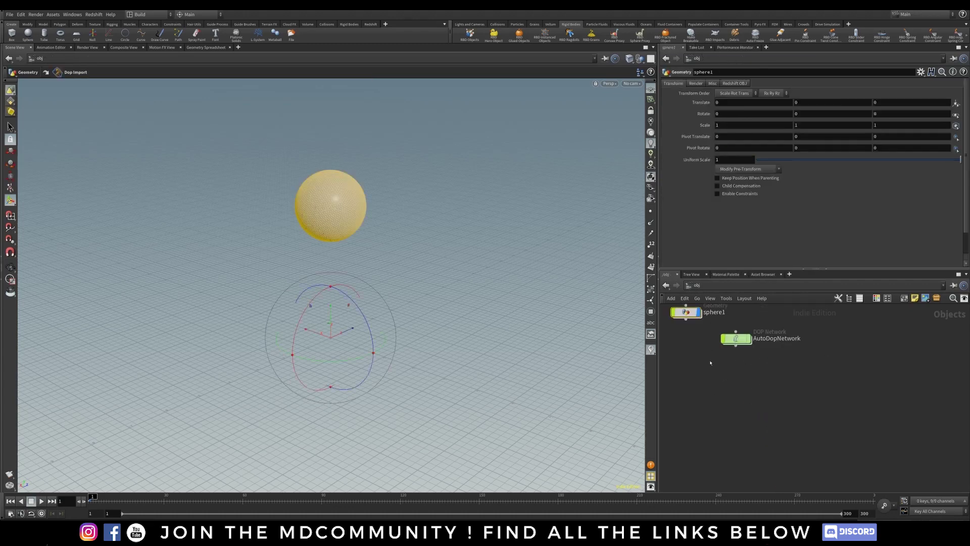
{"action": "left_click", "coordinate": [497, 24]}
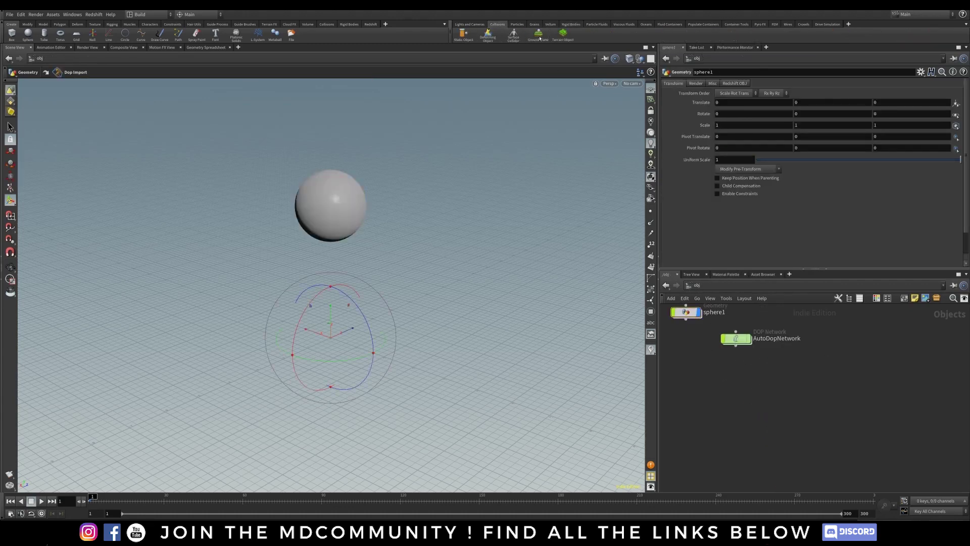
{"action": "left_click", "coordinate": [538, 35]}
{"action": "middle_click_drag", "start_coordinate": [735, 386], "coordinate": [831, 418]}
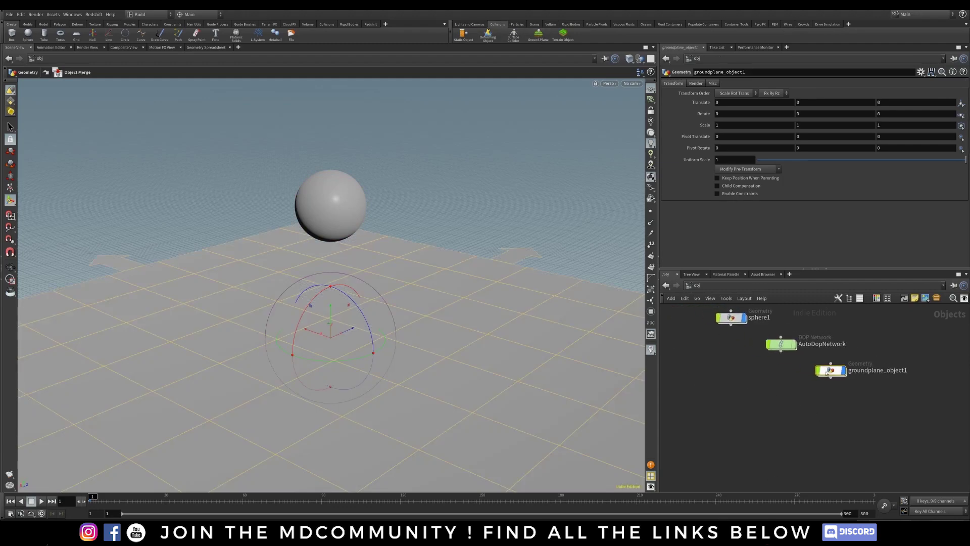
Place AutoDopNetwork below sphere1 with groundplane_object1 beside it, and lay out all nodes inside AutoDopNetwork.
{"action": "left_click_drag", "start_coordinate": [832, 371], "coordinate": [664, 346]}
{"action": "middle_click_drag", "start_coordinate": [732, 385], "coordinate": [790, 402]}
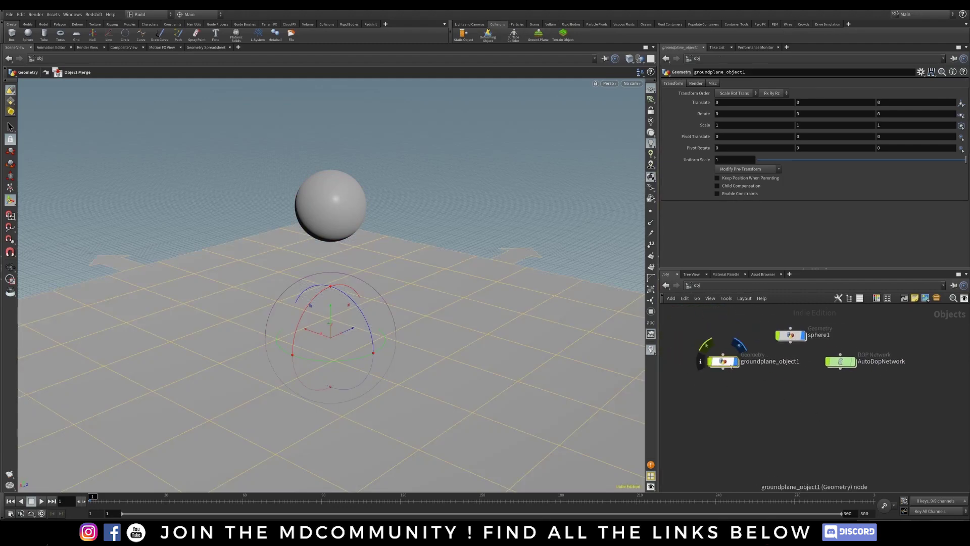
{"action": "left_click_drag", "start_coordinate": [723, 363], "coordinate": [688, 363]}
{"action": "left_click_drag", "start_coordinate": [839, 367], "coordinate": [792, 333]}
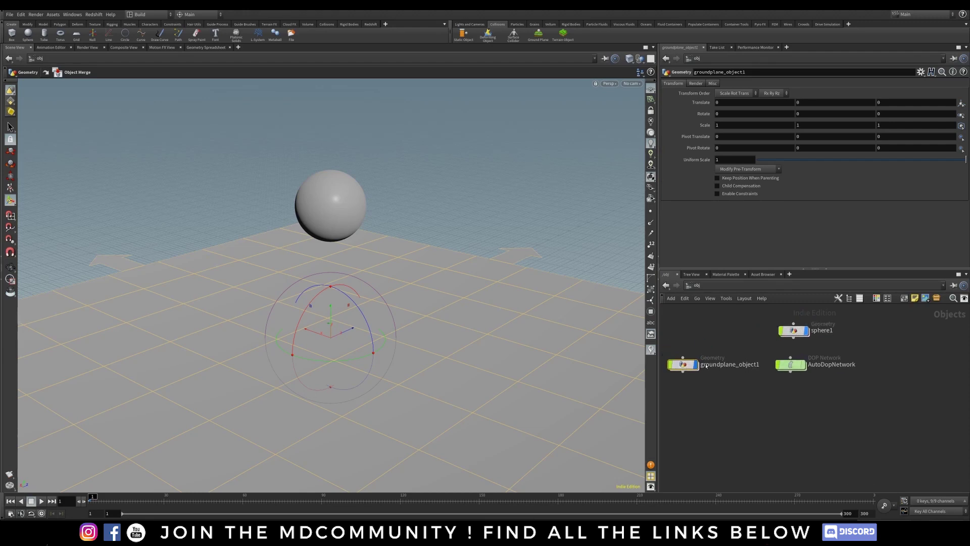
{"action": "double_click", "coordinate": [798, 367]}
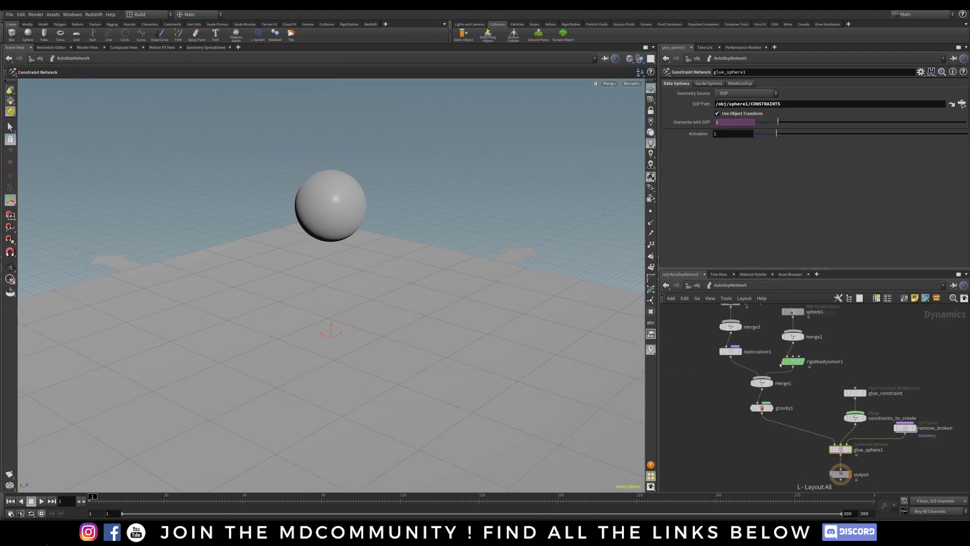
{"action": "key", "text": "u"}
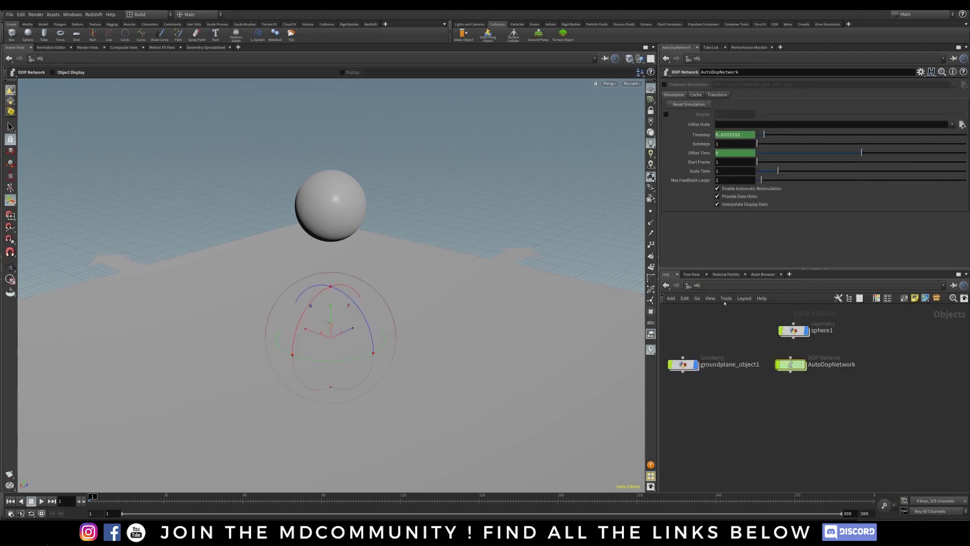
Open sphere1 and separate the rest1, setup_packed_prims and dopimport1 chain from the branch ending in CONSTRAINTS.
{"action": "double_click", "coordinate": [793, 330]}
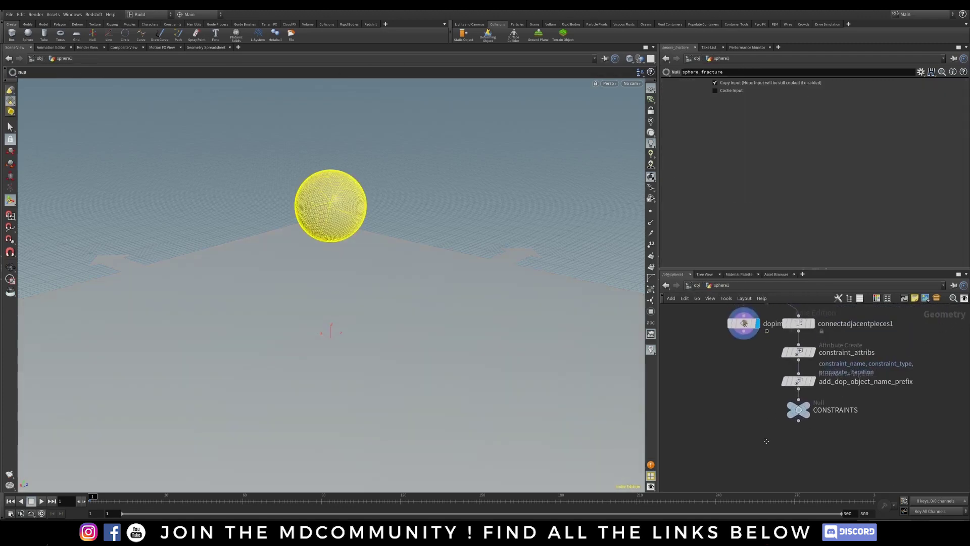
{"action": "left_click_drag", "start_coordinate": [727, 351], "coordinate": [776, 430]}
{"action": "left_click_drag", "start_coordinate": [765, 354], "coordinate": [719, 365]}
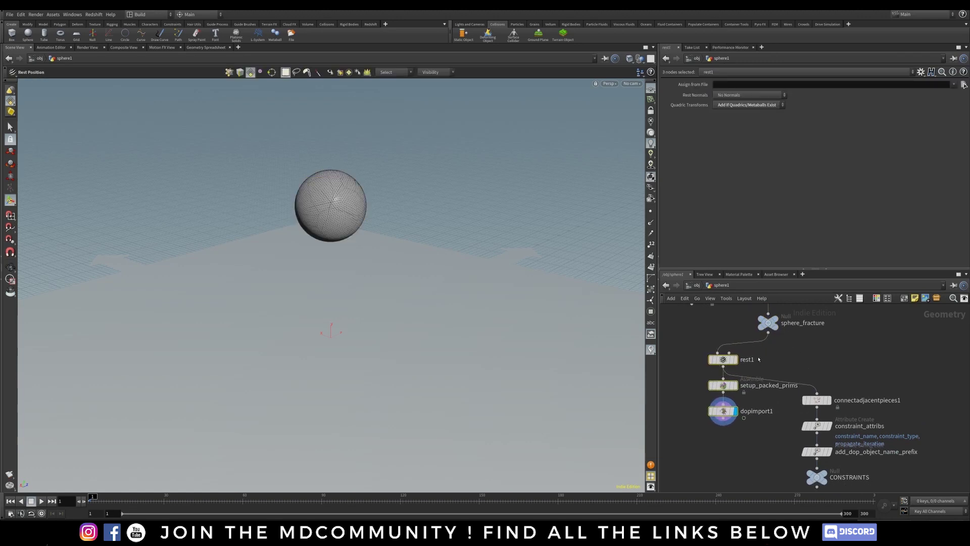
{"action": "left_click_drag", "start_coordinate": [724, 412], "coordinate": [717, 410]}
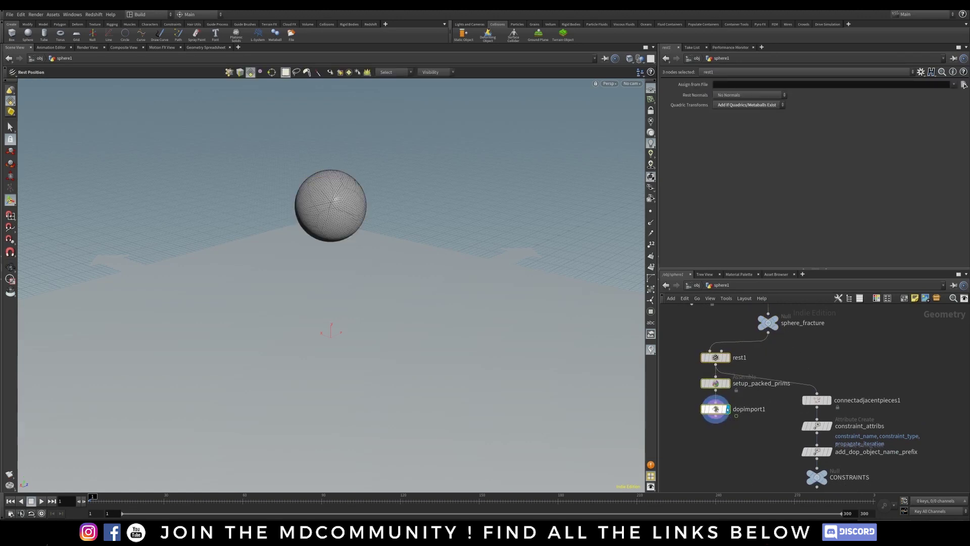
{"action": "middle_click_drag", "start_coordinate": [832, 362], "coordinate": [825, 352]}
{"action": "left_click_drag", "start_coordinate": [886, 363], "coordinate": [837, 426]}
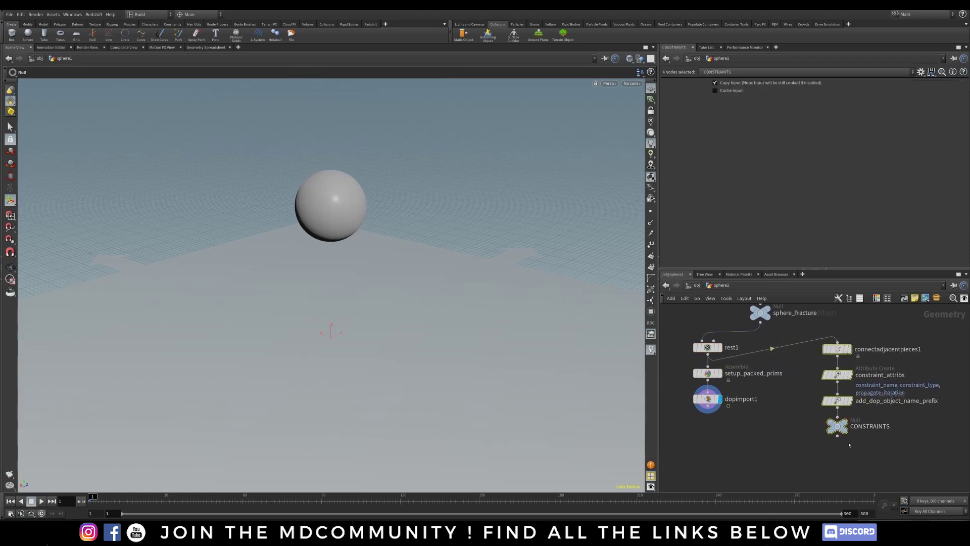
Display connectadjacentpieces1 to examine the constraint lines between the pieces, and restore the display to dopimport1.
{"action": "left_click", "coordinate": [796, 461]}
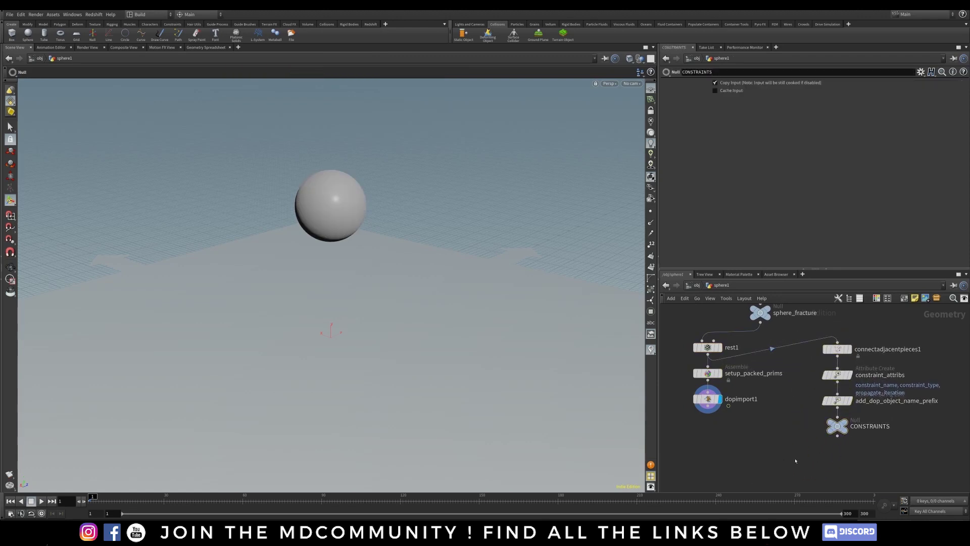
{"action": "left_click", "coordinate": [836, 348]}
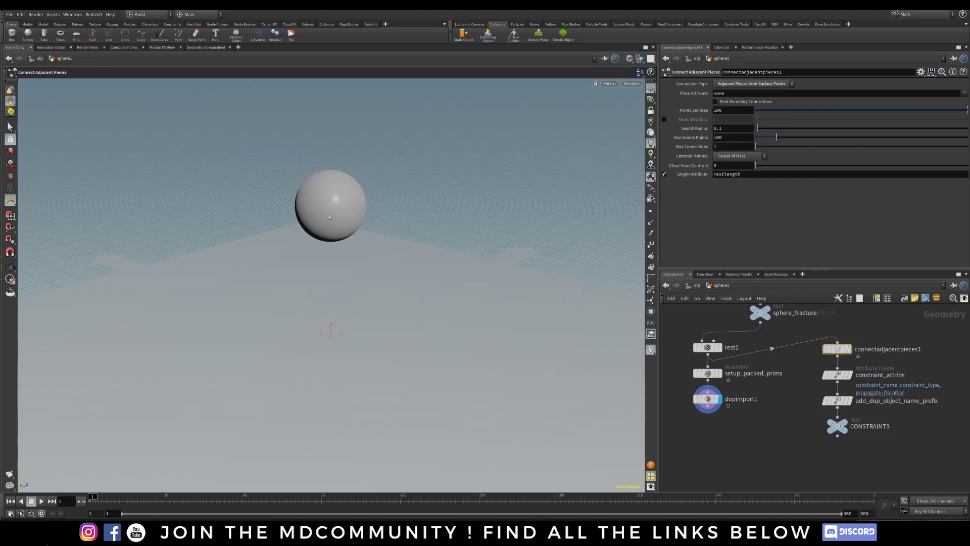
{"action": "left_click", "coordinate": [849, 349]}
{"action": "right_click_drag", "start_coordinate": [321, 182], "coordinate": [370, 149], "text": "alt"}
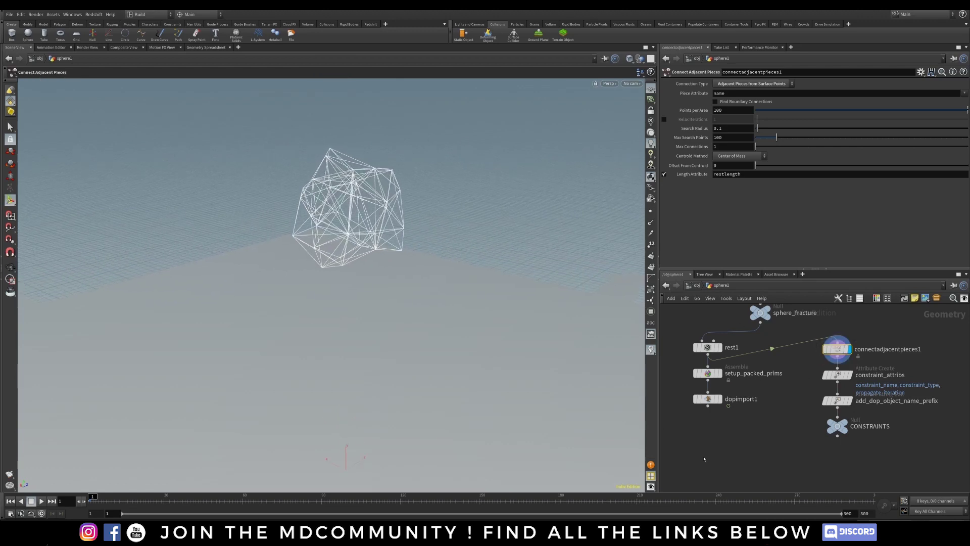
{"action": "left_click", "coordinate": [720, 400]}
Open AutoDopNetwork and examine its ground plane, sphere and constraint branches, ending on the glue_constraint settings.
{"action": "key", "text": "u"}
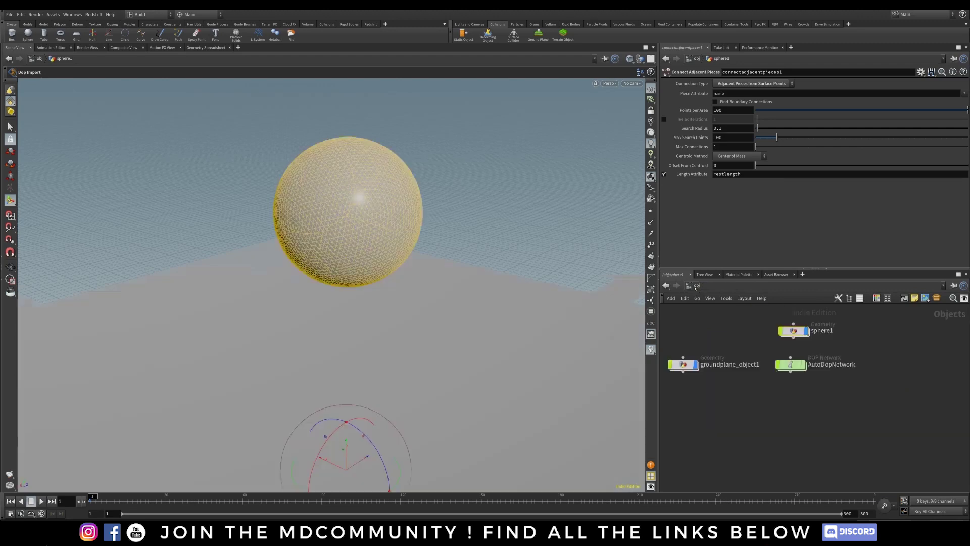
{"action": "left_click", "coordinate": [797, 365]}
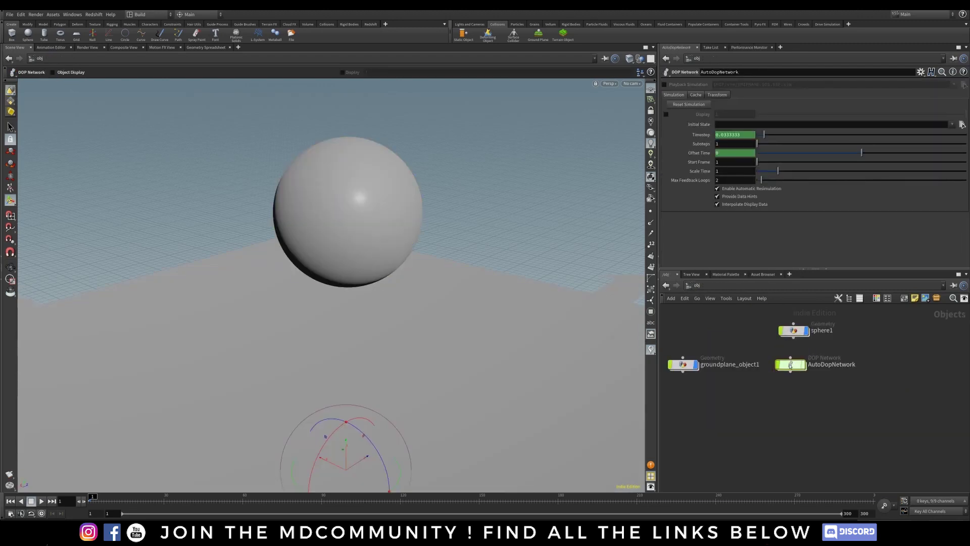
{"action": "double_click", "coordinate": [792, 365]}
{"action": "middle_click_drag", "start_coordinate": [859, 339], "coordinate": [876, 343]}
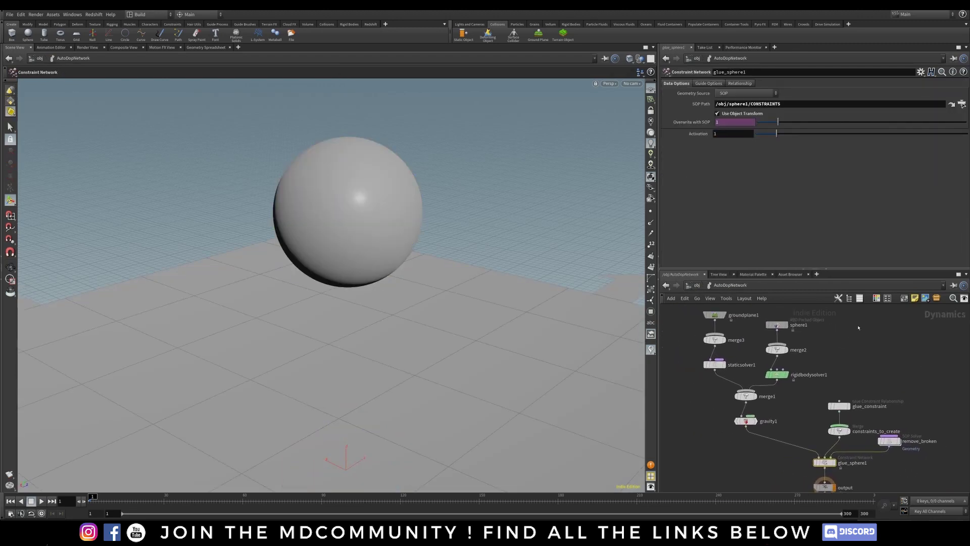
{"action": "left_click_drag", "start_coordinate": [870, 313], "coordinate": [687, 387]}
{"action": "middle_click_drag", "start_coordinate": [696, 367], "coordinate": [703, 384]}
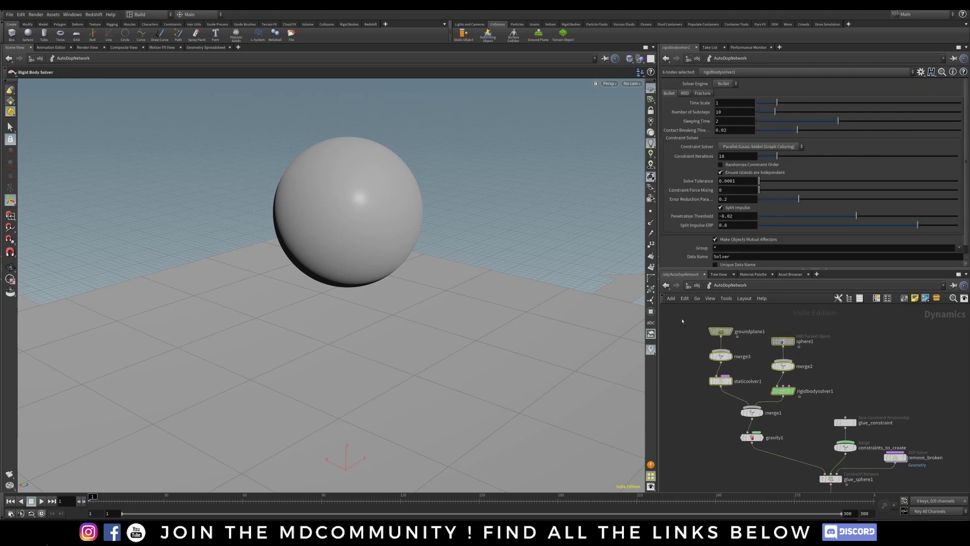
{"action": "left_click_drag", "start_coordinate": [681, 317], "coordinate": [727, 417]}
{"action": "left_click_drag", "start_coordinate": [767, 393], "coordinate": [768, 399]}
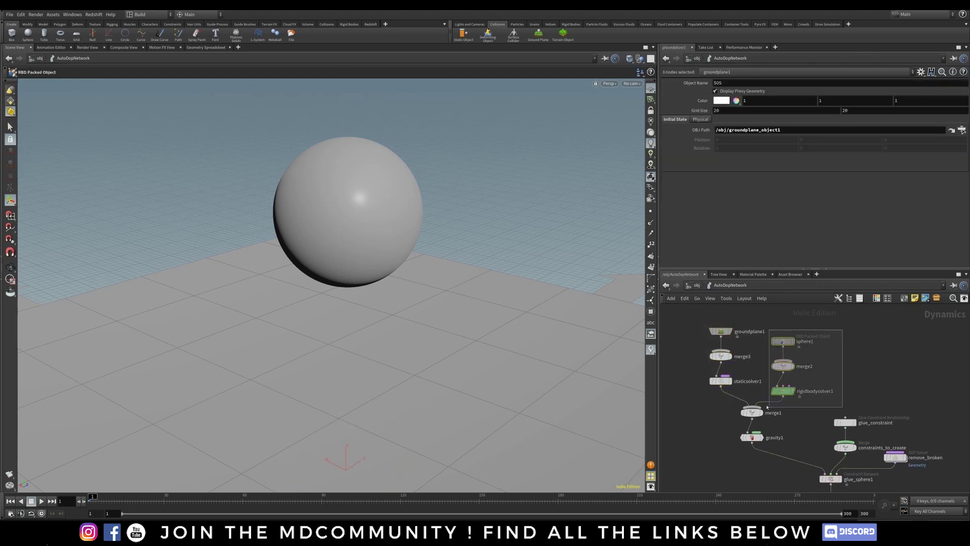
{"action": "middle_click_drag", "start_coordinate": [842, 388], "coordinate": [814, 314]}
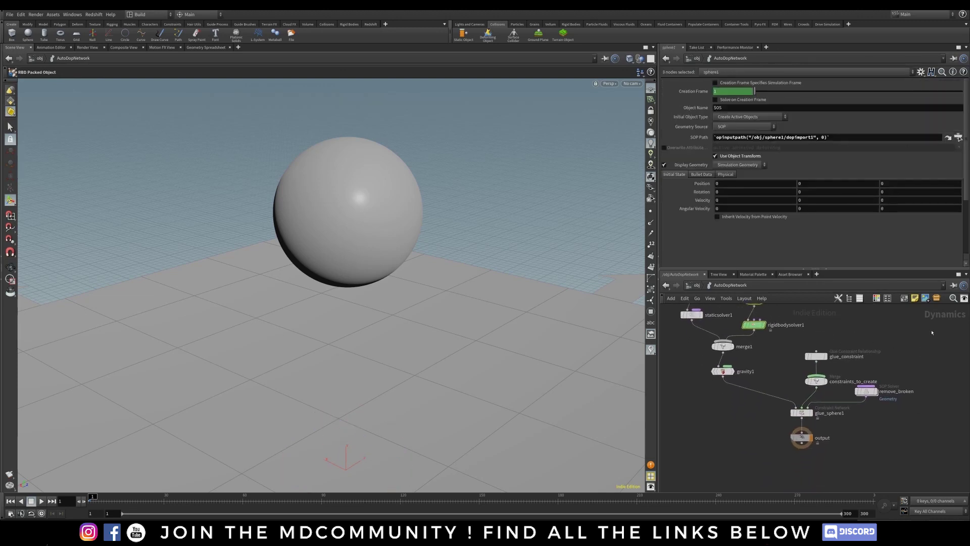
{"action": "left_click_drag", "start_coordinate": [932, 332], "coordinate": [798, 406]}
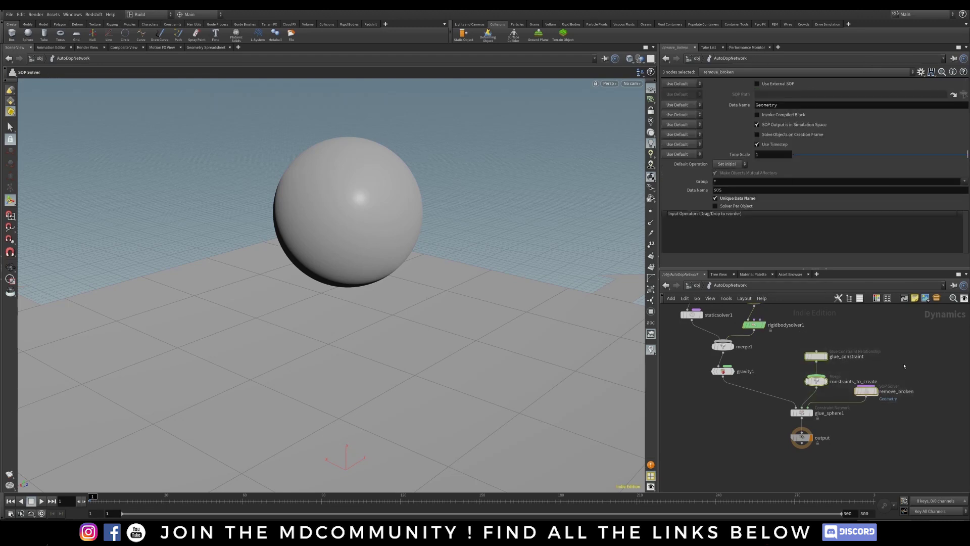
{"action": "left_click", "coordinate": [821, 357]}
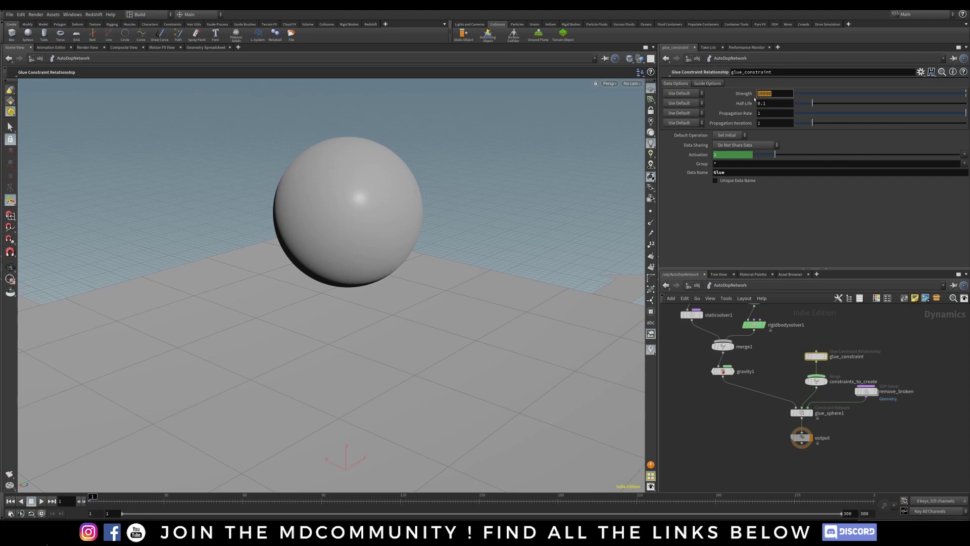
Frame the sphere and ground plane, play the glued simulation past the impact, and rewind to frame 1.
{"action": "right_click_drag", "start_coordinate": [369, 218], "coordinate": [394, 336], "text": "alt"}
{"action": "middle_click_drag", "start_coordinate": [394, 336], "coordinate": [381, 230], "text": "alt"}
{"action": "right_click_drag", "start_coordinate": [381, 229], "coordinate": [392, 297], "text": "alt"}
{"action": "middle_click_drag", "start_coordinate": [393, 297], "coordinate": [393, 290], "text": "alt"}
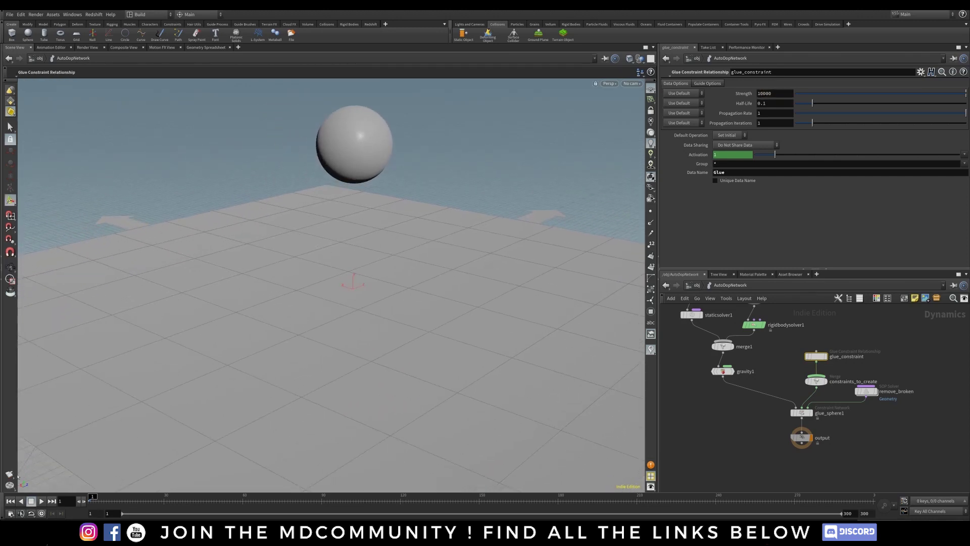
{"action": "left_click", "coordinate": [41, 501]}
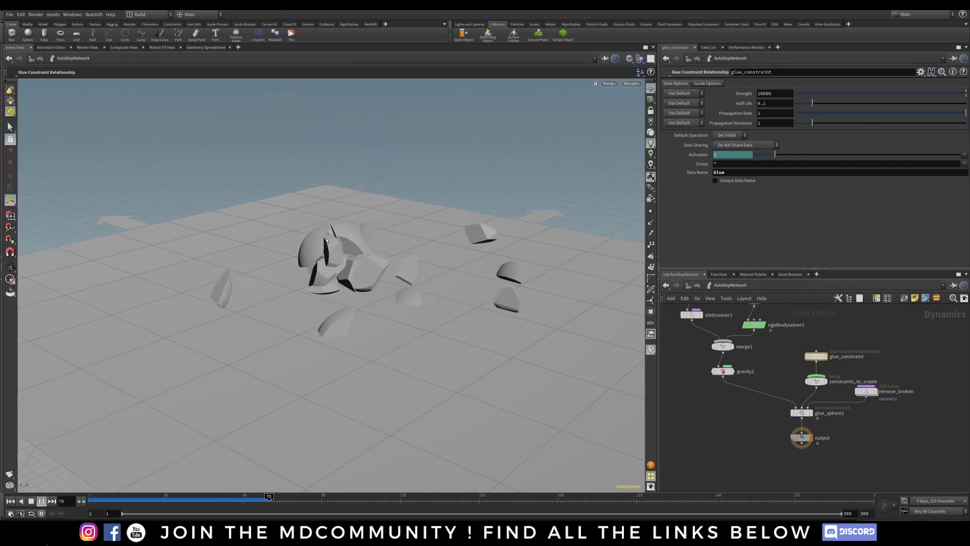
{"action": "left_click", "coordinate": [40, 503]}
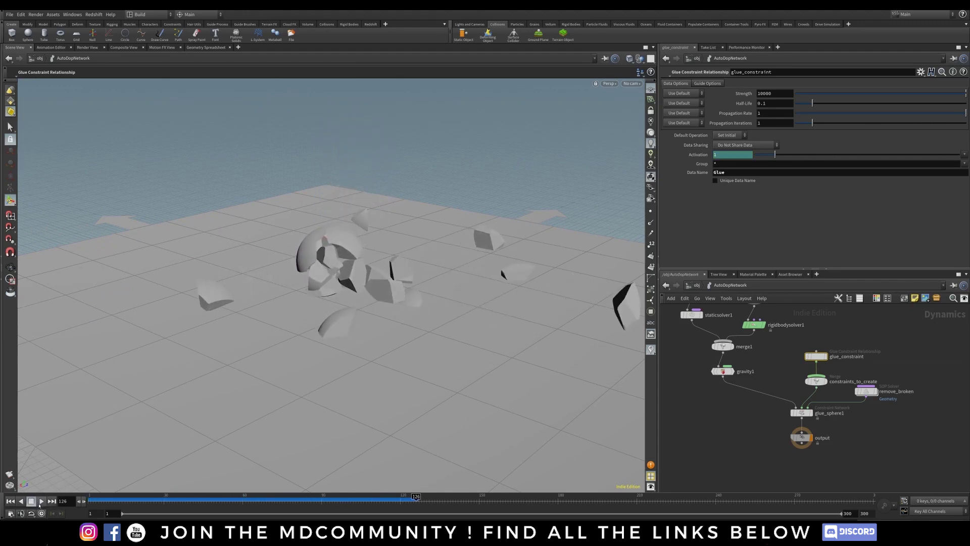
{"action": "left_click", "coordinate": [10, 501]}
Open sphere1 from the object level and display explodedview1 to show the fractured pieces spread apart.
{"action": "key", "text": "u"}
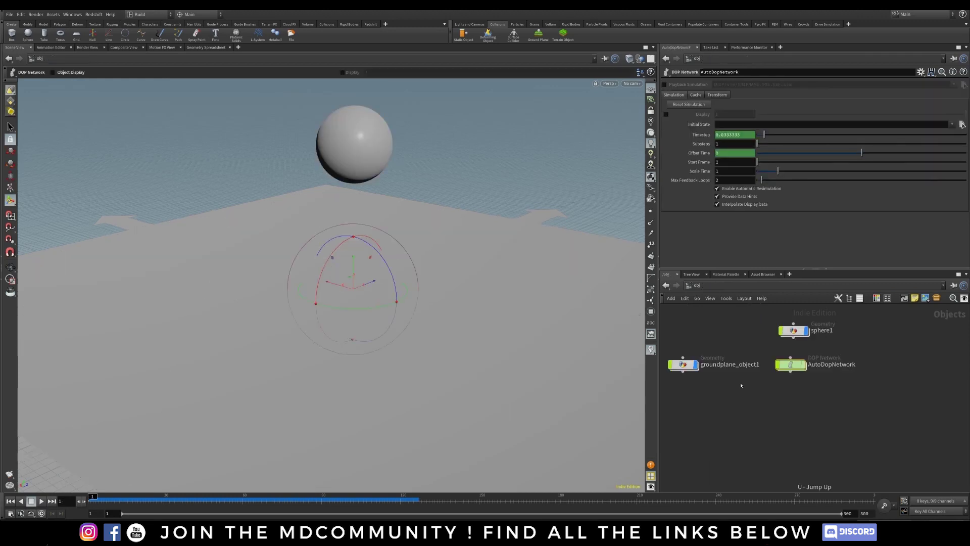
{"action": "double_click", "coordinate": [795, 331]}
{"action": "middle_click_drag", "start_coordinate": [804, 327], "coordinate": [759, 432]}
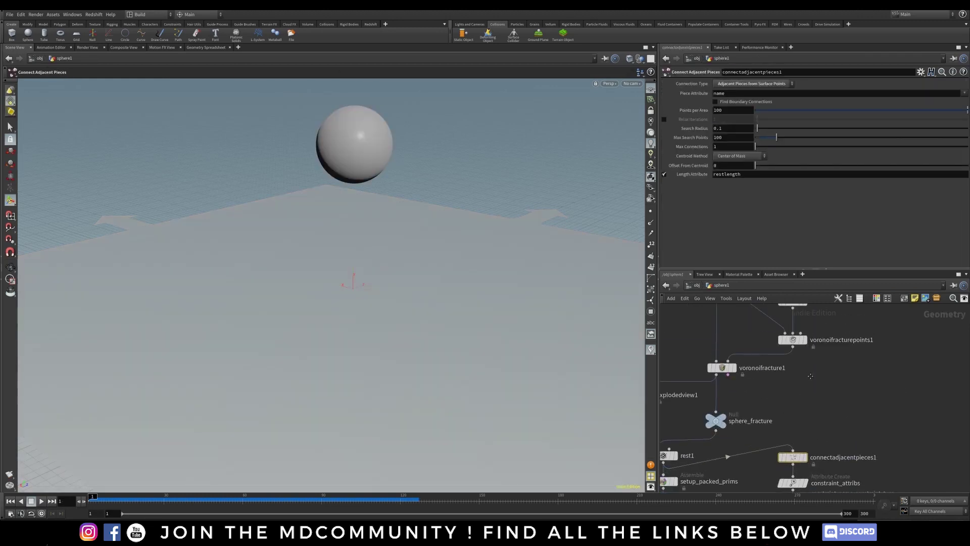
{"action": "middle_click_drag", "start_coordinate": [720, 358], "coordinate": [743, 399]}
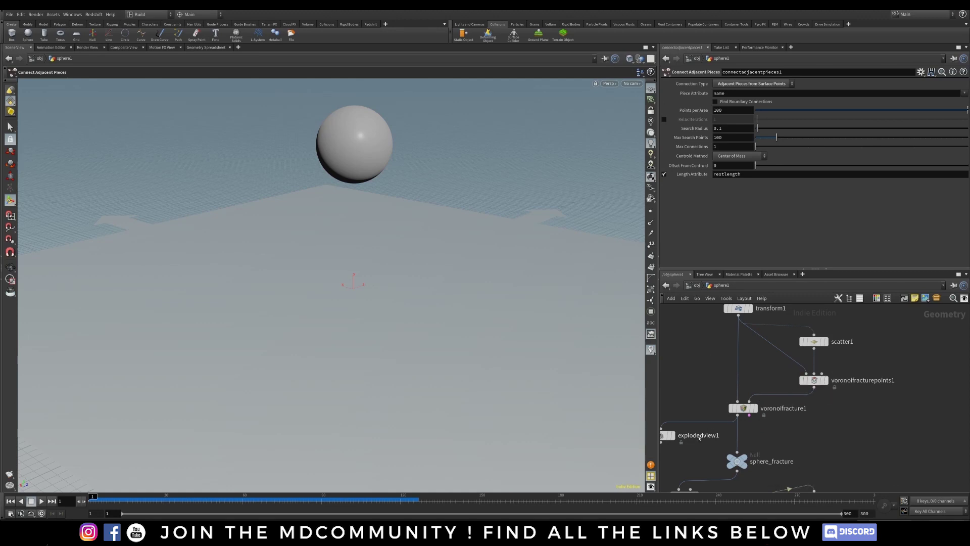
{"action": "left_click", "coordinate": [674, 438]}
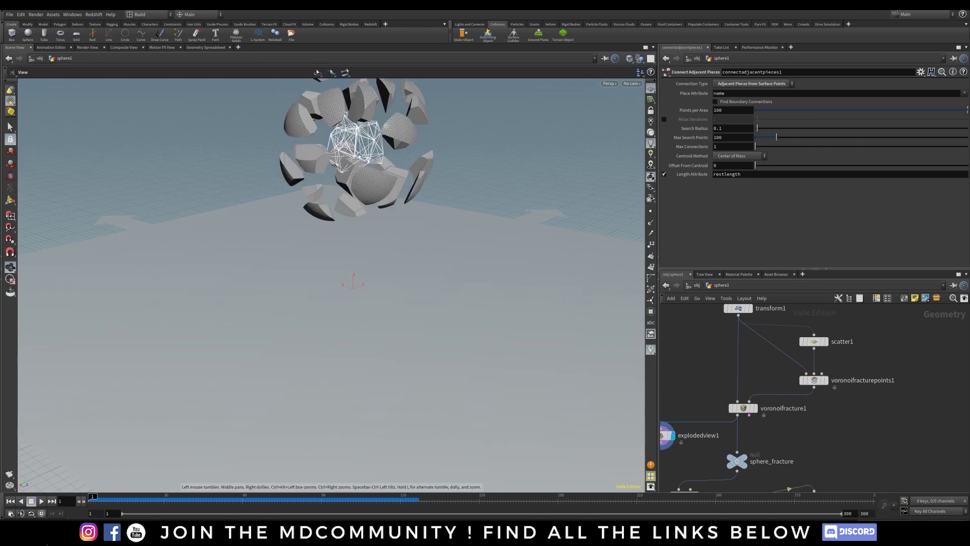
{"action": "middle_click_drag", "start_coordinate": [383, 159], "coordinate": [493, 217], "text": "alt"}
Set the Surface point density of voronoifracturepoints1 to 0.5.
{"action": "left_click", "coordinate": [814, 380]}
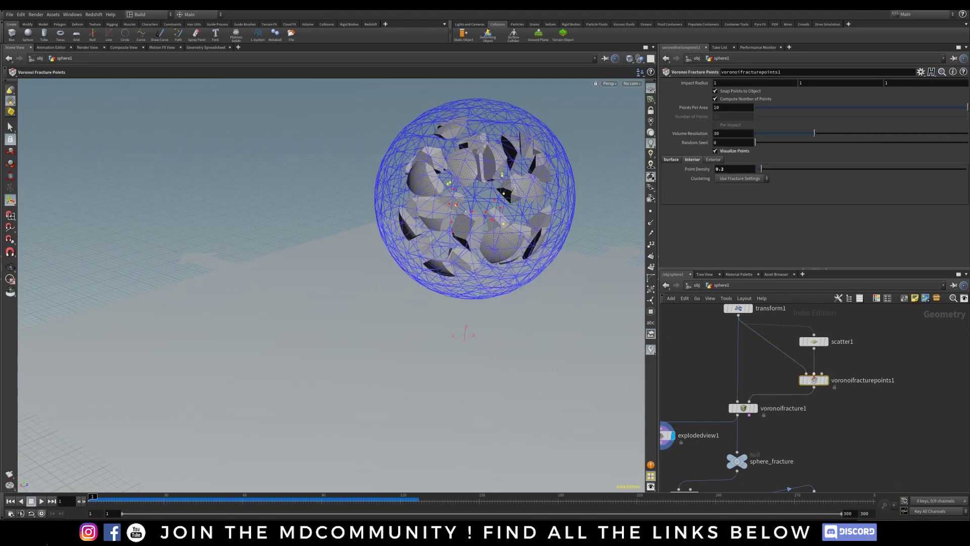
{"action": "left_click", "coordinate": [672, 160]}
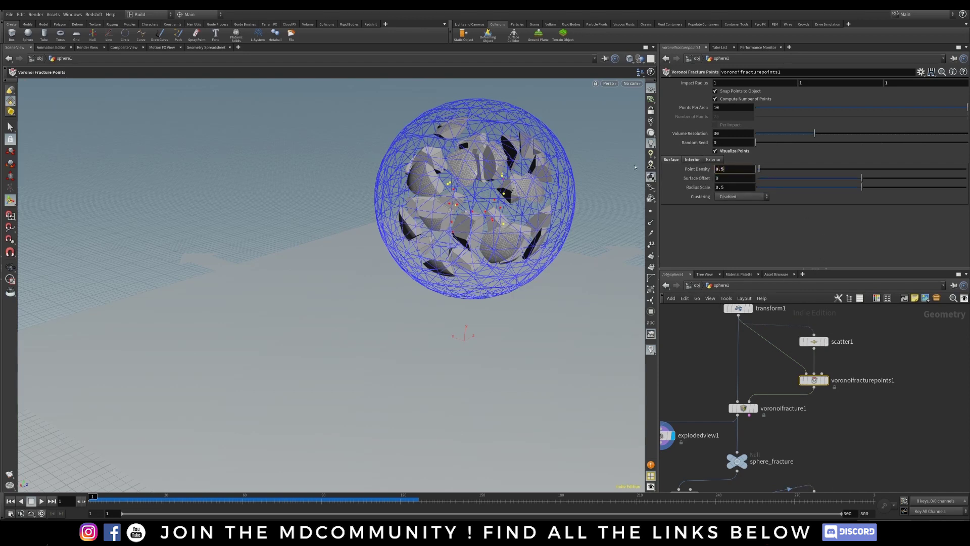
{"action": "key", "text": "Return"}
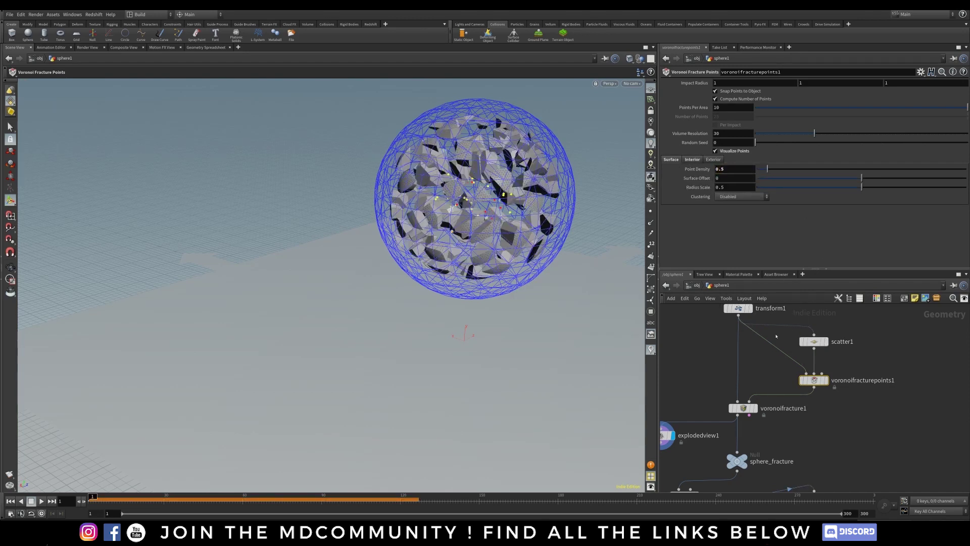
{"action": "left_click", "coordinate": [731, 374]}
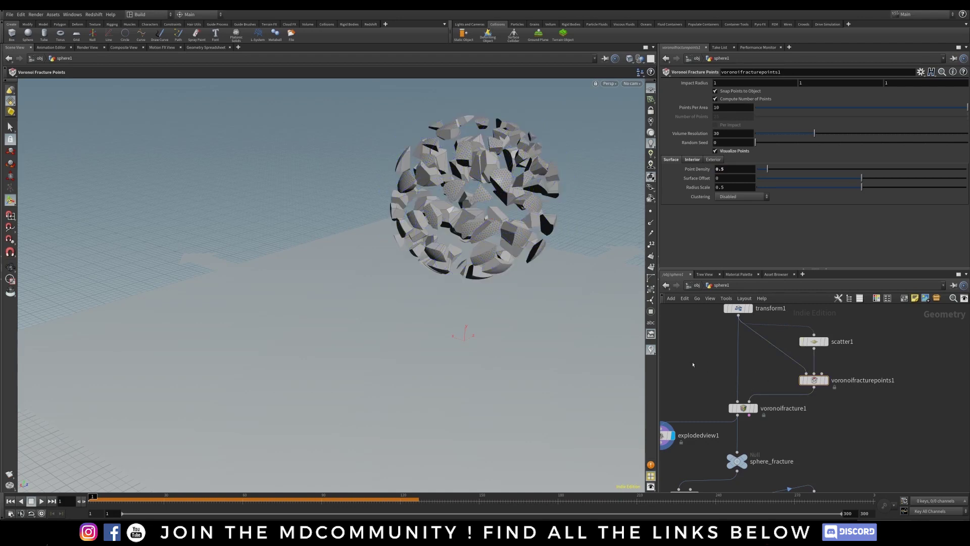
Restore the display to dopimport1 inside sphere1 and return to the object level.
{"action": "middle_click_drag", "start_coordinate": [693, 364], "coordinate": [714, 259]}
{"action": "left_click", "coordinate": [717, 442]}
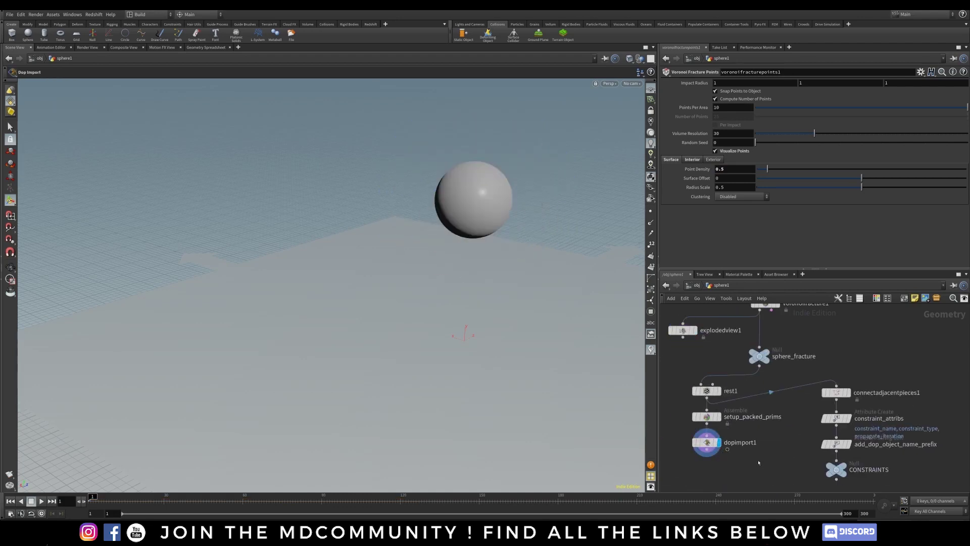
{"action": "key", "text": "u"}
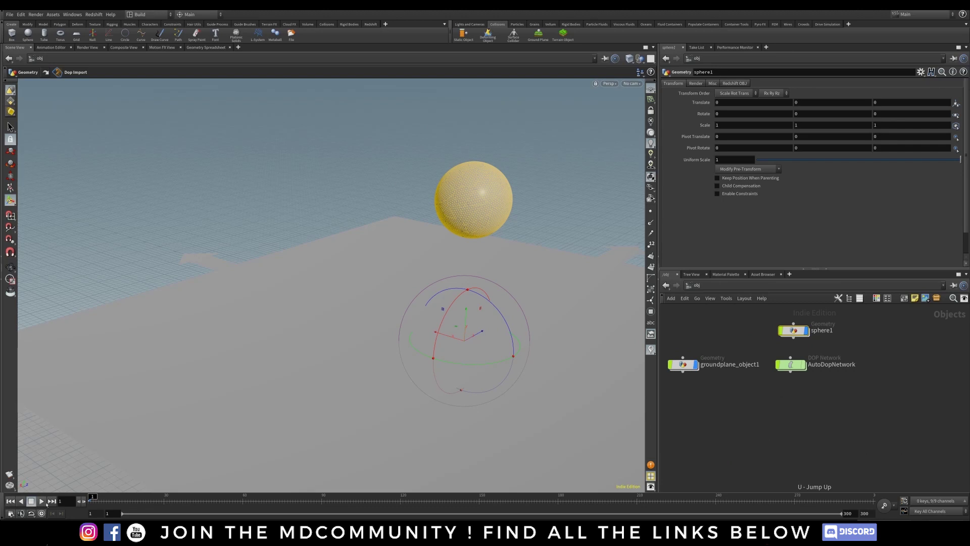
Play the simulation up to frame 75 and examine the broken pieces around the sphere up close.
{"action": "left_click", "coordinate": [44, 502]}
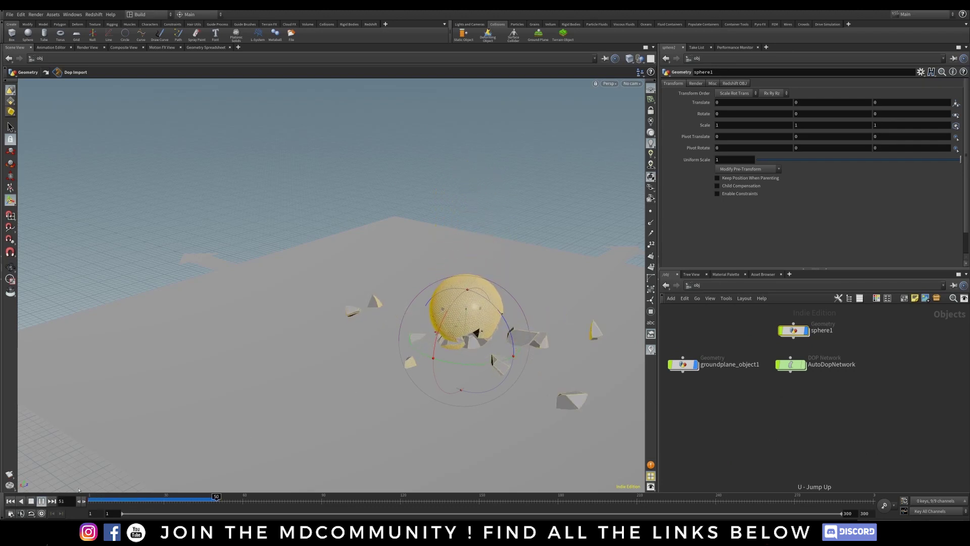
{"action": "left_click", "coordinate": [41, 500]}
{"action": "middle_click_drag", "start_coordinate": [448, 349], "coordinate": [358, 322], "text": "alt"}
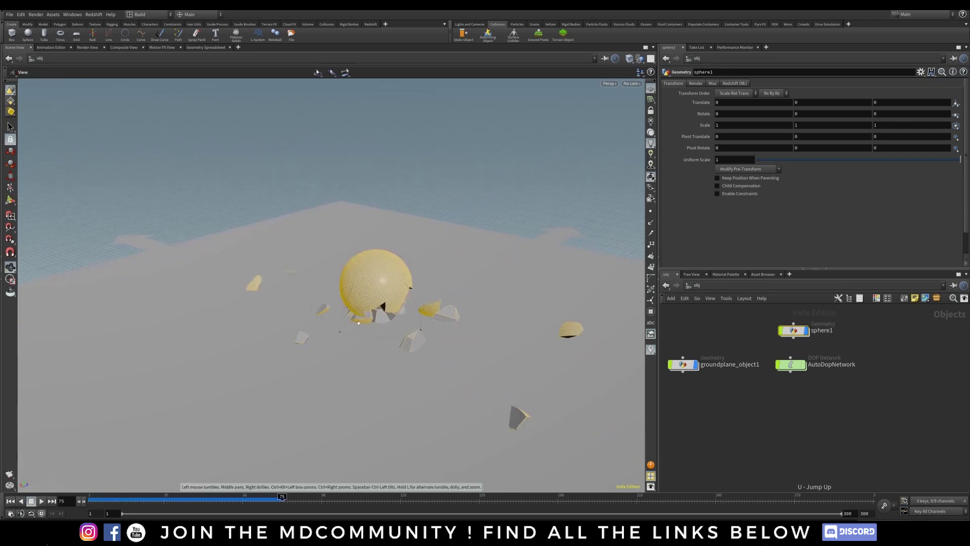
{"action": "right_click_drag", "start_coordinate": [358, 322], "coordinate": [394, 304], "text": "alt"}
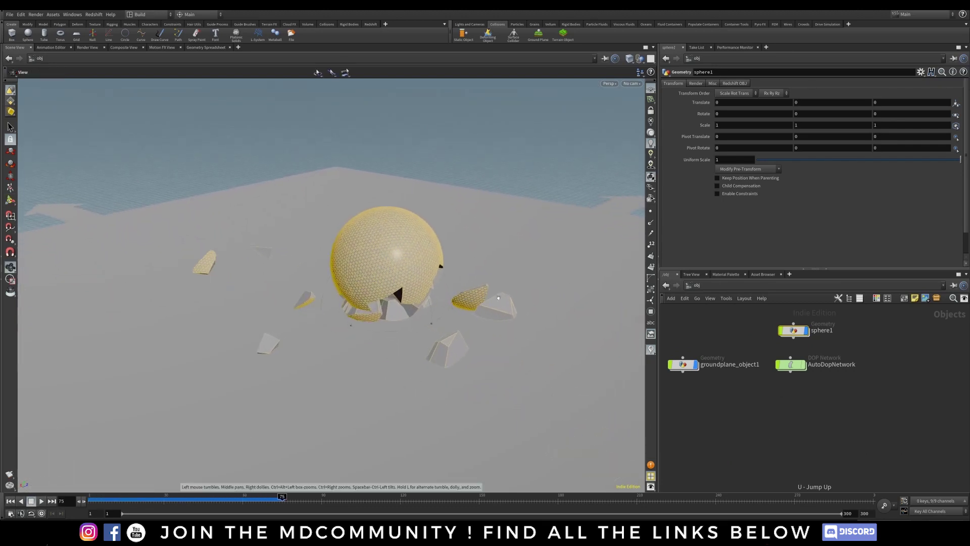
Align AutoDopNetwork under sphere1, open sphere1 to inspect the connectadjacentpieces1 constraint network, and set the display back to dopimport1.
{"action": "left_click", "coordinate": [747, 349]}
{"action": "left_click_drag", "start_coordinate": [794, 365], "coordinate": [797, 365]}
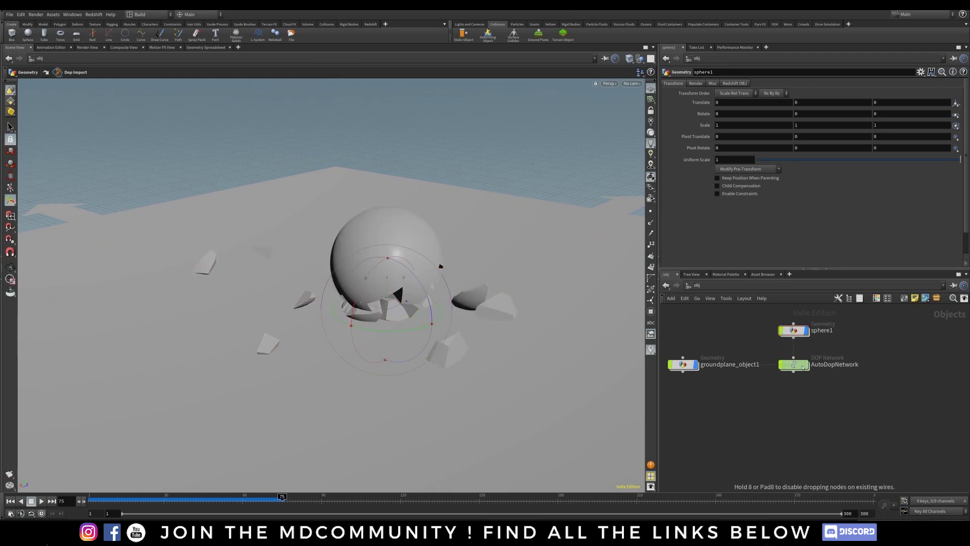
{"action": "left_click", "coordinate": [801, 334]}
{"action": "double_click", "coordinate": [800, 334]}
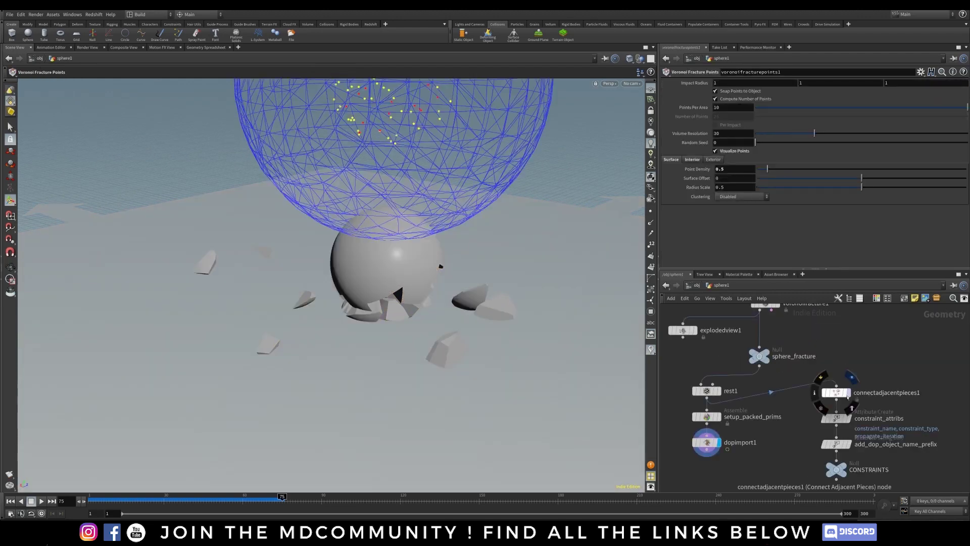
{"action": "middle_click_drag", "start_coordinate": [404, 238], "coordinate": [391, 339], "text": "alt"}
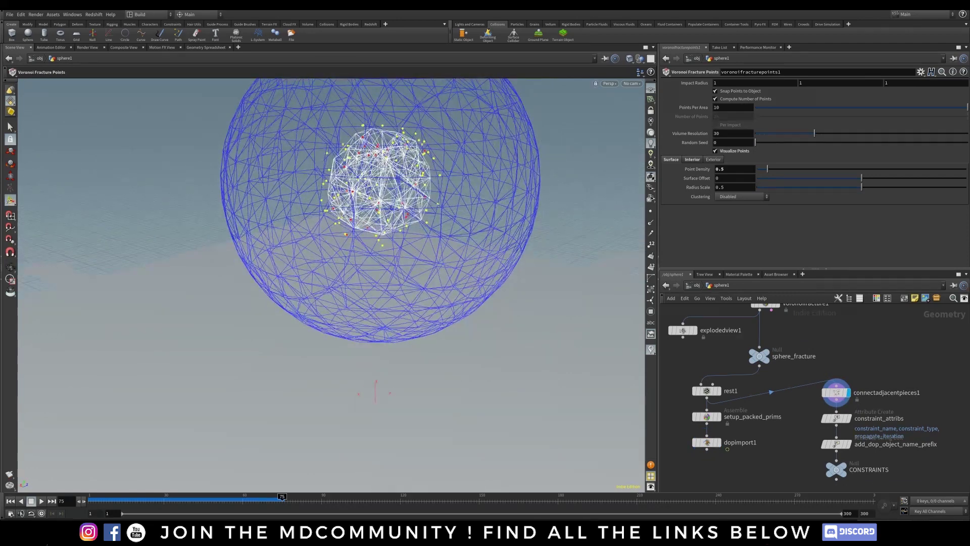
{"action": "left_click", "coordinate": [719, 442]}
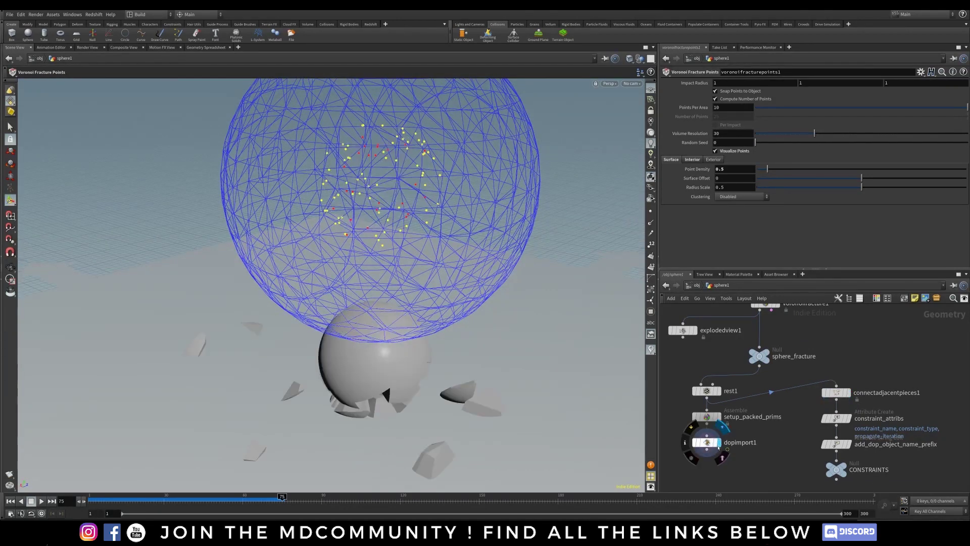
Open AutoDopNetwork again, scrub the simulation to just after the impact, and examine the broken sphere from several angles.
{"action": "key", "text": "u"}
{"action": "left_click", "coordinate": [794, 364]}
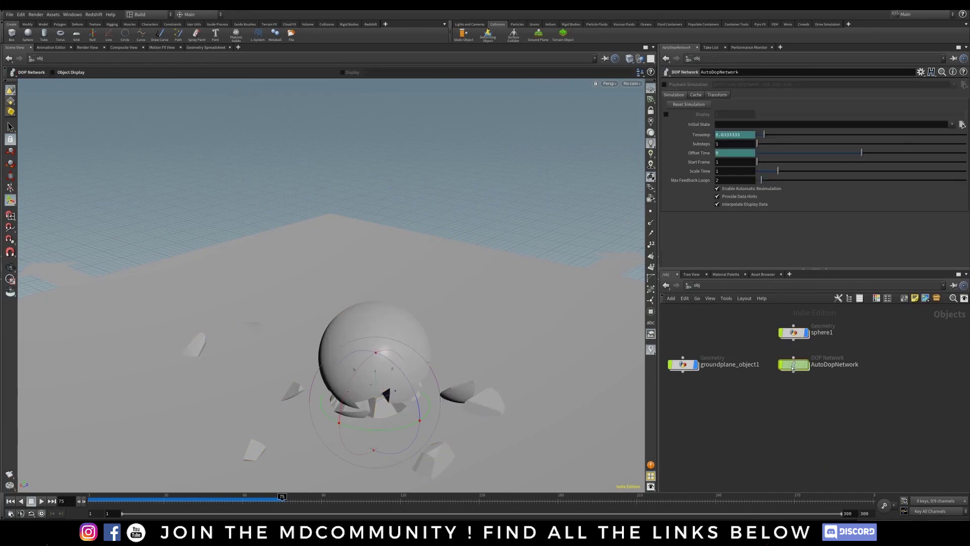
{"action": "double_click", "coordinate": [795, 365]}
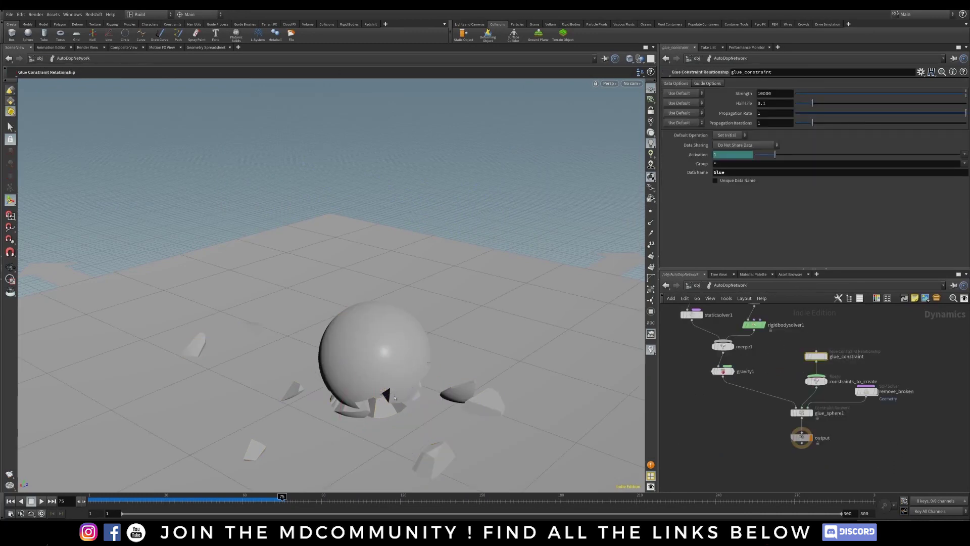
{"action": "middle_click_drag", "start_coordinate": [382, 401], "coordinate": [321, 311], "text": "alt"}
{"action": "mouse_move", "coordinate": [322, 311]}
{"action": "left_mouse_down", "text": "alt"}
{"action": "mouse_move", "coordinate": [314, 302]}
{"action": "mouse_move", "coordinate": [309, 324]}
{"action": "mouse_move", "coordinate": [318, 310]}
{"action": "left_mouse_up", "text": "alt"}
{"action": "left_click_drag", "start_coordinate": [92, 504], "coordinate": [239, 504]}
{"action": "left_click_drag", "start_coordinate": [261, 343], "coordinate": [294, 352], "text": "alt"}
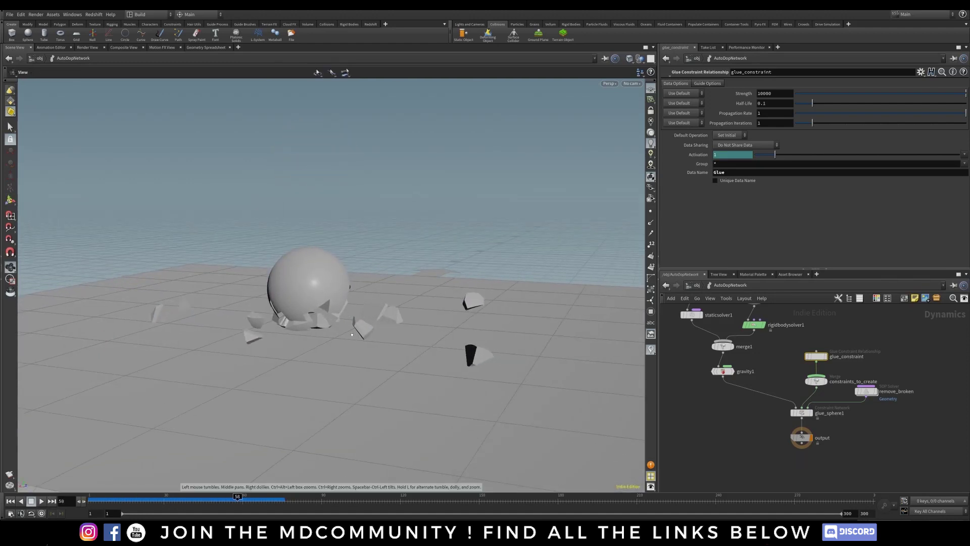
{"action": "left_click_drag", "start_coordinate": [363, 371], "coordinate": [467, 344], "text": "alt"}
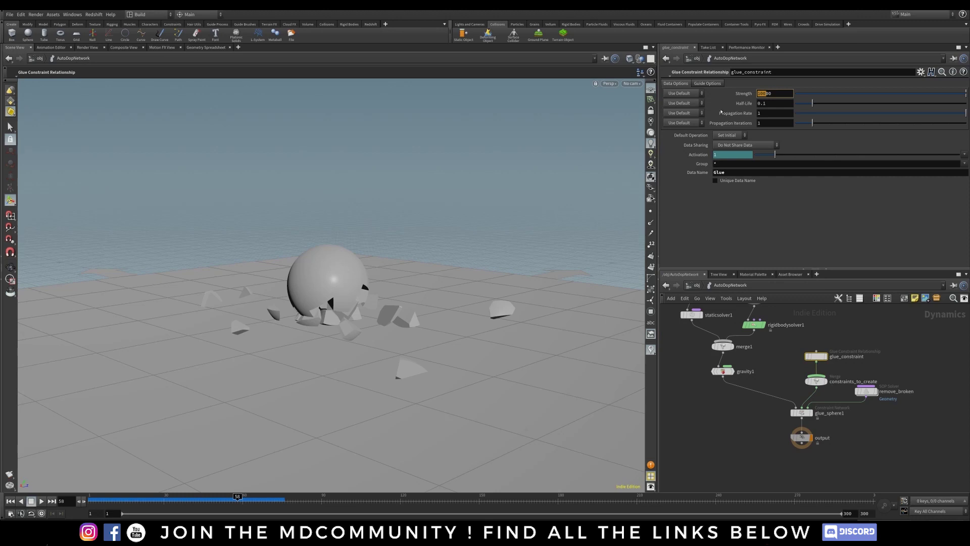
Set the glue constraint's strength to 100 and replay the simulation from the first frame to about frame 109.
{"action": "key", "text": "Return"}
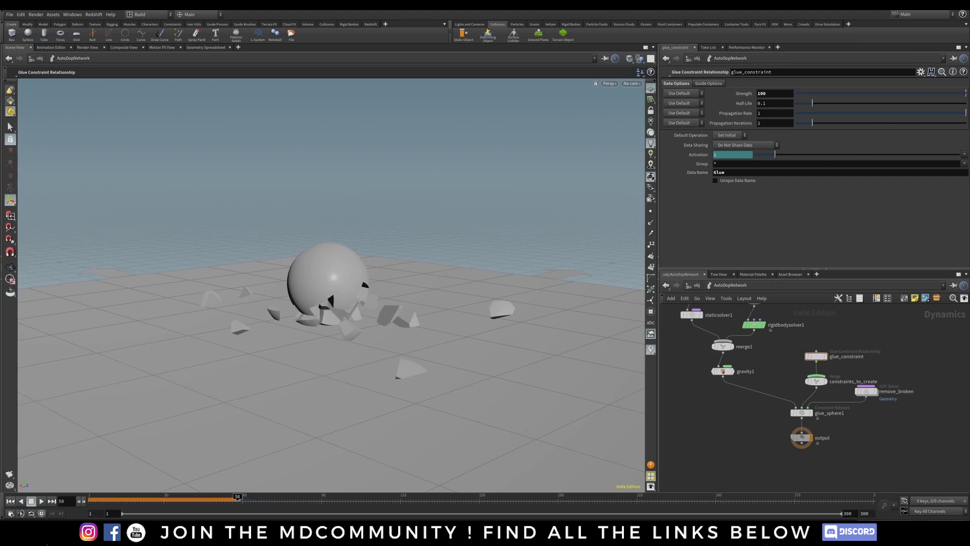
{"action": "left_click", "coordinate": [11, 502]}
{"action": "left_click", "coordinate": [42, 501]}
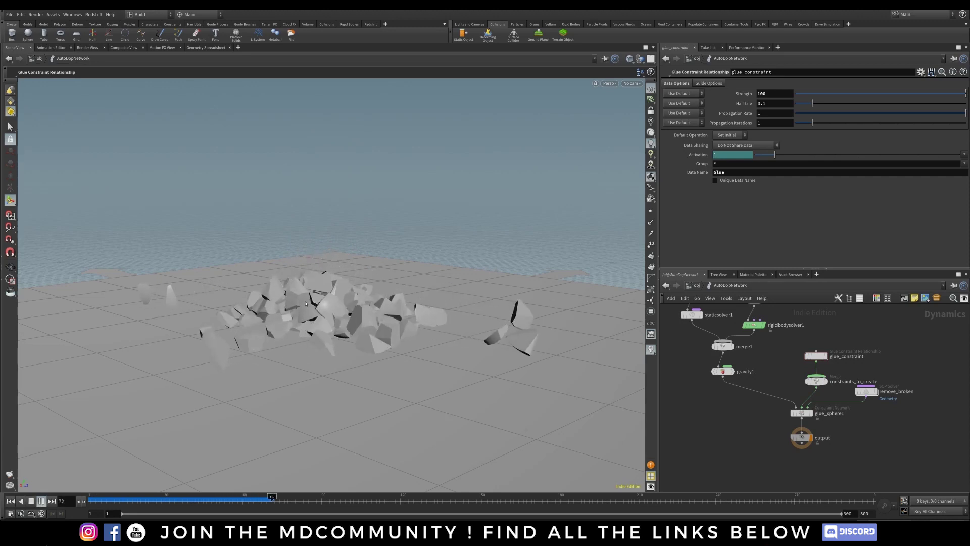
{"action": "left_click", "coordinate": [42, 501]}
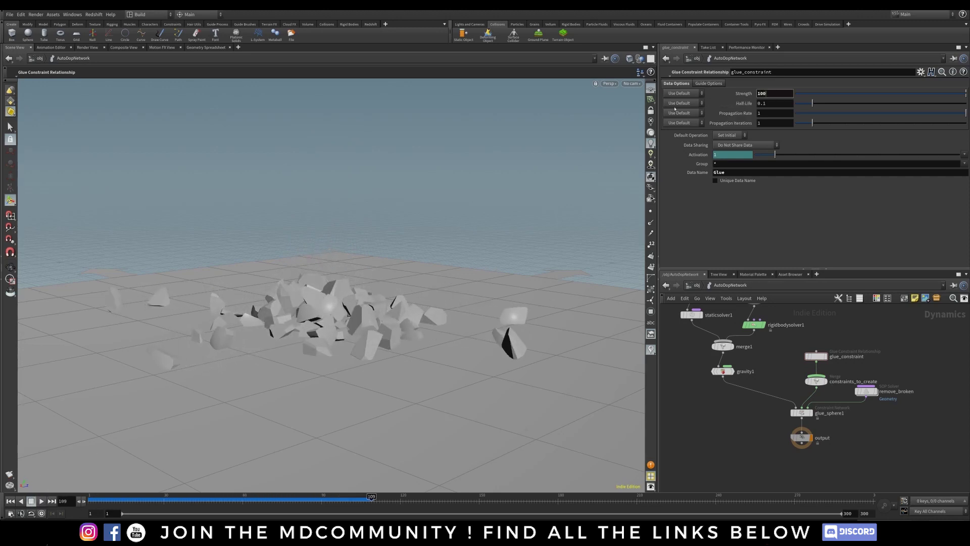
Set the glue strength to 1000 and replay the simulation from the start to frame 74.
{"action": "type", "text": "0"}
{"action": "key", "text": "Return"}
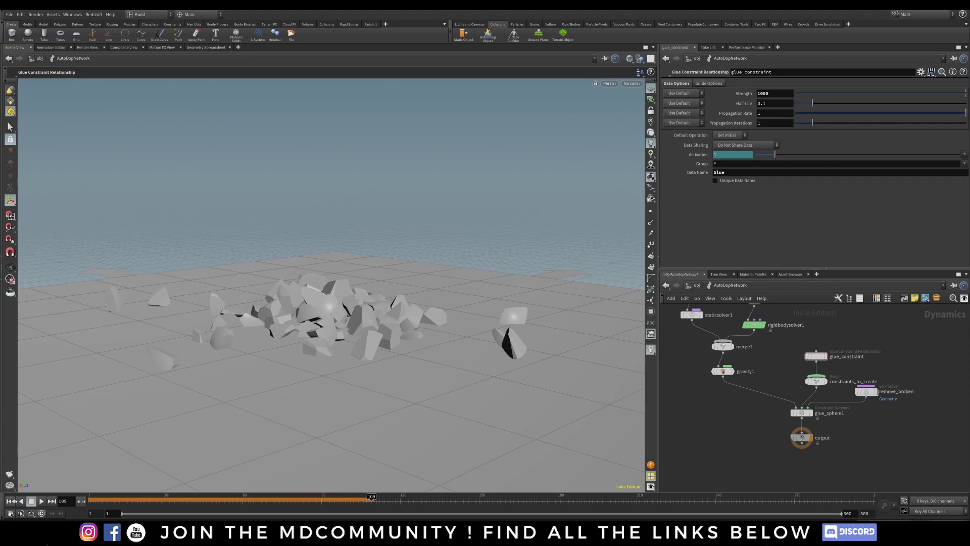
{"action": "left_click", "coordinate": [10, 501]}
{"action": "left_click", "coordinate": [41, 500]}
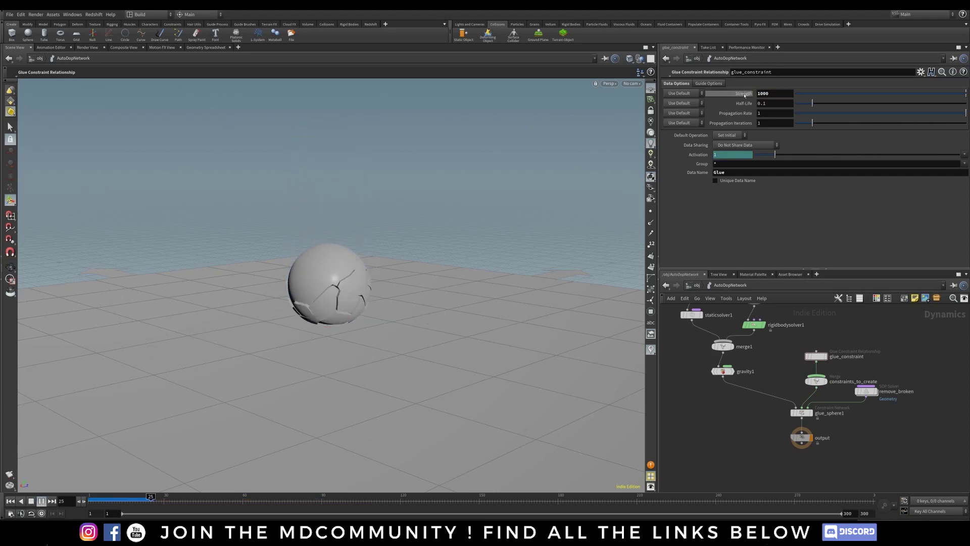
{"action": "left_click", "coordinate": [41, 500]}
{"action": "left_click_drag", "start_coordinate": [870, 329], "coordinate": [790, 374]}
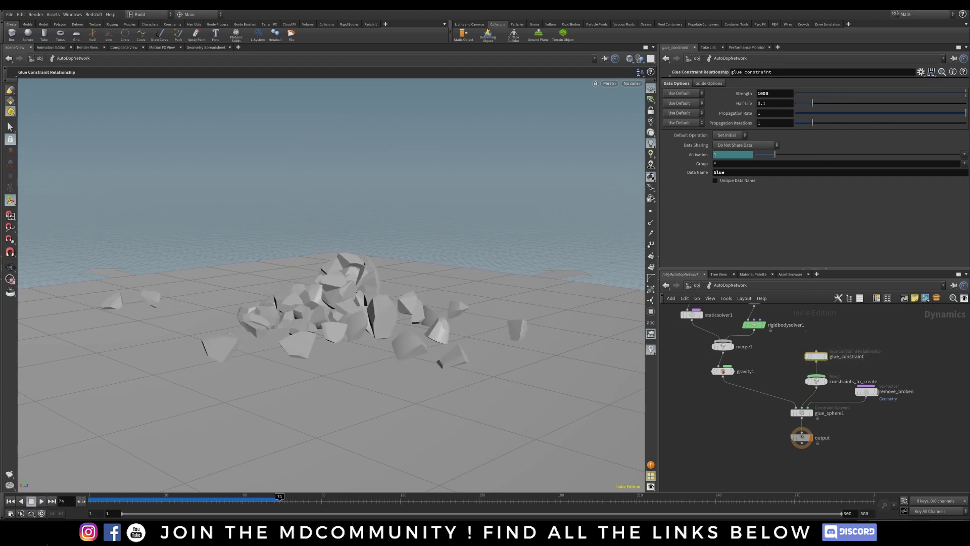
Rewind to frame 1 and set the glue constraint's Half Life to 0.5 and Propagation Rate to 0.4.
{"action": "left_click", "coordinate": [760, 105]}
{"action": "left_click", "coordinate": [765, 114]}
{"action": "left_click", "coordinate": [778, 103]}
{"action": "left_click", "coordinate": [10, 501]}
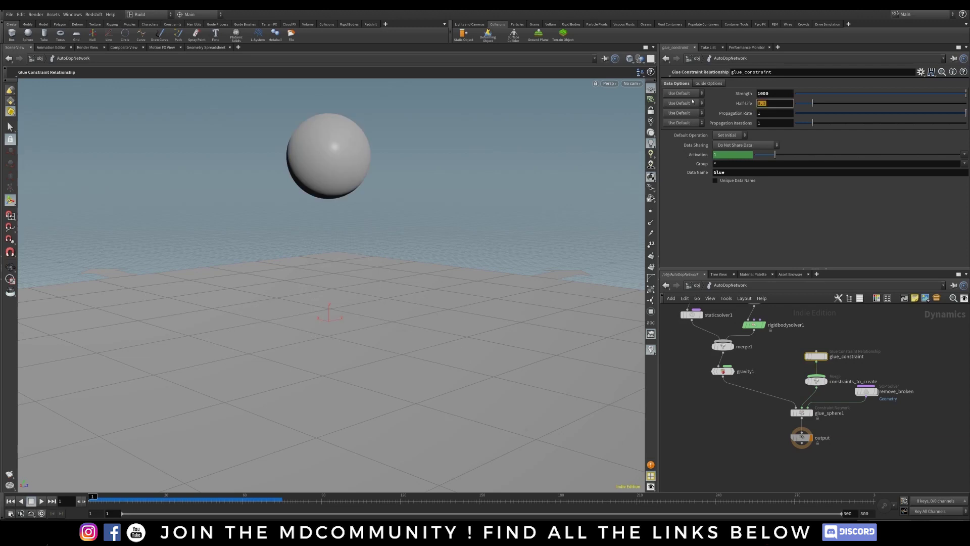
{"action": "type", "text": "0.5"}
{"action": "key", "text": "Tab"}
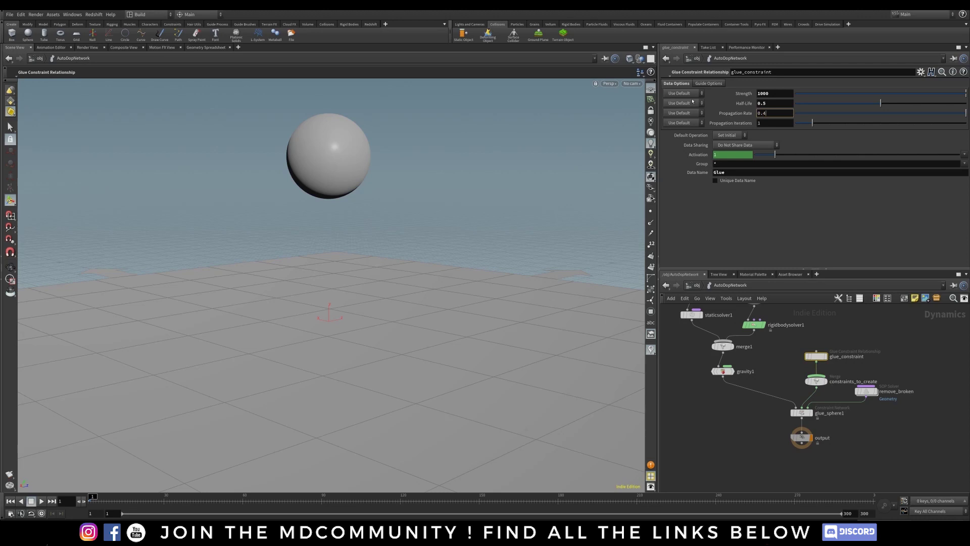
{"action": "key", "text": "Return"}
Set the glue strength to 3000 and play the simulation up to frame 117.
{"action": "left_click_drag", "start_coordinate": [759, 93], "coordinate": [763, 93]}
{"action": "left_click", "coordinate": [41, 500]}
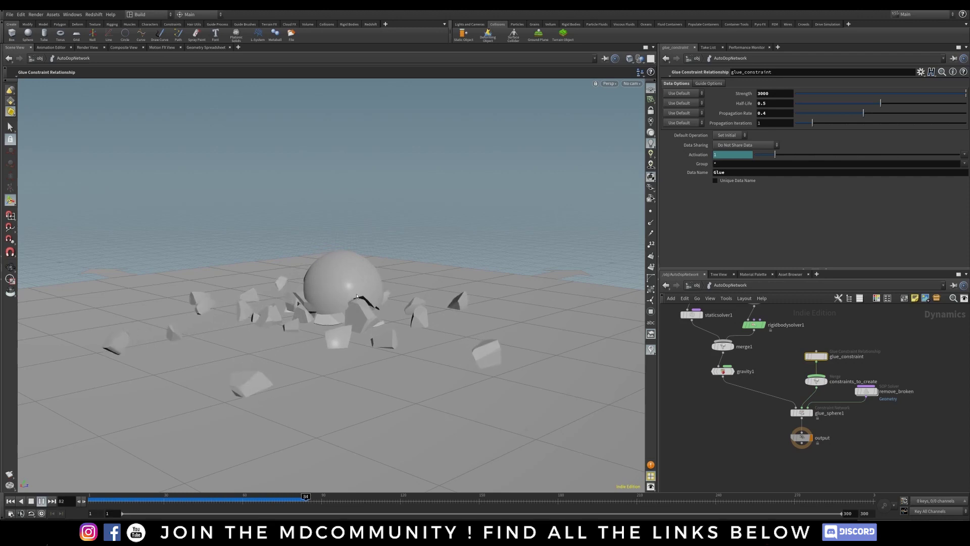
{"action": "key", "text": "Up"}
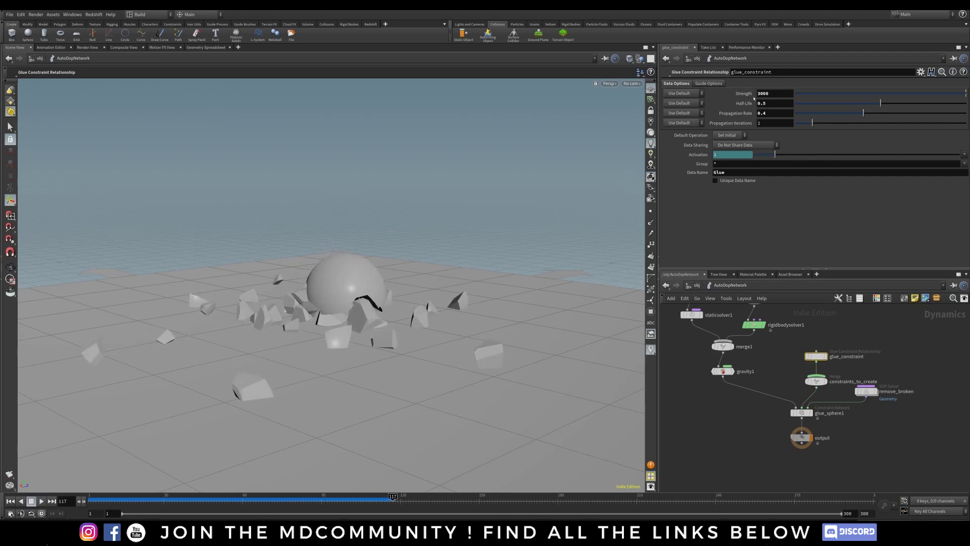
Set the glue strength back to 1000 and replay the simulation from the start to frame 63.
{"action": "key", "text": "Return"}
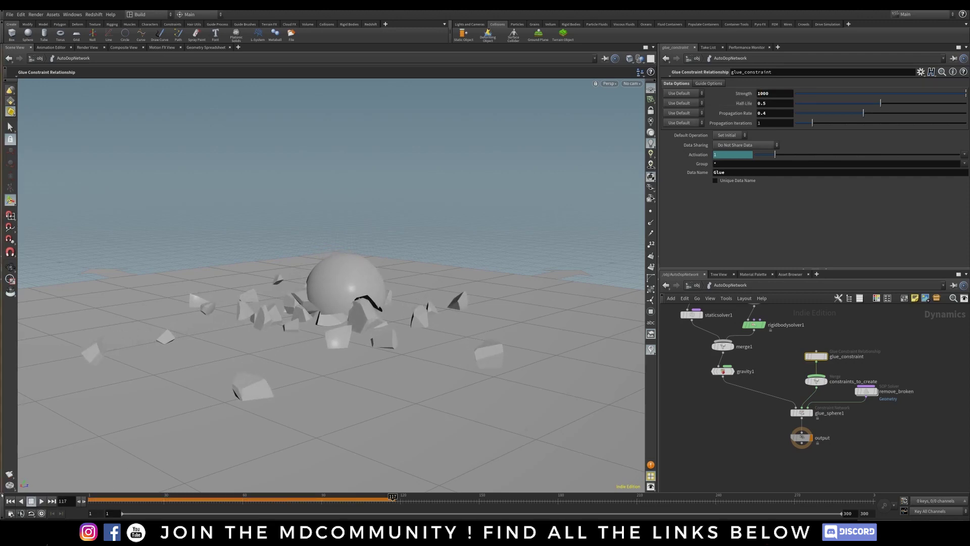
{"action": "left_click", "coordinate": [10, 500]}
{"action": "left_click", "coordinate": [44, 501]}
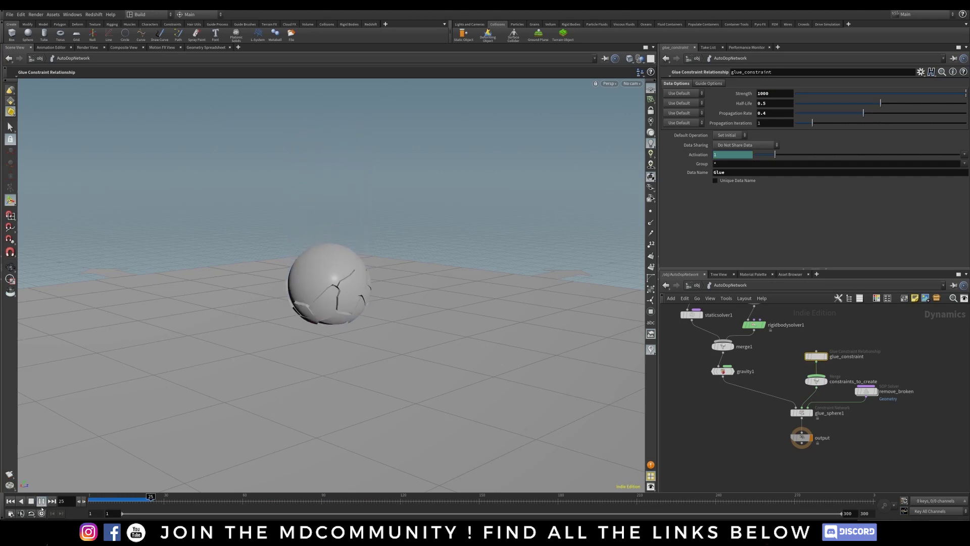
{"action": "left_click", "coordinate": [32, 502]}
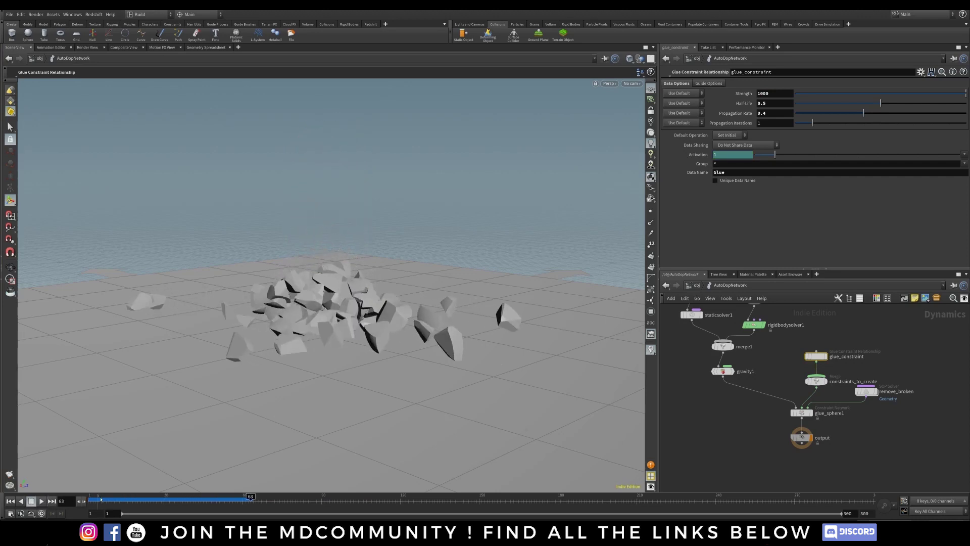
Scrub to frame 25 and examine the cracks around the sphere's lower part up close.
{"action": "left_click_drag", "start_coordinate": [105, 500], "coordinate": [150, 502]}
{"action": "right_click_drag", "start_coordinate": [309, 287], "coordinate": [571, 253], "text": "alt"}
{"action": "left_click_drag", "start_coordinate": [258, 227], "coordinate": [312, 288], "text": "alt"}
{"action": "key", "text": "Return"}
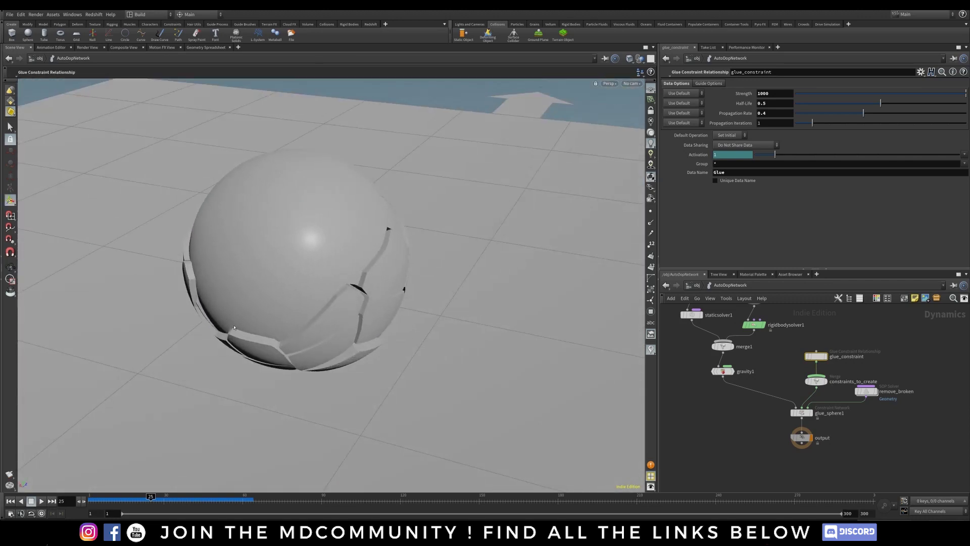
Set the glue strength to 2000 and replay the simulation from the start to frame 95.
{"action": "left_click_drag", "start_coordinate": [151, 498], "coordinate": [94, 509]}
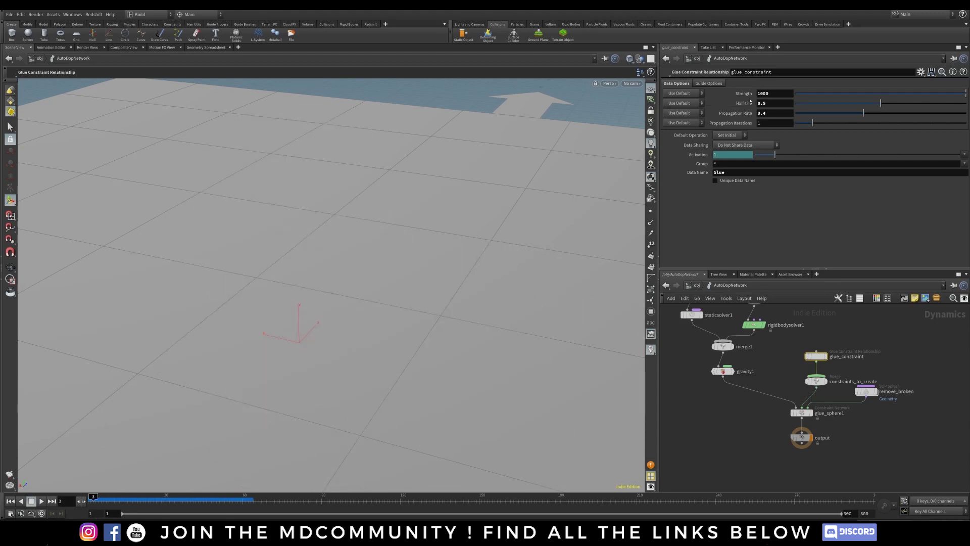
{"action": "key", "text": "Return"}
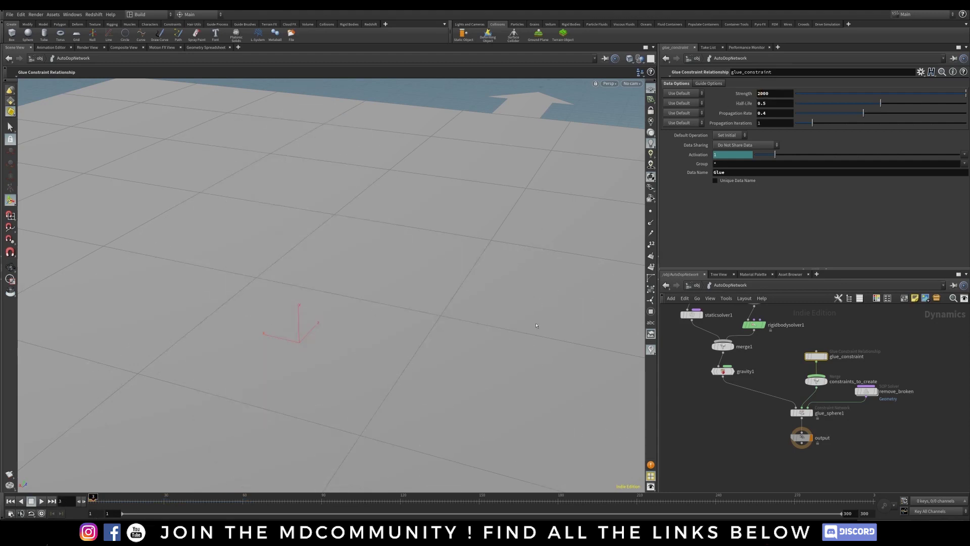
{"action": "left_click", "coordinate": [41, 502]}
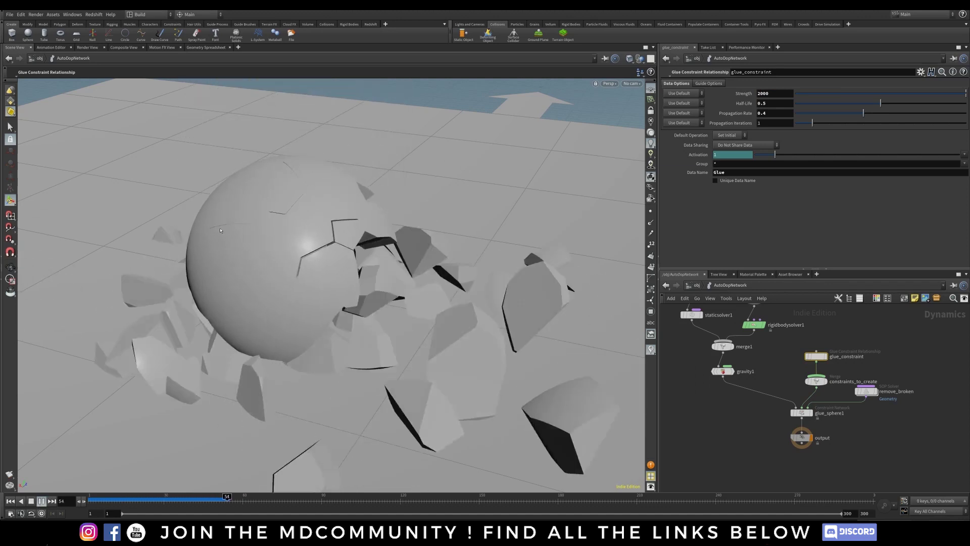
{"action": "left_click", "coordinate": [41, 501]}
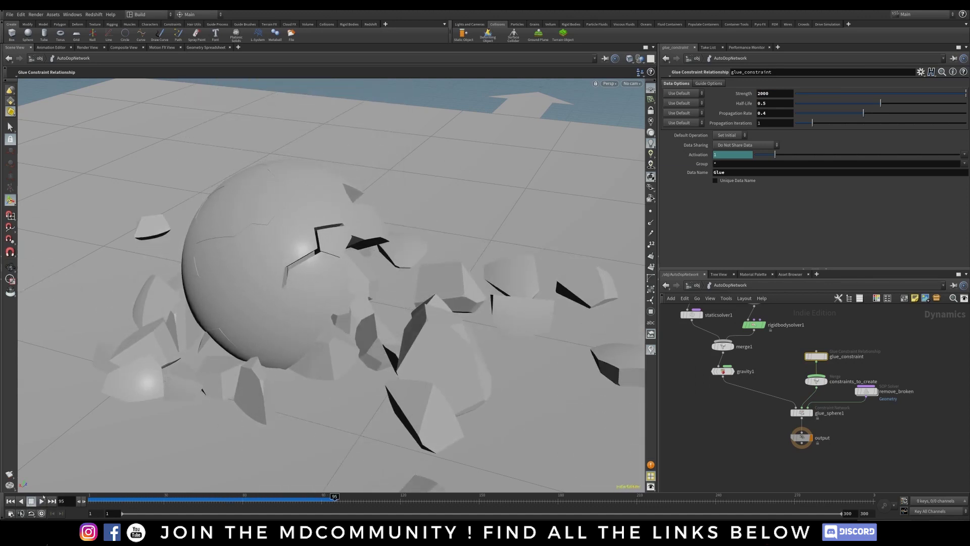
{"action": "right_click_drag", "start_coordinate": [366, 257], "coordinate": [282, 338], "text": "alt"}
{"action": "left_click_drag", "start_coordinate": [283, 338], "coordinate": [347, 254]}
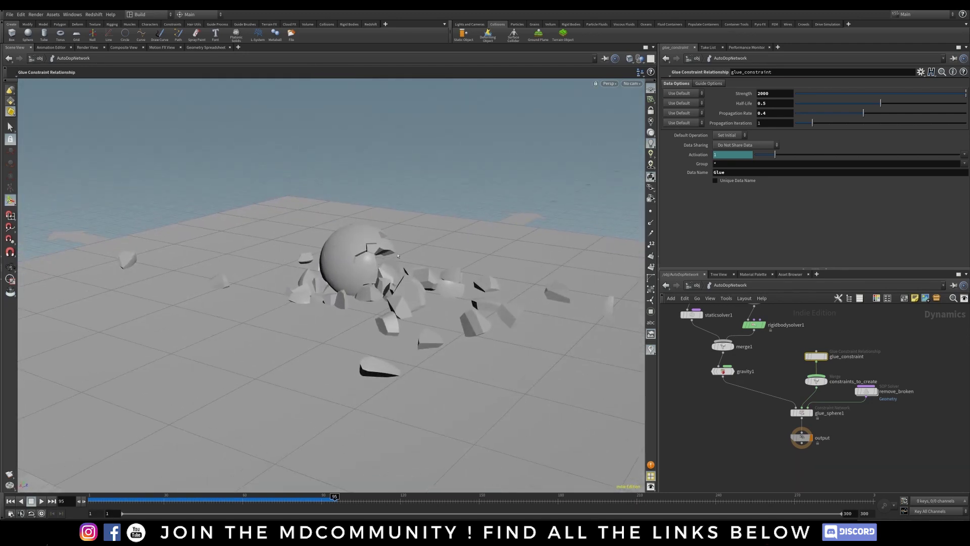
Rewind the simulation to frame 1 and return from AutoDopNetwork to the object level.
{"action": "left_click_drag", "start_coordinate": [102, 503], "coordinate": [81, 502]}
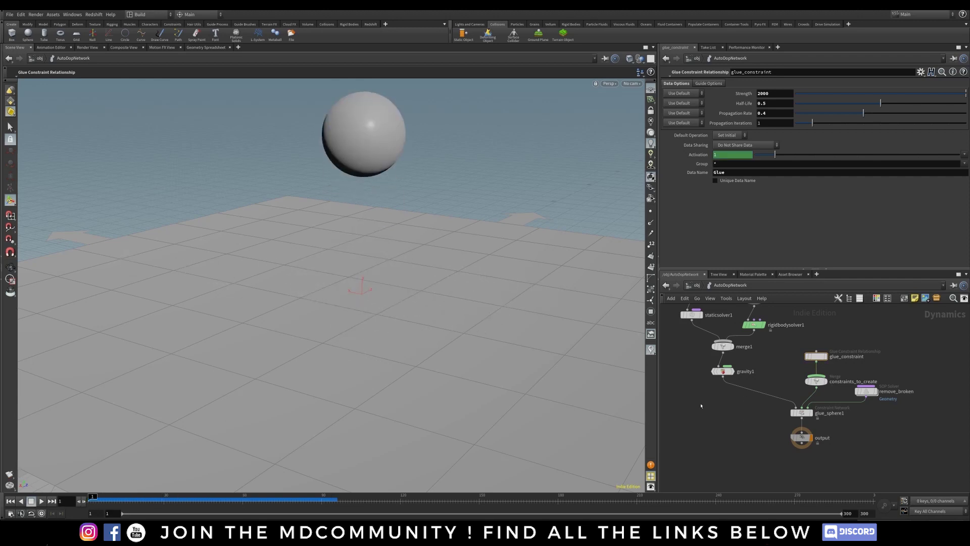
{"action": "middle_click_drag", "start_coordinate": [729, 395], "coordinate": [709, 400]}
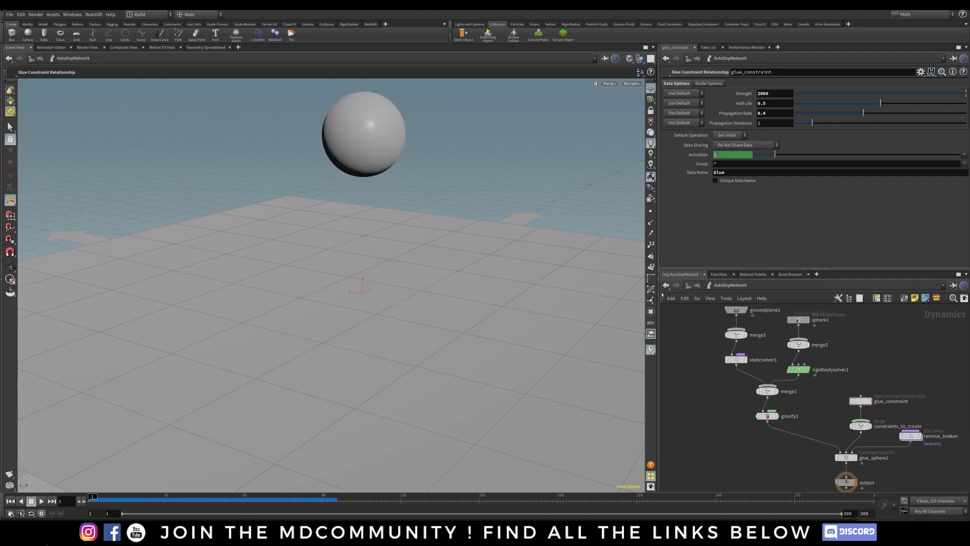
{"action": "left_click", "coordinate": [695, 288]}
{"action": "left_click", "coordinate": [691, 411]}
{"action": "key", "text": "u"}
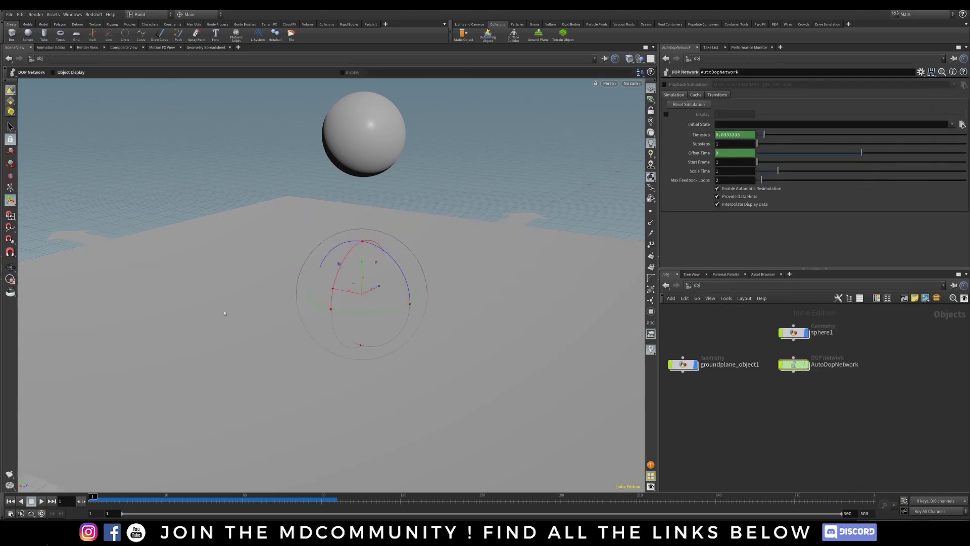
{"action": "mouse_move", "coordinate": [101, 497]}
{"action": "left_mouse_down"}
{"action": "mouse_move", "coordinate": [192, 498]}
{"action": "mouse_move", "coordinate": [90, 498]}
{"action": "left_mouse_up"}
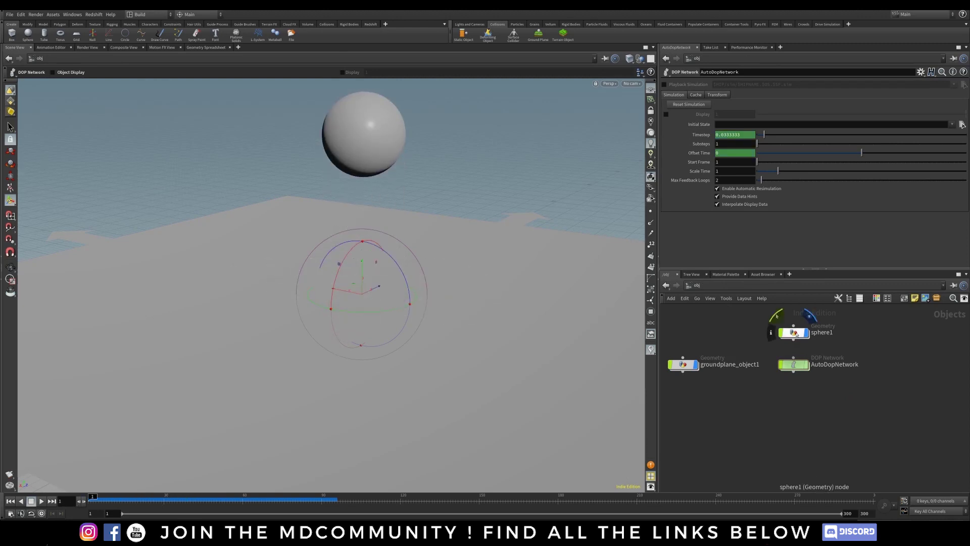
Inside the sphere1 object, link transform1's Y translation to the sphere node's Uniform Scale with a relative reference.
{"action": "double_click", "coordinate": [793, 333]}
{"action": "middle_click_drag", "start_coordinate": [860, 354], "coordinate": [897, 545]}
{"action": "left_click", "coordinate": [797, 366]}
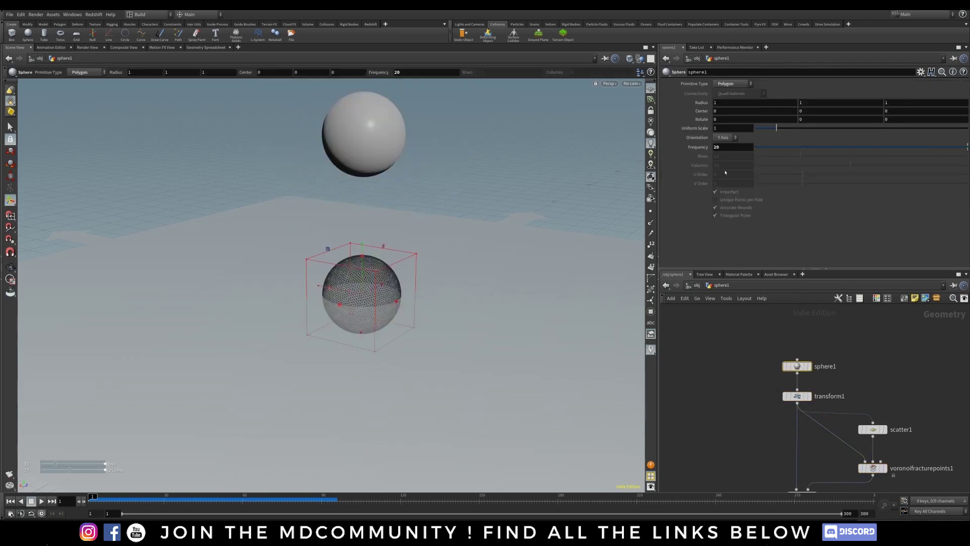
{"action": "right_click", "coordinate": [723, 128]}
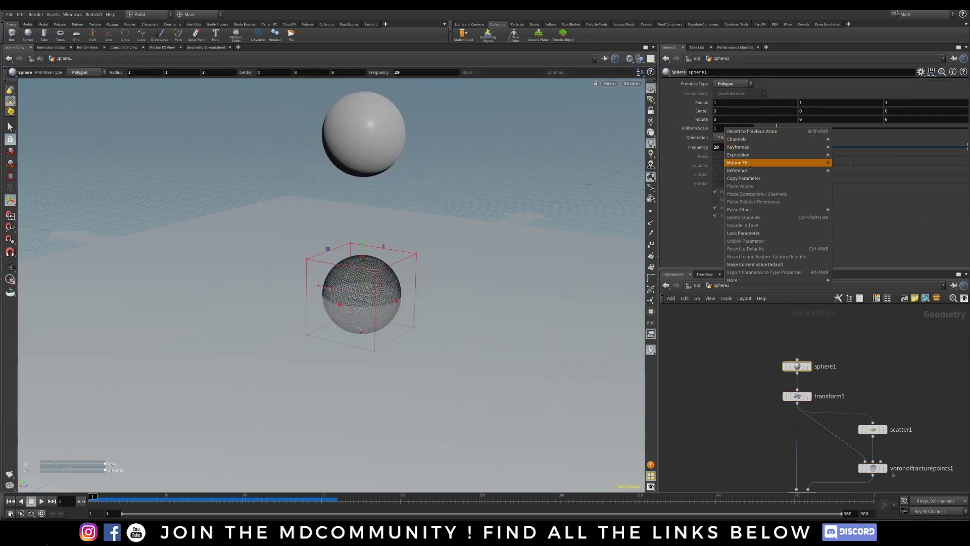
{"action": "left_click", "coordinate": [773, 179]}
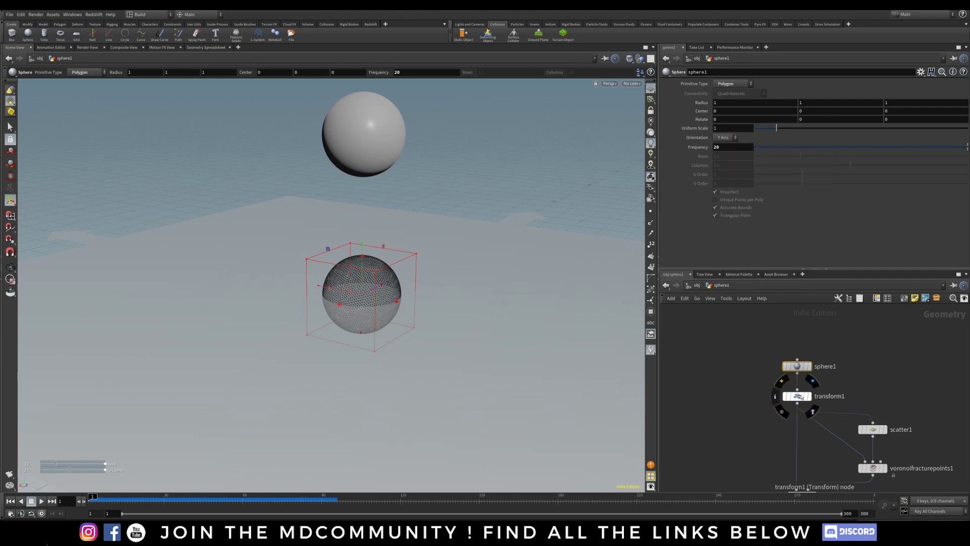
{"action": "left_click", "coordinate": [796, 396]}
{"action": "right_click", "coordinate": [814, 115]}
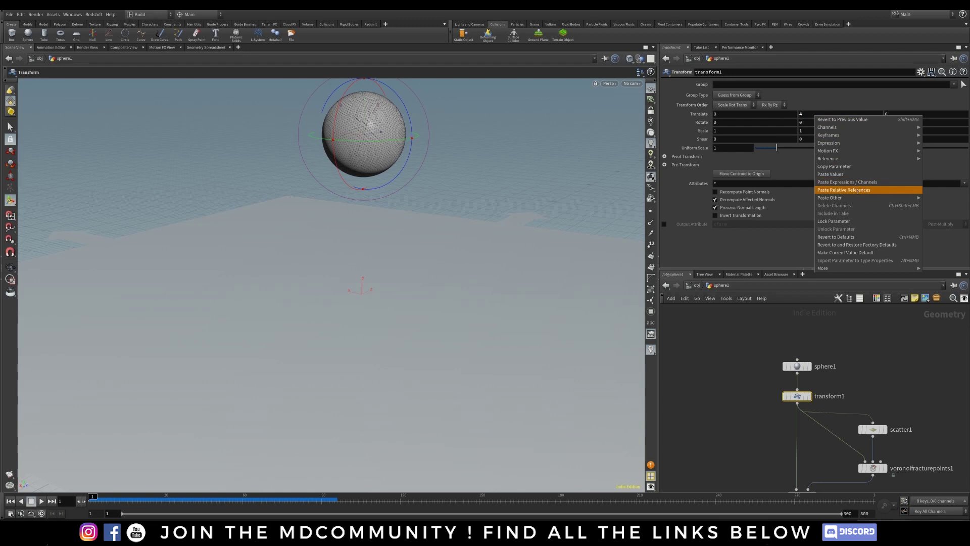
{"action": "left_click", "coordinate": [857, 190]}
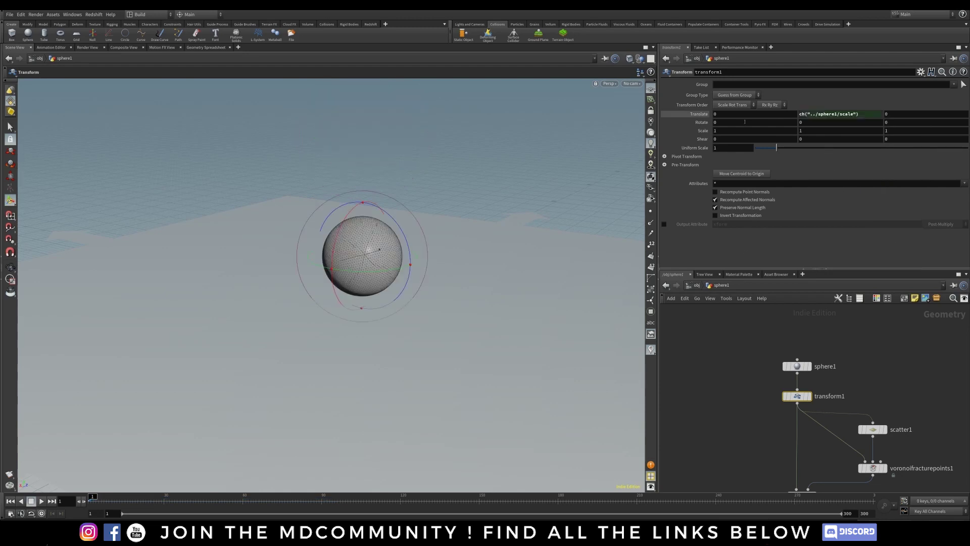
{"action": "left_click", "coordinate": [700, 114]}
{"action": "key", "text": "Escape"}
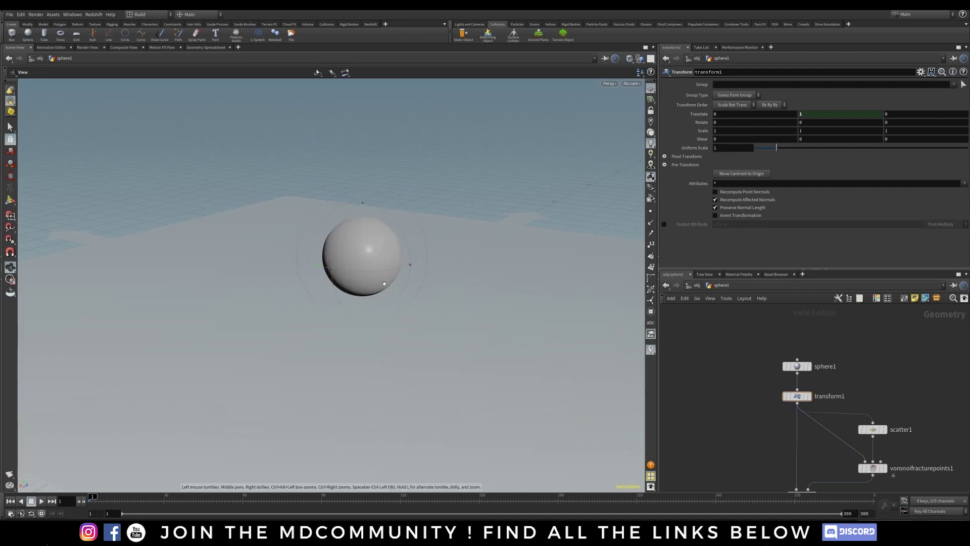
{"action": "left_click_drag", "start_coordinate": [384, 283], "coordinate": [321, 290]}
Set the sphere node's Uniform Scale to 2 and check the linked height in the viewport.
{"action": "left_click", "coordinate": [800, 366]}
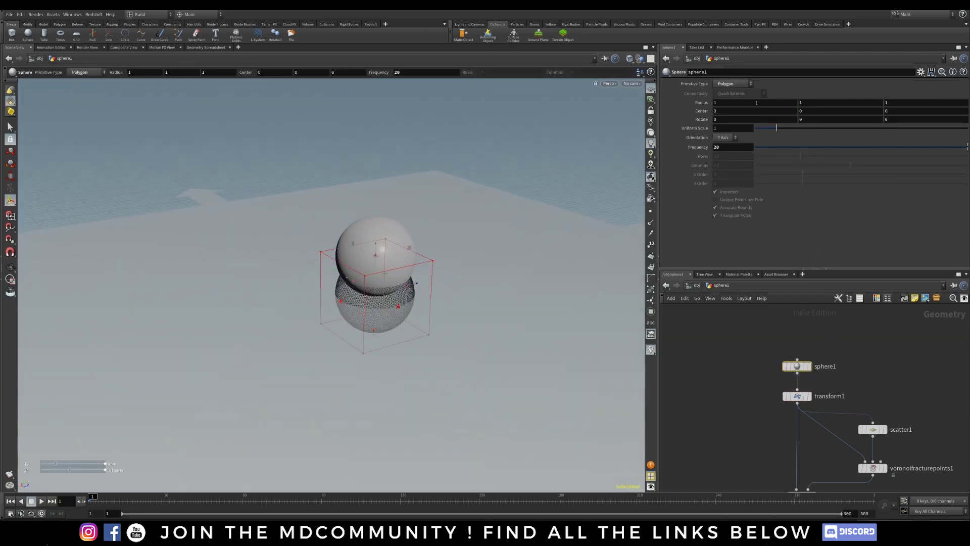
{"action": "left_click", "coordinate": [830, 129]}
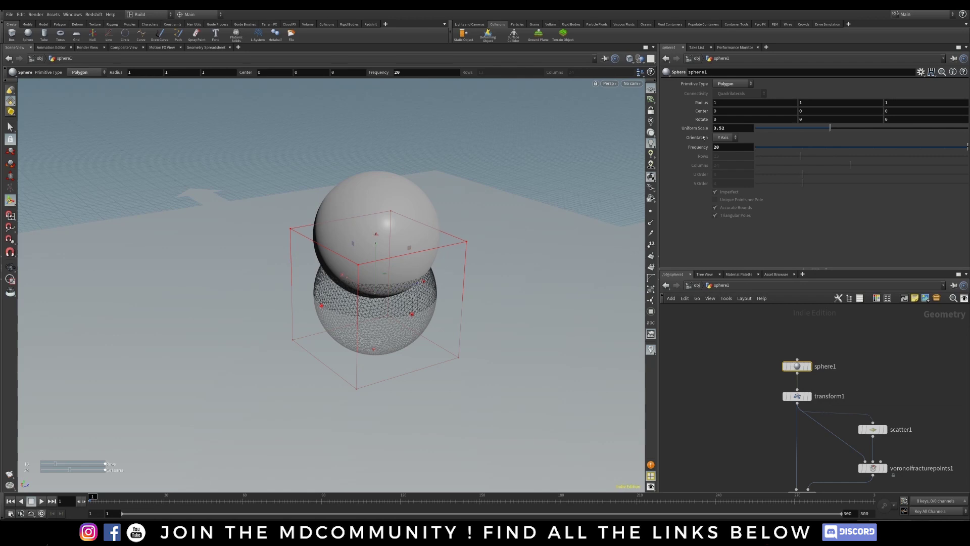
{"action": "type", "text": "2"}
{"action": "key", "text": "Return"}
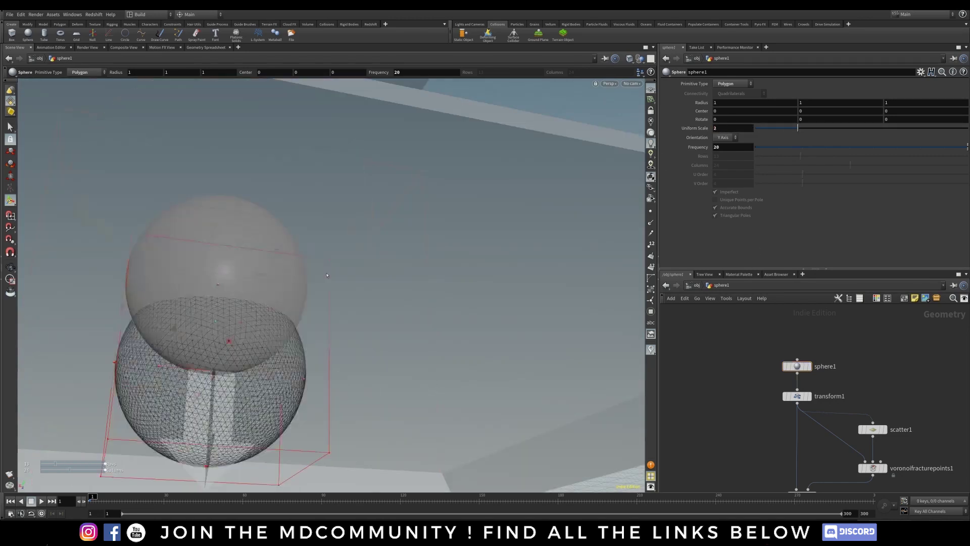
{"action": "left_click_drag", "start_coordinate": [301, 297], "coordinate": [373, 353], "text": "alt"}
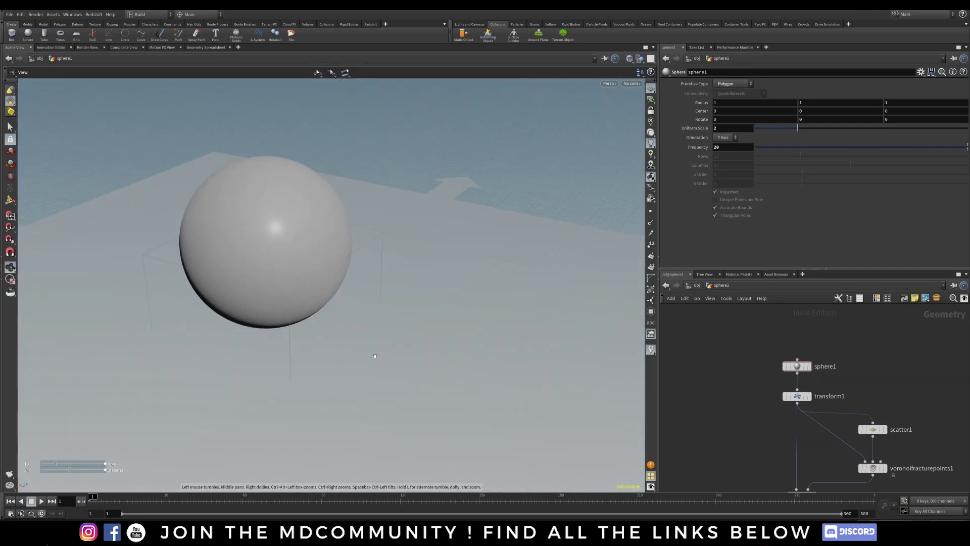
{"action": "middle_click_drag", "start_coordinate": [720, 418], "coordinate": [760, 357]}
Return to the object level and add a new Geometry node above groundplane_object1.
{"action": "left_click", "coordinate": [695, 285]}
{"action": "middle_click_drag", "start_coordinate": [738, 305], "coordinate": [846, 326]}
{"action": "left_click", "coordinate": [791, 354]}
{"action": "key", "text": "Tab"}
{"action": "type", "text": "geo"}
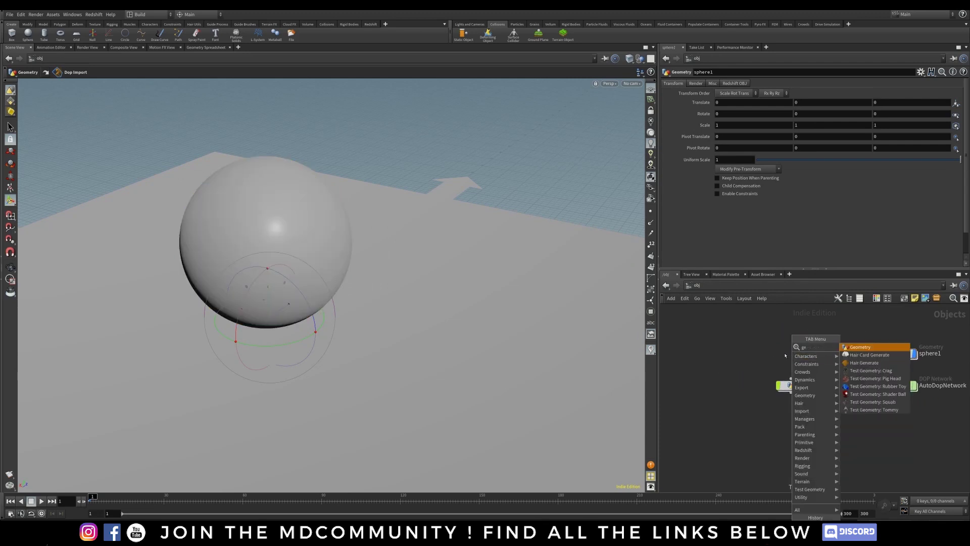
{"action": "left_click", "coordinate": [849, 347]}
{"action": "left_click", "coordinate": [791, 361]}
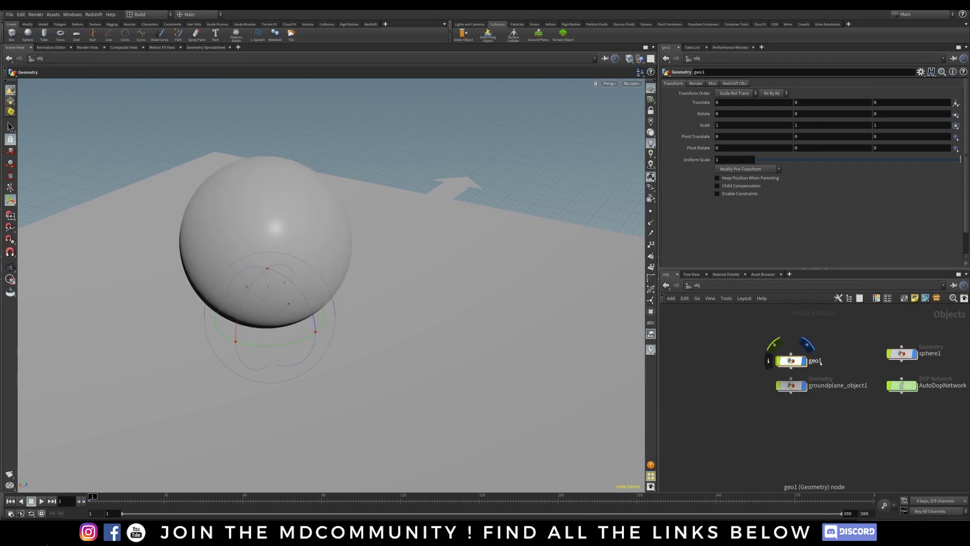
Rename the new geo1 object as bullet.
{"action": "double_click", "coordinate": [816, 360]}
{"action": "type", "text": "b"}
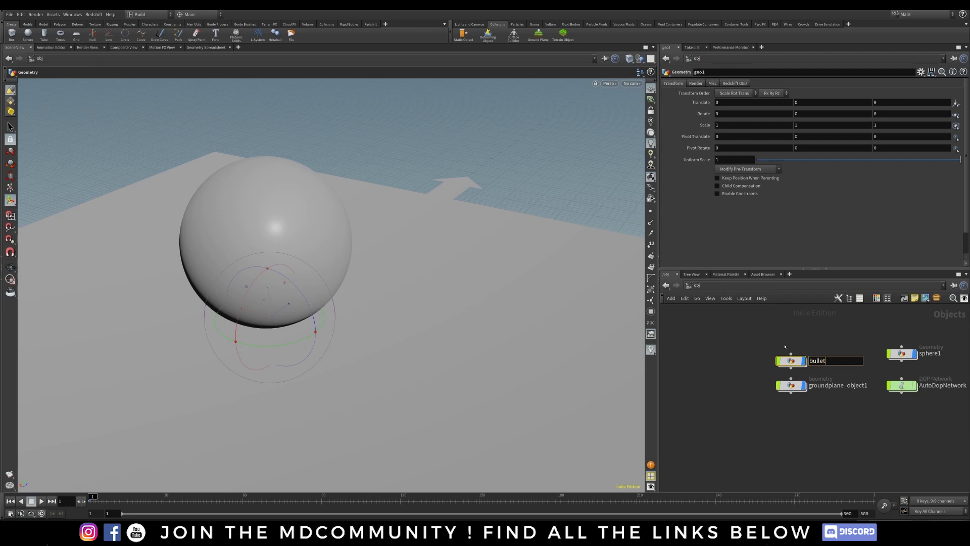
{"action": "type", "text": "ullet"}
{"action": "key", "text": "Return"}
Go inside the bullet object and add a Tube node to its network.
{"action": "double_click", "coordinate": [790, 360]}
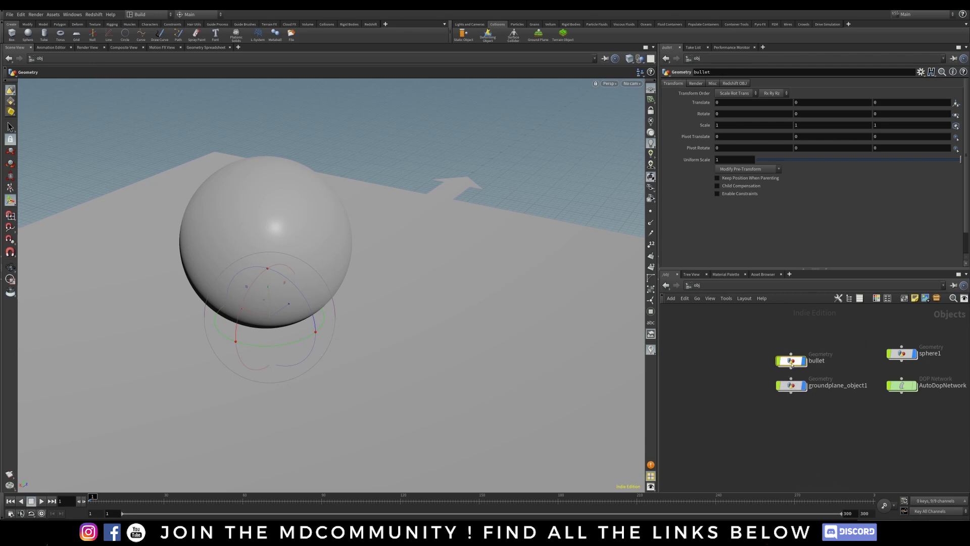
{"action": "key", "text": "Tab"}
{"action": "type", "text": "tube"}
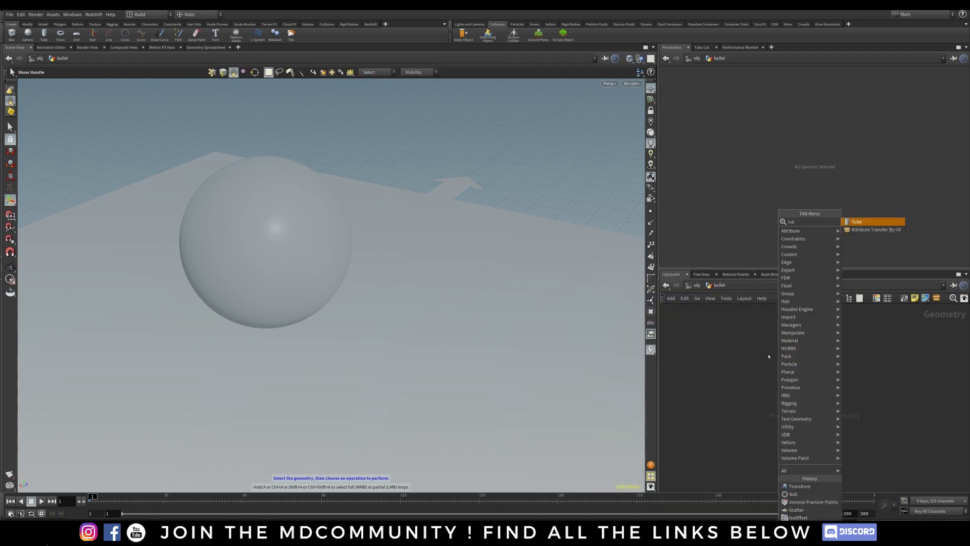
{"action": "left_click", "coordinate": [858, 223]}
{"action": "left_click", "coordinate": [779, 345]}
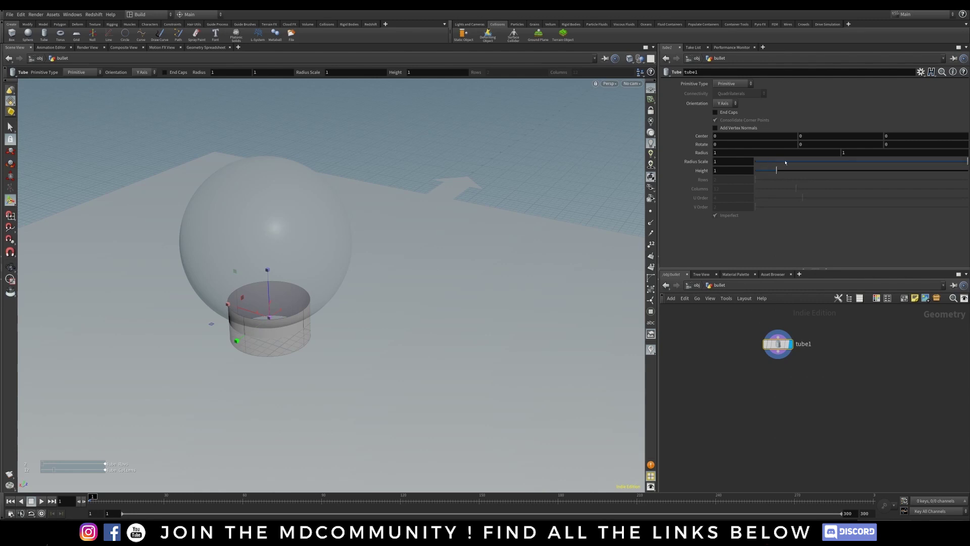
Enable the tube's End Caps and shrink it to Radius Scale 0.136 and Height 0.46, temporarily hiding the other objects.
{"action": "left_click_drag", "start_coordinate": [785, 161], "coordinate": [865, 164]}
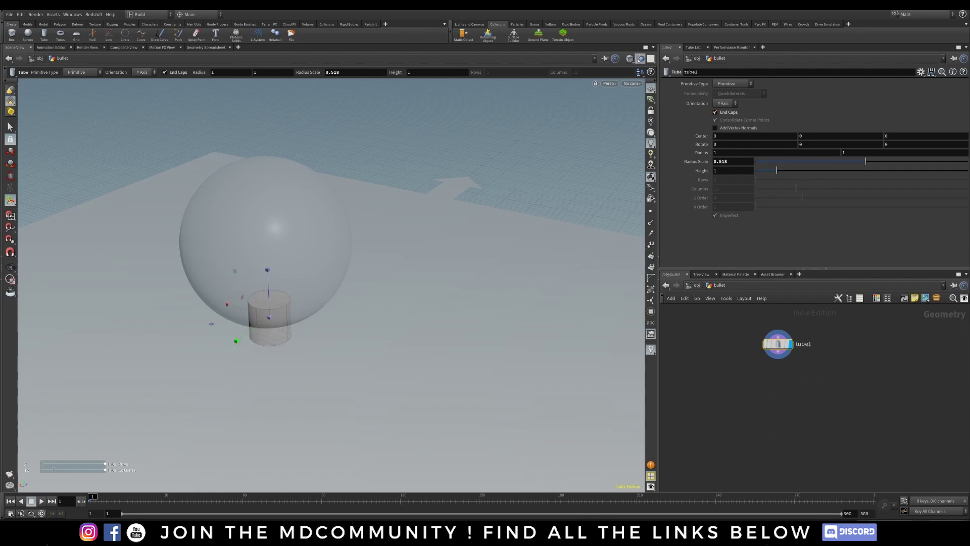
{"action": "left_click", "coordinate": [640, 58]}
{"action": "left_click", "coordinate": [663, 84]}
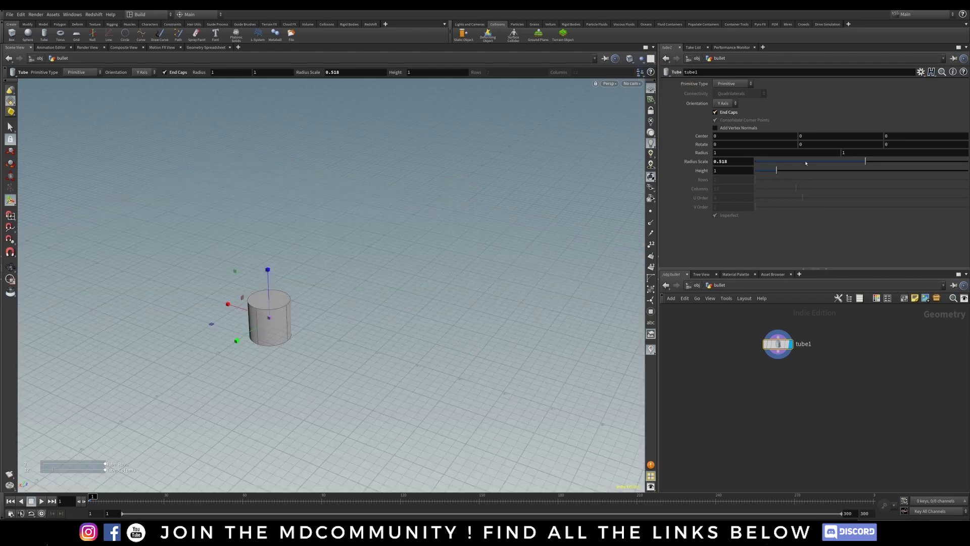
{"action": "left_click_drag", "start_coordinate": [803, 163], "coordinate": [765, 171]}
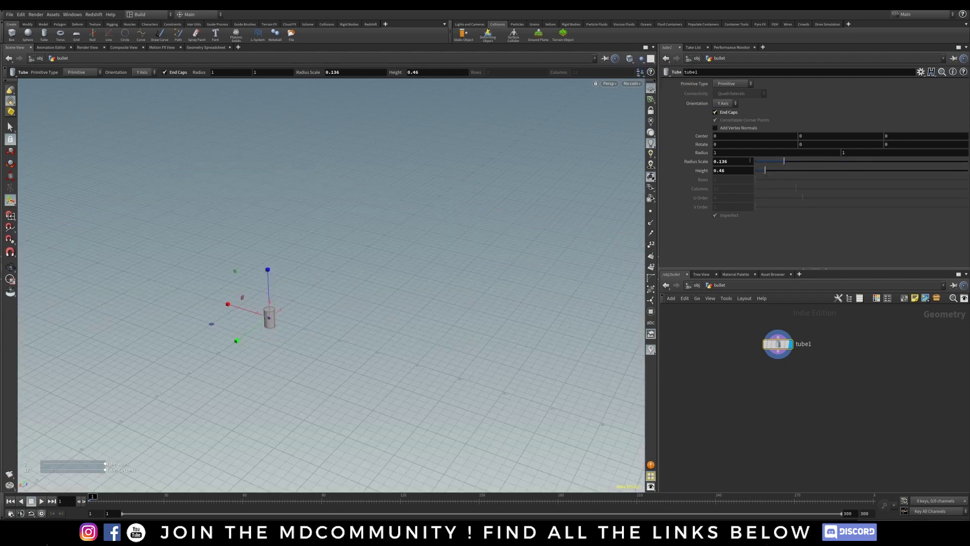
{"action": "left_click", "coordinate": [629, 58]}
{"action": "left_click", "coordinate": [657, 74]}
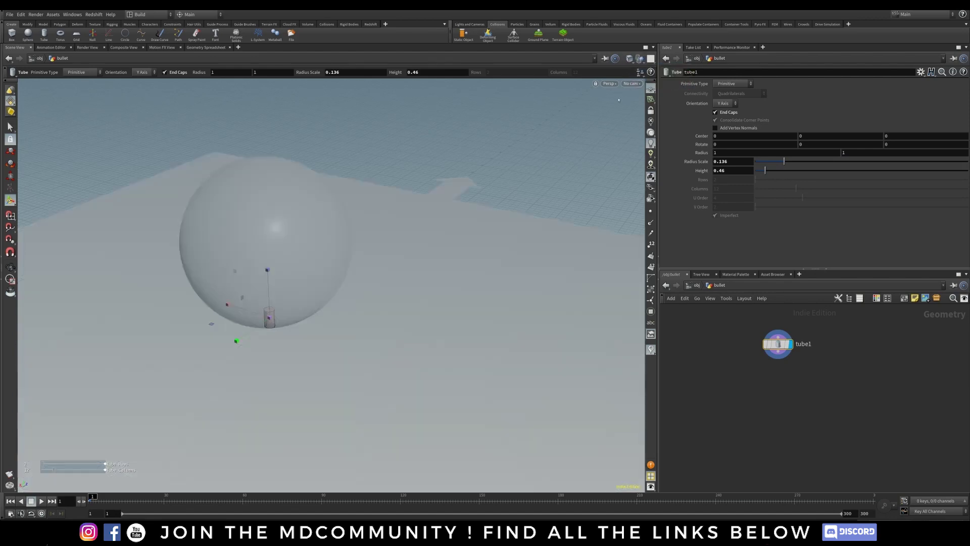
Compare the tube with the sphere and set its Radius Scale to 0.159 and Height to 0.96.
{"action": "left_click_drag", "start_coordinate": [314, 283], "coordinate": [356, 268], "text": "alt"}
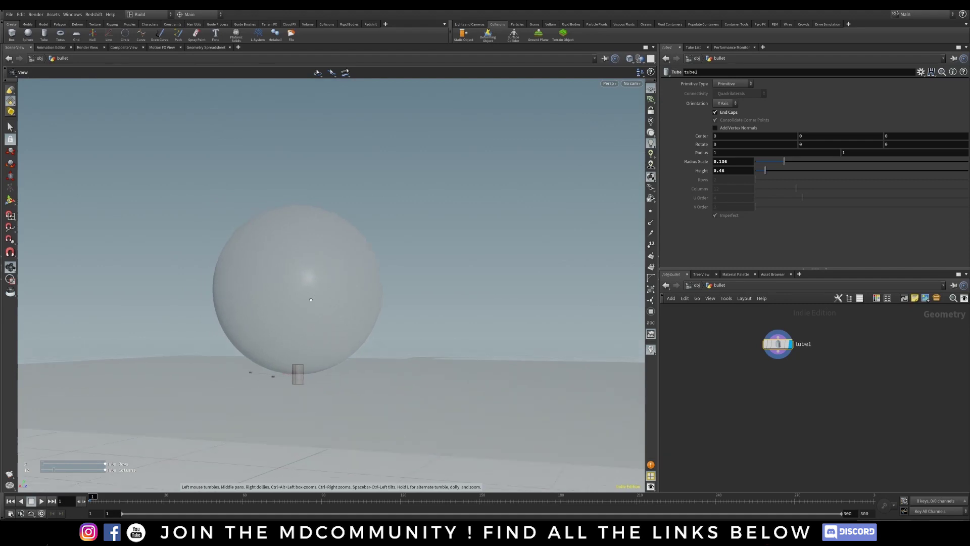
{"action": "left_click_drag", "start_coordinate": [764, 173], "coordinate": [791, 162]}
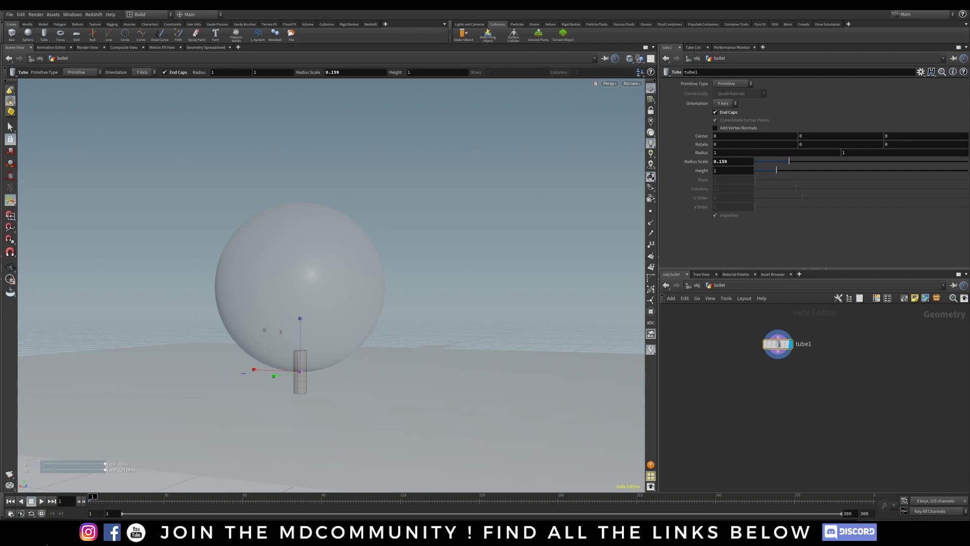
{"action": "left_click_drag", "start_coordinate": [778, 344], "coordinate": [759, 335]}
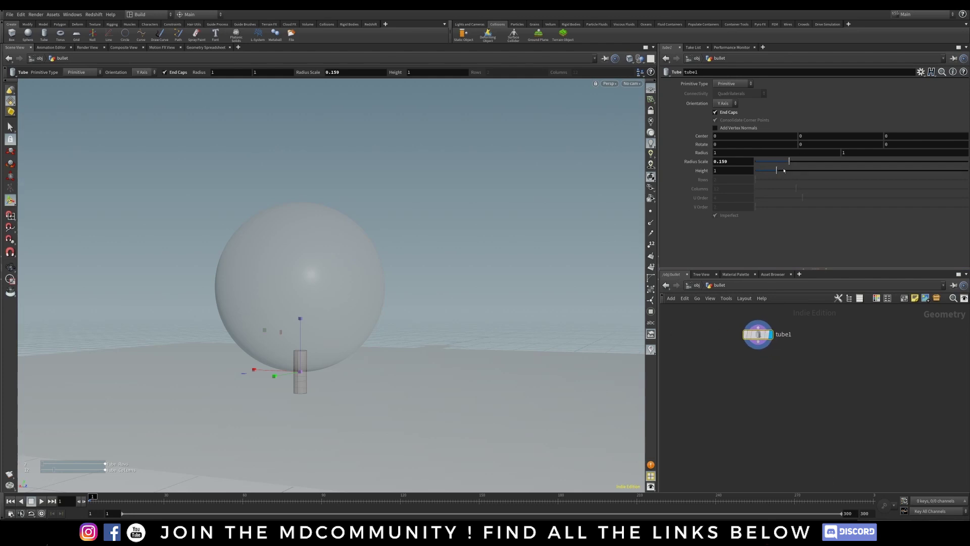
{"action": "left_click_drag", "start_coordinate": [780, 173], "coordinate": [778, 173]}
Connect a PolyBevel node to tube1's output and display its result.
{"action": "left_click", "coordinate": [758, 348]}
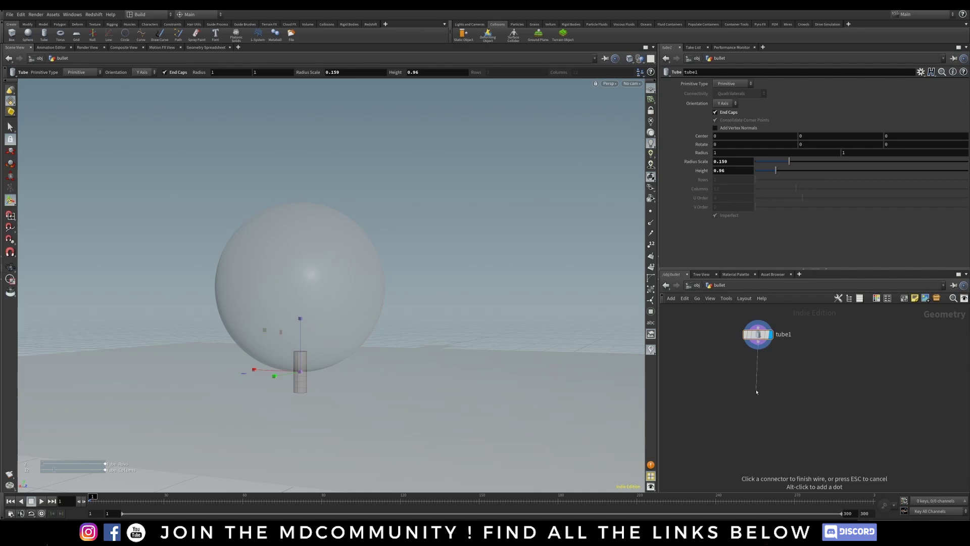
{"action": "key", "text": "Tab"}
{"action": "type", "text": "bev"}
{"action": "key", "text": "Return"}
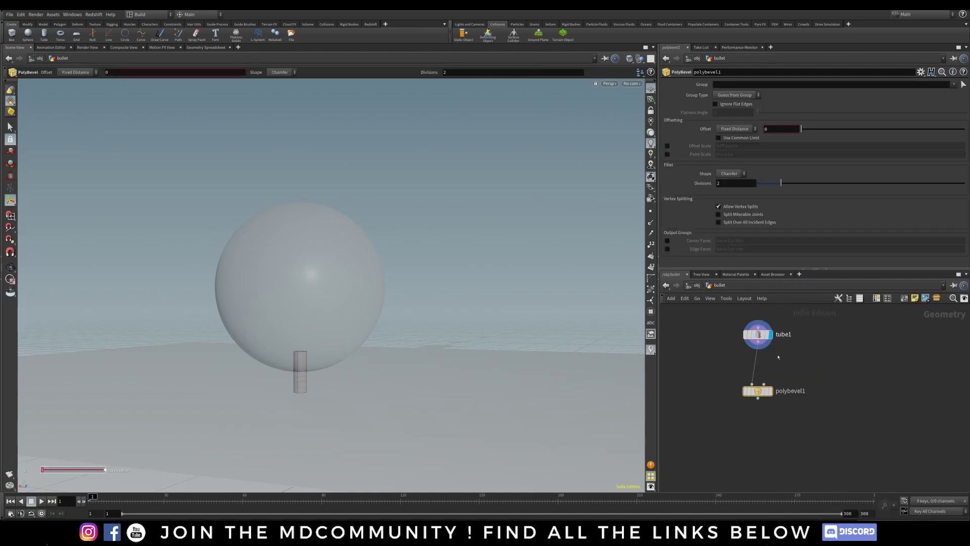
{"action": "left_click_drag", "start_coordinate": [771, 395], "coordinate": [771, 384]}
{"action": "left_click", "coordinate": [771, 382]}
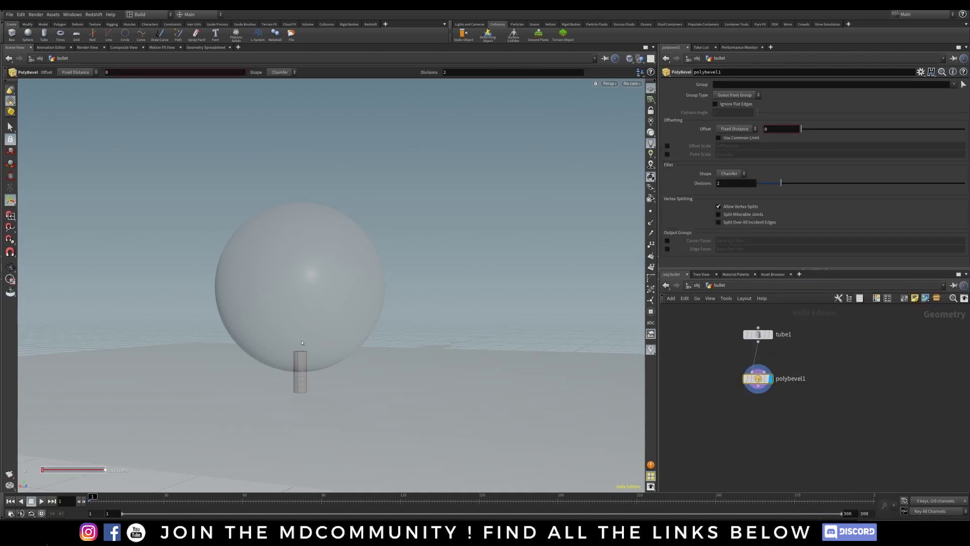
Set the PolyBevel's Offset to 0.381 and change tube1's Primitive Type to Polygon.
{"action": "left_click_drag", "start_coordinate": [800, 129], "coordinate": [863, 129]}
{"action": "left_click", "coordinate": [763, 334]}
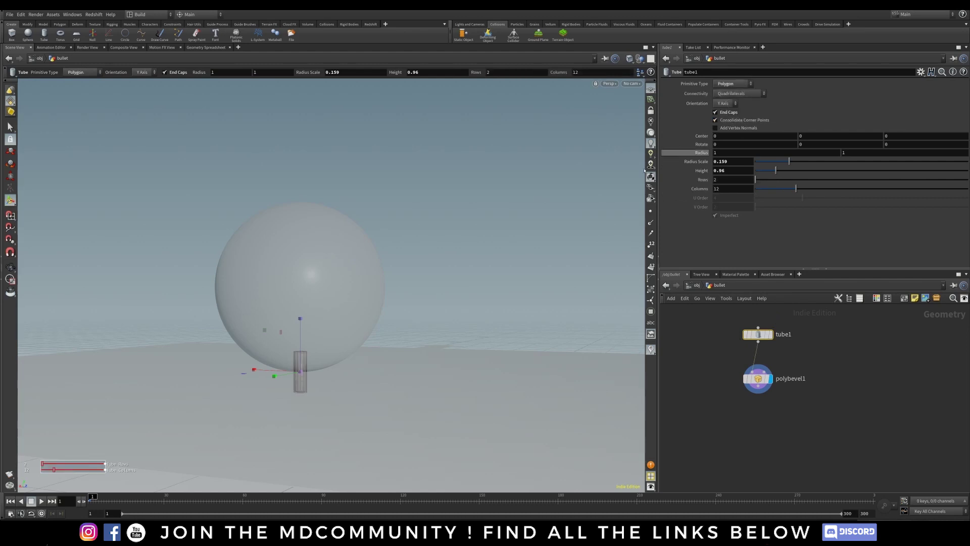
{"action": "right_click_drag", "start_coordinate": [258, 384], "coordinate": [369, 331], "text": "alt"}
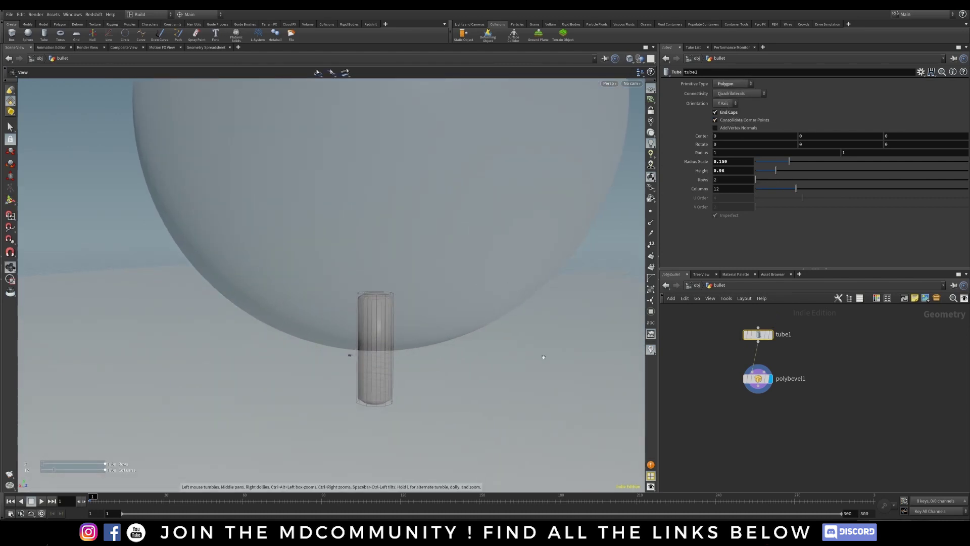
Set polybevel1's Offset to 0.084 and check the bevelled tube beside the sphere.
{"action": "left_click", "coordinate": [758, 378]}
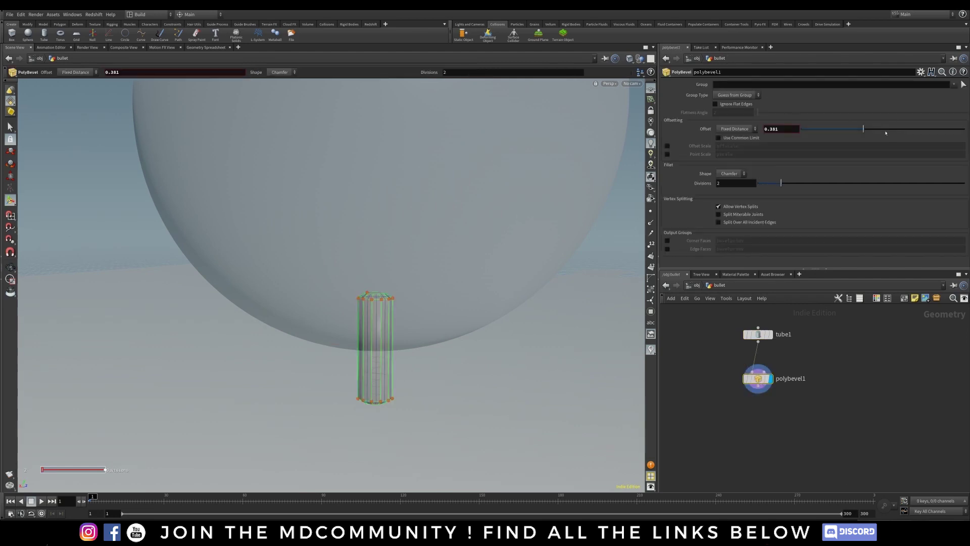
{"action": "left_click_drag", "start_coordinate": [865, 131], "coordinate": [822, 139]}
{"action": "mouse_move", "coordinate": [331, 392]}
{"action": "left_mouse_down", "text": "alt"}
{"action": "mouse_move", "coordinate": [366, 323]}
{"action": "mouse_move", "coordinate": [320, 389]}
{"action": "left_mouse_up", "text": "alt"}
{"action": "right_click_drag", "start_coordinate": [320, 389], "coordinate": [374, 392], "text": "alt"}
{"action": "key", "text": "Return"}
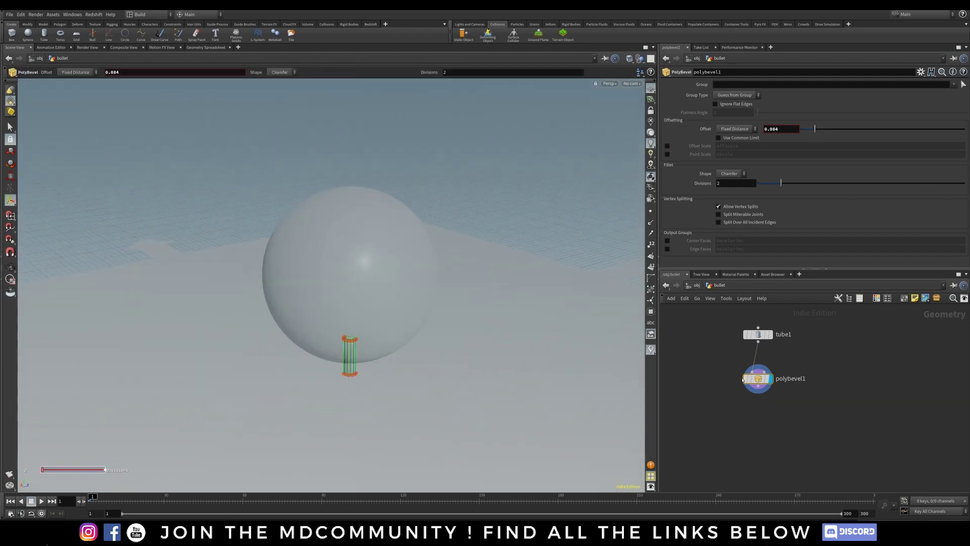
Append a Transform node below polybevel1 and set its Y translation to 4.
{"action": "key", "text": "Tab"}
{"action": "type", "text": "trans"}
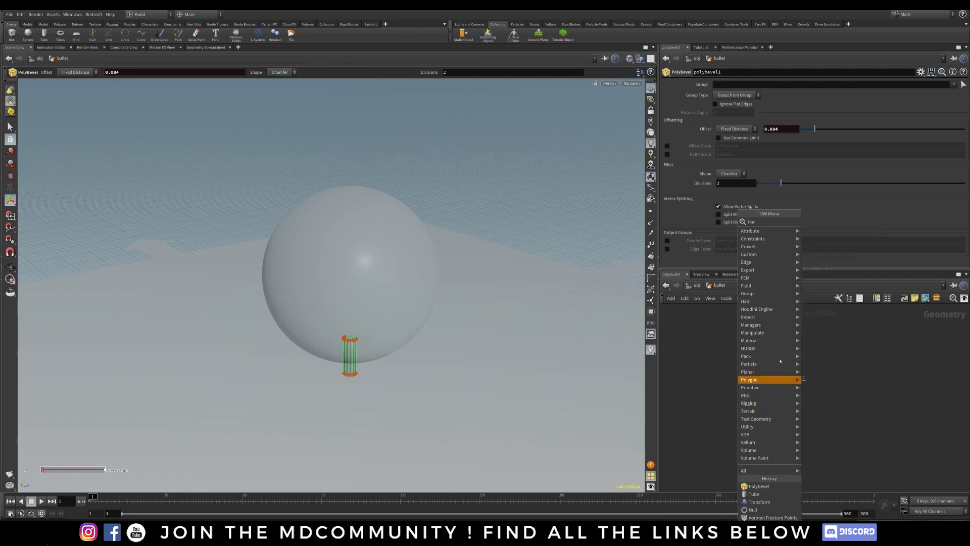
{"action": "left_click", "coordinate": [837, 223]}
{"action": "left_click", "coordinate": [757, 415]}
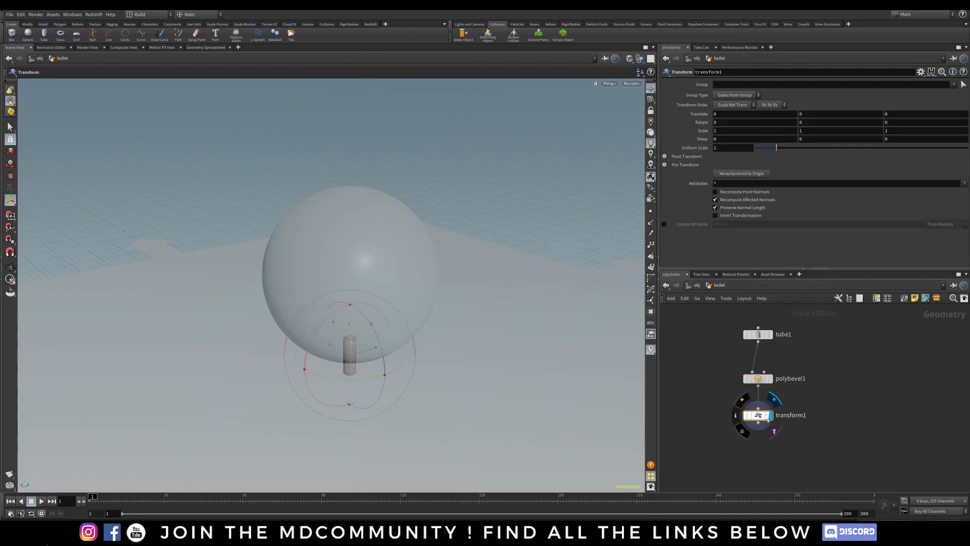
{"action": "double_click", "coordinate": [818, 114]}
{"action": "type", "text": "4"}
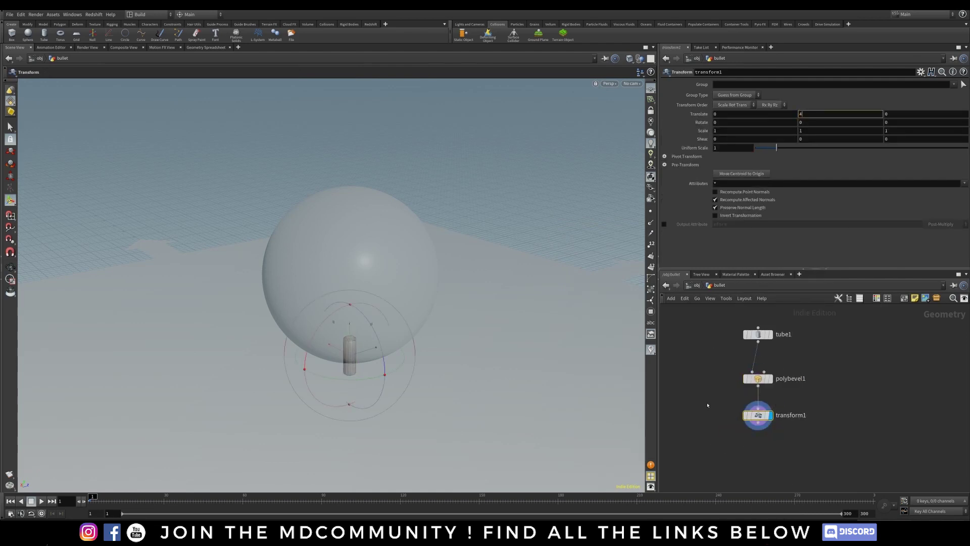
{"action": "left_click", "coordinate": [677, 376]}
Set transform1's Y translation to 10 and check the tube's height above the sphere.
{"action": "double_click", "coordinate": [819, 115]}
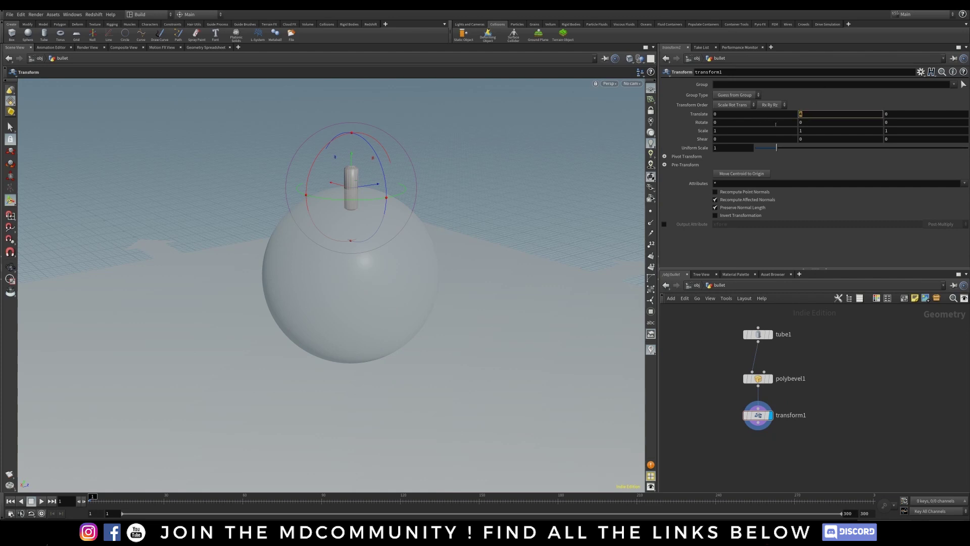
{"action": "key", "text": "Return"}
{"action": "scroll", "coordinate": [299, 281], "scroll_direction": "down", "scroll_amount": 8}
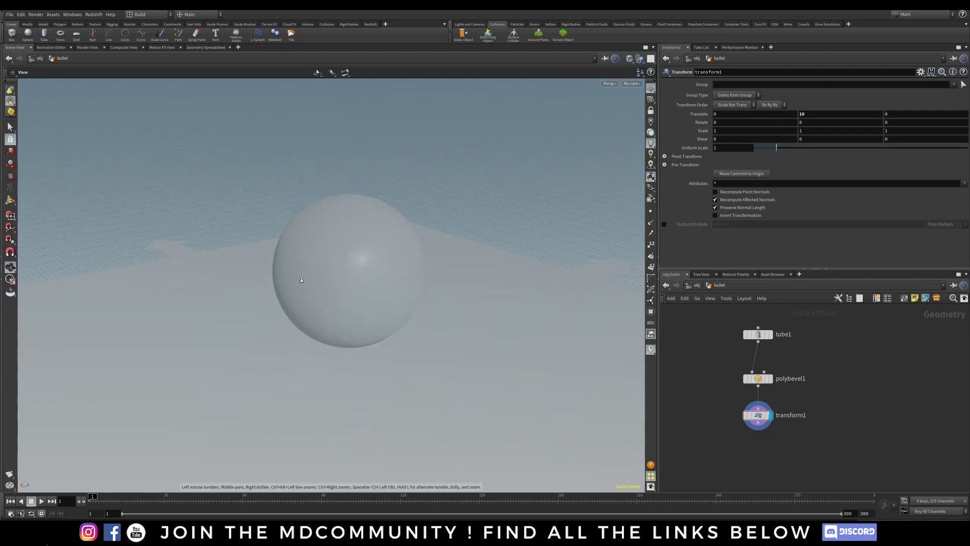
{"action": "middle_click_drag", "start_coordinate": [364, 299], "coordinate": [334, 336], "text": "alt"}
{"action": "left_click_drag", "start_coordinate": [334, 336], "coordinate": [338, 305], "text": "alt"}
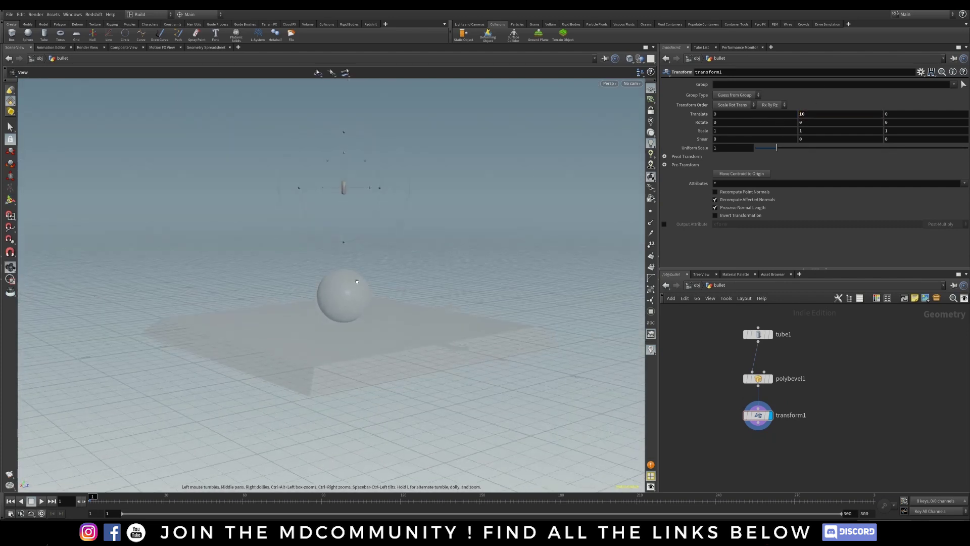
Append a Null node below transform1 and rename it as bullet.
{"action": "left_click", "coordinate": [758, 422]}
{"action": "key", "text": "Tab"}
{"action": "type", "text": "null"}
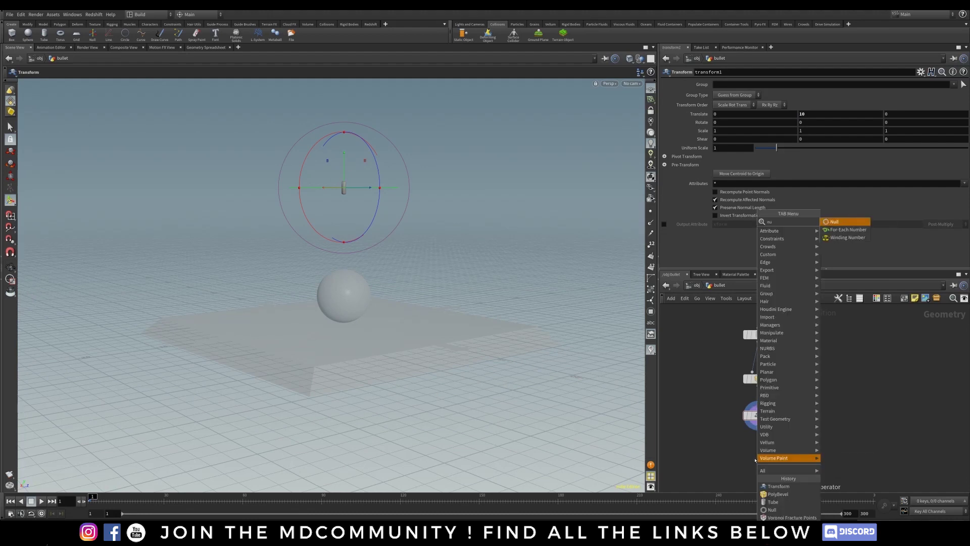
{"action": "key", "text": "Return"}
{"action": "left_click", "coordinate": [757, 459]}
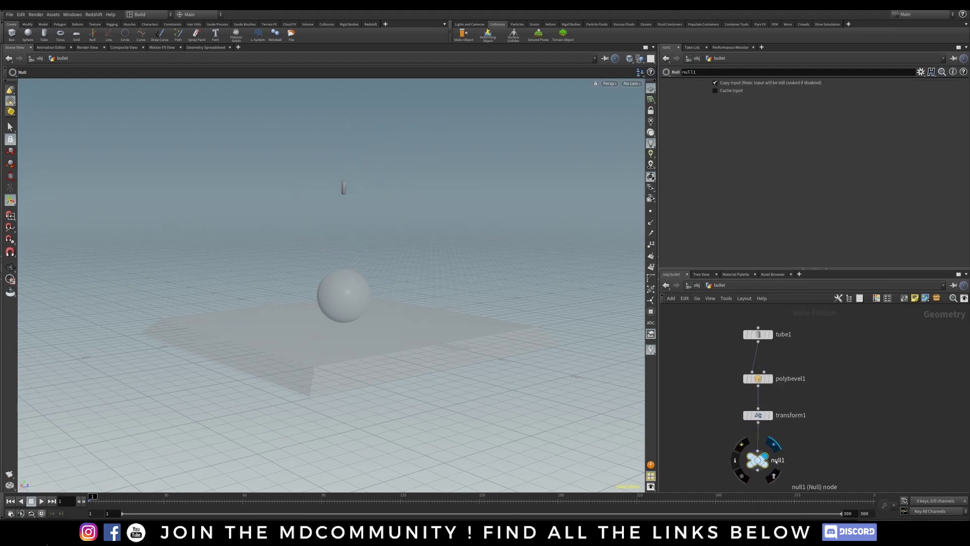
{"action": "double_click", "coordinate": [777, 460]}
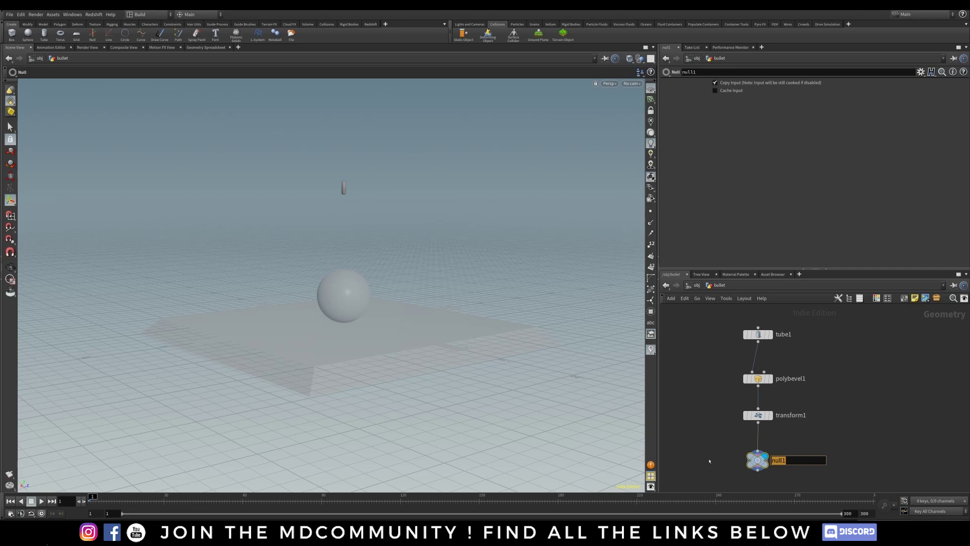
{"action": "type", "text": "bu"}
{"action": "key", "text": "Return"}
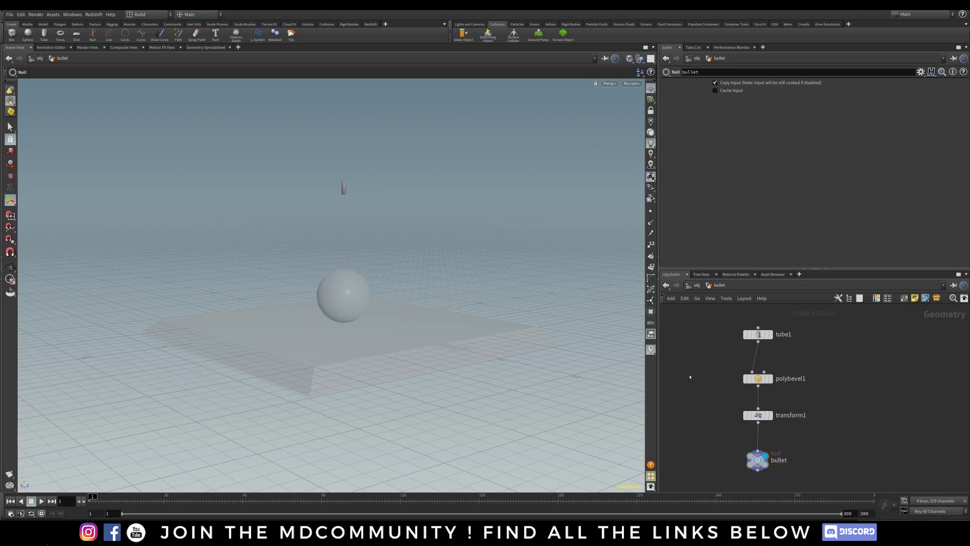
Return to the object level, tidy the node positions and convert the bullet object to RBD Objects.
{"action": "key", "text": "u"}
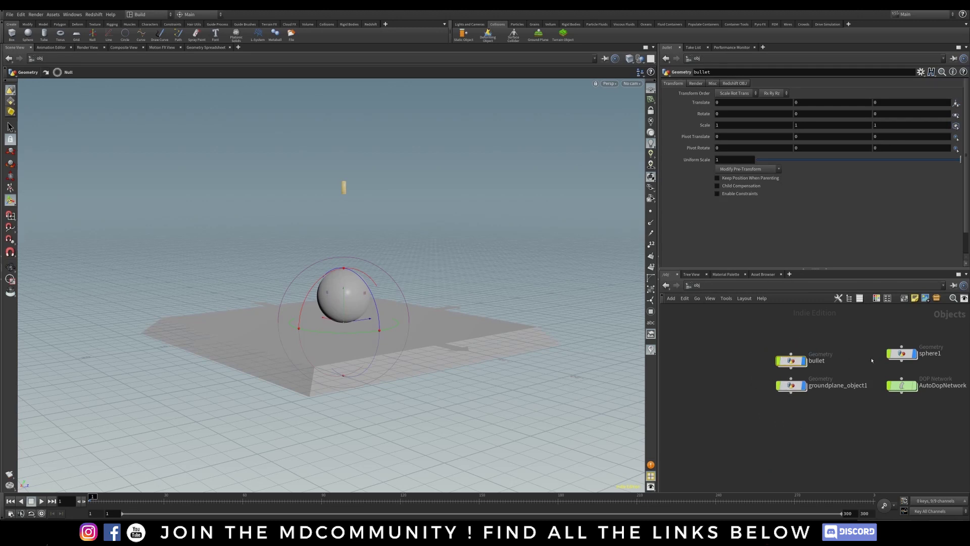
{"action": "left_click_drag", "start_coordinate": [890, 360], "coordinate": [891, 391]}
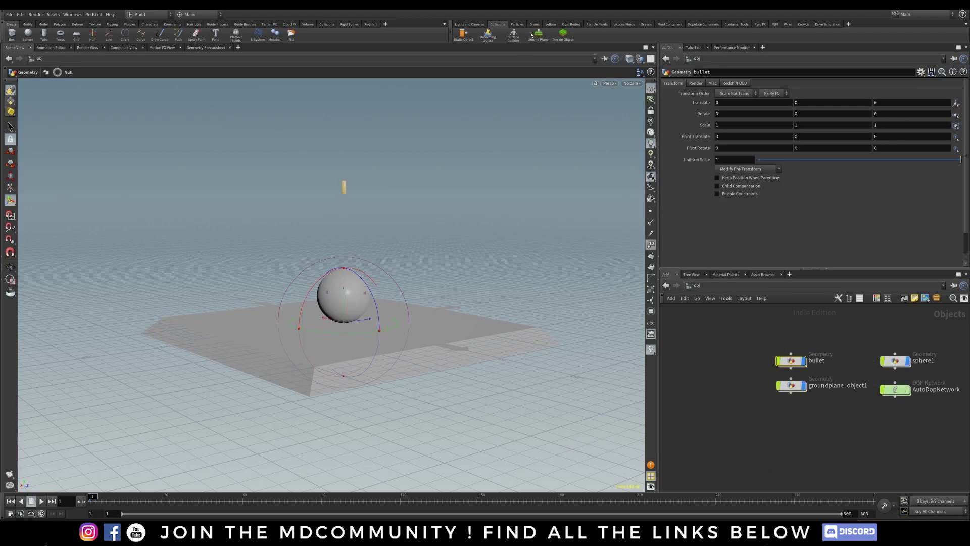
{"action": "left_click", "coordinate": [571, 24]}
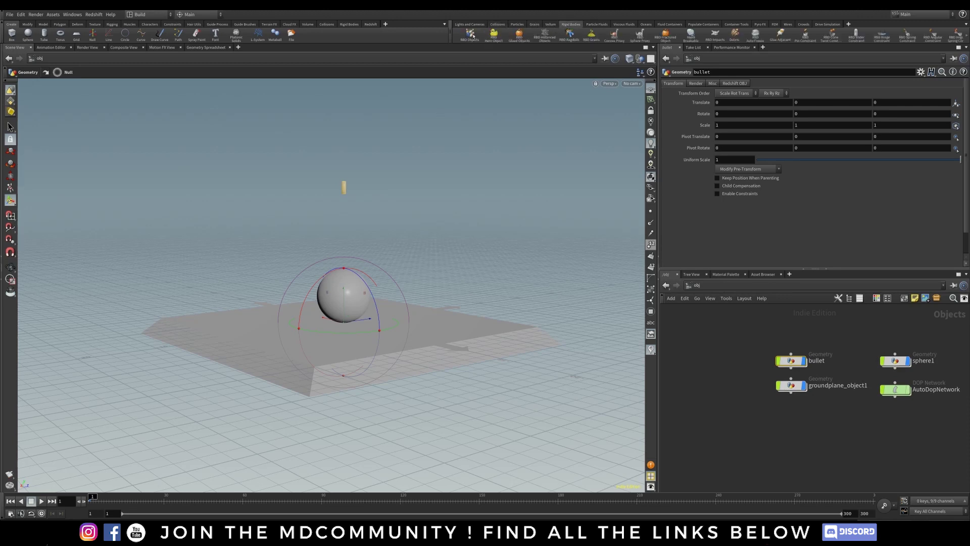
{"action": "left_click", "coordinate": [470, 35]}
Open AutoDopNetwork, lay out its nodes and inspect the settings of the bullet and sphere1 packed objects.
{"action": "double_click", "coordinate": [896, 389]}
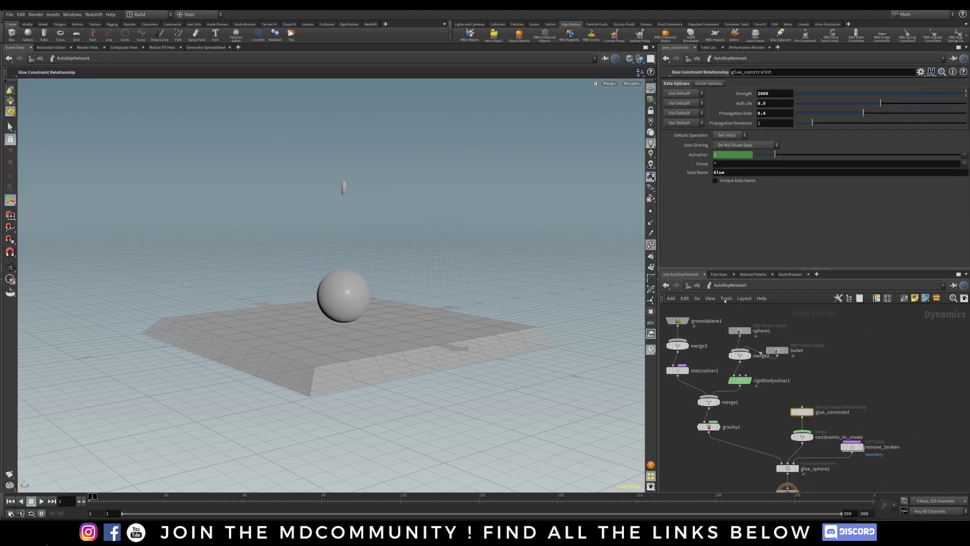
{"action": "key", "text": "l"}
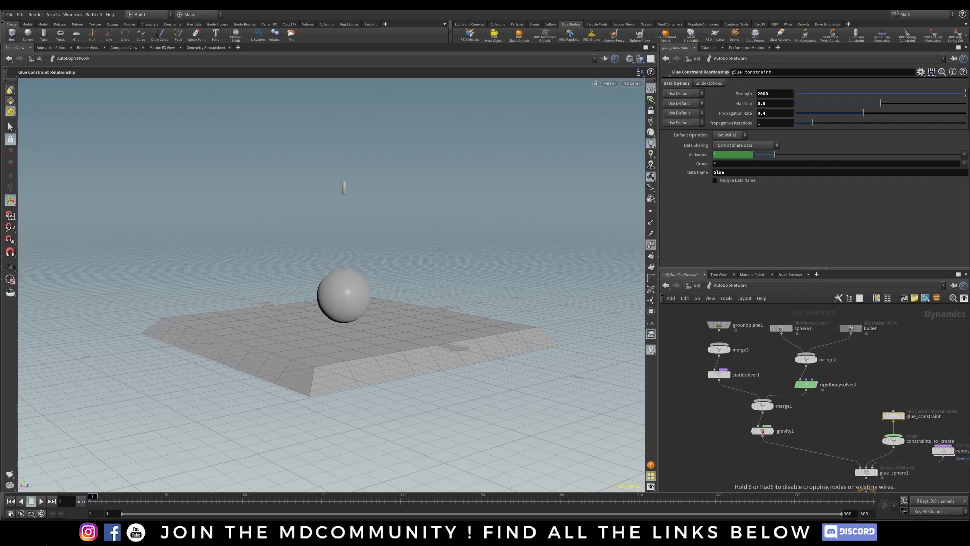
{"action": "left_click", "coordinate": [858, 328]}
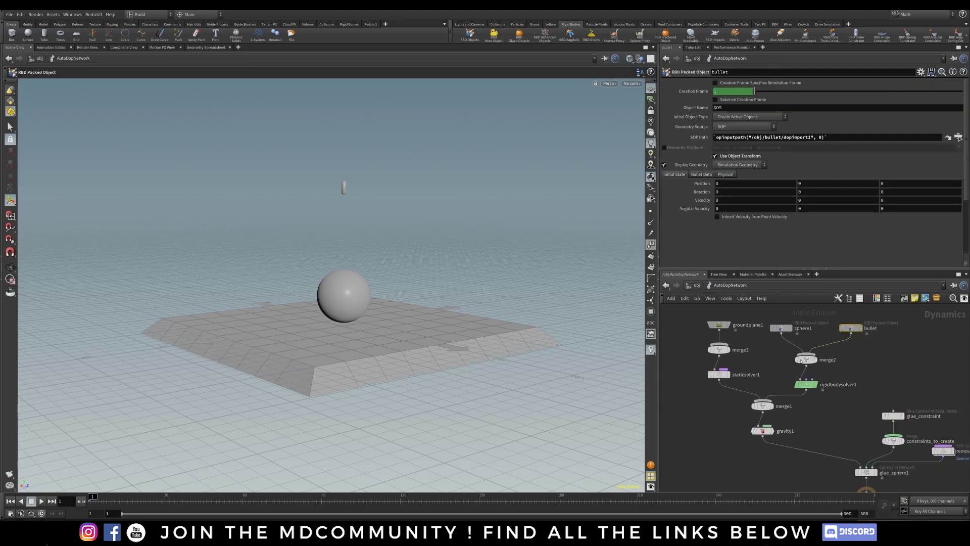
{"action": "left_click", "coordinate": [780, 328]}
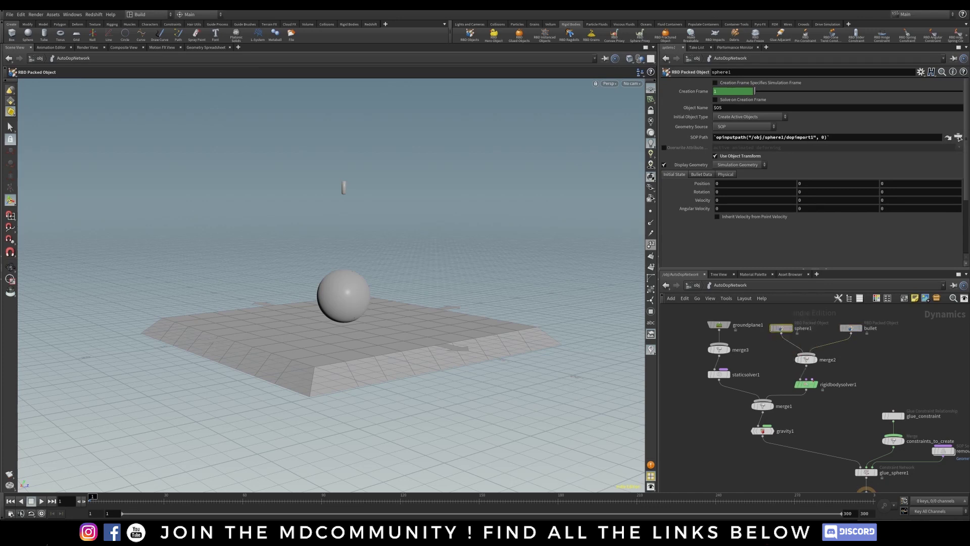
Inspect the rigid body solver and bullet nodes, and play the simulation.
{"action": "left_click_drag", "start_coordinate": [806, 384], "coordinate": [806, 386]}
{"action": "left_click", "coordinate": [806, 386]}
{"action": "middle_click_drag", "start_coordinate": [891, 357], "coordinate": [848, 379]}
{"action": "left_click_drag", "start_coordinate": [872, 335], "coordinate": [816, 353]}
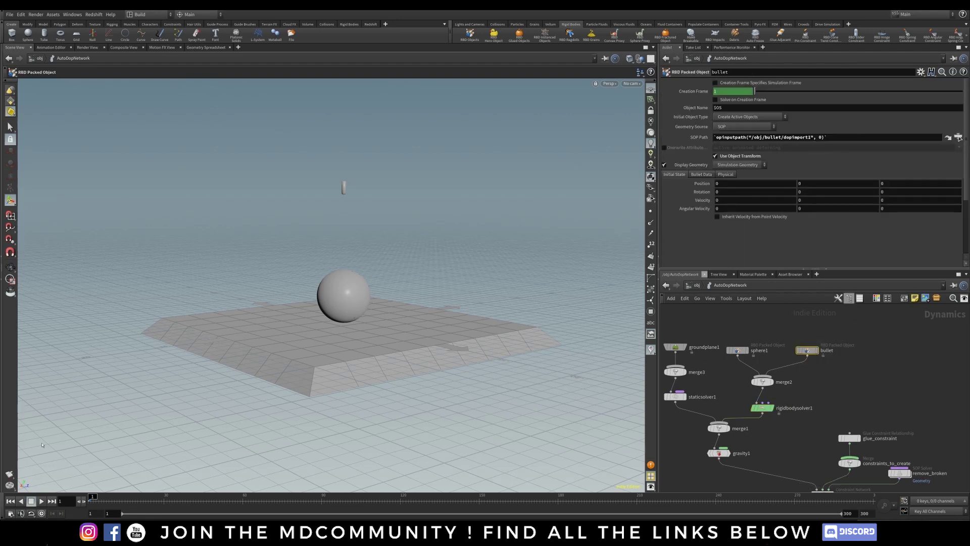
{"action": "left_click", "coordinate": [42, 501]}
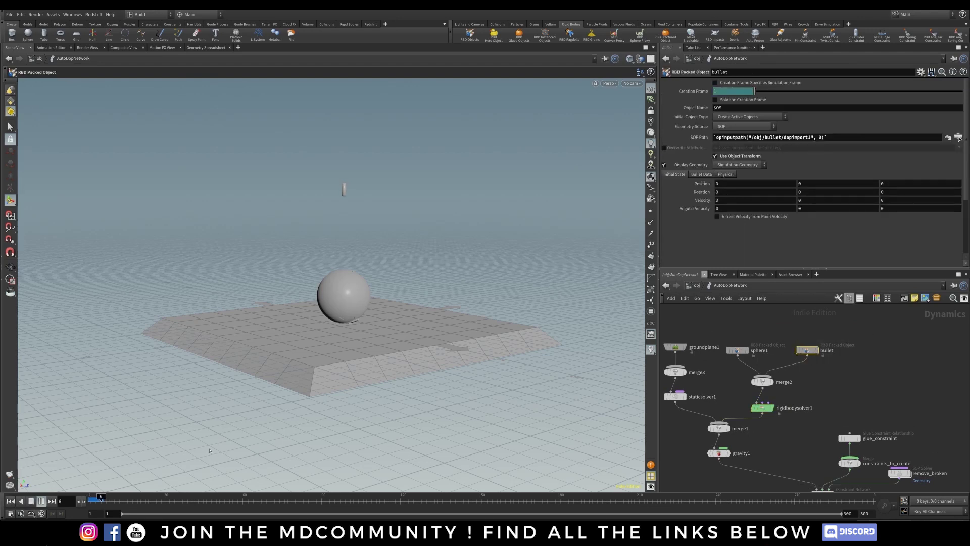
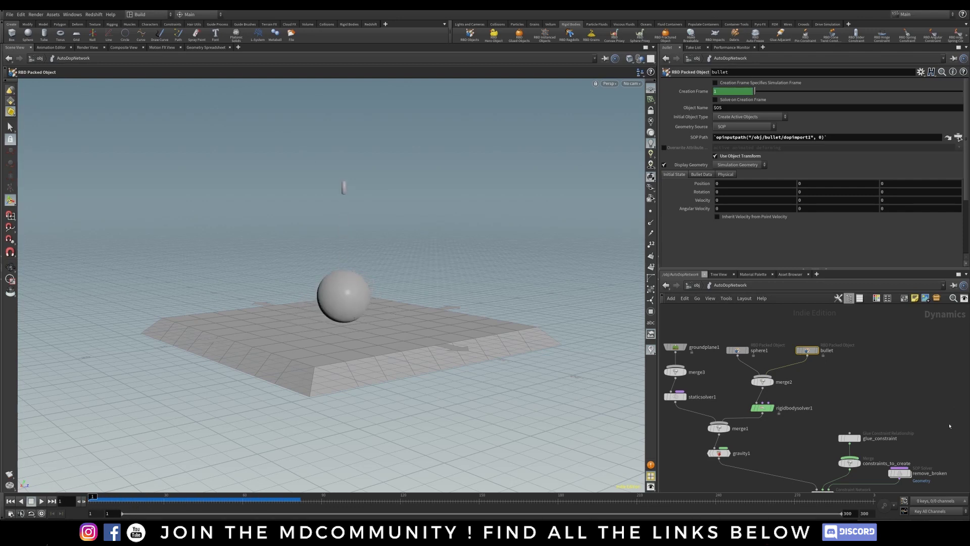
Return to the object level, align the four object nodes in a tidy grid and scrub the simulation to frame 26.
{"action": "middle_click_drag", "start_coordinate": [780, 453], "coordinate": [811, 427]}
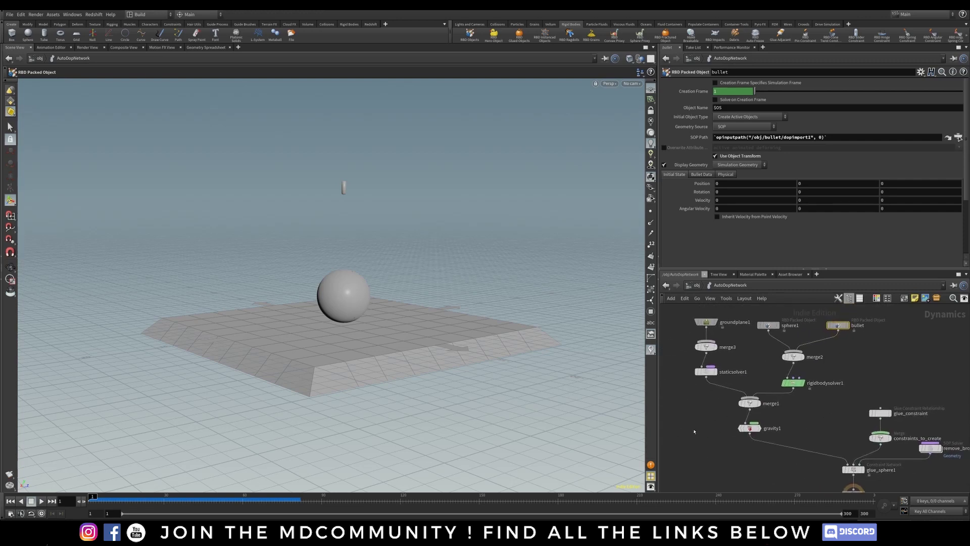
{"action": "key", "text": "u"}
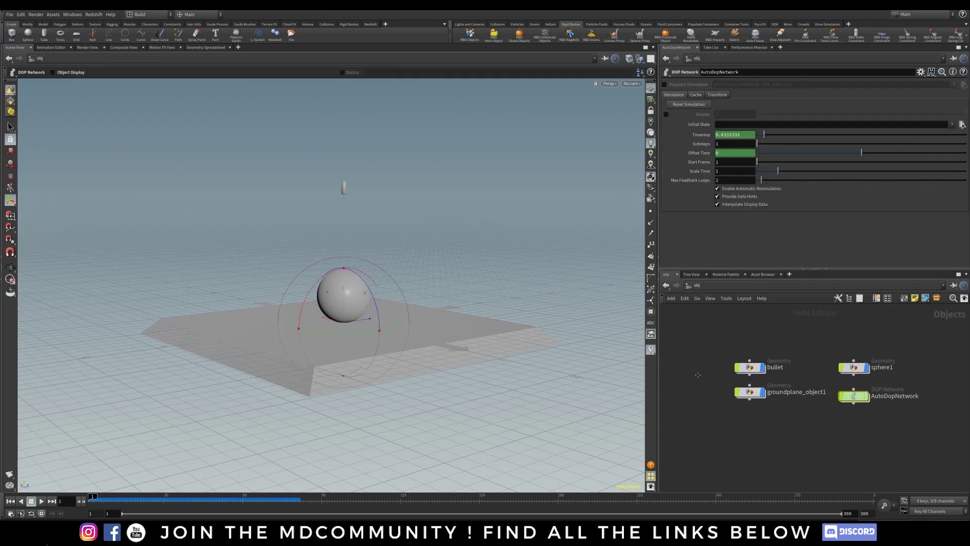
{"action": "middle_click_drag", "start_coordinate": [698, 375], "coordinate": [695, 376]}
{"action": "left_click_drag", "start_coordinate": [853, 369], "coordinate": [852, 400]}
{"action": "left_click_drag", "start_coordinate": [748, 393], "coordinate": [748, 401]}
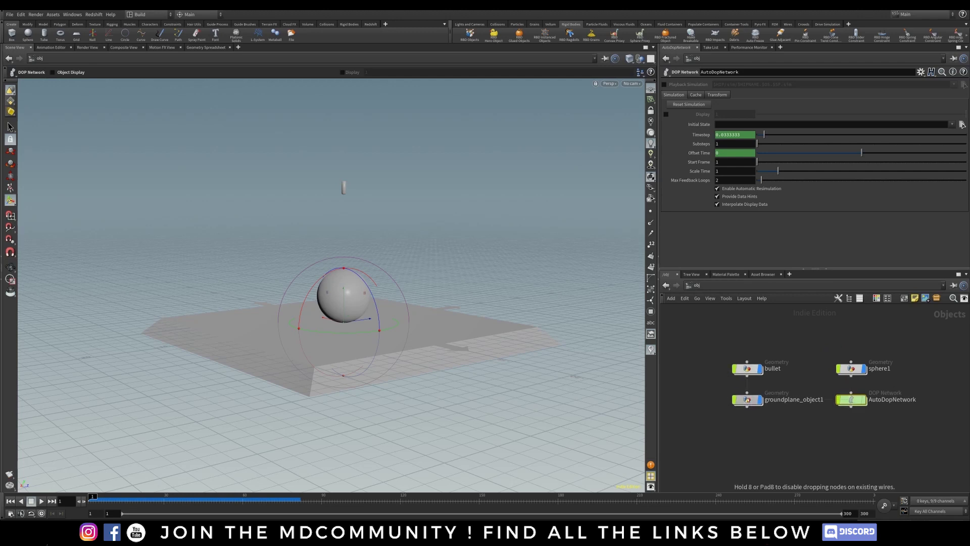
{"action": "left_click", "coordinate": [791, 451]}
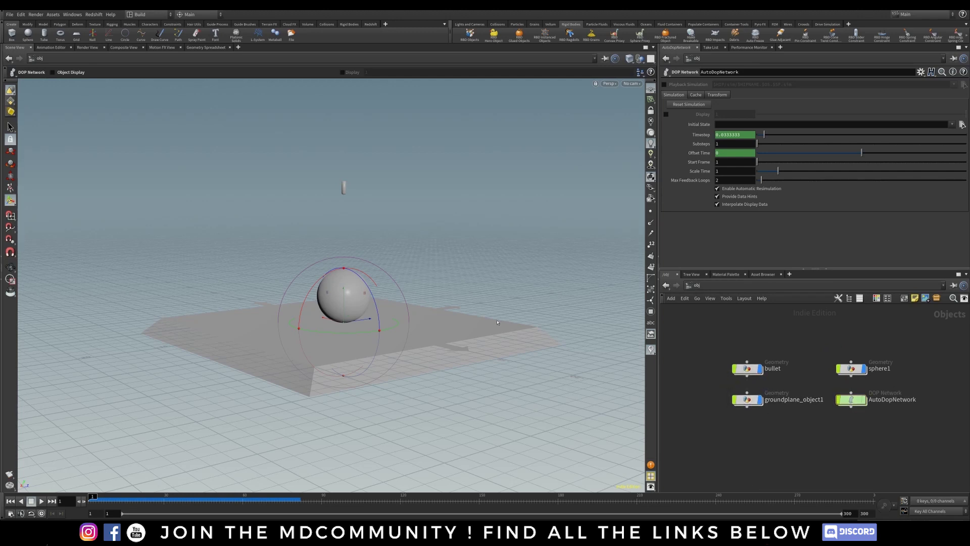
{"action": "left_click_drag", "start_coordinate": [97, 492], "coordinate": [153, 500]}
Open AutoDopNetwork and set the Y force of gravity1 to 0.
{"action": "mouse_move", "coordinate": [835, 383]}
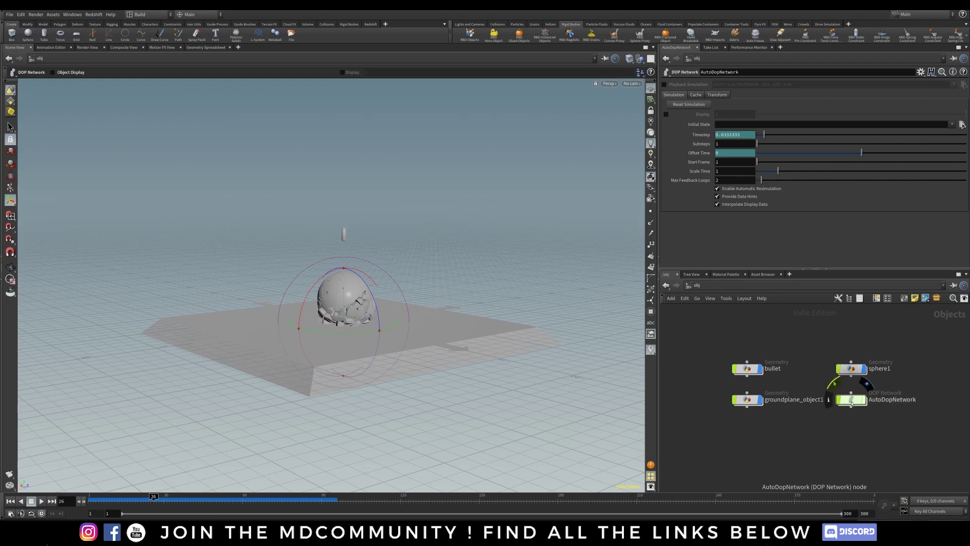
{"action": "double_click", "coordinate": [854, 400]}
{"action": "middle_click_drag", "start_coordinate": [890, 382], "coordinate": [868, 346]}
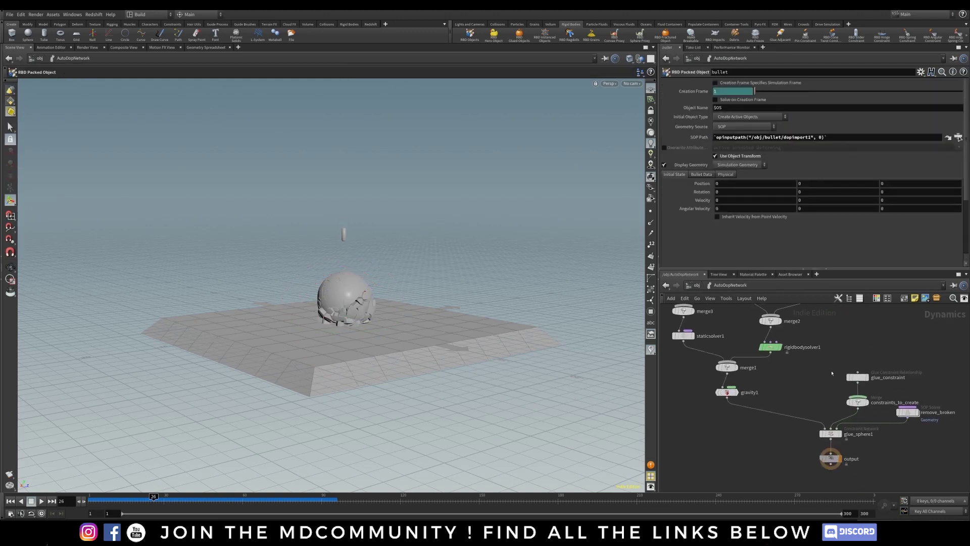
{"action": "mouse_move", "coordinate": [806, 382]}
{"action": "right_mouse_down"}
{"action": "mouse_move", "coordinate": [827, 387]}
{"action": "mouse_move", "coordinate": [791, 394]}
{"action": "right_mouse_up"}
{"action": "middle_click_drag", "start_coordinate": [802, 387], "coordinate": [788, 394]}
{"action": "scroll", "coordinate": [789, 393], "scroll_direction": "up", "scroll_amount": 3}
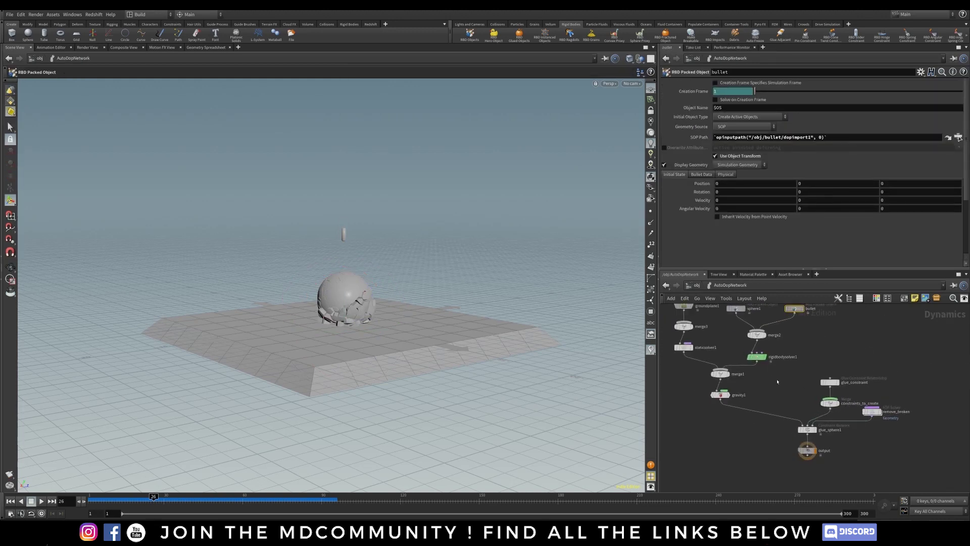
{"action": "left_click", "coordinate": [720, 394]}
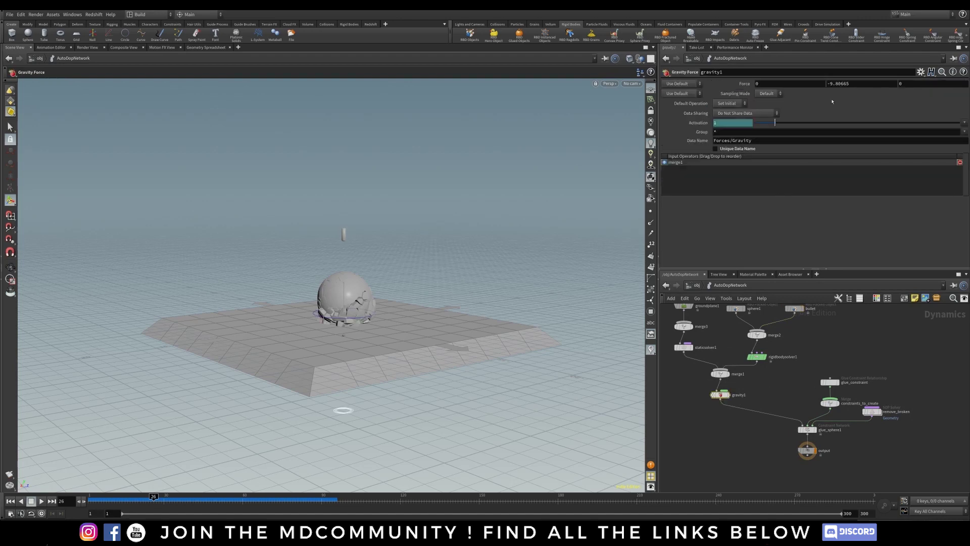
{"action": "double_click", "coordinate": [859, 83]}
{"action": "type", "text": "0"}
{"action": "key", "text": "Return"}
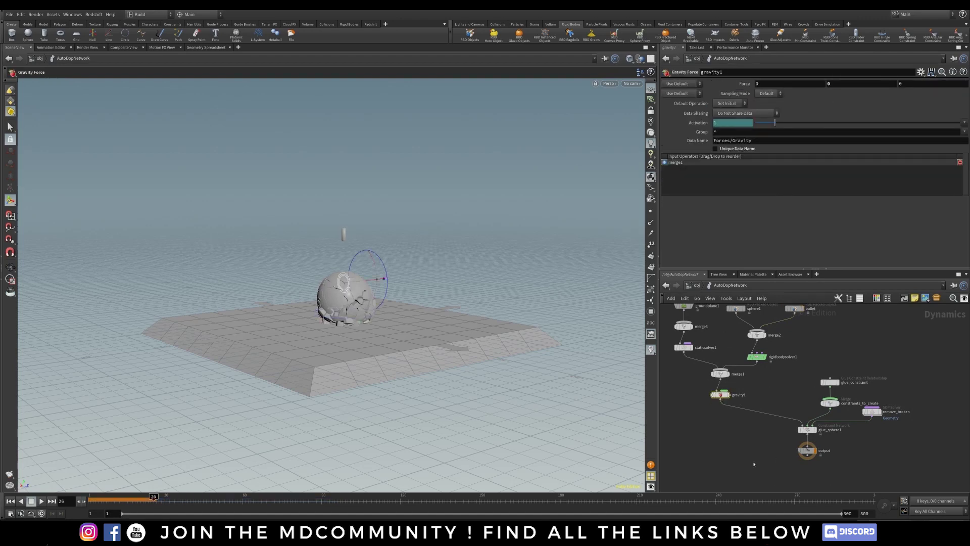
Play the simulation from the first frame to check the motion without gravity, stopping at frame 40.
{"action": "left_click", "coordinate": [10, 501]}
{"action": "left_click", "coordinate": [41, 500]}
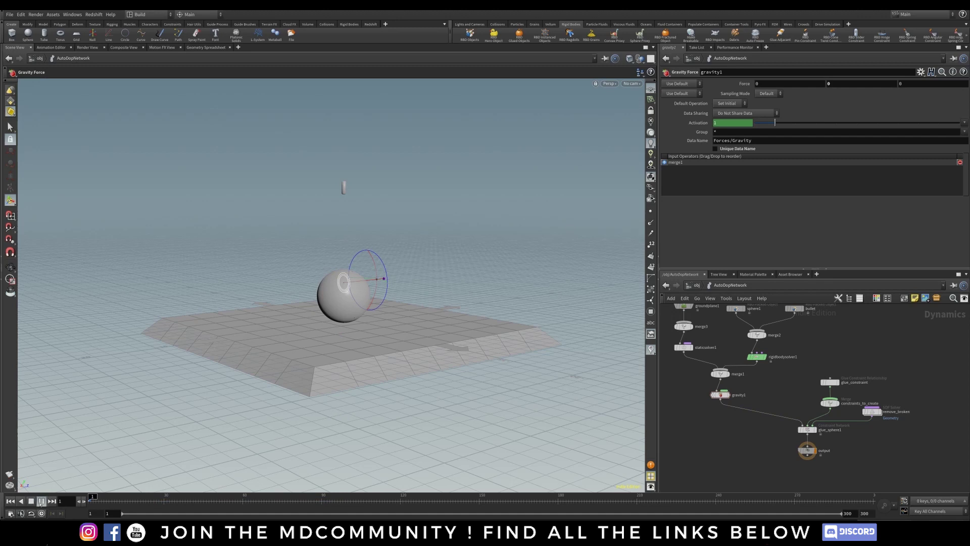
{"action": "left_click", "coordinate": [42, 500]}
Set the Y component of the bullet packed object's initial velocity to -20.
{"action": "middle_click_drag", "start_coordinate": [814, 350], "coordinate": [834, 381]}
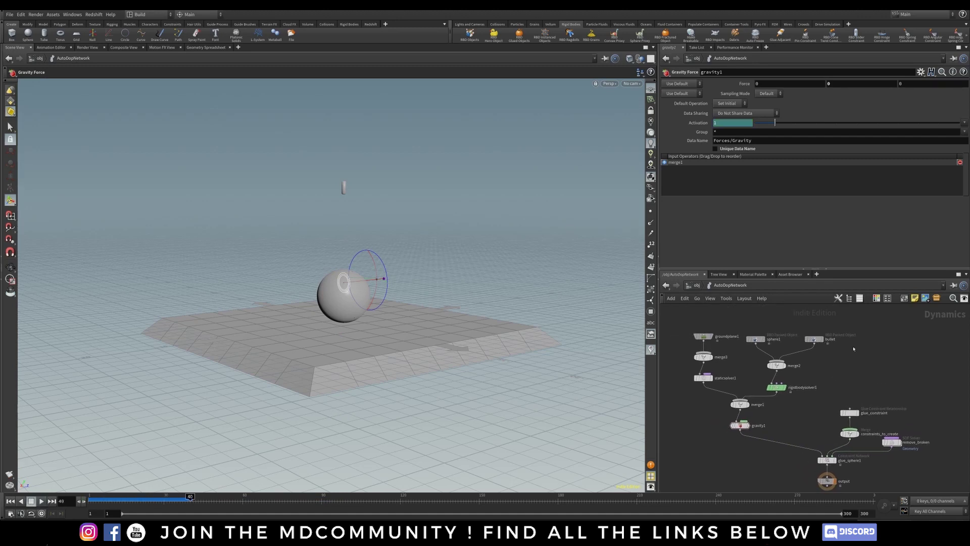
{"action": "left_click_drag", "start_coordinate": [888, 324], "coordinate": [803, 356]}
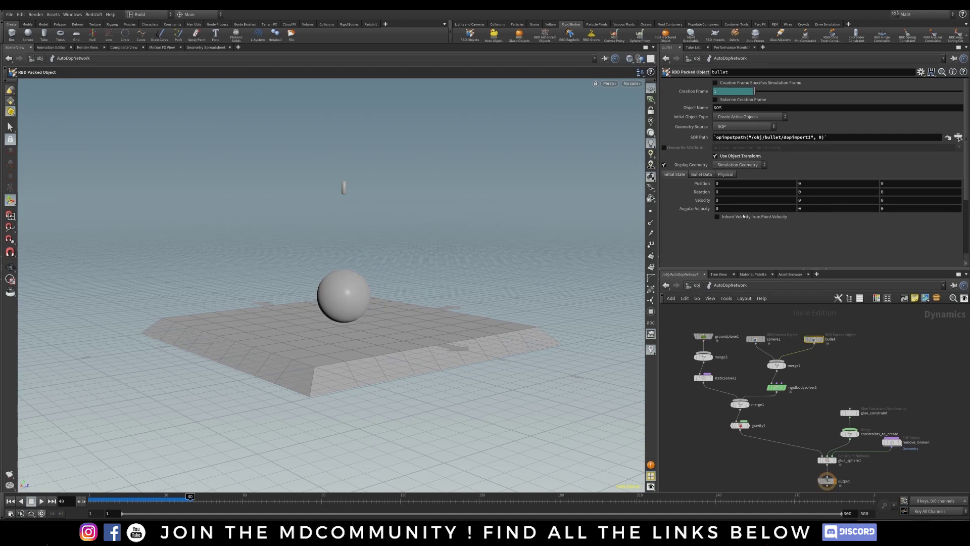
{"action": "left_click_drag", "start_coordinate": [892, 319], "coordinate": [809, 349]}
{"action": "scroll", "coordinate": [856, 351], "scroll_direction": "up", "scroll_amount": 6}
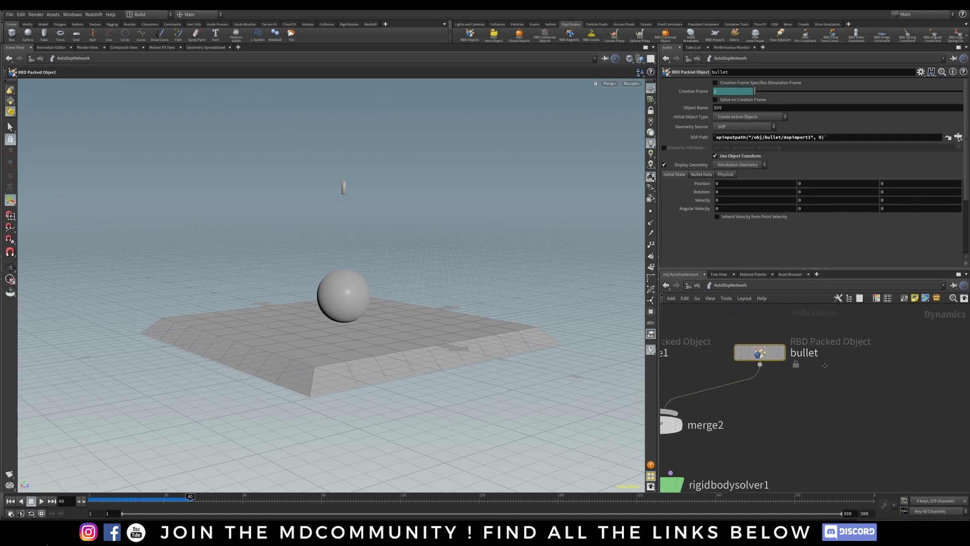
{"action": "scroll", "coordinate": [808, 382], "scroll_direction": "down", "scroll_amount": 5}
{"action": "scroll", "coordinate": [813, 348], "scroll_direction": "up", "scroll_amount": 4}
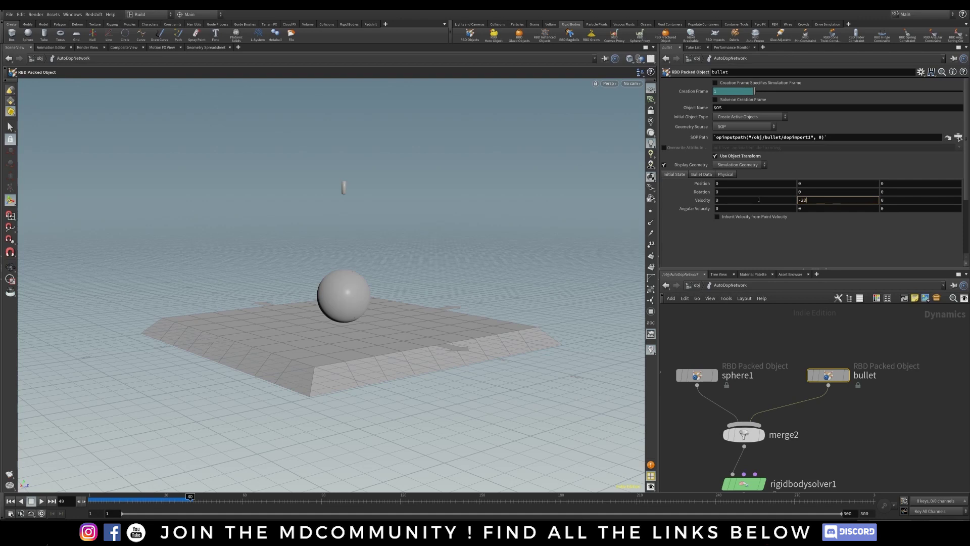
{"action": "key", "text": "Return"}
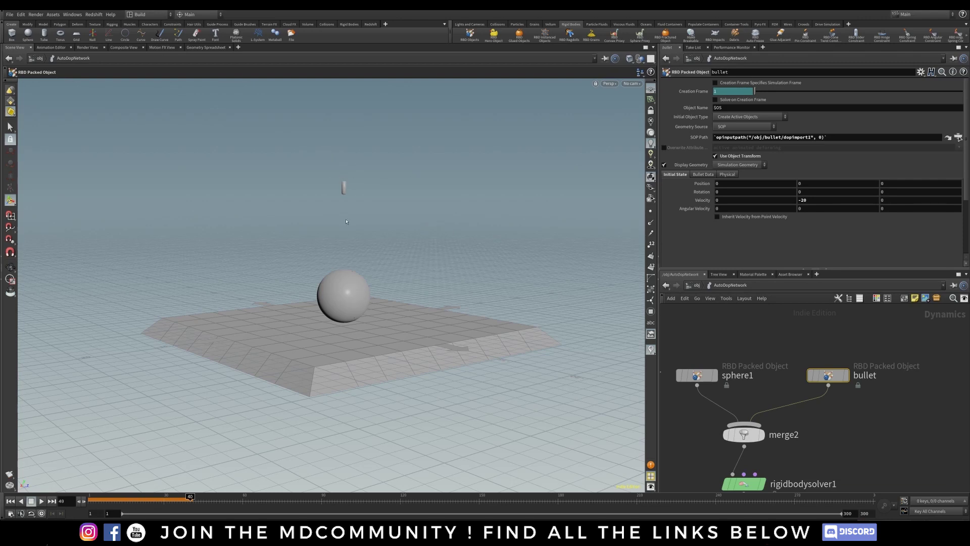
Play the simulation from the first frame and examine the bullet's impact on the sphere from a higher angle.
{"action": "left_click", "coordinate": [10, 501]}
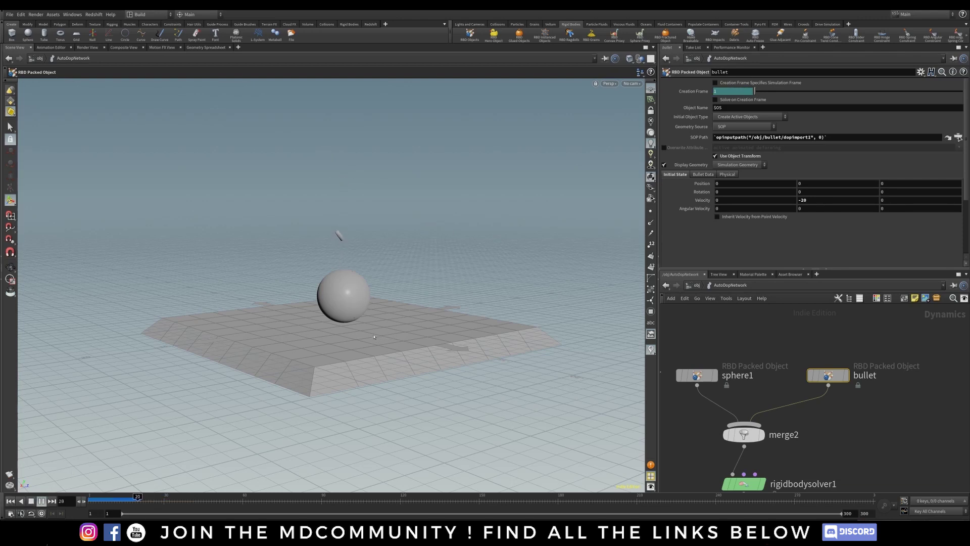
{"action": "left_click", "coordinate": [41, 501]}
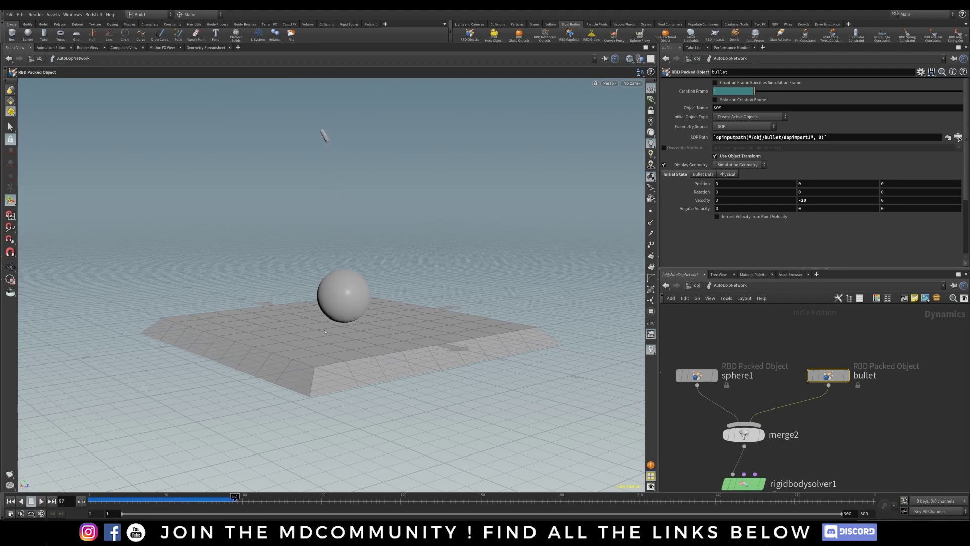
{"action": "left_click_drag", "start_coordinate": [299, 279], "coordinate": [283, 323], "text": "alt"}
{"action": "right_click_drag", "start_coordinate": [283, 323], "coordinate": [576, 225], "text": "alt"}
Show the bullet's physical properties, and set the Strength of glue_constraint to 100.
{"action": "middle_click_drag", "start_coordinate": [815, 346], "coordinate": [856, 333]}
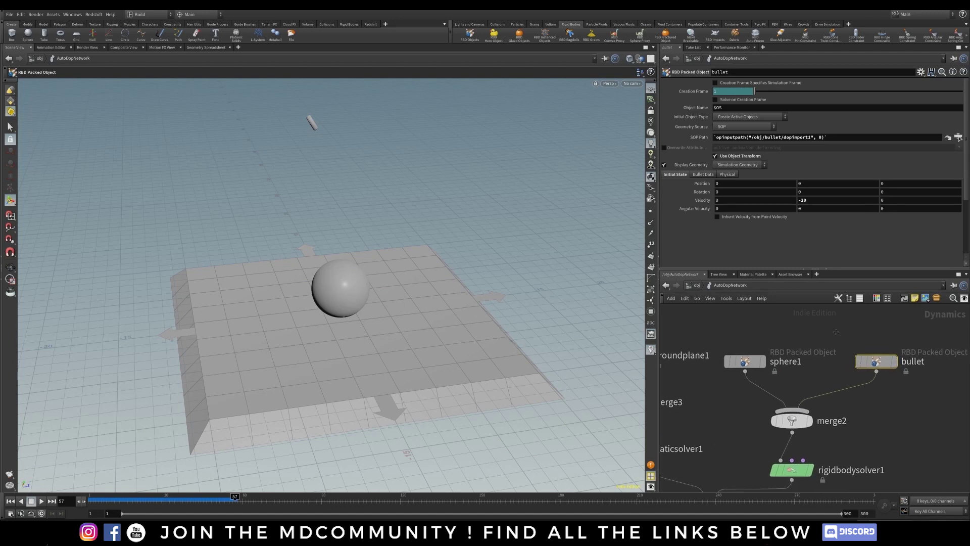
{"action": "left_click", "coordinate": [727, 174]}
{"action": "middle_click_drag", "start_coordinate": [905, 477], "coordinate": [814, 374]}
{"action": "left_click", "coordinate": [859, 424]}
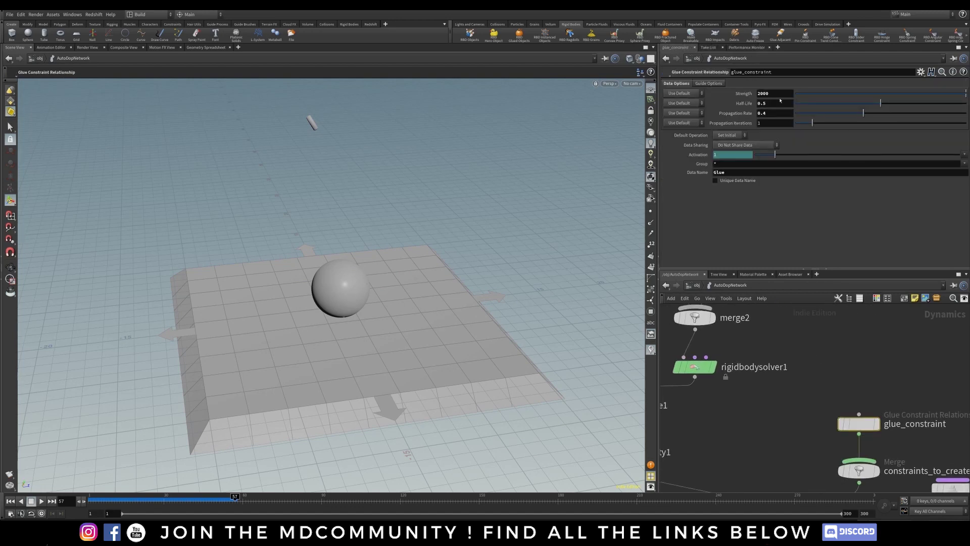
{"action": "left_click", "coordinate": [764, 94]}
{"action": "key", "text": "Return"}
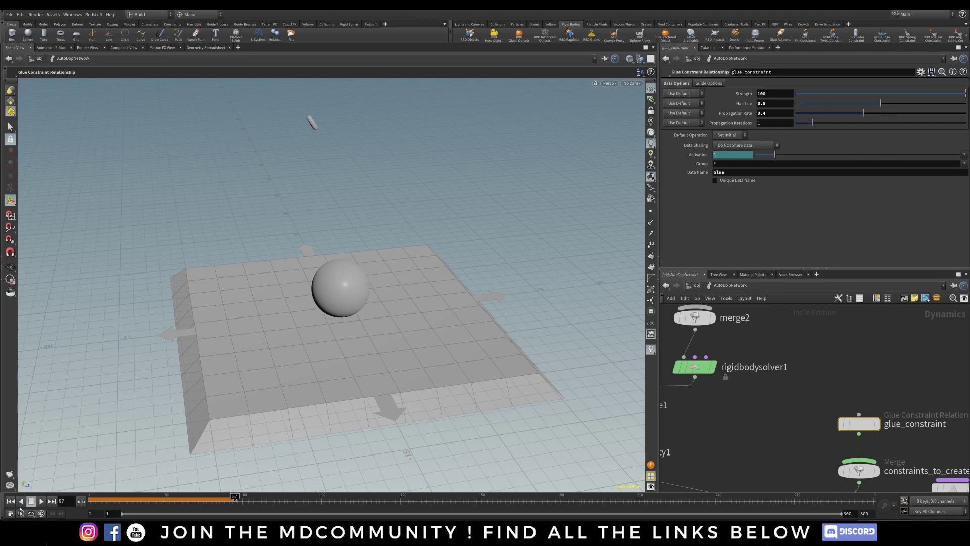
Replay the simulation from the first frame and inspect the top of the sphere up close after the bullet hits.
{"action": "left_click", "coordinate": [10, 501]}
{"action": "left_click", "coordinate": [43, 501]}
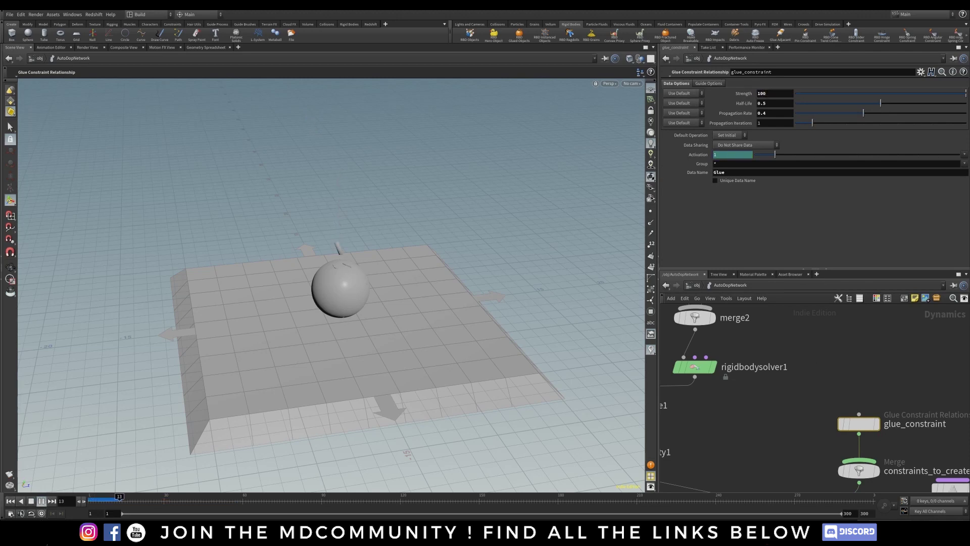
{"action": "left_click", "coordinate": [45, 505]}
{"action": "left_click_drag", "start_coordinate": [400, 283], "coordinate": [369, 275], "text": "alt"}
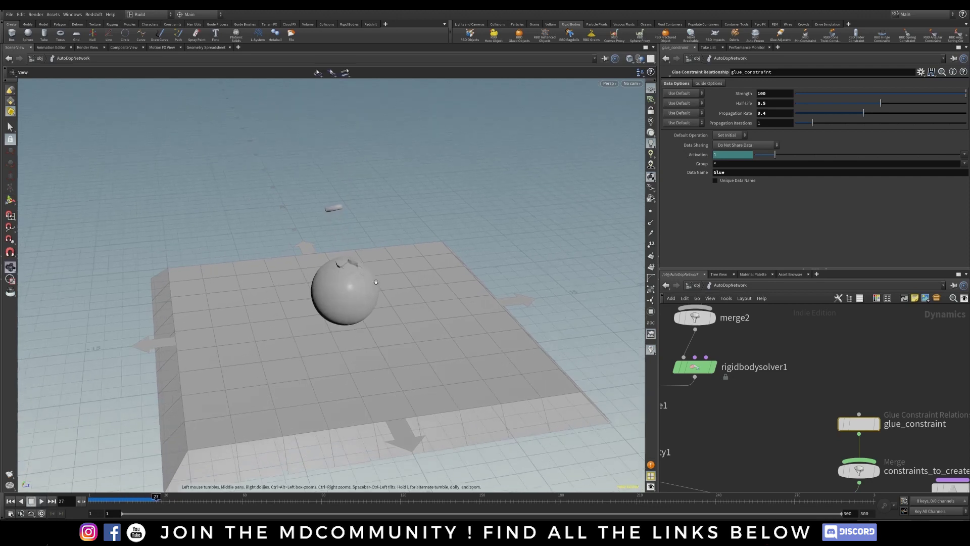
{"action": "right_click_drag", "start_coordinate": [368, 275], "coordinate": [459, 258], "text": "alt"}
{"action": "left_click_drag", "start_coordinate": [459, 257], "coordinate": [342, 298], "text": "alt"}
Rewind to frame 1, edit the bullet's density and set the density of sphere1 to 100.
{"action": "left_click_drag", "start_coordinate": [111, 500], "coordinate": [91, 500]}
{"action": "middle_click_drag", "start_coordinate": [842, 353], "coordinate": [866, 403]}
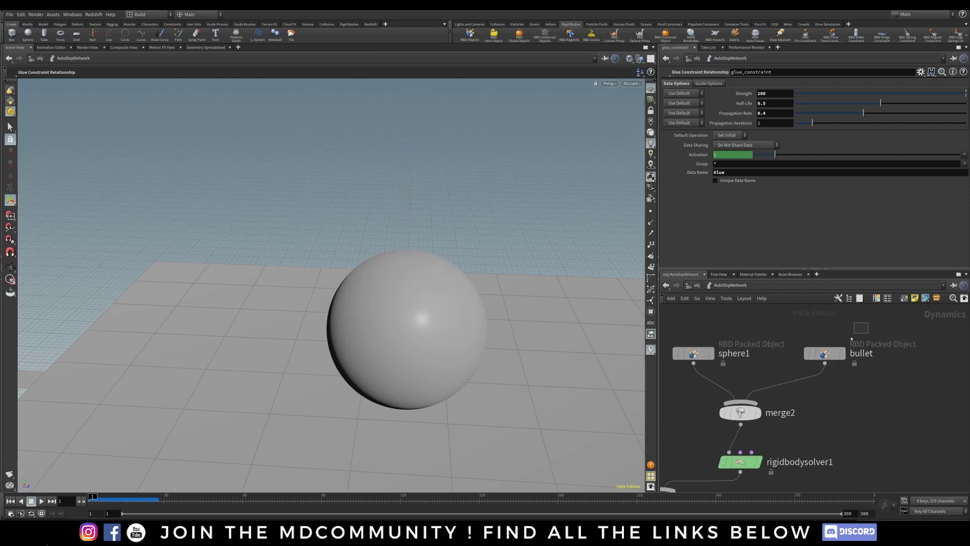
{"action": "left_click", "coordinate": [815, 352]}
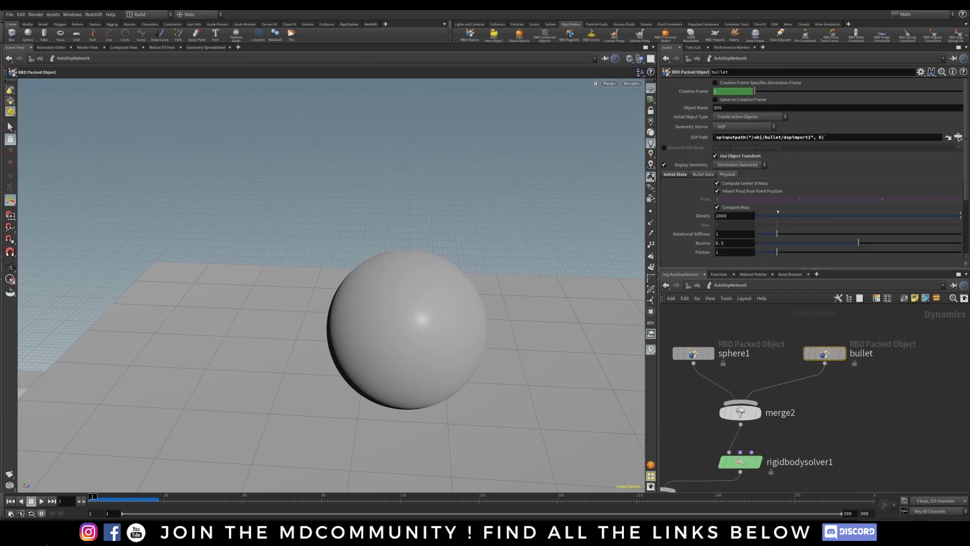
{"action": "left_click", "coordinate": [716, 216]}
{"action": "left_click", "coordinate": [693, 352]}
{"action": "left_click", "coordinate": [726, 174]}
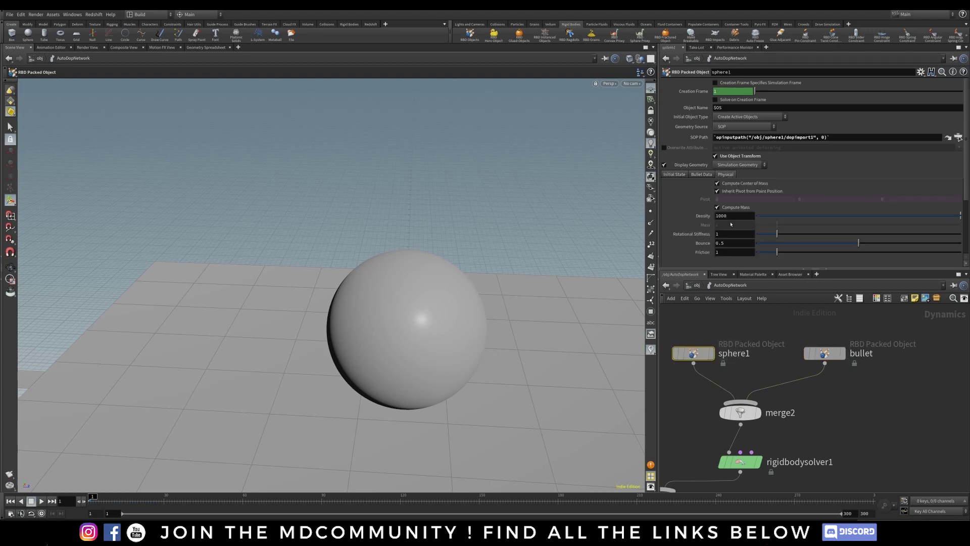
{"action": "double_click", "coordinate": [731, 216]}
{"action": "type", "text": "100"}
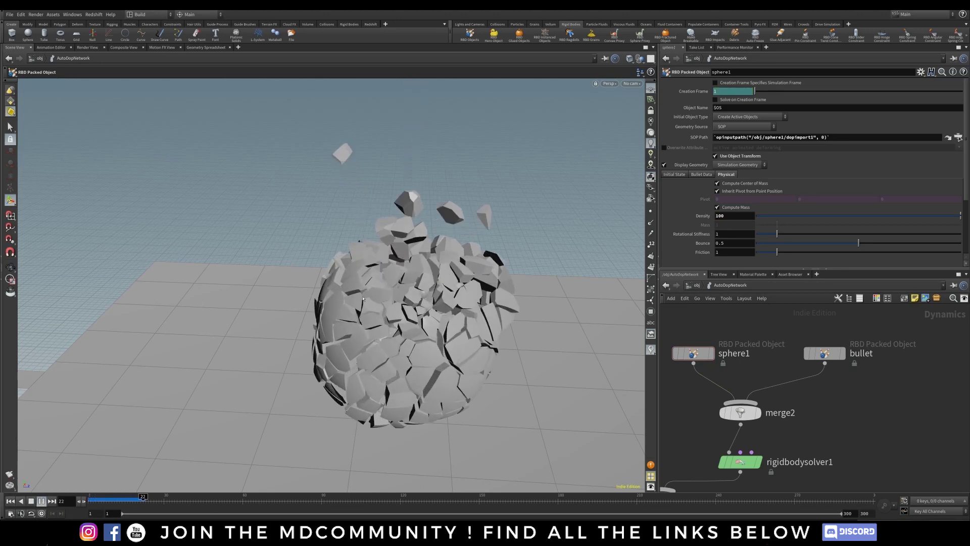
Pause at frame 39, examine the shattered sphere up close and from afar, and resume playback.
{"action": "key", "text": "Escape"}
{"action": "left_click_drag", "start_coordinate": [363, 299], "coordinate": [421, 337]}
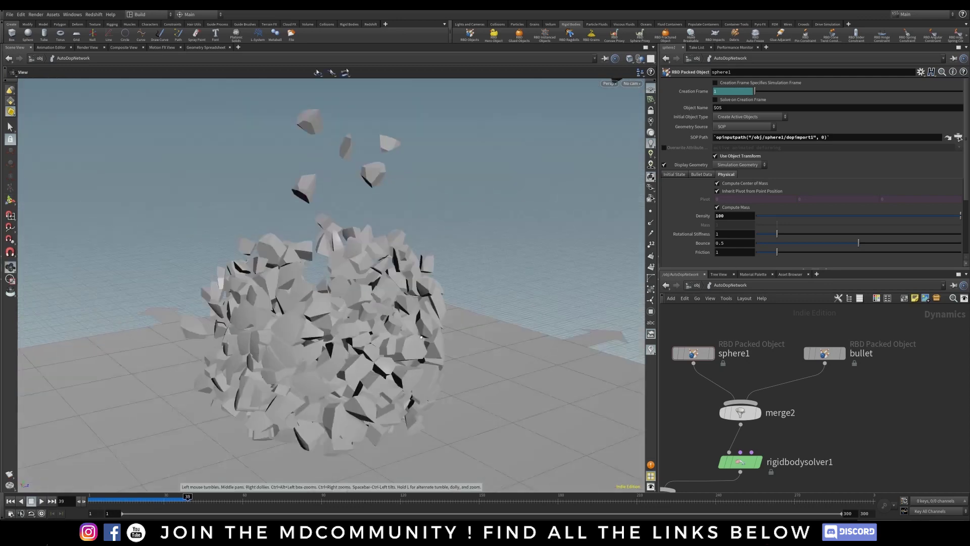
{"action": "right_click_drag", "start_coordinate": [422, 337], "coordinate": [238, 416], "text": "alt"}
{"action": "middle_click_drag", "start_coordinate": [238, 417], "coordinate": [162, 440], "text": "alt"}
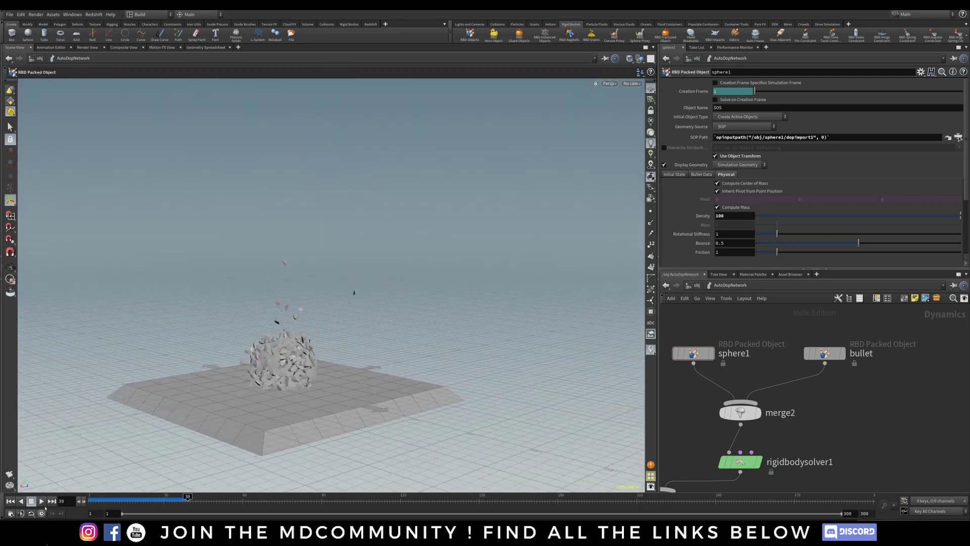
{"action": "left_click", "coordinate": [42, 501]}
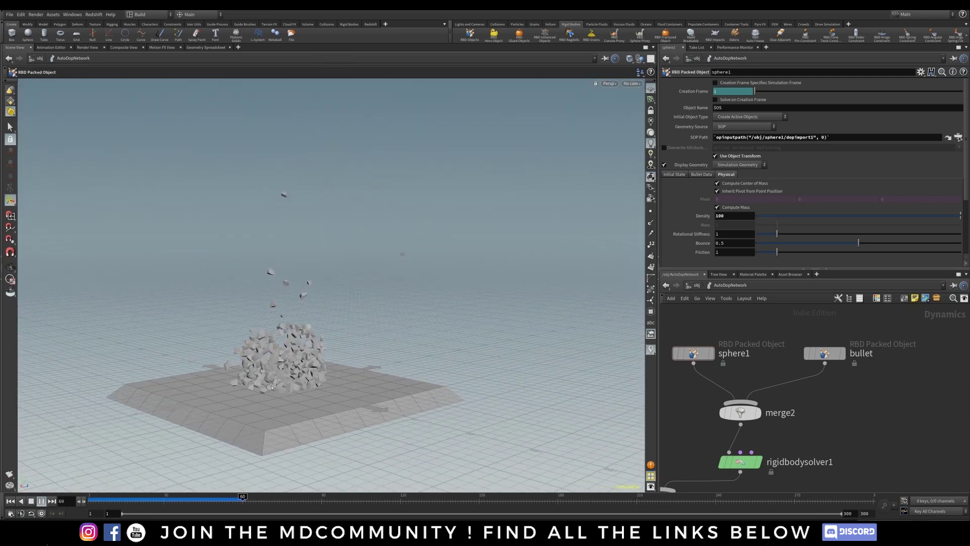
Select gravity1, stop playback at frame 166 and examine the scattered fragments from farther away.
{"action": "middle_click_drag", "start_coordinate": [859, 480], "coordinate": [948, 386]}
{"action": "left_click", "coordinate": [745, 439]}
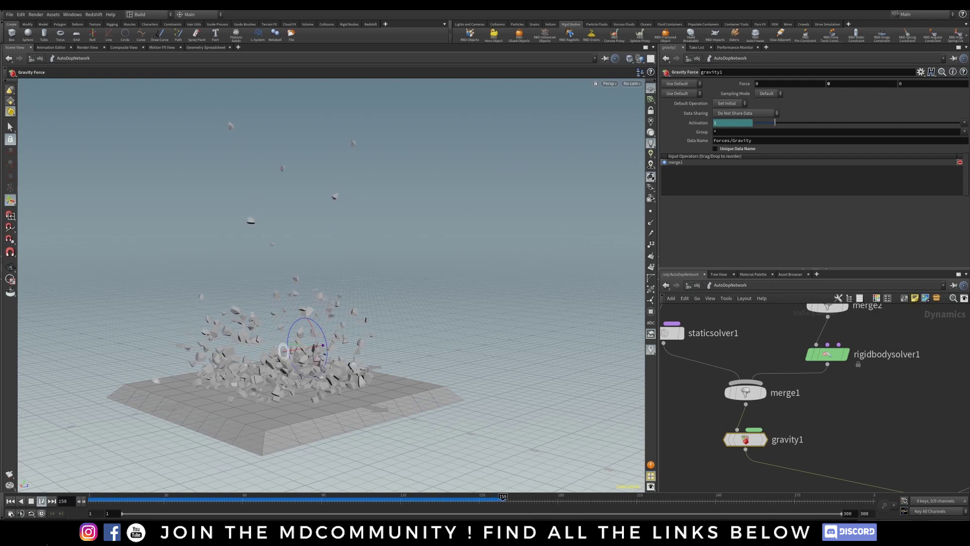
{"action": "key", "text": "Up"}
{"action": "scroll", "coordinate": [314, 335], "scroll_direction": "down", "scroll_amount": 6}
{"action": "middle_click_drag", "start_coordinate": [308, 336], "coordinate": [243, 406], "text": "alt"}
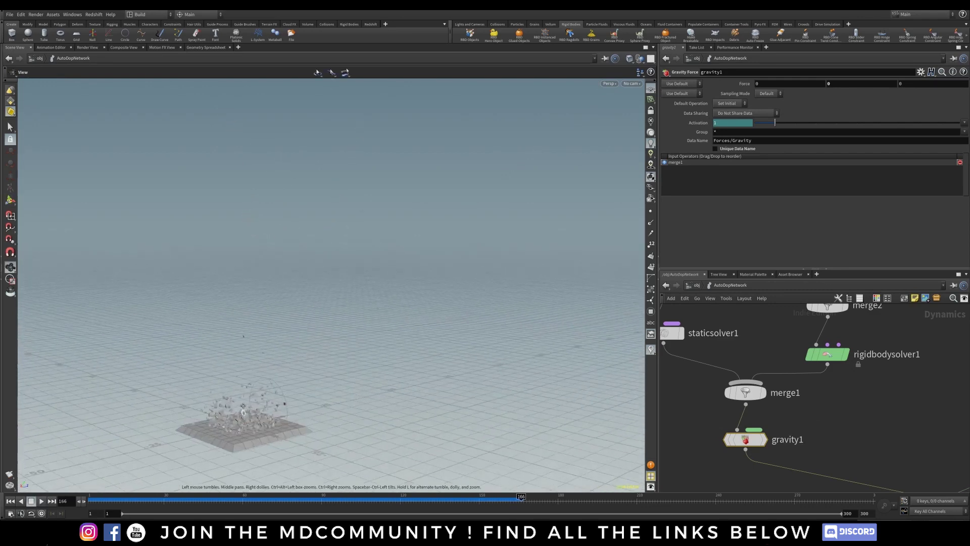
{"action": "key", "text": "Return"}
{"action": "scroll", "coordinate": [243, 400], "scroll_direction": "up", "scroll_amount": 3}
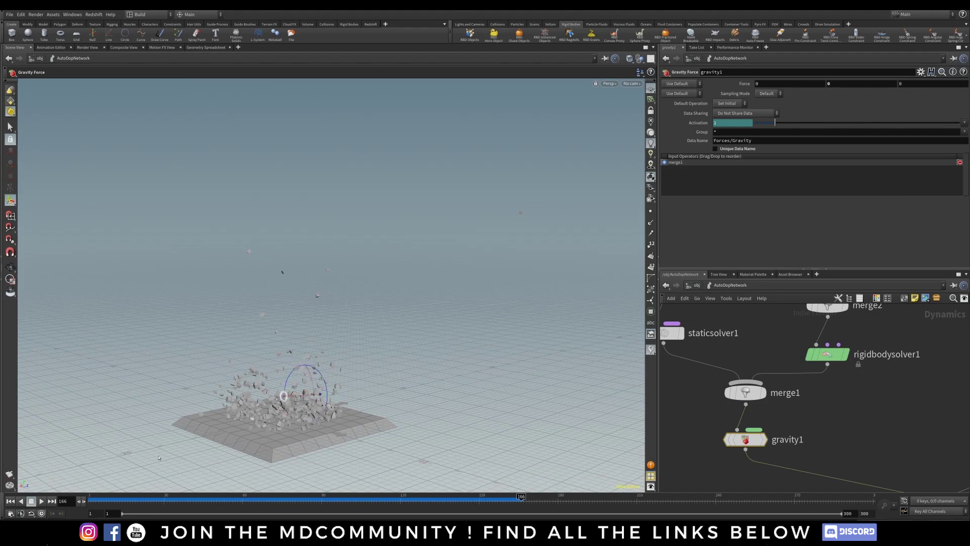
Scrub through the cached simulation to frame 93 and examine the bursting fragments from several distances and angles.
{"action": "left_click_drag", "start_coordinate": [109, 500], "coordinate": [321, 500]}
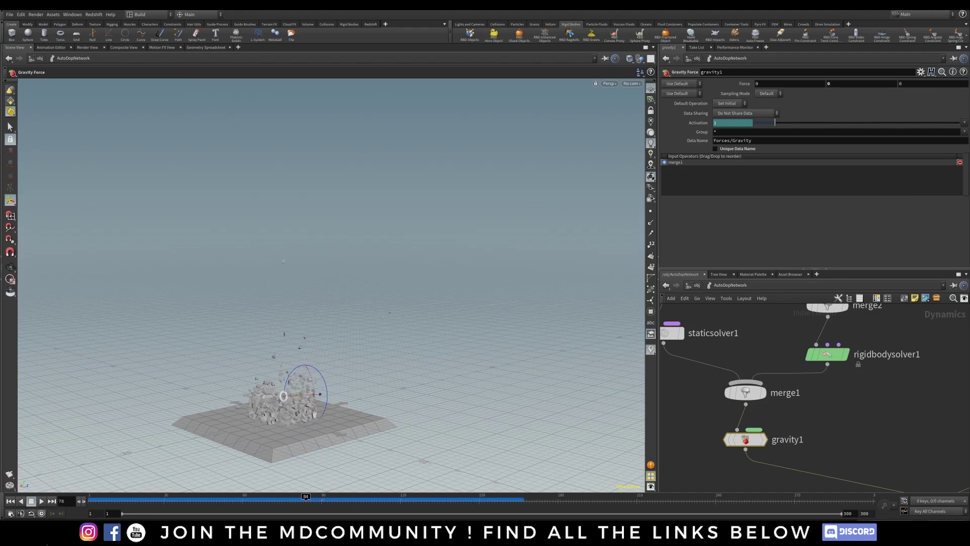
{"action": "scroll", "coordinate": [262, 332], "scroll_direction": "up", "scroll_amount": 8}
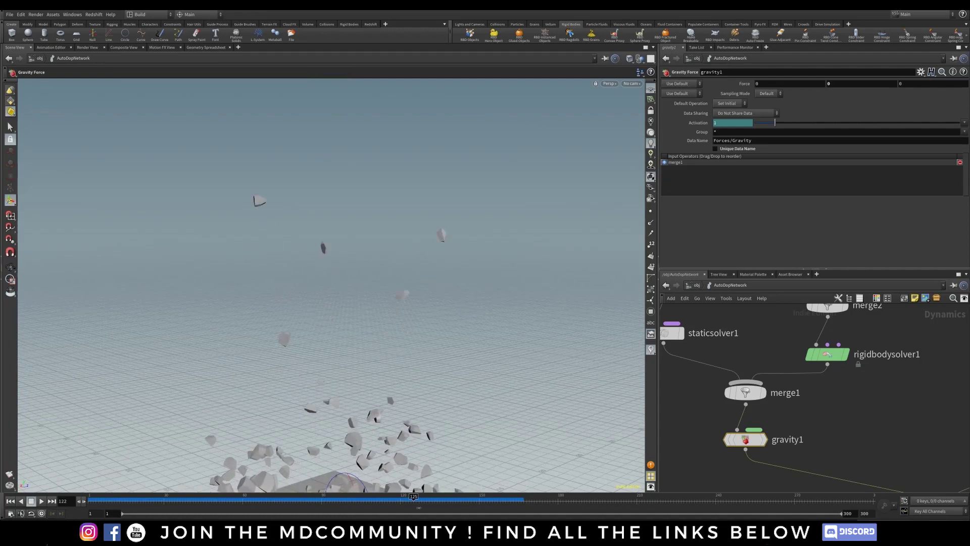
{"action": "left_click_drag", "start_coordinate": [437, 509], "coordinate": [329, 504]}
{"action": "middle_click_drag", "start_coordinate": [356, 375], "coordinate": [334, 283]}
{"action": "left_click_drag", "start_coordinate": [333, 283], "coordinate": [362, 303]}
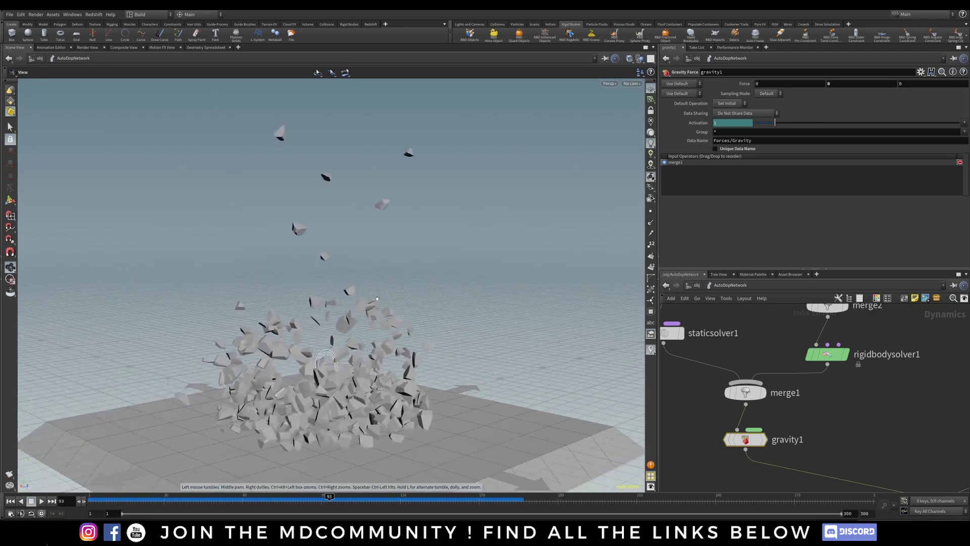
{"action": "scroll", "coordinate": [361, 319], "scroll_direction": "down", "scroll_amount": 3}
{"action": "left_click_drag", "start_coordinate": [348, 340], "coordinate": [384, 328]}
{"action": "key", "text": "Return"}
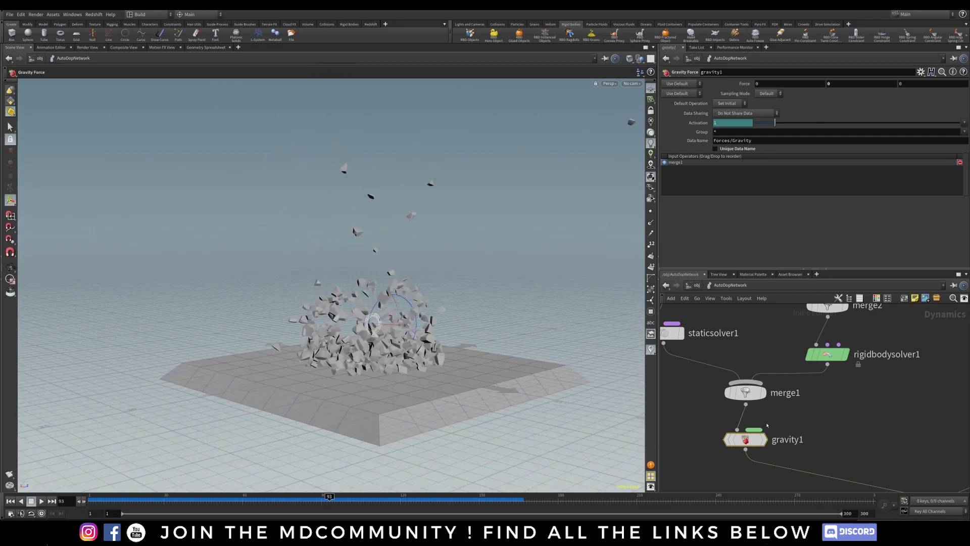
Keyframe gravity1's vertical force at 0 on frame 30 and at -10 on frame 60.
{"action": "left_click_drag", "start_coordinate": [781, 442], "coordinate": [782, 449]}
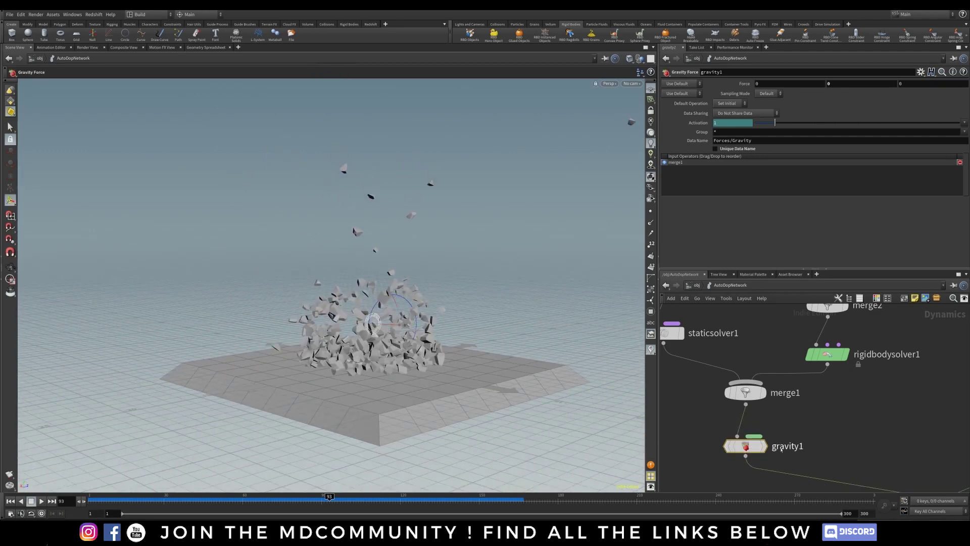
{"action": "mouse_move", "coordinate": [746, 448]}
{"action": "mouse_move", "coordinate": [136, 499]}
{"action": "left_mouse_down"}
{"action": "mouse_move", "coordinate": [103, 499]}
{"action": "mouse_move", "coordinate": [230, 500]}
{"action": "mouse_move", "coordinate": [161, 509]}
{"action": "left_mouse_up"}
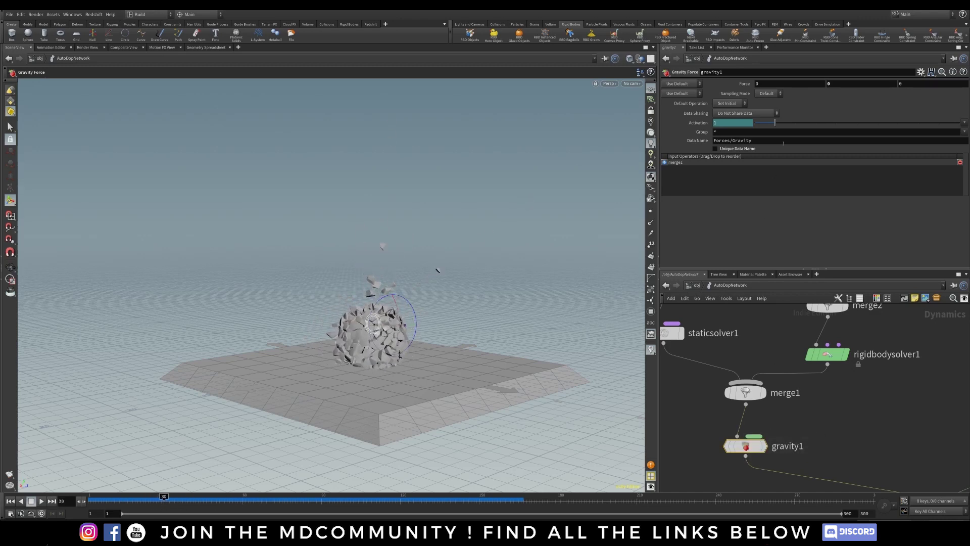
{"action": "left_click", "coordinate": [846, 85], "text": "alt"}
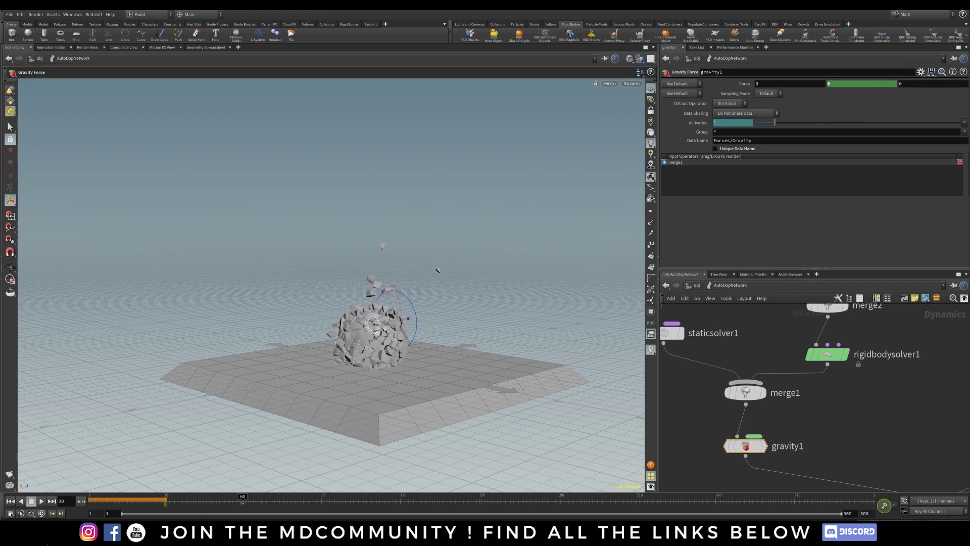
{"action": "left_click_drag", "start_coordinate": [837, 87], "coordinate": [795, 87]}
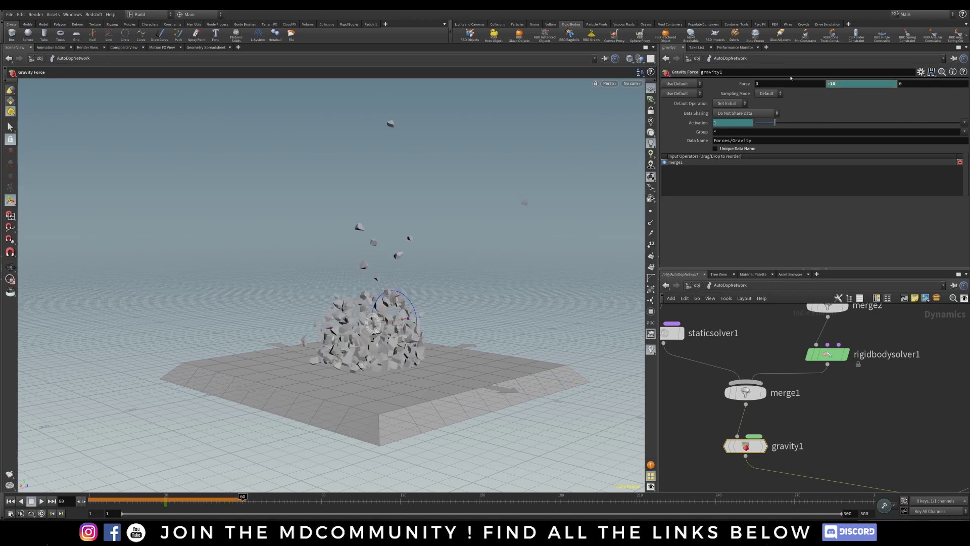
{"action": "type", "text": "-10"}
{"action": "key", "text": "Return"}
{"action": "left_click", "coordinate": [857, 85], "text": "alt"}
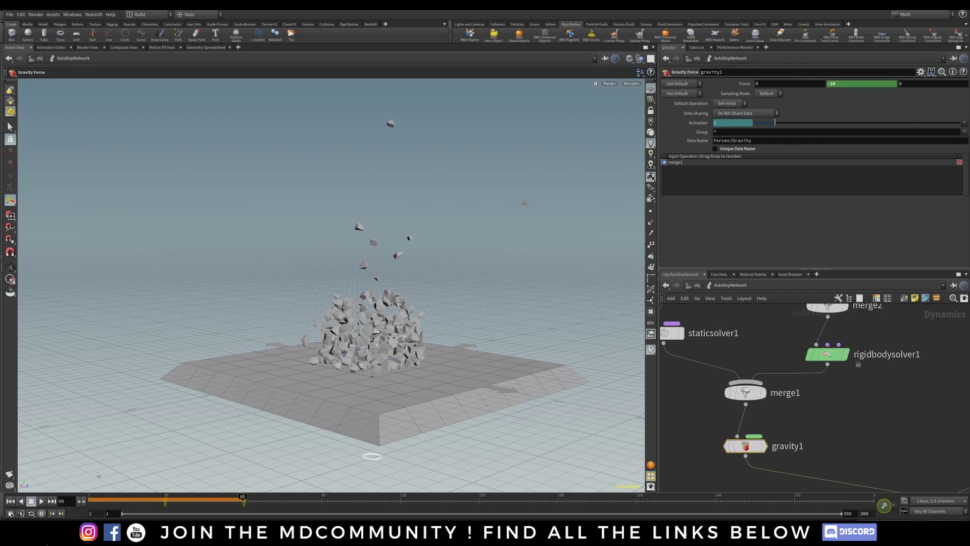
Replay the simulation from frame 1 to check the animated gravity, and stop it.
{"action": "left_click", "coordinate": [11, 500]}
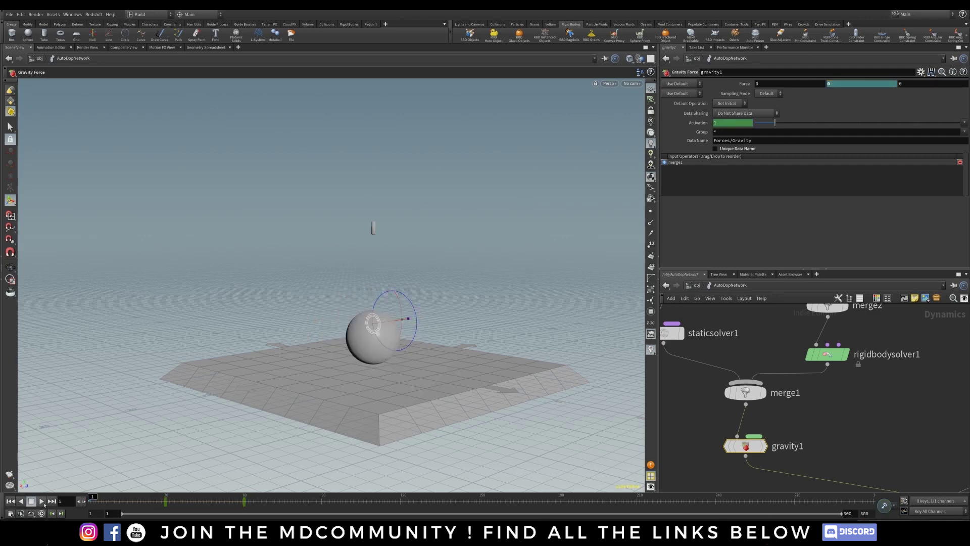
{"action": "left_click", "coordinate": [41, 500]}
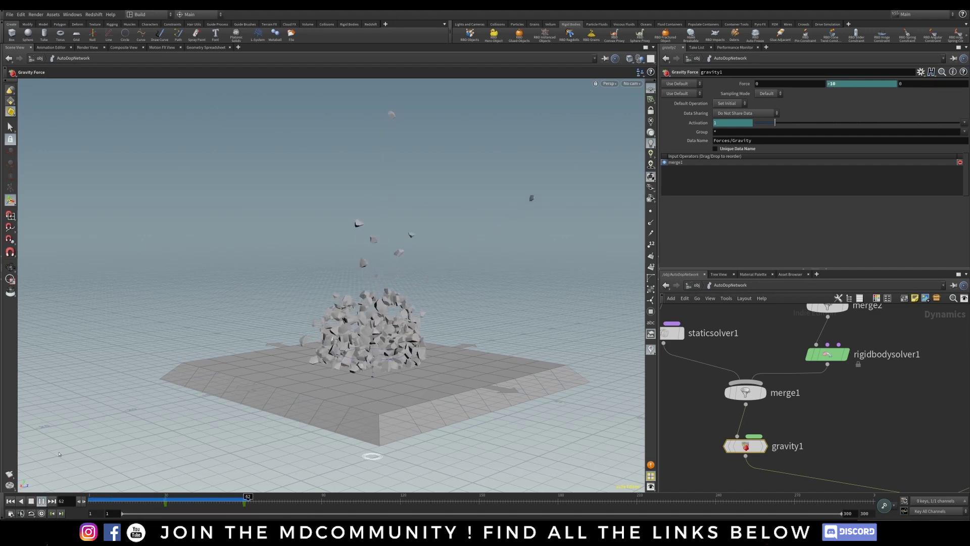
{"action": "key", "text": "Escape"}
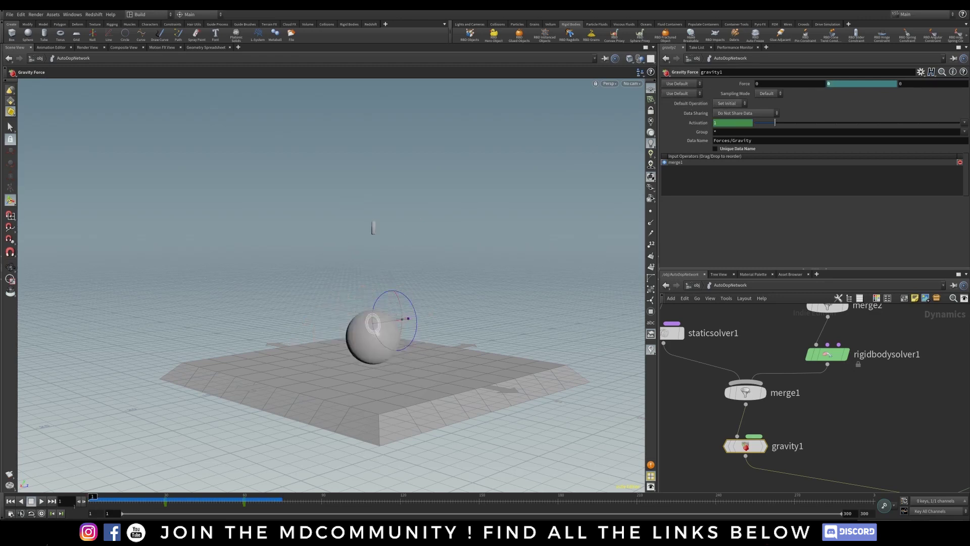
Set gravity1's Default Operation to Set Always and run the simulation again until the fragments fall onto the ground.
{"action": "type", "text": "0"}
{"action": "left_click", "coordinate": [737, 104]}
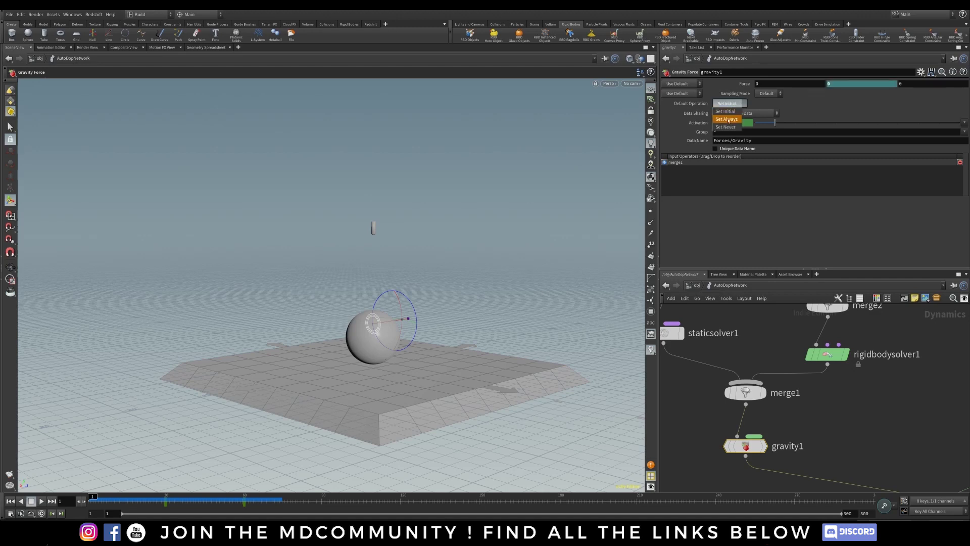
{"action": "left_click", "coordinate": [728, 119]}
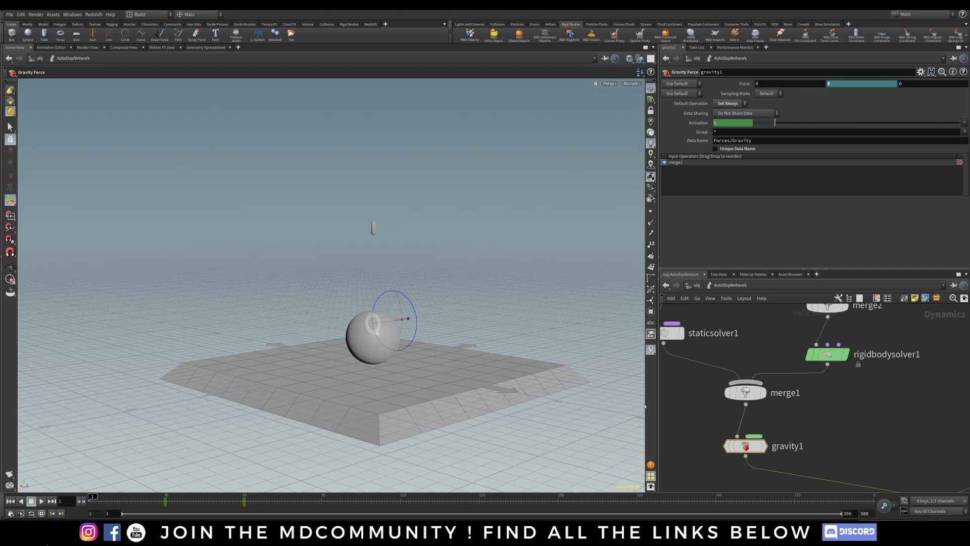
{"action": "left_click", "coordinate": [42, 501]}
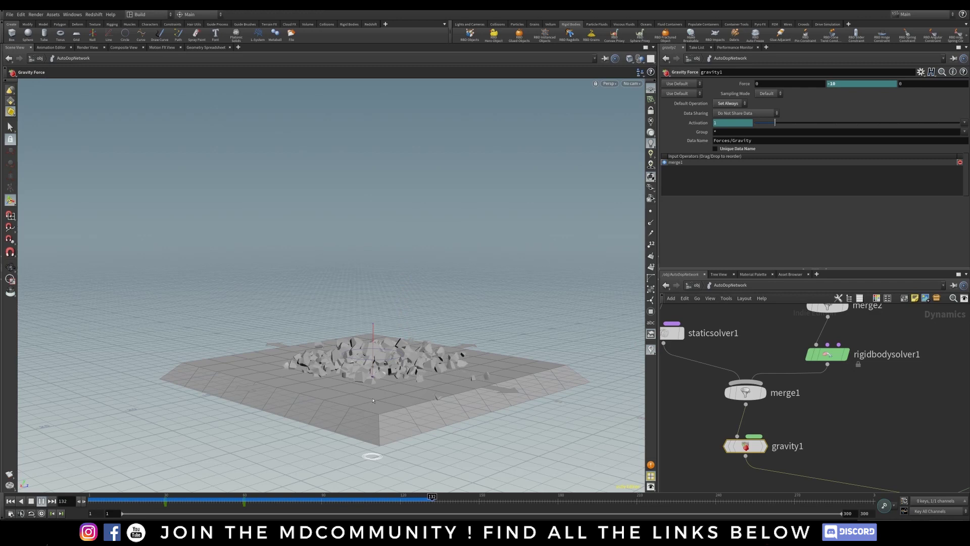
{"action": "left_click", "coordinate": [41, 501]}
Scrub back to about frame 24 and examine the breaking sphere from above.
{"action": "left_click_drag", "start_coordinate": [136, 504], "coordinate": [144, 476]}
{"action": "left_click_drag", "start_coordinate": [379, 246], "coordinate": [409, 318], "text": "alt"}
{"action": "right_click_drag", "start_coordinate": [410, 318], "coordinate": [460, 297], "text": "alt"}
{"action": "middle_click_drag", "start_coordinate": [459, 297], "coordinate": [394, 243], "text": "alt"}
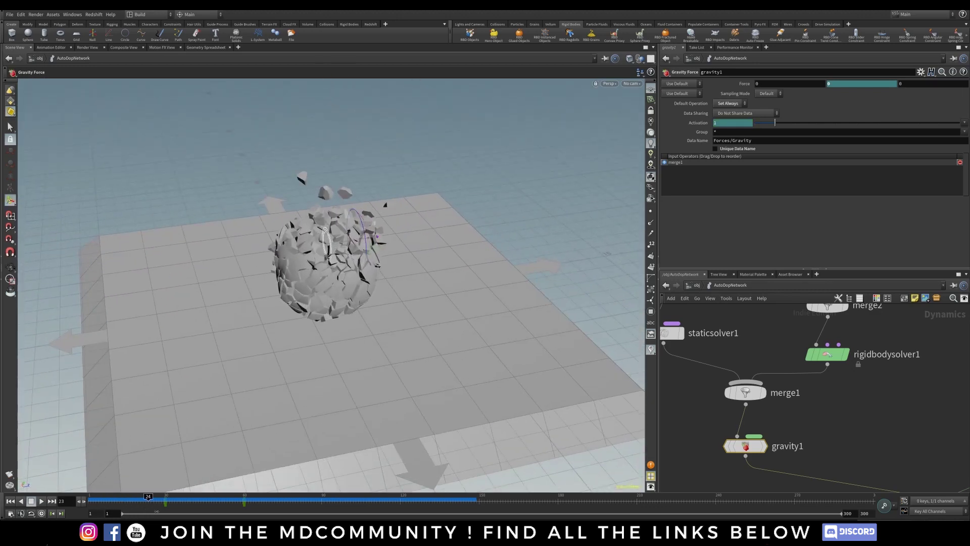
Scrub to frame 10 and examine the cracks around the bullet's impact point up close from several angles.
{"action": "left_click_drag", "start_coordinate": [180, 513], "coordinate": [112, 501]}
{"action": "right_click_drag", "start_coordinate": [273, 232], "coordinate": [536, 234]}
{"action": "left_click_drag", "start_coordinate": [434, 247], "coordinate": [412, 336]}
{"action": "middle_click_drag", "start_coordinate": [413, 336], "coordinate": [323, 331]}
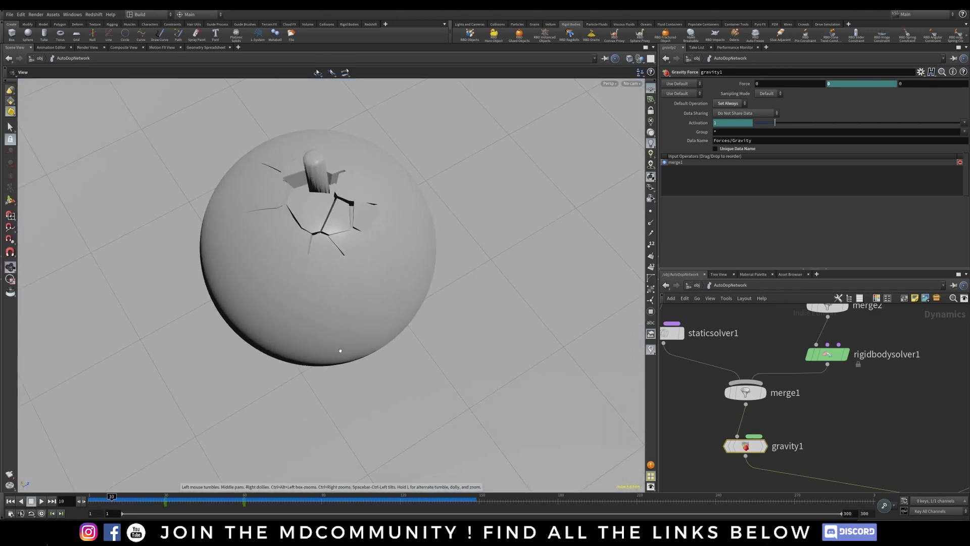
{"action": "left_click_drag", "start_coordinate": [340, 351], "coordinate": [410, 175]}
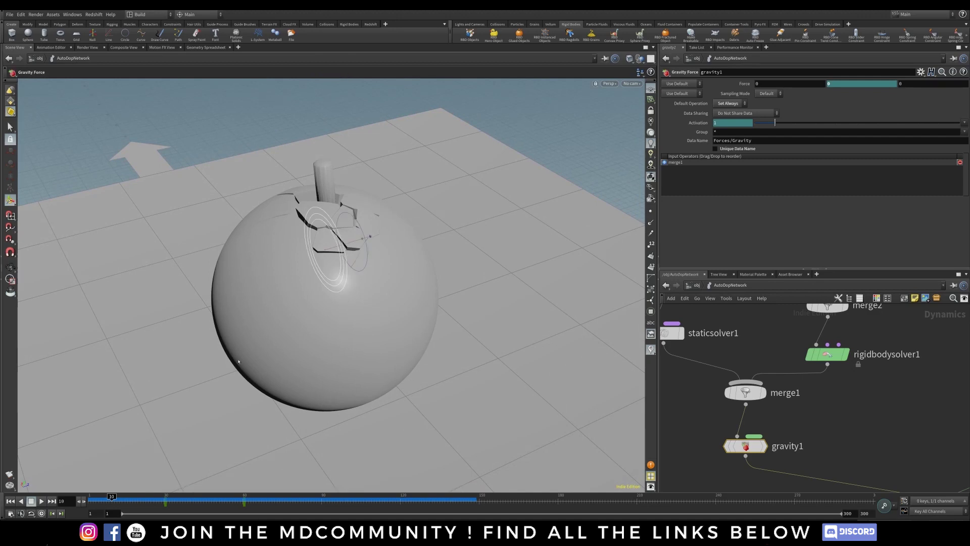
{"action": "left_click_drag", "start_coordinate": [303, 340], "coordinate": [359, 378]}
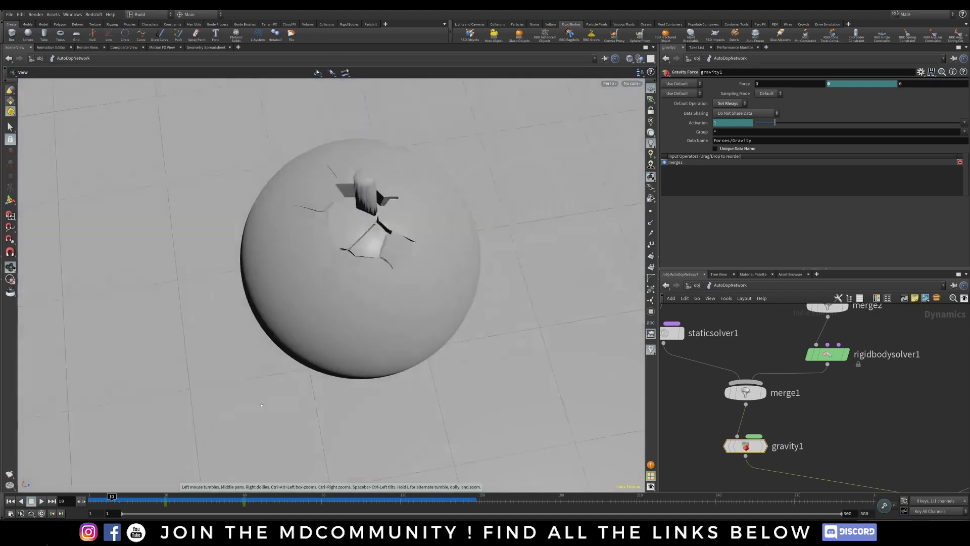
{"action": "middle_click_drag", "start_coordinate": [358, 378], "coordinate": [300, 357]}
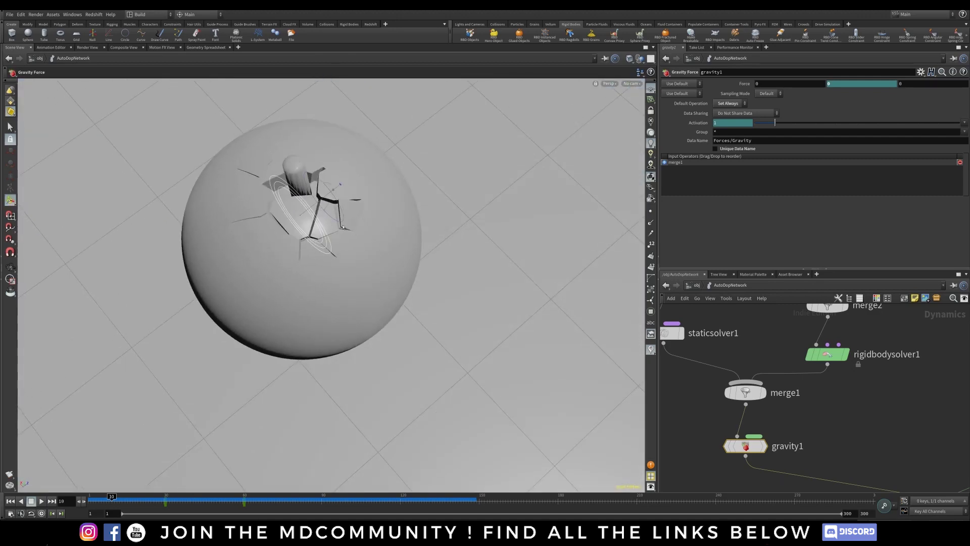
{"action": "left_click_drag", "start_coordinate": [295, 267], "coordinate": [303, 207]}
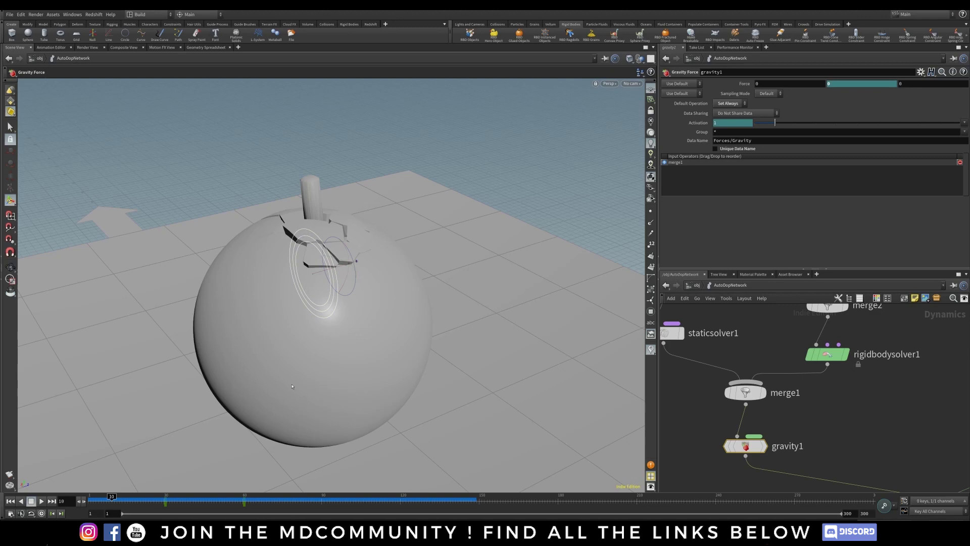
{"action": "left_click_drag", "start_coordinate": [308, 427], "coordinate": [272, 402], "text": "alt"}
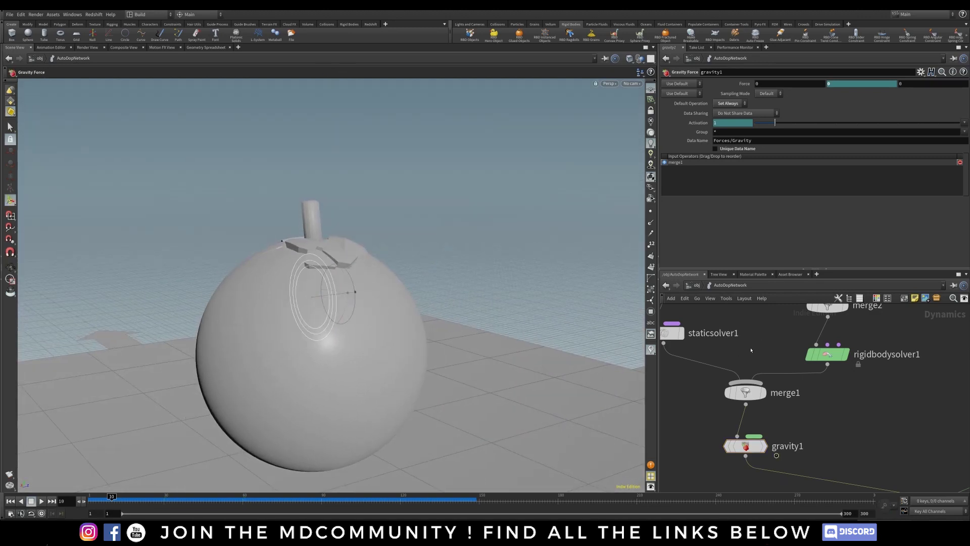
Leave the DOP network, open the sphere1 geometry network, display the sphere_fracture null and return to frame 1.
{"action": "key", "text": "u"}
{"action": "left_click", "coordinate": [851, 369]}
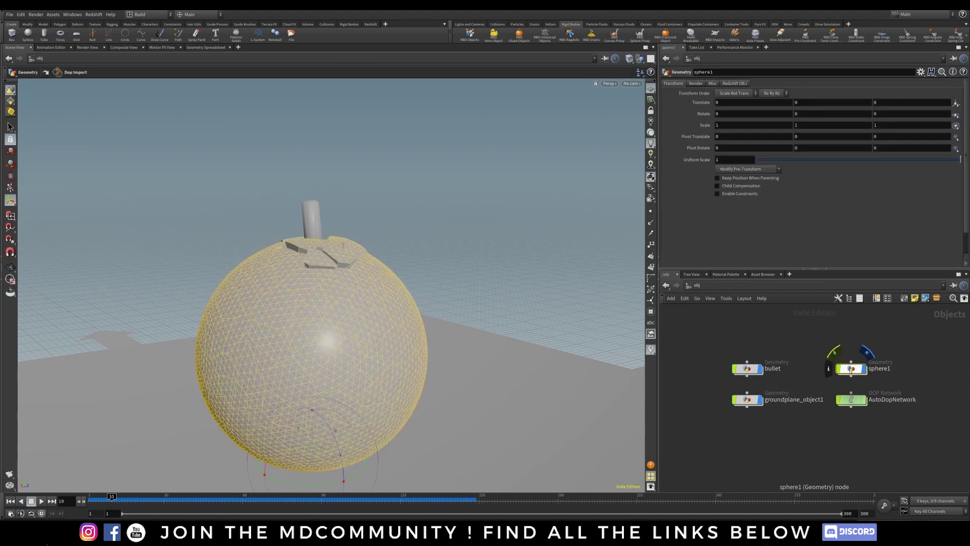
{"action": "double_click", "coordinate": [852, 369]}
{"action": "middle_click_drag", "start_coordinate": [775, 370], "coordinate": [721, 341]}
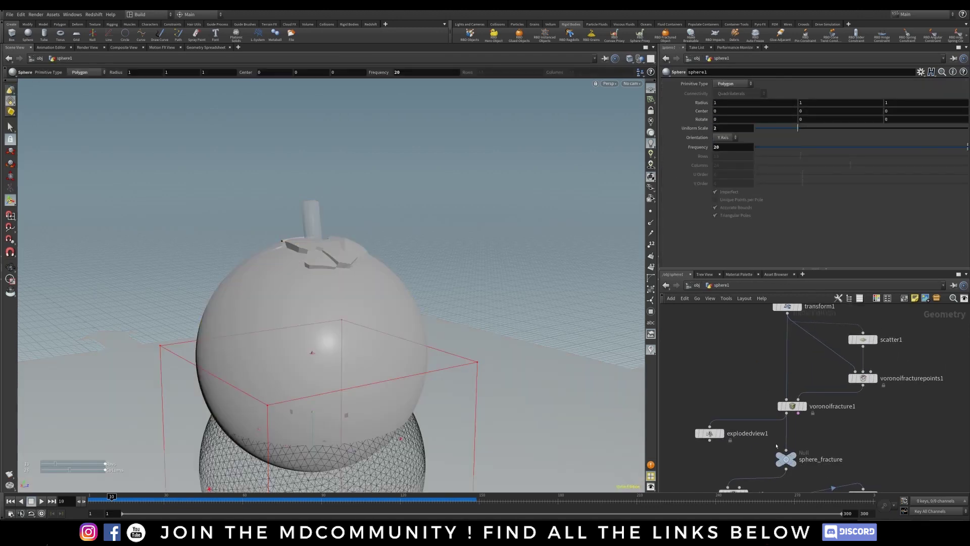
{"action": "left_click", "coordinate": [801, 445]}
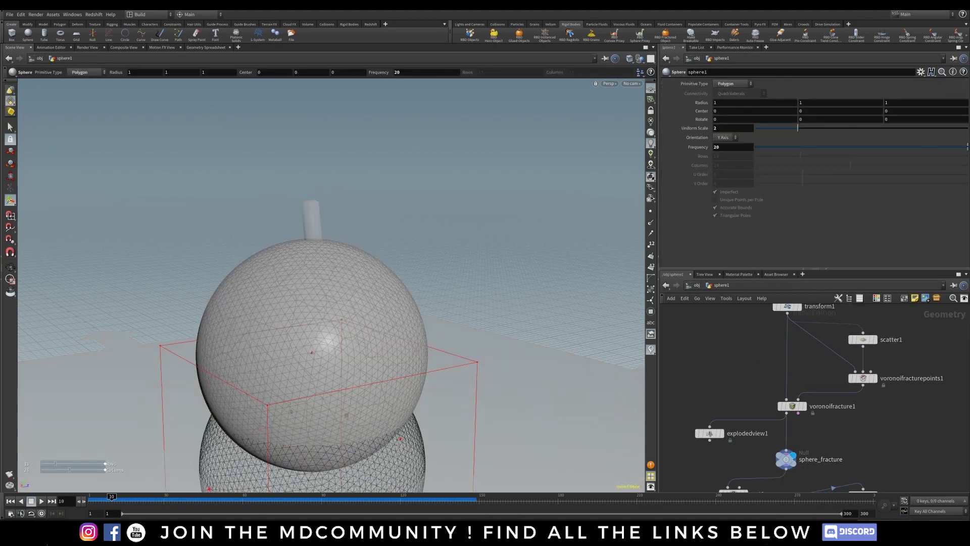
{"action": "left_click", "coordinate": [10, 501]}
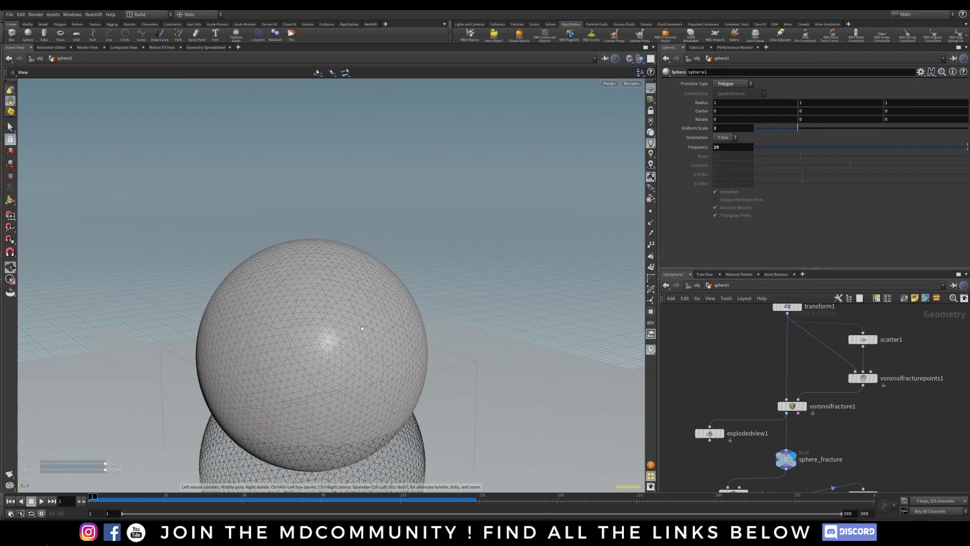
{"action": "left_click_drag", "start_coordinate": [364, 232], "coordinate": [452, 226], "text": "alt"}
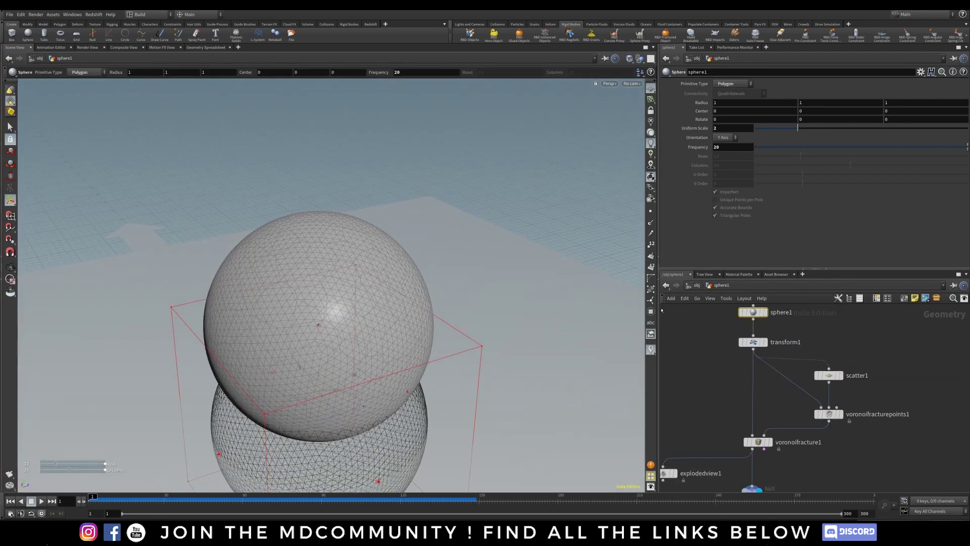
{"action": "left_click_drag", "start_coordinate": [321, 268], "coordinate": [384, 266], "text": "alt"}
{"action": "middle_click_drag", "start_coordinate": [677, 403], "coordinate": [726, 370]}
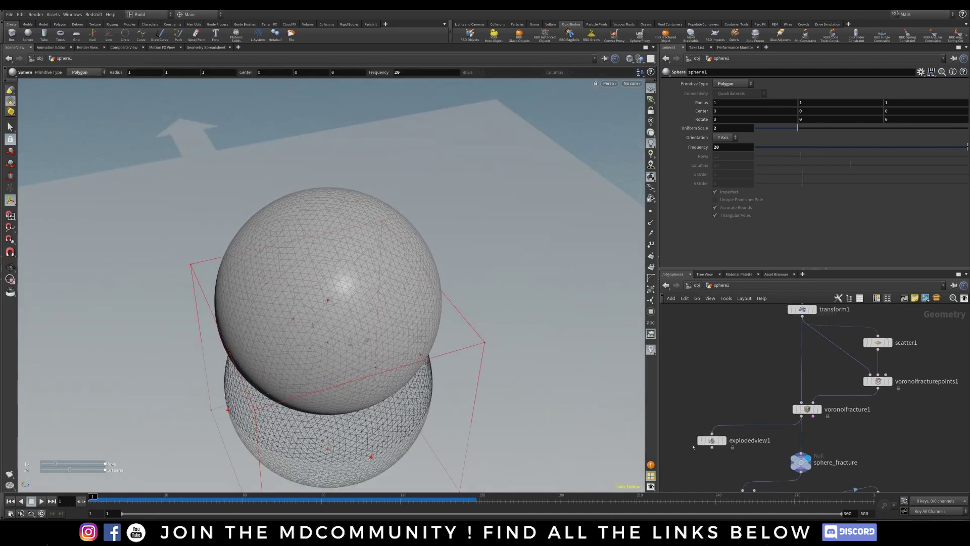
Display explodedview1 and examine the fractured pieces of the sphere.
{"action": "left_click", "coordinate": [723, 439]}
{"action": "left_click", "coordinate": [712, 441]}
{"action": "left_click_drag", "start_coordinate": [333, 349], "coordinate": [353, 316], "text": "alt"}
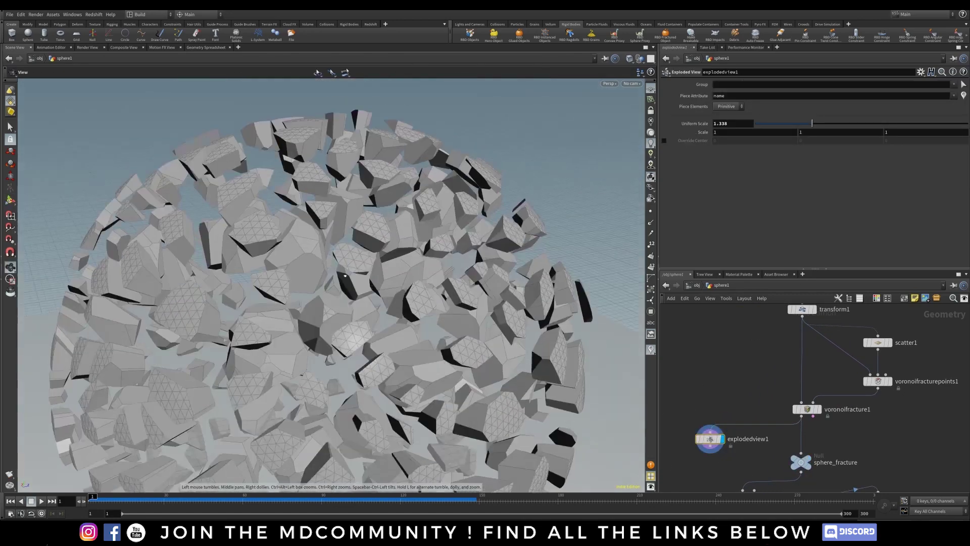
{"action": "scroll", "coordinate": [354, 315], "scroll_direction": "down", "scroll_amount": 5}
{"action": "middle_click_drag", "start_coordinate": [354, 314], "coordinate": [314, 271], "text": "alt"}
{"action": "key", "text": "Return"}
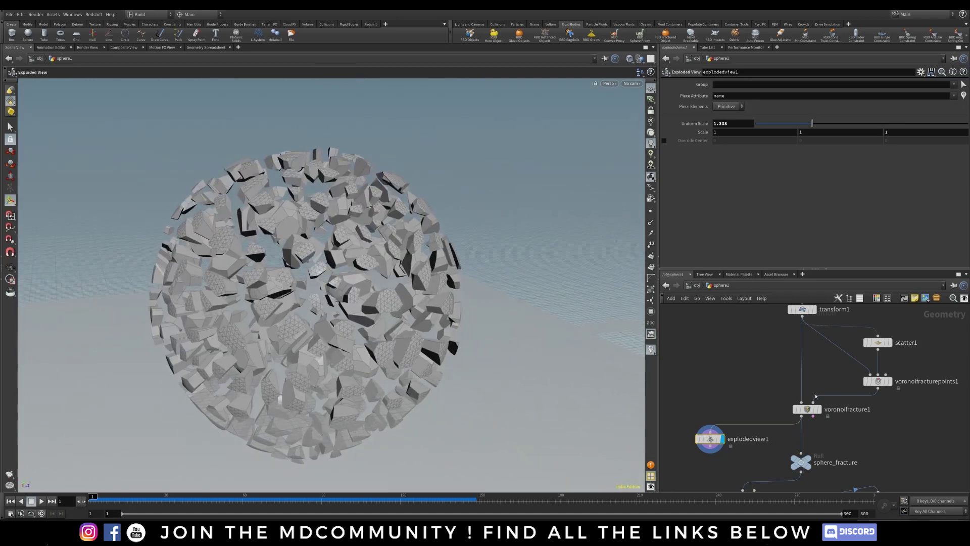
Display the voronoifracture1 result and compare it with the scatter1 points.
{"action": "left_click", "coordinate": [817, 409]}
{"action": "key", "text": "Escape"}
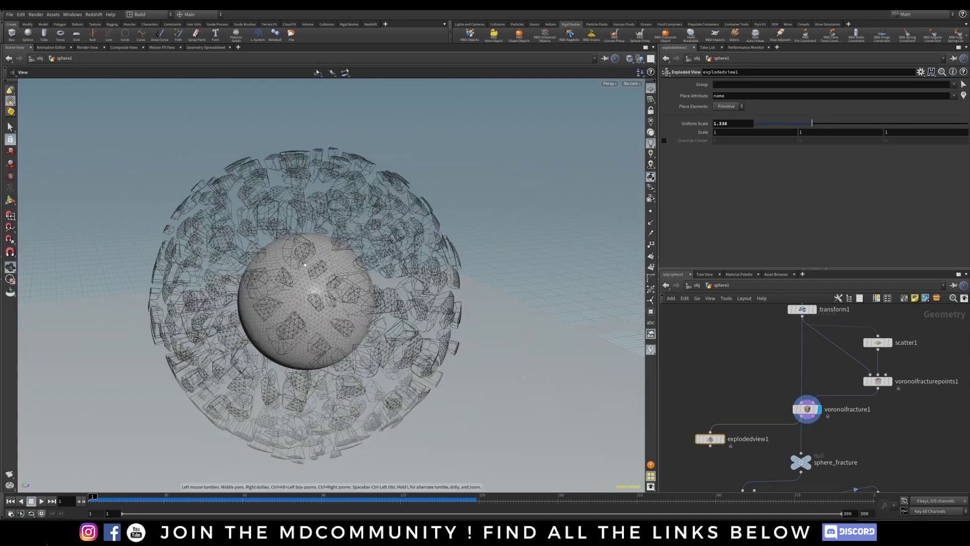
{"action": "left_click_drag", "start_coordinate": [305, 265], "coordinate": [267, 230]}
{"action": "key", "text": "Return"}
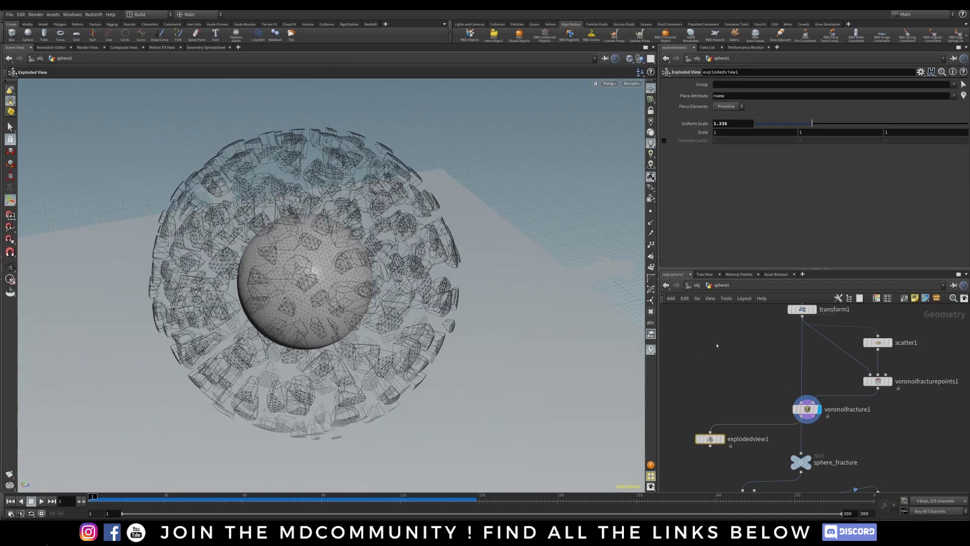
{"action": "left_click", "coordinate": [889, 343]}
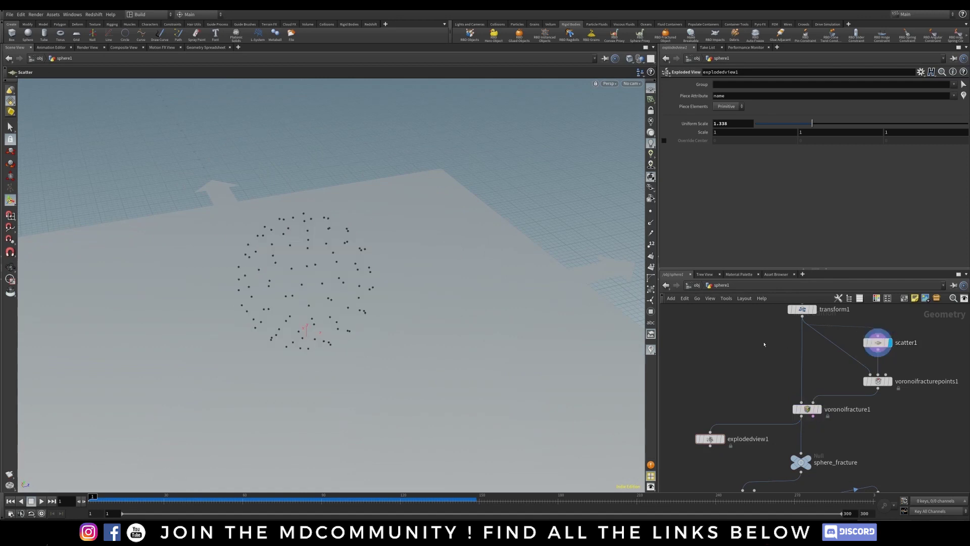
Add a Paint node fed by transform1 beside the scatter branch and display its result.
{"action": "middle_click_drag", "start_coordinate": [764, 344], "coordinate": [761, 367]}
{"action": "left_click_drag", "start_coordinate": [800, 340], "coordinate": [760, 355]}
{"action": "middle_click_drag", "start_coordinate": [751, 333], "coordinate": [744, 348]}
{"action": "left_click", "coordinate": [722, 379]}
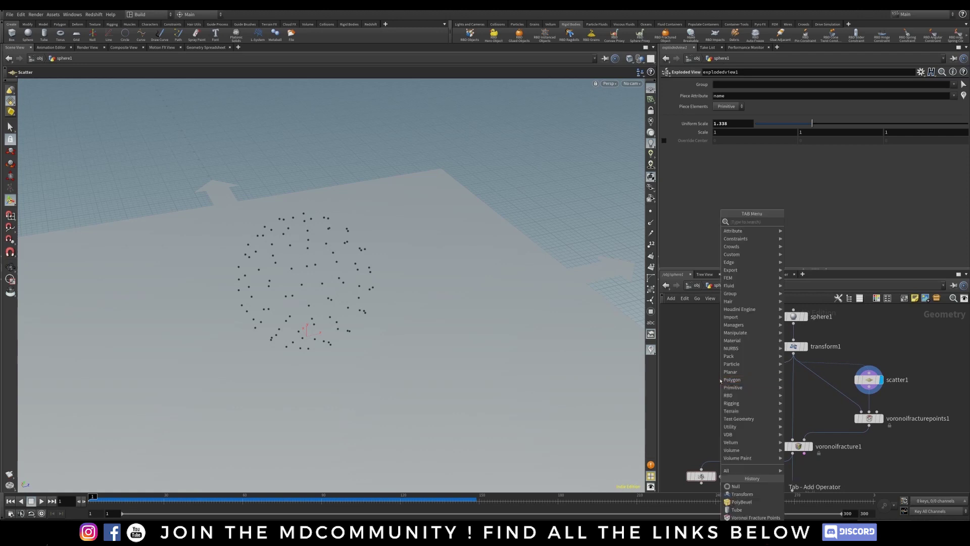
{"action": "type", "text": "paint"}
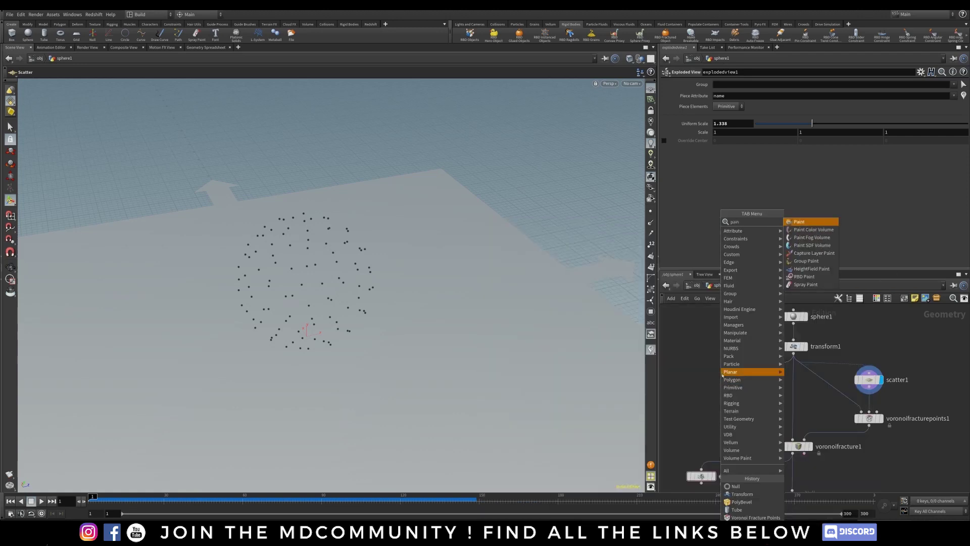
{"action": "left_click", "coordinate": [799, 224]}
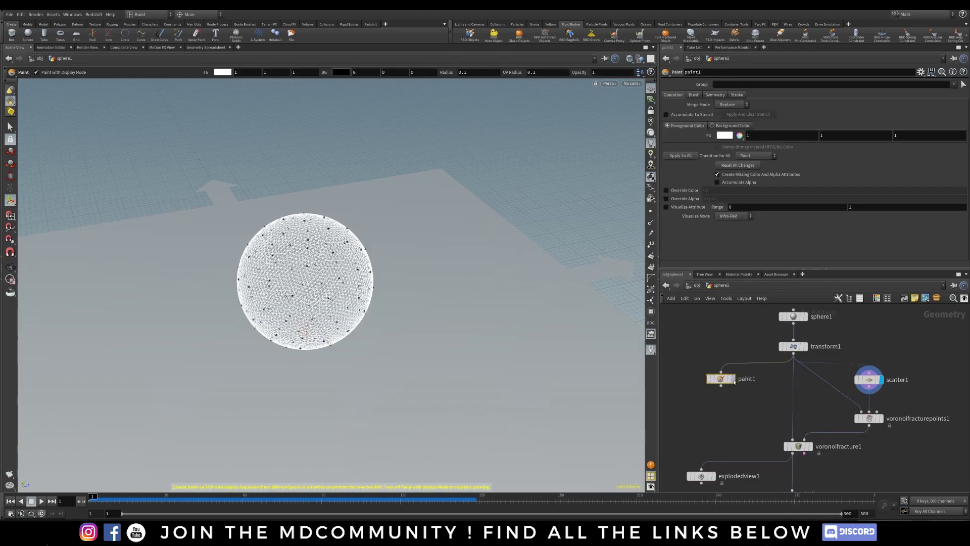
{"action": "left_click", "coordinate": [734, 382]}
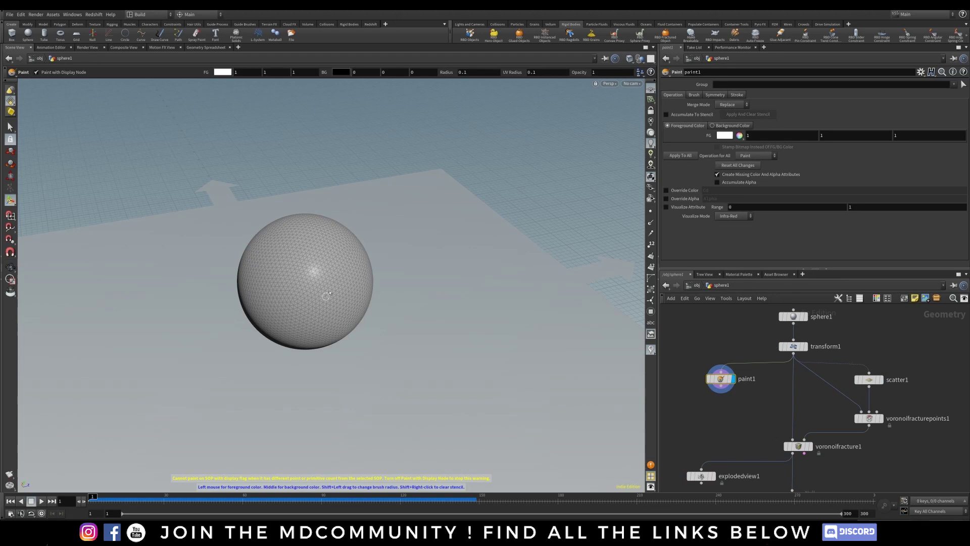
Fill the whole sphere with the black background colour in paint1.
{"action": "scroll", "coordinate": [444, 286], "scroll_direction": "up", "scroll_amount": 3}
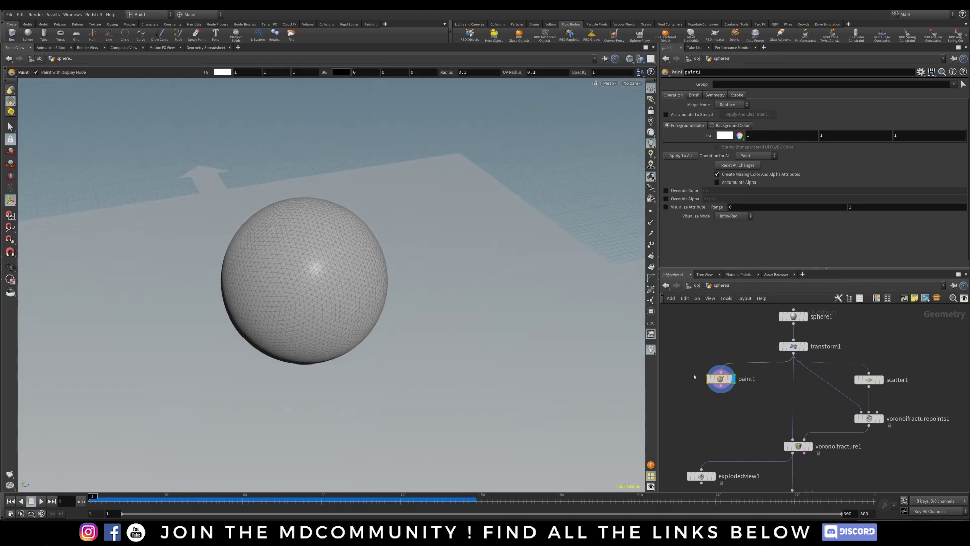
{"action": "left_click_drag", "start_coordinate": [684, 368], "coordinate": [742, 405]}
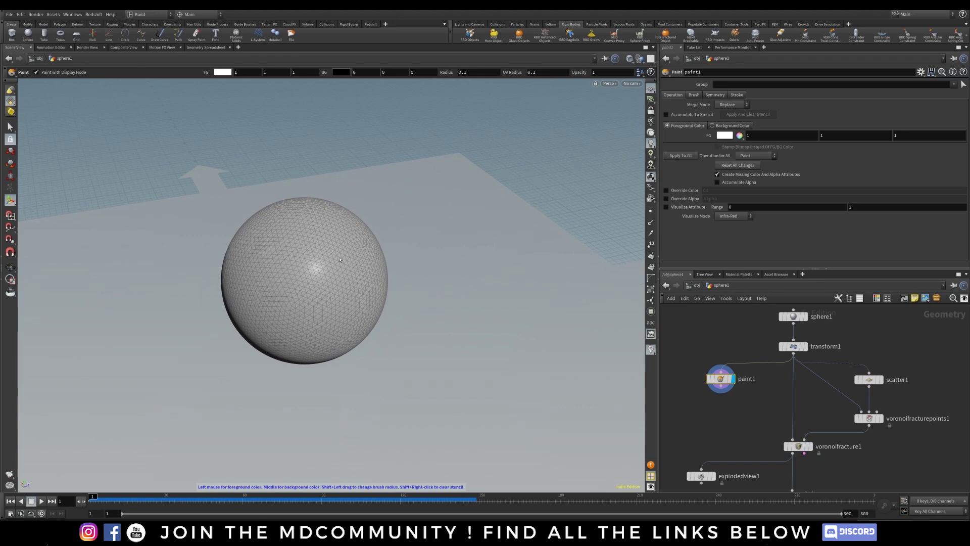
{"action": "mouse_move", "coordinate": [321, 256]}
{"action": "left_mouse_down", "text": "alt"}
{"action": "mouse_move", "coordinate": [306, 256]}
{"action": "mouse_move", "coordinate": [329, 263]}
{"action": "left_mouse_up", "text": "alt"}
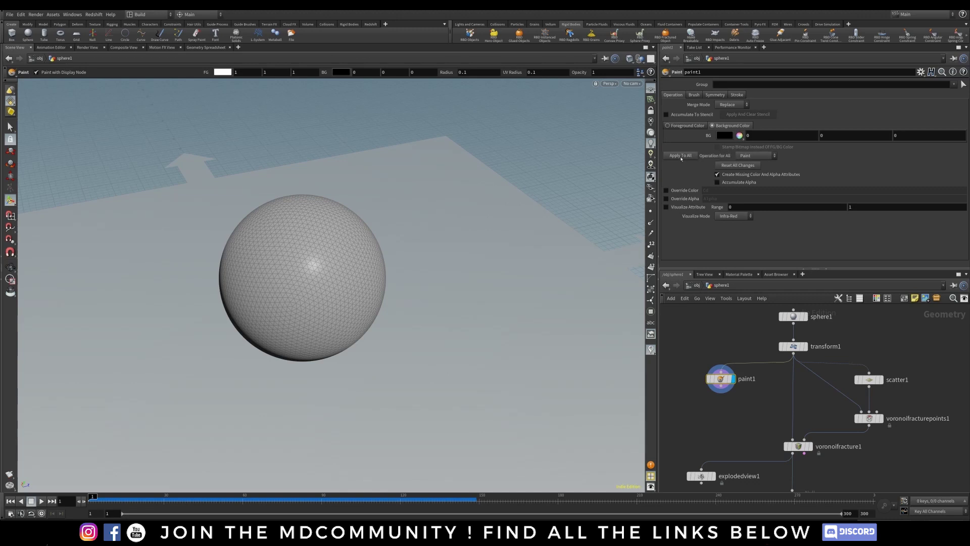
{"action": "left_click", "coordinate": [680, 156]}
Switch the viewport to the Top view and frame the whole black sphere with the Paint tool active.
{"action": "mouse_move", "coordinate": [291, 268]}
{"action": "left_mouse_down", "text": "alt"}
{"action": "mouse_move", "coordinate": [290, 303]}
{"action": "mouse_move", "coordinate": [305, 255]}
{"action": "left_mouse_up", "text": "alt"}
{"action": "left_click", "coordinate": [609, 85]}
{"action": "mouse_move", "coordinate": [618, 100]}
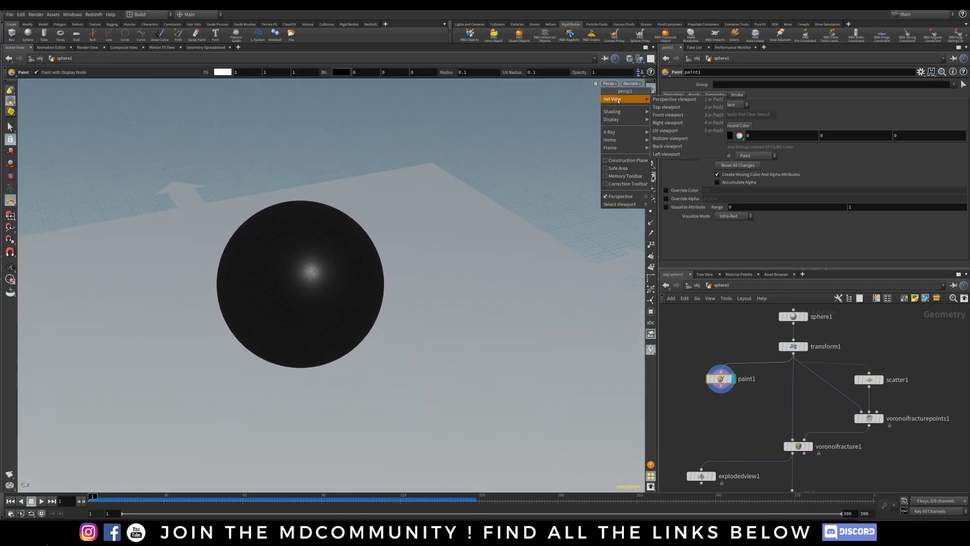
{"action": "left_click", "coordinate": [667, 107]}
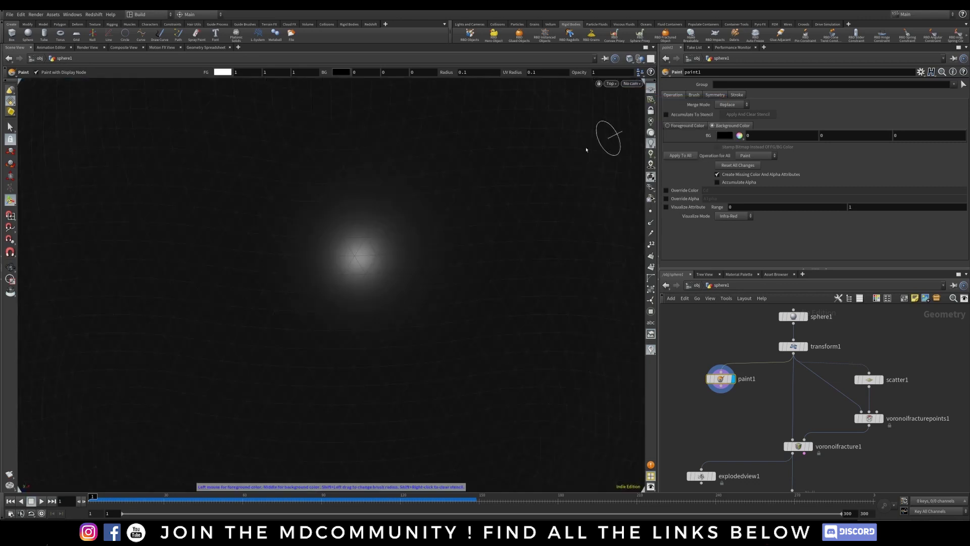
{"action": "key", "text": "Escape"}
{"action": "scroll", "coordinate": [399, 244], "scroll_direction": "down", "scroll_amount": 6}
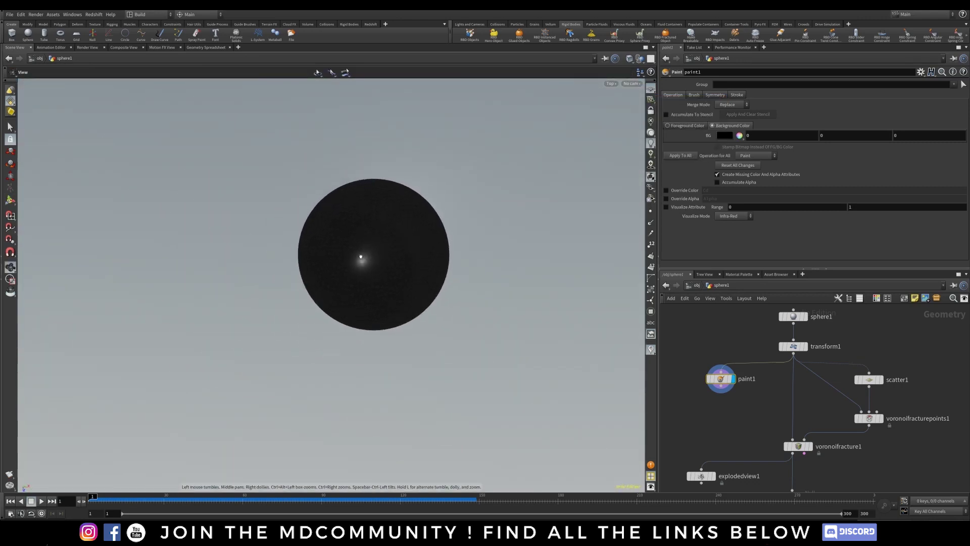
{"action": "middle_click_drag", "start_coordinate": [360, 259], "coordinate": [299, 305]}
{"action": "key", "text": "Return"}
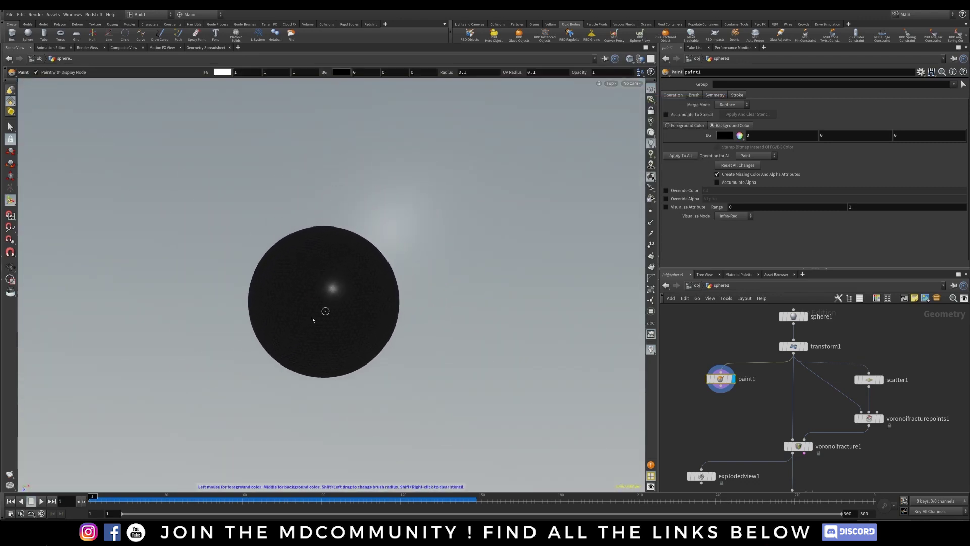
{"action": "key", "text": "Escape"}
{"action": "scroll", "coordinate": [332, 286], "scroll_direction": "down", "scroll_amount": 3}
{"action": "scroll", "coordinate": [335, 306], "scroll_direction": "up", "scroll_amount": 5}
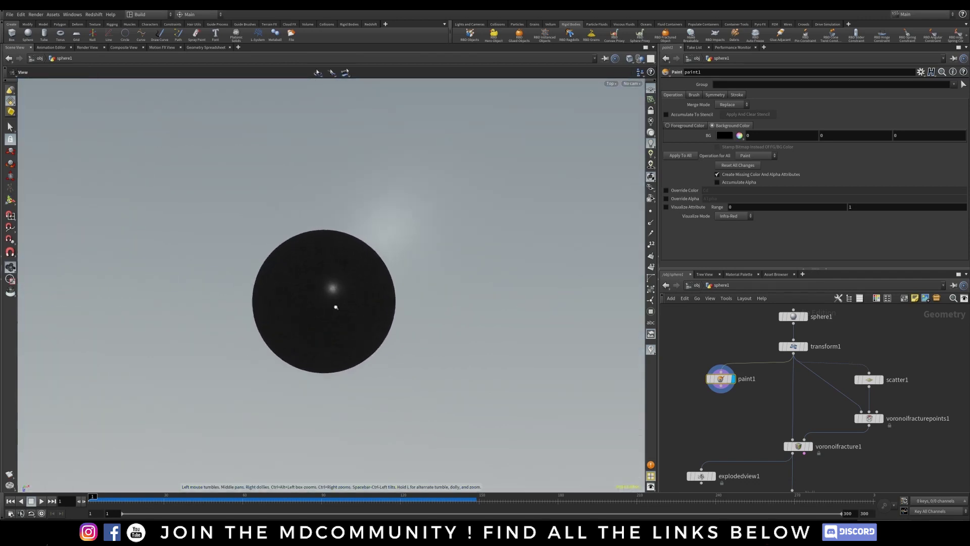
{"action": "scroll", "coordinate": [390, 288], "scroll_direction": "up", "scroll_amount": 1}
{"action": "key", "text": "Return"}
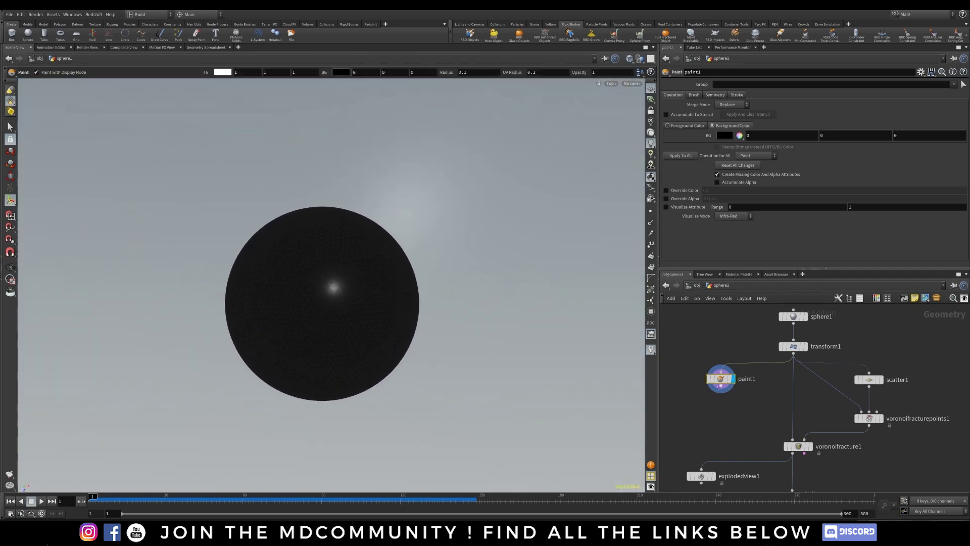
Select the foreground colour on paint1 and paint a white patch over the sphere's top with a brush radius of about 0.2.
{"action": "left_click_drag", "start_coordinate": [721, 384], "coordinate": [719, 385]}
{"action": "left_click", "coordinate": [678, 126]}
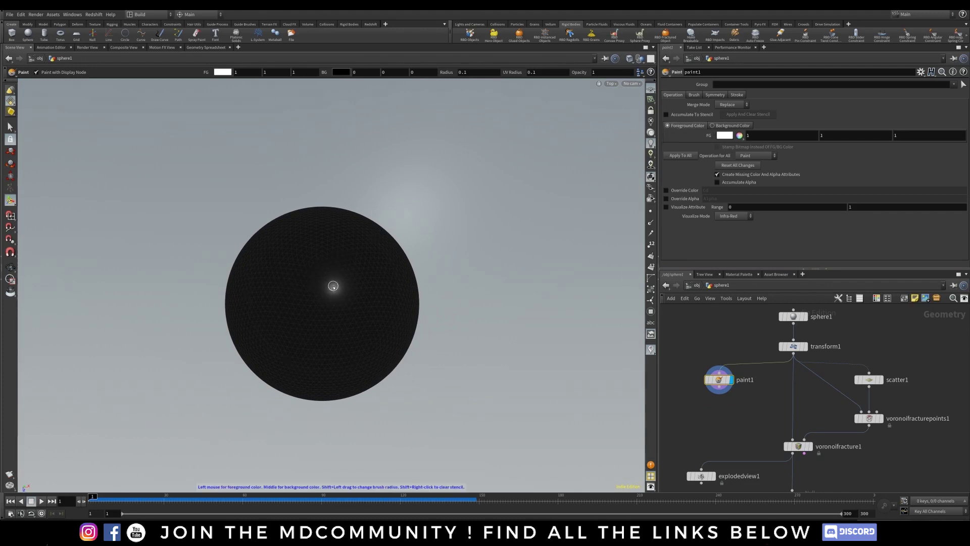
{"action": "left_click_drag", "start_coordinate": [337, 290], "coordinate": [323, 290]}
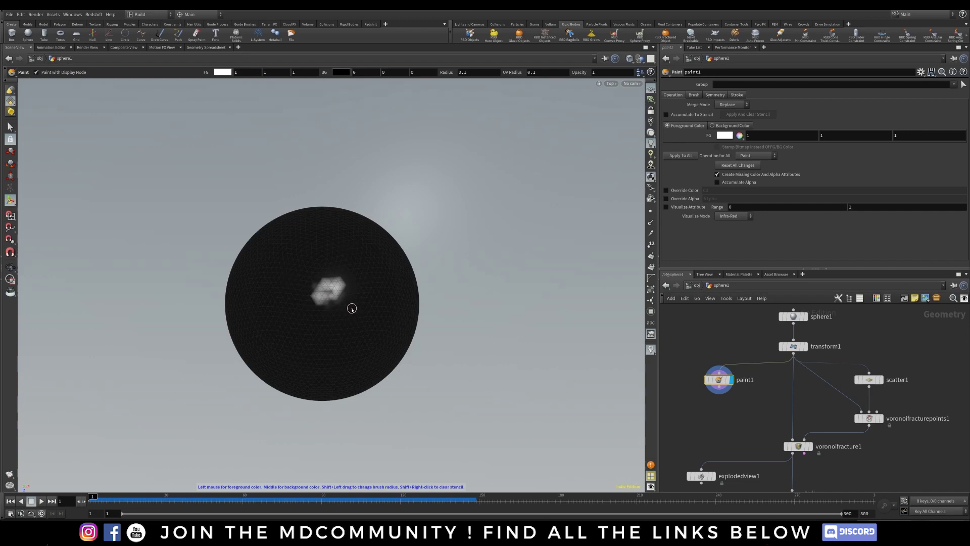
{"action": "mouse_move", "coordinate": [364, 296]}
{"action": "left_mouse_down", "text": "shift"}
{"action": "mouse_move", "coordinate": [335, 282]}
{"action": "mouse_move", "coordinate": [337, 299]}
{"action": "mouse_move", "coordinate": [324, 267]}
{"action": "mouse_move", "coordinate": [322, 325]}
{"action": "mouse_move", "coordinate": [319, 306]}
{"action": "mouse_move", "coordinate": [278, 283]}
{"action": "mouse_move", "coordinate": [270, 265]}
{"action": "mouse_move", "coordinate": [321, 245]}
{"action": "mouse_move", "coordinate": [349, 246]}
{"action": "mouse_move", "coordinate": [376, 278]}
{"action": "mouse_move", "coordinate": [357, 328]}
{"action": "mouse_move", "coordinate": [314, 340]}
{"action": "mouse_move", "coordinate": [283, 311]}
{"action": "left_mouse_up", "text": "shift"}
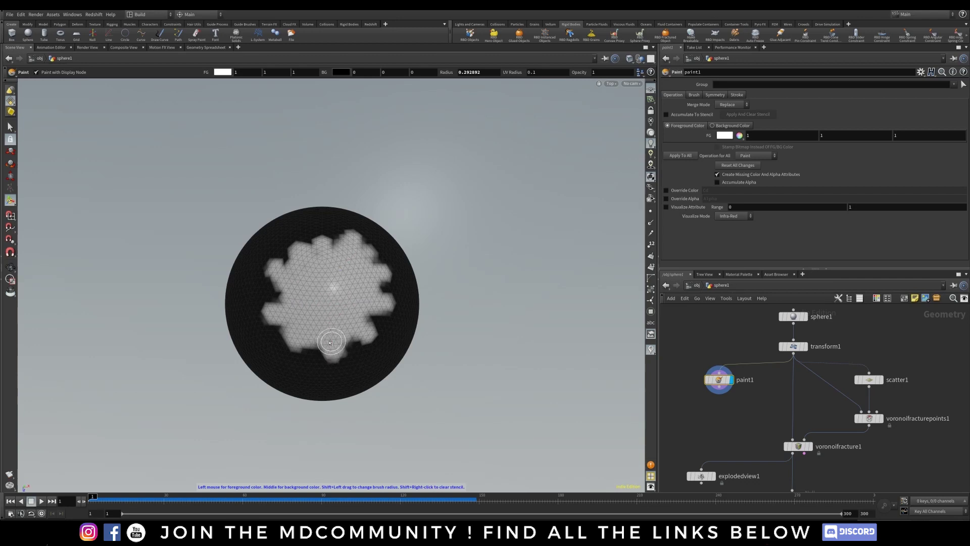
Switch the viewport to the perspective view and fill out the edges of the white patch with more paint.
{"action": "left_click", "coordinate": [611, 83]}
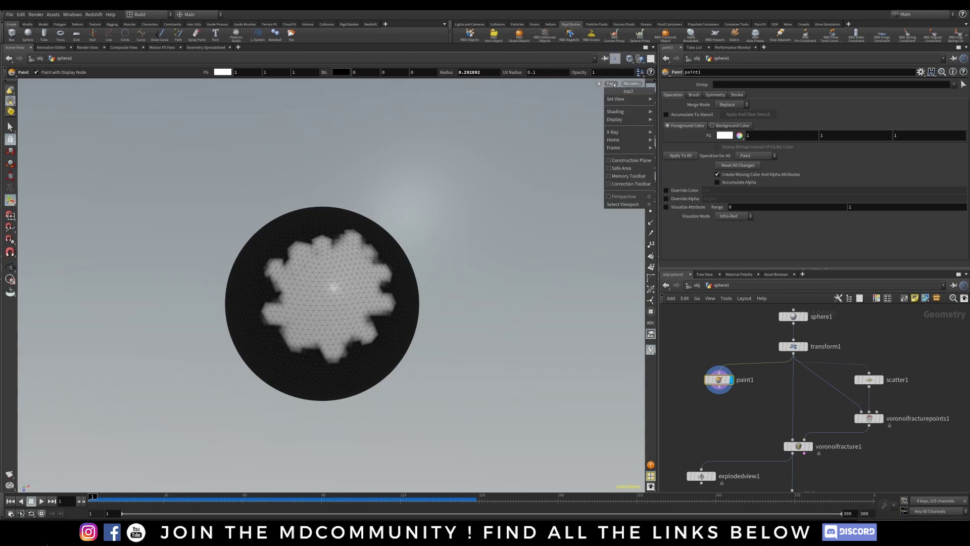
{"action": "mouse_move", "coordinate": [616, 99]}
{"action": "left_click", "coordinate": [677, 101]}
{"action": "mouse_move", "coordinate": [348, 299]}
{"action": "left_mouse_down", "text": "alt"}
{"action": "mouse_move", "coordinate": [327, 236]}
{"action": "mouse_move", "coordinate": [358, 236]}
{"action": "mouse_move", "coordinate": [318, 325]}
{"action": "mouse_move", "coordinate": [337, 394]}
{"action": "mouse_move", "coordinate": [313, 303]}
{"action": "mouse_move", "coordinate": [348, 268]}
{"action": "mouse_move", "coordinate": [313, 282]}
{"action": "mouse_move", "coordinate": [366, 239]}
{"action": "mouse_move", "coordinate": [350, 276]}
{"action": "left_mouse_up", "text": "alt"}
{"action": "key", "text": "Return"}
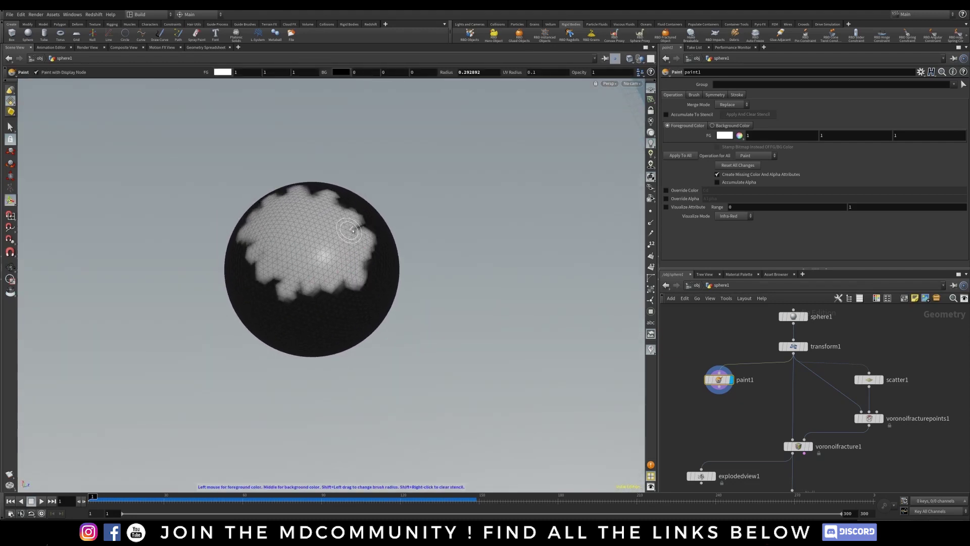
{"action": "mouse_move", "coordinate": [352, 229]}
{"action": "left_mouse_down"}
{"action": "mouse_move", "coordinate": [338, 283]}
{"action": "mouse_move", "coordinate": [313, 296]}
{"action": "mouse_move", "coordinate": [290, 271]}
{"action": "mouse_move", "coordinate": [337, 212]}
{"action": "mouse_move", "coordinate": [389, 173]}
{"action": "mouse_move", "coordinate": [420, 226]}
{"action": "mouse_move", "coordinate": [315, 245]}
{"action": "left_mouse_up"}
{"action": "key", "text": "Escape"}
{"action": "key", "text": "Return"}
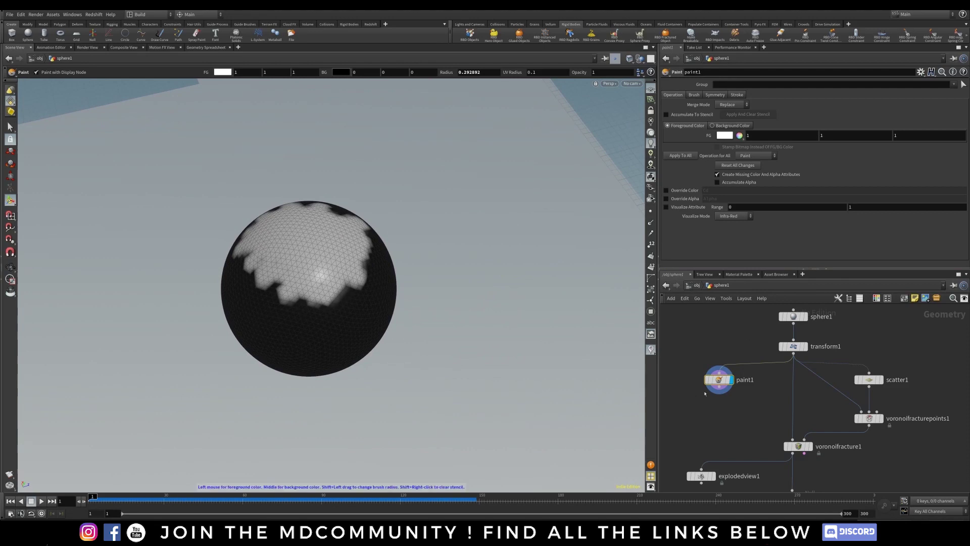
Set the paint1 operation for all to Smooth and apply it repeatedly to soften the white patch's border.
{"action": "left_click_drag", "start_coordinate": [718, 380], "coordinate": [710, 374]}
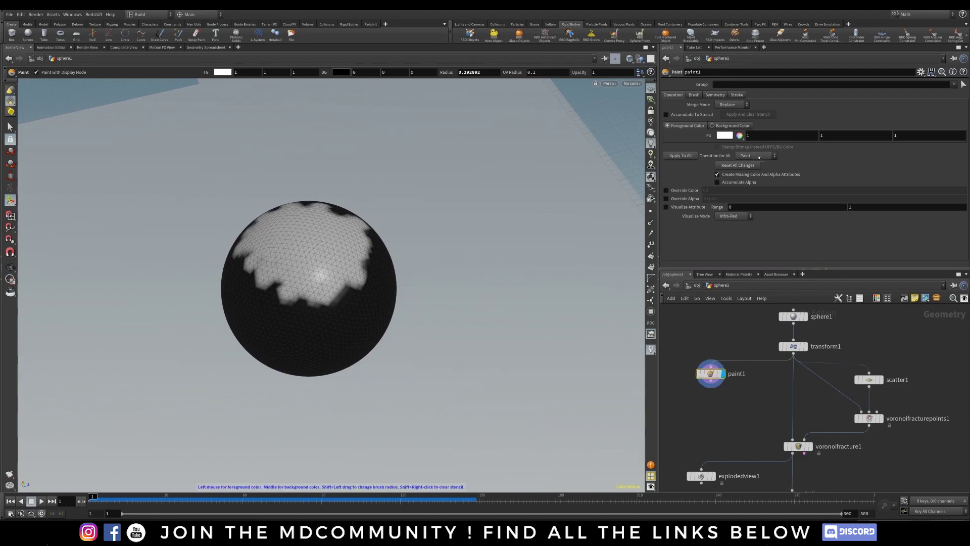
{"action": "left_click", "coordinate": [767, 156]}
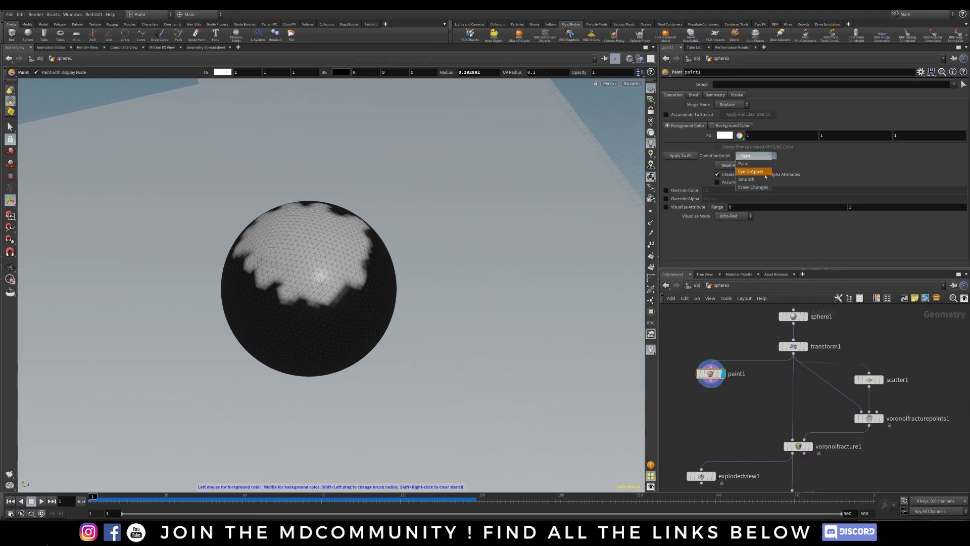
{"action": "left_click", "coordinate": [753, 182]}
{"action": "left_click", "coordinate": [680, 155]}
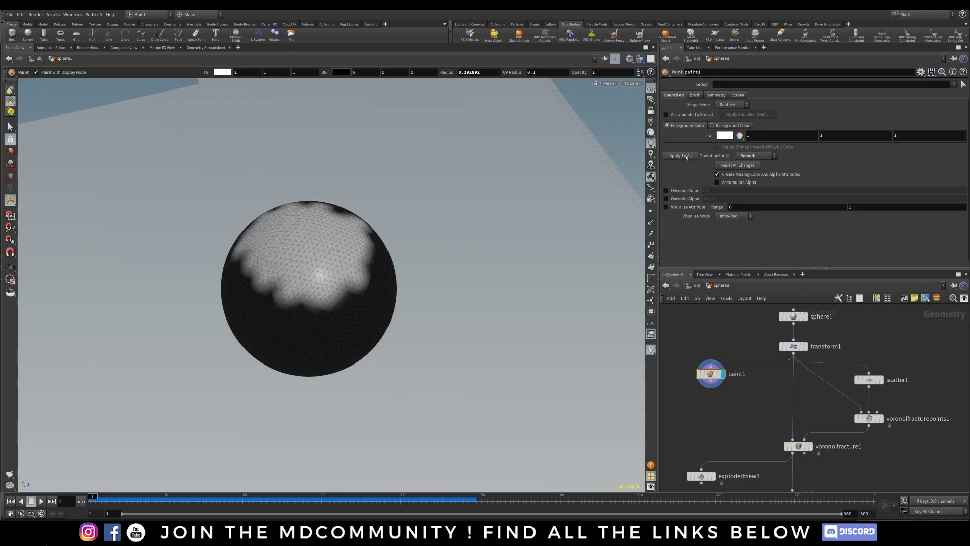
{"action": "left_click", "coordinate": [680, 155]}
{"action": "left_click", "coordinate": [680, 156]}
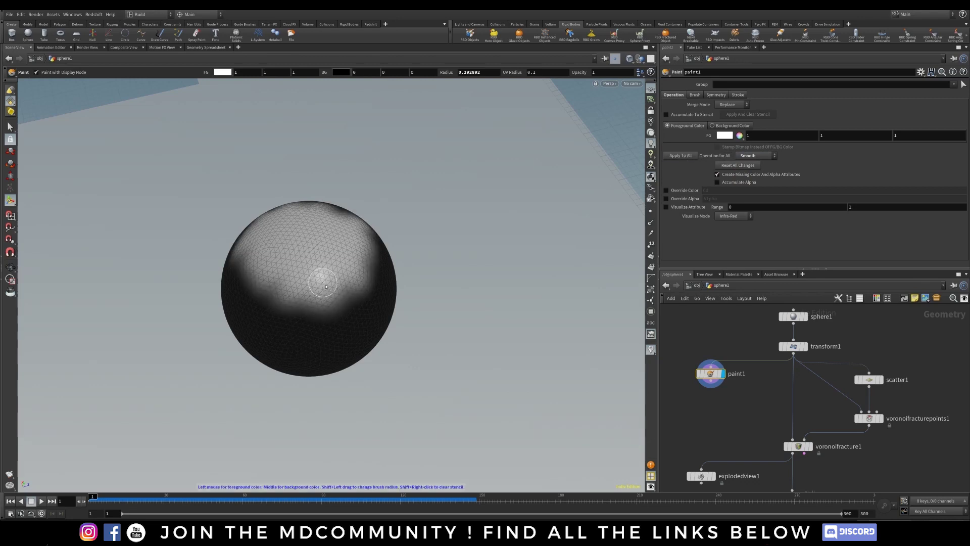
{"action": "mouse_move", "coordinate": [320, 298]}
{"action": "left_mouse_down", "text": "alt"}
{"action": "mouse_move", "coordinate": [357, 232]}
{"action": "mouse_move", "coordinate": [280, 306]}
{"action": "mouse_move", "coordinate": [385, 262]}
{"action": "left_mouse_up", "text": "alt"}
Add a Scatter node below paint1, connect it to paint1's output and display its points.
{"action": "left_click_drag", "start_coordinate": [710, 378], "coordinate": [700, 367]}
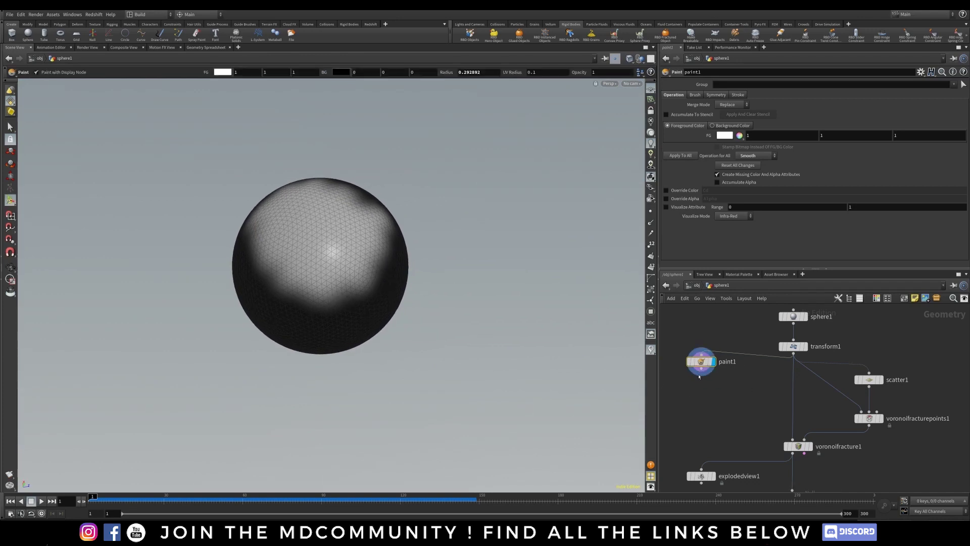
{"action": "left_click", "coordinate": [700, 405]}
{"action": "type", "text": "scatter"}
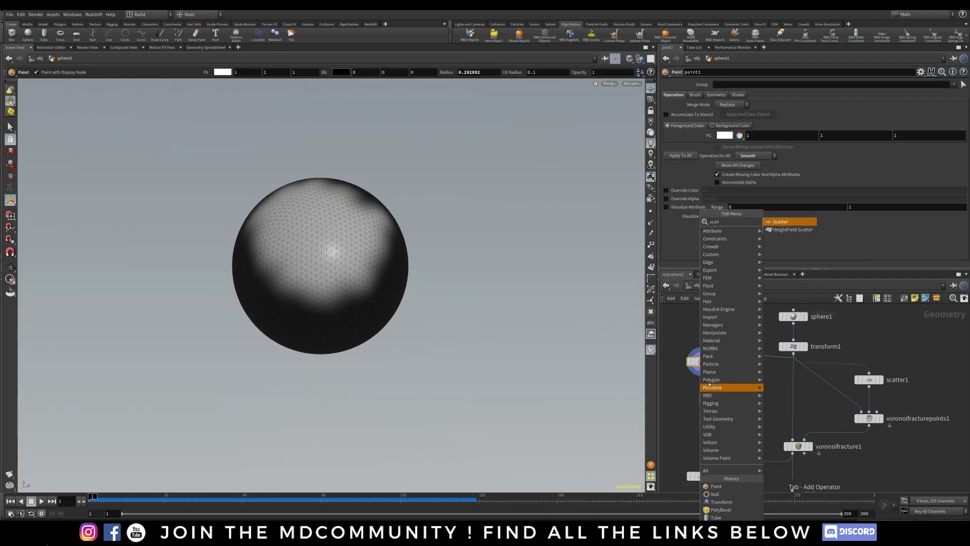
{"action": "left_click", "coordinate": [780, 223]}
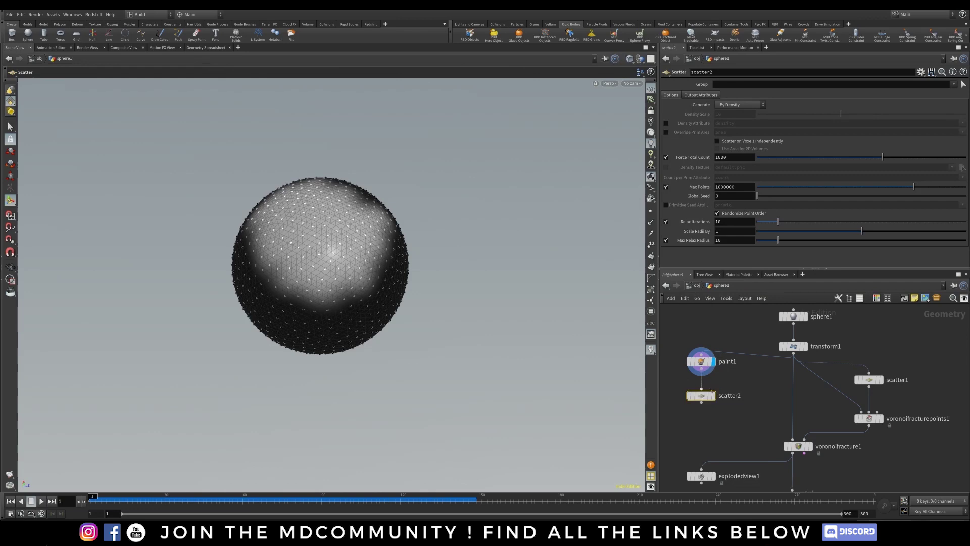
{"action": "left_click_drag", "start_coordinate": [708, 396], "coordinate": [702, 365]}
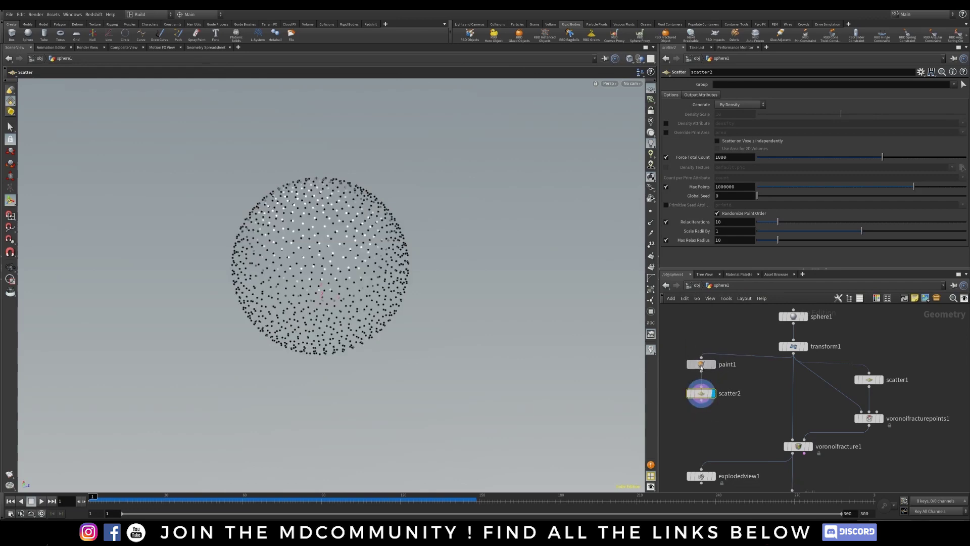
Enable the density attribute on scatter2 and set it to Color (Cd) so points follow the painted area.
{"action": "left_click_drag", "start_coordinate": [369, 308], "coordinate": [309, 259], "text": "alt"}
{"action": "middle_click_drag", "start_coordinate": [298, 228], "coordinate": [366, 256], "text": "alt"}
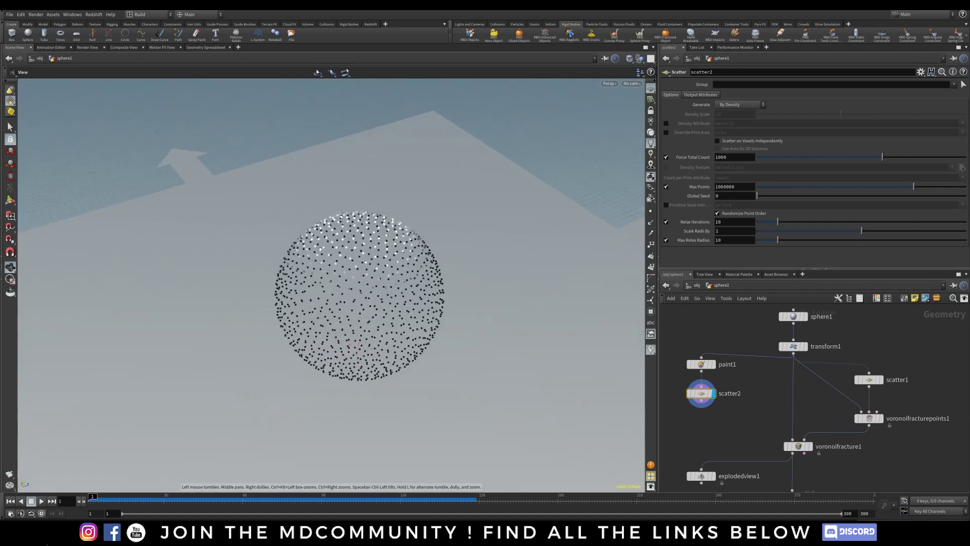
{"action": "left_click_drag", "start_coordinate": [365, 256], "coordinate": [350, 202], "text": "alt"}
{"action": "middle_click_drag", "start_coordinate": [304, 280], "coordinate": [331, 291], "text": "alt"}
{"action": "left_click_drag", "start_coordinate": [331, 291], "coordinate": [329, 273], "text": "alt"}
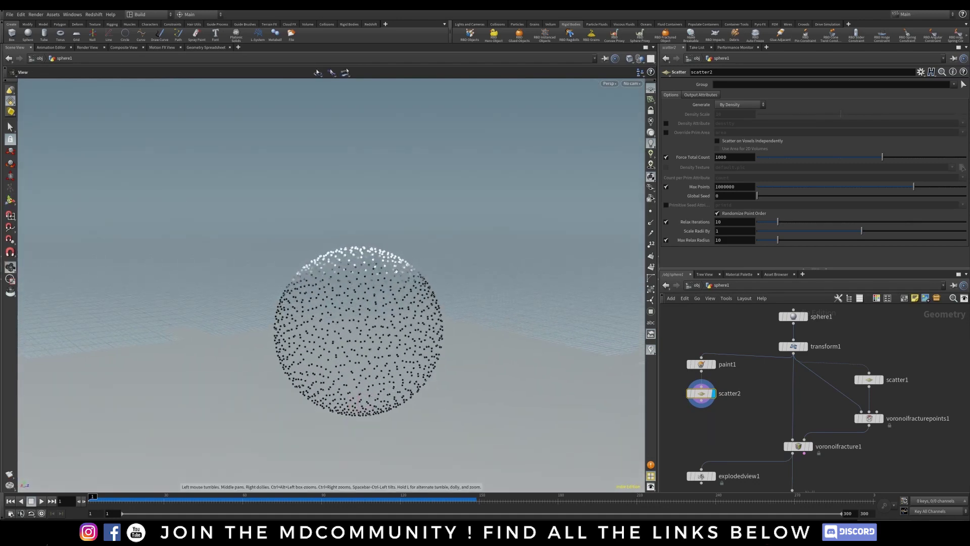
{"action": "middle_click_drag", "start_coordinate": [329, 273], "coordinate": [335, 235], "text": "alt"}
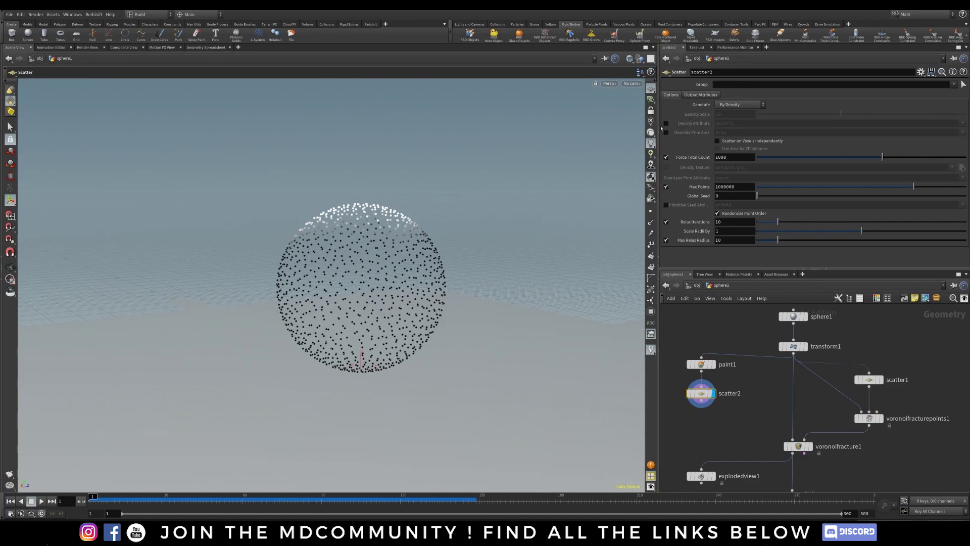
{"action": "left_click", "coordinate": [666, 124]}
{"action": "double_click", "coordinate": [741, 123]}
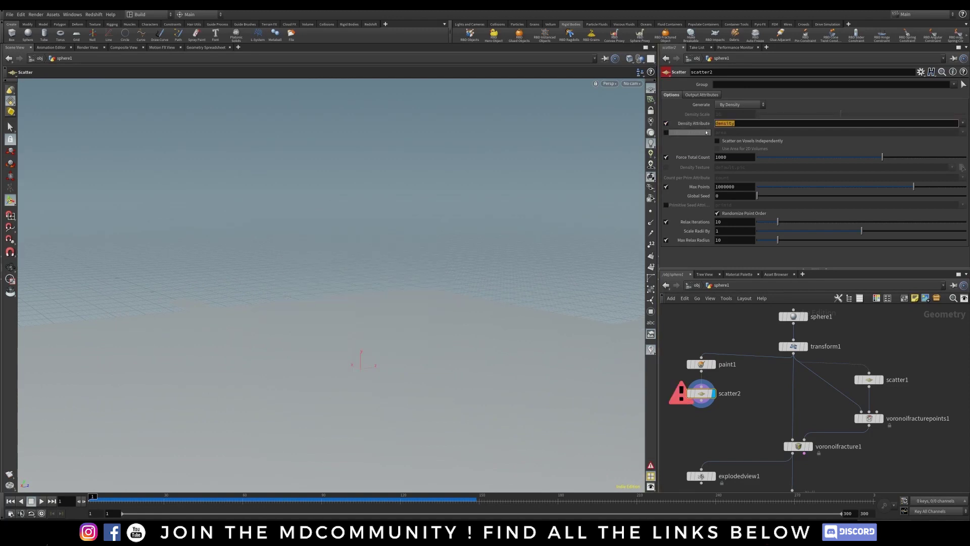
{"action": "left_click", "coordinate": [963, 123]}
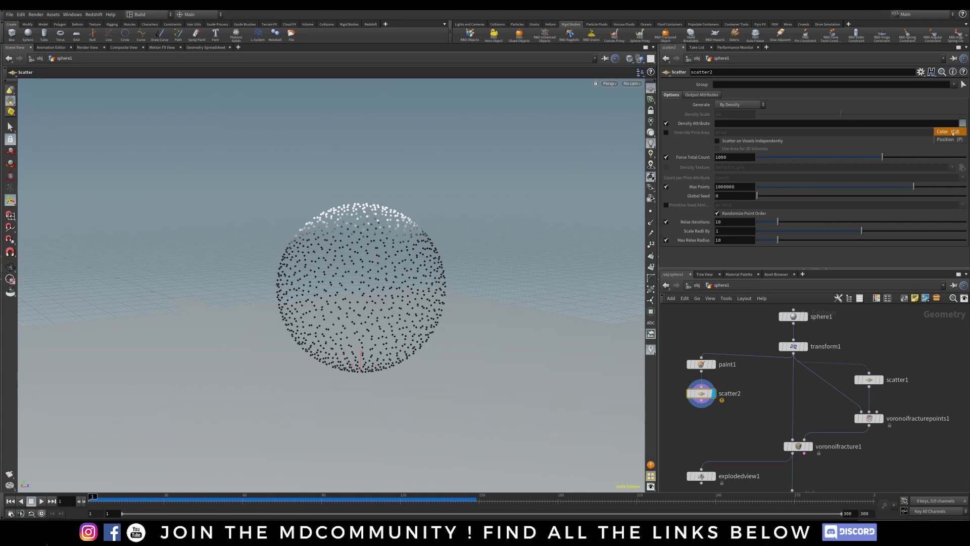
{"action": "left_click", "coordinate": [947, 132]}
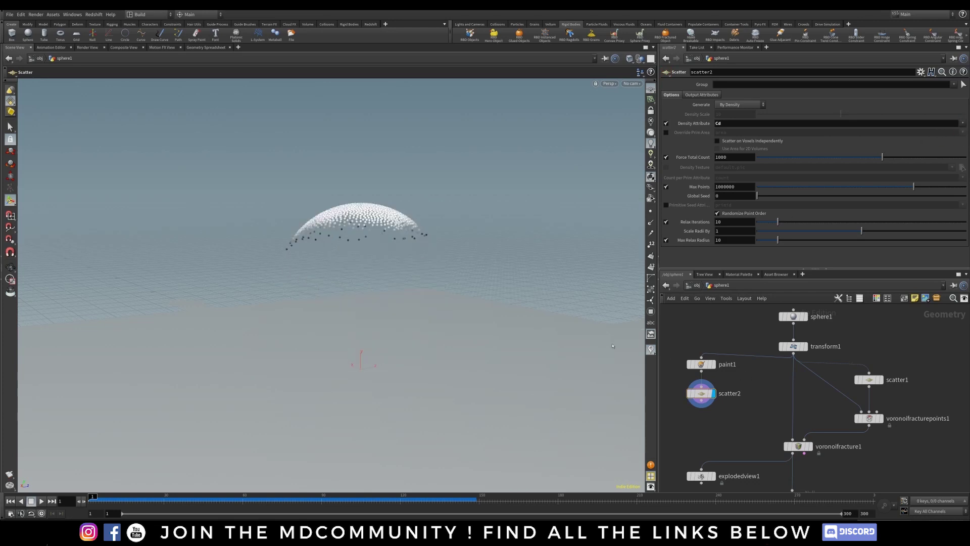
Move scatter2 slightly further below paint1 and set its forced total count to 100.
{"action": "left_click_drag", "start_coordinate": [411, 252], "coordinate": [407, 326], "text": "alt"}
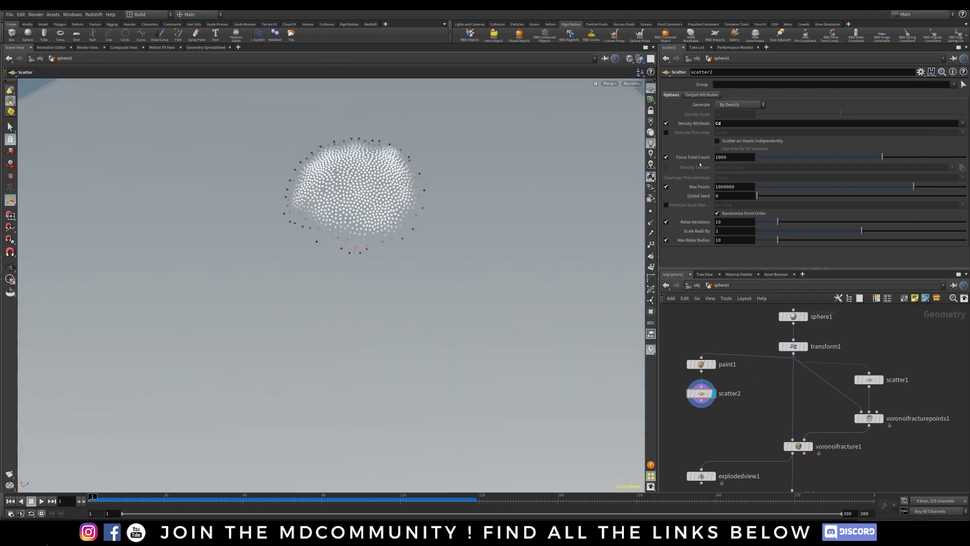
{"action": "left_click_drag", "start_coordinate": [377, 150], "coordinate": [485, 294], "text": "alt"}
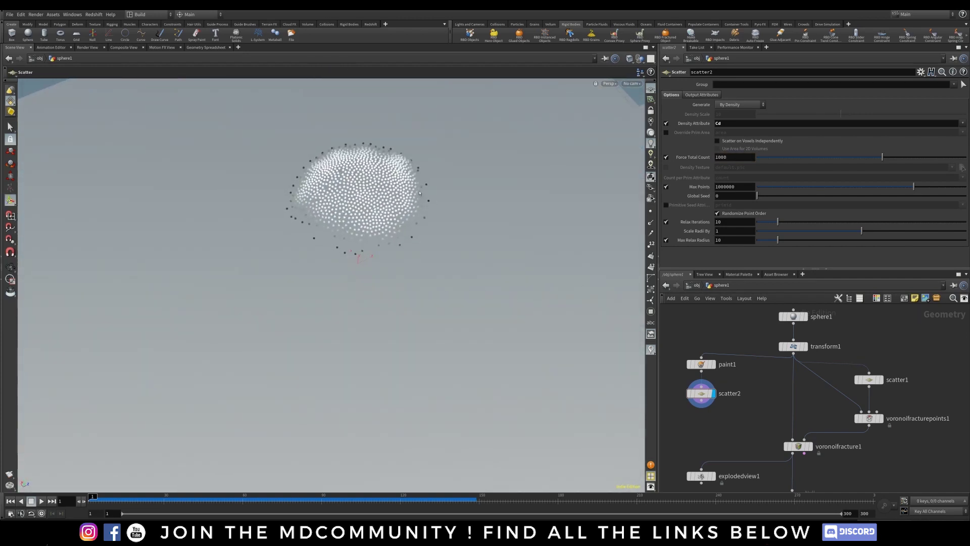
{"action": "left_click_drag", "start_coordinate": [419, 193], "coordinate": [414, 275], "text": "alt"}
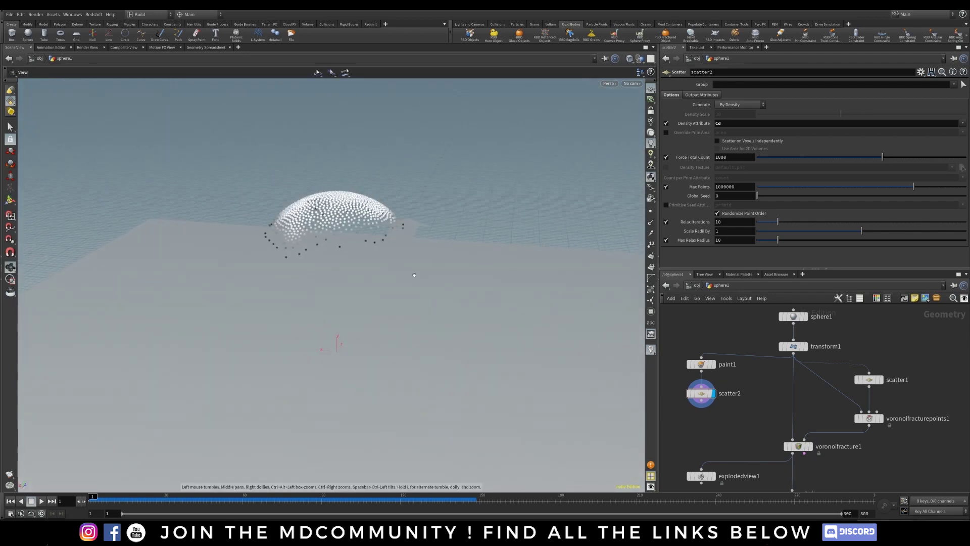
{"action": "left_click_drag", "start_coordinate": [703, 394], "coordinate": [703, 404]}
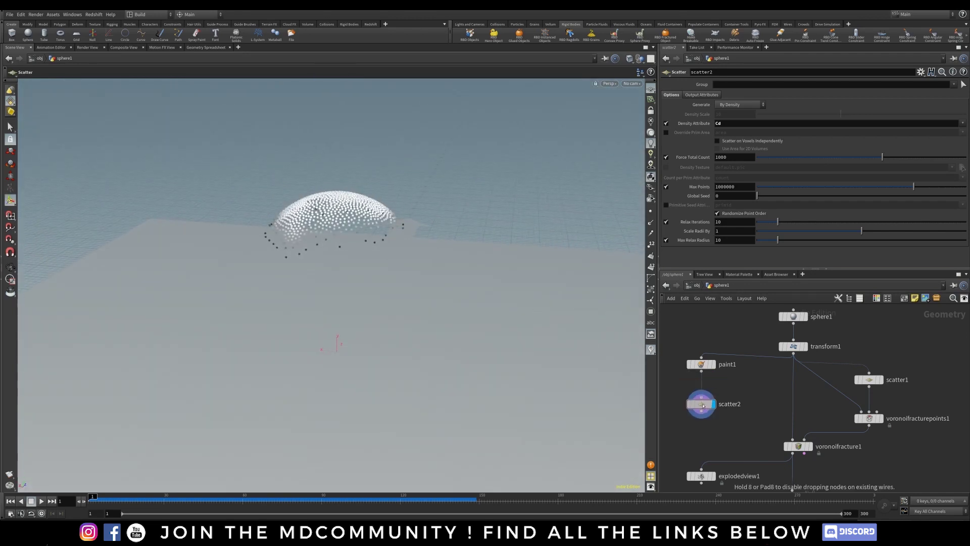
{"action": "left_click_drag", "start_coordinate": [354, 237], "coordinate": [335, 279], "text": "alt"}
{"action": "middle_click_drag", "start_coordinate": [335, 278], "coordinate": [343, 326], "text": "alt"}
{"action": "left_click_drag", "start_coordinate": [343, 326], "coordinate": [350, 300], "text": "alt"}
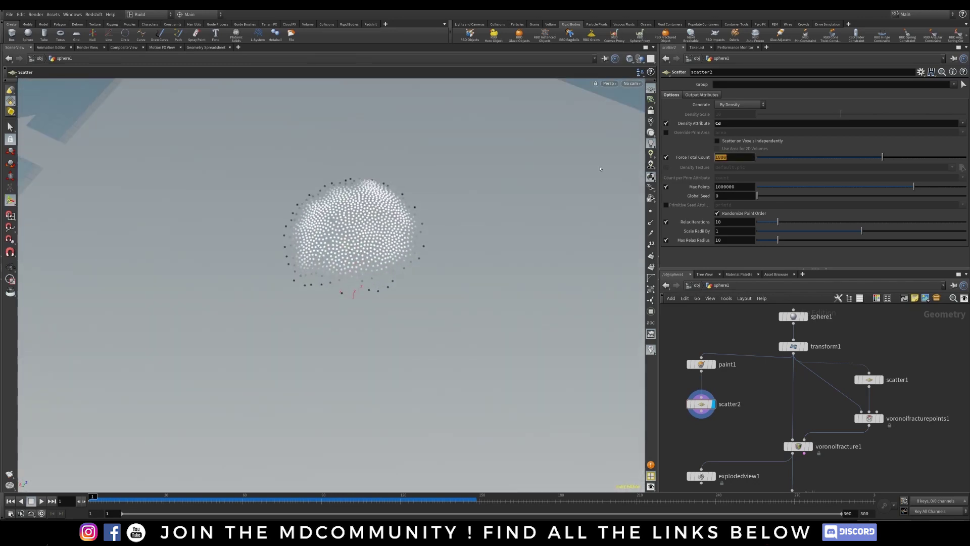
{"action": "type", "text": "0"}
{"action": "key", "text": "Return"}
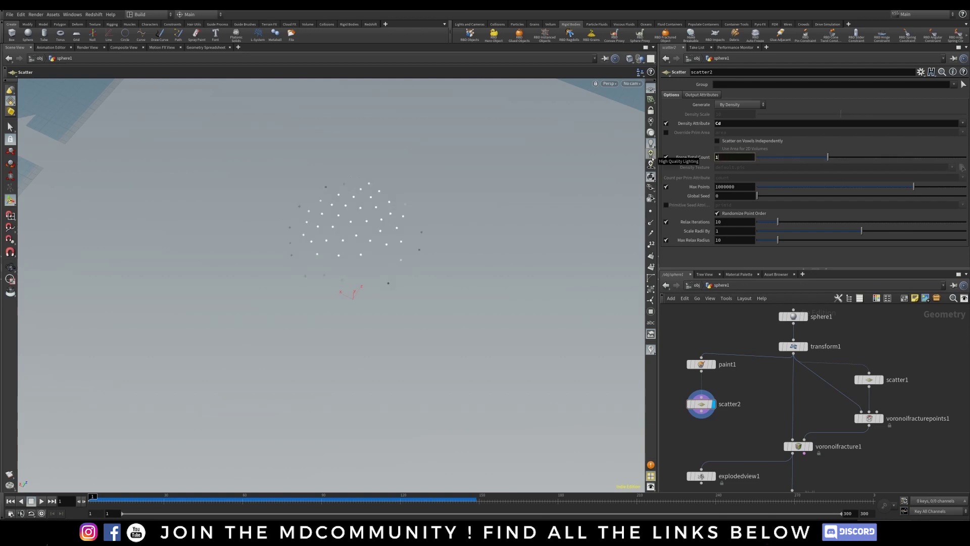
Connect scatter2 to the second input of voronoifracture1 and display explodedview1 to inspect the fractured pieces from several angles.
{"action": "left_click_drag", "start_coordinate": [405, 258], "coordinate": [404, 214], "text": "alt"}
{"action": "middle_click_drag", "start_coordinate": [747, 396], "coordinate": [771, 369]}
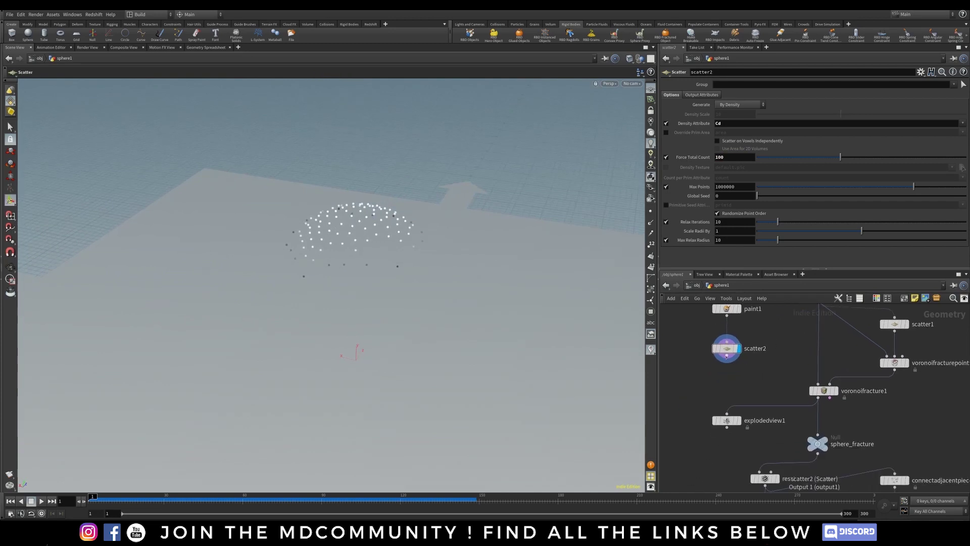
{"action": "left_click_drag", "start_coordinate": [726, 356], "coordinate": [829, 385]}
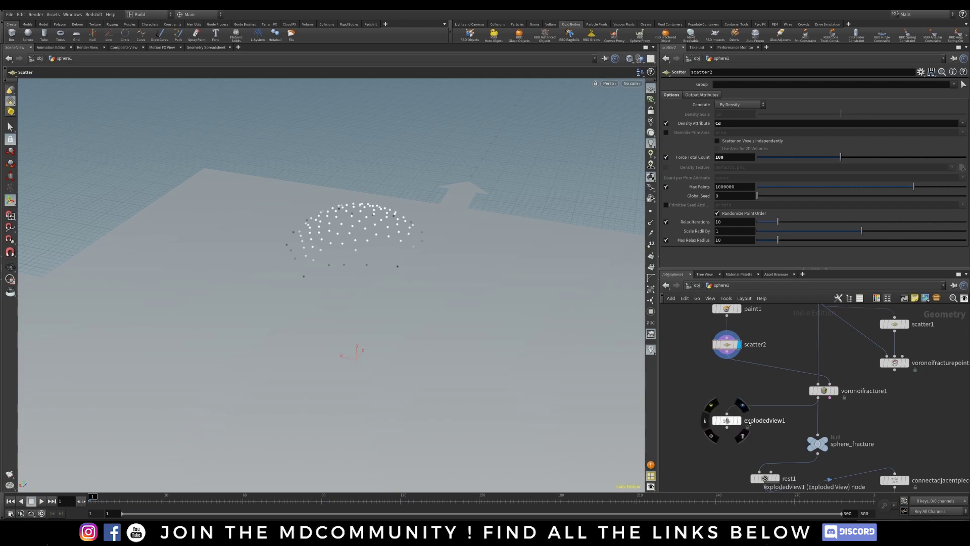
{"action": "left_click", "coordinate": [738, 420]}
{"action": "left_click_drag", "start_coordinate": [436, 197], "coordinate": [260, 170], "text": "alt"}
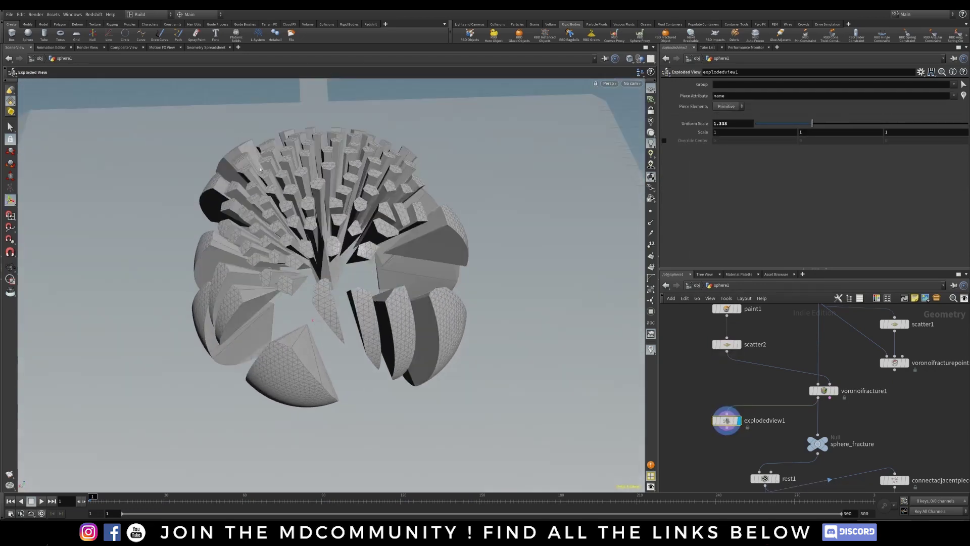
{"action": "left_click_drag", "start_coordinate": [318, 175], "coordinate": [346, 91], "text": "alt"}
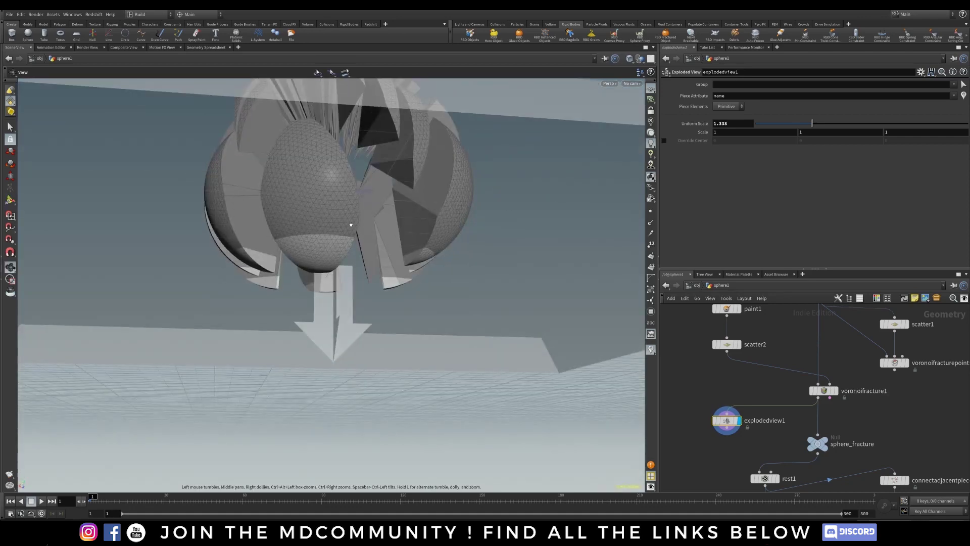
{"action": "left_click_drag", "start_coordinate": [351, 225], "coordinate": [402, 282], "text": "alt"}
Wire scatter2 into the Impact Points input of voronoifracturepoints1, feed that node into voronoifracture1, and tidy the node layout.
{"action": "left_click_drag", "start_coordinate": [894, 363], "coordinate": [850, 361]}
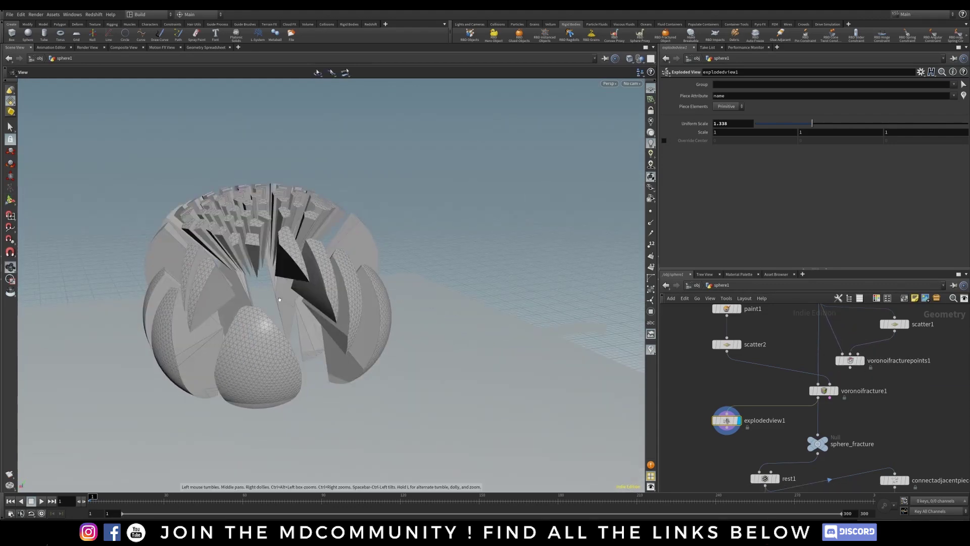
{"action": "left_click_drag", "start_coordinate": [258, 311], "coordinate": [288, 268], "text": "alt"}
{"action": "left_click_drag", "start_coordinate": [232, 302], "coordinate": [243, 328], "text": "alt"}
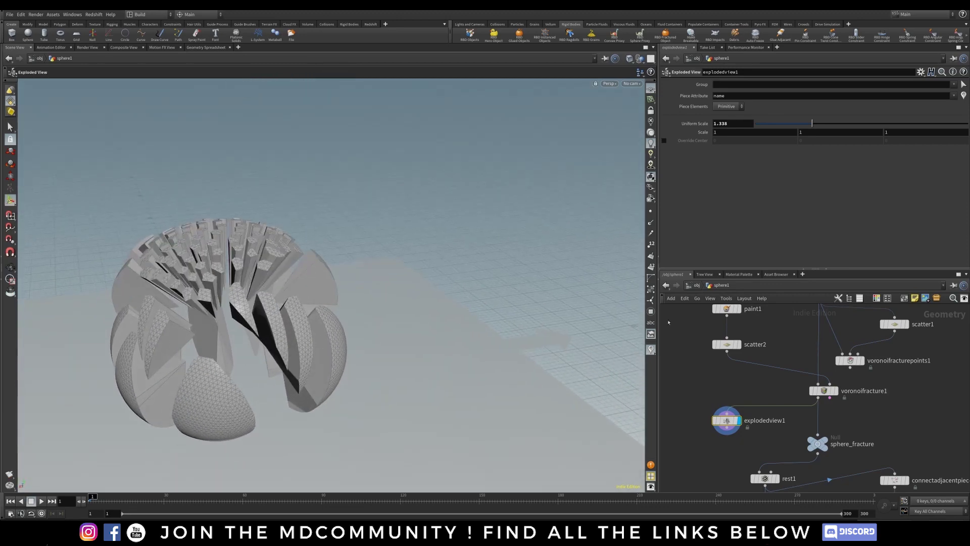
{"action": "left_click_drag", "start_coordinate": [728, 356], "coordinate": [767, 354]}
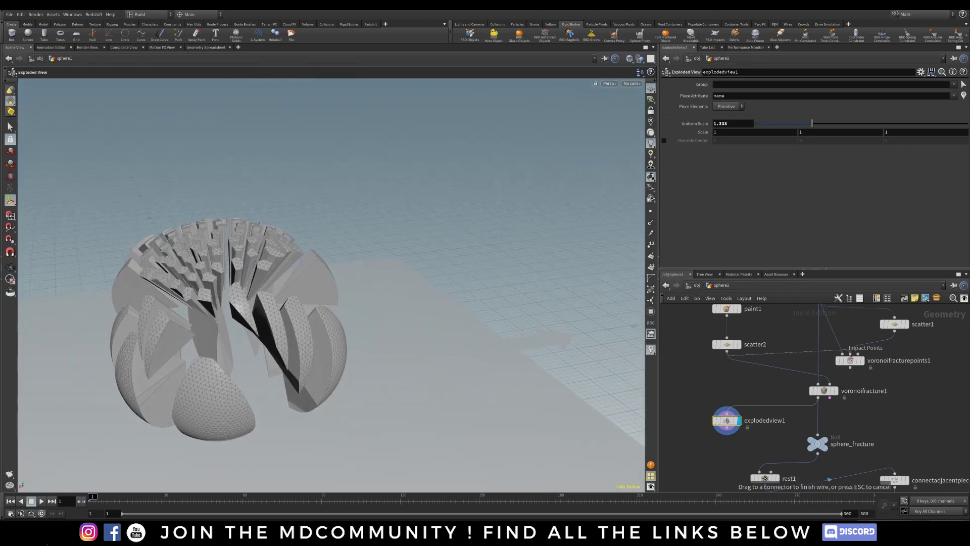
{"action": "left_click_drag", "start_coordinate": [851, 356], "coordinate": [823, 391]}
{"action": "left_click_drag", "start_coordinate": [384, 303], "coordinate": [298, 323]}
{"action": "left_click_drag", "start_coordinate": [850, 360], "coordinate": [860, 364]}
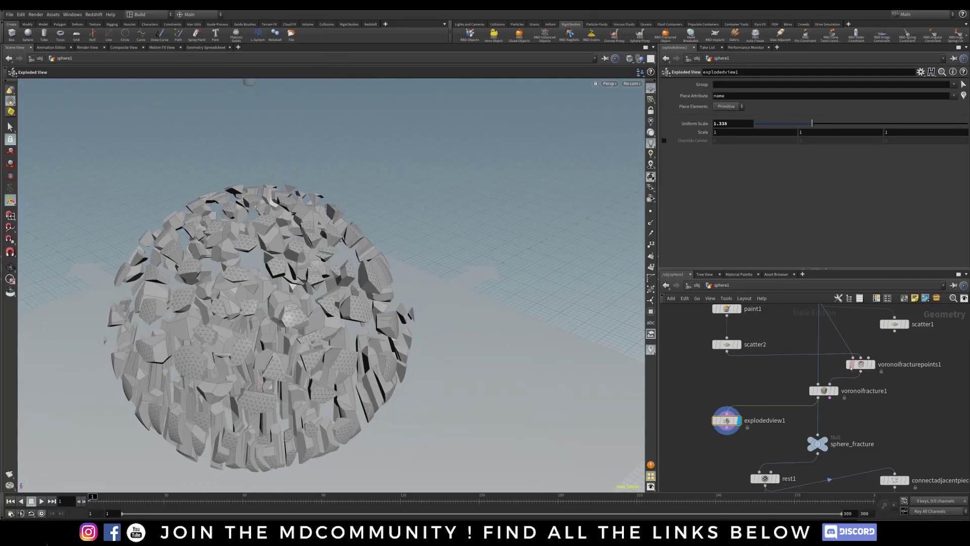
{"action": "left_click_drag", "start_coordinate": [727, 344], "coordinate": [726, 338]}
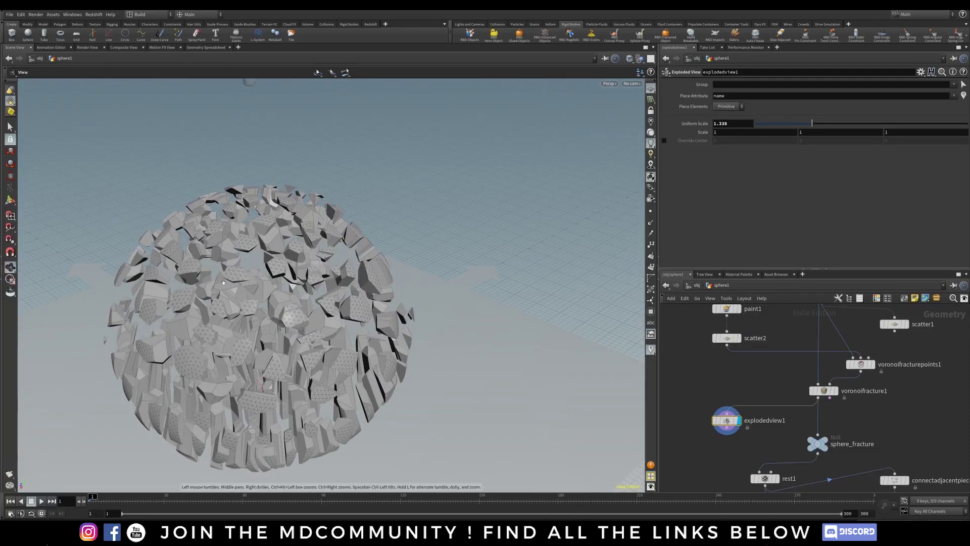
Display voronoifracturepoints1 and lower its Volume Resolution to 16, inspecting the generated points around the sphere.
{"action": "mouse_move", "coordinate": [316, 276]}
{"action": "left_mouse_down", "text": "alt"}
{"action": "mouse_move", "coordinate": [344, 374]}
{"action": "mouse_move", "coordinate": [323, 288]}
{"action": "left_mouse_up", "text": "alt"}
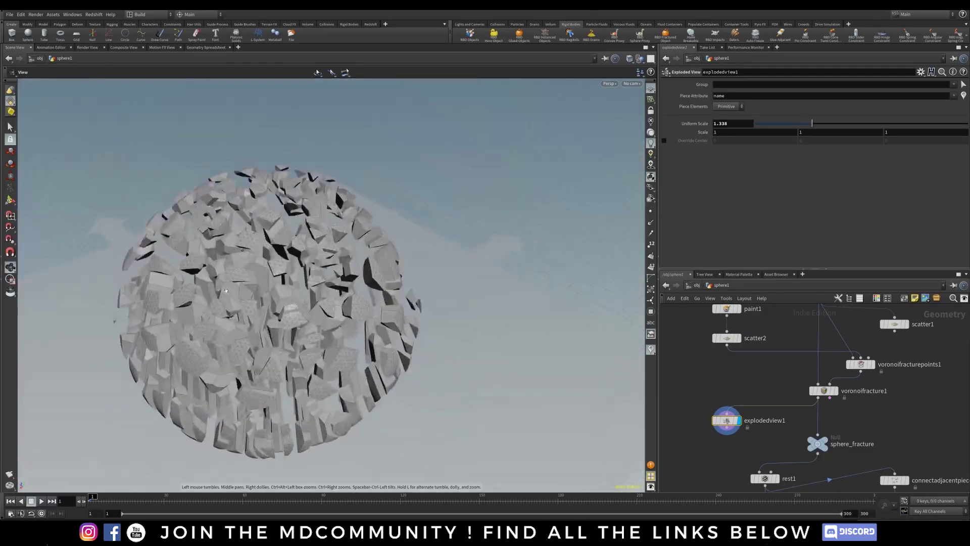
{"action": "left_click", "coordinate": [861, 364]}
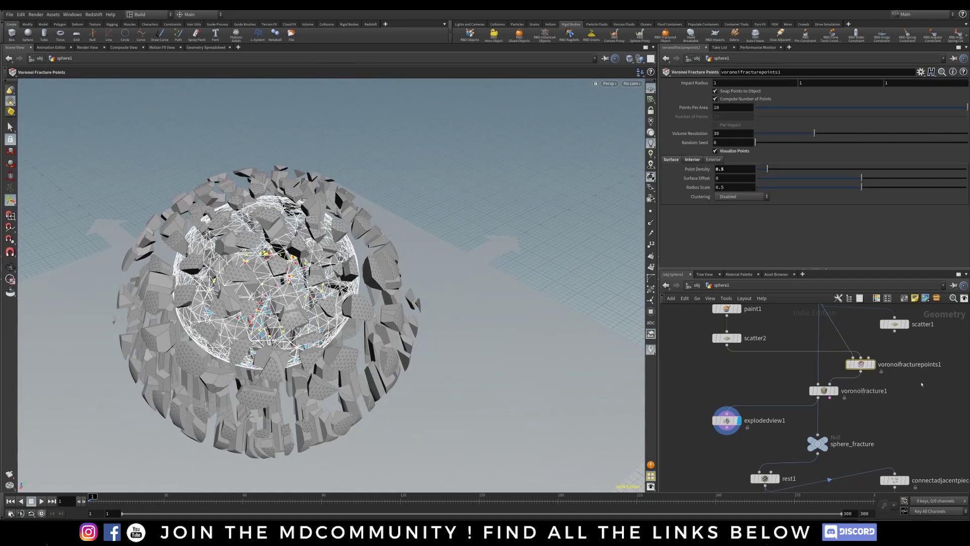
{"action": "left_click", "coordinate": [872, 363]}
{"action": "key", "text": "Escape"}
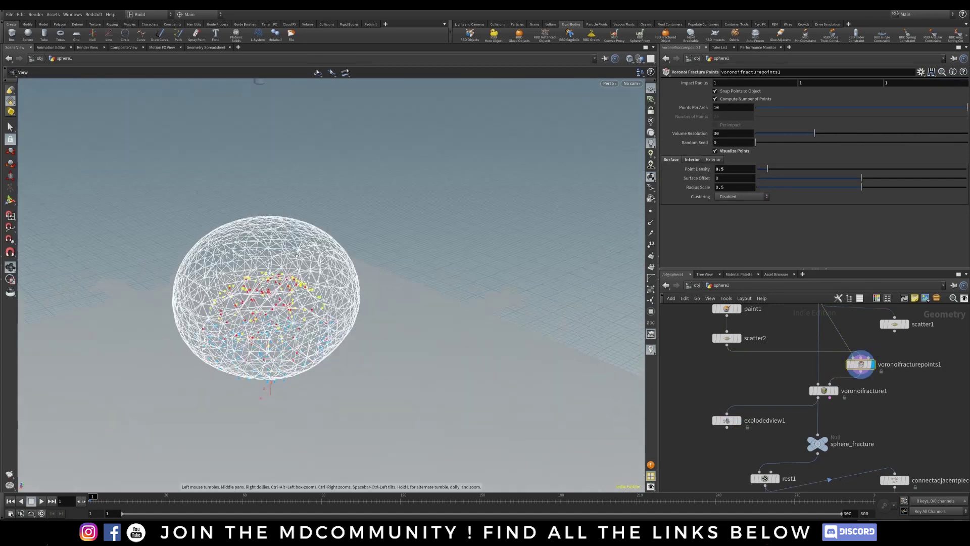
{"action": "left_click_drag", "start_coordinate": [297, 256], "coordinate": [290, 221], "text": "alt"}
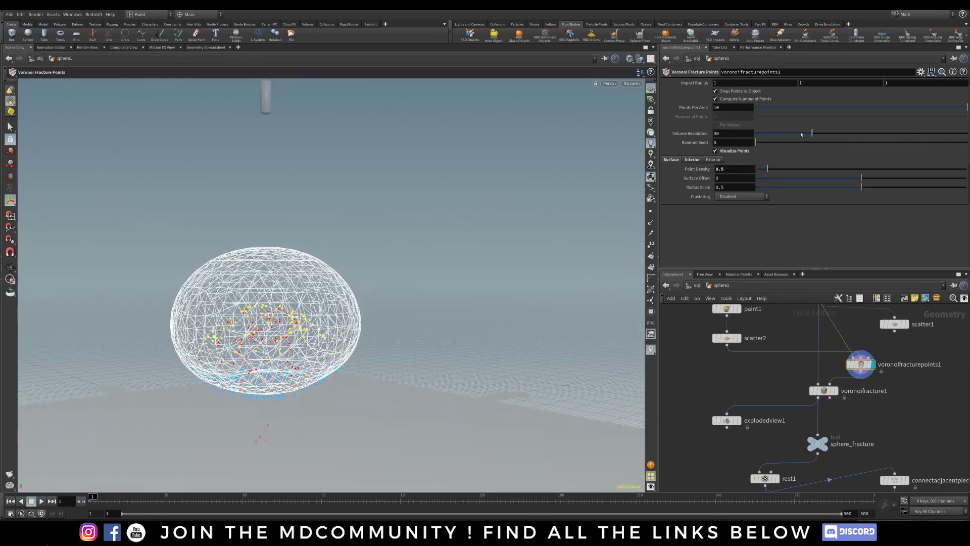
{"action": "left_click_drag", "start_coordinate": [789, 134], "coordinate": [783, 135]}
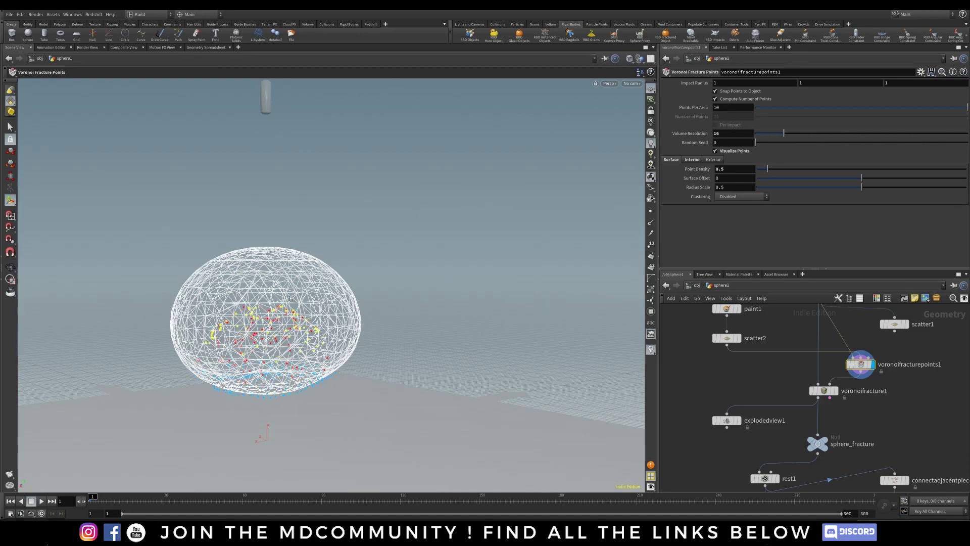
{"action": "left_click_drag", "start_coordinate": [197, 380], "coordinate": [296, 295], "text": "alt"}
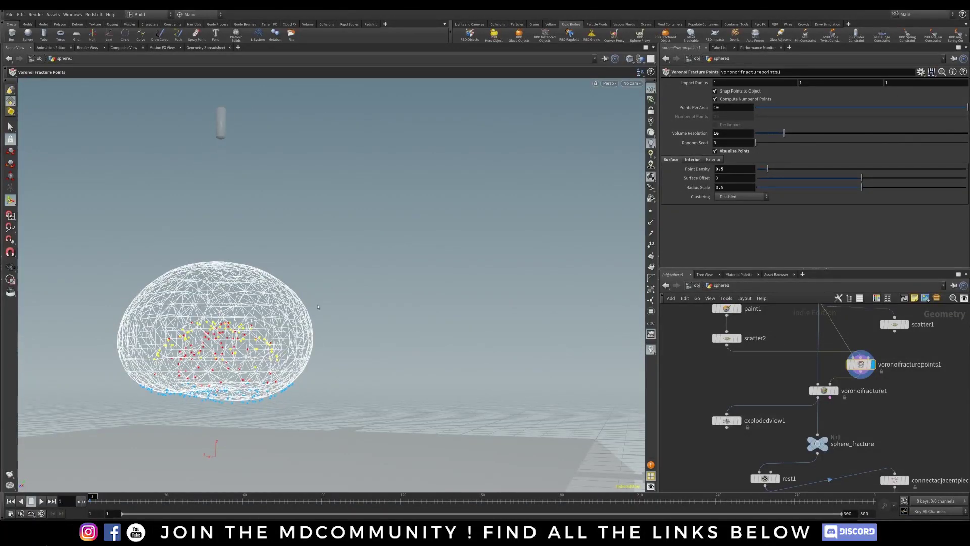
{"action": "left_click_drag", "start_coordinate": [318, 306], "coordinate": [339, 295], "text": "alt"}
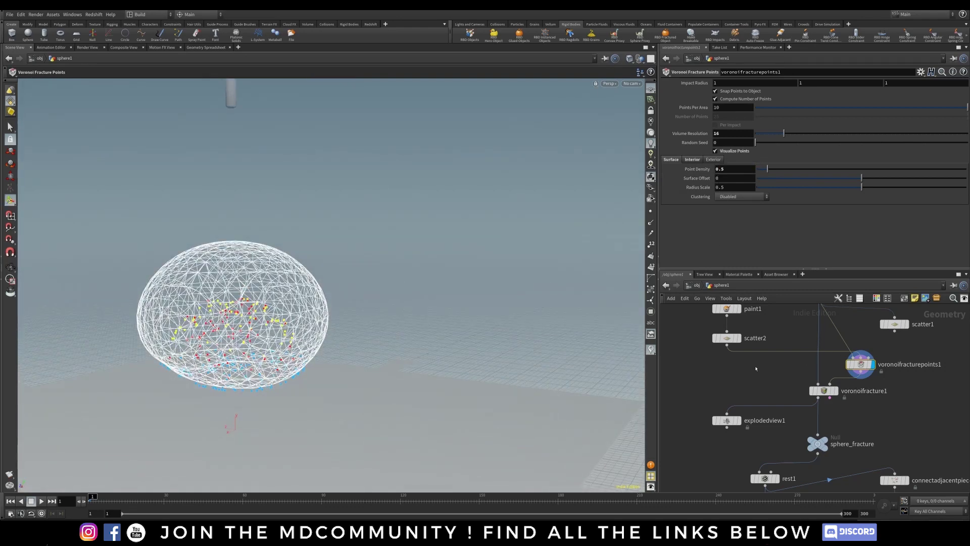
Display explodedview1 and reduce its Uniform Scale to 0.428, viewing the sphere's pieces up close.
{"action": "middle_click_drag", "start_coordinate": [782, 372], "coordinate": [777, 378]}
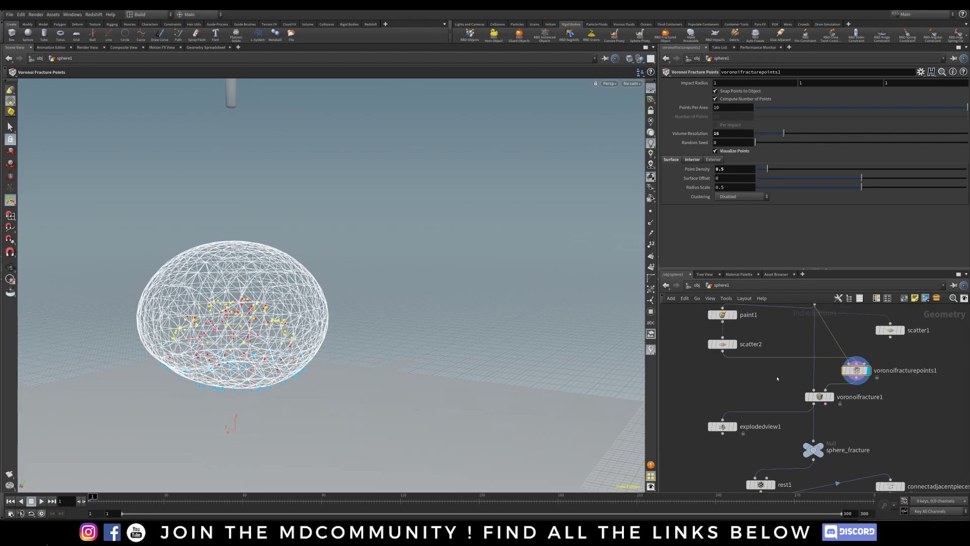
{"action": "left_click", "coordinate": [734, 426]}
{"action": "left_click", "coordinate": [722, 427]}
{"action": "scroll", "coordinate": [346, 362], "scroll_direction": "up", "scroll_amount": 3}
{"action": "left_click_drag", "start_coordinate": [347, 362], "coordinate": [218, 424]}
{"action": "middle_click_drag", "start_coordinate": [219, 425], "coordinate": [244, 373], "text": "alt"}
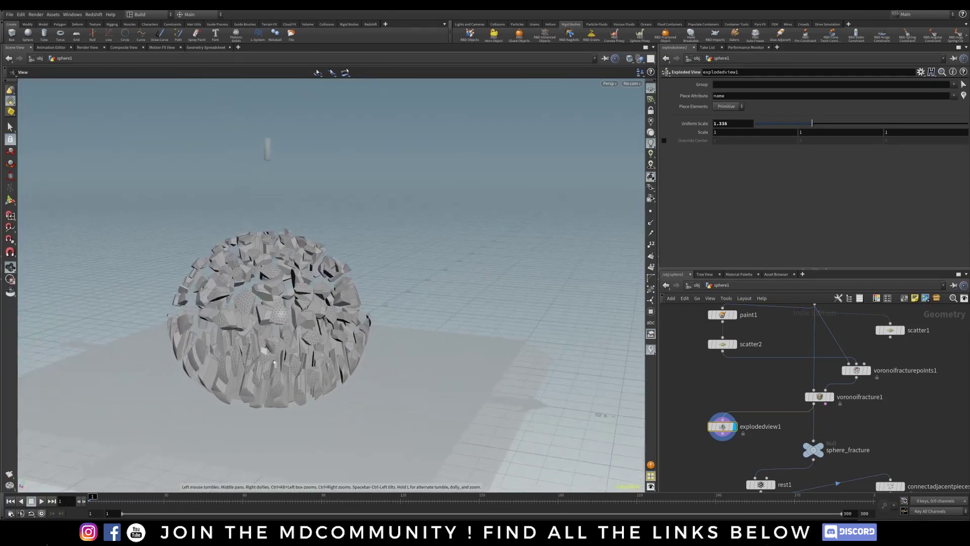
{"action": "left_click_drag", "start_coordinate": [244, 373], "coordinate": [293, 314], "text": "alt"}
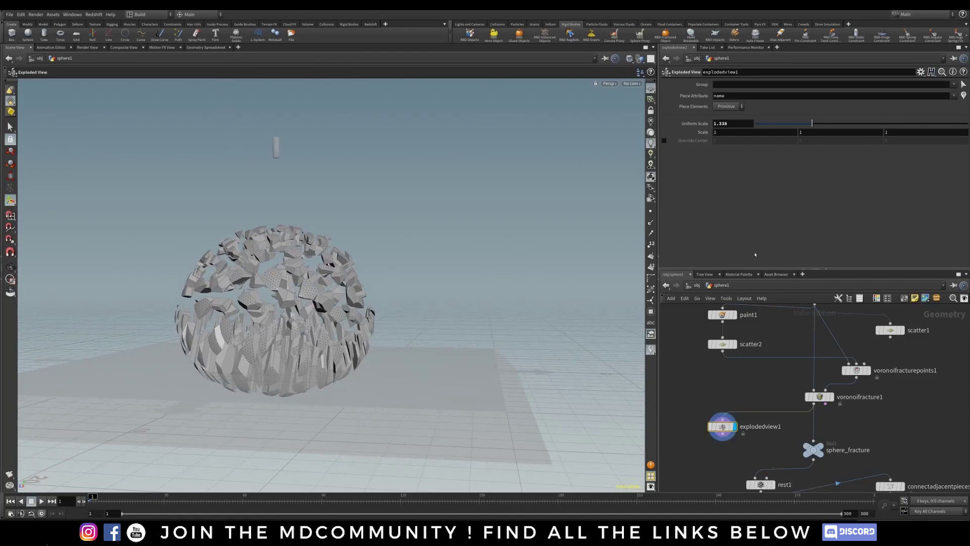
{"action": "left_click_drag", "start_coordinate": [812, 123], "coordinate": [773, 124]}
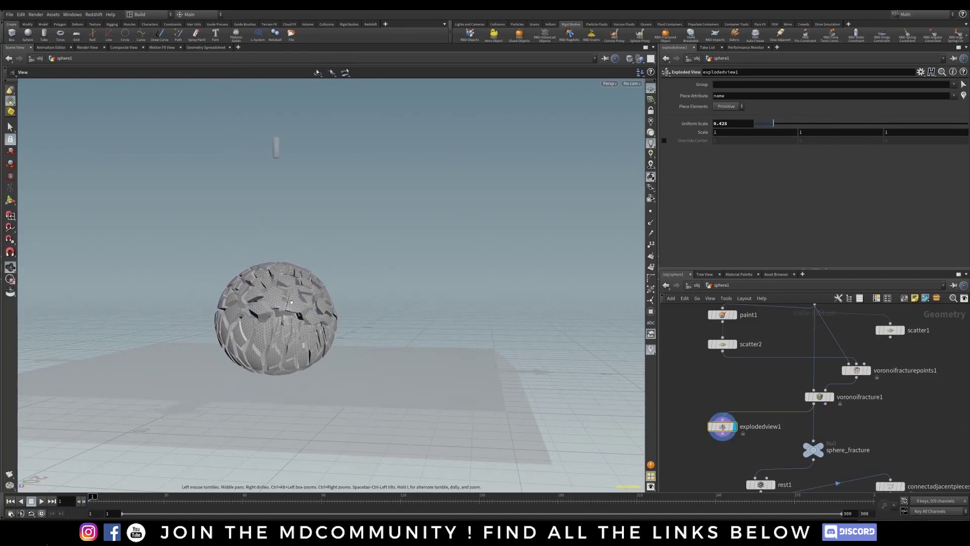
{"action": "mouse_move", "coordinate": [354, 323]}
{"action": "left_mouse_down", "text": "alt"}
{"action": "mouse_move", "coordinate": [369, 289]}
{"action": "mouse_move", "coordinate": [326, 352]}
{"action": "mouse_move", "coordinate": [328, 392]}
{"action": "mouse_move", "coordinate": [353, 328]}
{"action": "left_mouse_up", "text": "alt"}
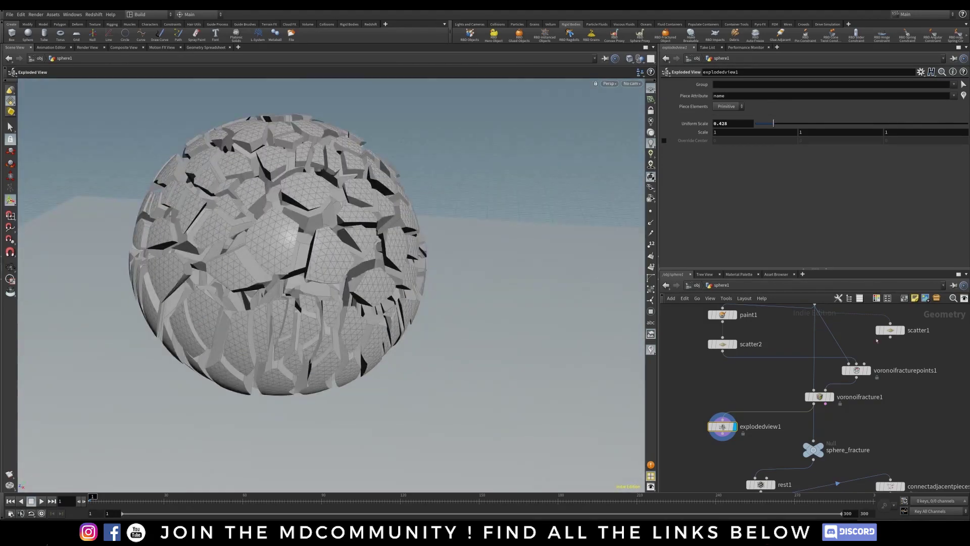
Display voronoifracturepoints1 and set its exterior Point Density to 0.2.
{"action": "left_click", "coordinate": [866, 371]}
{"action": "left_click", "coordinate": [856, 370]}
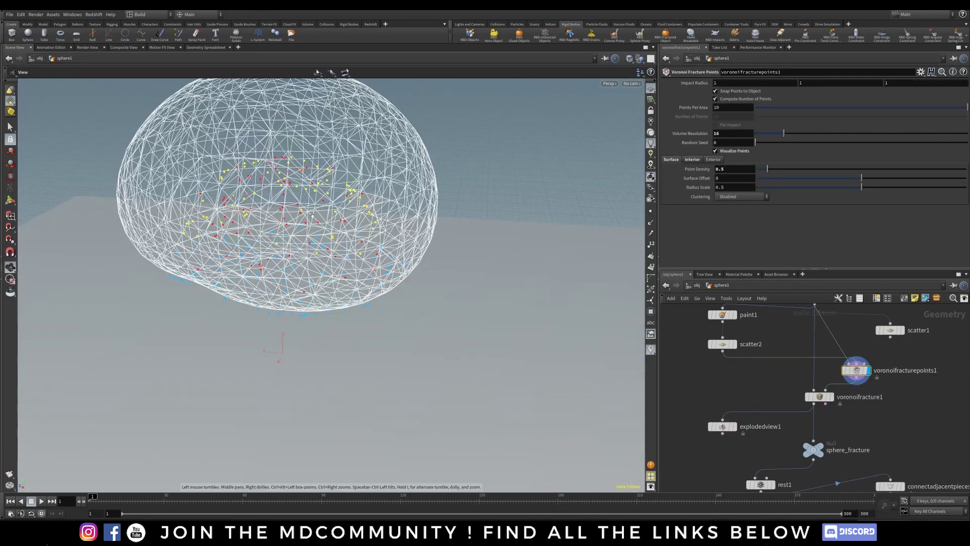
{"action": "mouse_move", "coordinate": [306, 261]}
{"action": "left_mouse_down", "text": "alt"}
{"action": "mouse_move", "coordinate": [305, 230]}
{"action": "mouse_move", "coordinate": [303, 246]}
{"action": "left_mouse_up", "text": "alt"}
{"action": "right_click_drag", "start_coordinate": [303, 246], "coordinate": [307, 265], "text": "alt"}
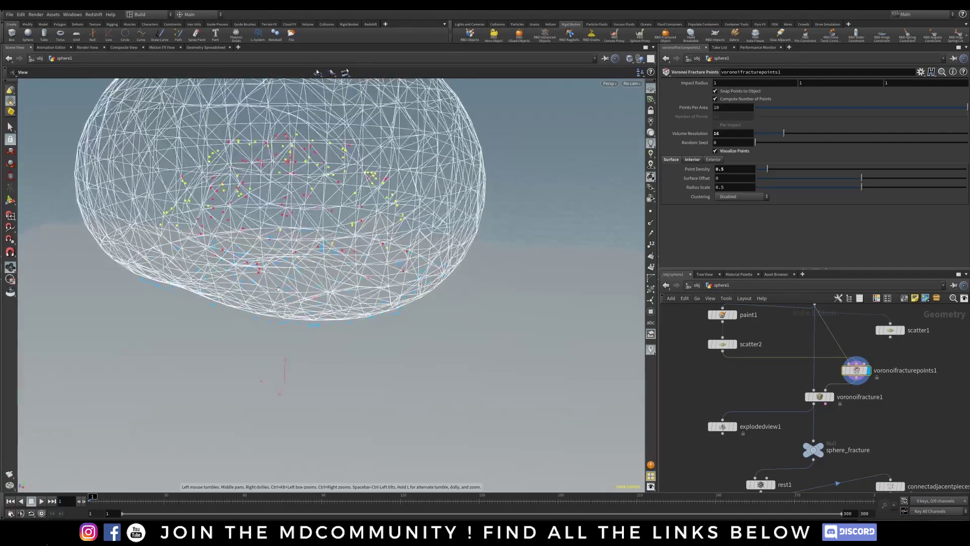
{"action": "left_click", "coordinate": [713, 160]}
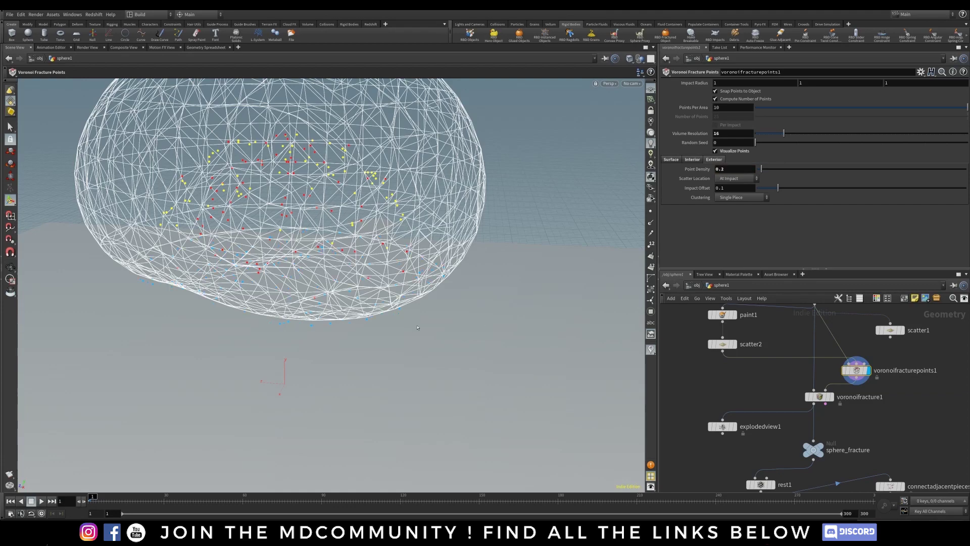
{"action": "left_click_drag", "start_coordinate": [417, 327], "coordinate": [395, 326], "text": "alt"}
{"action": "middle_click_drag", "start_coordinate": [264, 348], "coordinate": [344, 303], "text": "alt"}
{"action": "left_click_drag", "start_coordinate": [344, 303], "coordinate": [368, 302], "text": "alt"}
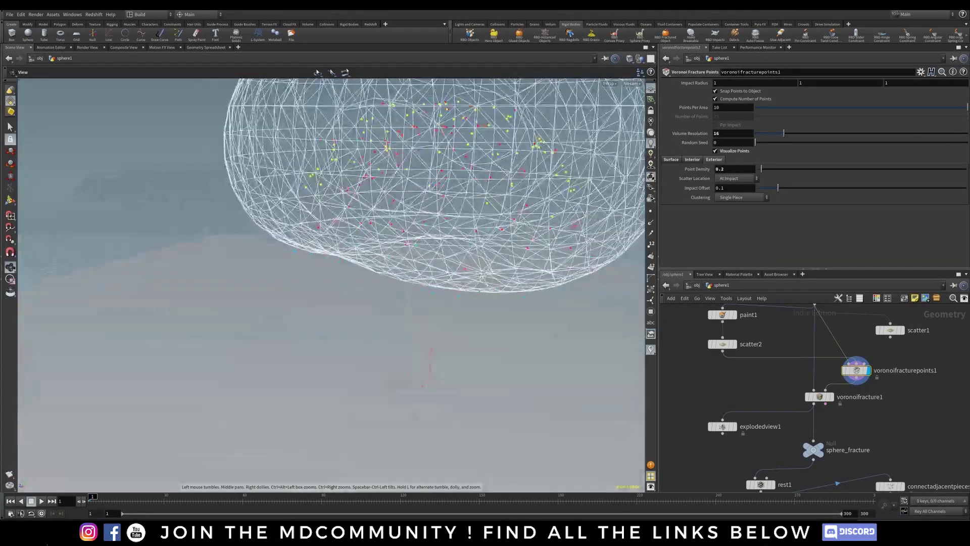
Display explodedview1 again and set scatter2's forced total count to 250.
{"action": "left_click", "coordinate": [727, 427]}
{"action": "left_click", "coordinate": [734, 426]}
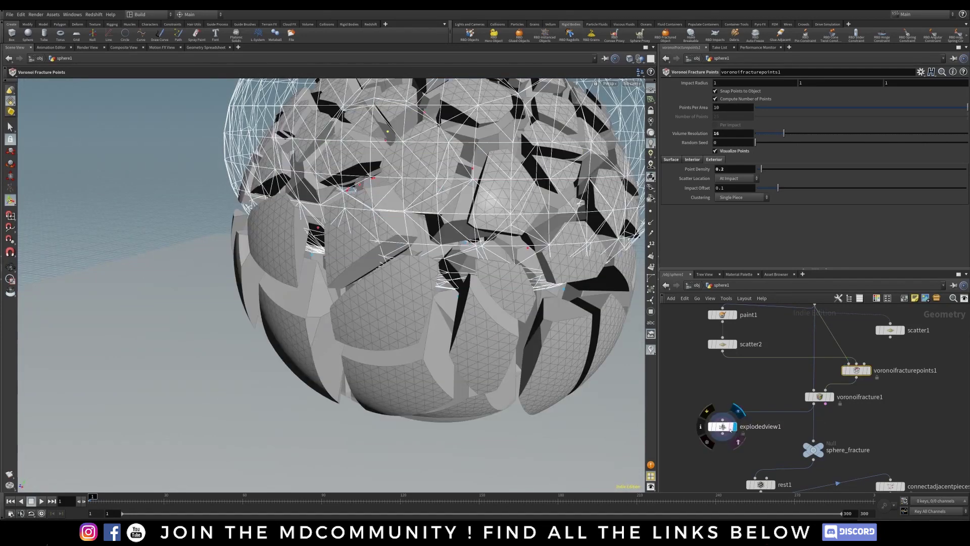
{"action": "mouse_move", "coordinate": [453, 314]}
{"action": "left_mouse_down", "text": "alt"}
{"action": "mouse_move", "coordinate": [522, 270]}
{"action": "mouse_move", "coordinate": [435, 319]}
{"action": "left_mouse_up", "text": "alt"}
{"action": "right_click_drag", "start_coordinate": [435, 319], "coordinate": [340, 370], "text": "alt"}
{"action": "left_click_drag", "start_coordinate": [340, 371], "coordinate": [421, 307], "text": "alt"}
{"action": "left_click", "coordinate": [723, 344]}
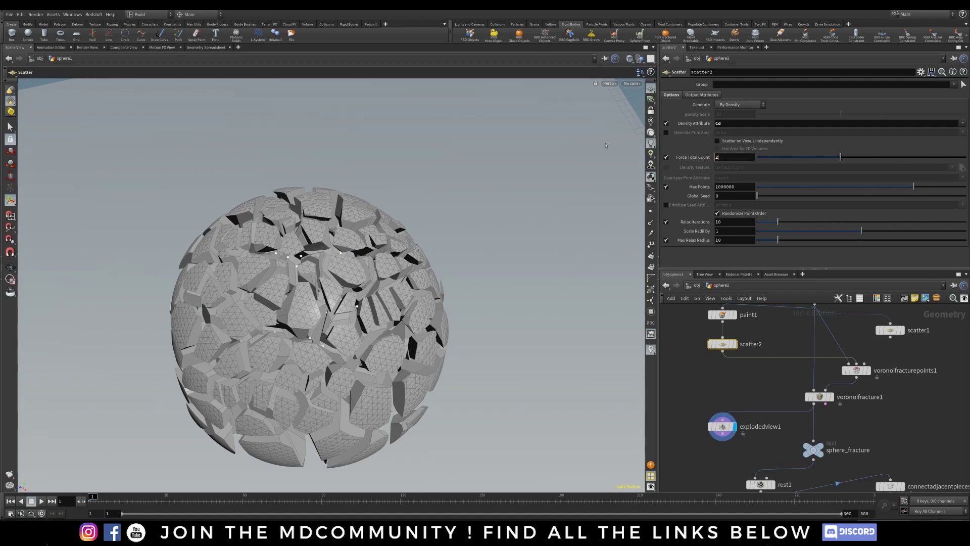
{"action": "left_click_drag", "start_coordinate": [606, 146], "coordinate": [222, 444], "text": "alt"}
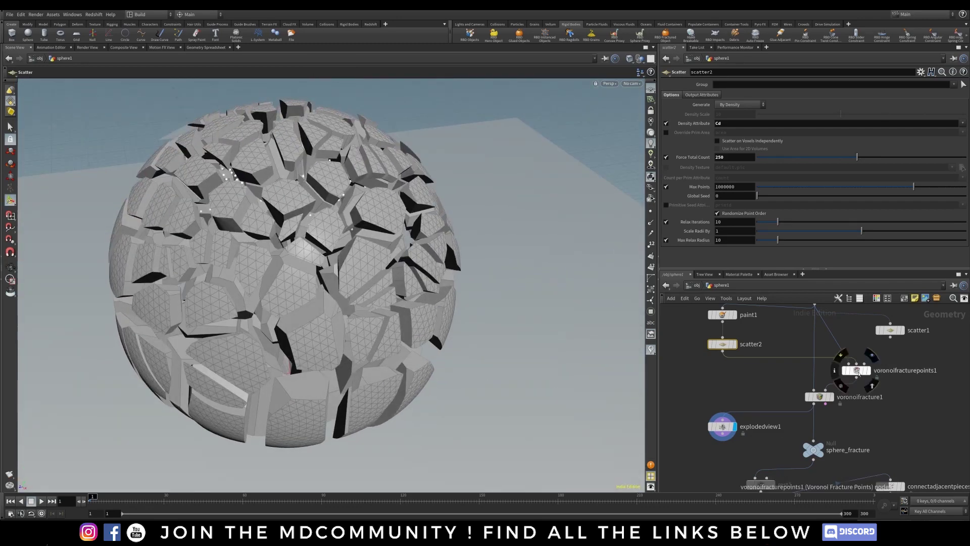
Set the surface Point Density of voronoifracturepoints1 to 1 and its interior Point Density to 0.5.
{"action": "left_click", "coordinate": [856, 371]}
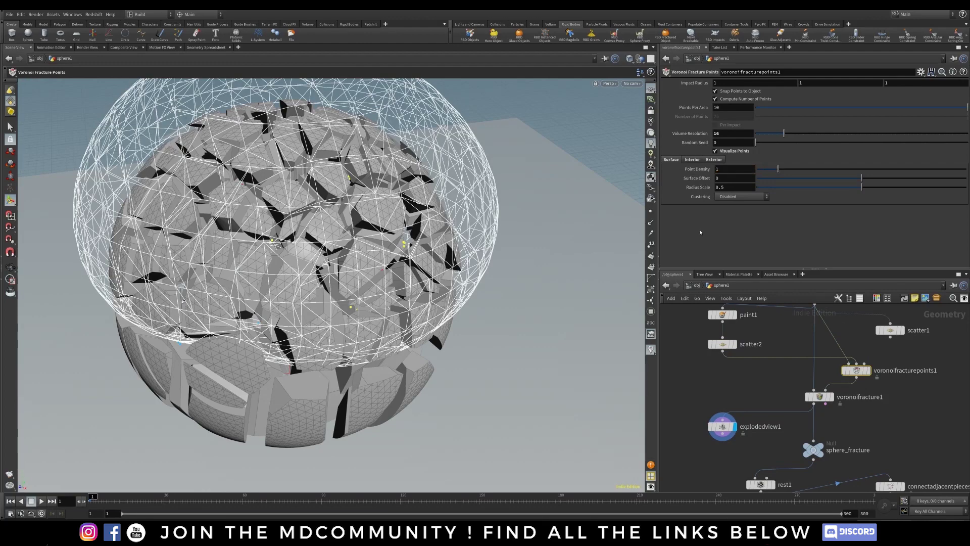
{"action": "left_click_drag", "start_coordinate": [258, 349], "coordinate": [242, 317], "text": "alt"}
{"action": "left_click", "coordinate": [691, 159]}
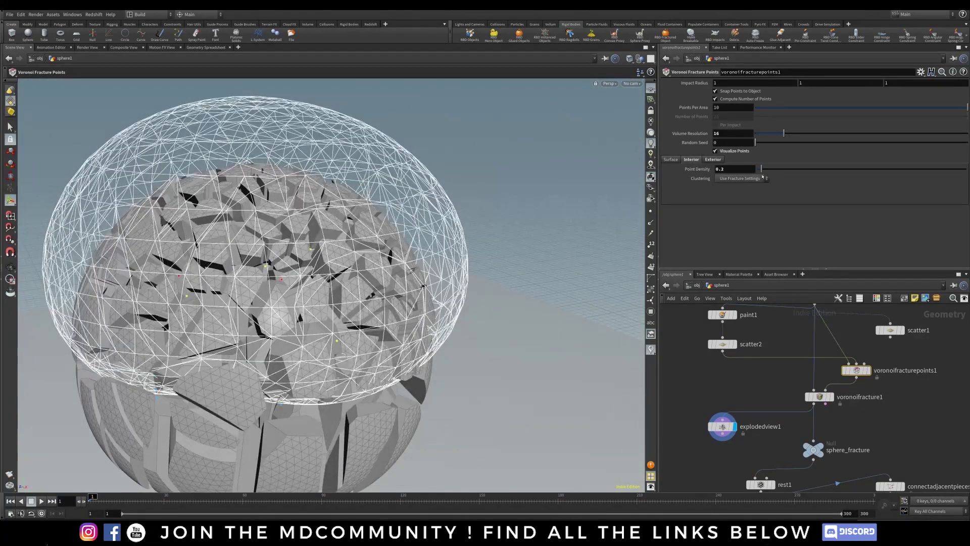
{"action": "double_click", "coordinate": [722, 168]}
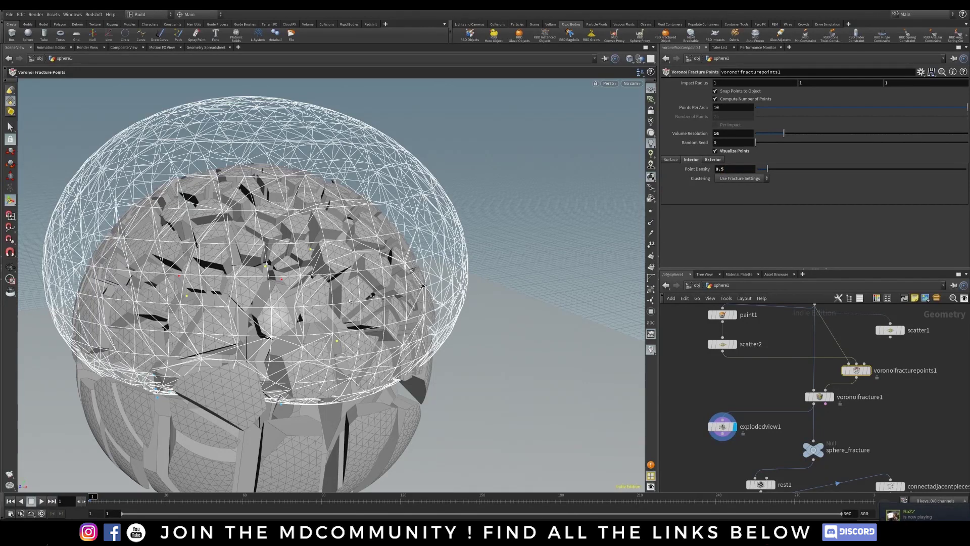
{"action": "middle_click_drag", "start_coordinate": [334, 389], "coordinate": [368, 297], "text": "alt"}
{"action": "left_click_drag", "start_coordinate": [369, 297], "coordinate": [356, 313], "text": "alt"}
{"action": "right_click_drag", "start_coordinate": [356, 314], "coordinate": [315, 275], "text": "alt"}
{"action": "middle_click_drag", "start_coordinate": [316, 275], "coordinate": [269, 281], "text": "alt"}
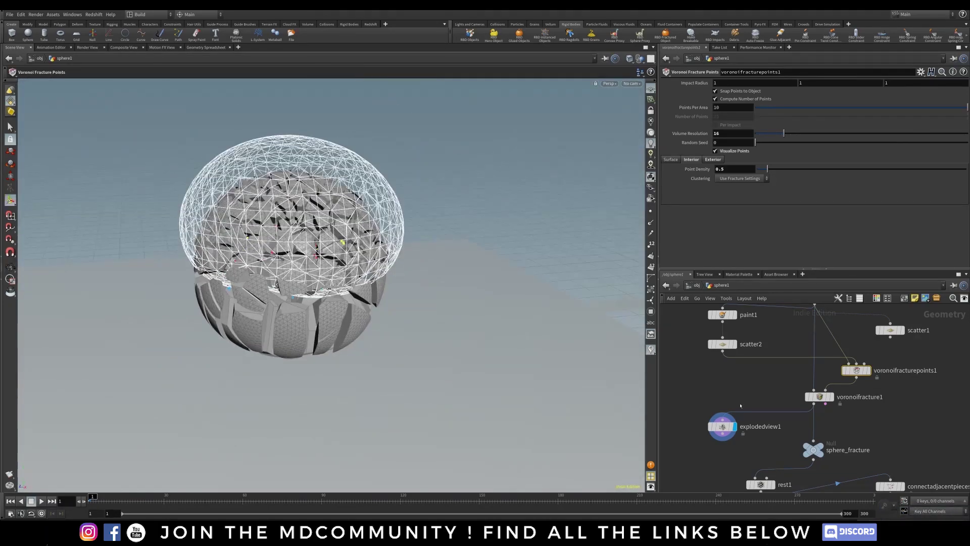
Display dopimport1 in the sphere network and go up to the object level, framing the sphere and ground.
{"action": "middle_click_drag", "start_coordinate": [733, 448], "coordinate": [748, 370]}
{"action": "middle_click_drag", "start_coordinate": [698, 458], "coordinate": [727, 405]}
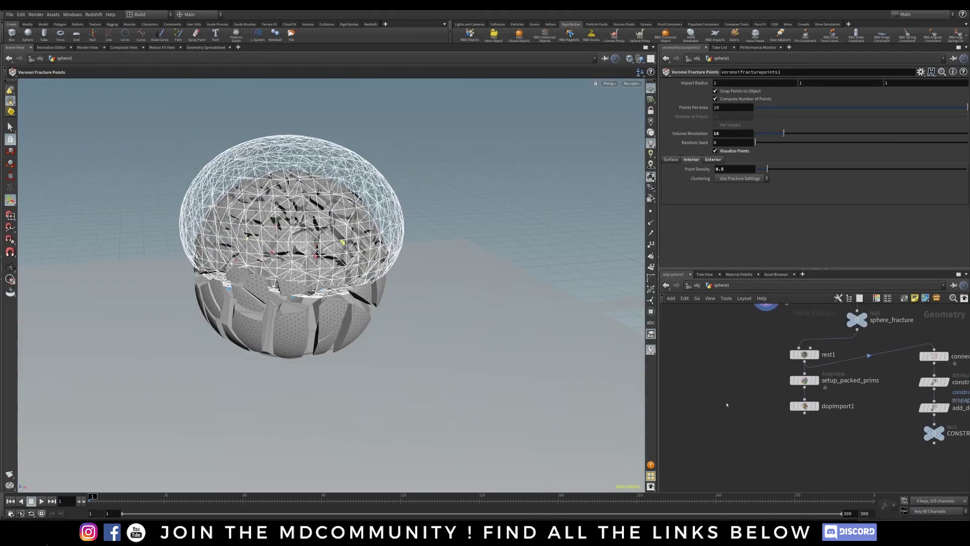
{"action": "left_click", "coordinate": [817, 406]}
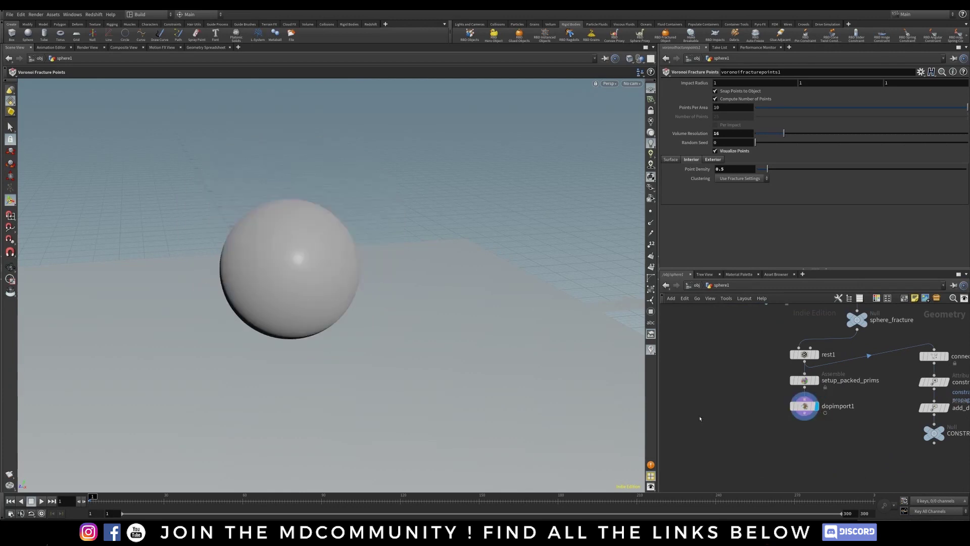
{"action": "key", "text": "u"}
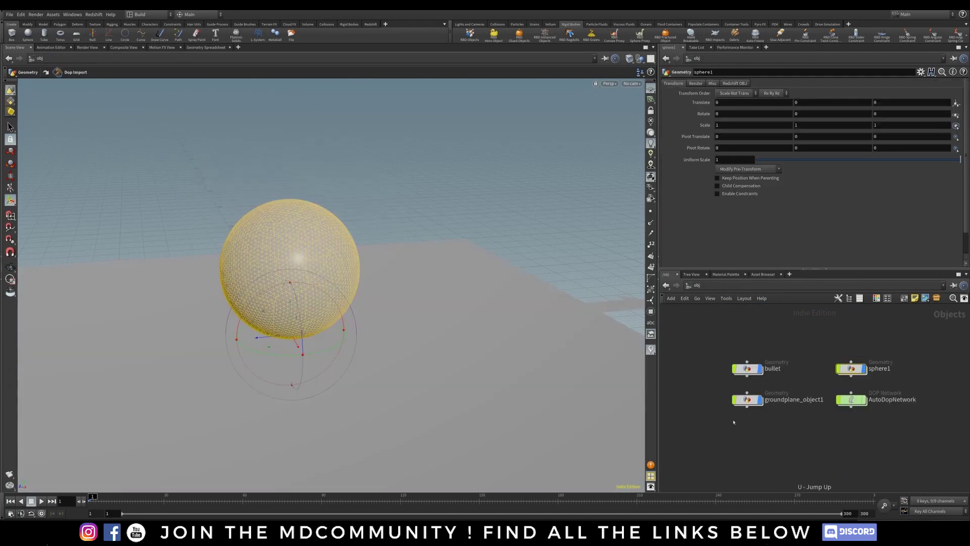
{"action": "right_click_drag", "start_coordinate": [297, 283], "coordinate": [175, 338], "text": "alt"}
{"action": "middle_click_drag", "start_coordinate": [291, 270], "coordinate": [306, 357], "text": "alt"}
{"action": "right_click_drag", "start_coordinate": [306, 357], "coordinate": [443, 311], "text": "alt"}
{"action": "mouse_move", "coordinate": [352, 351]}
{"action": "middle_mouse_down", "text": "alt"}
{"action": "mouse_move", "coordinate": [331, 351]}
{"action": "mouse_move", "coordinate": [357, 359]}
{"action": "middle_mouse_up", "text": "alt"}
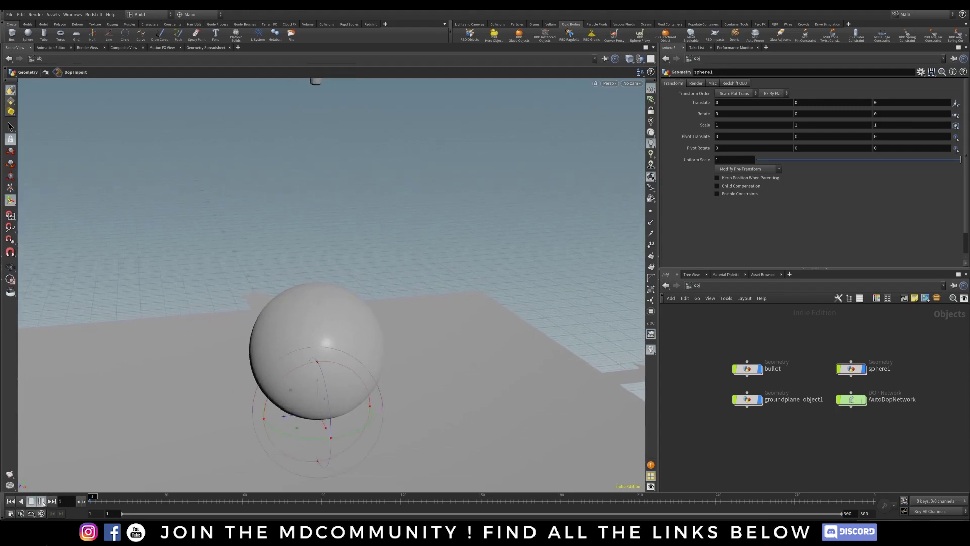
Play the simulation to examine how the bullet breaks the sphere.
{"action": "left_click", "coordinate": [42, 501]}
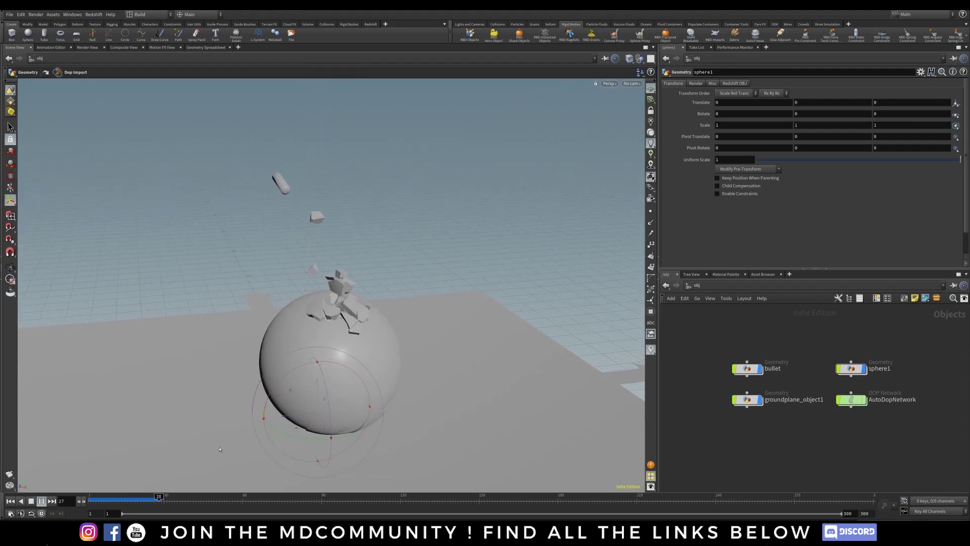
{"action": "left_click", "coordinate": [42, 502]}
{"action": "mouse_move", "coordinate": [366, 394]}
{"action": "left_mouse_down", "text": "alt"}
{"action": "mouse_move", "coordinate": [422, 345]}
{"action": "mouse_move", "coordinate": [333, 371]}
{"action": "mouse_move", "coordinate": [336, 404]}
{"action": "mouse_move", "coordinate": [362, 405]}
{"action": "left_mouse_up", "text": "alt"}
{"action": "scroll", "coordinate": [336, 404], "scroll_direction": "down", "scroll_amount": 3}
Open AutoDopNetwork and set the Strength of glue_constraint to 50.
{"action": "left_click", "coordinate": [851, 401]}
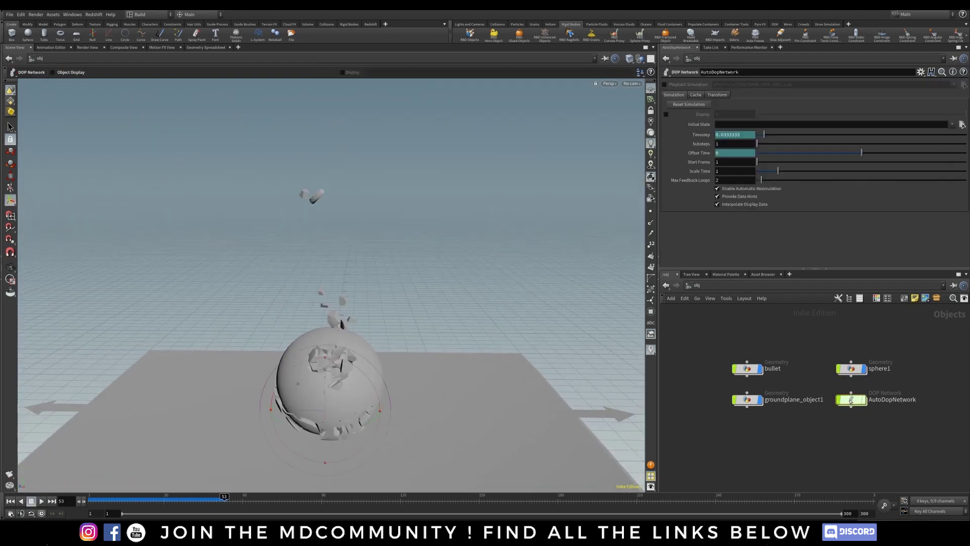
{"action": "double_click", "coordinate": [851, 401]}
{"action": "mouse_move", "coordinate": [851, 394]}
{"action": "middle_mouse_down"}
{"action": "mouse_move", "coordinate": [767, 403]}
{"action": "mouse_move", "coordinate": [782, 378]}
{"action": "middle_mouse_up"}
{"action": "left_click_drag", "start_coordinate": [815, 370], "coordinate": [864, 403]}
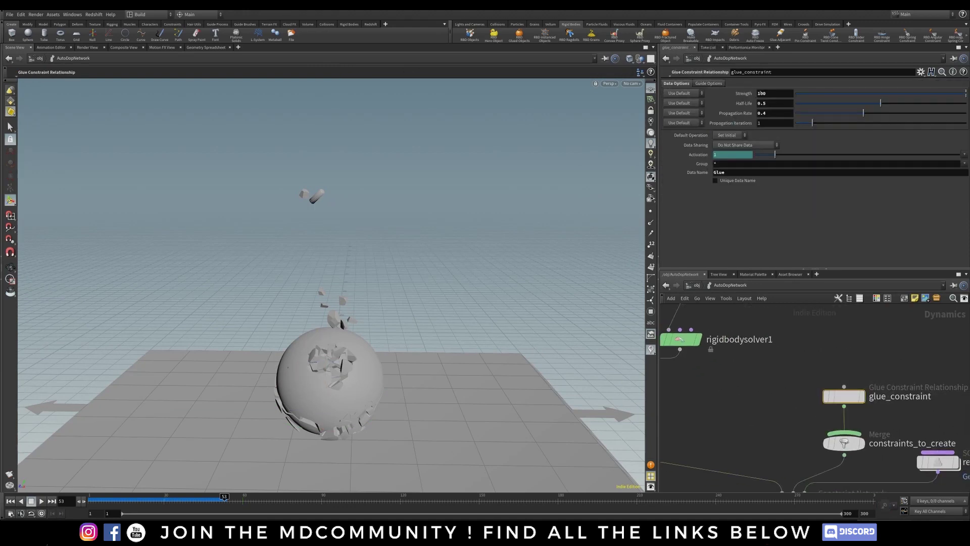
{"action": "middle_click_drag", "start_coordinate": [769, 373], "coordinate": [825, 437]}
{"action": "mouse_move", "coordinate": [131, 500]}
{"action": "left_mouse_down"}
{"action": "mouse_move", "coordinate": [108, 499]}
{"action": "mouse_move", "coordinate": [147, 506]}
{"action": "left_mouse_up"}
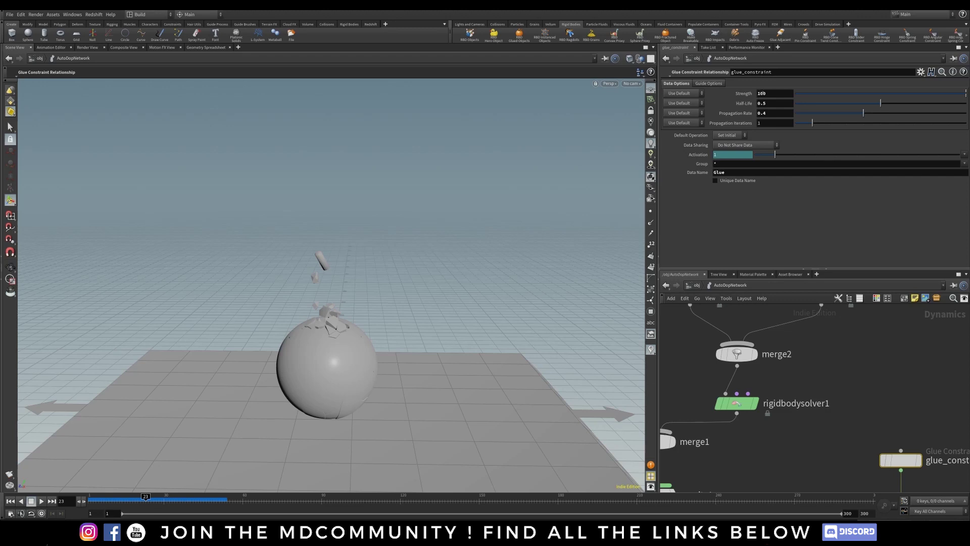
{"action": "left_click_drag", "start_coordinate": [764, 93], "coordinate": [746, 103]}
{"action": "type", "text": "50"}
{"action": "key", "text": "Return"}
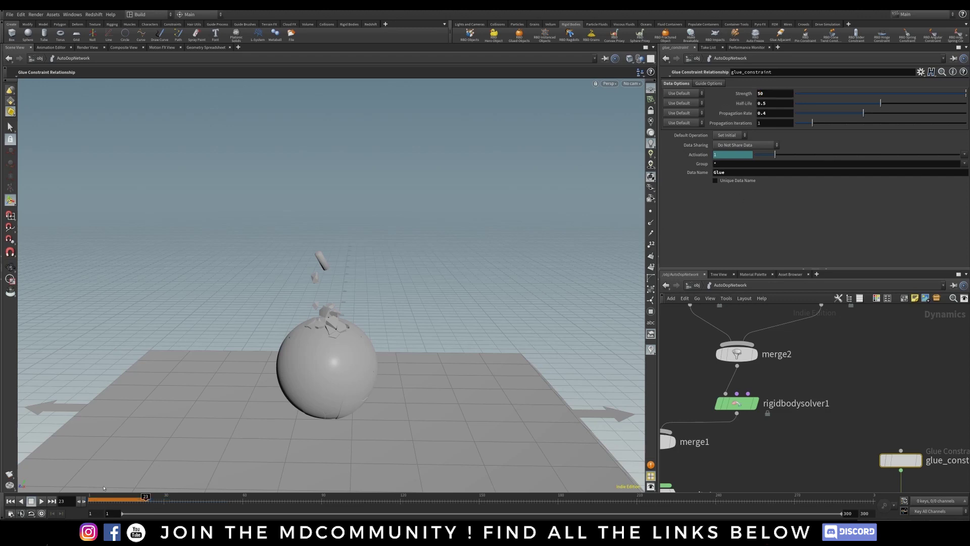
Replay the simulation from the first frame to check the sphere's fracture with the weaker glue.
{"action": "left_click", "coordinate": [10, 501]}
{"action": "left_click", "coordinate": [41, 502]}
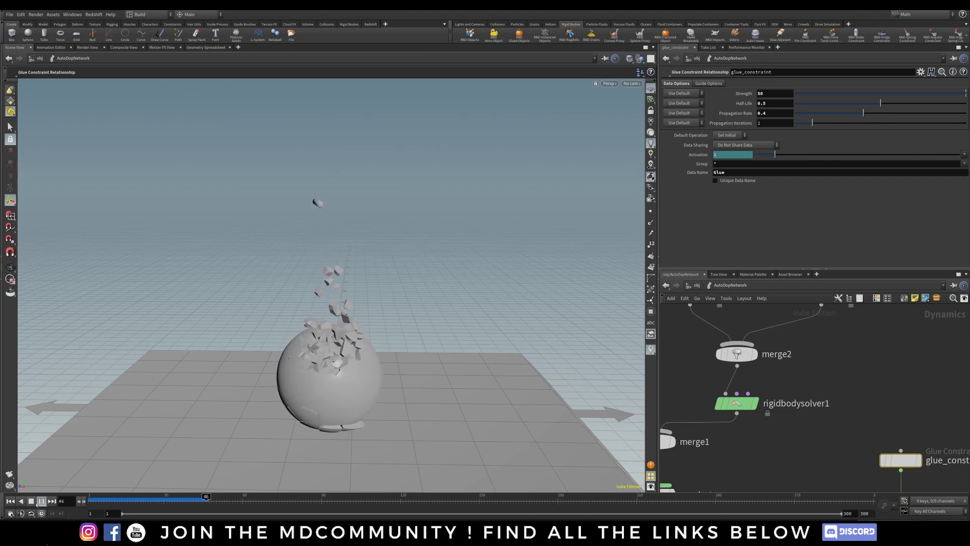
{"action": "left_click", "coordinate": [42, 501]}
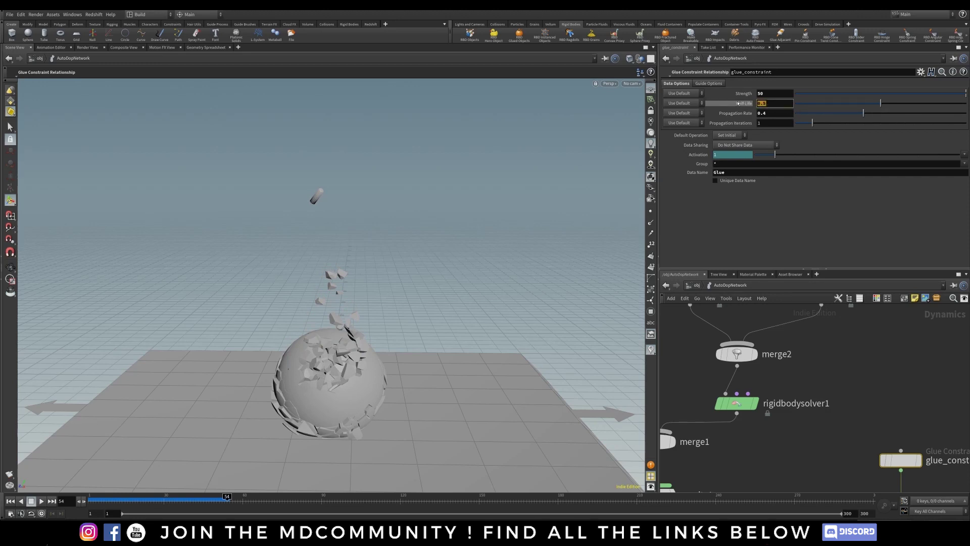
Set the Propagation Rate of glue_constraint to 0.75.
{"action": "mouse_move", "coordinate": [738, 104]}
{"action": "key", "text": "Return"}
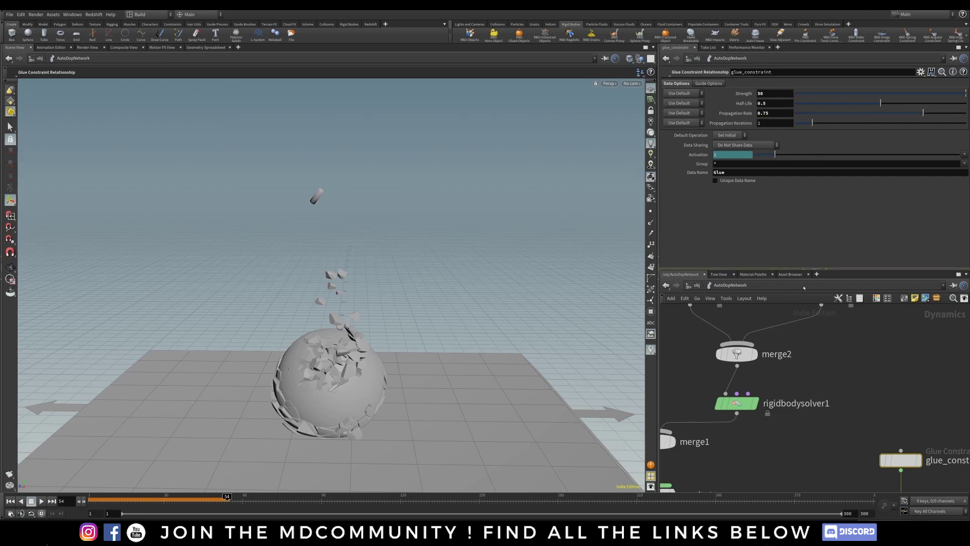
Open the bullet packed object's initial Y velocity for editing and review its physical properties.
{"action": "middle_click_drag", "start_coordinate": [798, 328], "coordinate": [856, 362]}
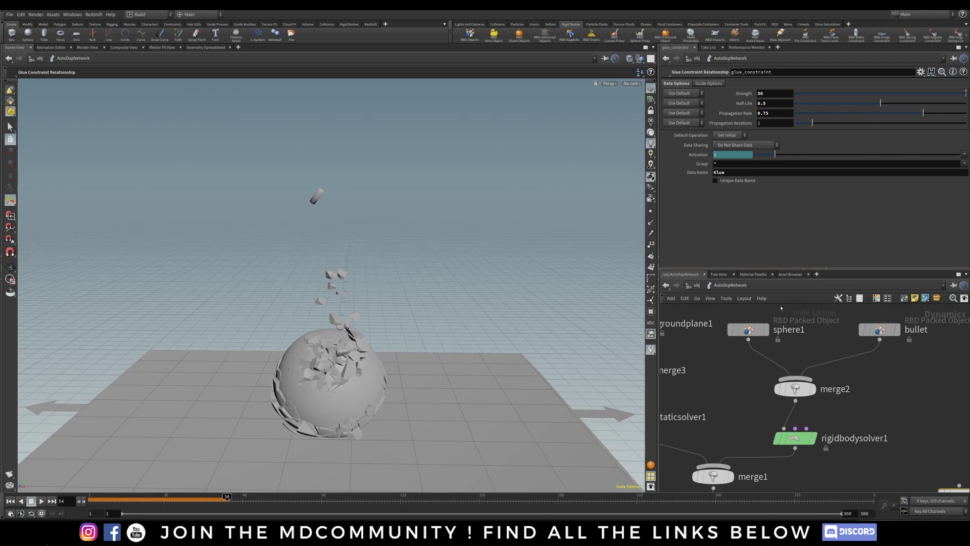
{"action": "left_click", "coordinate": [887, 330]}
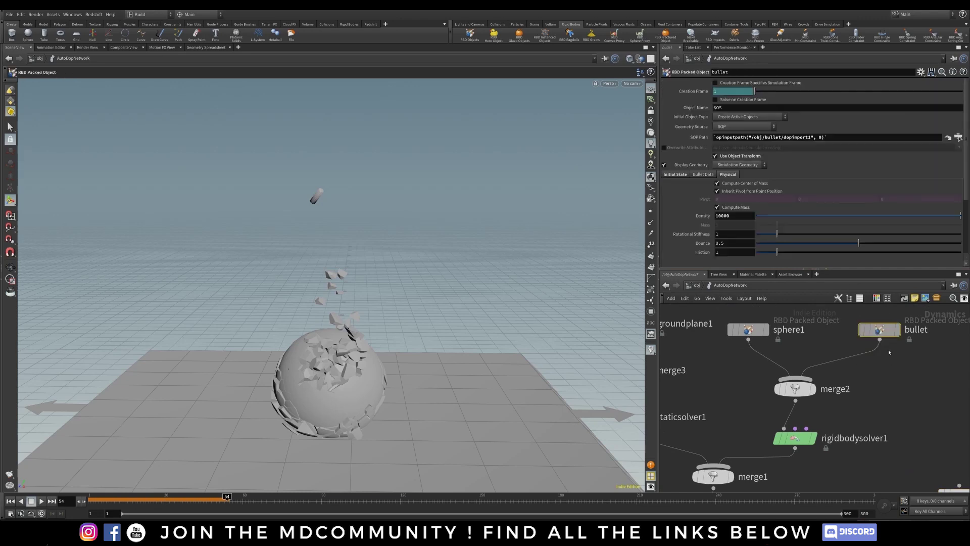
{"action": "left_click", "coordinate": [674, 175]}
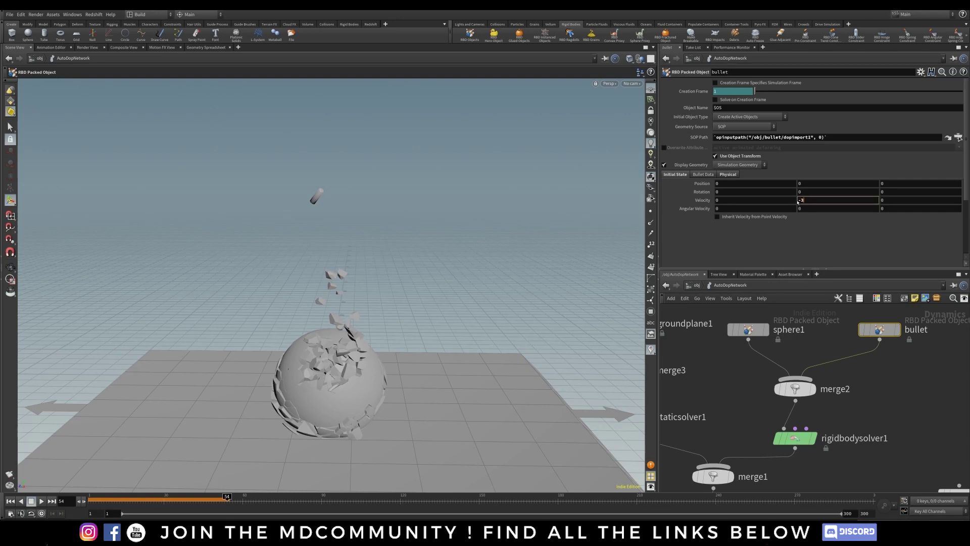
{"action": "left_click", "coordinate": [720, 175]}
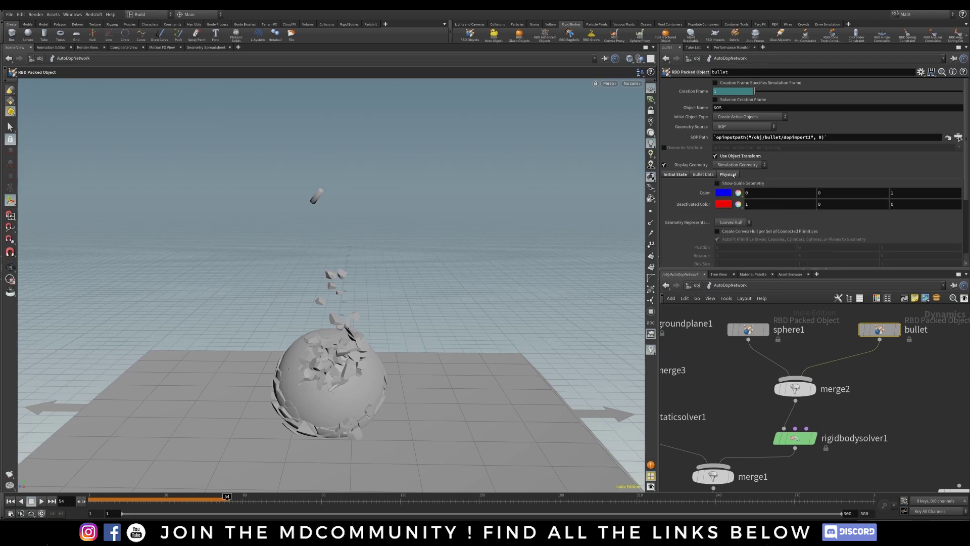
{"action": "left_click", "coordinate": [730, 174]}
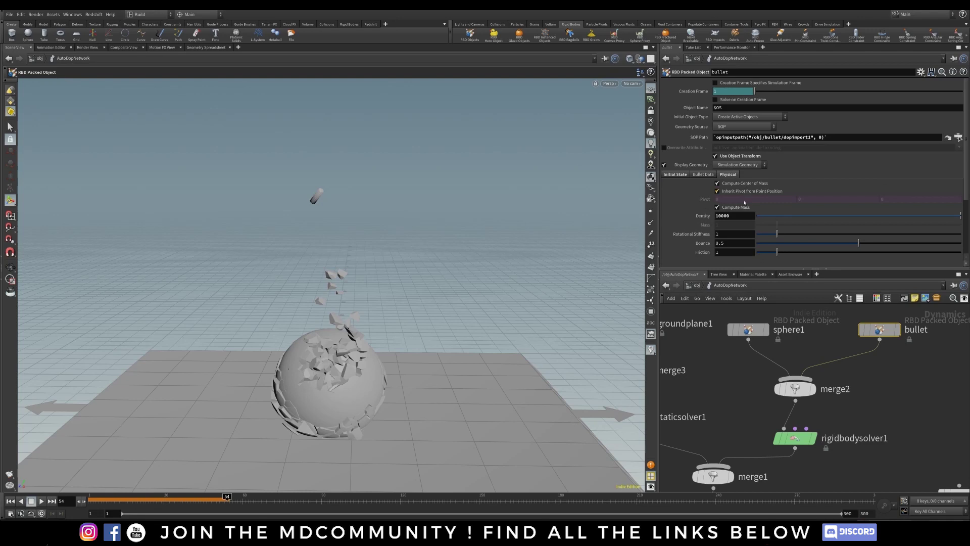
Set the Density of the sphere1 packed object to 50 and check its initial state values.
{"action": "left_click", "coordinate": [748, 329]}
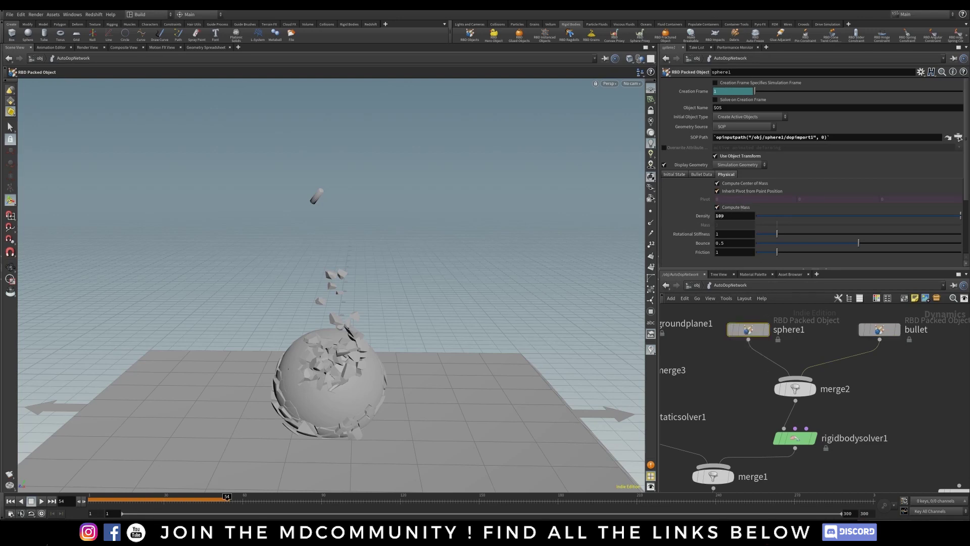
{"action": "type", "text": "50"}
{"action": "left_click", "coordinate": [678, 175]}
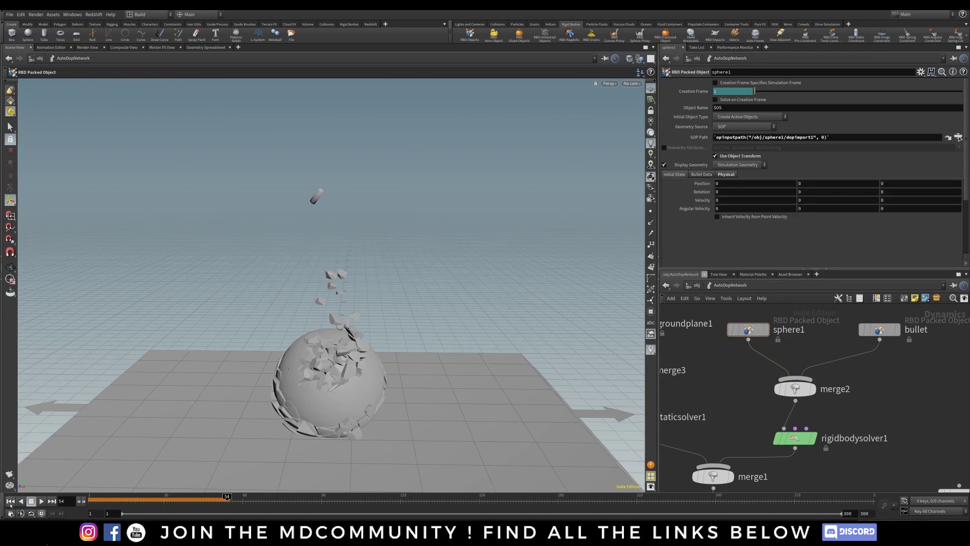
Replay the simulation from the first frame and scrub back through it to examine how the sphere breaks on impact.
{"action": "left_click", "coordinate": [10, 500]}
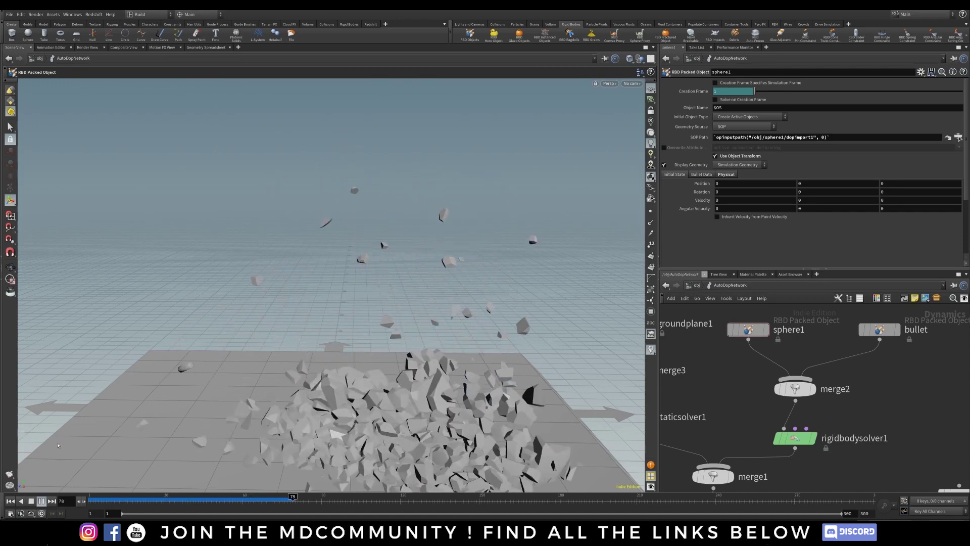
{"action": "left_click", "coordinate": [41, 501]}
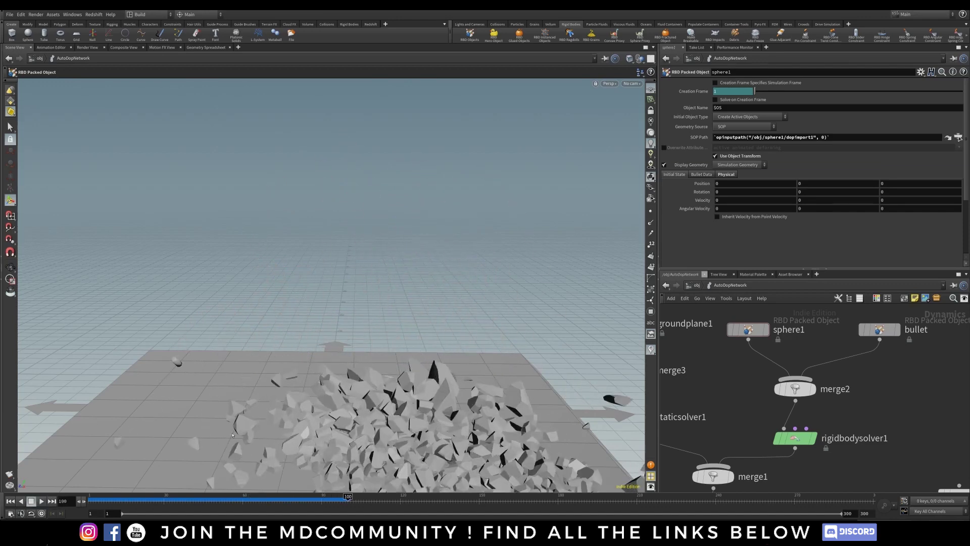
{"action": "left_click_drag", "start_coordinate": [353, 380], "coordinate": [414, 372]}
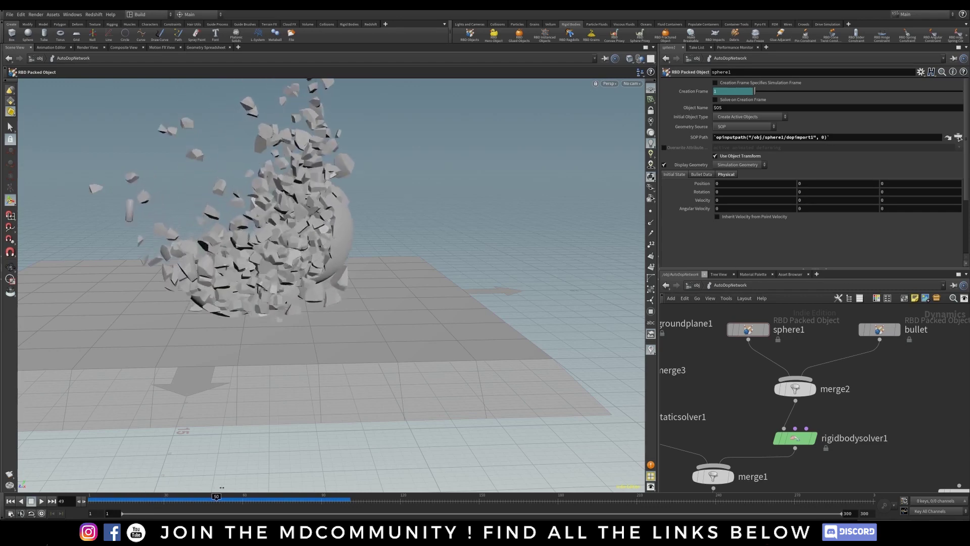
{"action": "mouse_move", "coordinate": [222, 488]}
{"action": "left_mouse_down"}
{"action": "mouse_move", "coordinate": [116, 488]}
{"action": "mouse_move", "coordinate": [270, 484]}
{"action": "mouse_move", "coordinate": [123, 479]}
{"action": "left_mouse_up"}
Leave the dynamics network and open the sphere1 geometry network at its Voronoi fracture nodes.
{"action": "key", "text": "u"}
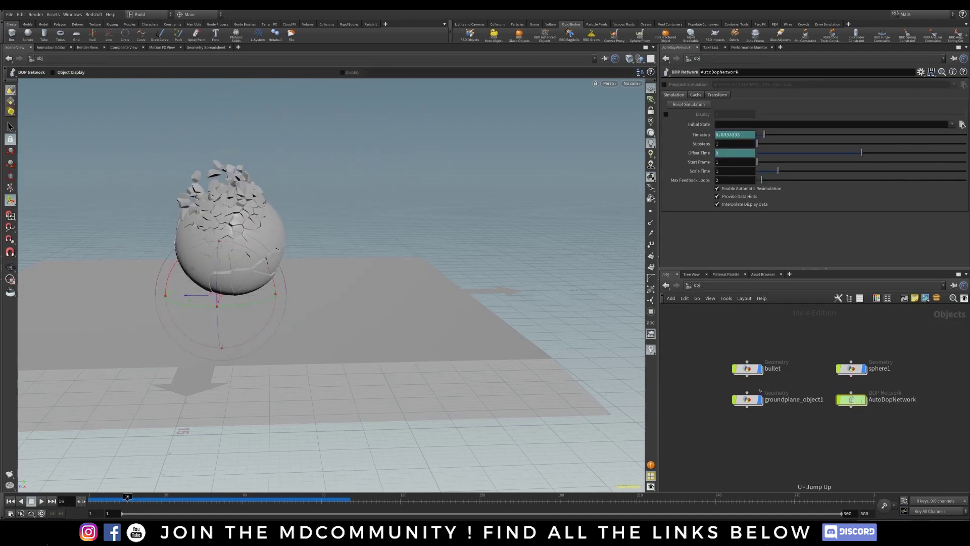
{"action": "left_click", "coordinate": [851, 370]}
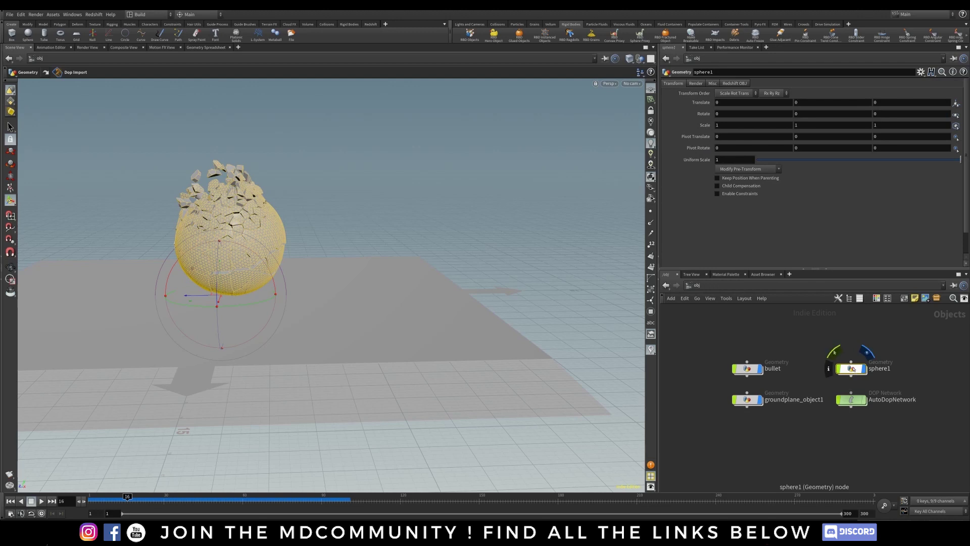
{"action": "double_click", "coordinate": [852, 369]}
{"action": "middle_click_drag", "start_coordinate": [850, 348], "coordinate": [771, 370]}
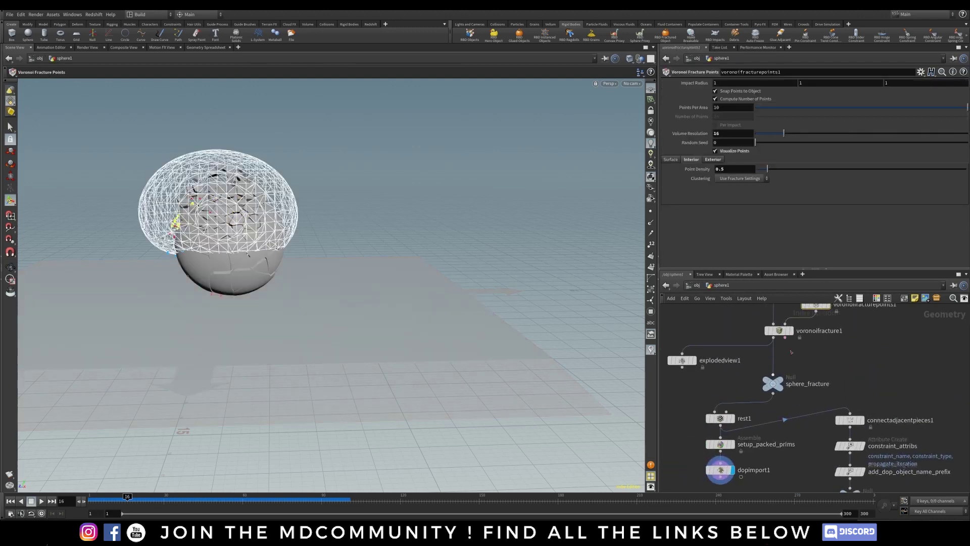
{"action": "middle_click_drag", "start_coordinate": [876, 404], "coordinate": [924, 447]}
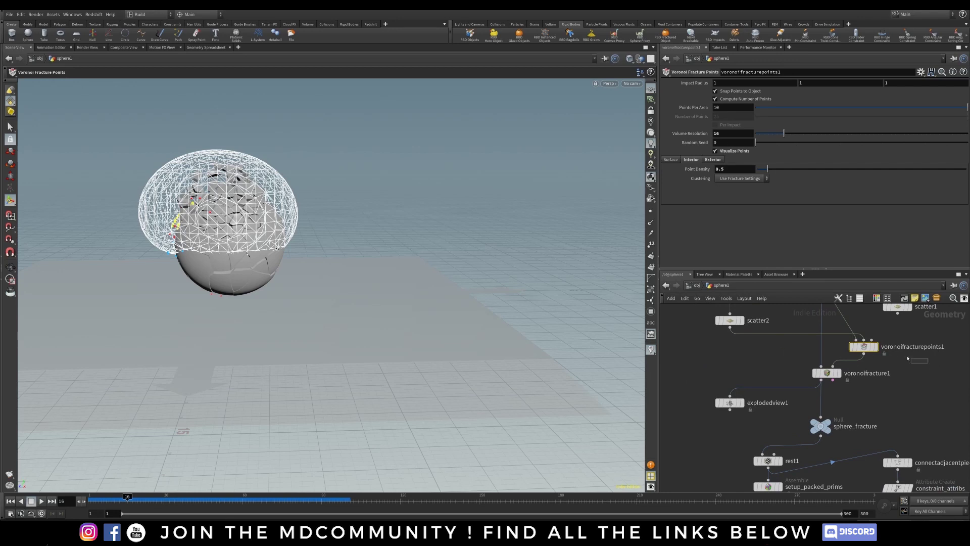
{"action": "middle_click_drag", "start_coordinate": [849, 366], "coordinate": [799, 431]}
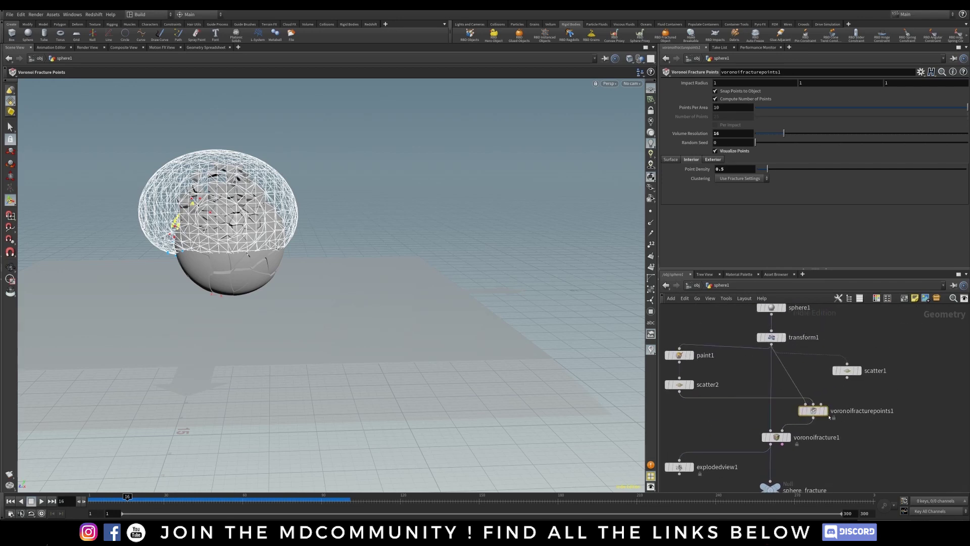
Tidy the network by placing paint1 and scatter2 just above voronoifracturepoints1, with scatter1 off to the side.
{"action": "mouse_move", "coordinate": [820, 410]}
{"action": "left_mouse_down"}
{"action": "mouse_move", "coordinate": [735, 405]}
{"action": "mouse_move", "coordinate": [819, 400]}
{"action": "left_mouse_up"}
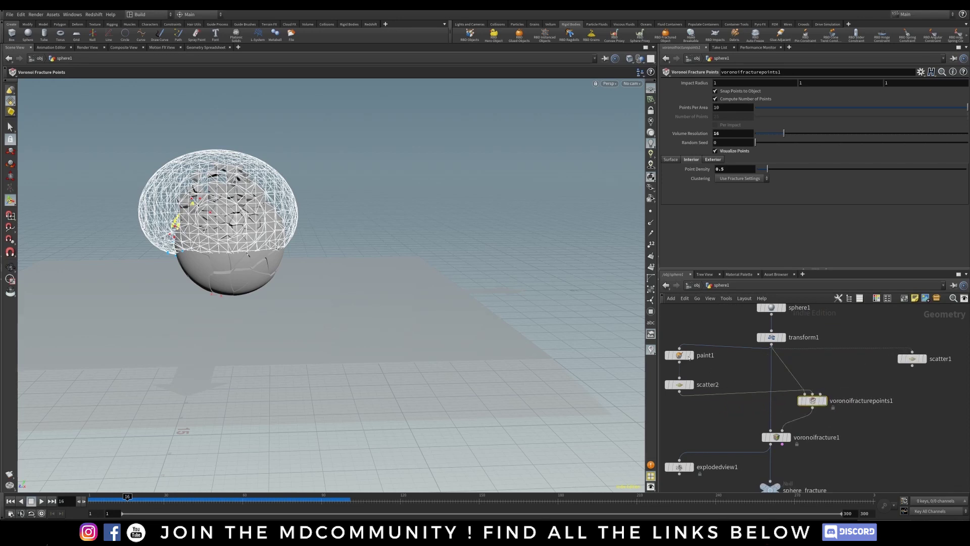
{"action": "left_click_drag", "start_coordinate": [688, 357], "coordinate": [839, 368]}
{"action": "left_click_drag", "start_coordinate": [680, 385], "coordinate": [862, 393]}
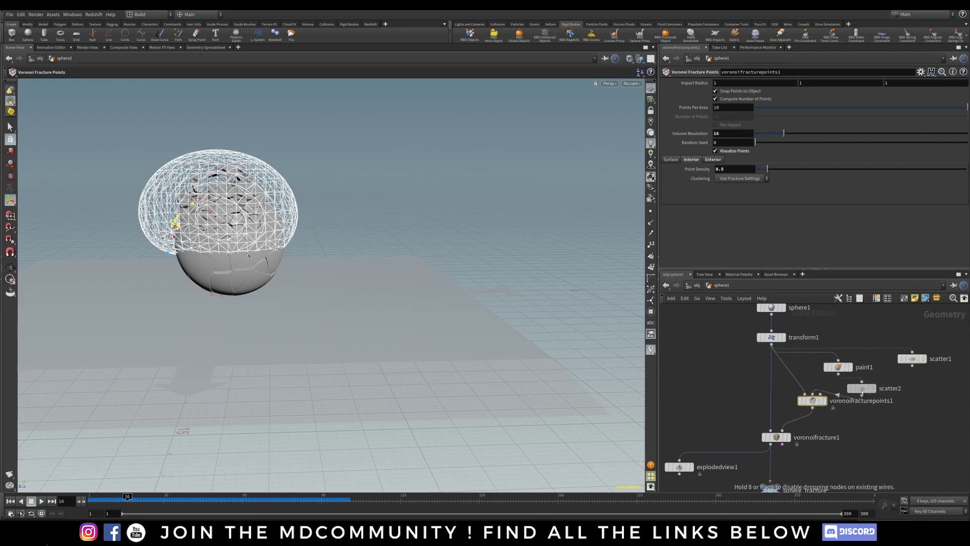
{"action": "double_click", "coordinate": [812, 400]}
{"action": "key", "text": "u"}
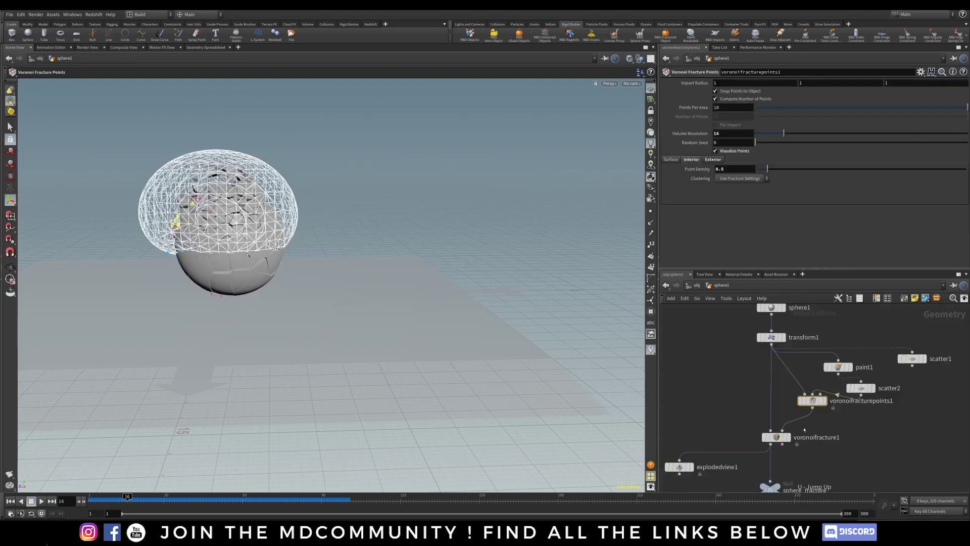
{"action": "left_click_drag", "start_coordinate": [813, 400], "coordinate": [823, 416]}
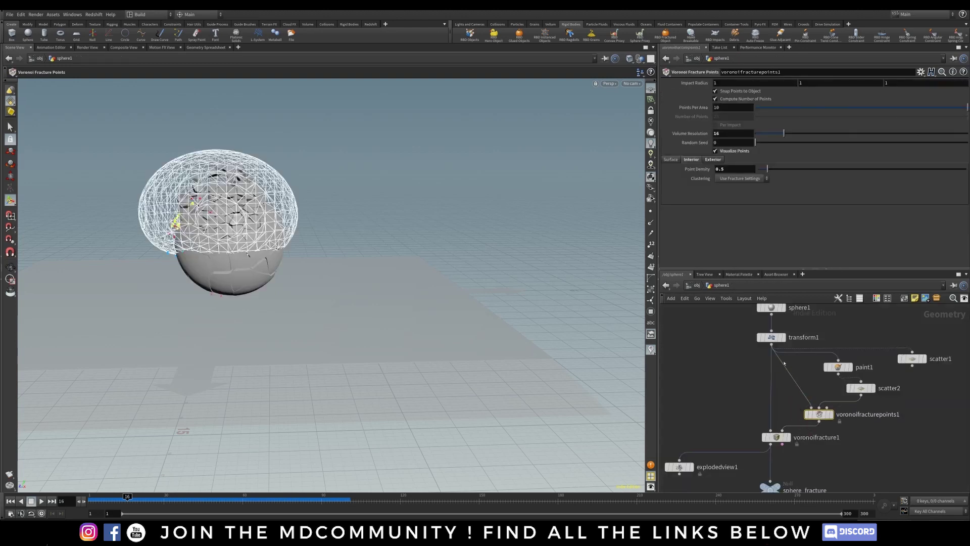
Display voronoifracturepoints1 and try a Volume Resolution of 30.
{"action": "left_click", "coordinate": [832, 415]}
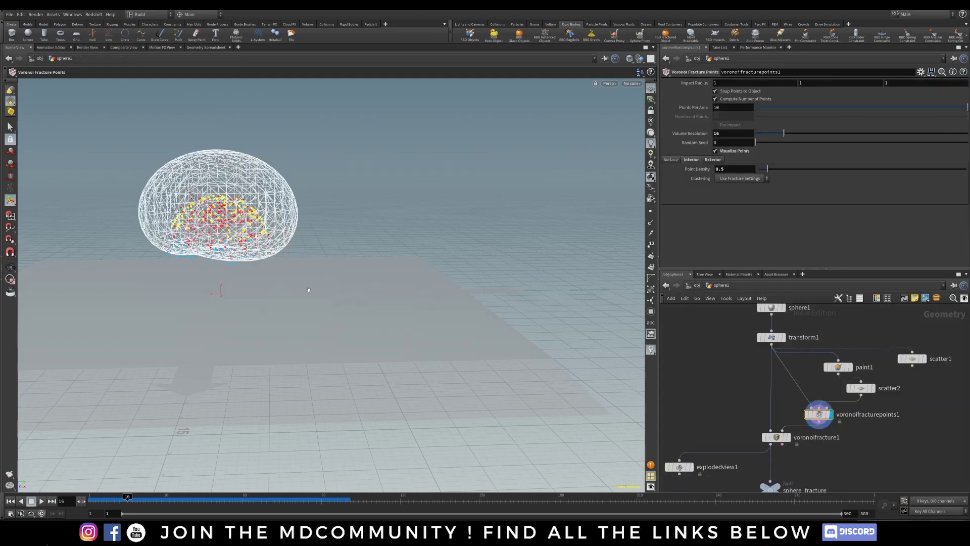
{"action": "right_click_drag", "start_coordinate": [290, 196], "coordinate": [292, 204], "text": "alt"}
{"action": "key", "text": "Return"}
{"action": "left_click", "coordinate": [732, 133]}
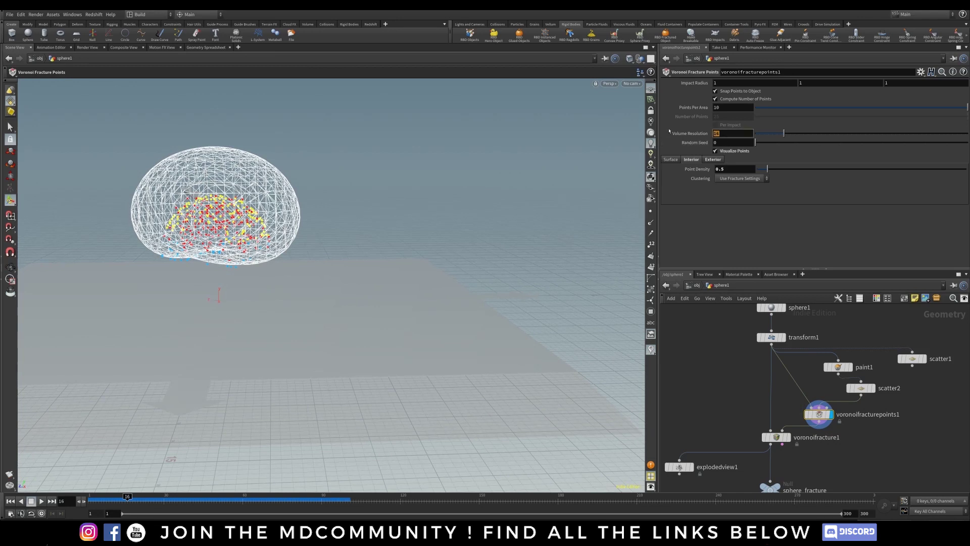
{"action": "type", "text": "30"}
{"action": "key", "text": "Return"}
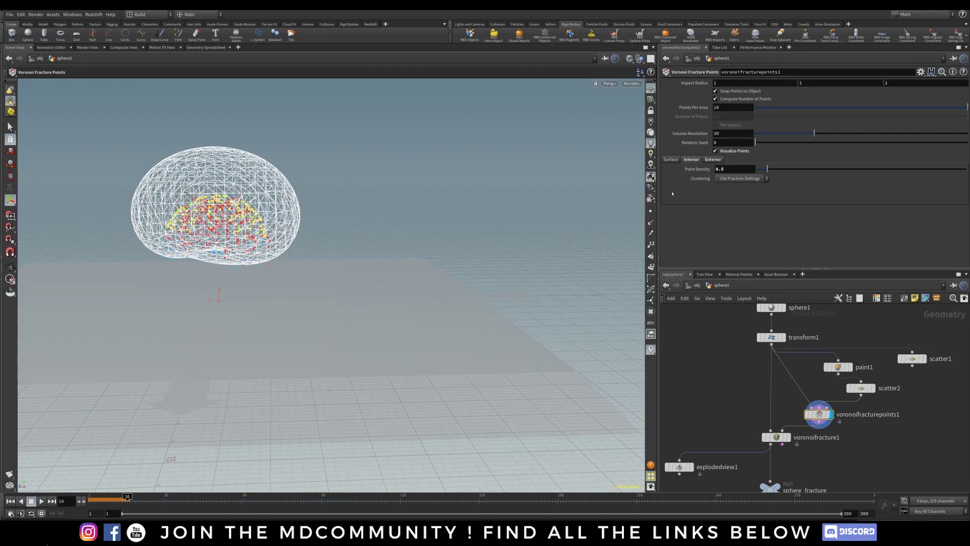
Set the Volume Resolution of voronoifracturepoints1 to 20.
{"action": "left_click_drag", "start_coordinate": [597, 167], "coordinate": [661, 161], "text": "alt"}
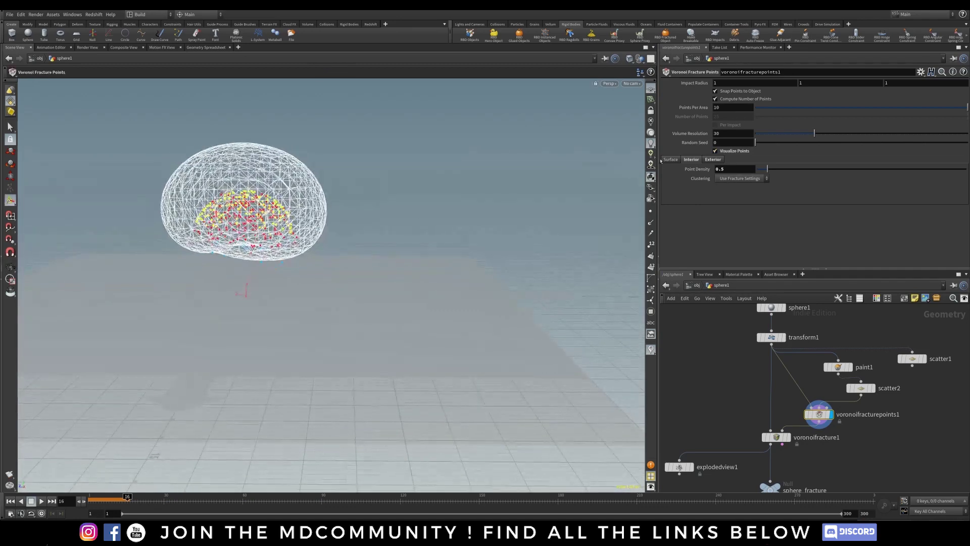
{"action": "left_click_drag", "start_coordinate": [723, 135], "coordinate": [649, 142]}
{"action": "type", "text": "20"}
{"action": "key", "text": "Return"}
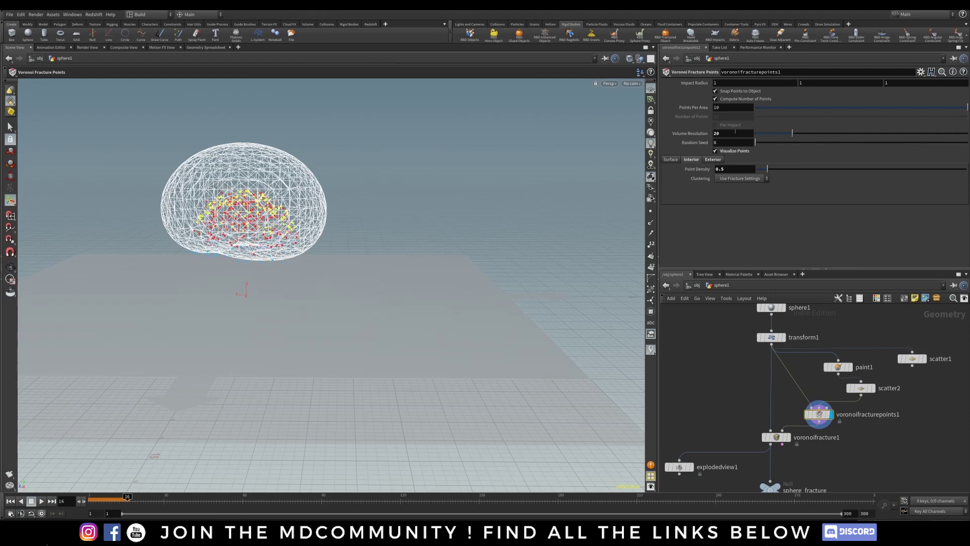
Set the surface Point Density of voronoifracturepoints1 to 0.75.
{"action": "left_click", "coordinate": [672, 159]}
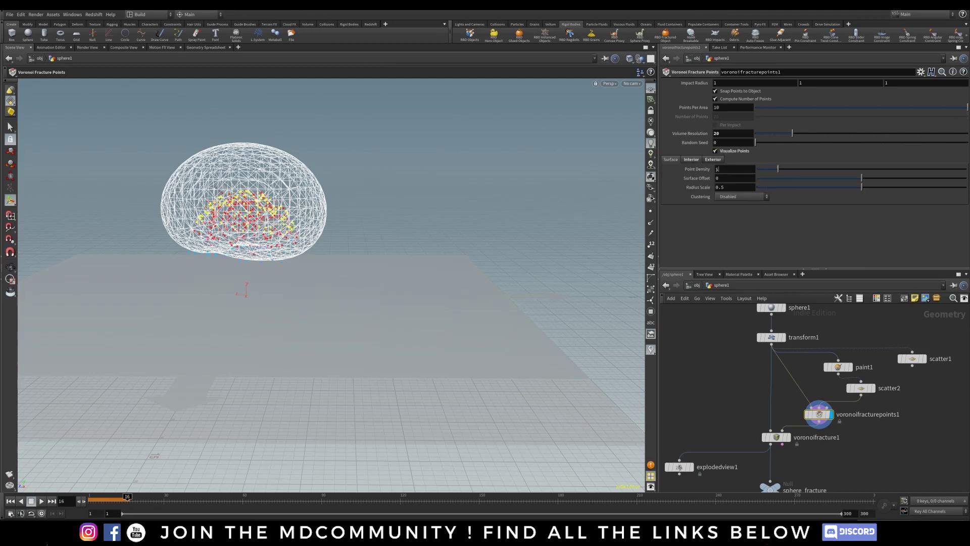
{"action": "left_click_drag", "start_coordinate": [718, 169], "coordinate": [661, 159]}
{"action": "type", "text": "0.75"}
{"action": "key", "text": "Return"}
Lower the interior Point Density of voronoifracturepoints1 and set its exterior Point Density to 0.4.
{"action": "left_click", "coordinate": [671, 160]}
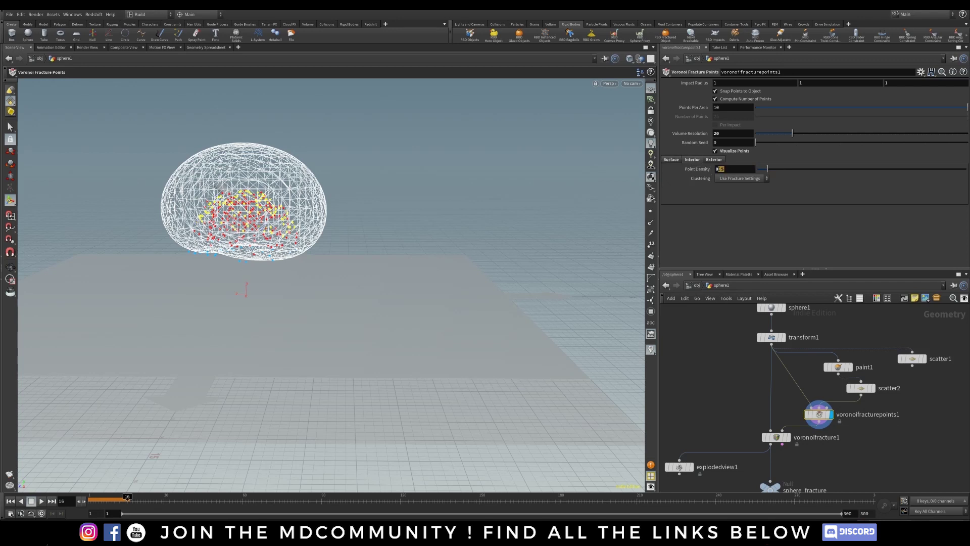
{"action": "left_click", "coordinate": [719, 170]}
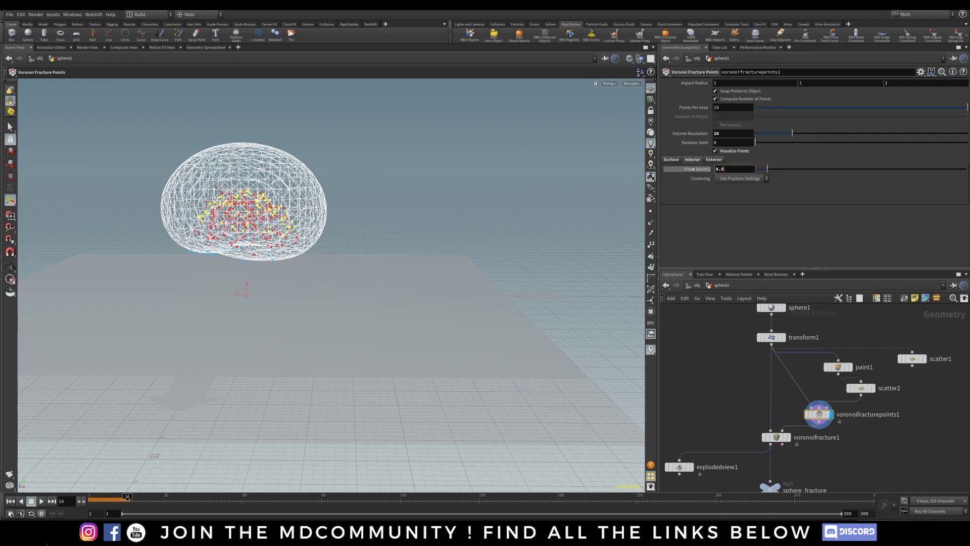
{"action": "mouse_move", "coordinate": [693, 170]}
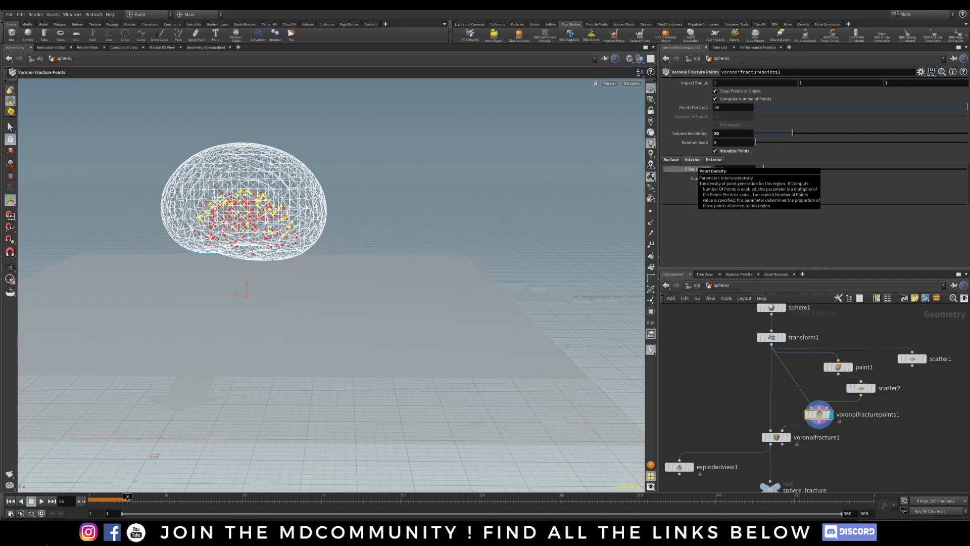
{"action": "left_click", "coordinate": [713, 160]}
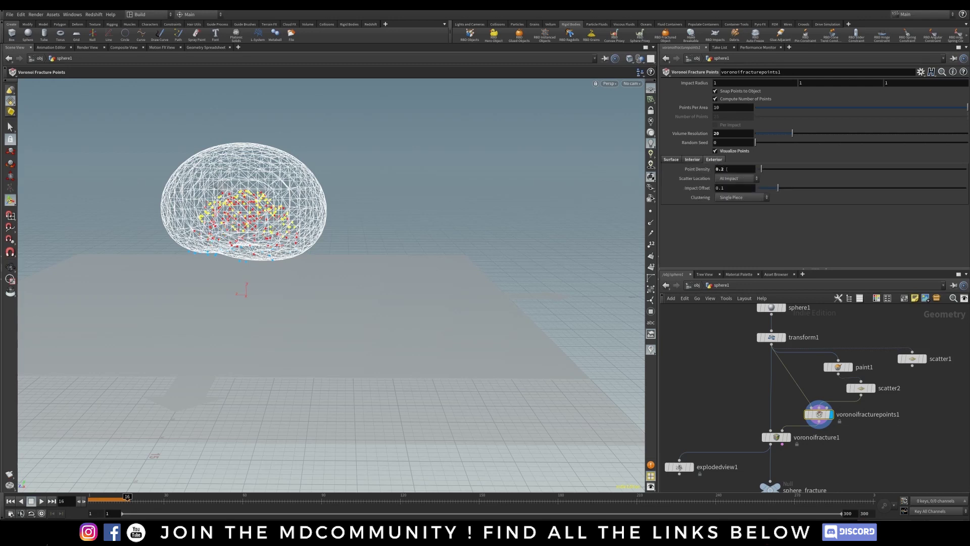
{"action": "left_click", "coordinate": [722, 169]}
{"action": "type", "text": "4"}
{"action": "key", "text": "Return"}
Inspect the new pieces through explodedview1, restore the display to dopimport1, and return to the object level.
{"action": "left_click", "coordinate": [679, 466]}
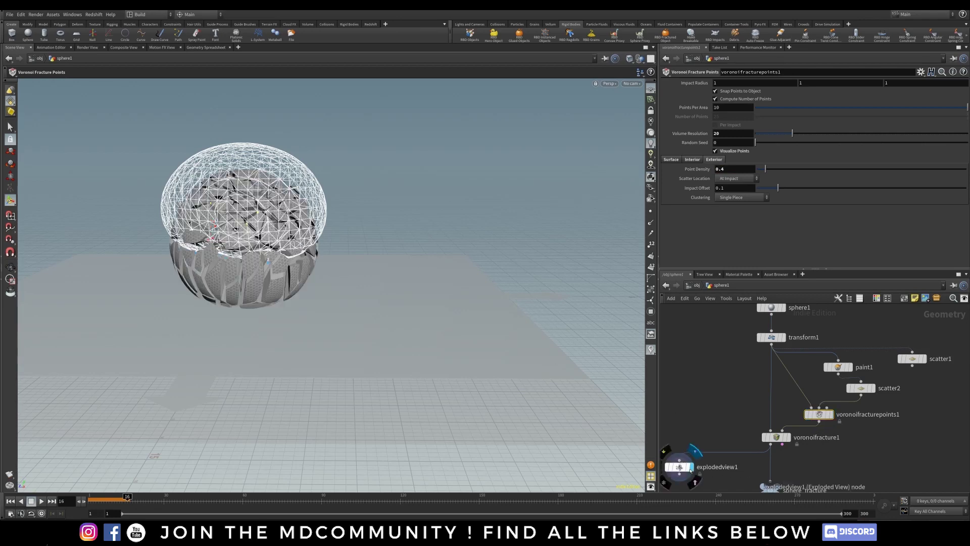
{"action": "left_click_drag", "start_coordinate": [252, 234], "coordinate": [353, 275]}
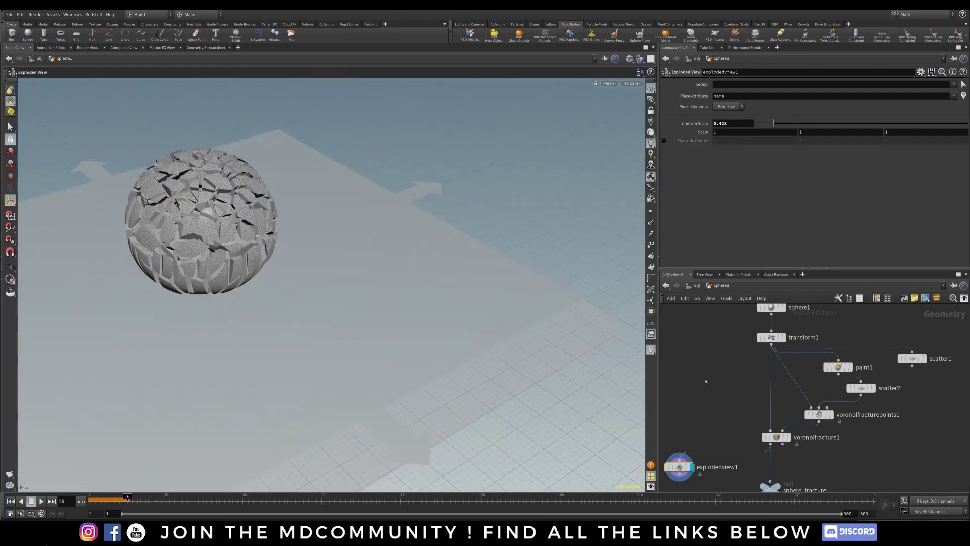
{"action": "middle_click_drag", "start_coordinate": [715, 407], "coordinate": [743, 286]}
{"action": "left_click", "coordinate": [758, 454]}
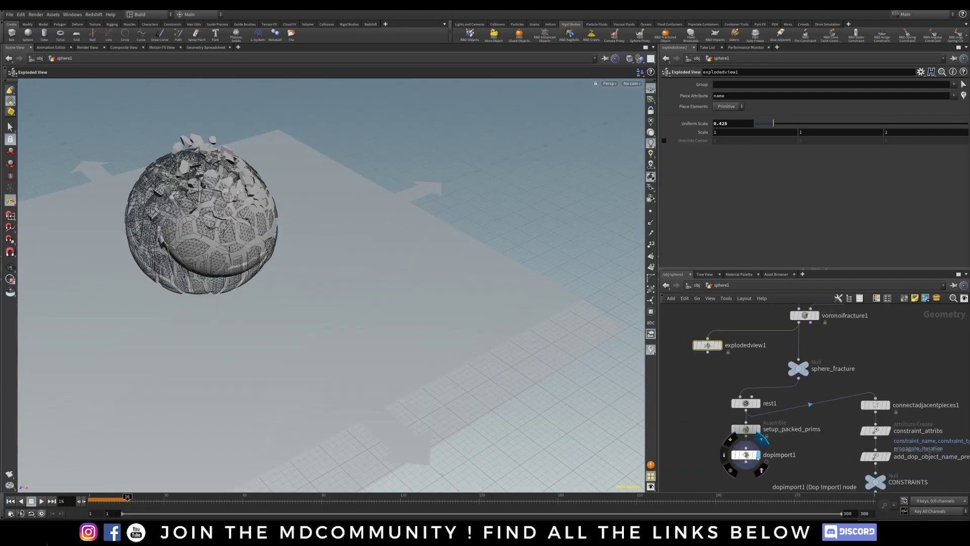
{"action": "key", "text": "u"}
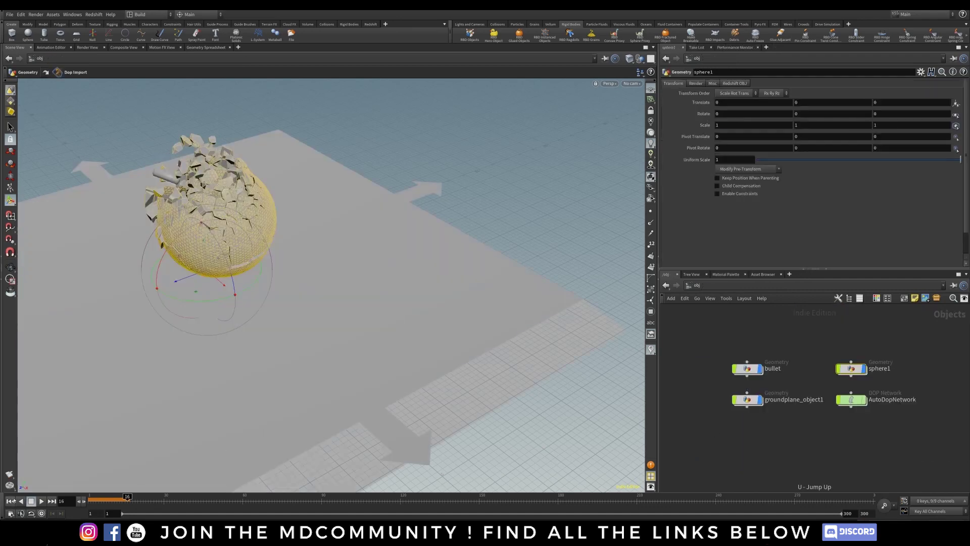
Rewind to frame 1, play the simulation, and scrub back to frame 9 to examine the sphere's initial break.
{"action": "left_click", "coordinate": [15, 500]}
{"action": "middle_click_drag", "start_coordinate": [438, 191], "coordinate": [517, 195]}
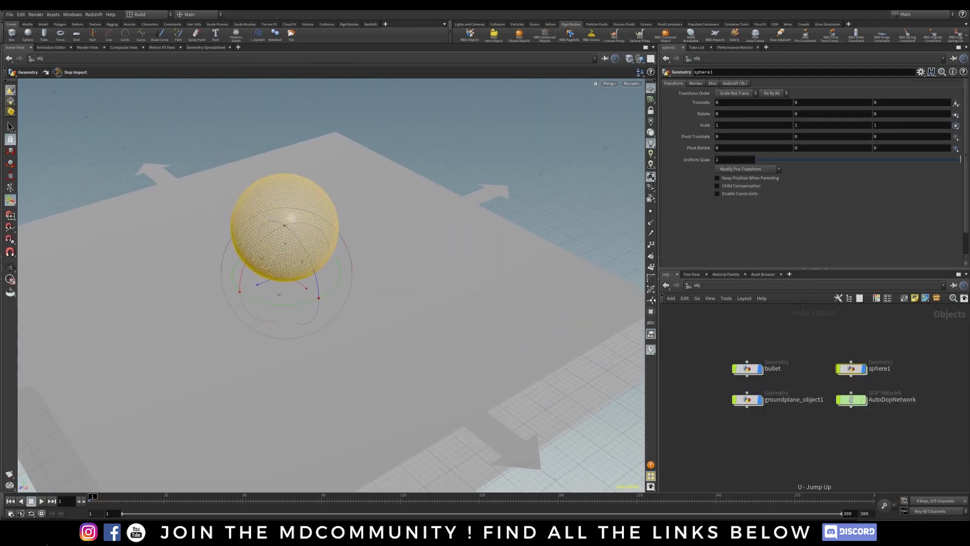
{"action": "key", "text": "Escape"}
{"action": "left_click_drag", "start_coordinate": [298, 344], "coordinate": [301, 288]}
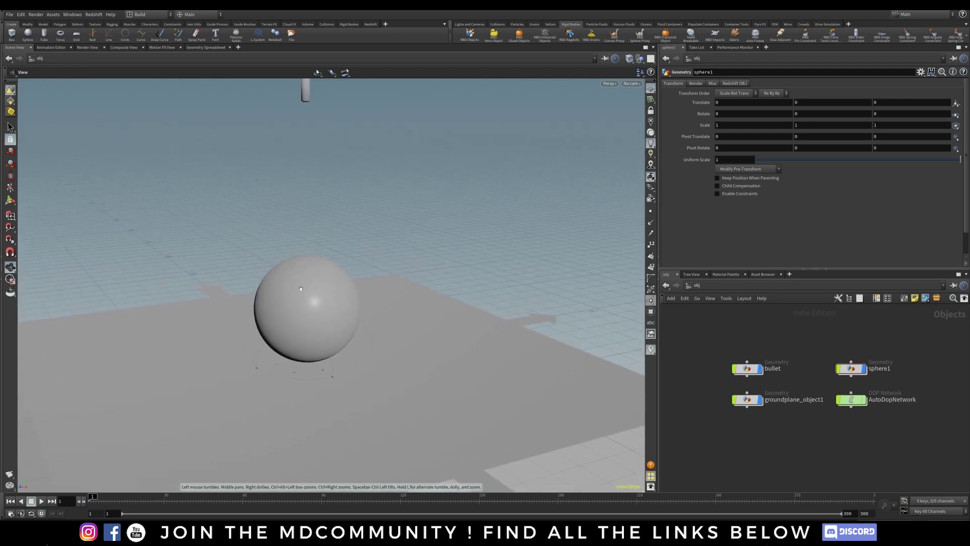
{"action": "key", "text": "r"}
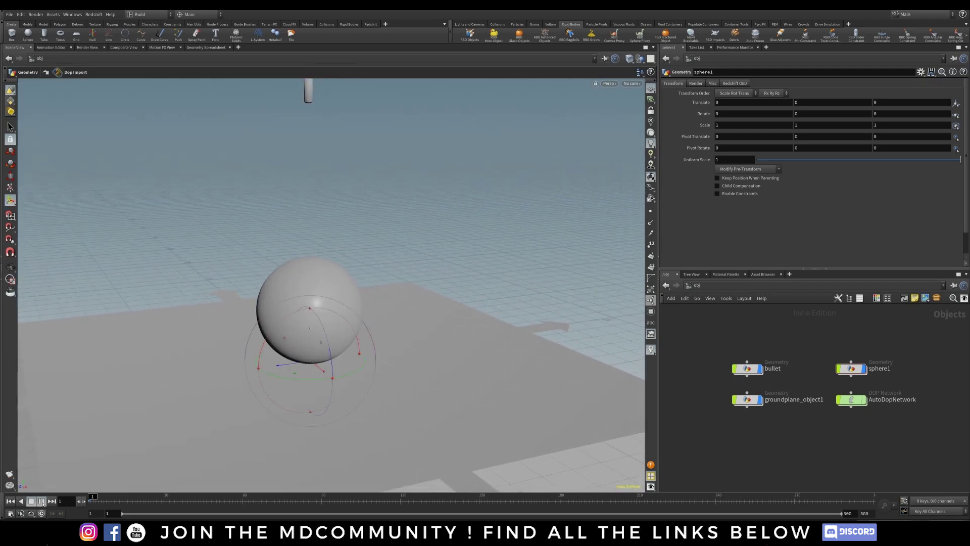
{"action": "left_click", "coordinate": [42, 500]}
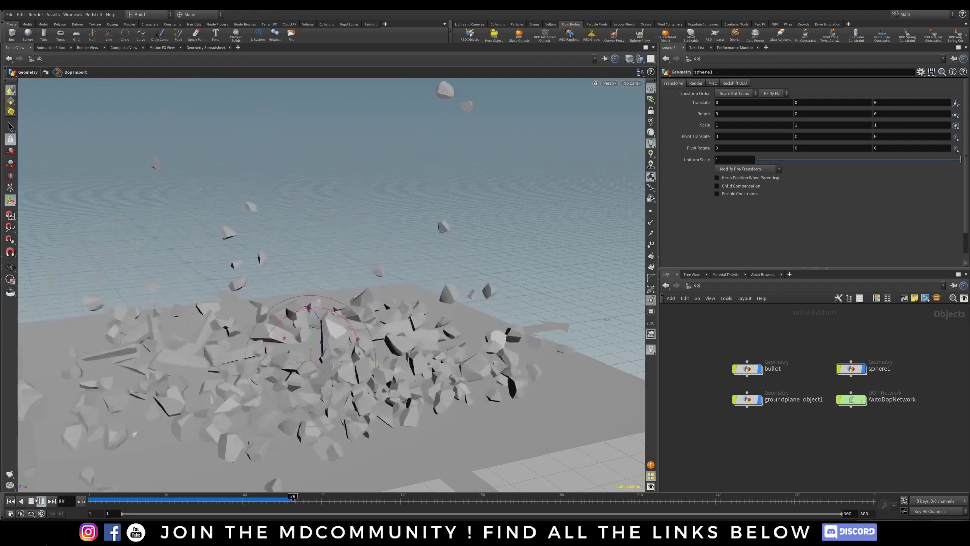
{"action": "left_click", "coordinate": [42, 501]}
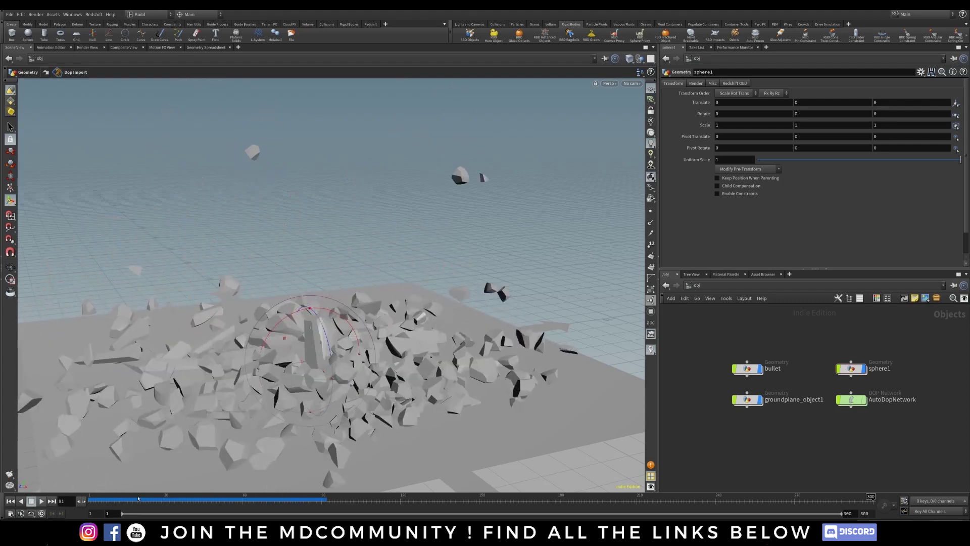
{"action": "left_click_drag", "start_coordinate": [135, 501], "coordinate": [109, 498]}
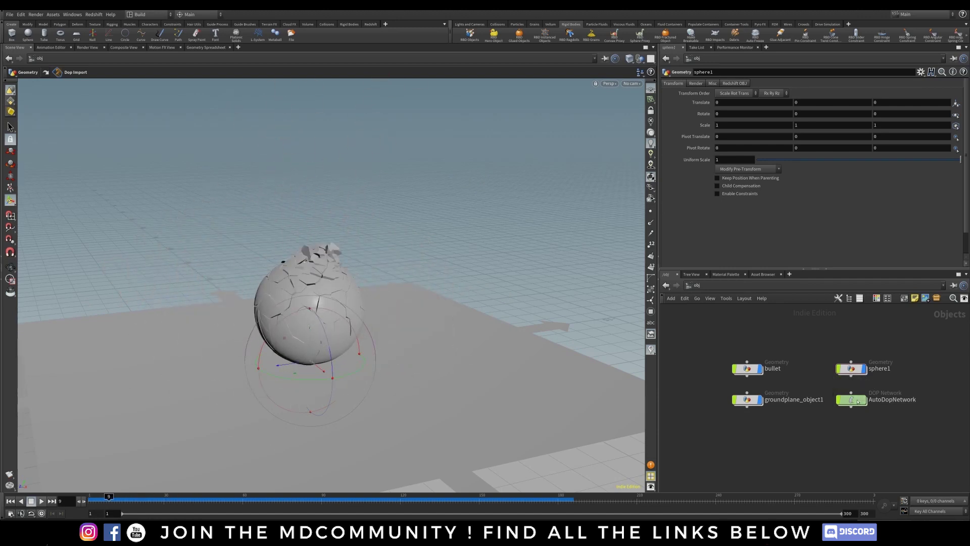
Set the Strength of glue_constraint inside AutoDopNetwork to 100.
{"action": "double_click", "coordinate": [838, 400]}
{"action": "left_click_drag", "start_coordinate": [854, 395], "coordinate": [880, 441]}
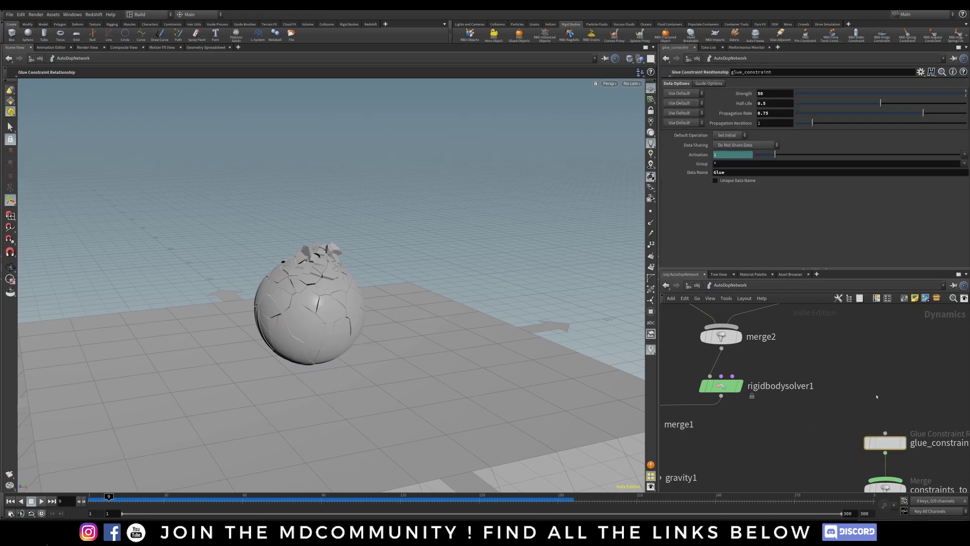
{"action": "left_click", "coordinate": [766, 94]}
{"action": "type", "text": "100"}
{"action": "key", "text": "Return"}
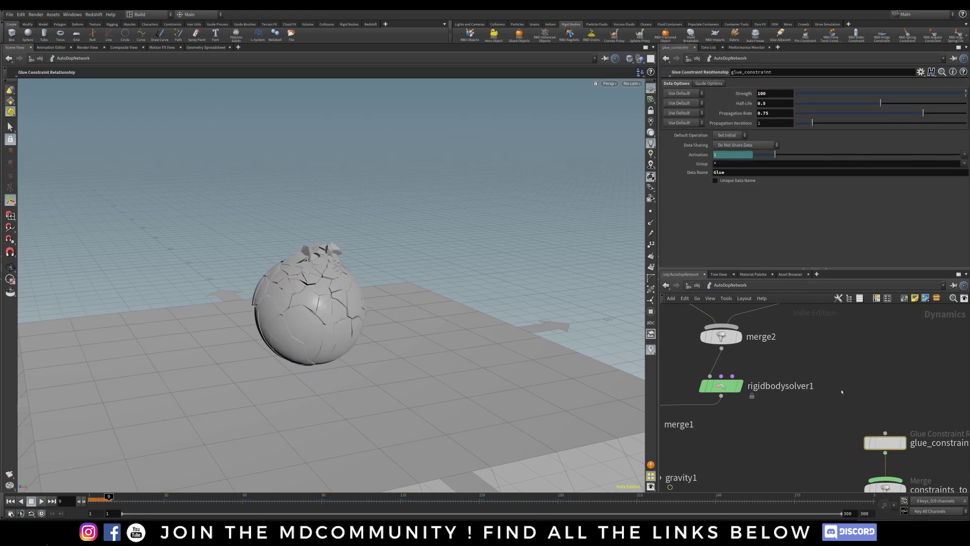
Return to the object level, replay the simulation from the first frame, and scrub to frame 17 to examine the breakup.
{"action": "middle_click_drag", "start_coordinate": [842, 391], "coordinate": [851, 394]}
{"action": "key", "text": "u"}
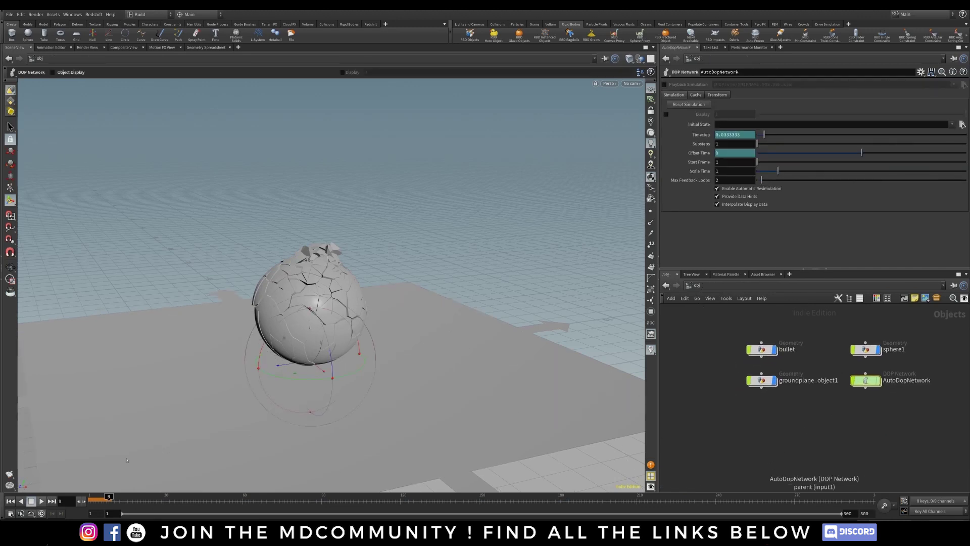
{"action": "left_click", "coordinate": [10, 501]}
{"action": "left_click", "coordinate": [42, 500]}
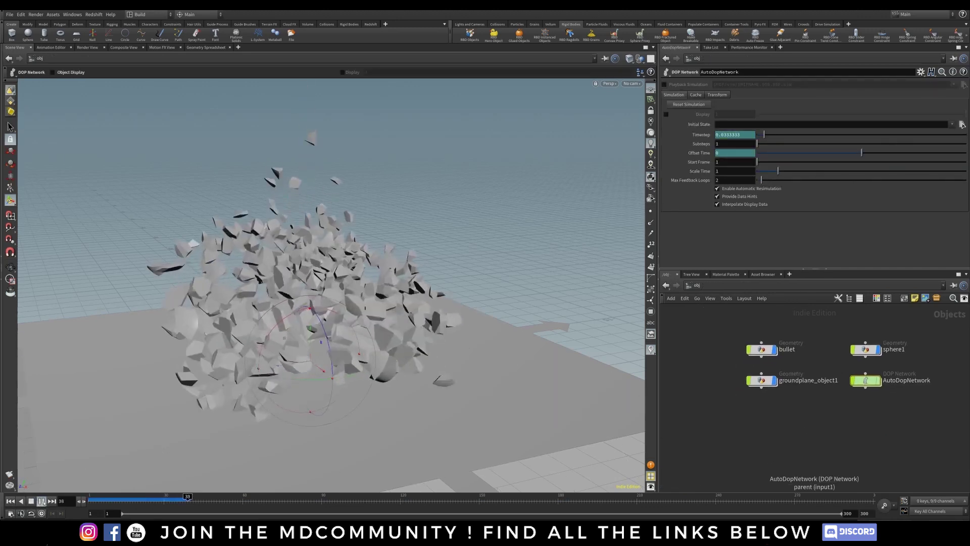
{"action": "left_click", "coordinate": [41, 501]}
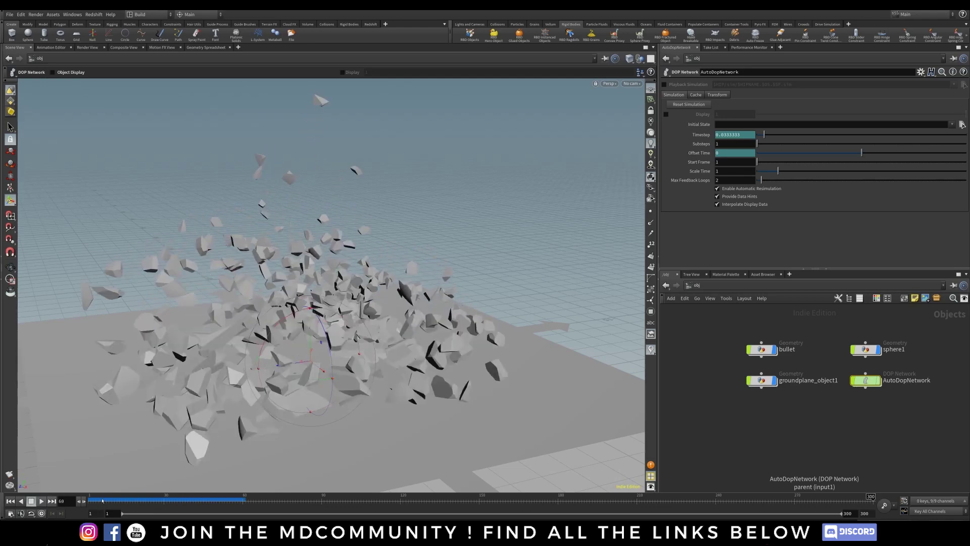
{"action": "left_click_drag", "start_coordinate": [97, 500], "coordinate": [130, 498]}
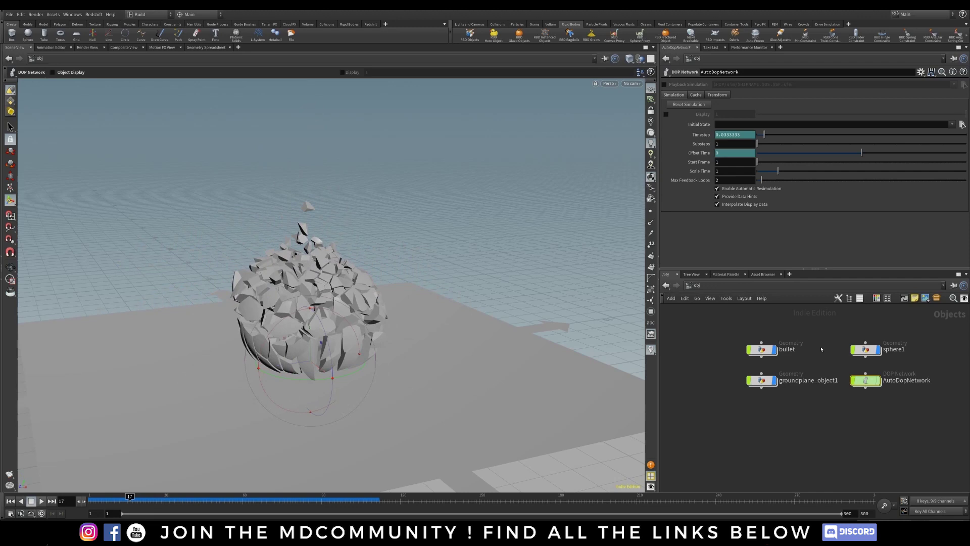
Set the Propagation Rate of glue_constraint in AutoDopNetwork to 0.4 and its Strength to 500.
{"action": "double_click", "coordinate": [879, 381]}
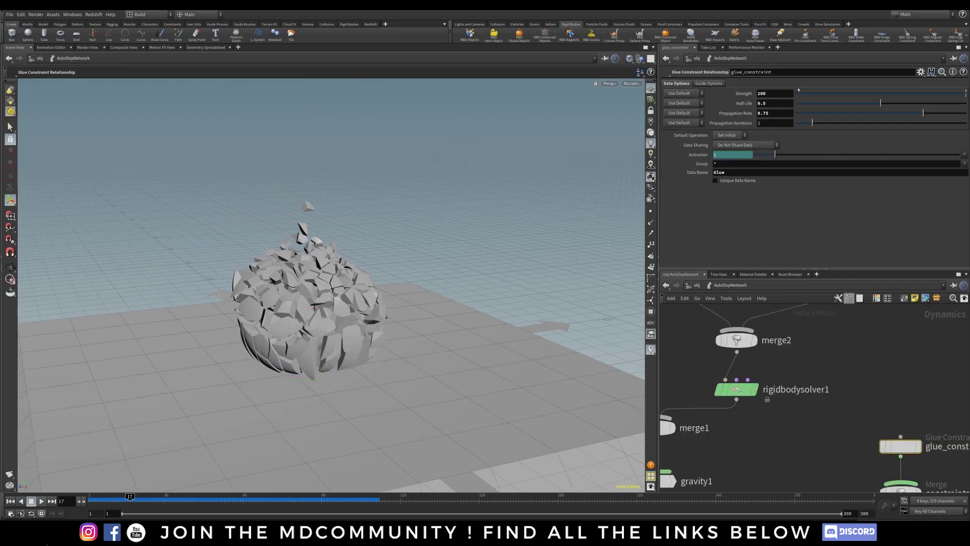
{"action": "left_click", "coordinate": [776, 114]}
{"action": "key", "text": "Return"}
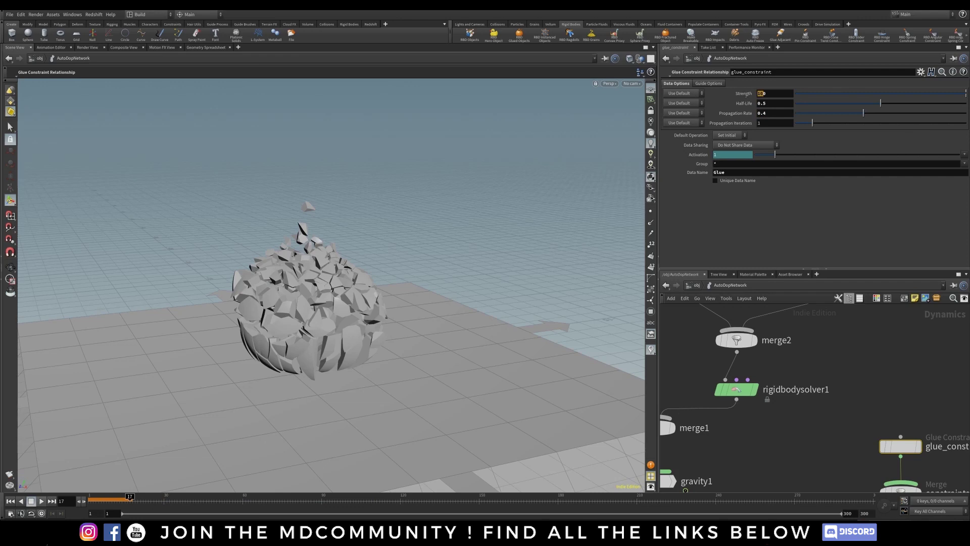
{"action": "key", "text": "Return"}
Play the simulation from the first frame to frame 40 to check how the sphere cracks.
{"action": "left_click", "coordinate": [10, 501]}
{"action": "left_click", "coordinate": [41, 502]}
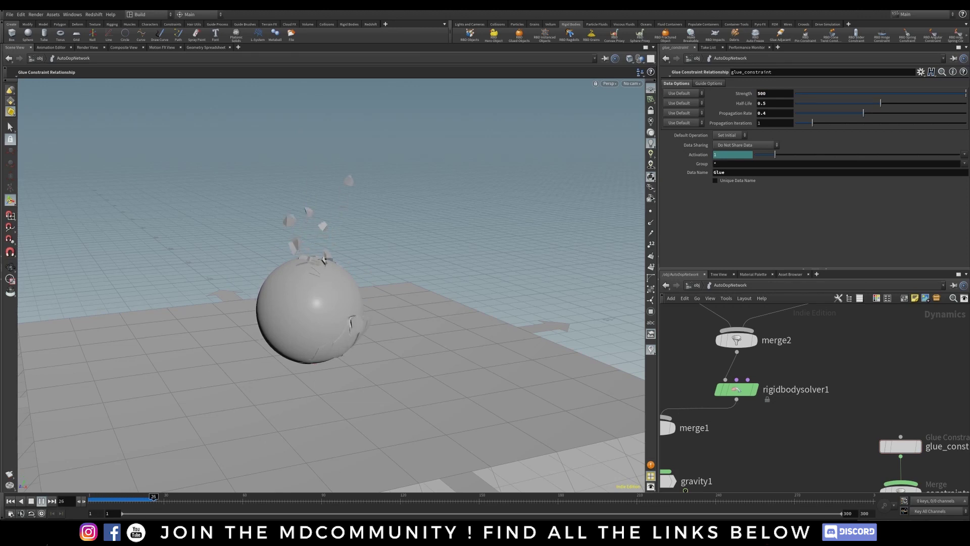
{"action": "left_click", "coordinate": [42, 502]}
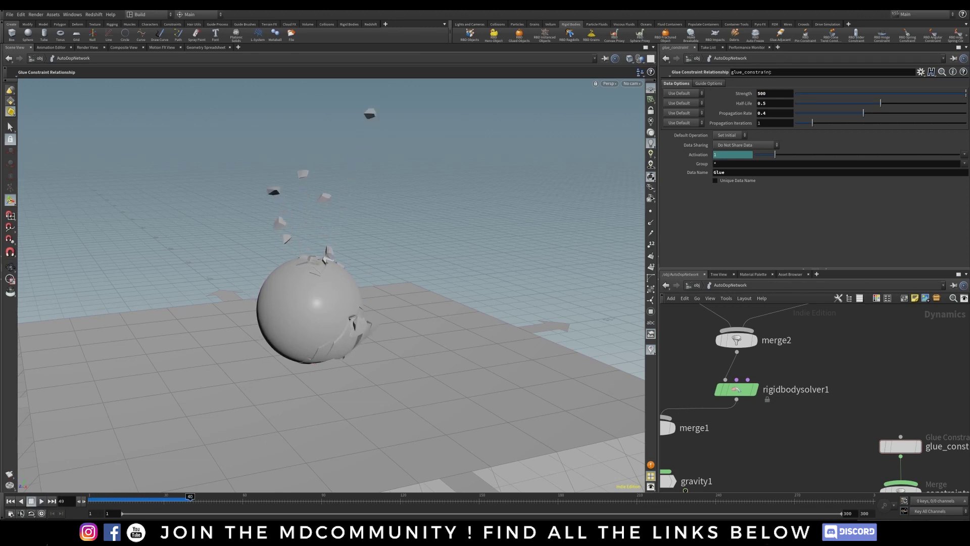
Set the Strength of glue_constraint to 200 and replay the simulation from the start to check the breakup.
{"action": "left_click", "coordinate": [748, 233]}
{"action": "left_click", "coordinate": [12, 503]}
{"action": "left_click", "coordinate": [41, 502]}
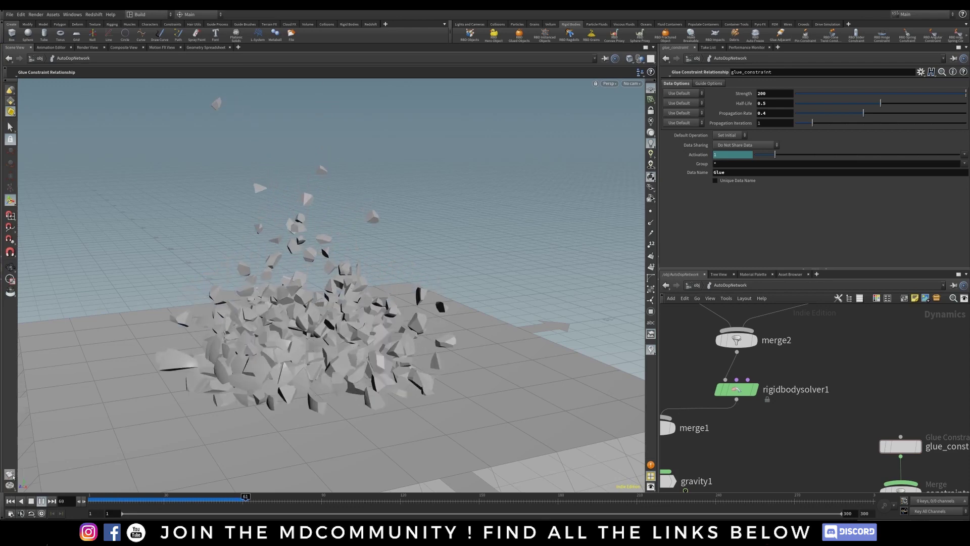
{"action": "left_click", "coordinate": [42, 501]}
{"action": "key", "text": "alt"}
{"action": "right_click_drag", "start_coordinate": [367, 292], "coordinate": [353, 242], "text": "alt"}
{"action": "middle_click_drag", "start_coordinate": [354, 243], "coordinate": [303, 278], "text": "alt"}
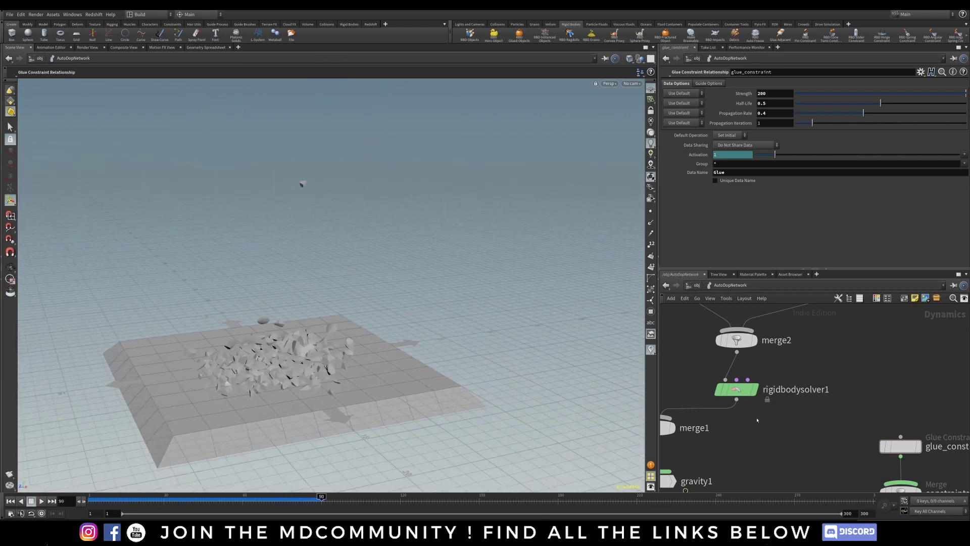
Return to the object level and scrub through the impact frames to examine the fracture up close at frame 20.
{"action": "key", "text": "u"}
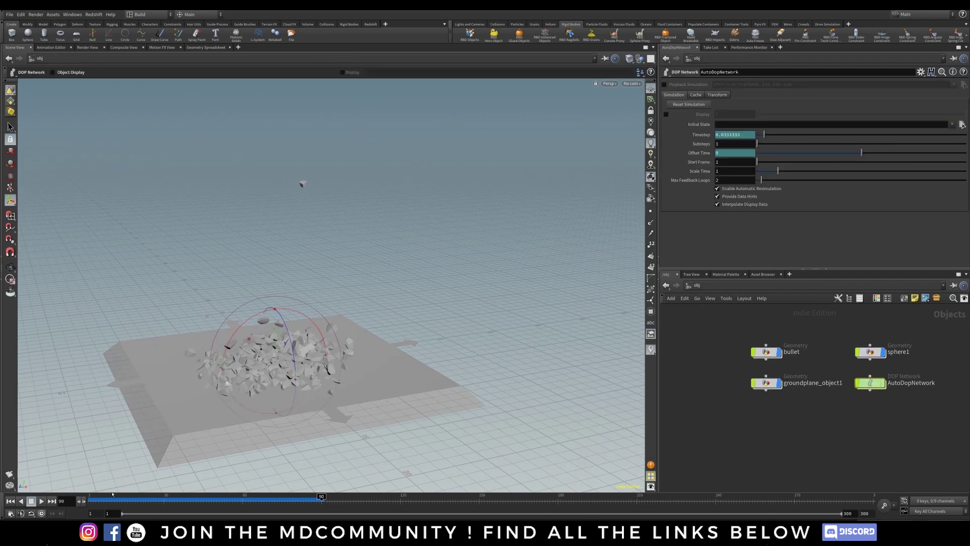
{"action": "left_click", "coordinate": [10, 501]}
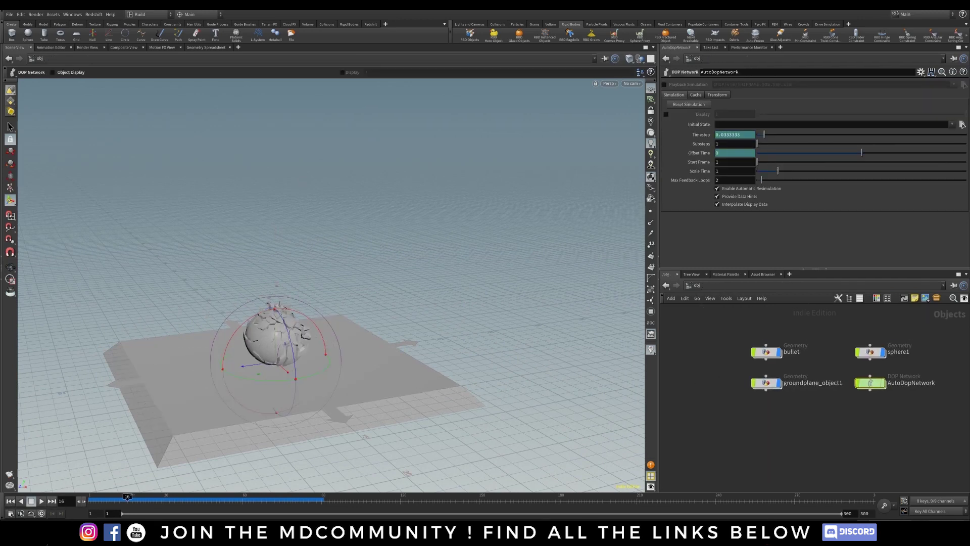
{"action": "mouse_move", "coordinate": [159, 496]}
{"action": "left_mouse_down"}
{"action": "mouse_move", "coordinate": [122, 496]}
{"action": "mouse_move", "coordinate": [225, 496]}
{"action": "mouse_move", "coordinate": [90, 498]}
{"action": "mouse_move", "coordinate": [200, 498]}
{"action": "left_mouse_up"}
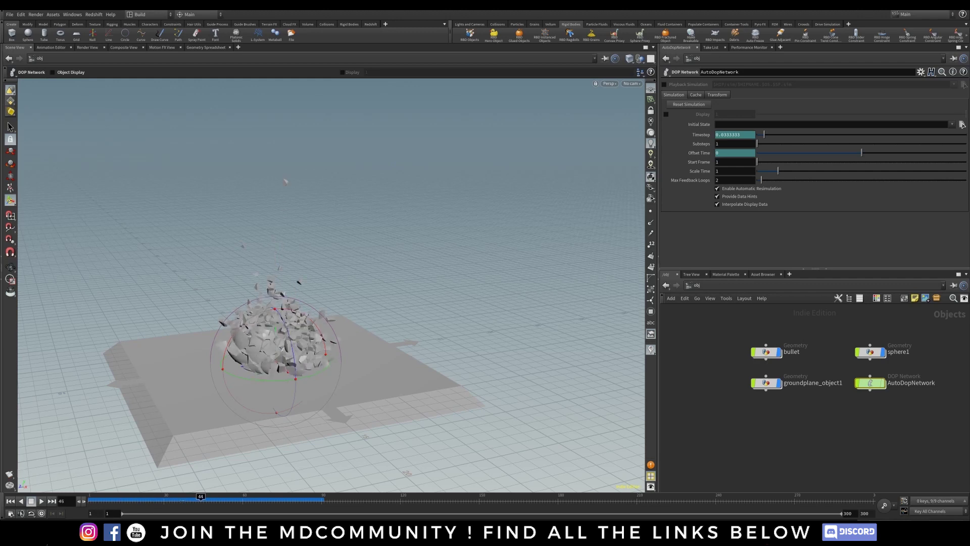
{"action": "left_click_drag", "start_coordinate": [108, 505], "coordinate": [137, 499]}
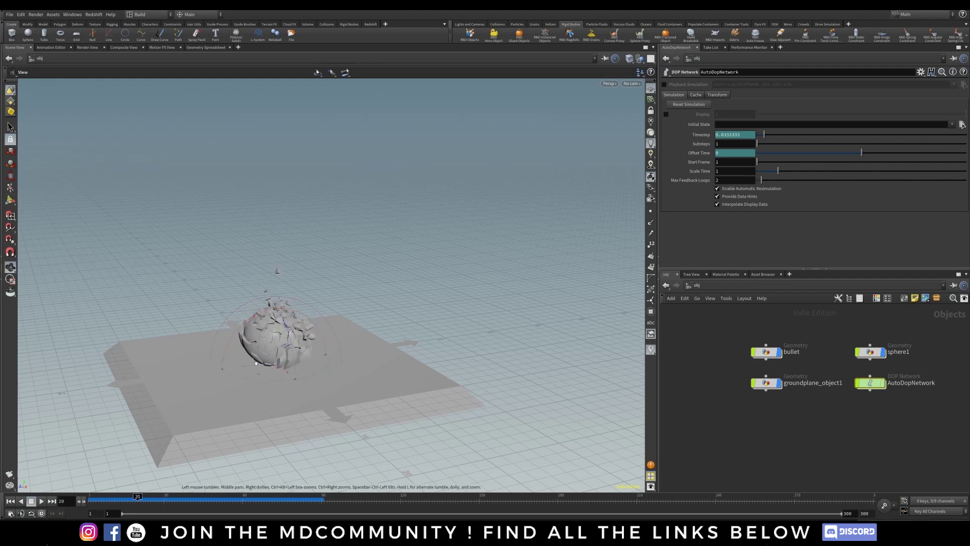
{"action": "left_click_drag", "start_coordinate": [283, 297], "coordinate": [461, 305], "text": "alt"}
{"action": "scroll", "coordinate": [271, 374], "scroll_direction": "up", "scroll_amount": 4}
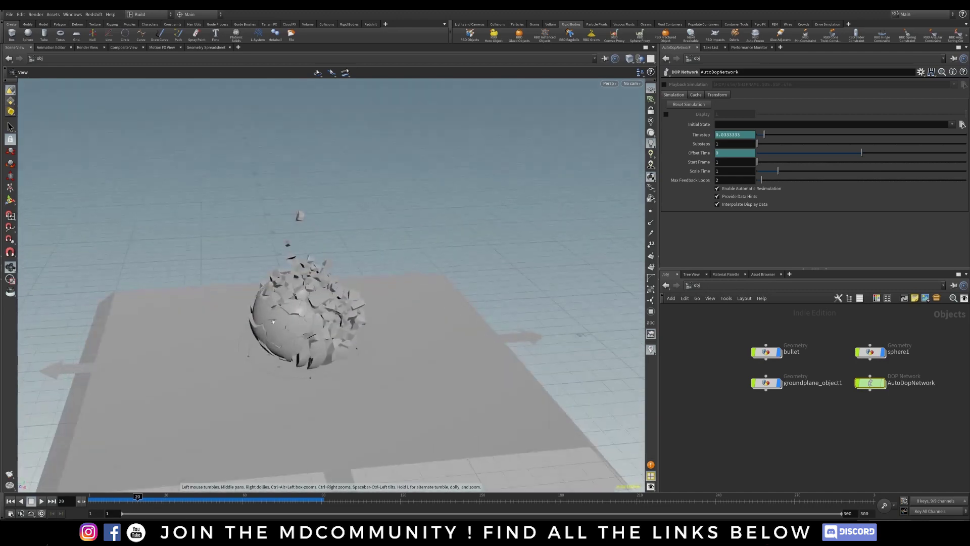
Reposition the bullet and groundplane_object1 nodes and the sphere1 and AutoDopNetwork nodes as two columns in the object network.
{"action": "left_click_drag", "start_coordinate": [823, 327], "coordinate": [713, 382]}
{"action": "left_click_drag", "start_coordinate": [903, 347], "coordinate": [824, 382]}
{"action": "left_click", "coordinate": [813, 419]}
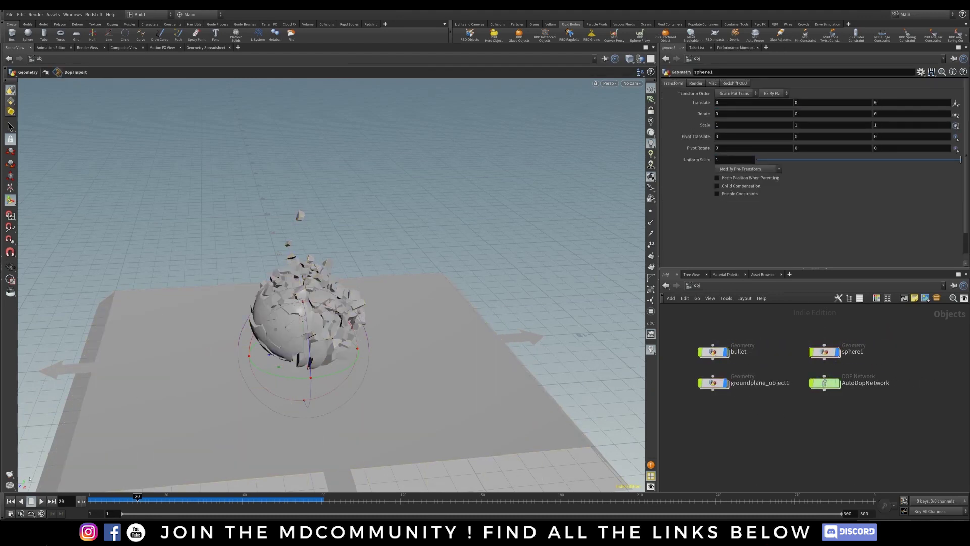
Go back to frame 1 and create a debris simulation from sphere1 with the Debris shelf tool.
{"action": "left_click_drag", "start_coordinate": [111, 502], "coordinate": [60, 501]}
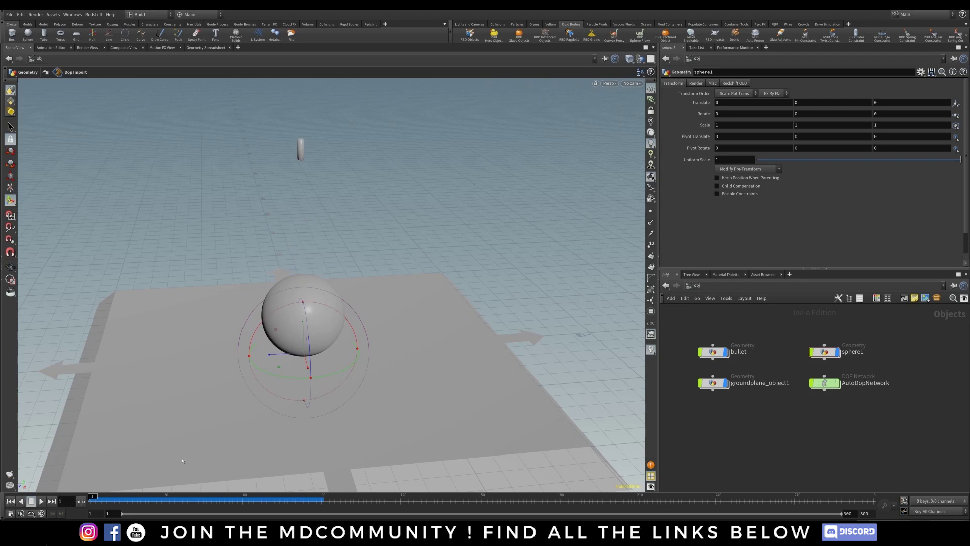
{"action": "left_click", "coordinate": [824, 352]}
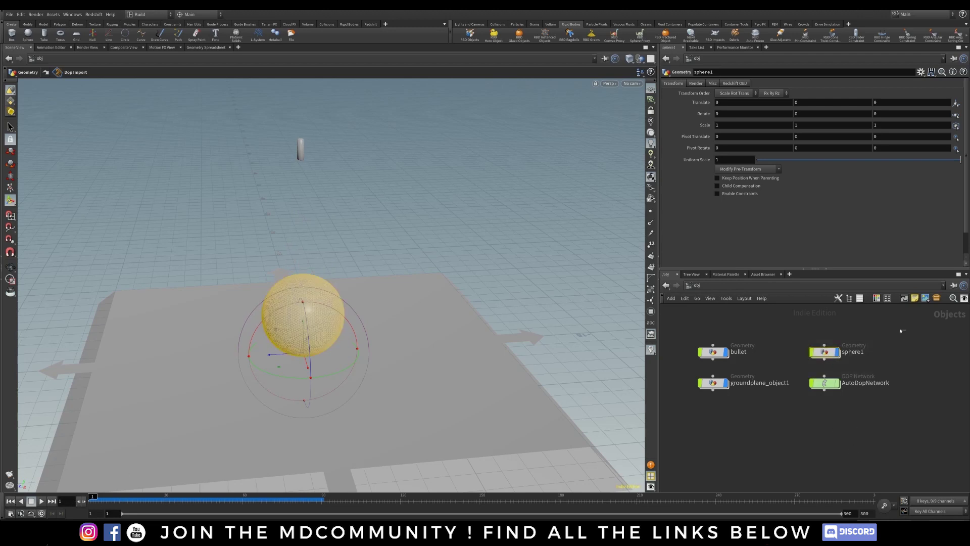
{"action": "left_click_drag", "start_coordinate": [900, 331], "coordinate": [809, 356]}
{"action": "left_click", "coordinate": [734, 37]}
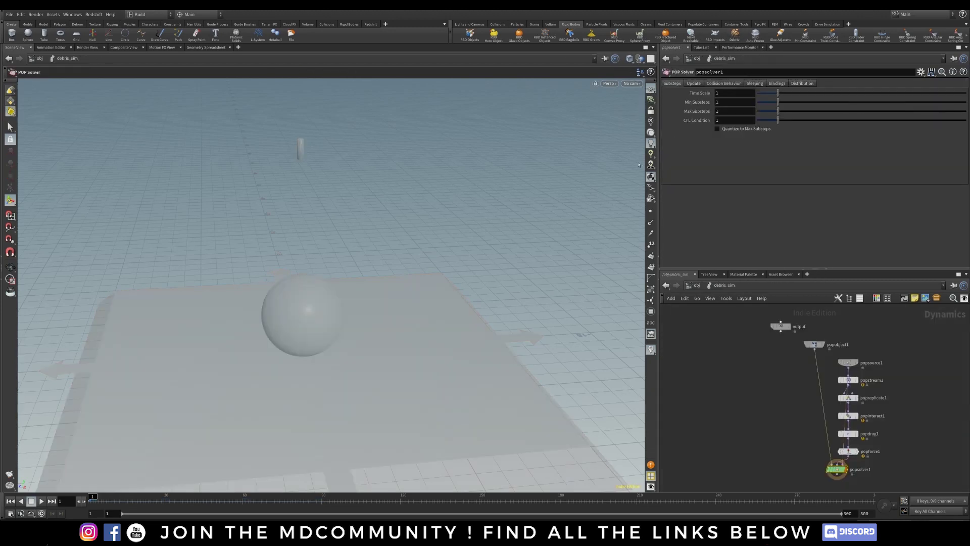
At the object level, arrange debris_source, debris_sim and debris in a column beside sphere1 and AutoDopNetwork.
{"action": "key", "text": "u"}
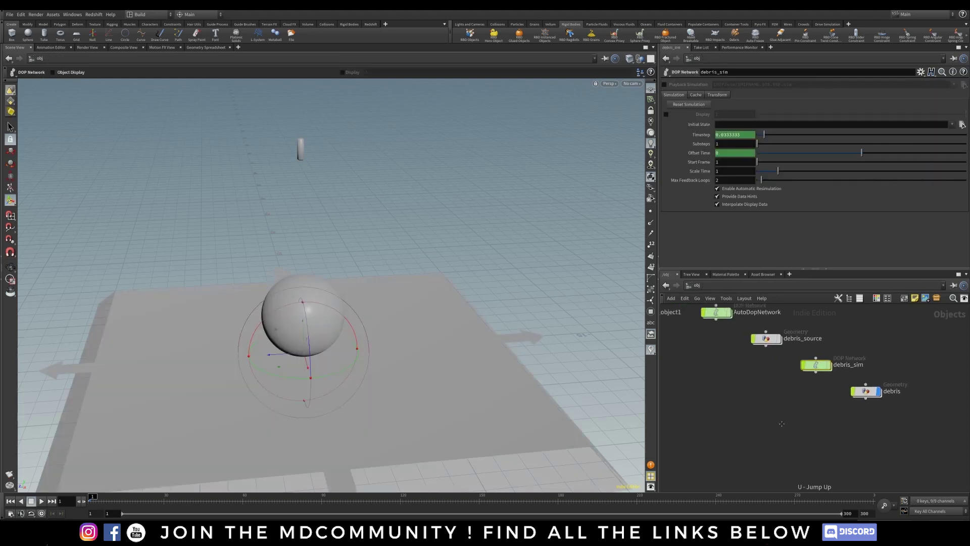
{"action": "middle_click_drag", "start_coordinate": [807, 437], "coordinate": [762, 440]}
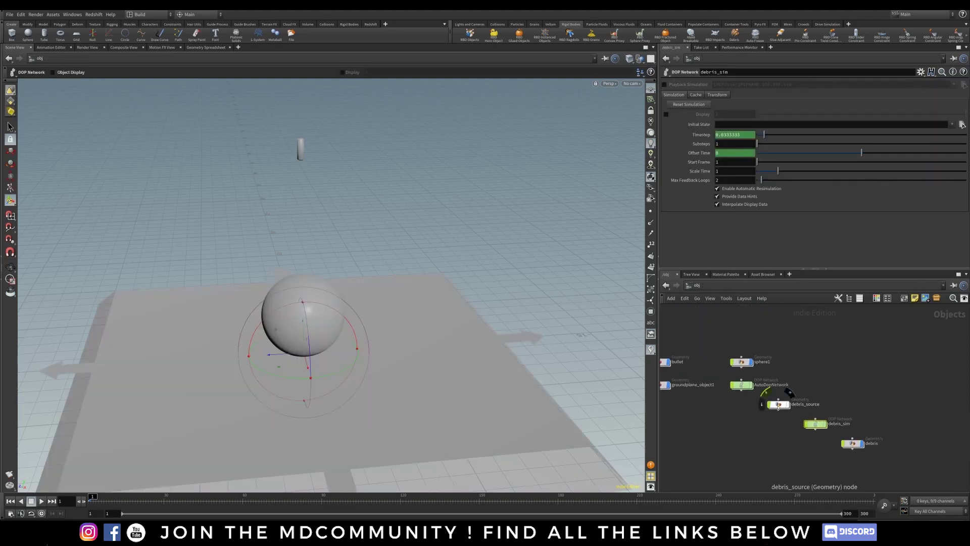
{"action": "left_click_drag", "start_coordinate": [778, 407], "coordinate": [809, 366]}
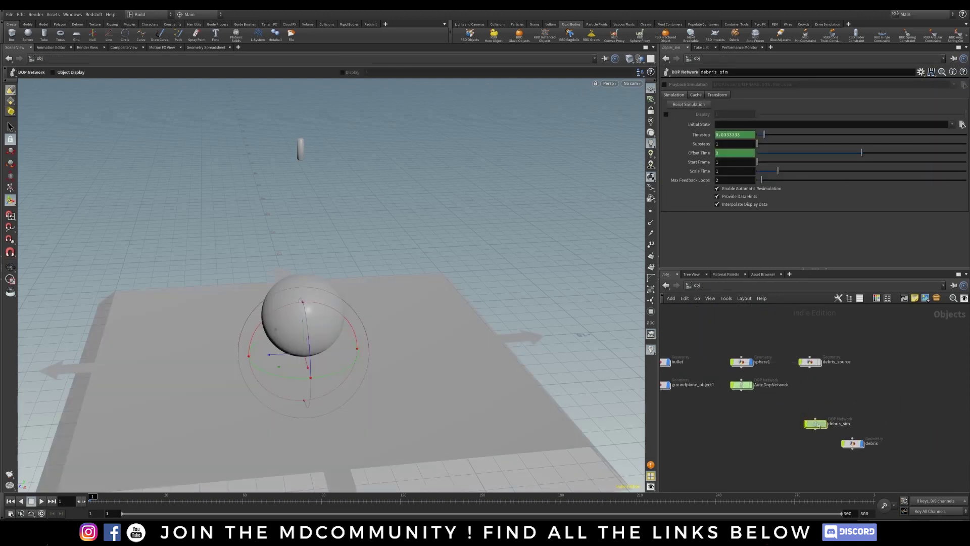
{"action": "left_click_drag", "start_coordinate": [819, 426], "coordinate": [812, 388]}
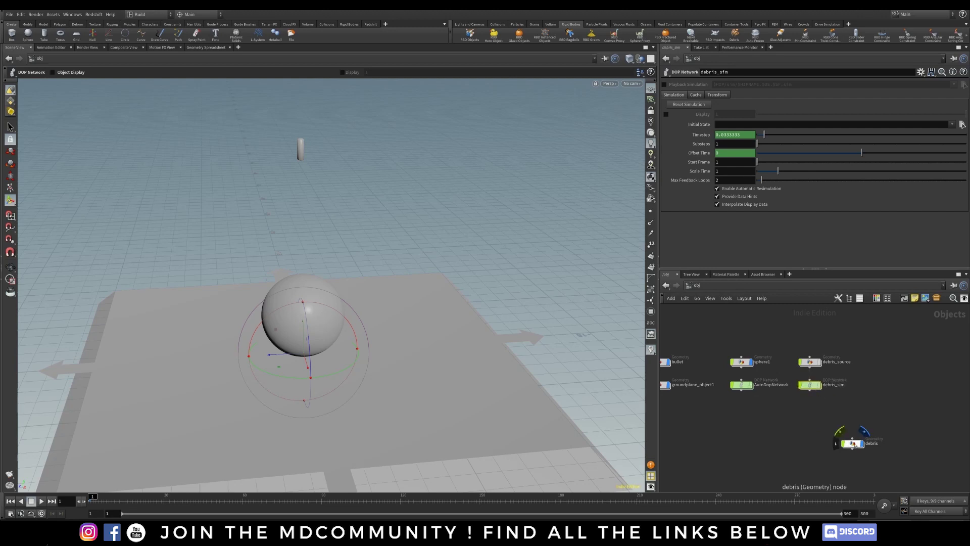
{"action": "left_click_drag", "start_coordinate": [854, 444], "coordinate": [814, 410]}
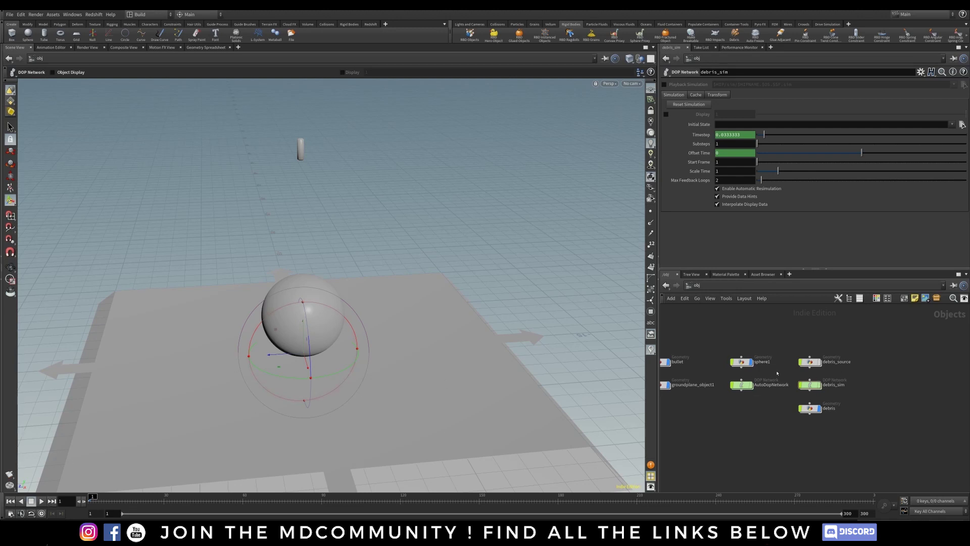
Play the simulation to frame 66 and examine how the debris particles behave around the ground plane.
{"action": "right_click_drag", "start_coordinate": [319, 320], "coordinate": [373, 298], "text": "alt"}
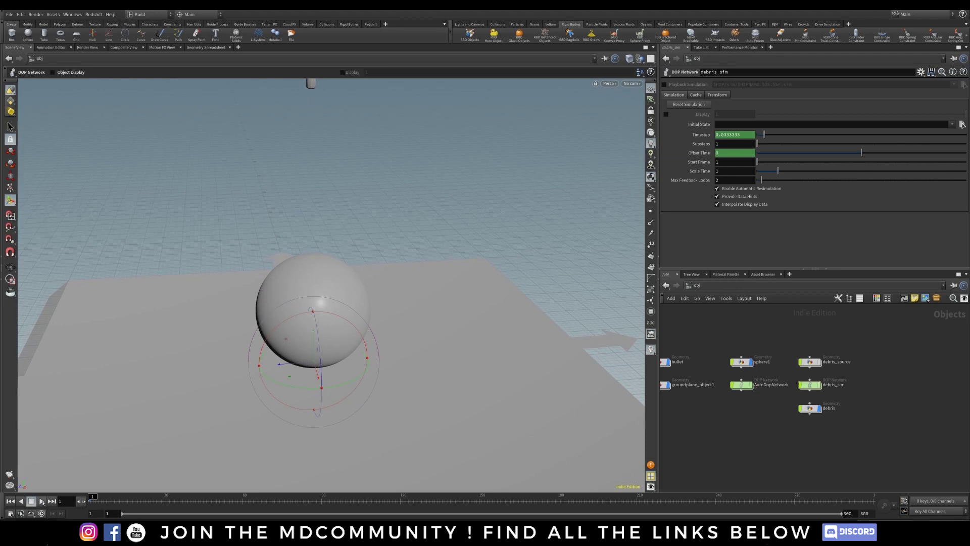
{"action": "left_click", "coordinate": [41, 500]}
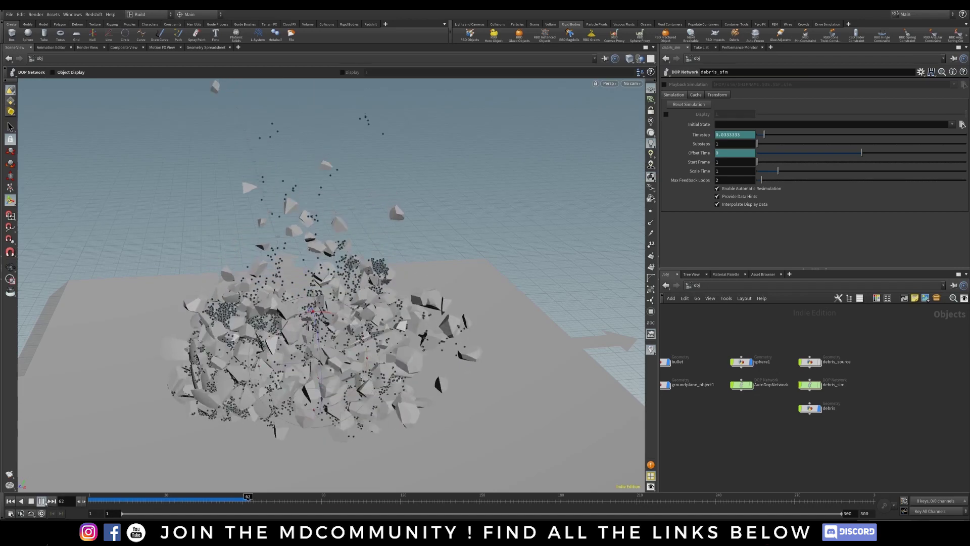
{"action": "key", "text": "Escape"}
{"action": "right_click_drag", "start_coordinate": [388, 330], "coordinate": [334, 424]}
{"action": "middle_click_drag", "start_coordinate": [334, 423], "coordinate": [311, 338]}
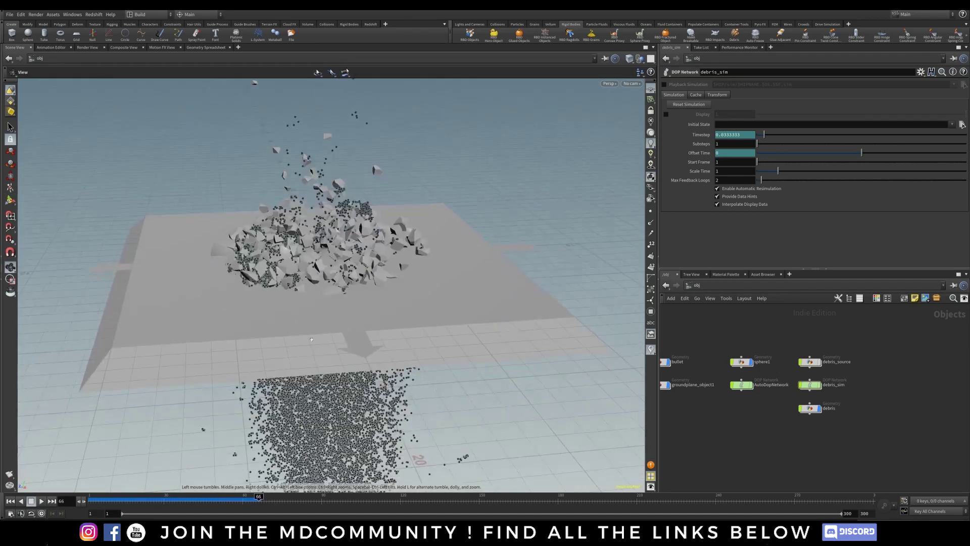
Set the viewport's particle point size to 3 pixels and inspect the debris above and below the ground plane.
{"action": "key", "text": "d"}
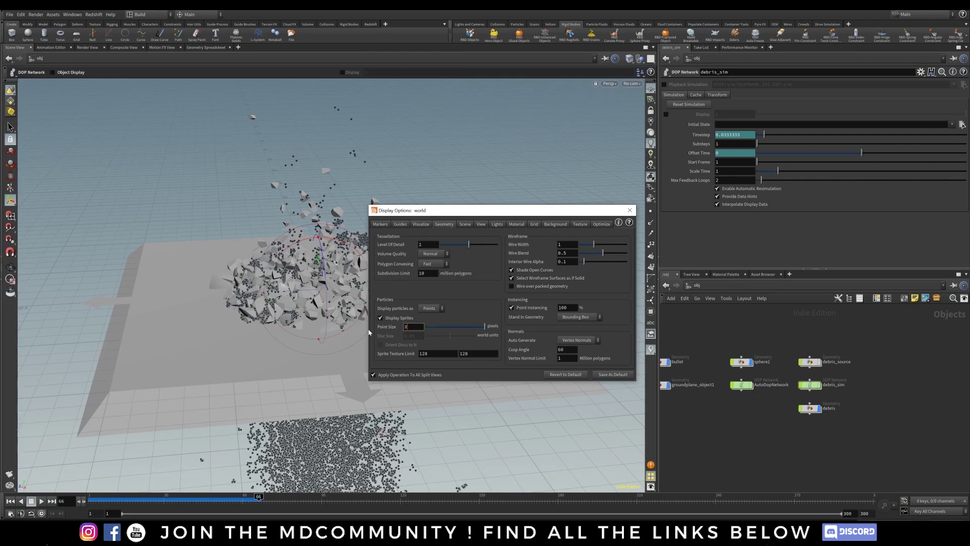
{"action": "type", "text": "3"}
{"action": "key", "text": "Return"}
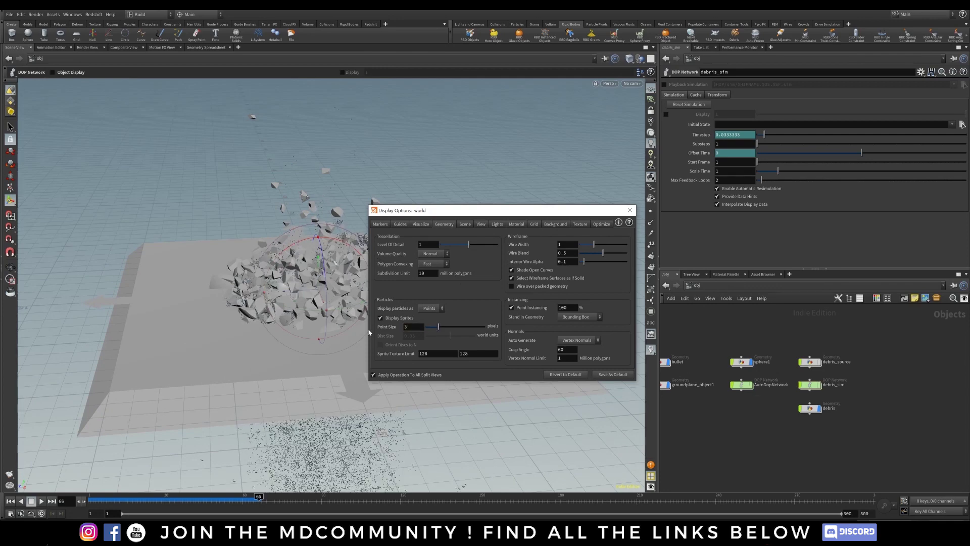
{"action": "left_click", "coordinate": [629, 211]}
{"action": "left_click_drag", "start_coordinate": [360, 303], "coordinate": [333, 349], "text": "alt"}
{"action": "mouse_move", "coordinate": [333, 349]}
{"action": "right_mouse_down", "text": "alt"}
{"action": "mouse_move", "coordinate": [335, 329]}
{"action": "mouse_move", "coordinate": [323, 348]}
{"action": "right_mouse_up", "text": "alt"}
{"action": "left_click_drag", "start_coordinate": [324, 349], "coordinate": [223, 217], "text": "alt"}
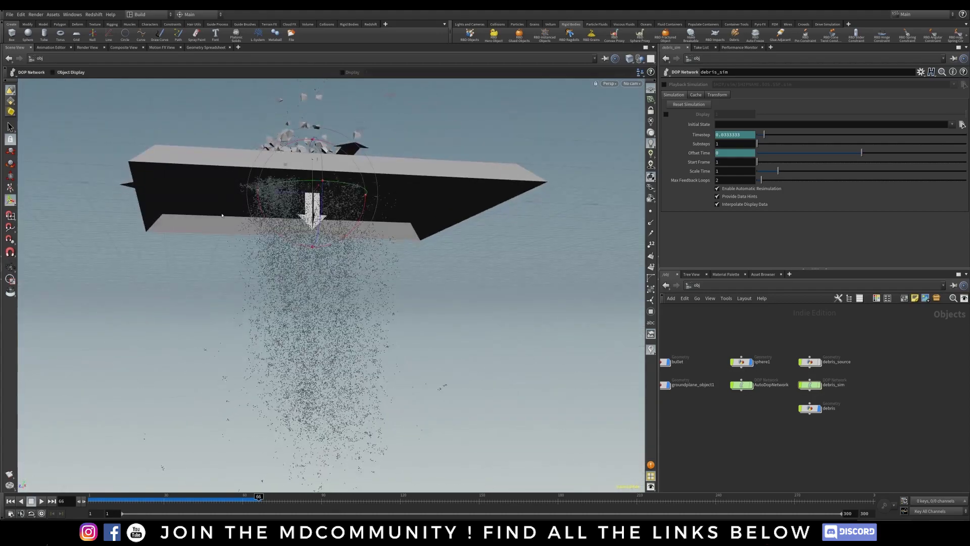
{"action": "left_click_drag", "start_coordinate": [324, 238], "coordinate": [573, 338], "text": "alt"}
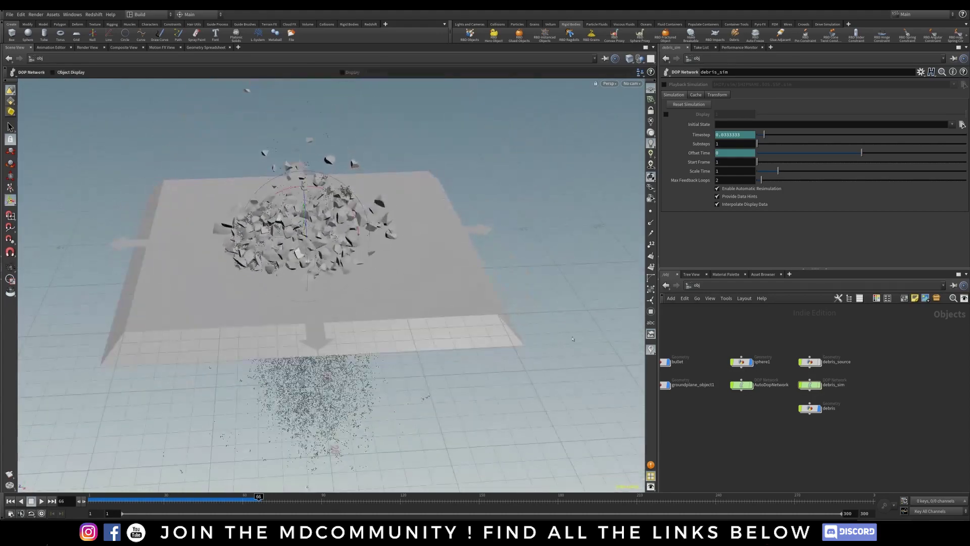
Open the debris_sim network and spread out output, popsource1 and the POP node chain around popsolver1.
{"action": "double_click", "coordinate": [813, 384]}
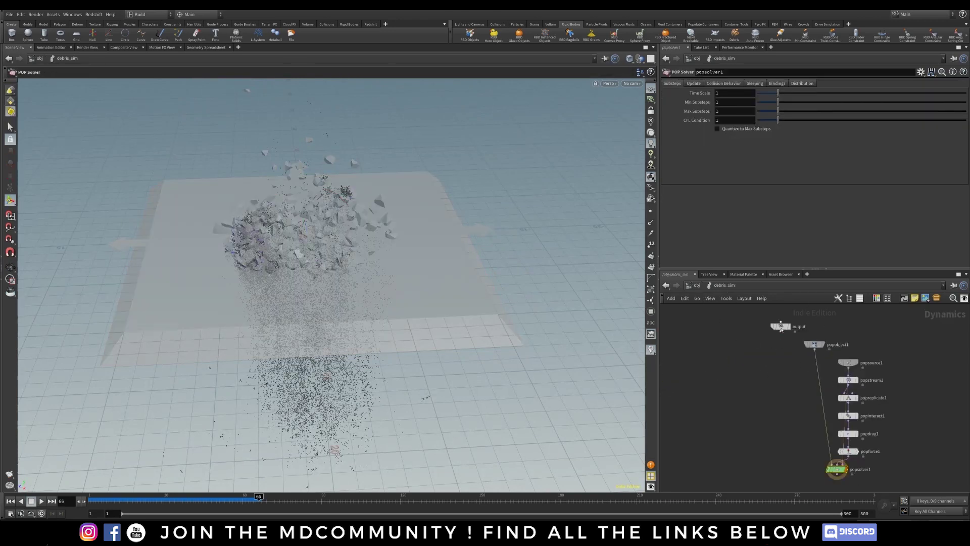
{"action": "left_click_drag", "start_coordinate": [781, 327], "coordinate": [752, 344]}
{"action": "left_click_drag", "start_coordinate": [848, 362], "coordinate": [903, 446]}
{"action": "left_click", "coordinate": [785, 378]}
{"action": "middle_click_drag", "start_coordinate": [852, 428], "coordinate": [774, 360]}
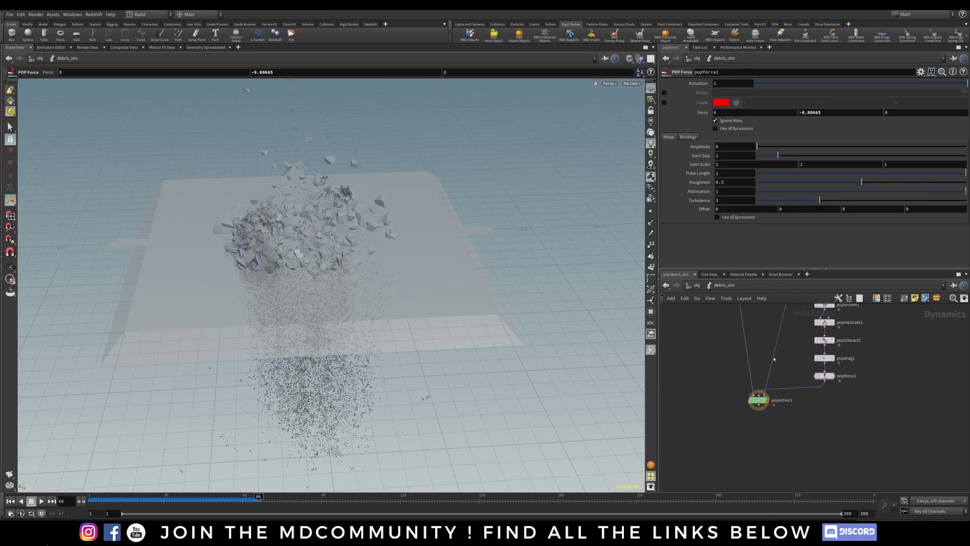
{"action": "middle_click_drag", "start_coordinate": [697, 399], "coordinate": [776, 438]}
In AutoDopNetwork, select and copy the groundplane1, merge3, staticsolver1 and merge1 nodes.
{"action": "left_click", "coordinate": [697, 286]}
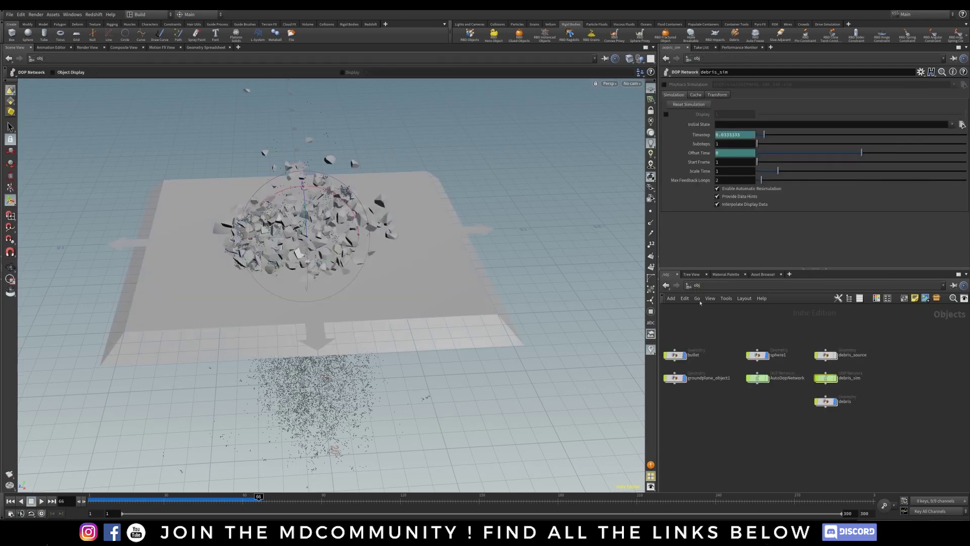
{"action": "double_click", "coordinate": [757, 377]}
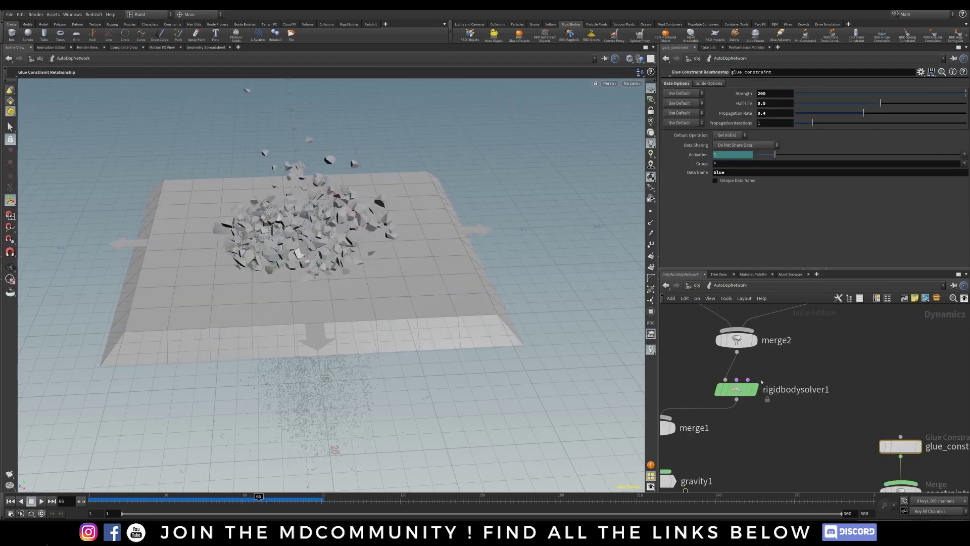
{"action": "mouse_move", "coordinate": [771, 365]}
{"action": "middle_mouse_down"}
{"action": "mouse_move", "coordinate": [822, 404]}
{"action": "mouse_move", "coordinate": [785, 355]}
{"action": "middle_mouse_up"}
{"action": "scroll", "coordinate": [800, 393], "scroll_direction": "down", "scroll_amount": 3}
{"action": "left_click_drag", "start_coordinate": [703, 314], "coordinate": [803, 428]}
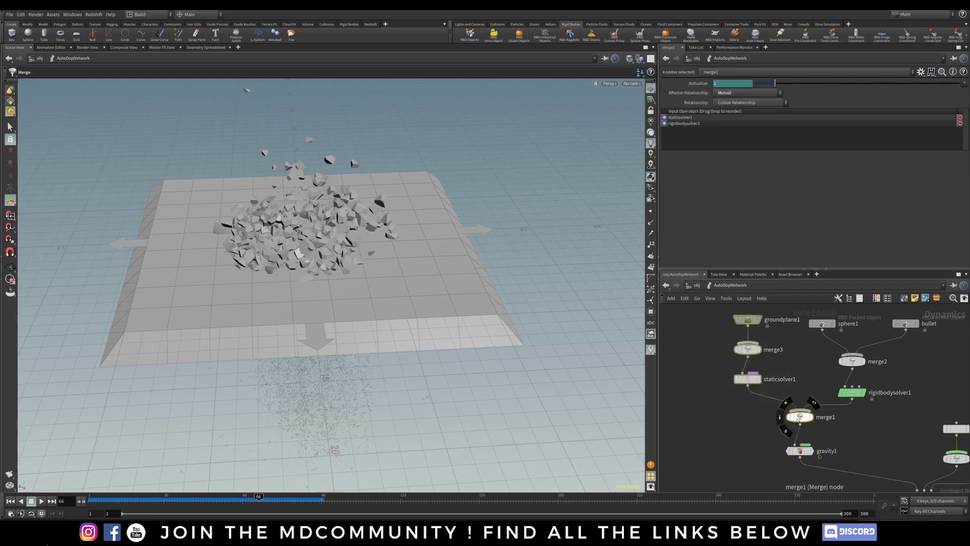
{"action": "left_click", "coordinate": [748, 349]}
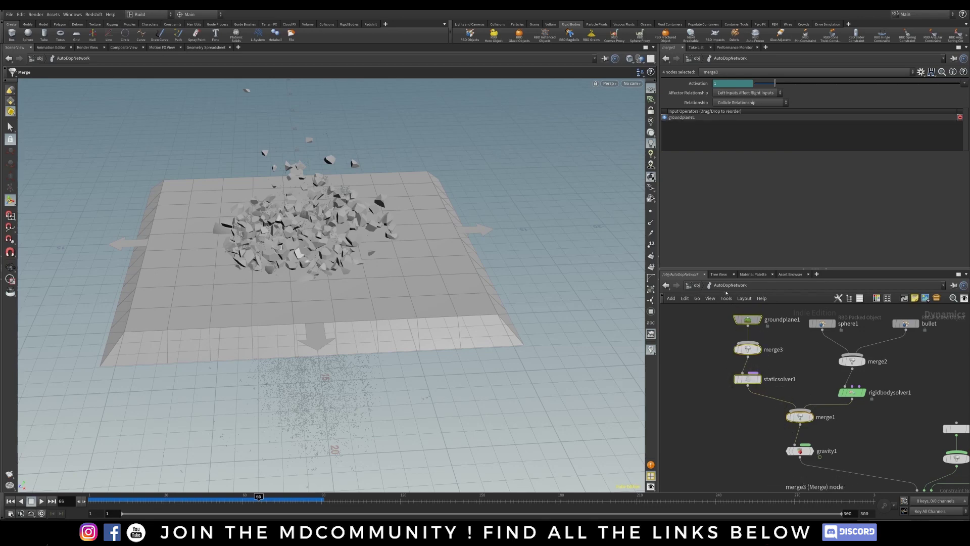
Paste the copied ground plane nodes into debris_sim and connect popsolver1 to merge1 as its second input.
{"action": "left_click", "coordinate": [697, 285]}
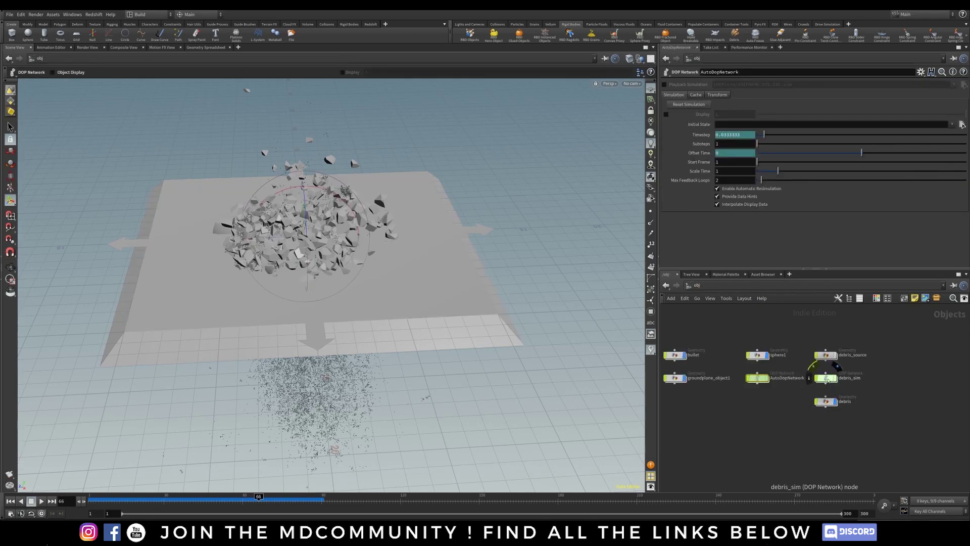
{"action": "double_click", "coordinate": [826, 378]}
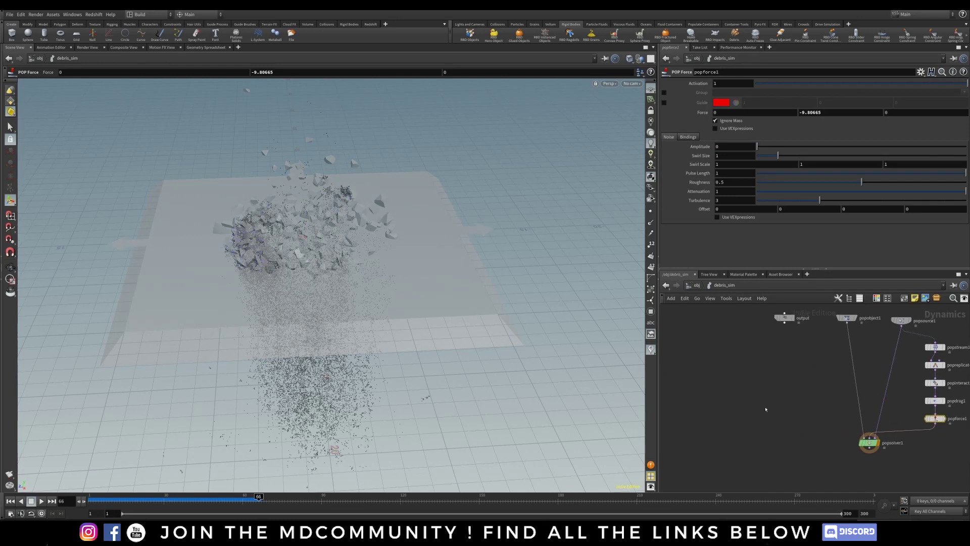
{"action": "key", "text": "ctrl+v"}
{"action": "left_click_drag", "start_coordinate": [745, 363], "coordinate": [743, 335]}
{"action": "left_click", "coordinate": [823, 394]}
{"action": "left_click_drag", "start_coordinate": [782, 410], "coordinate": [793, 475]}
{"action": "middle_click_drag", "start_coordinate": [800, 410], "coordinate": [778, 349]}
{"action": "left_click_drag", "start_coordinate": [846, 388], "coordinate": [772, 424]}
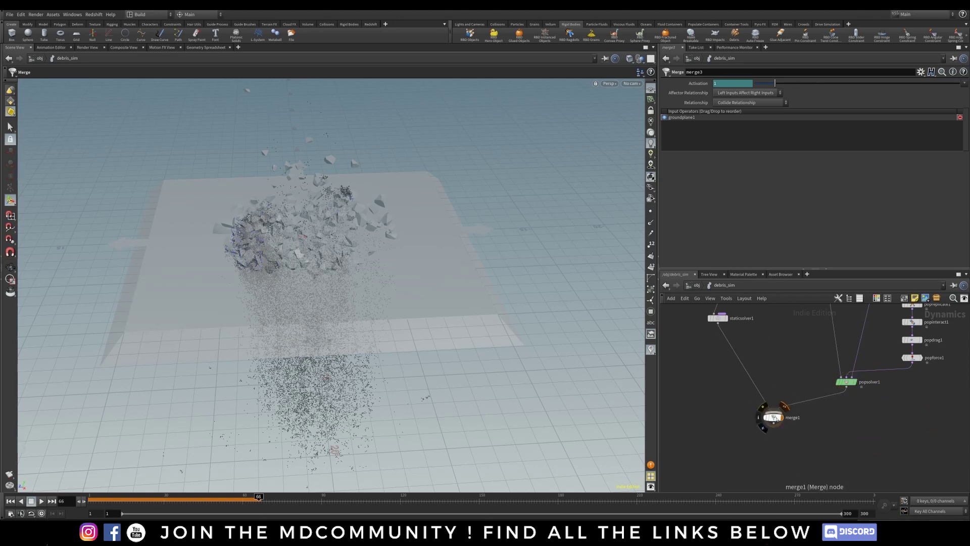
Check merge1's input order and move groundplane1, merge3 and staticsolver1 down closer to merge1.
{"action": "left_click", "coordinate": [770, 419]}
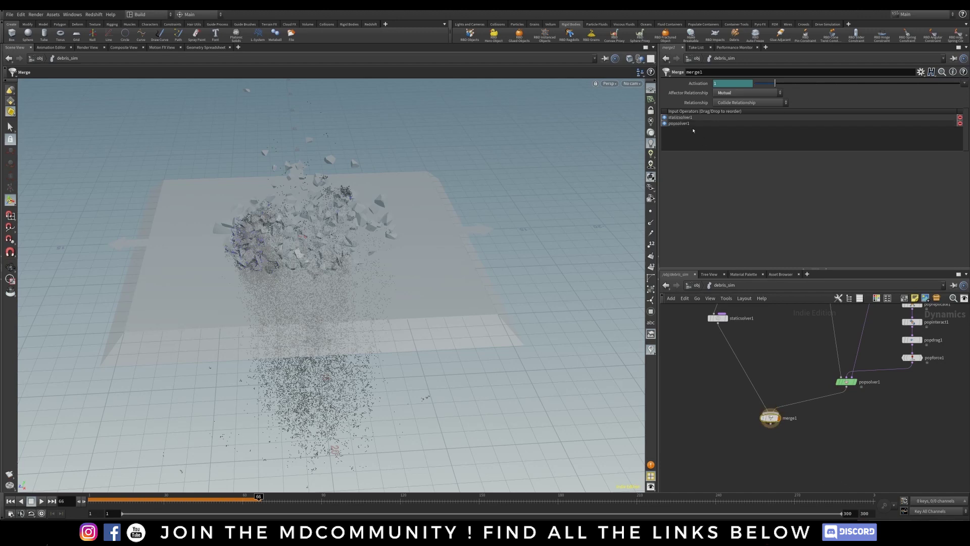
{"action": "left_click_drag", "start_coordinate": [809, 427], "coordinate": [728, 416]}
{"action": "left_click", "coordinate": [685, 118]}
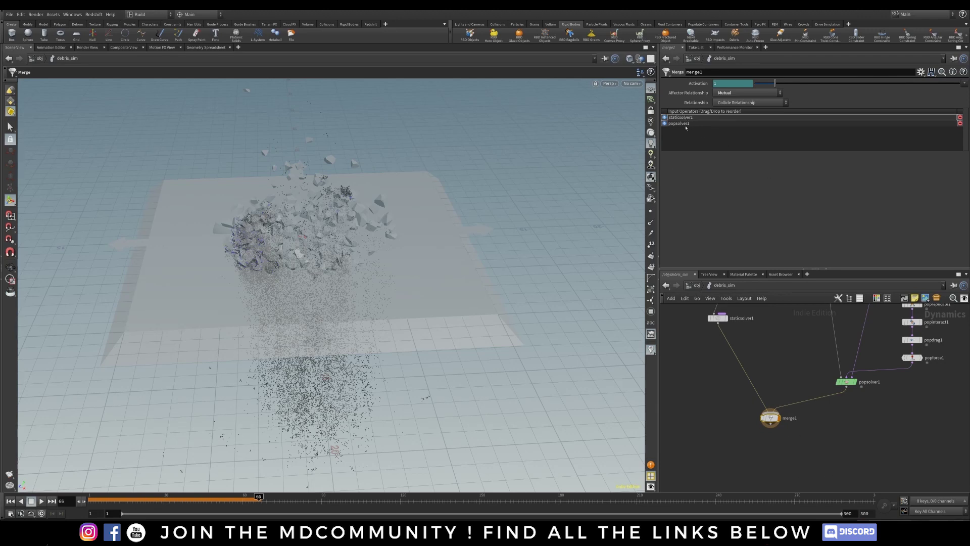
{"action": "middle_click_drag", "start_coordinate": [778, 346], "coordinate": [814, 394]}
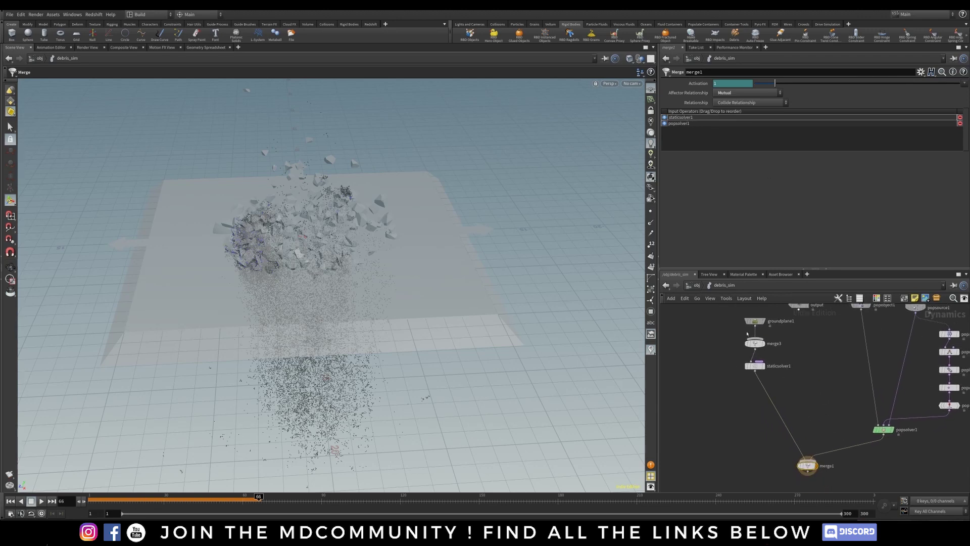
{"action": "left_click_drag", "start_coordinate": [734, 311], "coordinate": [781, 436]}
{"action": "left_click", "coordinate": [807, 465]}
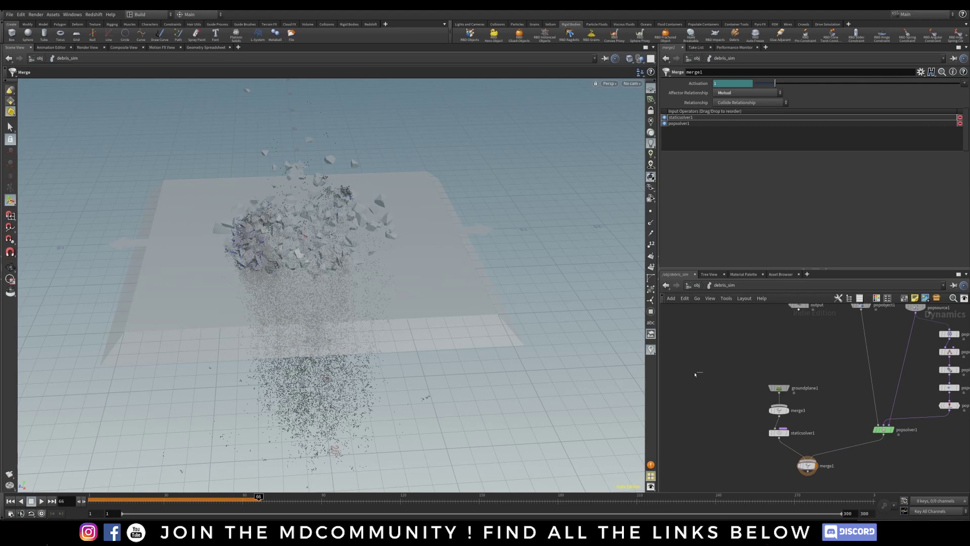
Return to the object level, play the simulation from frame 1 to 123 and examine the debris collisions with the ground.
{"action": "key", "text": "u"}
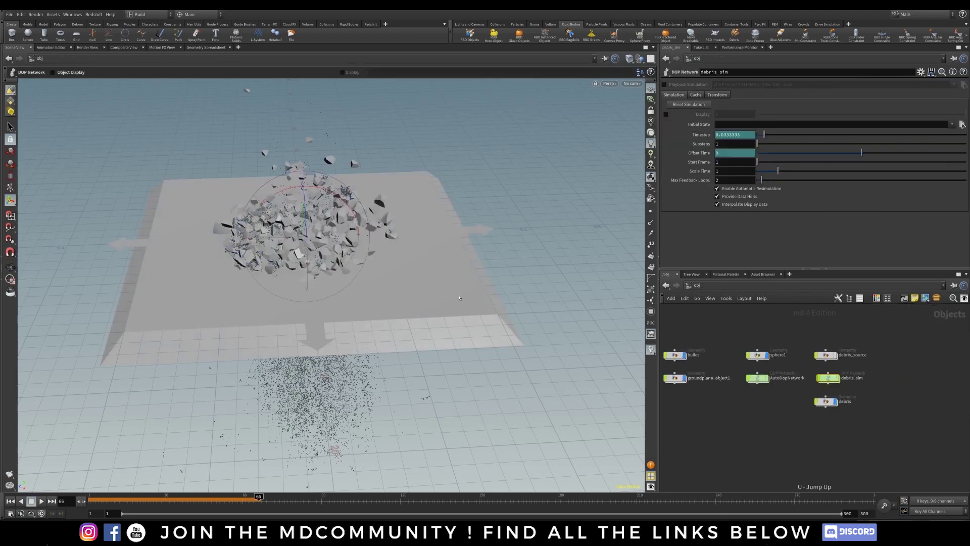
{"action": "mouse_move", "coordinate": [333, 262]}
{"action": "left_mouse_down"}
{"action": "mouse_move", "coordinate": [346, 238]}
{"action": "mouse_move", "coordinate": [347, 255]}
{"action": "left_mouse_up"}
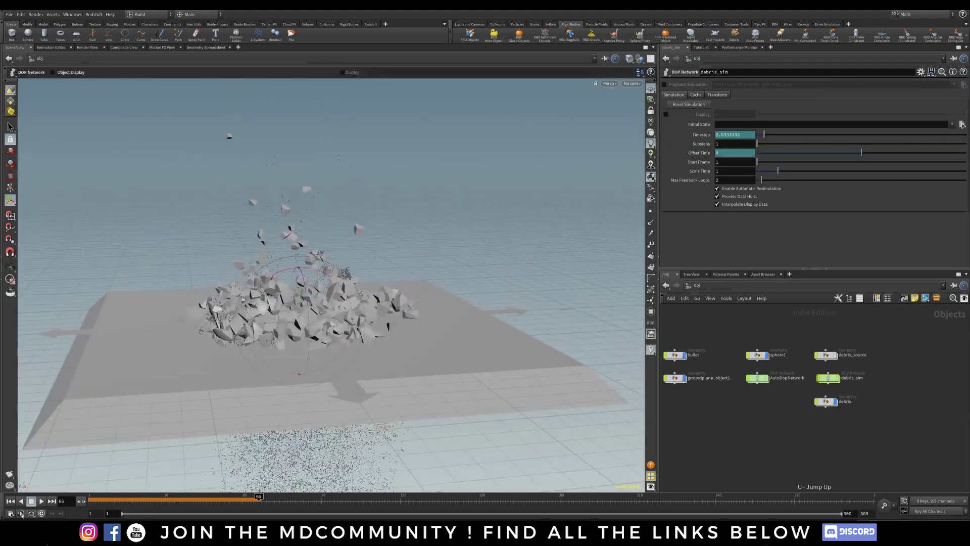
{"action": "left_click", "coordinate": [10, 501]}
{"action": "left_click", "coordinate": [42, 500]}
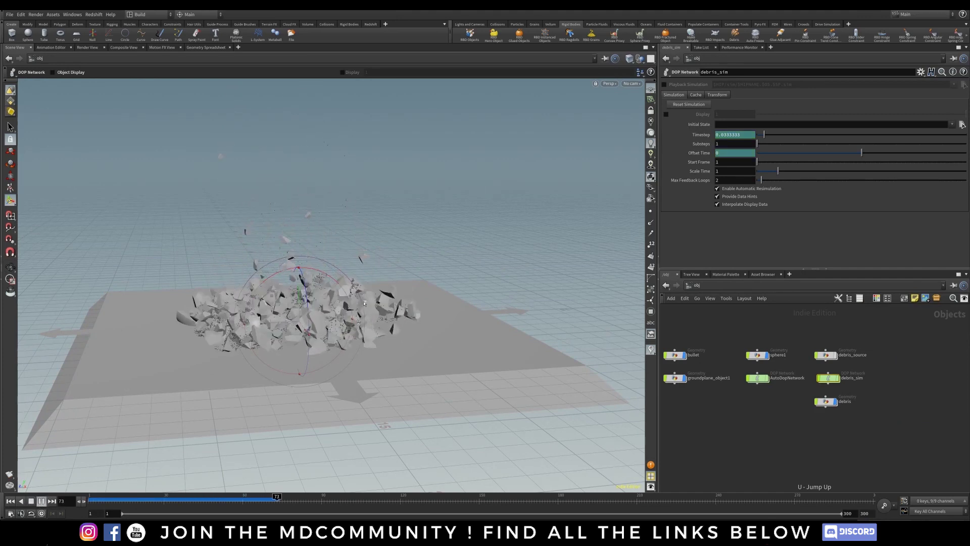
{"action": "left_click_drag", "start_coordinate": [264, 365], "coordinate": [298, 316]}
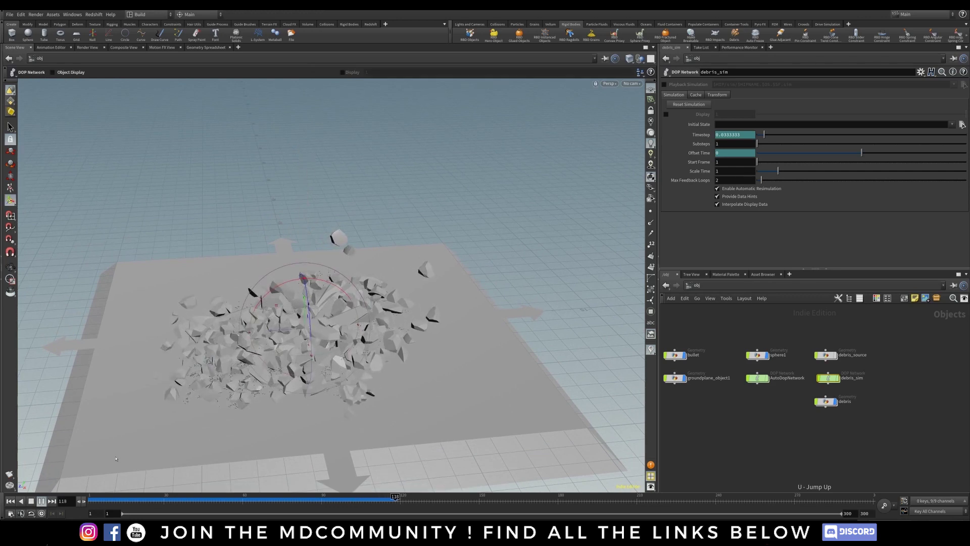
{"action": "left_click", "coordinate": [41, 501]}
{"action": "mouse_move", "coordinate": [324, 362]}
{"action": "left_mouse_down", "text": "alt"}
{"action": "mouse_move", "coordinate": [404, 411]}
{"action": "mouse_move", "coordinate": [285, 386]}
{"action": "mouse_move", "coordinate": [330, 369]}
{"action": "mouse_move", "coordinate": [313, 367]}
{"action": "left_mouse_up", "text": "alt"}
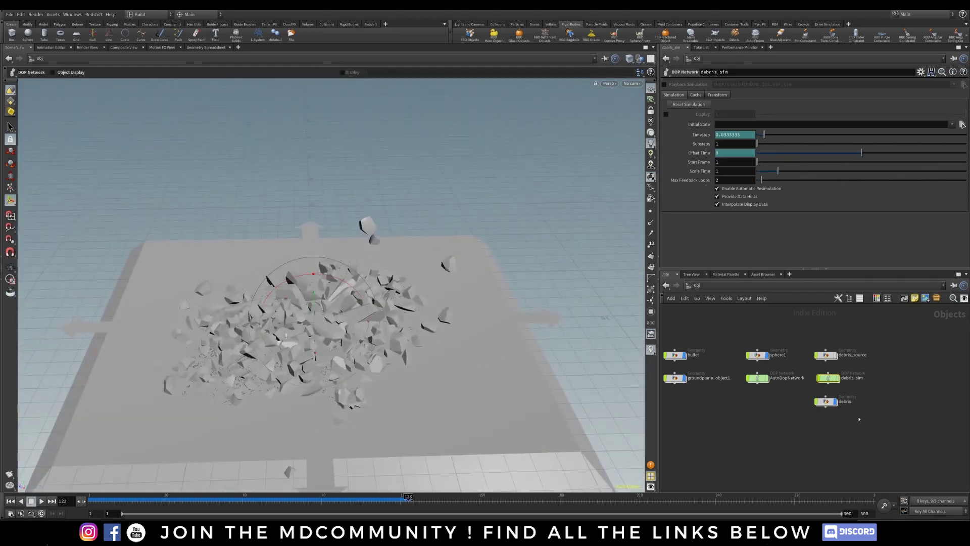
Nudge the debris node at the object level, then reposition merge1 below popsolver1 inside debris_sim.
{"action": "left_click_drag", "start_coordinate": [826, 401], "coordinate": [829, 405]}
{"action": "double_click", "coordinate": [830, 378]}
{"action": "middle_click_drag", "start_coordinate": [825, 363], "coordinate": [768, 323]}
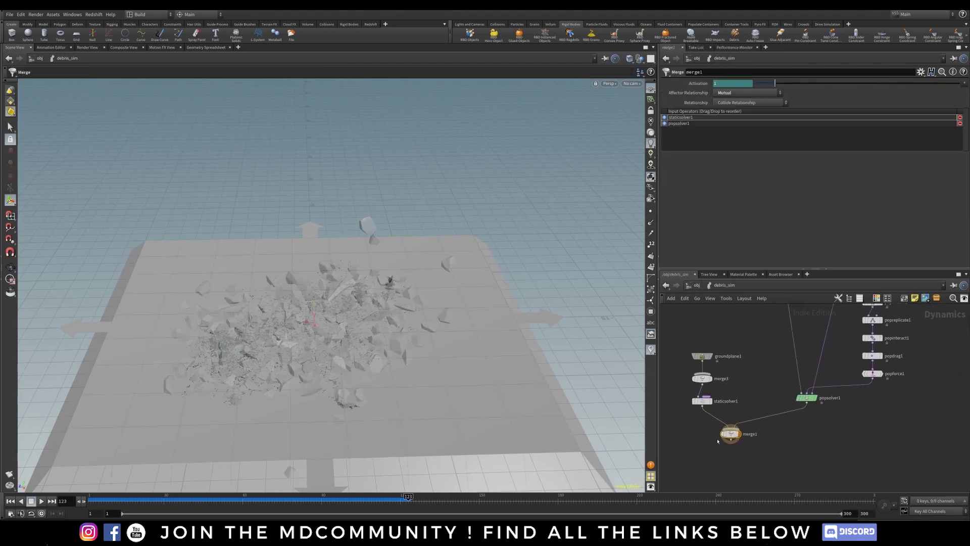
{"action": "left_click_drag", "start_coordinate": [730, 434], "coordinate": [762, 451]}
{"action": "middle_click_drag", "start_coordinate": [773, 385], "coordinate": [764, 298]}
{"action": "middle_click_drag", "start_coordinate": [765, 457], "coordinate": [766, 438]}
{"action": "middle_click_drag", "start_coordinate": [868, 383], "coordinate": [814, 454]}
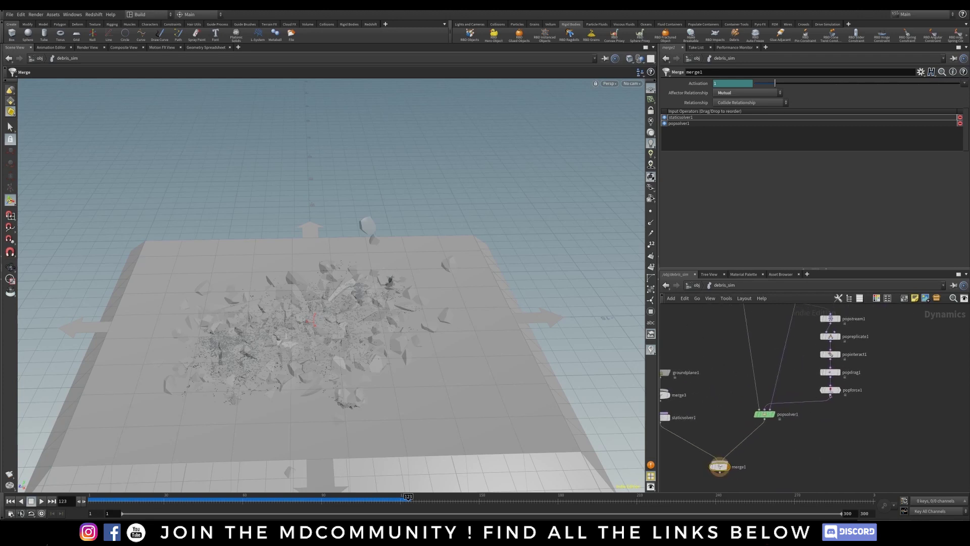
Space popforce1 away from popdrag1 and reposition popobject1 and popsource1 above popsolver1.
{"action": "left_click", "coordinate": [832, 391]}
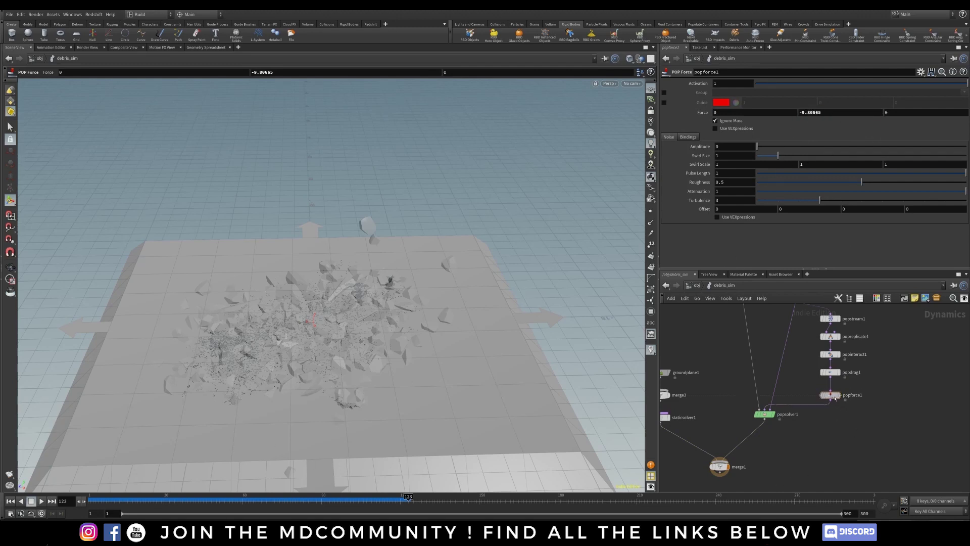
{"action": "left_click_drag", "start_coordinate": [830, 391], "coordinate": [831, 395]}
{"action": "middle_click_drag", "start_coordinate": [790, 307], "coordinate": [779, 348]}
{"action": "left_click_drag", "start_coordinate": [730, 330], "coordinate": [723, 377]}
{"action": "left_click_drag", "start_coordinate": [781, 337], "coordinate": [775, 342]}
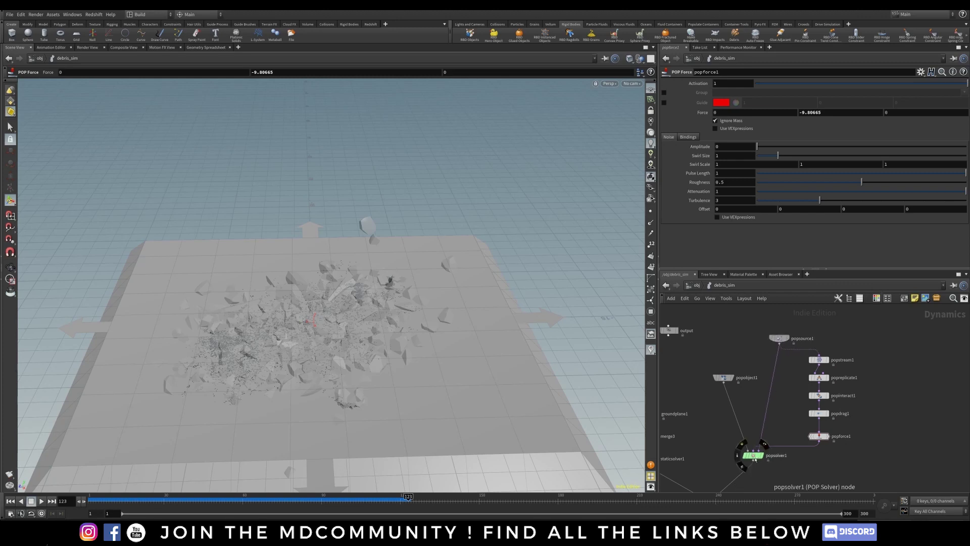
Review popsource1's birth settings and set the constant birth rate of popreplicate1 to 300.
{"action": "left_click", "coordinate": [776, 342]}
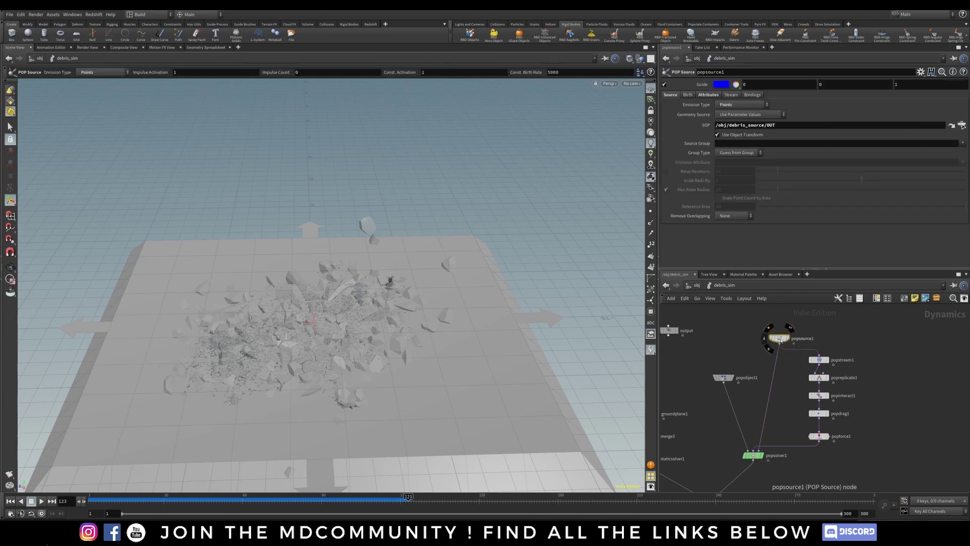
{"action": "left_click", "coordinate": [692, 95]}
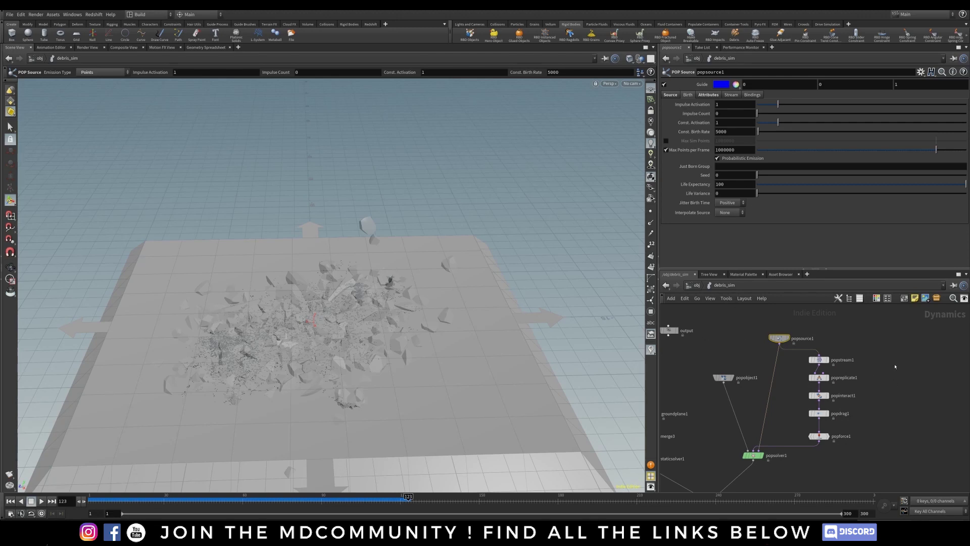
{"action": "left_click", "coordinate": [819, 360]}
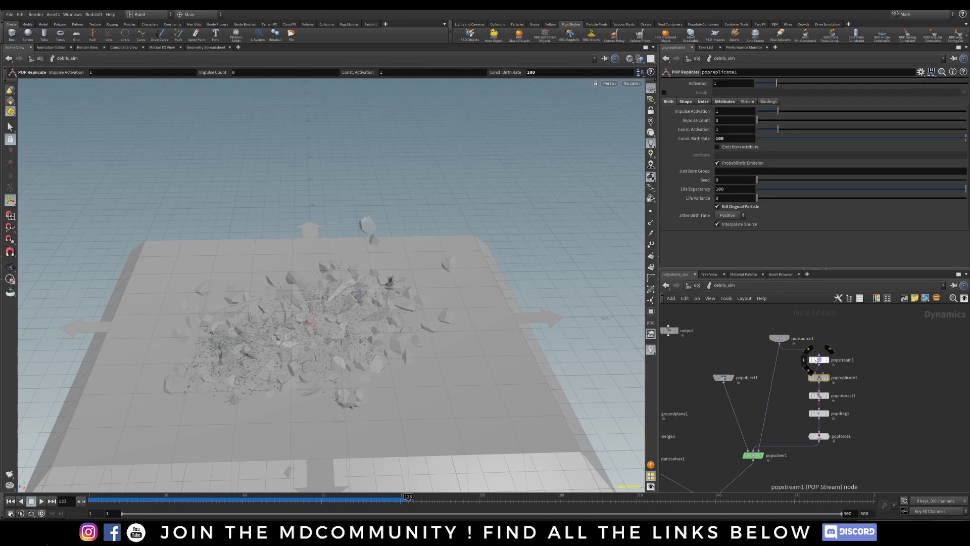
{"action": "left_click", "coordinate": [819, 378]}
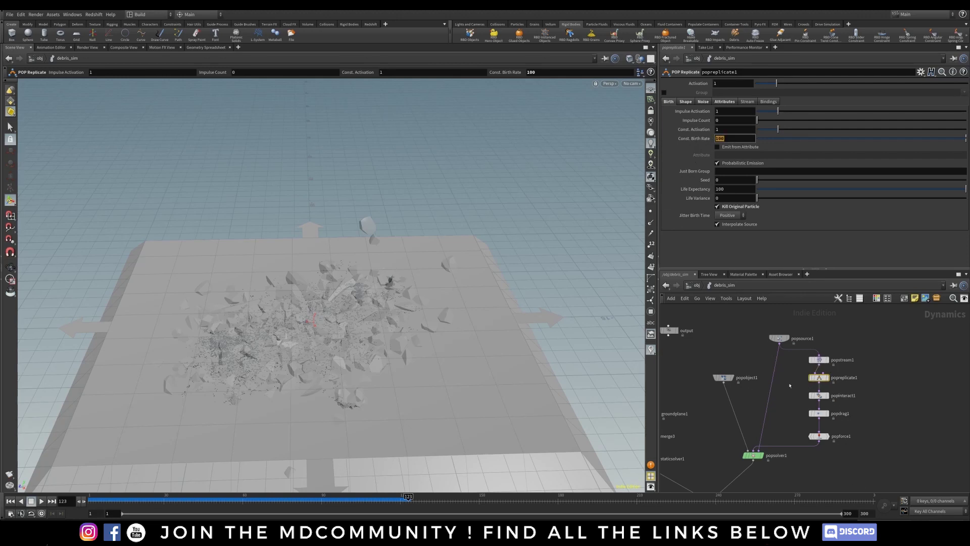
{"action": "left_click_drag", "start_coordinate": [779, 340], "coordinate": [770, 340]}
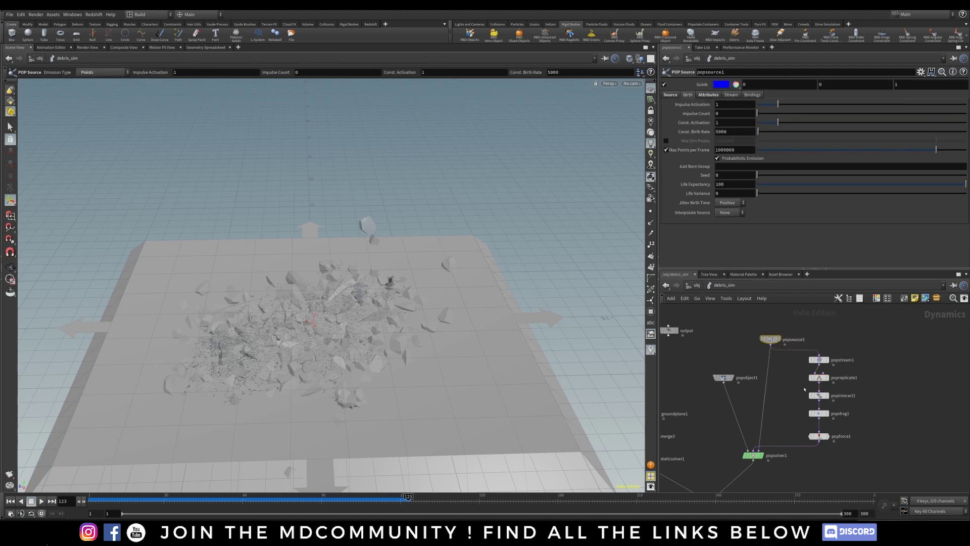
{"action": "left_click", "coordinate": [820, 378]}
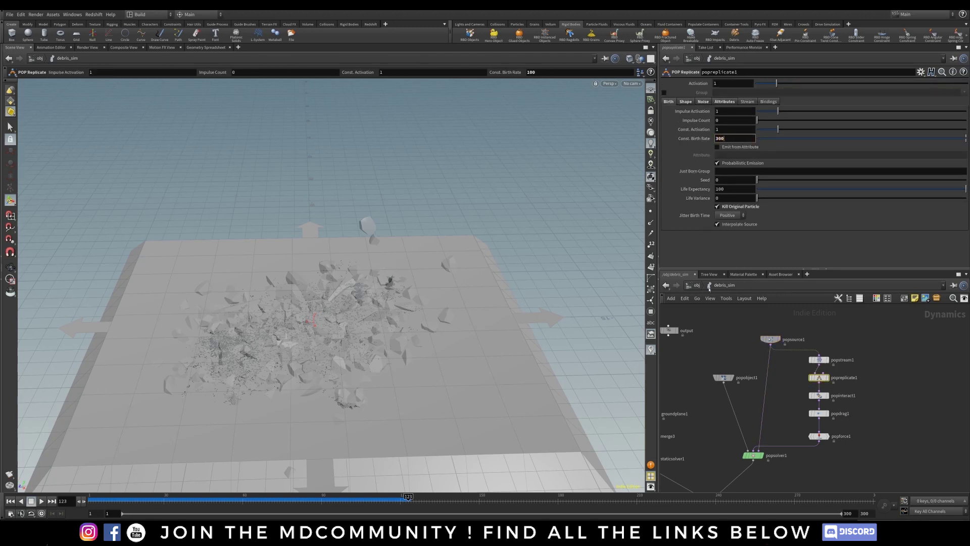
{"action": "key", "text": "Return"}
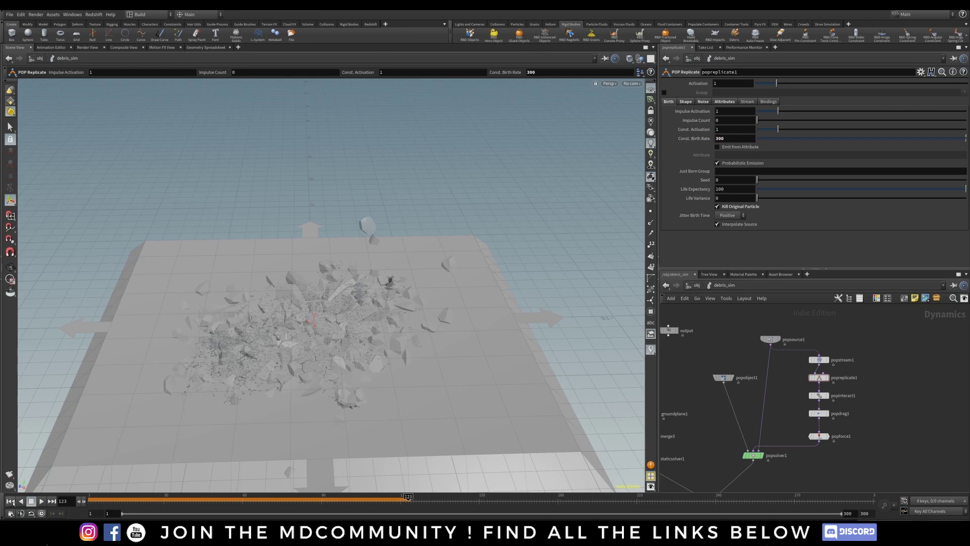
Replay the simulation from frame 1 to 61 to check the denser debris.
{"action": "left_click", "coordinate": [10, 501]}
{"action": "left_click", "coordinate": [42, 500]}
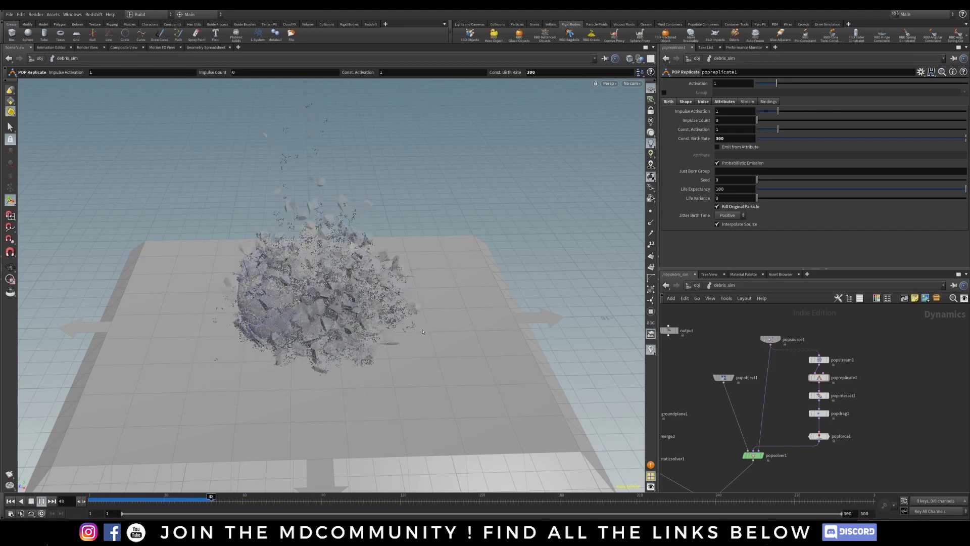
{"action": "left_click", "coordinate": [42, 502]}
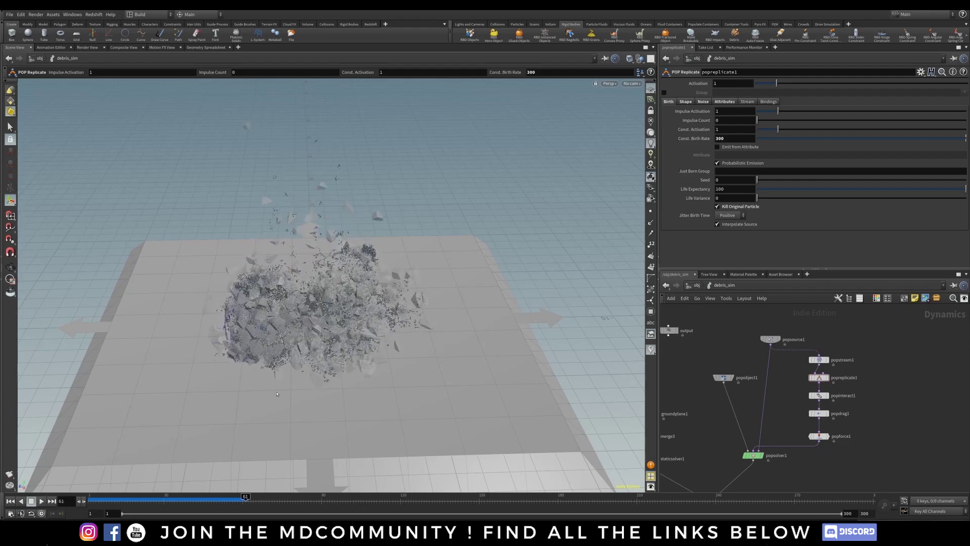
View the debris from a lower, closer angle and continue playback from frame 61 past frame 84.
{"action": "left_click_drag", "start_coordinate": [277, 394], "coordinate": [275, 324], "text": "alt"}
{"action": "right_click_drag", "start_coordinate": [275, 324], "coordinate": [262, 405], "text": "alt"}
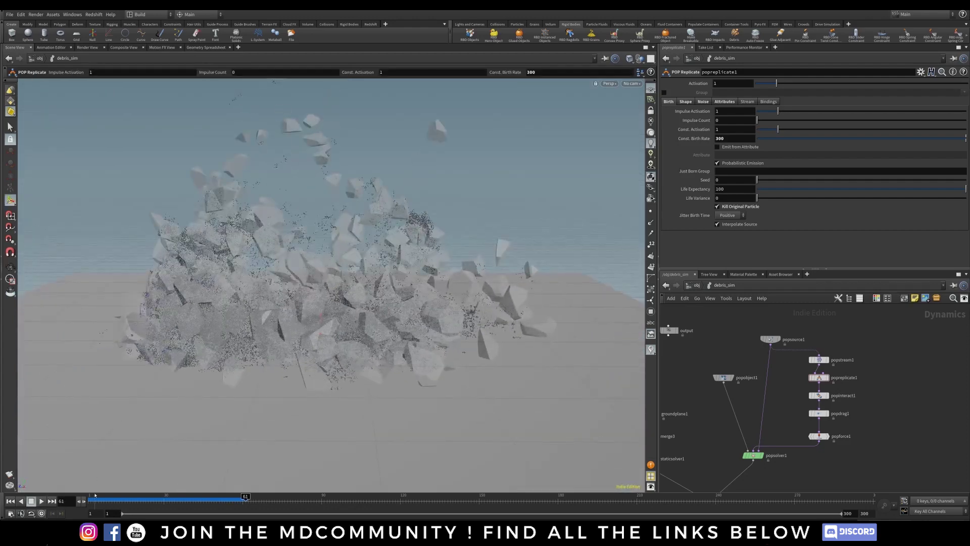
{"action": "left_click", "coordinate": [41, 501]}
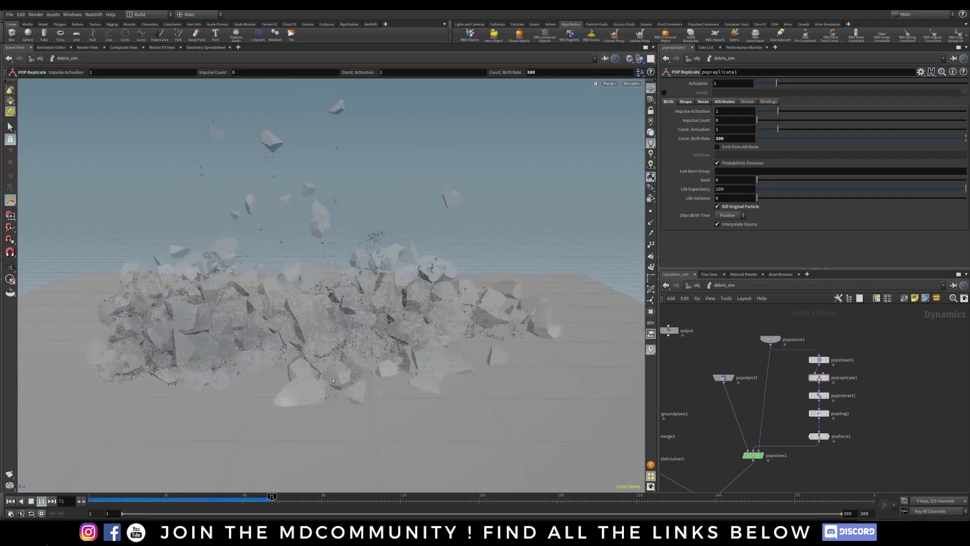
{"action": "left_click", "coordinate": [42, 501]}
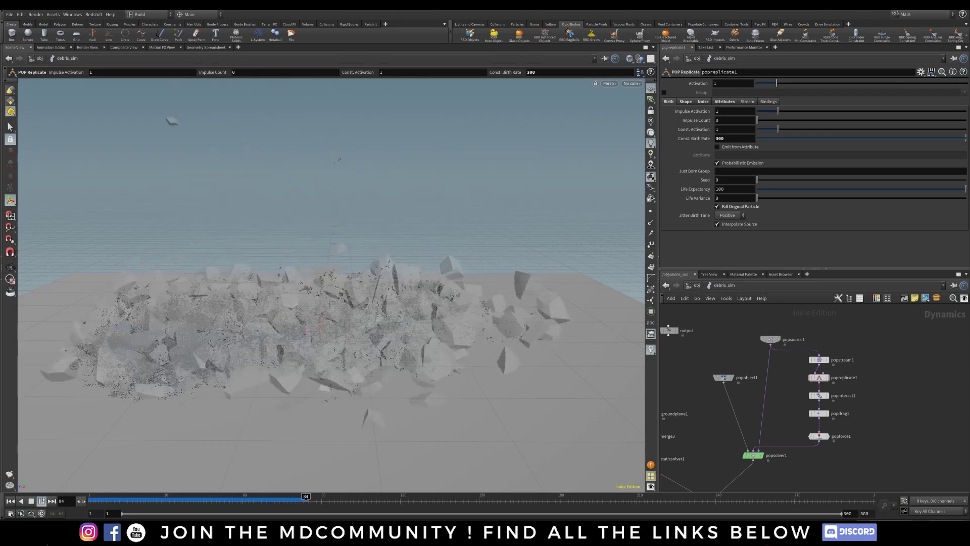
Hide the other objects in the viewport and advance the isolated debris simulation to frame 115.
{"action": "left_click", "coordinate": [640, 58]}
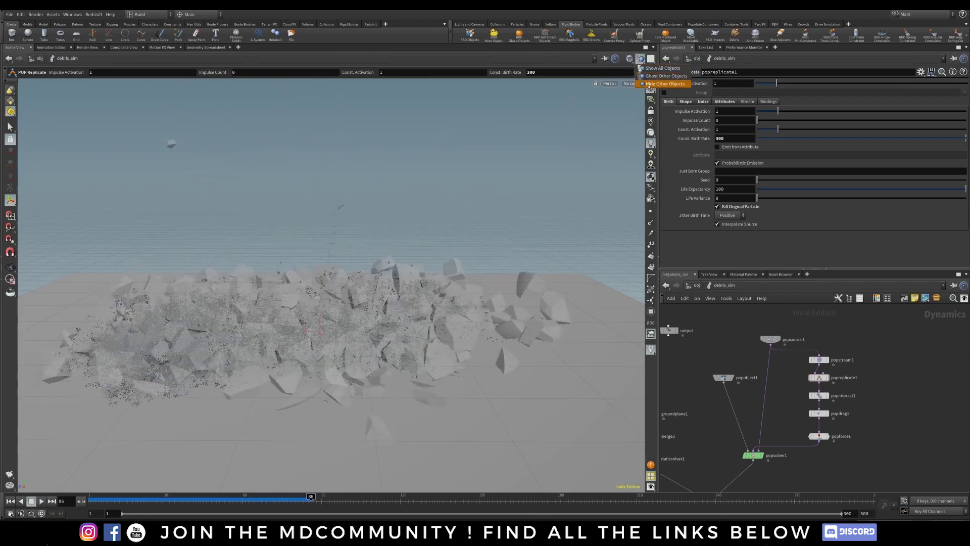
{"action": "left_click", "coordinate": [657, 85]}
{"action": "left_click_drag", "start_coordinate": [213, 375], "coordinate": [227, 369], "text": "alt"}
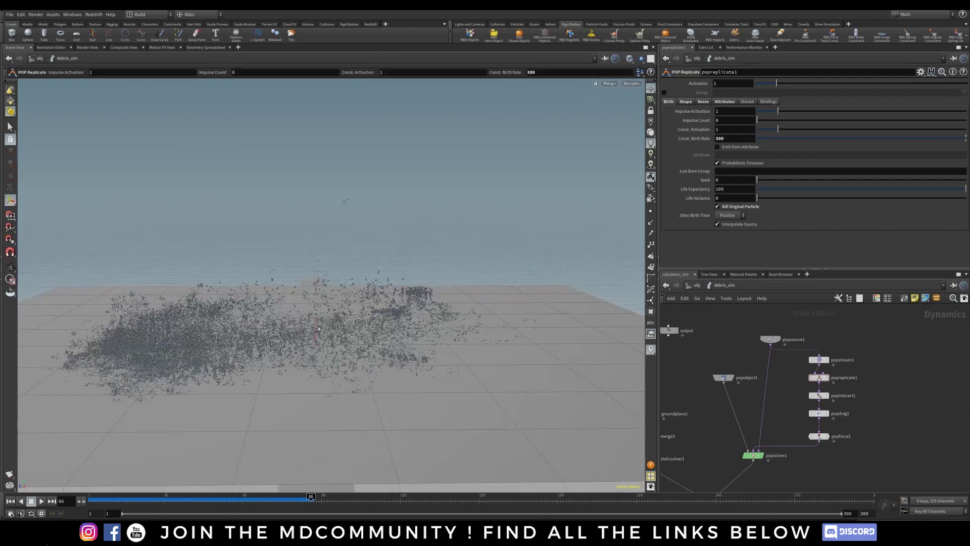
{"action": "mouse_move", "coordinate": [143, 502]}
{"action": "left_mouse_down"}
{"action": "mouse_move", "coordinate": [95, 500]}
{"action": "mouse_move", "coordinate": [388, 499]}
{"action": "left_mouse_up"}
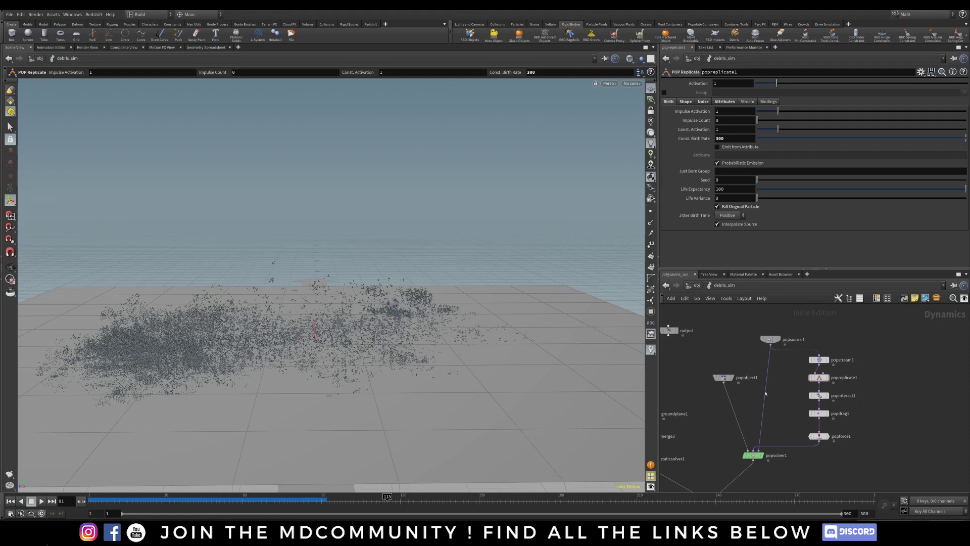
Set the physical bounce of popobject1 to 0.2.
{"action": "left_click", "coordinate": [724, 376]}
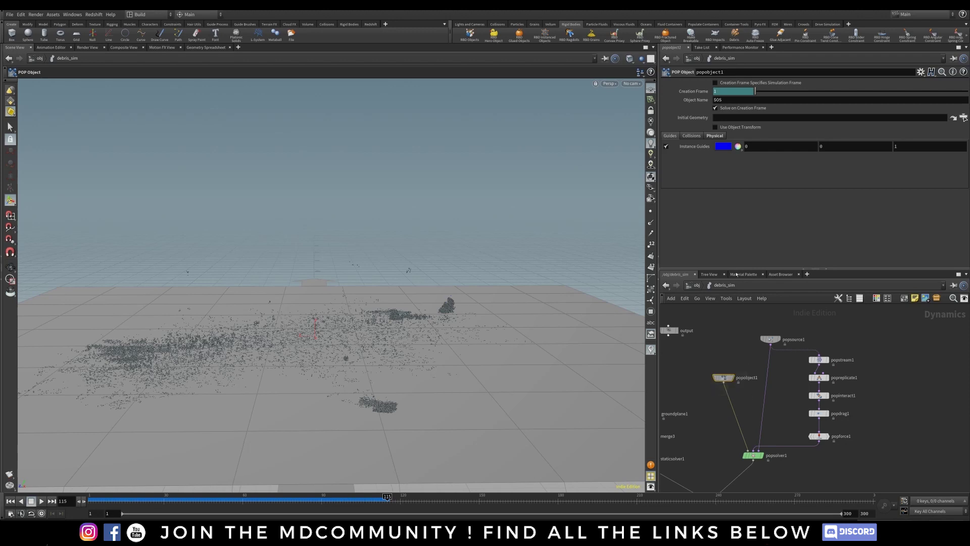
{"action": "left_click", "coordinate": [722, 135]}
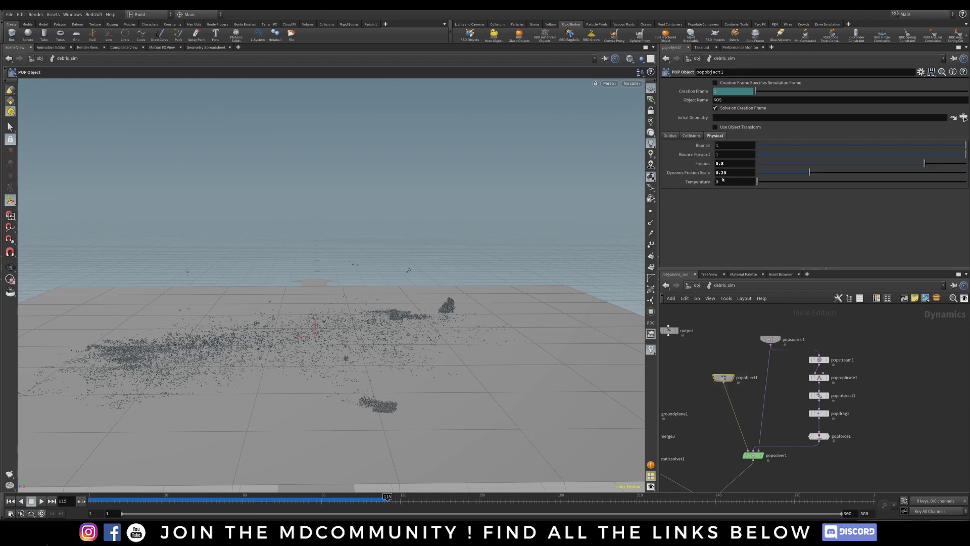
{"action": "left_click", "coordinate": [731, 144]}
{"action": "type", "text": "0.2"}
{"action": "key", "text": "Return"}
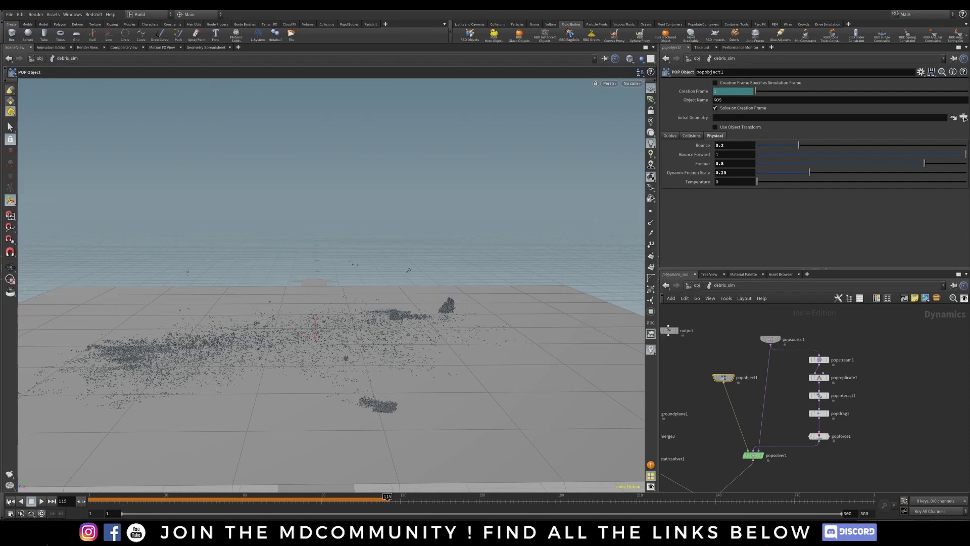
Replay the simulation from frame 1 to about frame 109, then scrub back to frame 76 to check the reduced bounce.
{"action": "left_click", "coordinate": [8, 501]}
{"action": "left_click", "coordinate": [42, 502]}
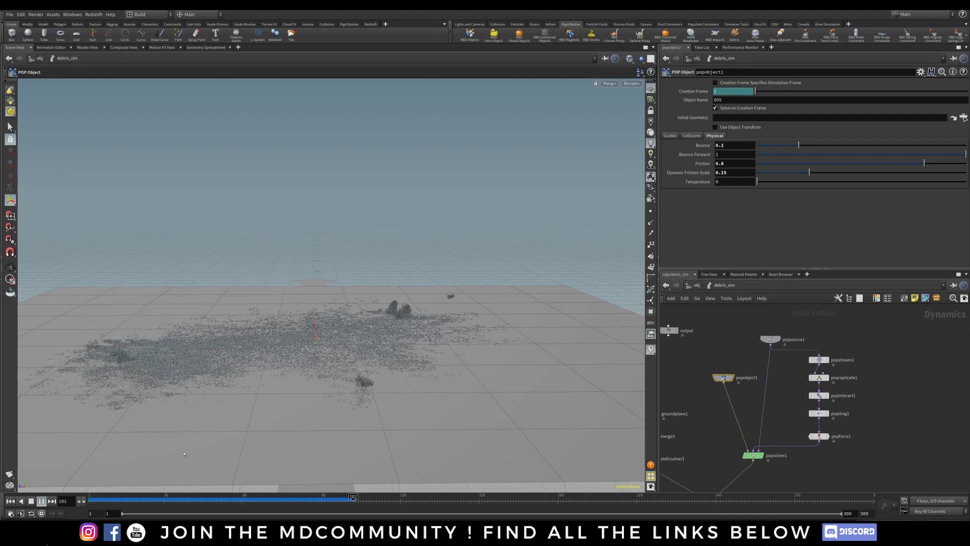
{"action": "left_click", "coordinate": [41, 501]}
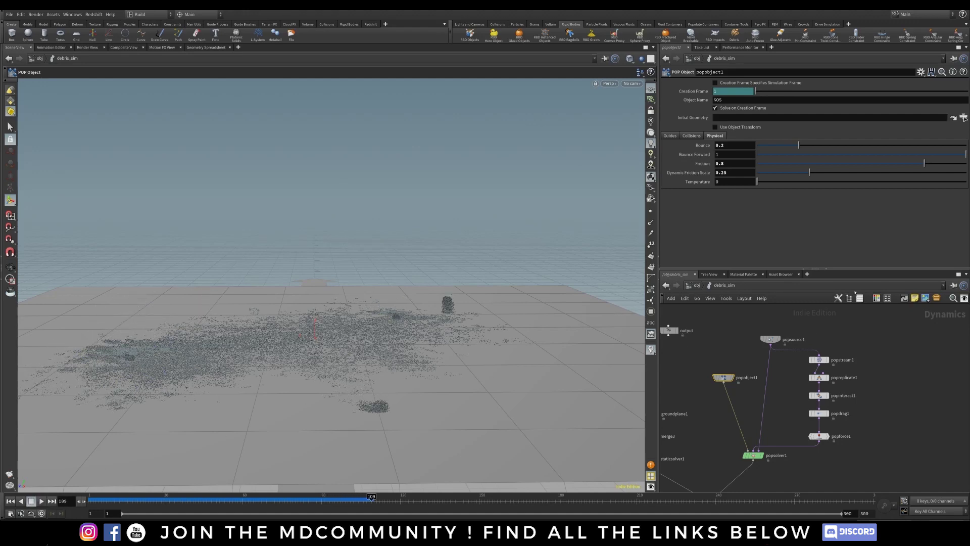
{"action": "left_click_drag", "start_coordinate": [136, 498], "coordinate": [285, 508]}
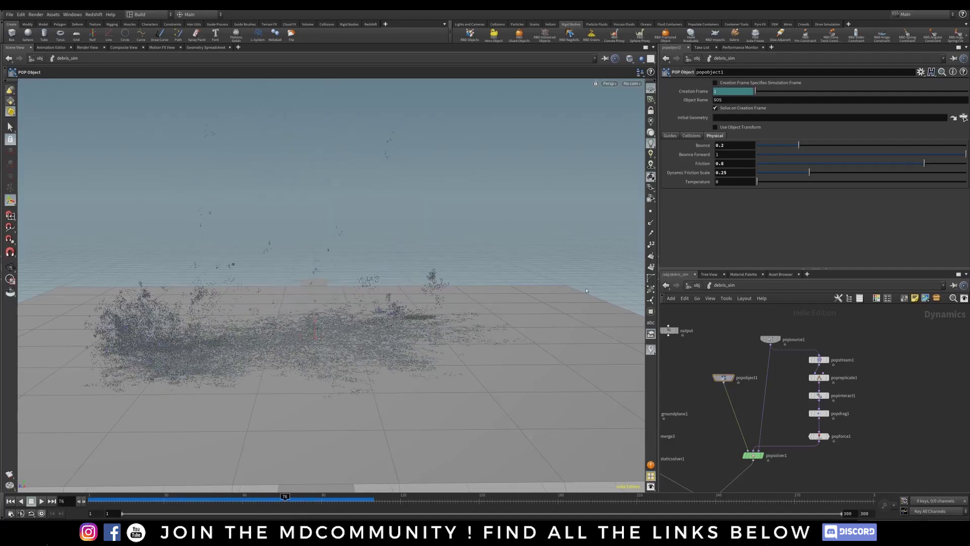
Return to the object level, scrub through the debris together with the fractured pieces, and go back to frame 1.
{"action": "key", "text": "u"}
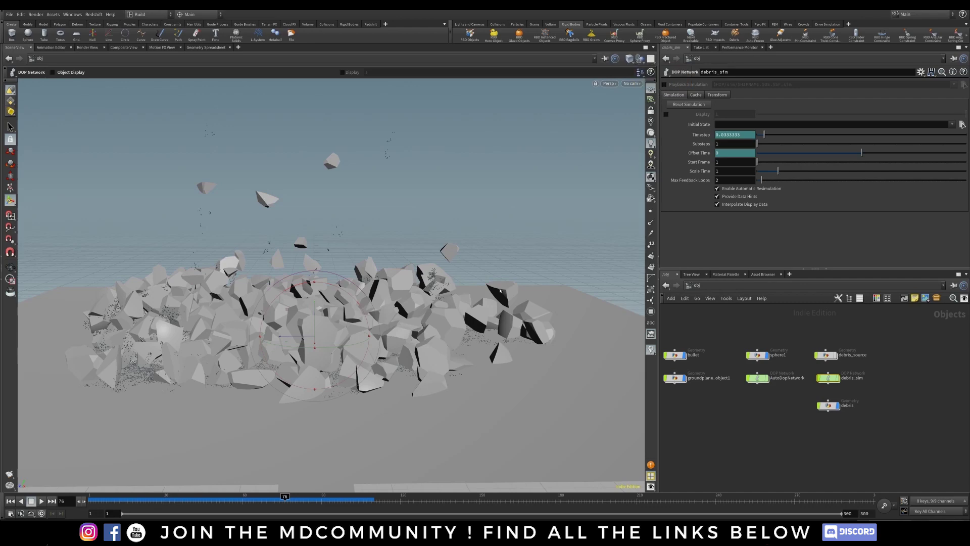
{"action": "key", "text": "Escape"}
{"action": "left_click_drag", "start_coordinate": [500, 291], "coordinate": [306, 344]}
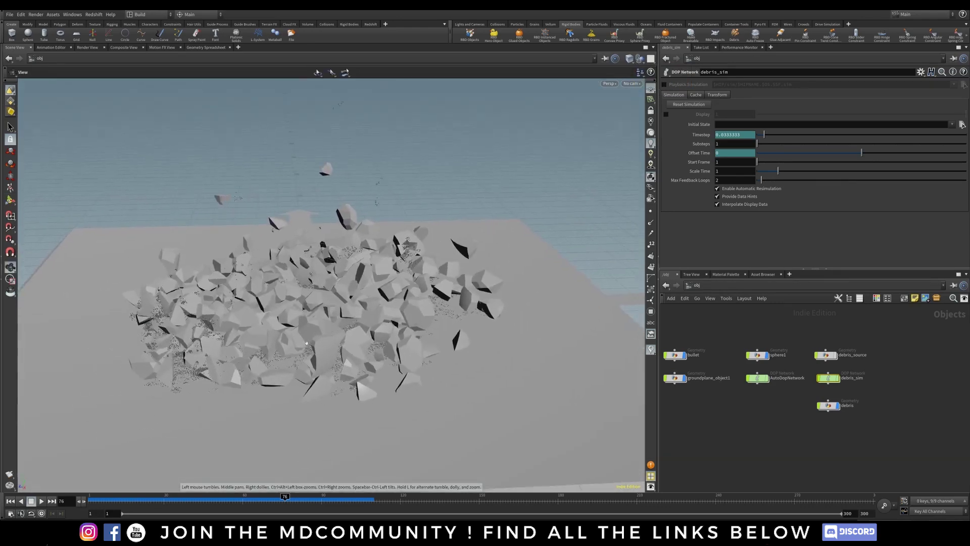
{"action": "left_click_drag", "start_coordinate": [128, 501], "coordinate": [305, 507]}
{"action": "mouse_move", "coordinate": [319, 420]}
{"action": "left_mouse_down", "text": "alt"}
{"action": "mouse_move", "coordinate": [341, 317]}
{"action": "mouse_move", "coordinate": [328, 404]}
{"action": "left_mouse_up", "text": "alt"}
{"action": "left_click_drag", "start_coordinate": [138, 505], "coordinate": [63, 493]}
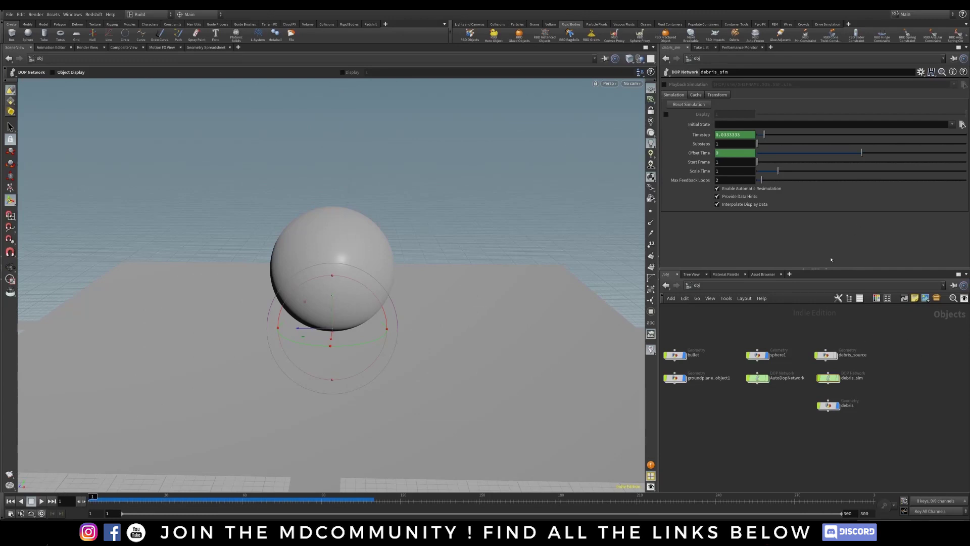
Apply the Billowy Smoke Pyro FX tool to debris_source.
{"action": "left_click", "coordinate": [758, 24]}
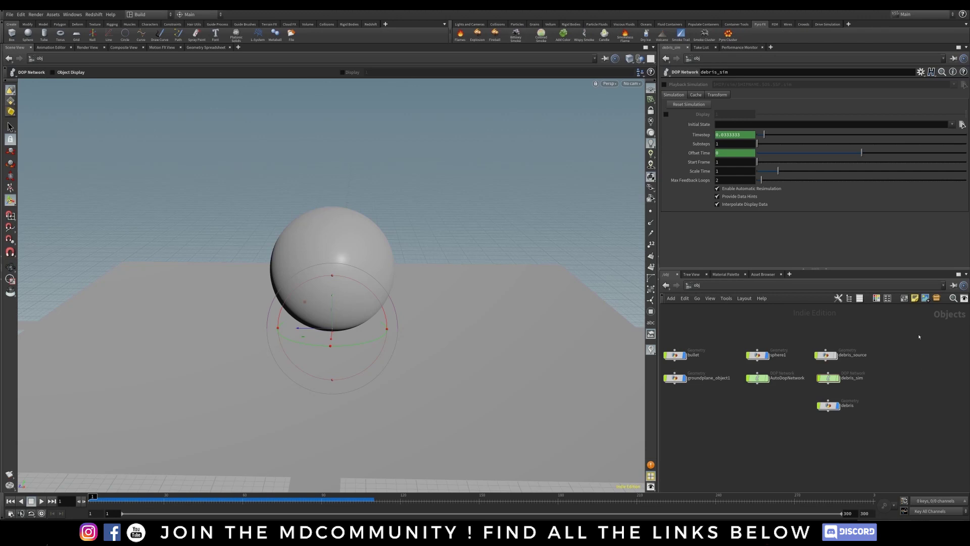
{"action": "left_click_drag", "start_coordinate": [911, 329], "coordinate": [806, 367]}
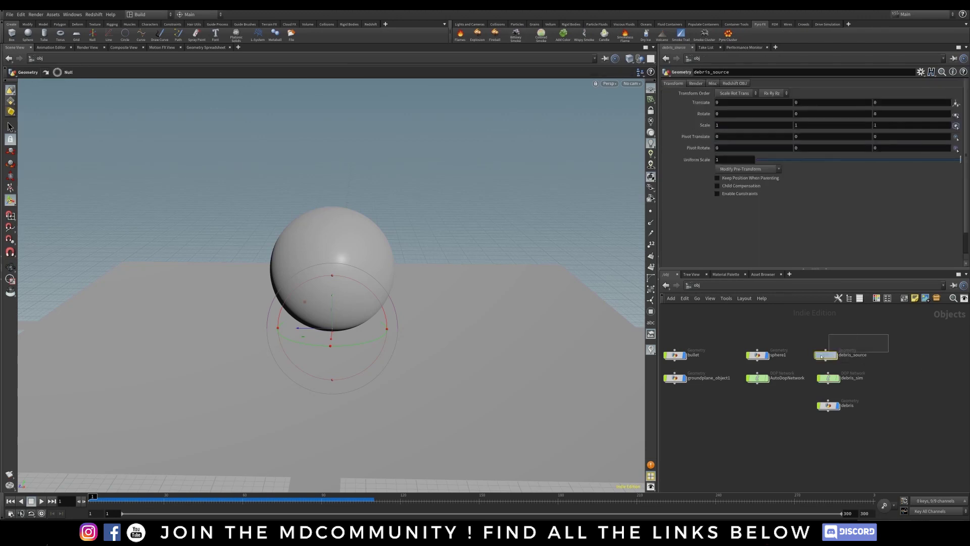
{"action": "left_click_drag", "start_coordinate": [907, 331], "coordinate": [804, 368]}
{"action": "left_click", "coordinate": [830, 406]}
{"action": "left_click_drag", "start_coordinate": [899, 325], "coordinate": [799, 369]}
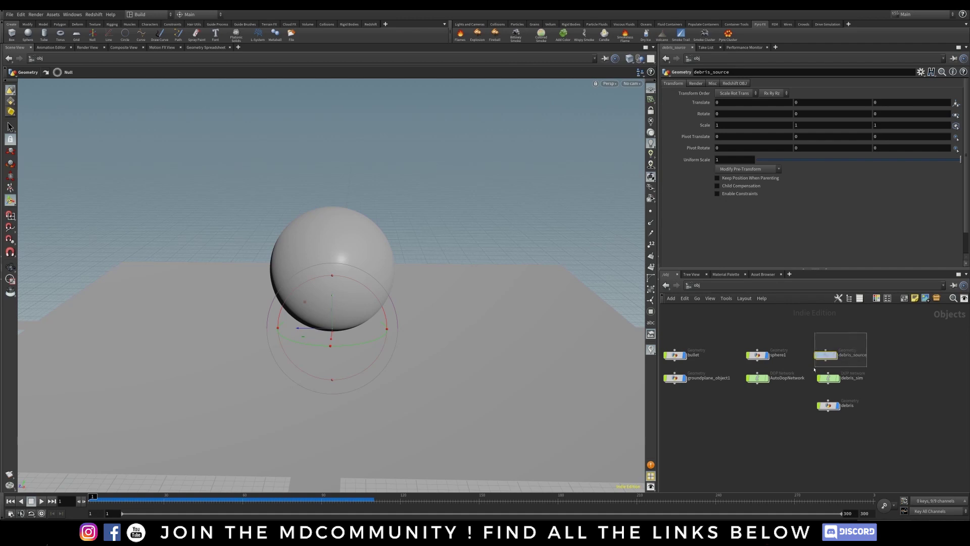
{"action": "left_click", "coordinate": [516, 34]}
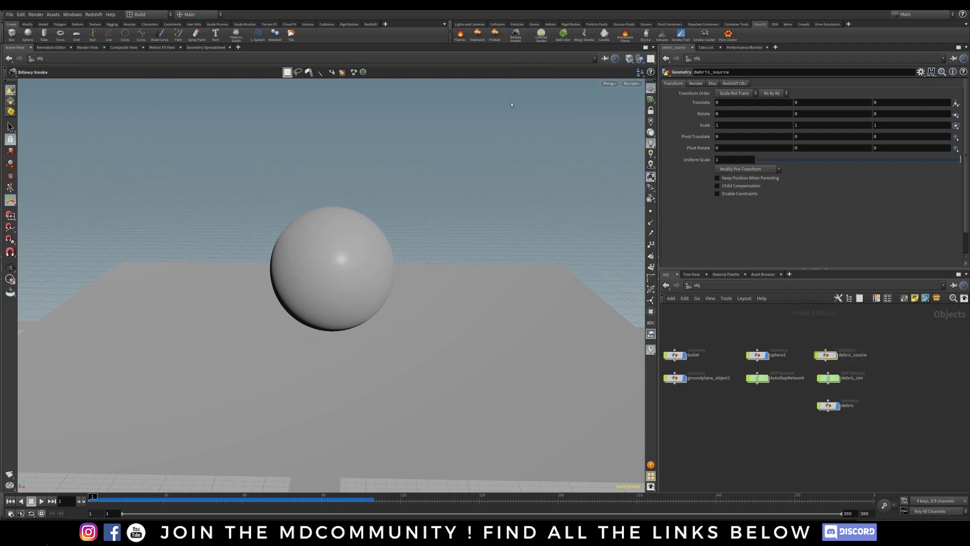
{"action": "key", "text": "Return"}
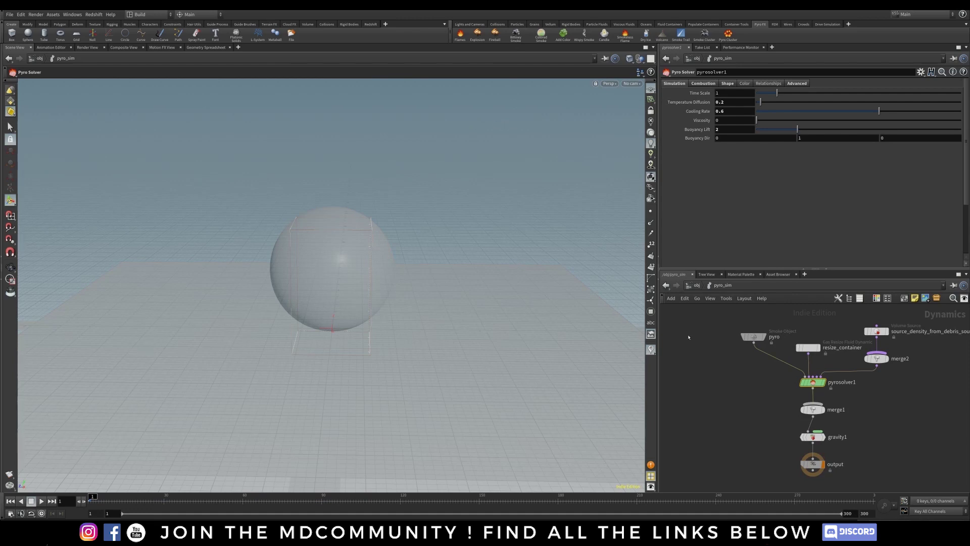
At the object level, place pyro_sim beside debris_sim and pyro_import directly beneath pyro_sim.
{"action": "key", "text": "u"}
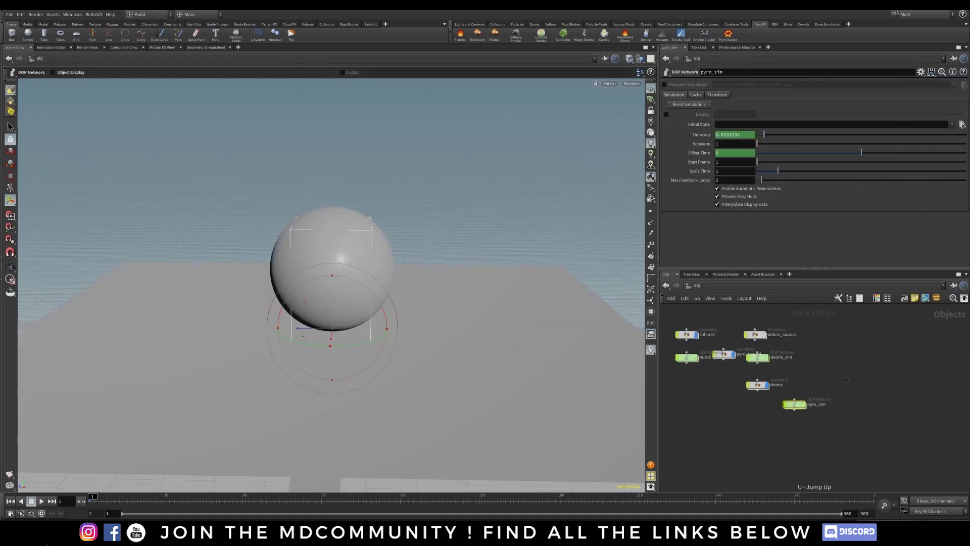
{"action": "left_click_drag", "start_coordinate": [775, 350], "coordinate": [847, 350]}
{"action": "left_click_drag", "start_coordinate": [778, 376], "coordinate": [879, 377]}
{"action": "scroll", "coordinate": [805, 361], "scroll_direction": "up", "scroll_amount": 4}
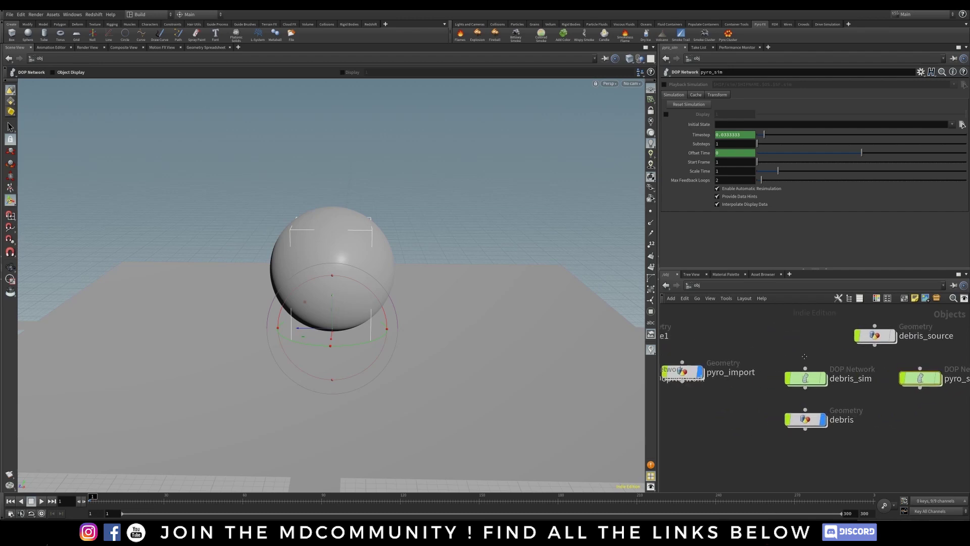
{"action": "left_click_drag", "start_coordinate": [674, 371], "coordinate": [906, 415]}
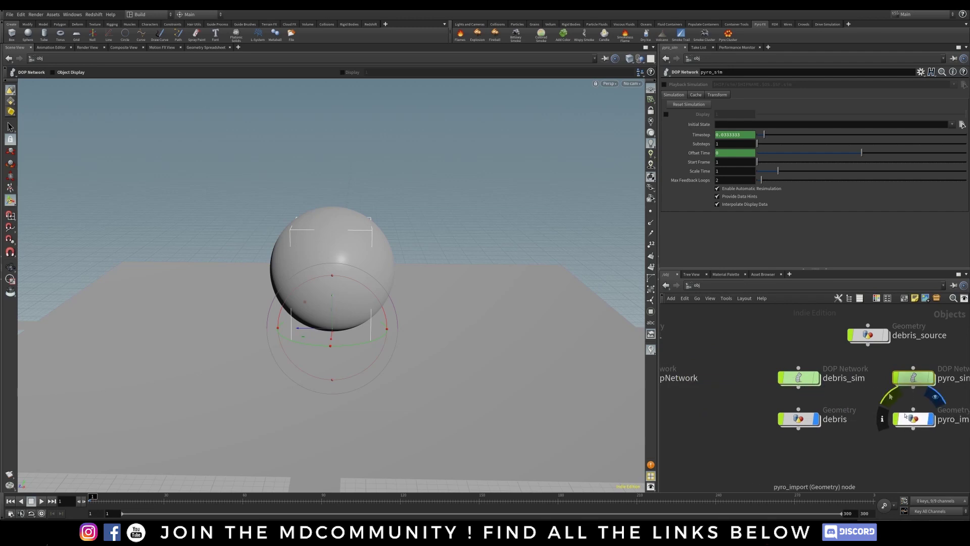
Fine-tune the spacing of the debris and pyro node columns beneath debris_source.
{"action": "middle_click_drag", "start_coordinate": [852, 405], "coordinate": [784, 405]}
{"action": "scroll", "coordinate": [781, 391], "scroll_direction": "down", "scroll_amount": 4}
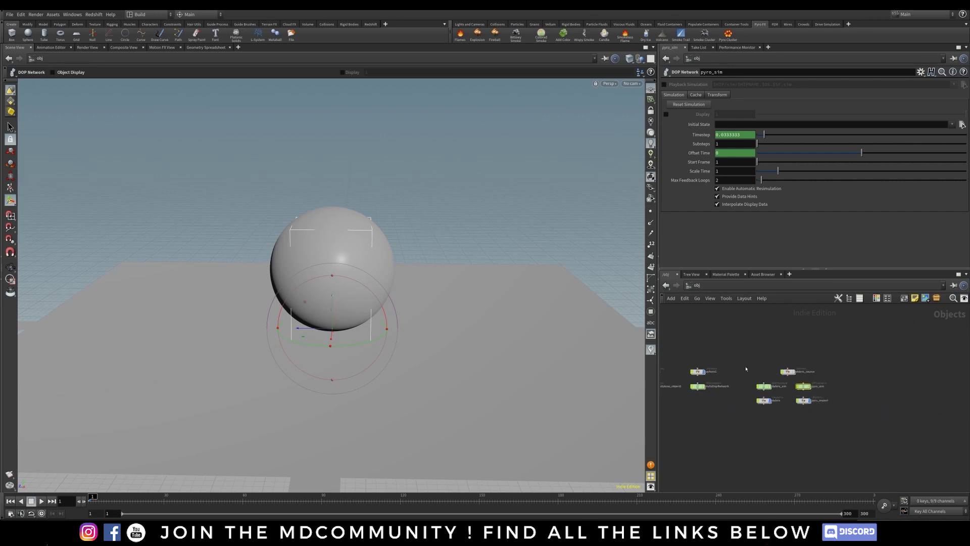
{"action": "middle_click_drag", "start_coordinate": [746, 369], "coordinate": [778, 355]}
{"action": "mouse_move", "coordinate": [809, 371]}
{"action": "left_mouse_down"}
{"action": "mouse_move", "coordinate": [836, 406]}
{"action": "mouse_move", "coordinate": [825, 379]}
{"action": "left_mouse_up"}
{"action": "left_click_drag", "start_coordinate": [906, 377], "coordinate": [859, 414]}
{"action": "left_click_drag", "start_coordinate": [863, 381], "coordinate": [869, 381]}
{"action": "left_click", "coordinate": [860, 390]}
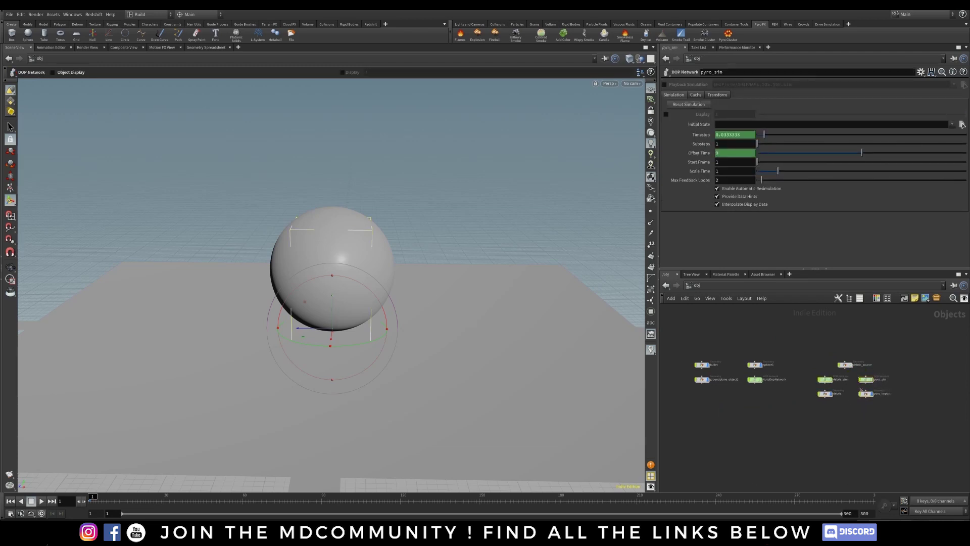
Examine the node chain inside debris_source, including the added create_density, add_noise, rasterize and OUT_density nodes.
{"action": "scroll", "coordinate": [910, 365], "scroll_direction": "up", "scroll_amount": 5}
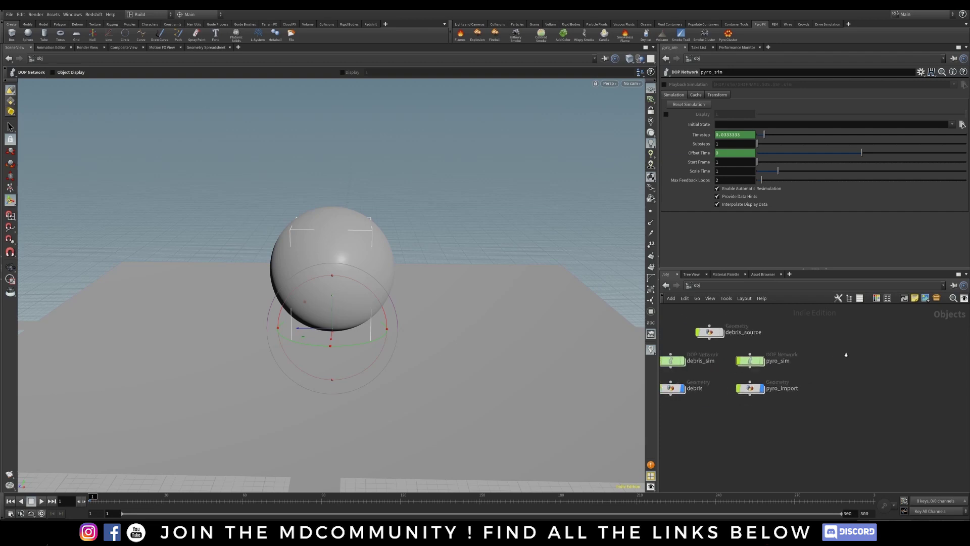
{"action": "scroll", "coordinate": [912, 353], "scroll_direction": "up", "scroll_amount": 3}
{"action": "mouse_move", "coordinate": [904, 357]}
{"action": "middle_mouse_down"}
{"action": "mouse_move", "coordinate": [892, 348]}
{"action": "mouse_move", "coordinate": [918, 345]}
{"action": "middle_mouse_up"}
{"action": "scroll", "coordinate": [918, 345], "scroll_direction": "down", "scroll_amount": 1}
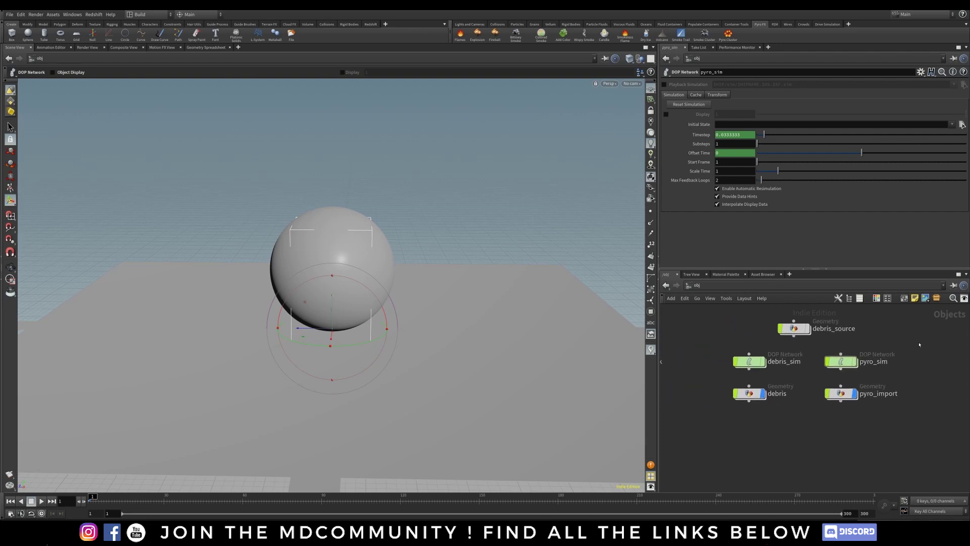
{"action": "double_click", "coordinate": [797, 329]}
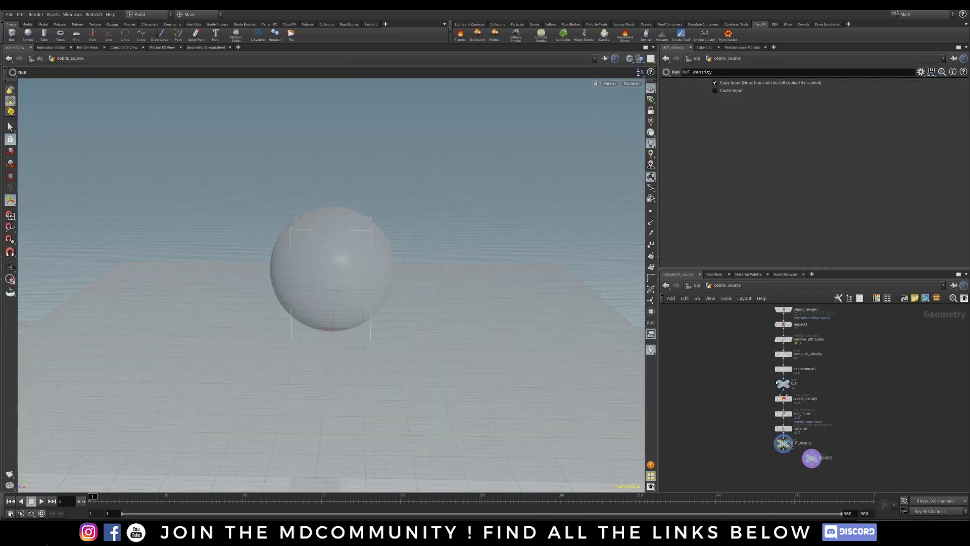
{"action": "middle_click_drag", "start_coordinate": [788, 387], "coordinate": [763, 421]}
{"action": "left_click_drag", "start_coordinate": [716, 325], "coordinate": [792, 416]}
{"action": "middle_click_drag", "start_coordinate": [835, 373], "coordinate": [853, 317]}
{"action": "scroll", "coordinate": [796, 368], "scroll_direction": "up", "scroll_amount": 3}
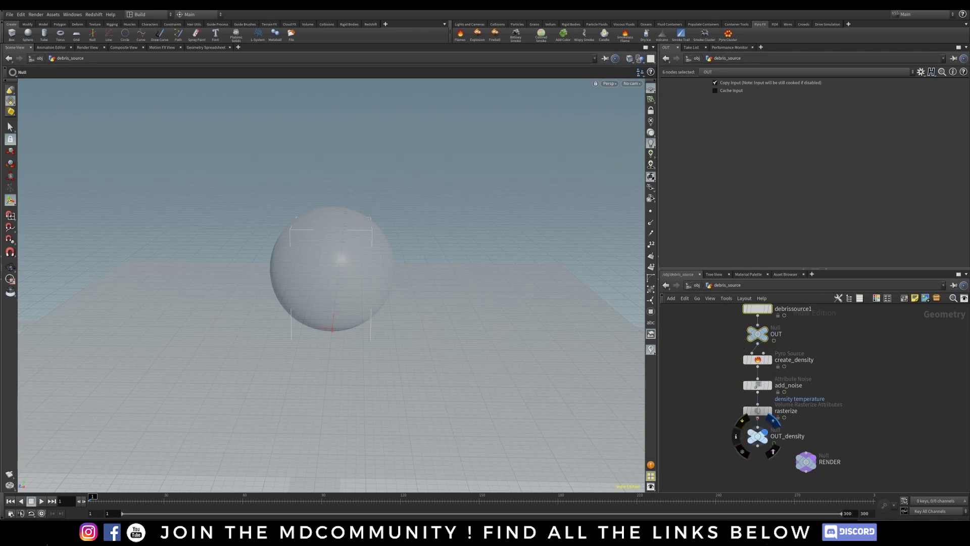
{"action": "left_click_drag", "start_coordinate": [715, 360], "coordinate": [810, 453]}
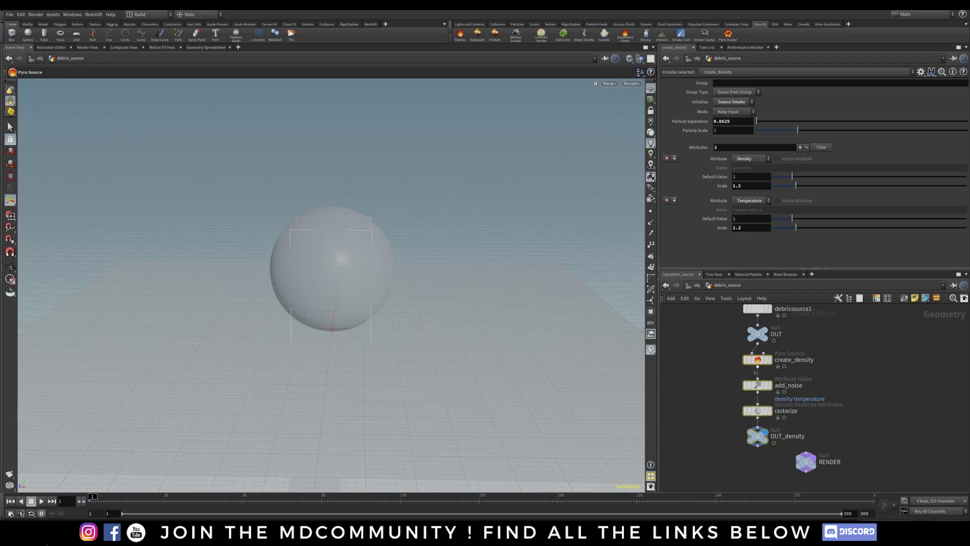
{"action": "left_click", "coordinate": [709, 386]}
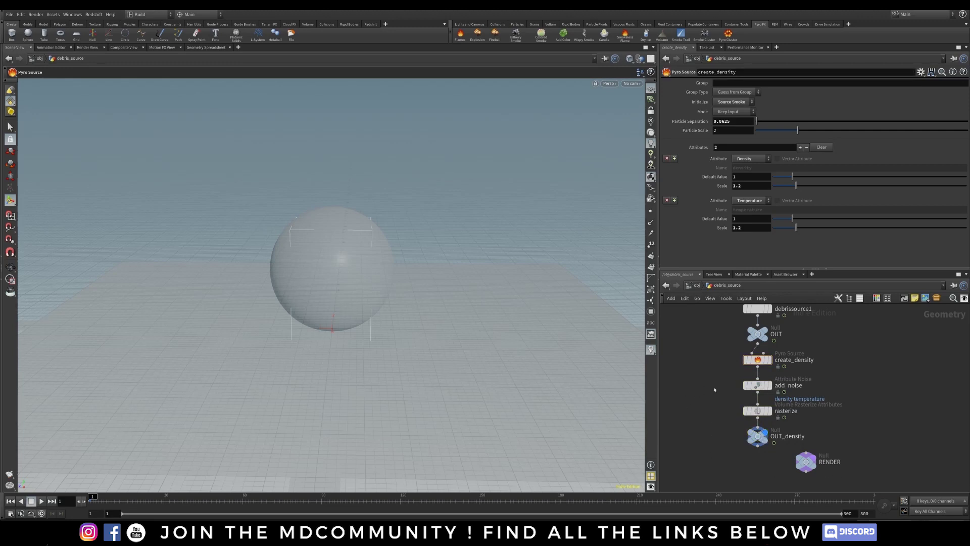
Inspect the pyro_sim network, reviewing its resize_container, source, pyrosolver1, merge1 and gravity1 nodes.
{"action": "key", "text": "u"}
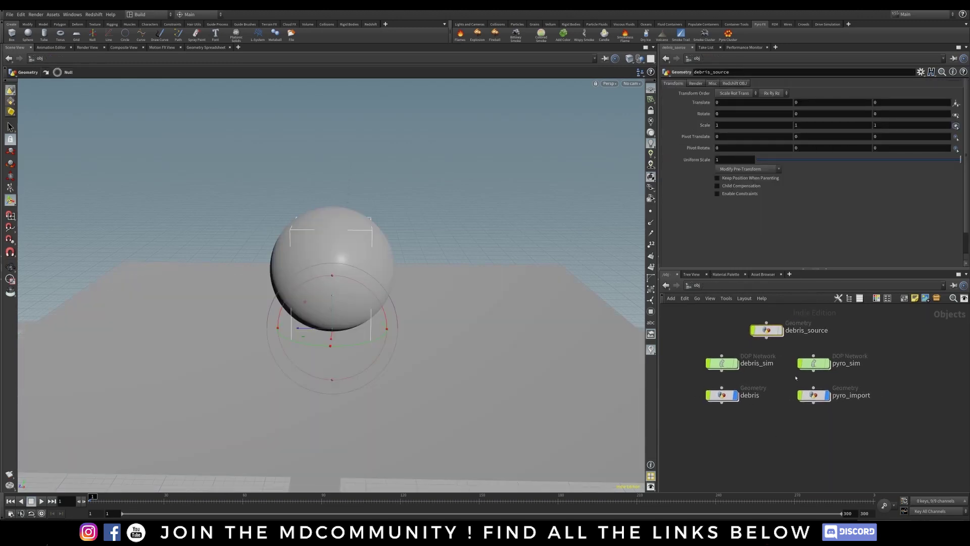
{"action": "double_click", "coordinate": [818, 364]}
{"action": "middle_click_drag", "start_coordinate": [934, 401], "coordinate": [898, 417]}
{"action": "left_click_drag", "start_coordinate": [923, 325], "coordinate": [749, 335]}
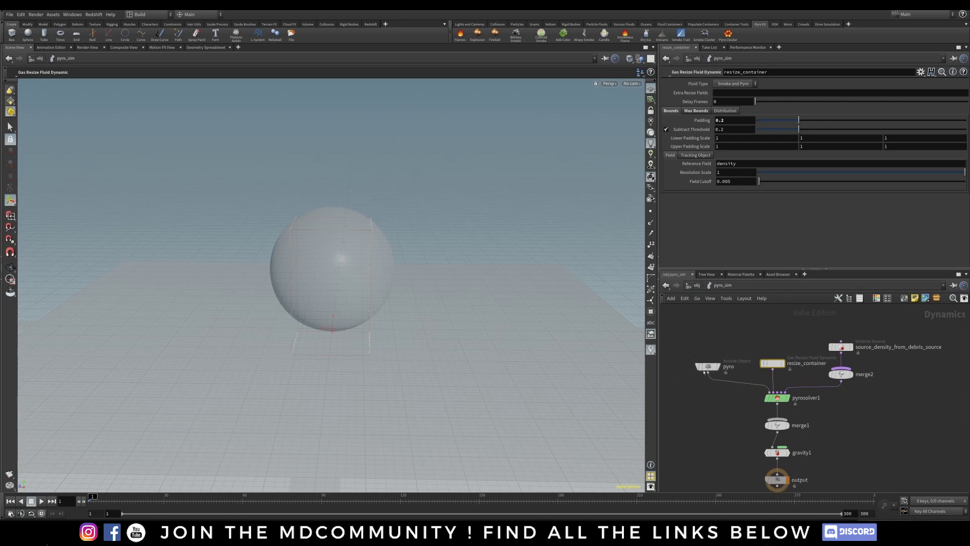
{"action": "middle_click_drag", "start_coordinate": [732, 422], "coordinate": [771, 389]}
{"action": "left_click_drag", "start_coordinate": [761, 384], "coordinate": [849, 361]}
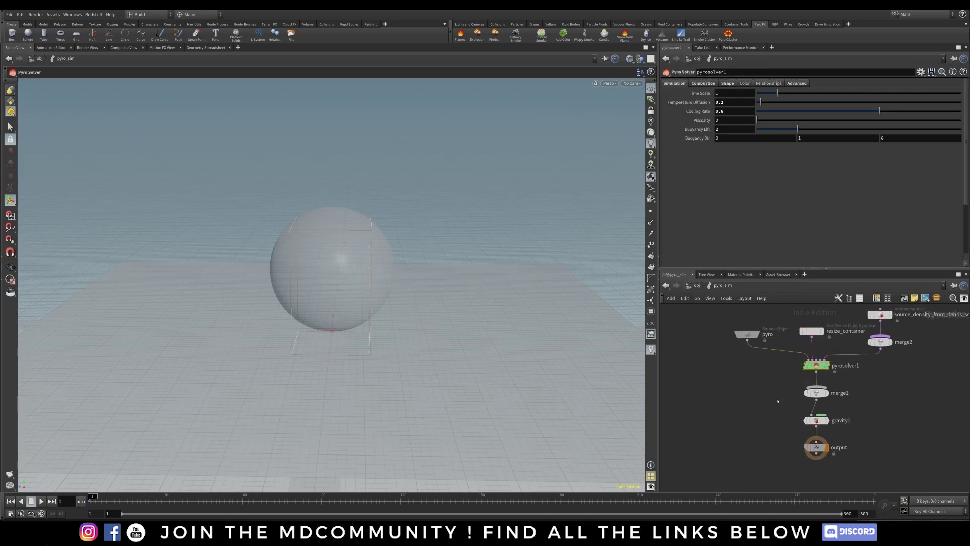
{"action": "left_click_drag", "start_coordinate": [763, 403], "coordinate": [863, 388]}
{"action": "left_click_drag", "start_coordinate": [781, 424], "coordinate": [823, 413]}
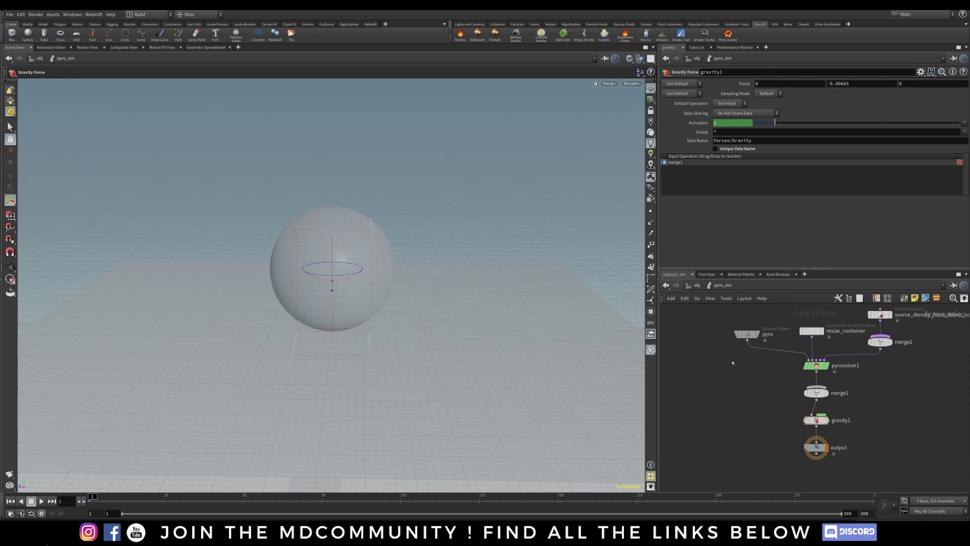
Copy the groundplane1, merge3 and staticsolver1 chain from debris_sim and paste it into the pyro_sim network.
{"action": "left_click", "coordinate": [694, 287]}
{"action": "left_click", "coordinate": [682, 383]}
{"action": "key", "text": "u"}
{"action": "left_click", "coordinate": [726, 364]}
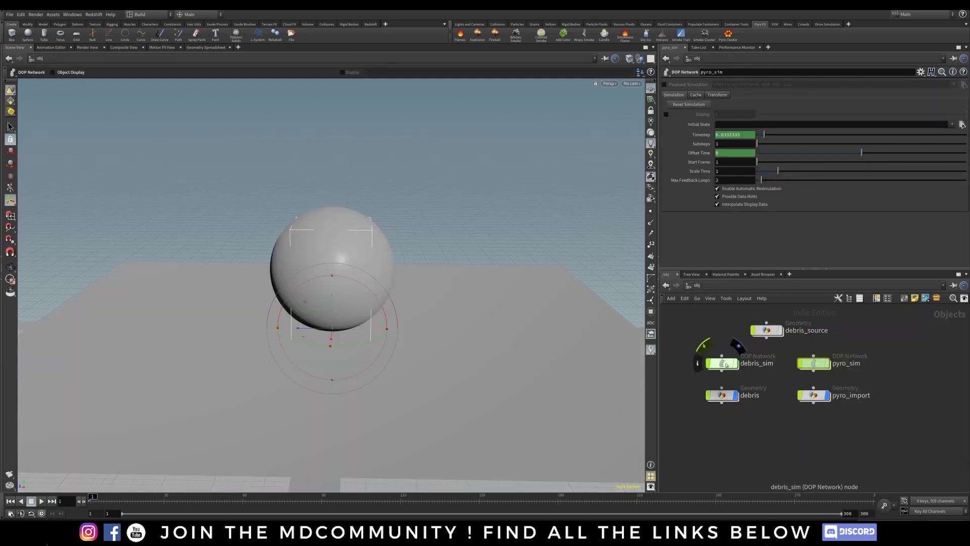
{"action": "double_click", "coordinate": [728, 365]}
{"action": "scroll", "coordinate": [722, 330], "scroll_direction": "up", "scroll_amount": 5}
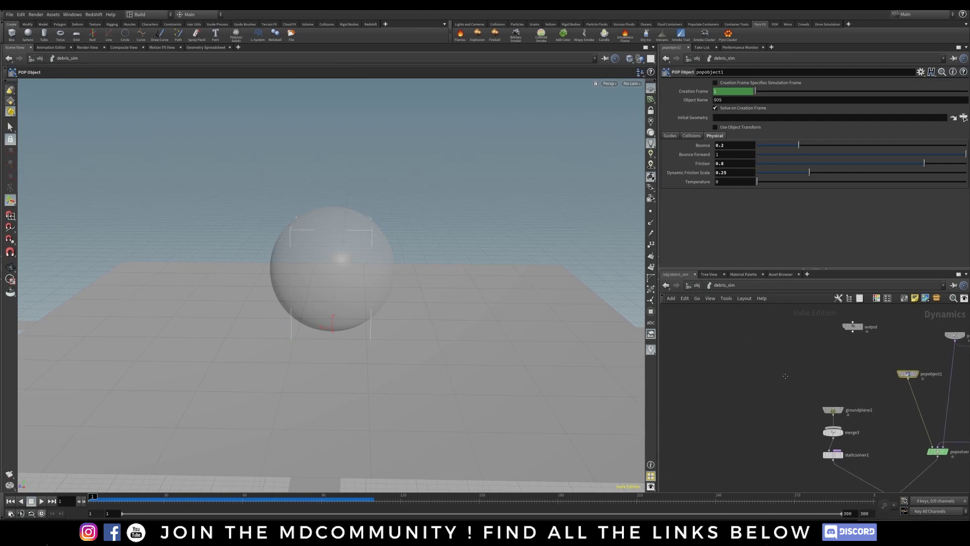
{"action": "left_click_drag", "start_coordinate": [712, 332], "coordinate": [801, 406]}
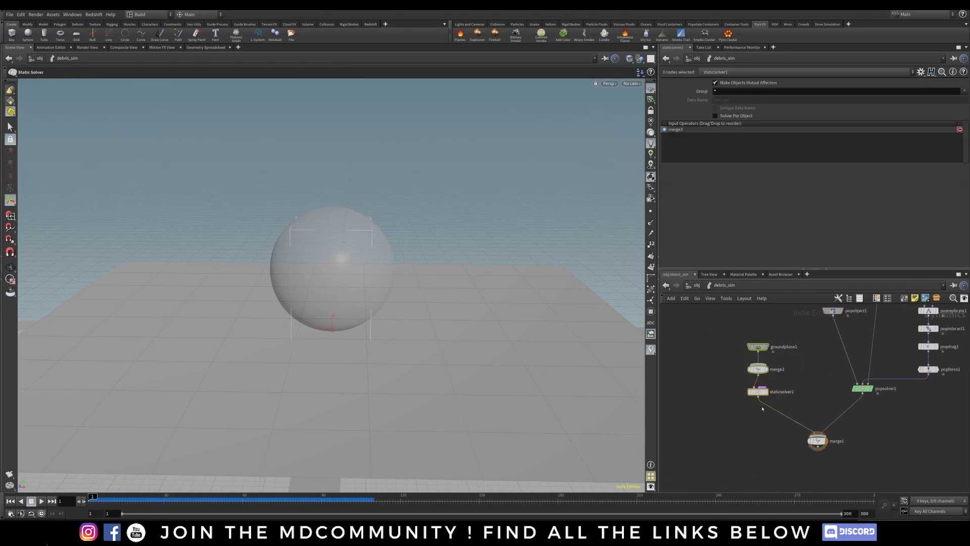
{"action": "left_click", "coordinate": [758, 369]}
{"action": "left_click", "coordinate": [830, 443]}
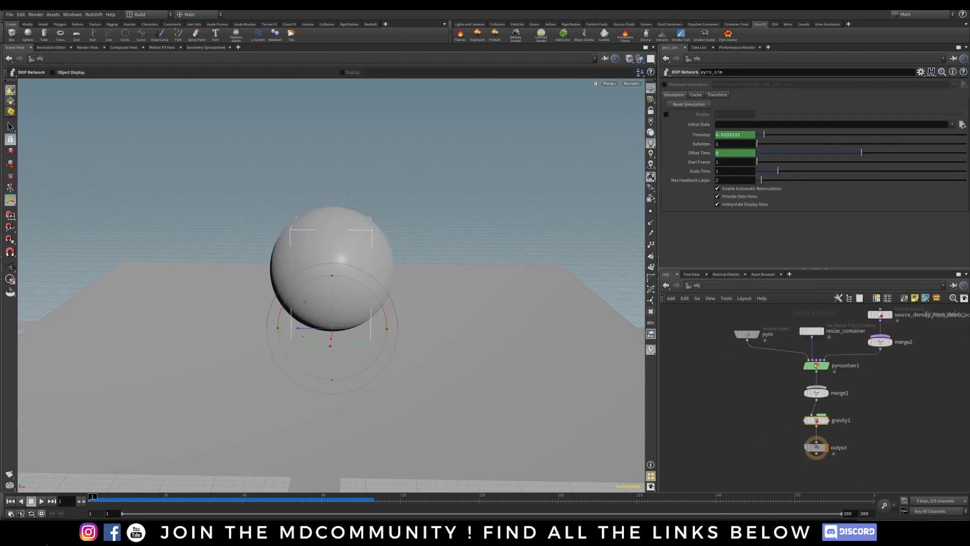
{"action": "key", "text": "ctrl+v"}
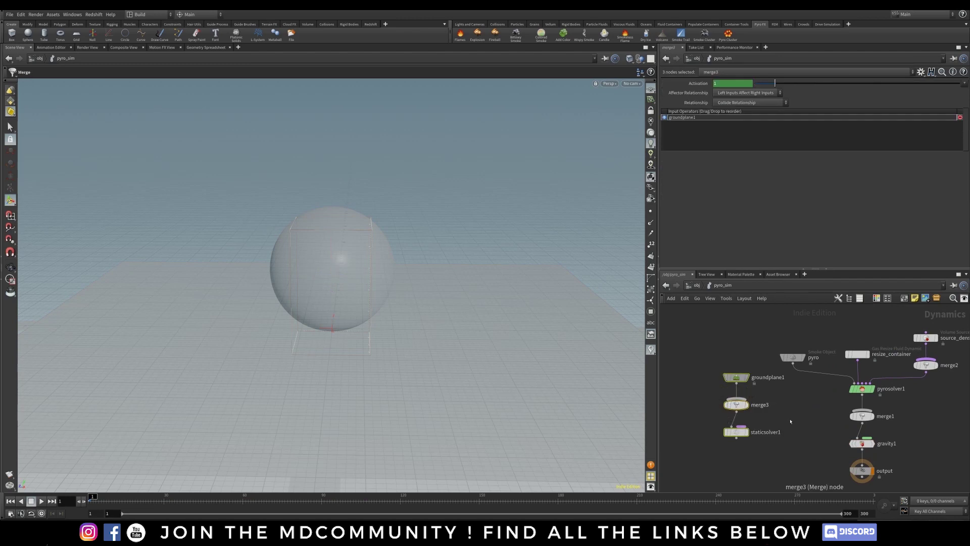
Connect staticsolver1 into merge1 in pyro_sim and order its input ahead of pyrosolver1.
{"action": "middle_click_drag", "start_coordinate": [790, 420], "coordinate": [770, 385]}
{"action": "left_click", "coordinate": [766, 404]}
{"action": "left_click_drag", "start_coordinate": [715, 404], "coordinate": [841, 375]}
{"action": "left_click", "coordinate": [841, 381]}
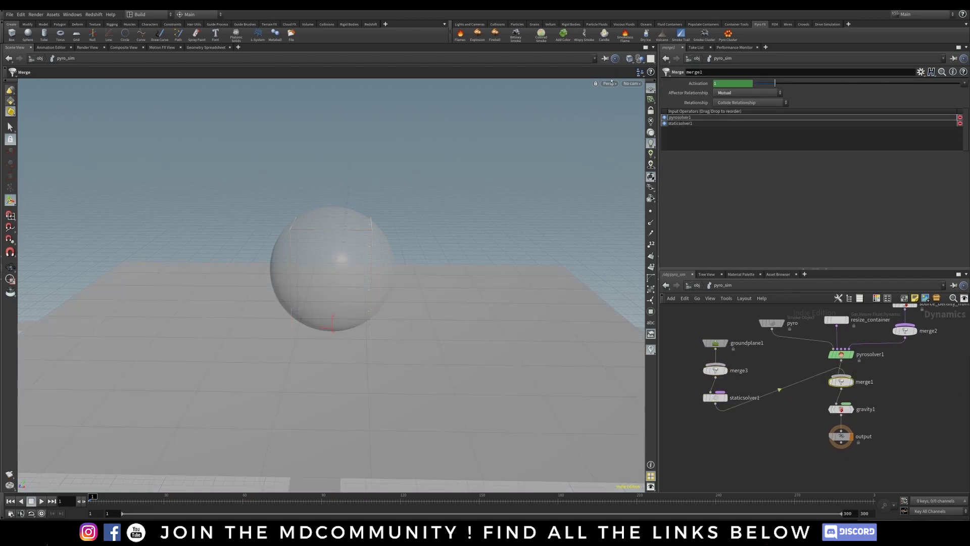
{"action": "left_click", "coordinate": [683, 123]}
{"action": "left_click_drag", "start_coordinate": [694, 117], "coordinate": [685, 114]}
Return to the object level, play the simulation to about frame 43 and inspect the smoke container around the debris.
{"action": "key", "text": "u"}
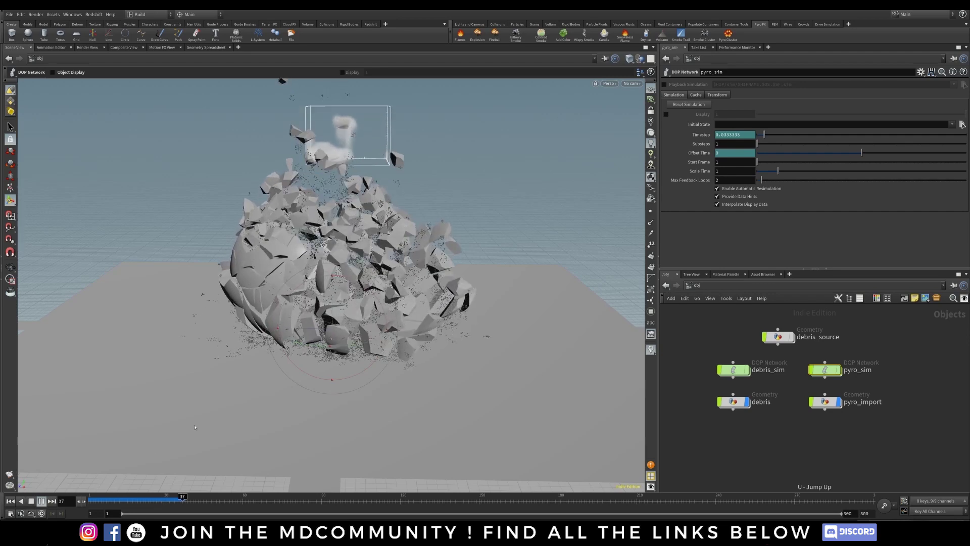
{"action": "key", "text": "Escape"}
{"action": "right_click_drag", "start_coordinate": [354, 328], "coordinate": [335, 331], "text": "alt"}
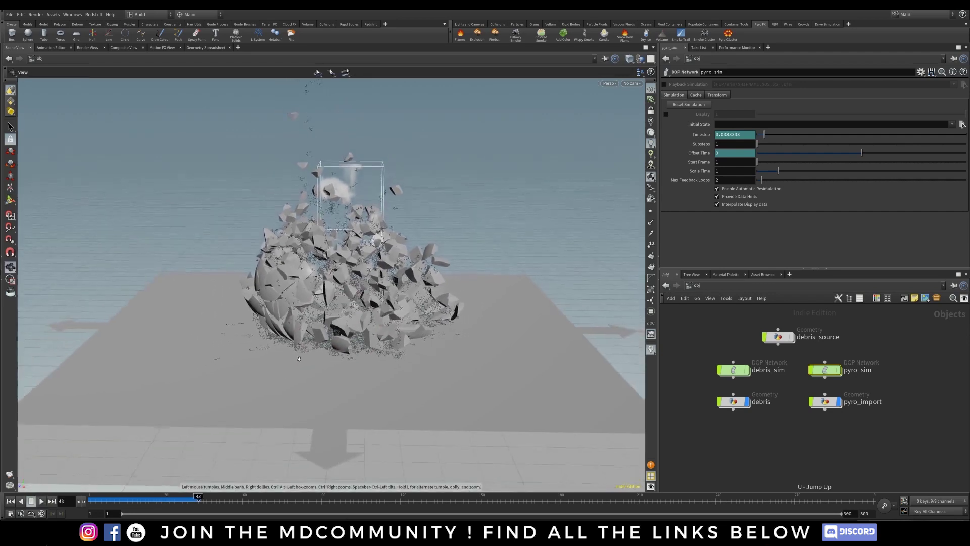
{"action": "middle_click_drag", "start_coordinate": [334, 331], "coordinate": [315, 377], "text": "alt"}
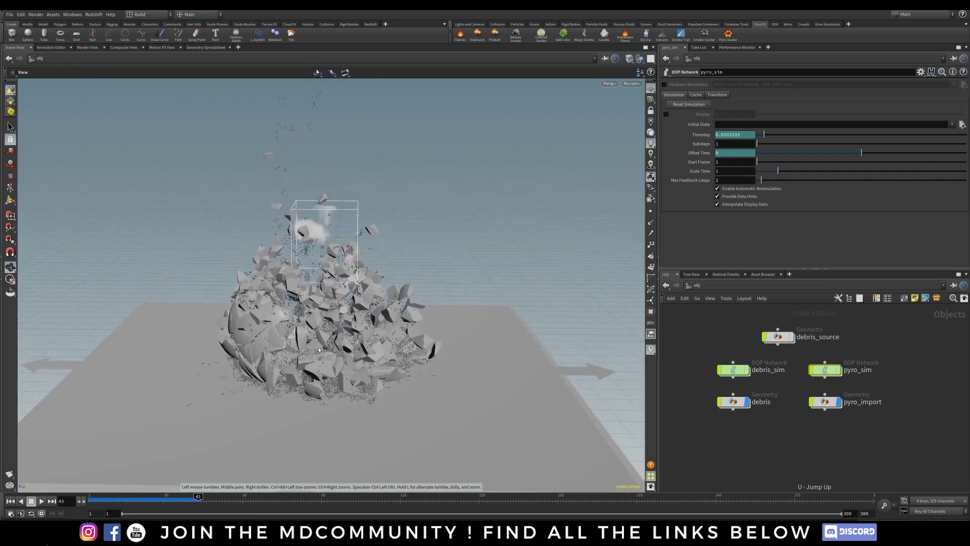
Tidy the pyro_sim network by spacing the ground plane chain, pyro, resize_container, density source and merge2 nodes around pyrosolver1.
{"action": "double_click", "coordinate": [827, 370]}
{"action": "middle_click_drag", "start_coordinate": [791, 349], "coordinate": [761, 381]}
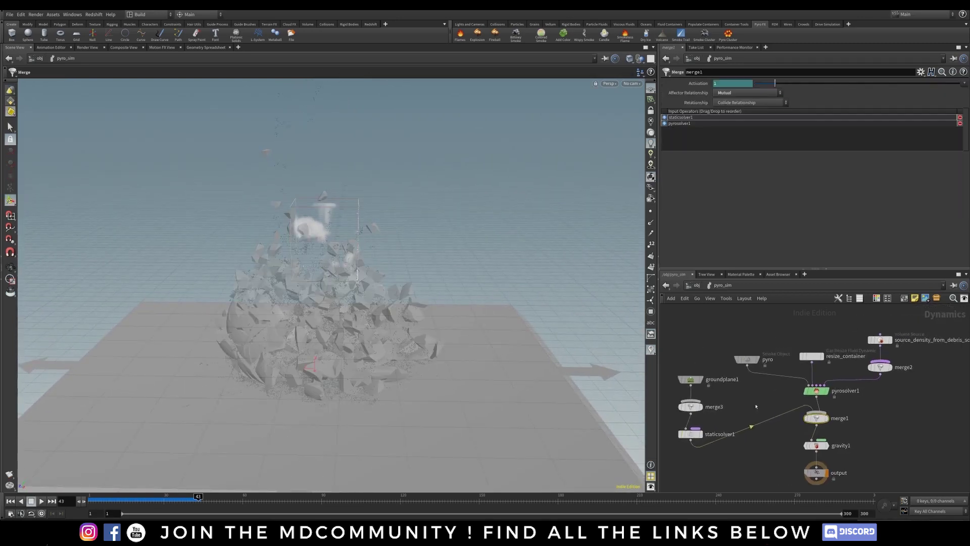
{"action": "left_click", "coordinate": [812, 356]}
{"action": "left_click_drag", "start_coordinate": [750, 359], "coordinate": [754, 351]}
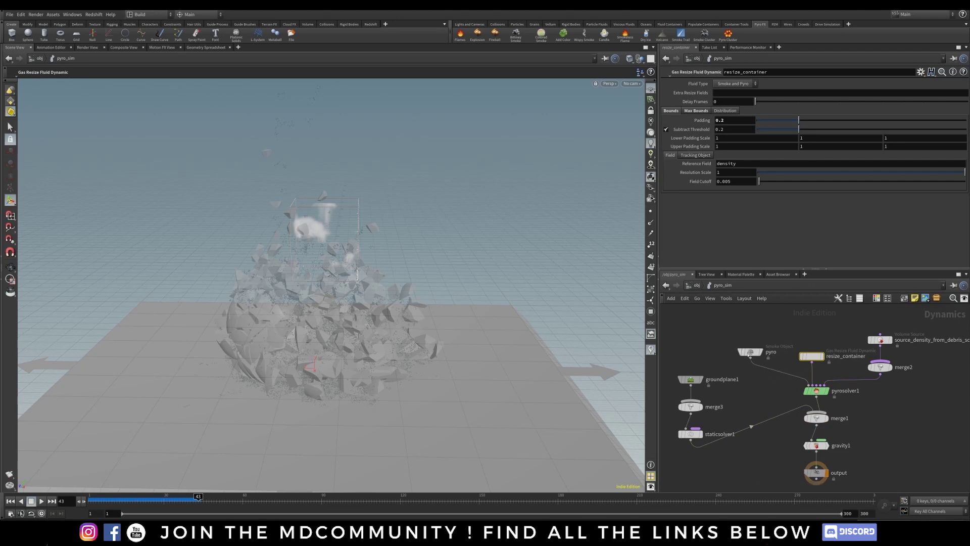
{"action": "left_click_drag", "start_coordinate": [692, 358], "coordinate": [683, 417]}
{"action": "left_click", "coordinate": [745, 447]}
{"action": "left_click_drag", "start_coordinate": [813, 357], "coordinate": [812, 353]}
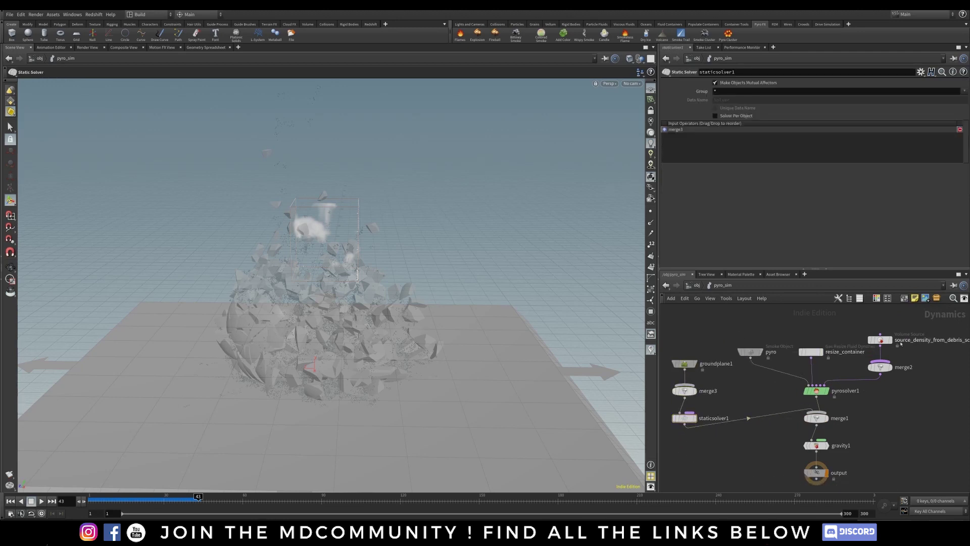
{"action": "left_click_drag", "start_coordinate": [883, 341], "coordinate": [883, 325]}
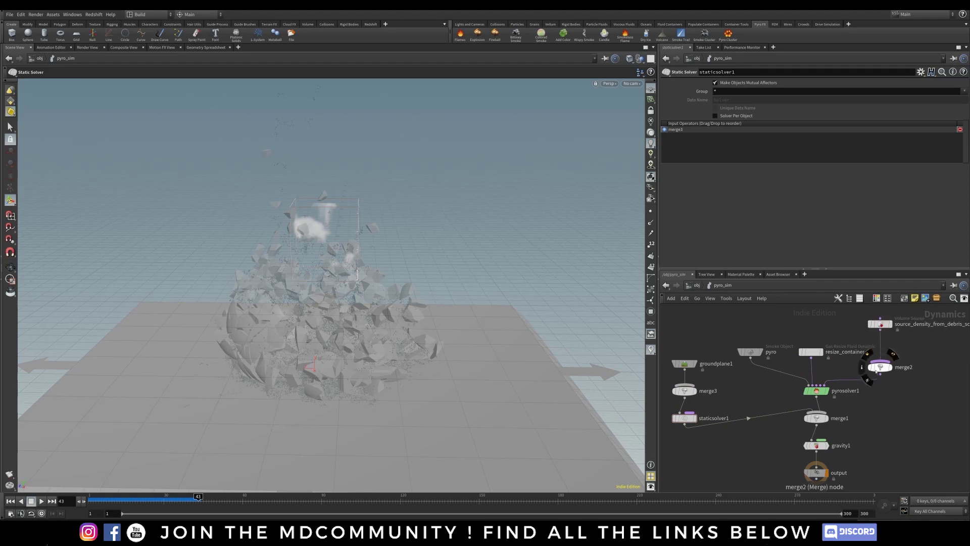
{"action": "left_click_drag", "start_coordinate": [880, 367], "coordinate": [885, 354]}
Rewind to frame 1 and disable Clamp to Maximum in the Max Bounds of resize_container.
{"action": "left_click", "coordinate": [819, 355]}
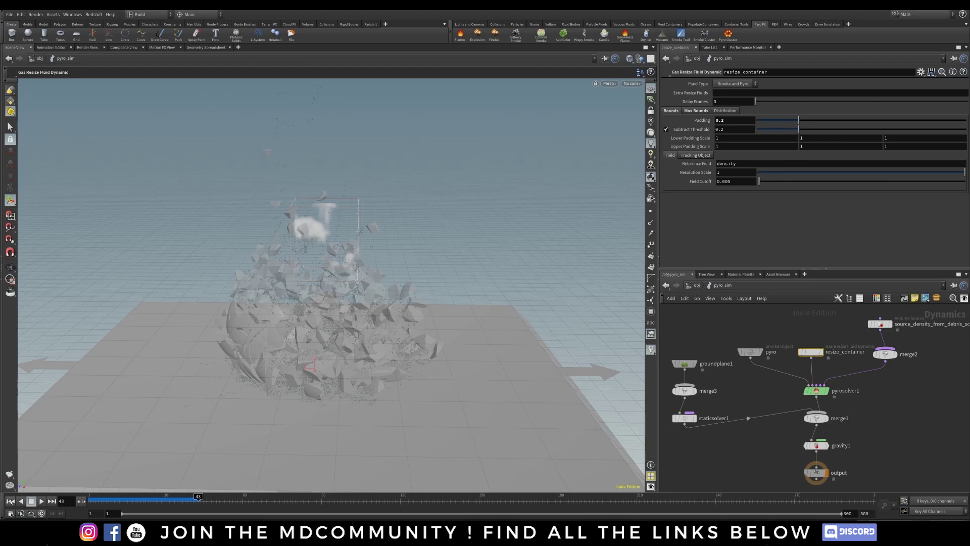
{"action": "left_click", "coordinate": [11, 502]}
{"action": "left_click", "coordinate": [725, 110]}
{"action": "left_click", "coordinate": [696, 110]}
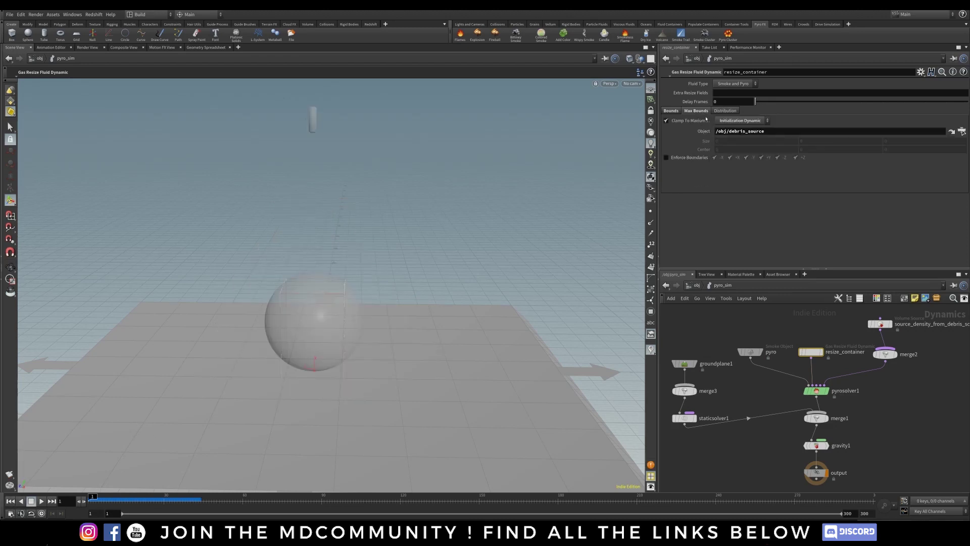
{"action": "left_click", "coordinate": [666, 121]}
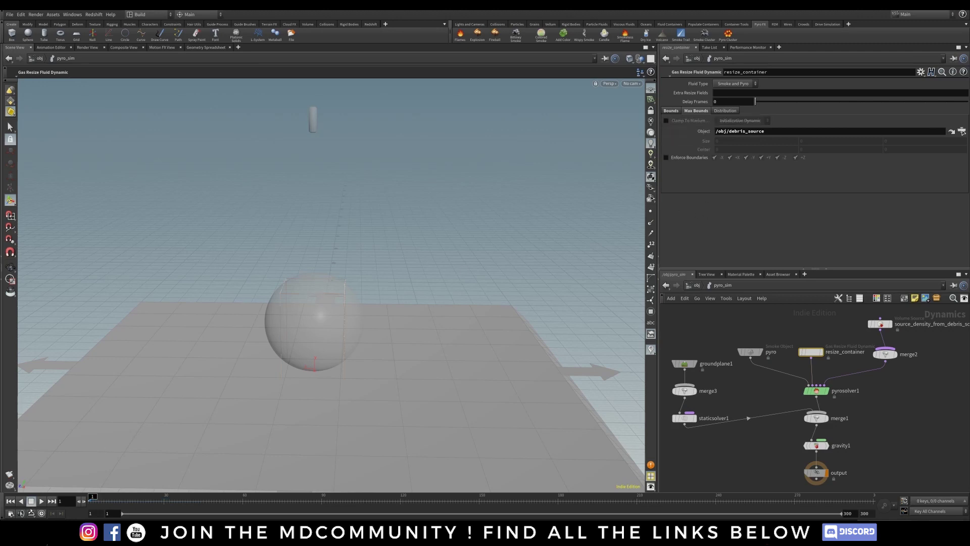
Set the size of the pyro smoke object to 10 in X, Y and Z.
{"action": "left_click_drag", "start_coordinate": [766, 324], "coordinate": [745, 365]}
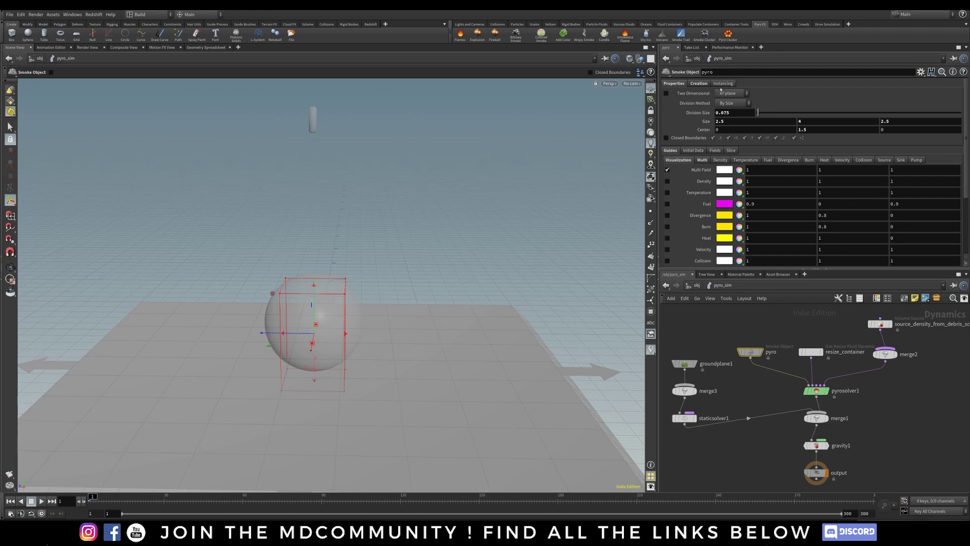
{"action": "double_click", "coordinate": [736, 121]}
{"action": "type", "text": "1"}
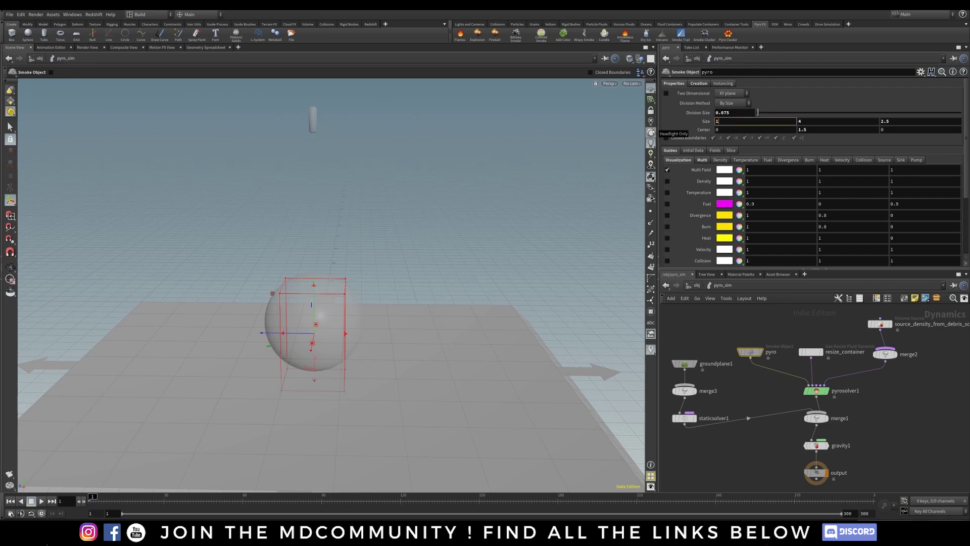
{"action": "type", "text": "0"}
{"action": "key", "text": "Tab"}
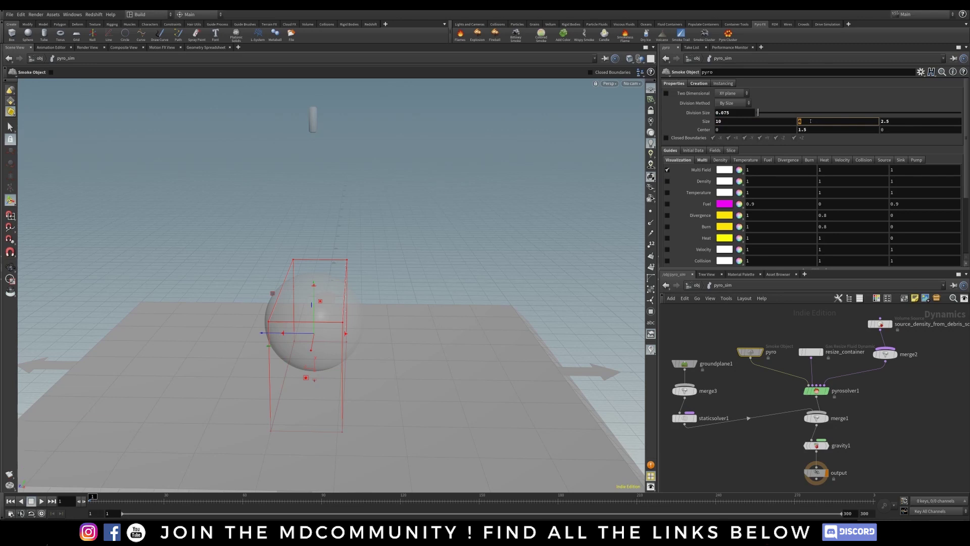
{"action": "key", "text": "Tab"}
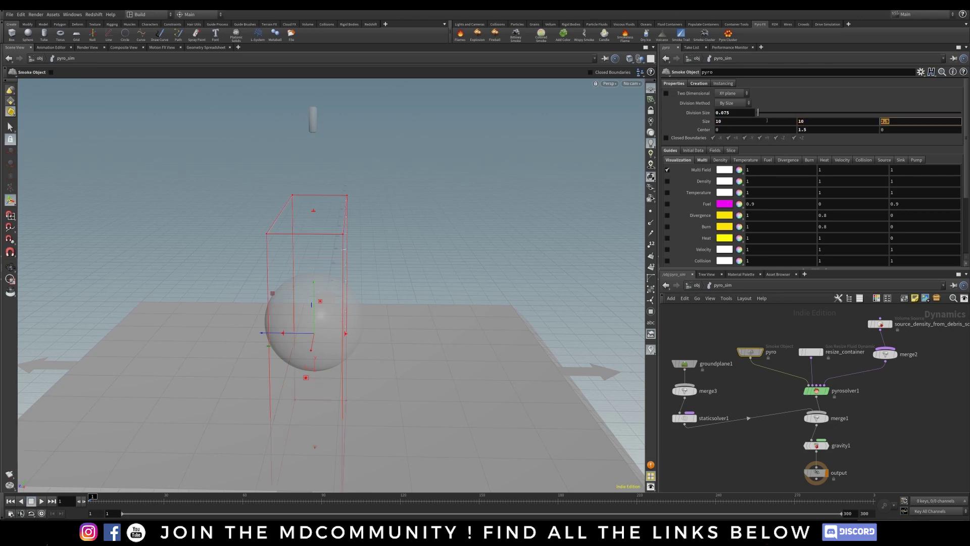
{"action": "type", "text": "10"}
{"action": "key", "text": "Return"}
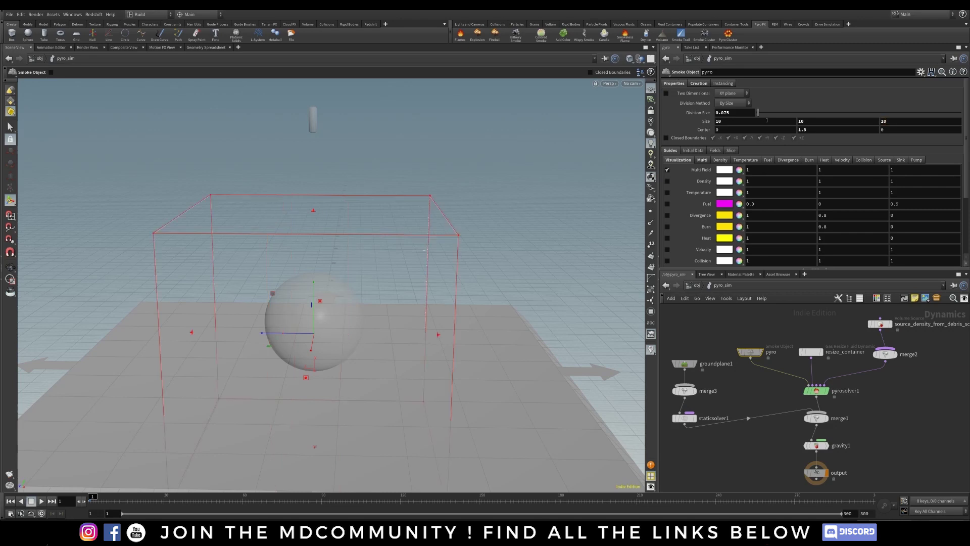
Reduce the pyro smoke object's size to 5 in Z and X.
{"action": "left_click_drag", "start_coordinate": [284, 274], "coordinate": [309, 286], "text": "alt"}
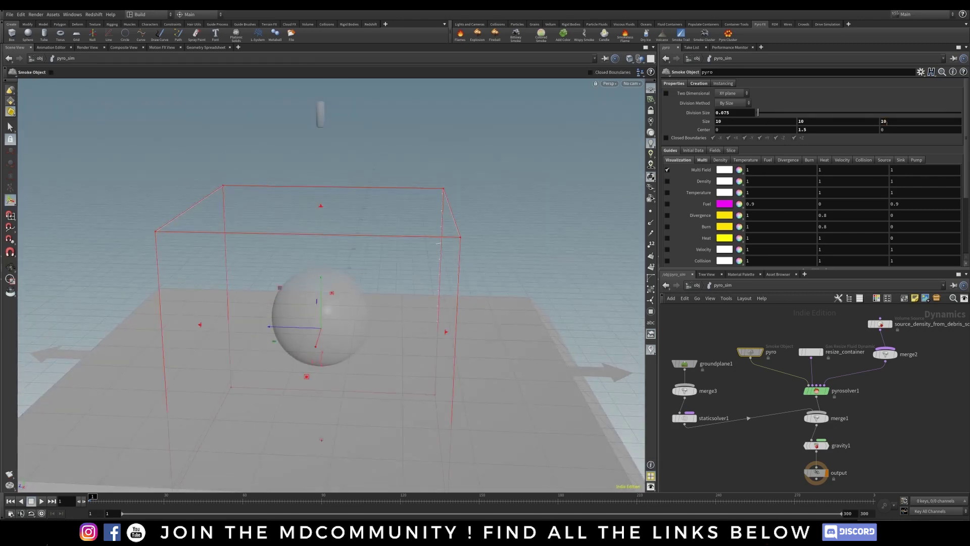
{"action": "left_click", "coordinate": [886, 122]}
{"action": "type", "text": "5"}
{"action": "key", "text": "Return"}
{"action": "left_click_drag", "start_coordinate": [521, 269], "coordinate": [536, 237], "text": "alt"}
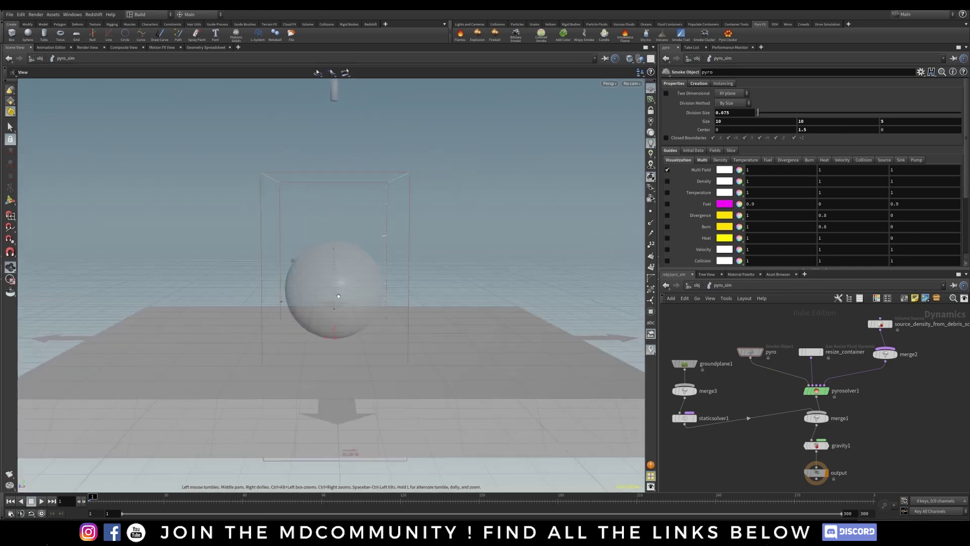
{"action": "left_click", "coordinate": [723, 122]}
{"action": "type", "text": "5"}
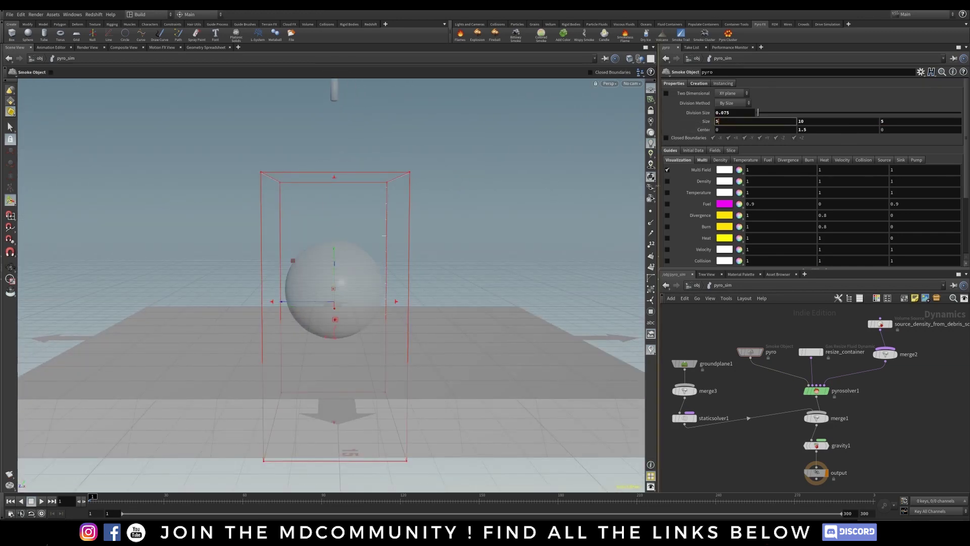
{"action": "key", "text": "Return"}
{"action": "left_click_drag", "start_coordinate": [347, 320], "coordinate": [376, 325], "text": "alt"}
At frame 2, set the Lower Padding Scale of resize_container to 5, 2, 5.
{"action": "left_click", "coordinate": [806, 353]}
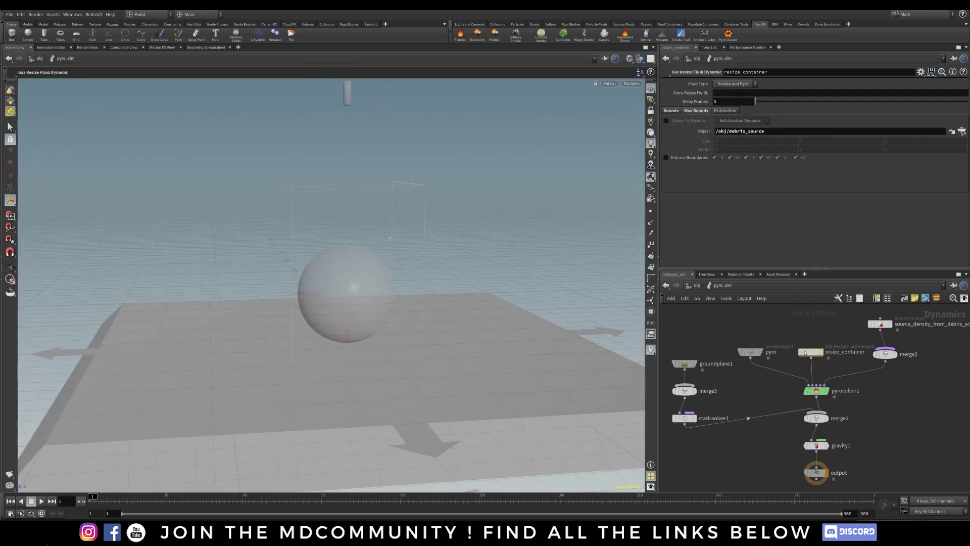
{"action": "left_click", "coordinate": [84, 502]}
{"action": "right_click_drag", "start_coordinate": [328, 353], "coordinate": [470, 345], "text": "alt"}
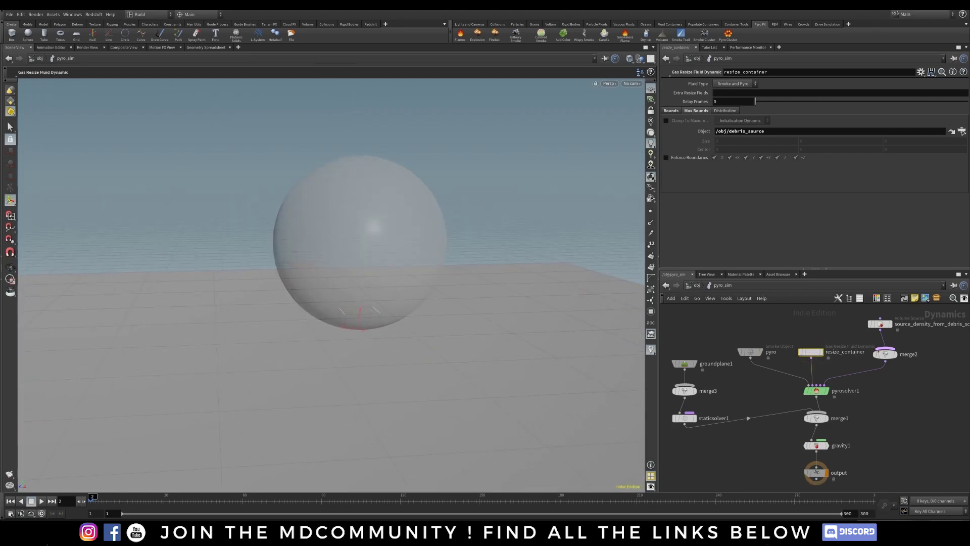
{"action": "left_click_drag", "start_coordinate": [390, 328], "coordinate": [420, 269]}
{"action": "key", "text": "Return"}
{"action": "left_click", "coordinate": [671, 110]}
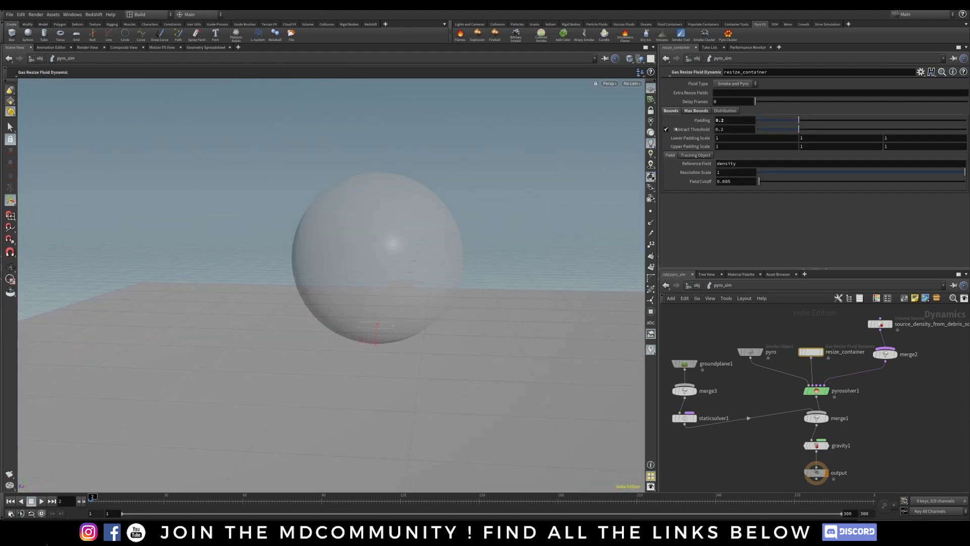
{"action": "left_click", "coordinate": [729, 138]}
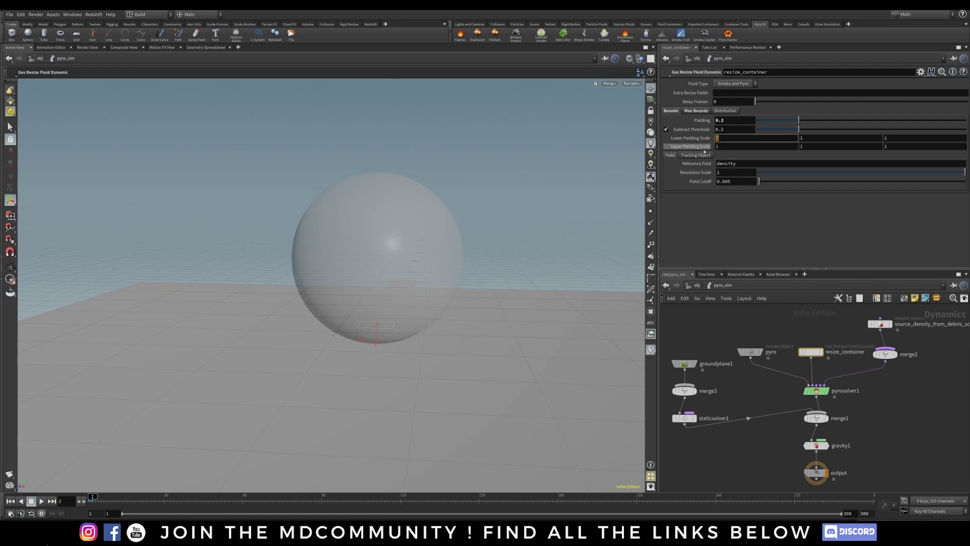
{"action": "type", "text": "5"}
{"action": "key", "text": "Tab"}
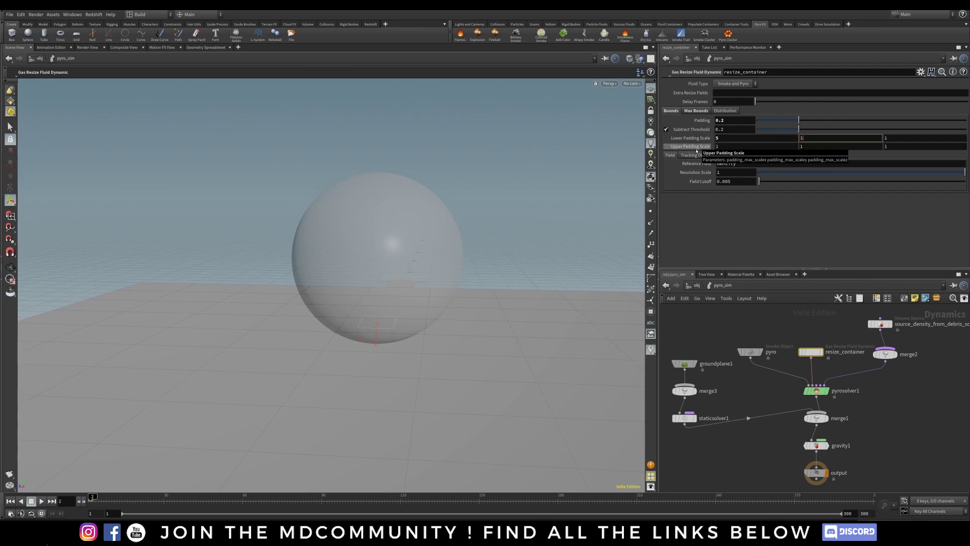
{"action": "key", "text": "Tab"}
{"action": "key", "text": "shift+Tab"}
{"action": "key", "text": "Tab"}
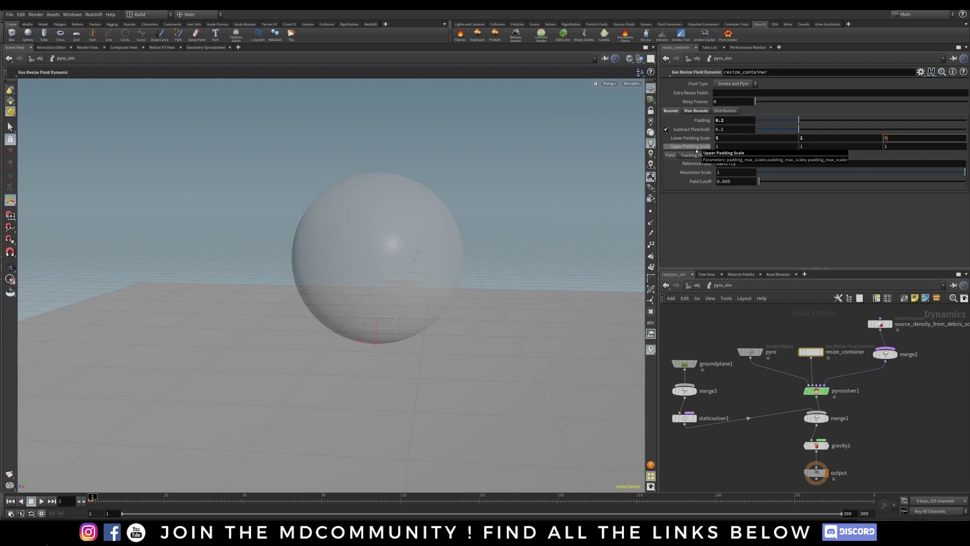
Set the Upper Padding Scale of resize_container to 5, 10, 5 and check the container around the sphere.
{"action": "key", "text": "Tab"}
{"action": "type", "text": "5"}
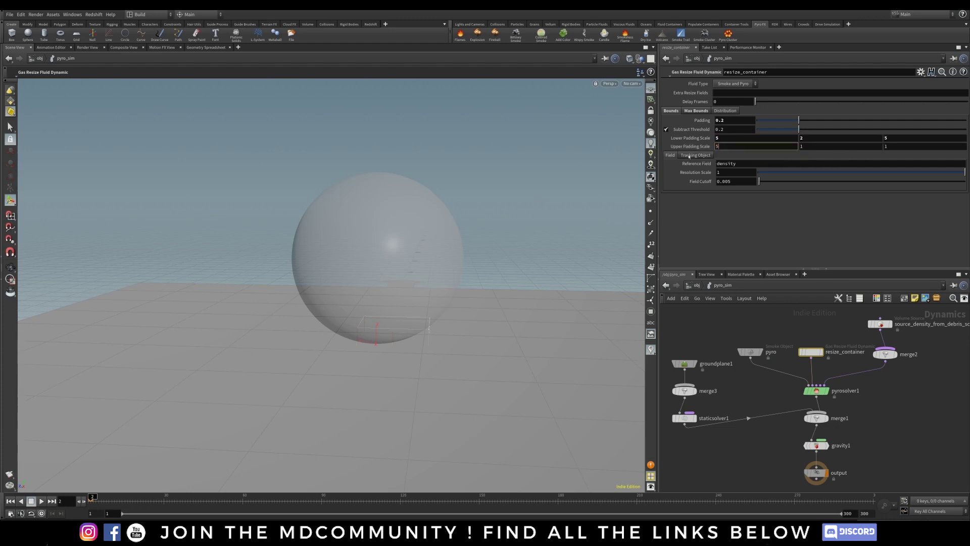
{"action": "key", "text": "Tab"}
{"action": "type", "text": "10"}
{"action": "key", "text": "Tab"}
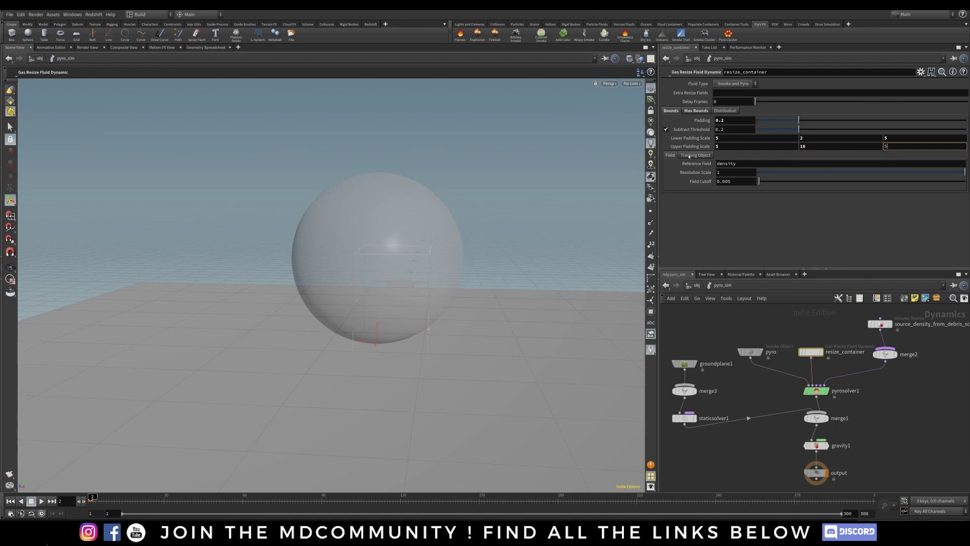
{"action": "key", "text": "Return"}
{"action": "left_click_drag", "start_coordinate": [432, 326], "coordinate": [352, 259], "text": "alt"}
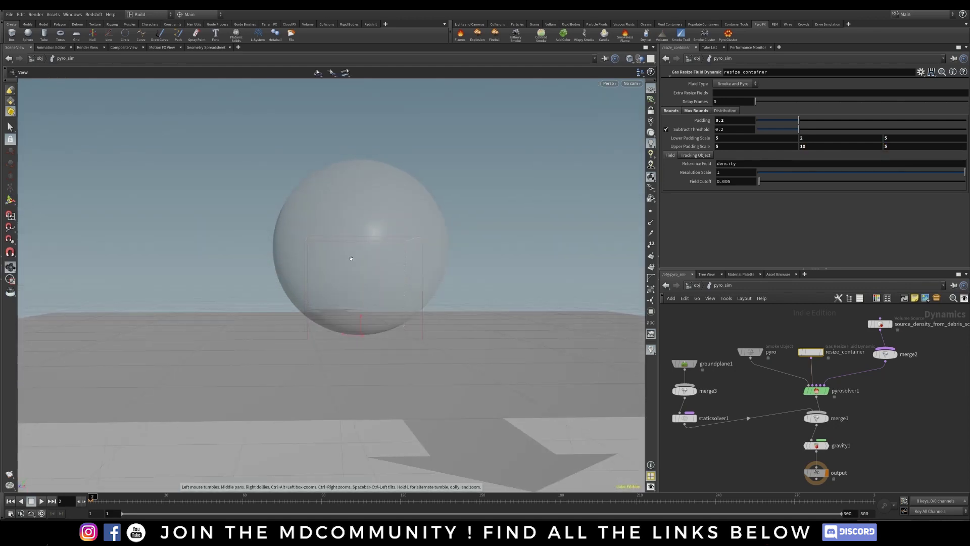
{"action": "middle_click_drag", "start_coordinate": [400, 293], "coordinate": [378, 310], "text": "alt"}
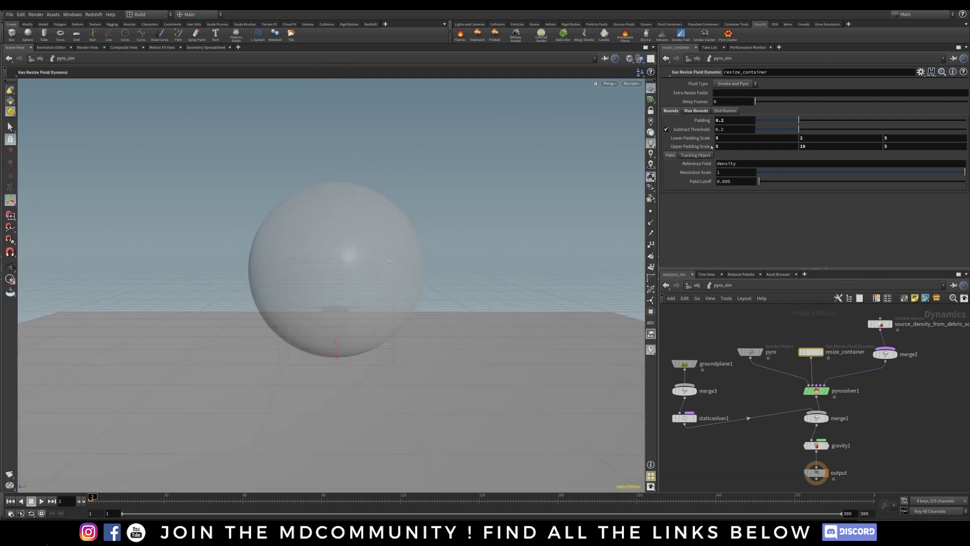
Set the Lower Padding Scale of resize_container to 10, 2, 10.
{"action": "left_click_drag", "start_coordinate": [726, 139], "coordinate": [684, 140]}
{"action": "type", "text": "1"}
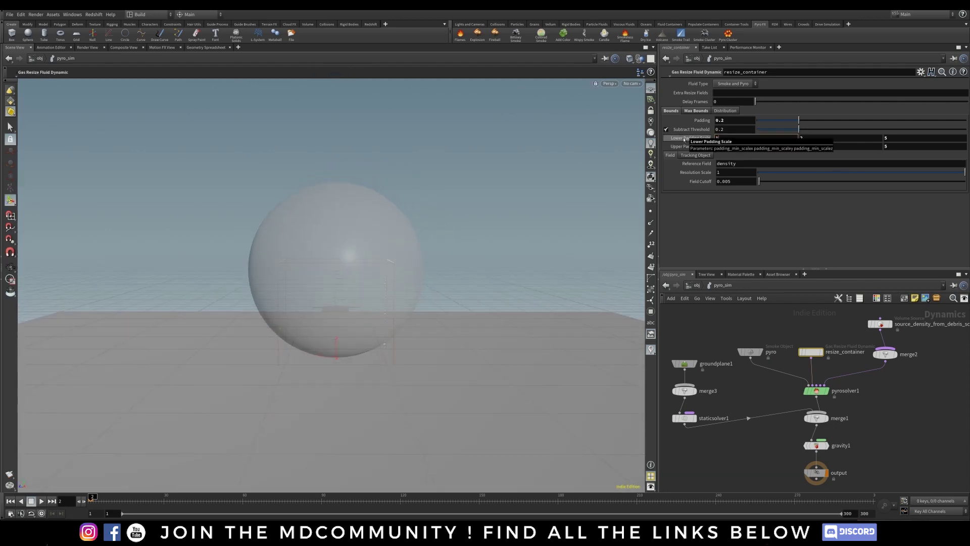
{"action": "type", "text": "0"}
{"action": "key", "text": "Tab"}
{"action": "type", "text": "2"}
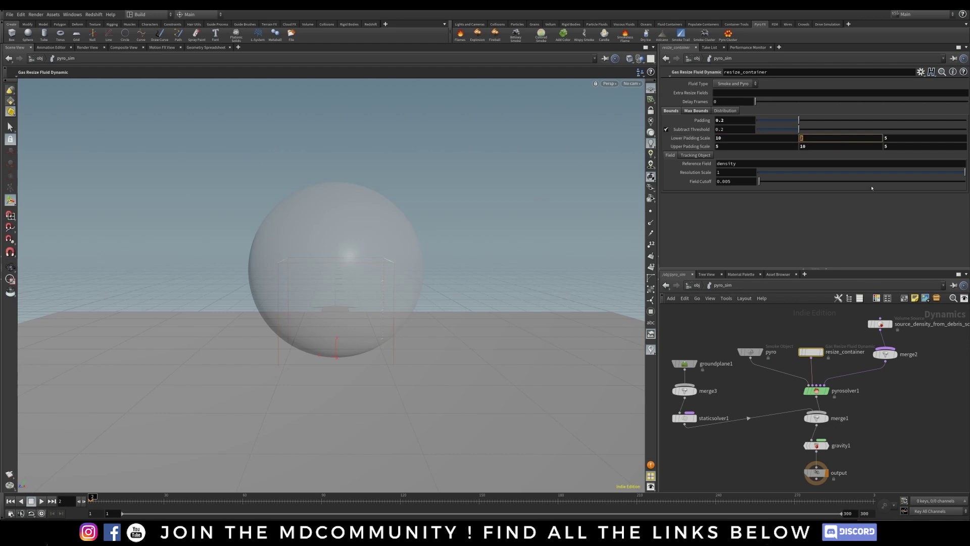
{"action": "key", "text": "Tab"}
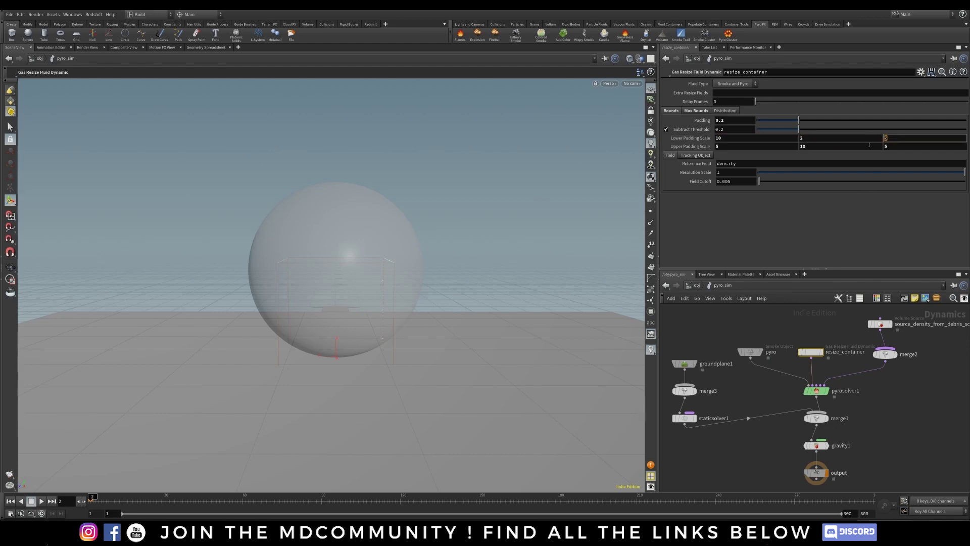
{"action": "type", "text": "10"}
{"action": "key", "text": "Tab"}
Set the Upper Padding Scale of resize_container to 10, 20, 10 and check the container around the sphere.
{"action": "type", "text": "10"}
{"action": "key", "text": "Tab"}
{"action": "type", "text": "20"}
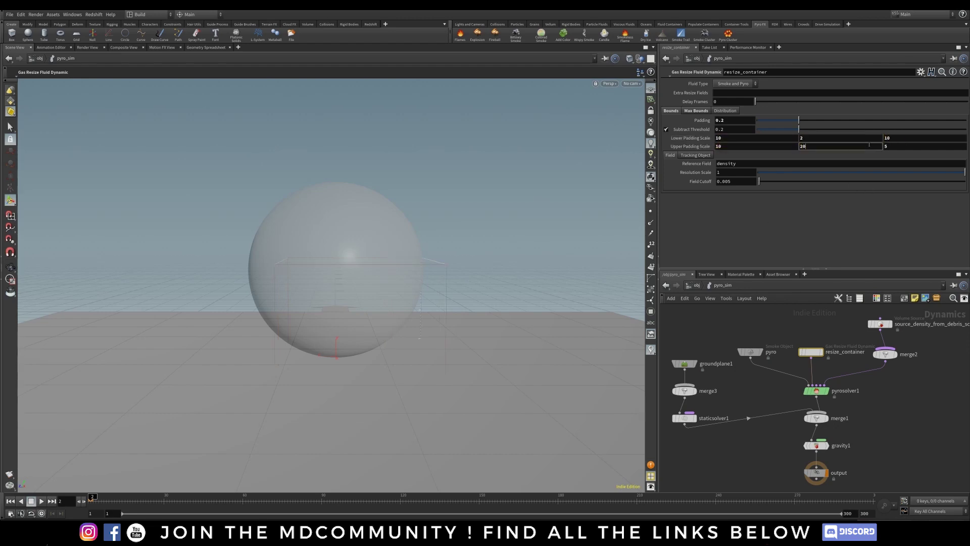
{"action": "key", "text": "Tab"}
{"action": "type", "text": "10"}
{"action": "key", "text": "Return"}
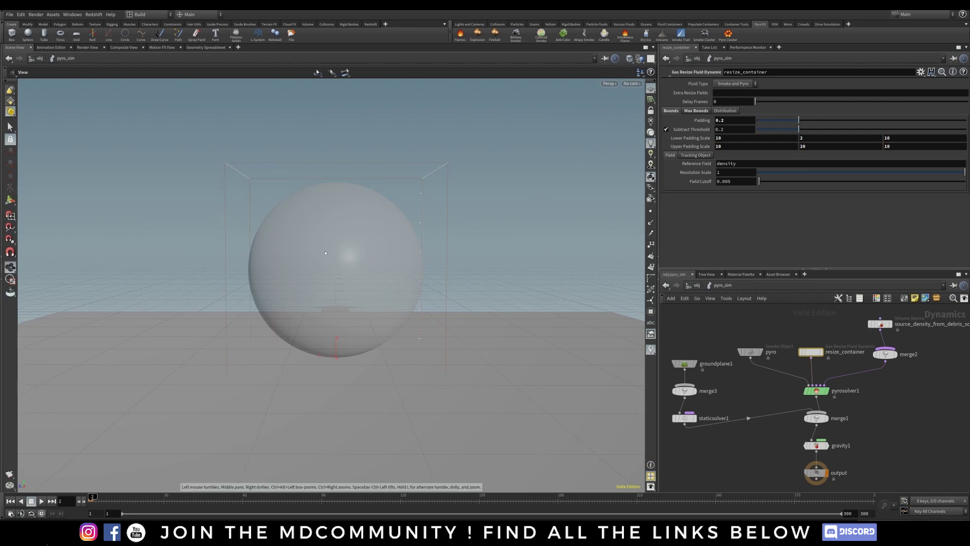
{"action": "left_click_drag", "start_coordinate": [326, 262], "coordinate": [351, 293], "text": "alt"}
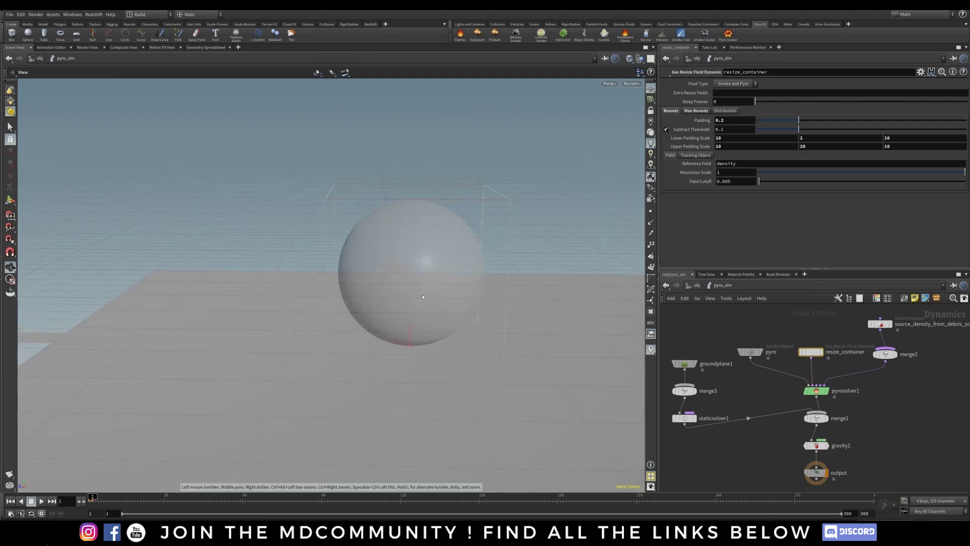
{"action": "left_click_drag", "start_coordinate": [402, 312], "coordinate": [444, 280], "text": "alt"}
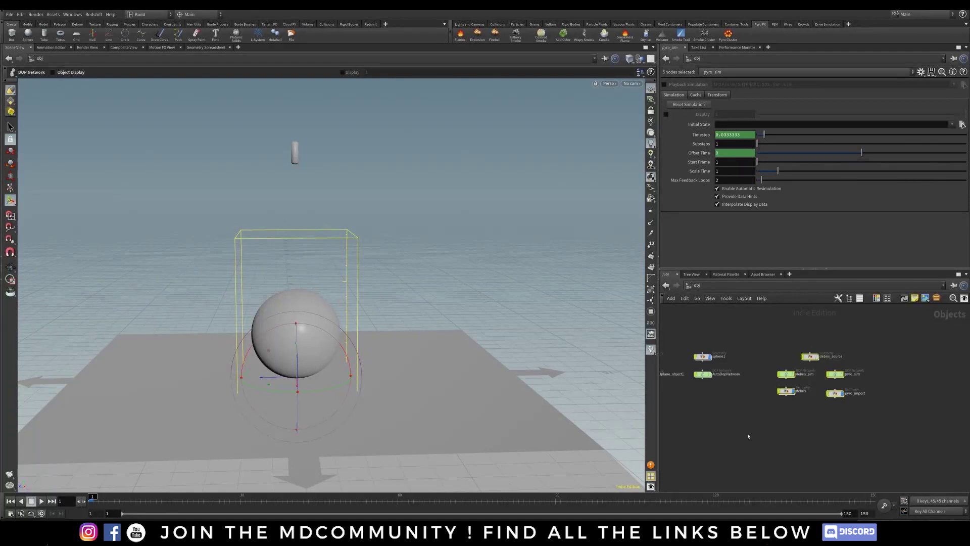
Open the pyro_sim network and change the Dissipation in the Shape settings of pyrosolver1.
{"action": "left_click", "coordinate": [732, 441]}
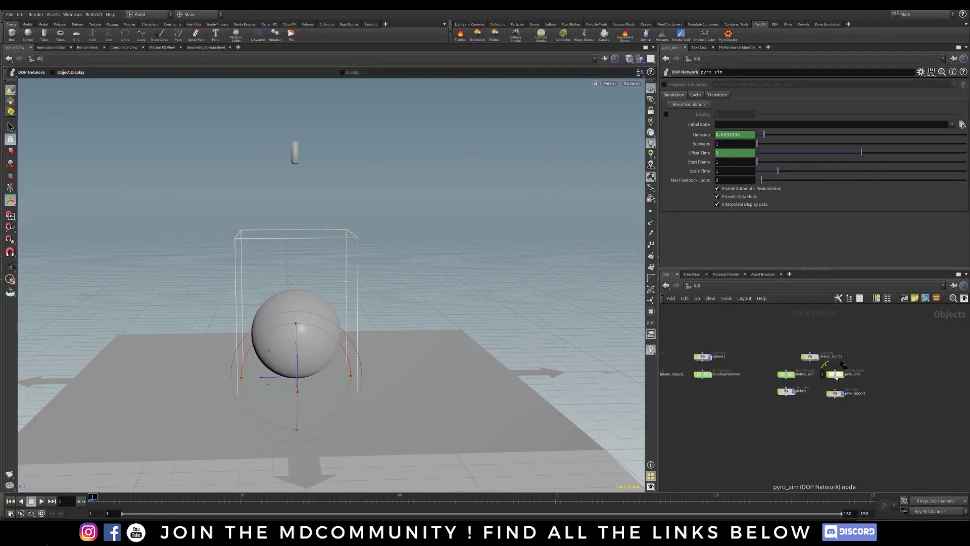
{"action": "double_click", "coordinate": [836, 375]}
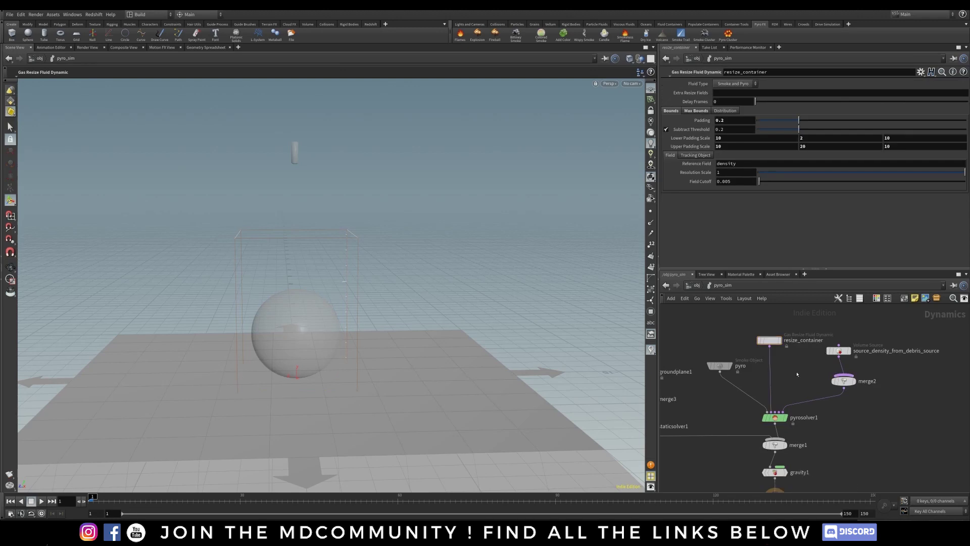
{"action": "left_click", "coordinate": [775, 417]}
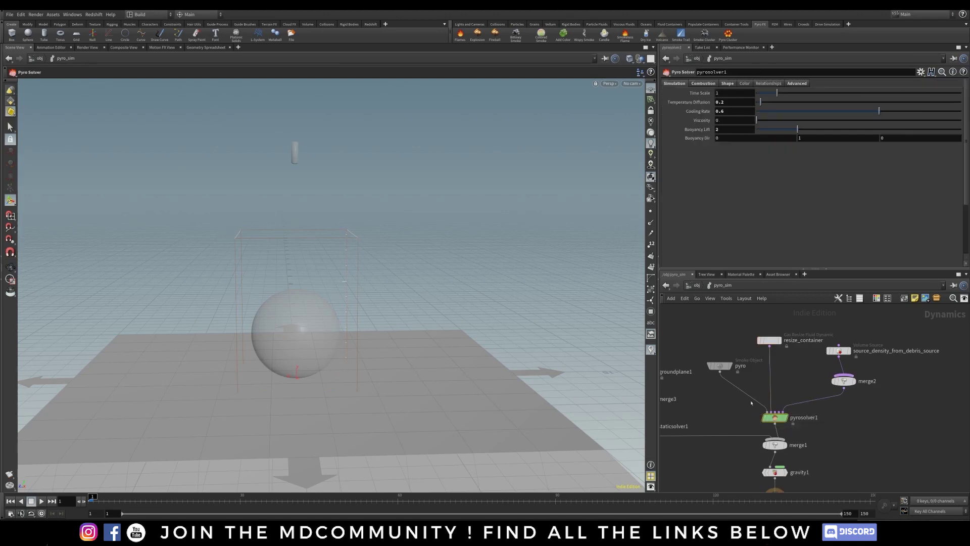
{"action": "left_click", "coordinate": [727, 84]}
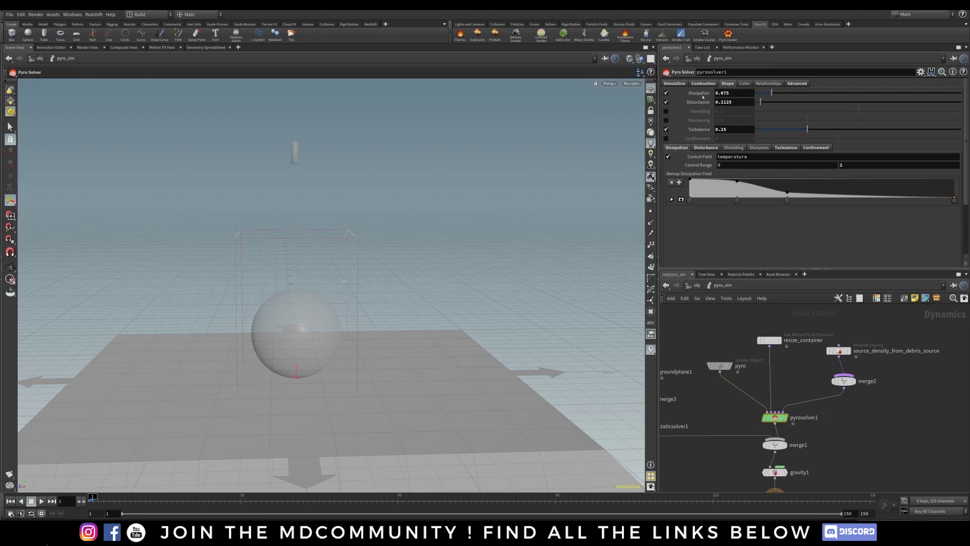
{"action": "left_click_drag", "start_coordinate": [719, 94], "coordinate": [720, 93]}
{"action": "type", "text": "25"}
{"action": "key", "text": "Return"}
Raise the Disturbance and Turbulence of pyrosolver1 and return to the object level.
{"action": "left_click_drag", "start_coordinate": [732, 102], "coordinate": [722, 129]}
{"action": "type", "text": "4"}
{"action": "key", "text": "Return"}
{"action": "type", "text": "4"}
{"action": "key", "text": "Return"}
{"action": "key", "text": "u"}
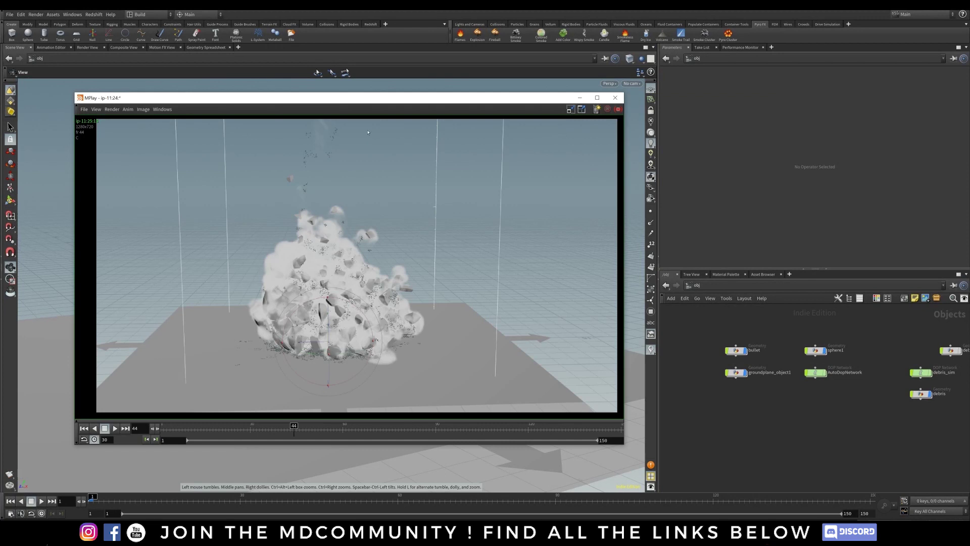
Review the smoke and debris flipbook from frame 1 in MPlay and close it.
{"action": "left_click_drag", "start_coordinate": [385, 100], "coordinate": [413, 108]}
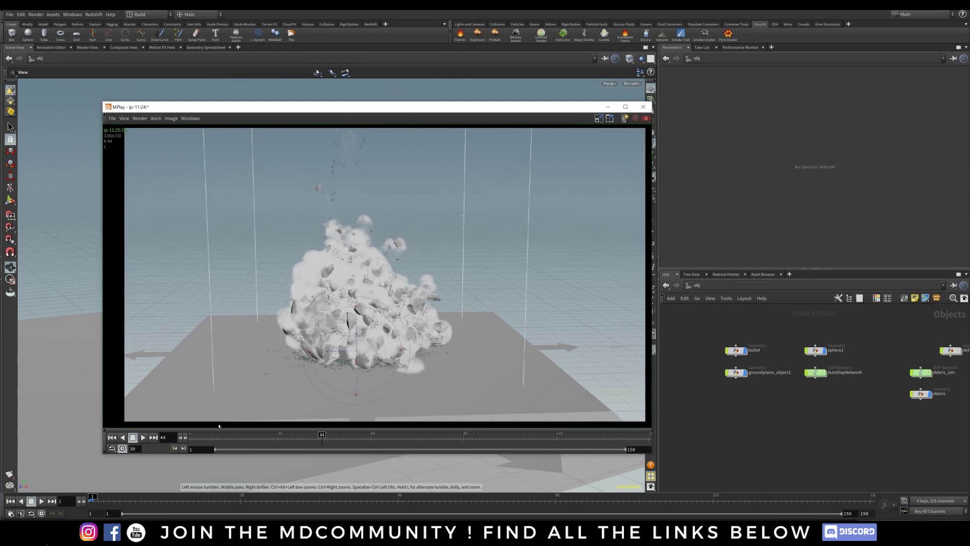
{"action": "left_click_drag", "start_coordinate": [211, 437], "coordinate": [145, 449]}
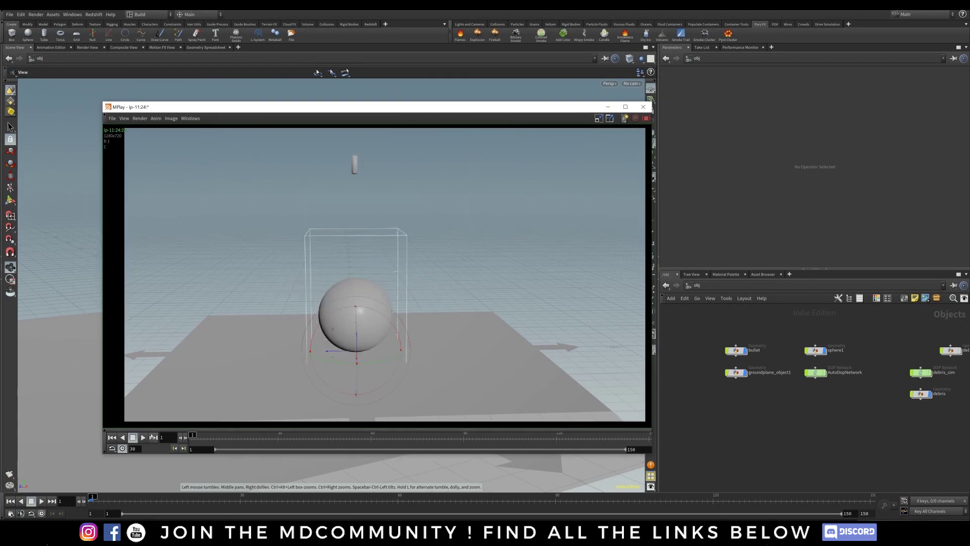
{"action": "left_click", "coordinate": [143, 437]}
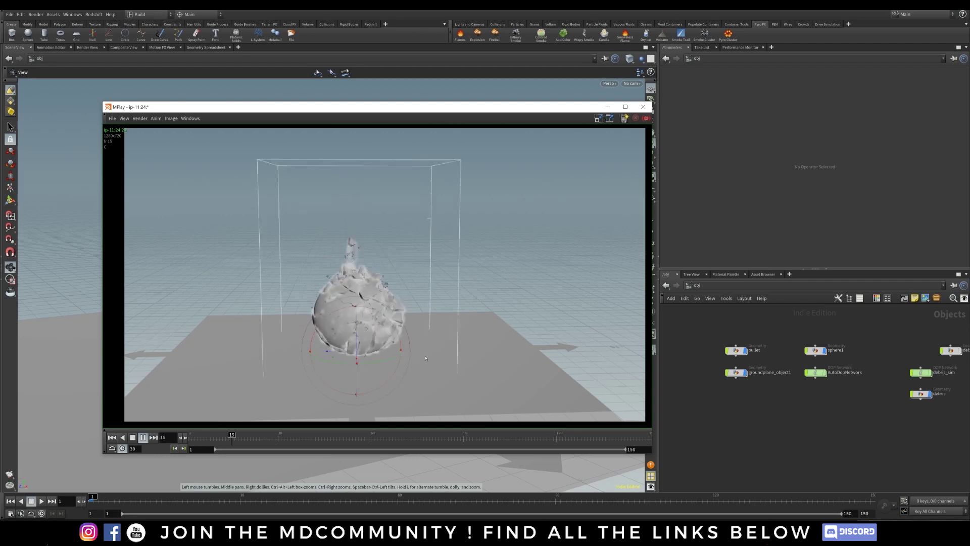
{"action": "left_click", "coordinate": [143, 437]}
{"action": "left_click", "coordinate": [643, 107]}
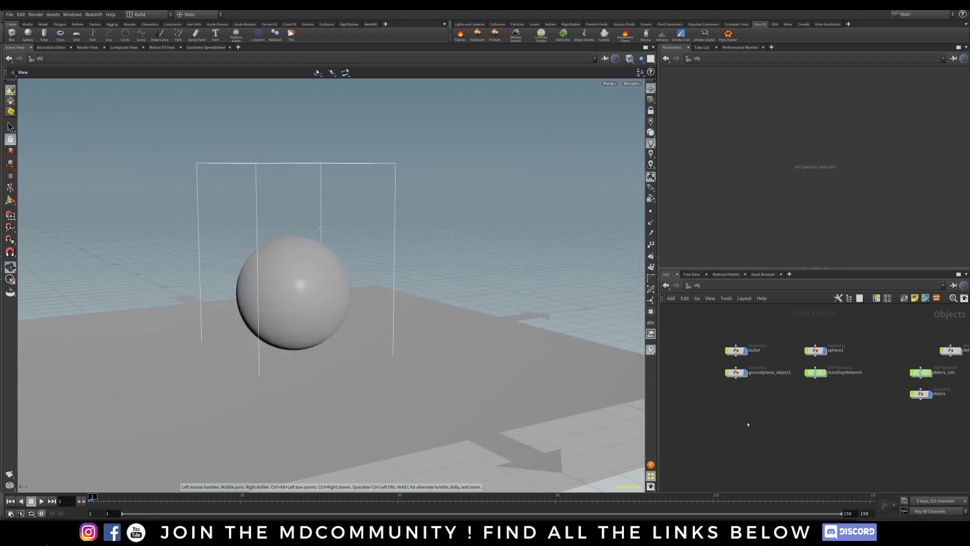
Open the sphere1 network and move the nodes below sphere_fracture down to make room for new ones.
{"action": "double_click", "coordinate": [817, 347]}
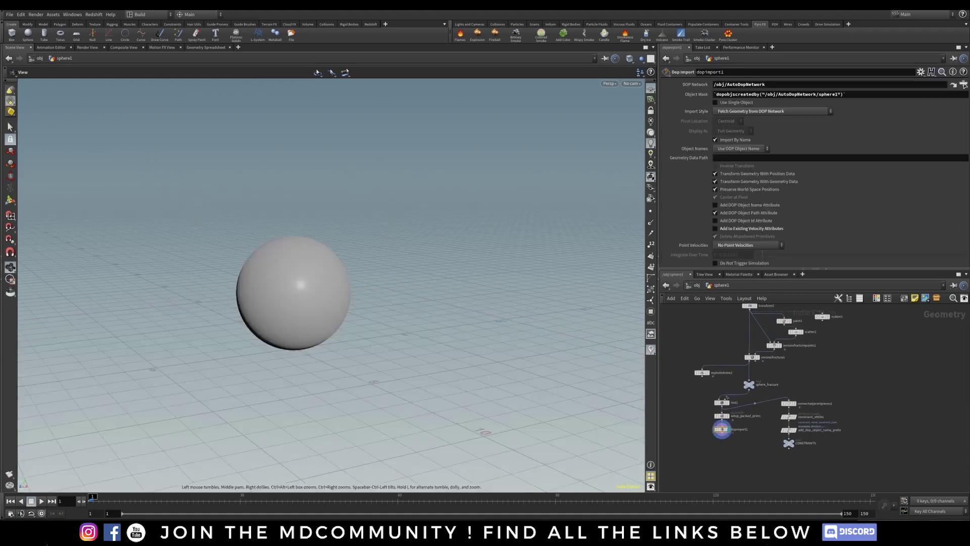
{"action": "left_click", "coordinate": [958, 413]}
{"action": "scroll", "coordinate": [828, 383], "scroll_direction": "up", "scroll_amount": 3}
{"action": "middle_click_drag", "start_coordinate": [827, 383], "coordinate": [932, 366]}
{"action": "left_click_drag", "start_coordinate": [709, 397], "coordinate": [958, 484]}
{"action": "left_click_drag", "start_coordinate": [751, 404], "coordinate": [765, 444]}
{"action": "left_click", "coordinate": [731, 395]}
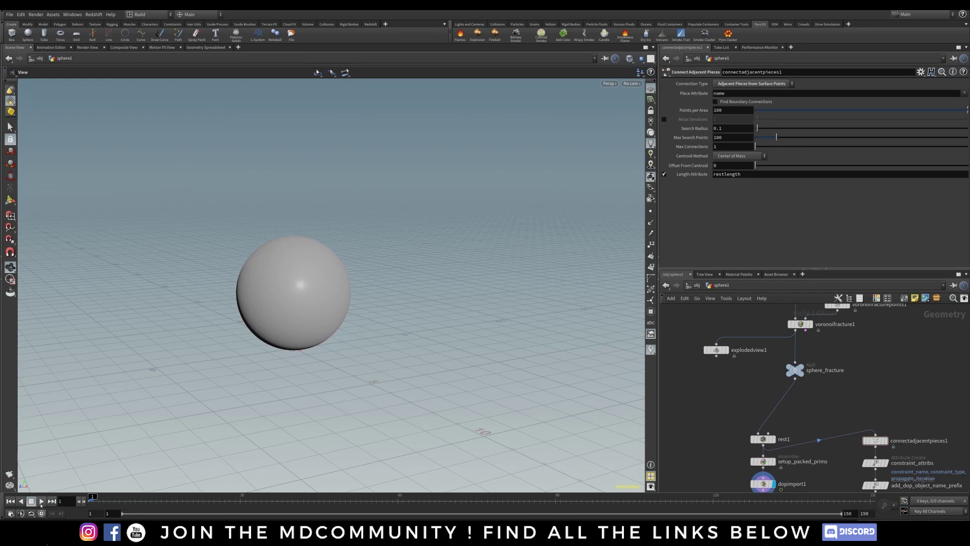
Play the fracture simulation to frame 36 and insert a Material node between sphere_fracture and rest1.
{"action": "left_click", "coordinate": [41, 502]}
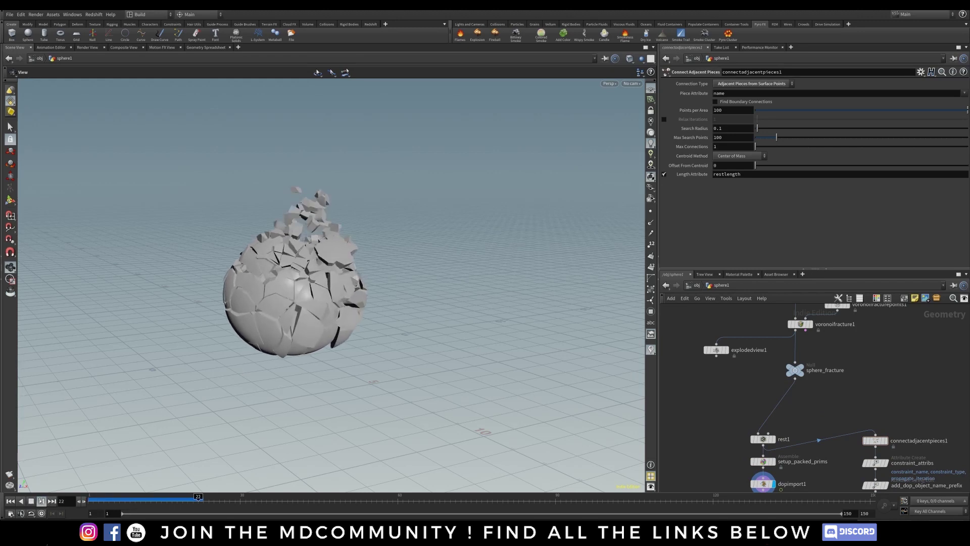
{"action": "left_click", "coordinate": [41, 502]}
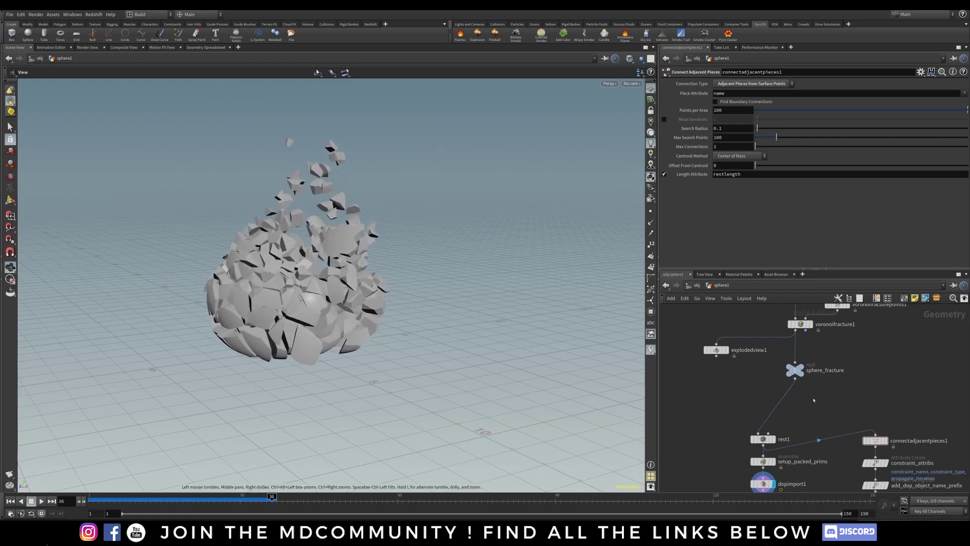
{"action": "middle_click_drag", "start_coordinate": [834, 410], "coordinate": [813, 390]}
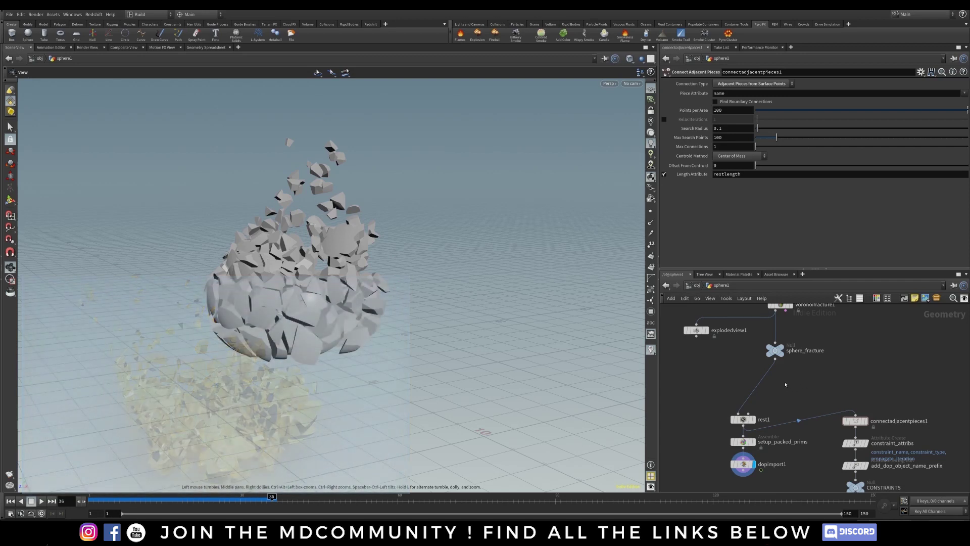
{"action": "key", "text": "Tab"}
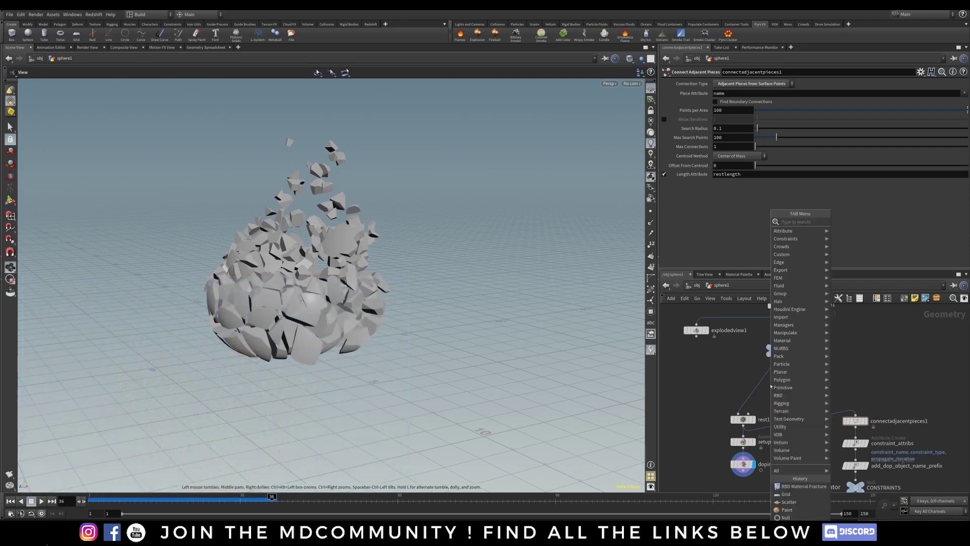
{"action": "type", "text": "mate"}
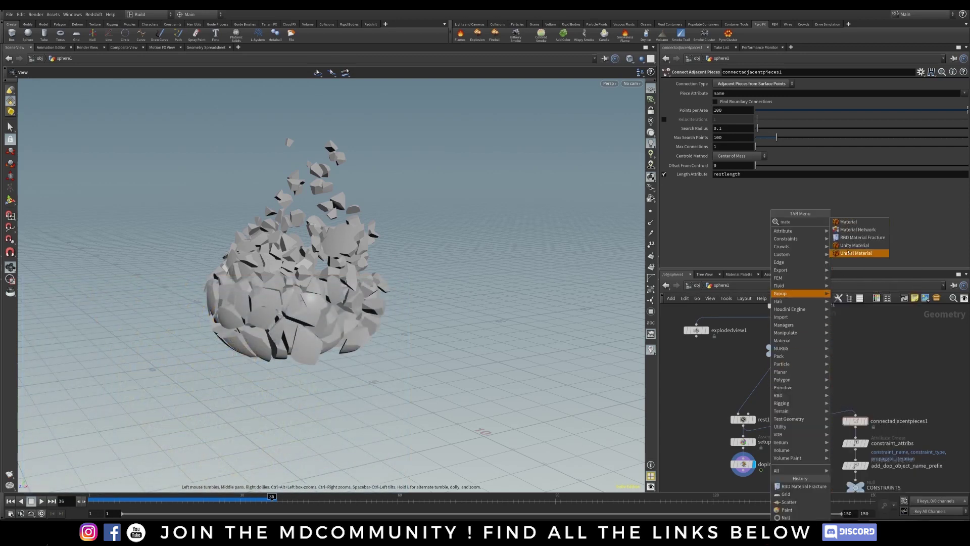
{"action": "left_click", "coordinate": [849, 222]}
{"action": "left_click", "coordinate": [764, 378]}
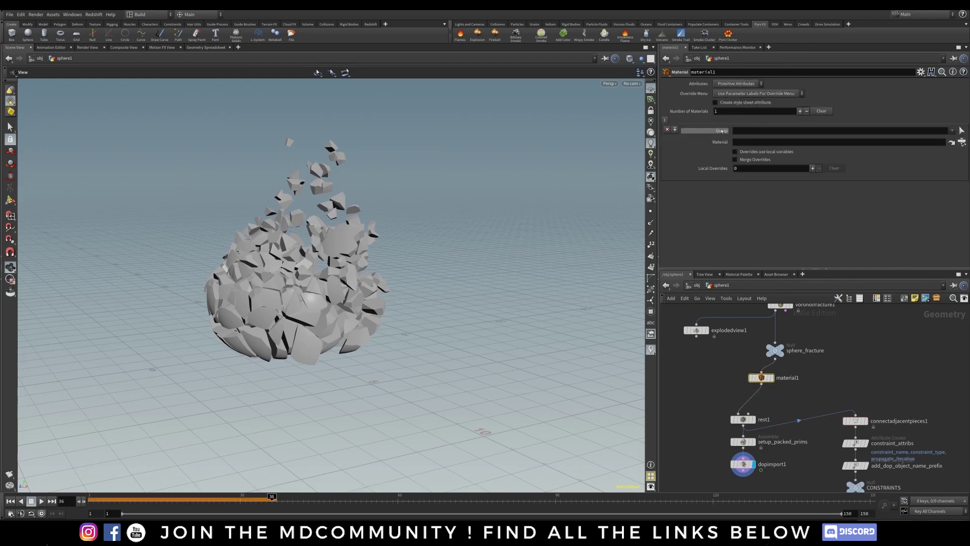
Restrict the new Material node to the inside group and browse the operators available for its material, leaving it unassigned.
{"action": "left_click", "coordinate": [951, 130]}
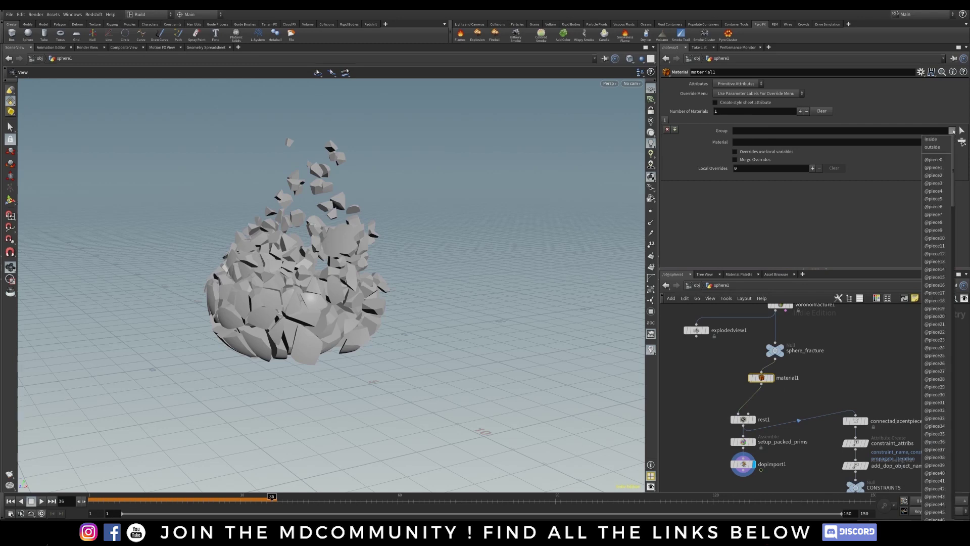
{"action": "left_click", "coordinate": [933, 140]}
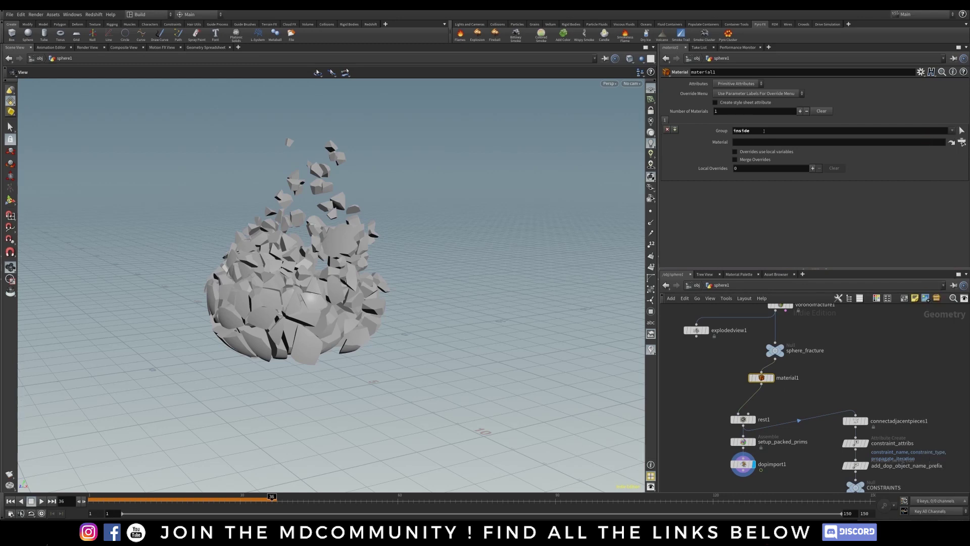
{"action": "left_click", "coordinate": [777, 142]}
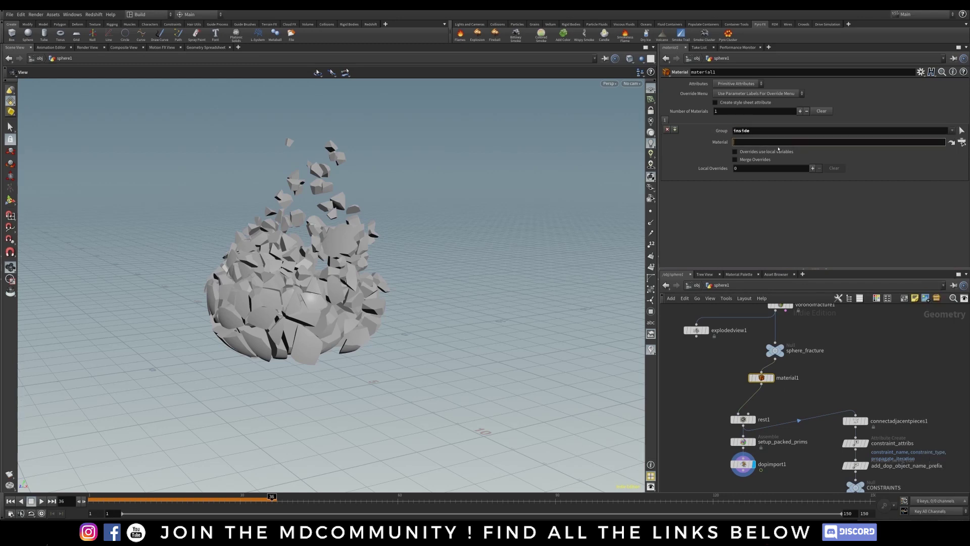
{"action": "left_click", "coordinate": [961, 142]}
{"action": "left_click", "coordinate": [889, 143]}
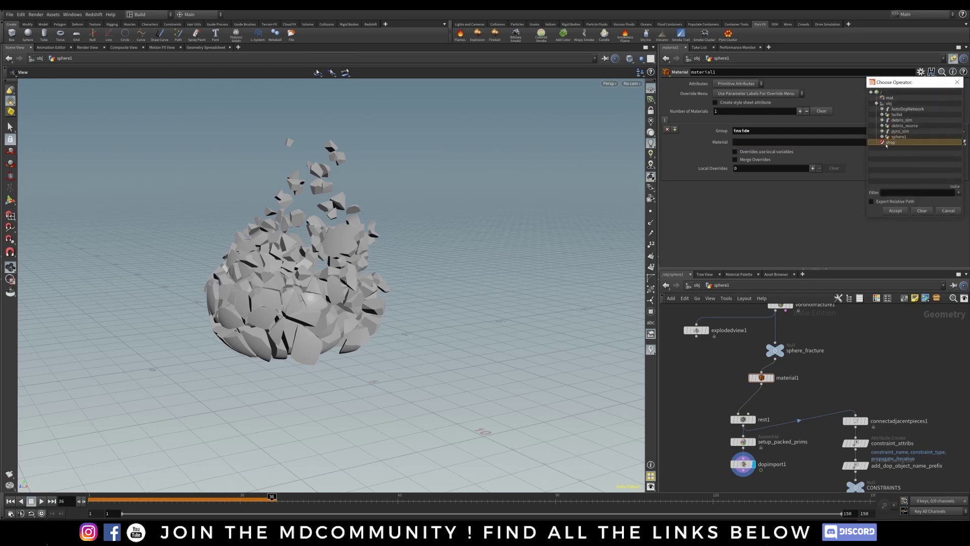
{"action": "left_click", "coordinate": [956, 82]}
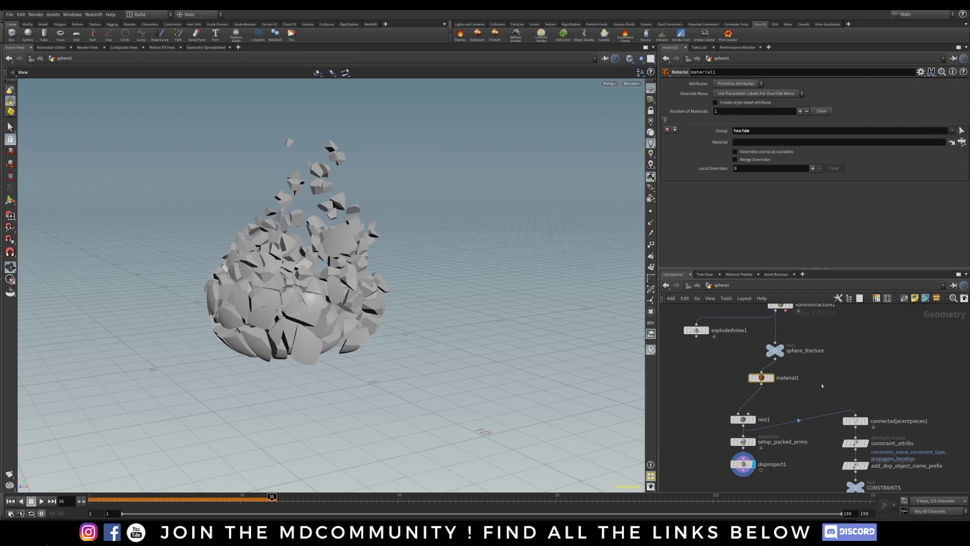
Rename the Material node below sphere_fracture as inside.
{"action": "double_click", "coordinate": [787, 377]}
{"action": "left_click_drag", "start_coordinate": [780, 375], "coordinate": [734, 372]}
{"action": "type", "text": "inside"}
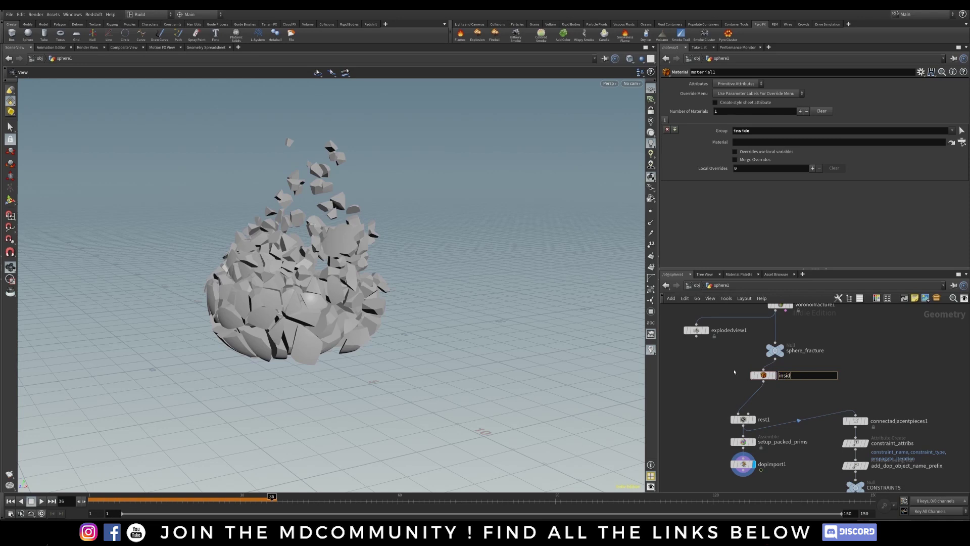
{"action": "key", "text": "Return"}
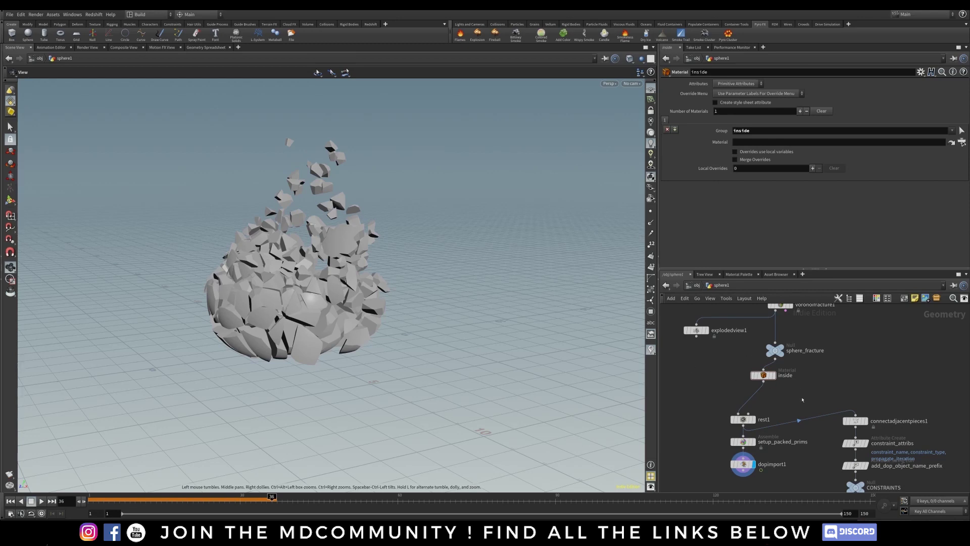
Add a second Material node between the inside node and rest1.
{"action": "key", "text": "Tab"}
{"action": "type", "text": "mate"}
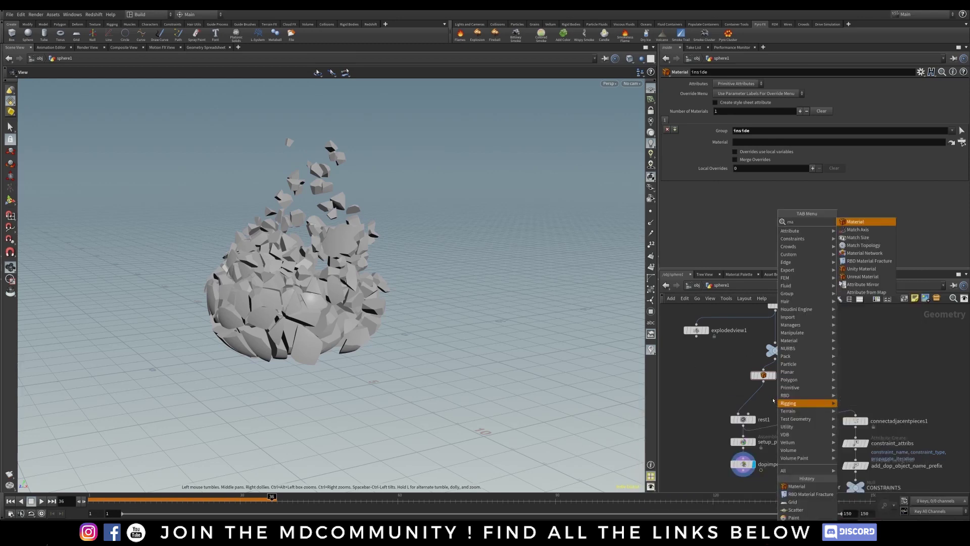
{"action": "left_click", "coordinate": [855, 221]}
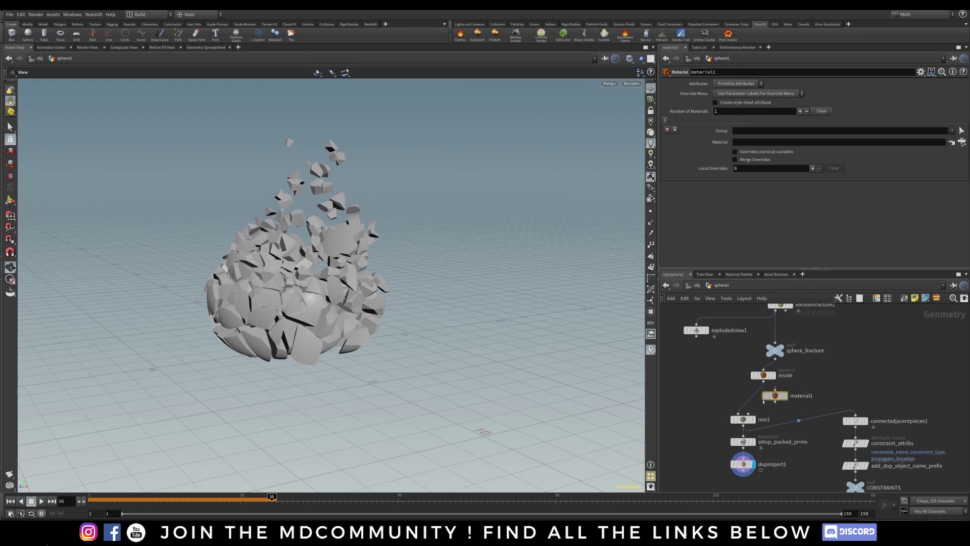
{"action": "left_click", "coordinate": [751, 405]}
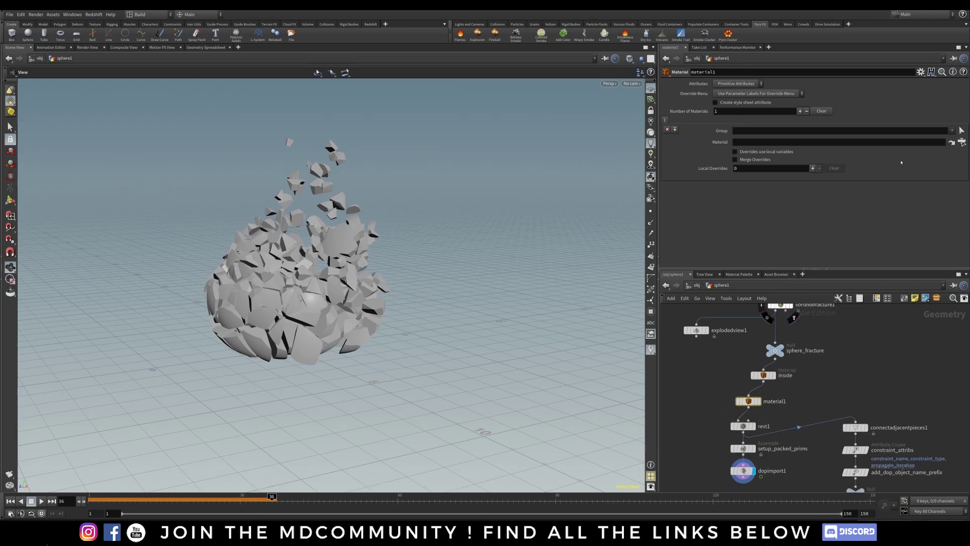
Set the Group of the second Material node to outside.
{"action": "left_click", "coordinate": [952, 130]}
{"action": "left_click", "coordinate": [938, 145]}
{"action": "left_click", "coordinate": [766, 142]}
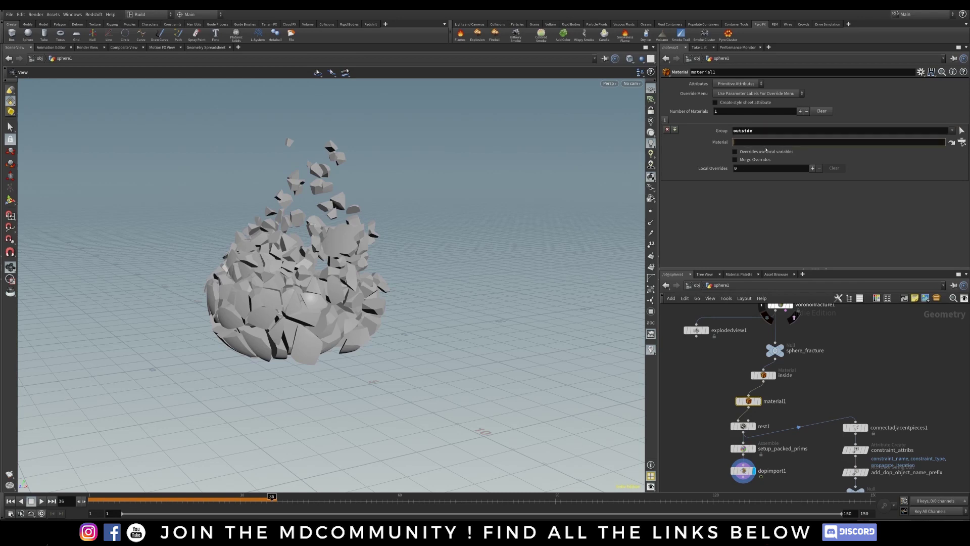
Align the second Material node beneath the inside node and rename it outside.
{"action": "left_click_drag", "start_coordinate": [751, 401], "coordinate": [765, 402]}
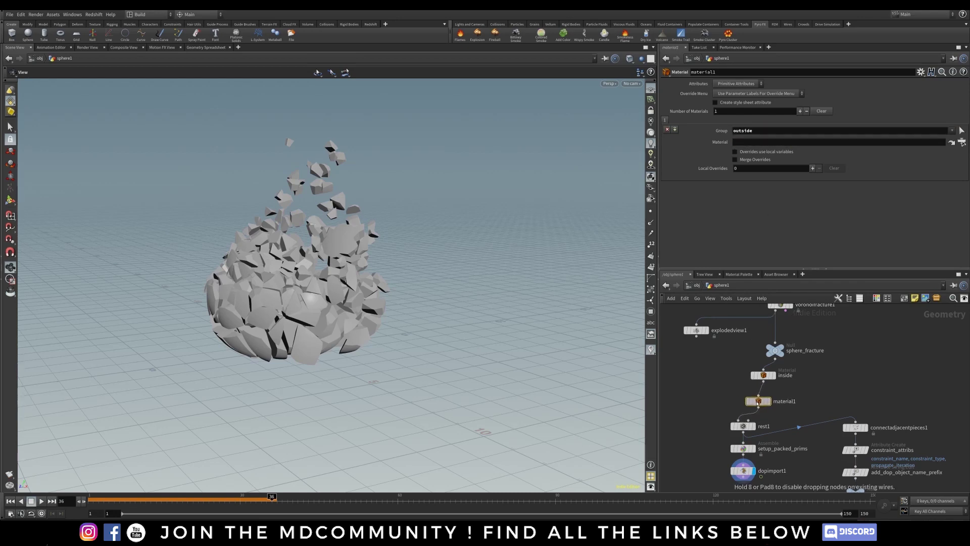
{"action": "left_click", "coordinate": [707, 401]}
{"action": "middle_click_drag", "start_coordinate": [731, 394], "coordinate": [717, 398]}
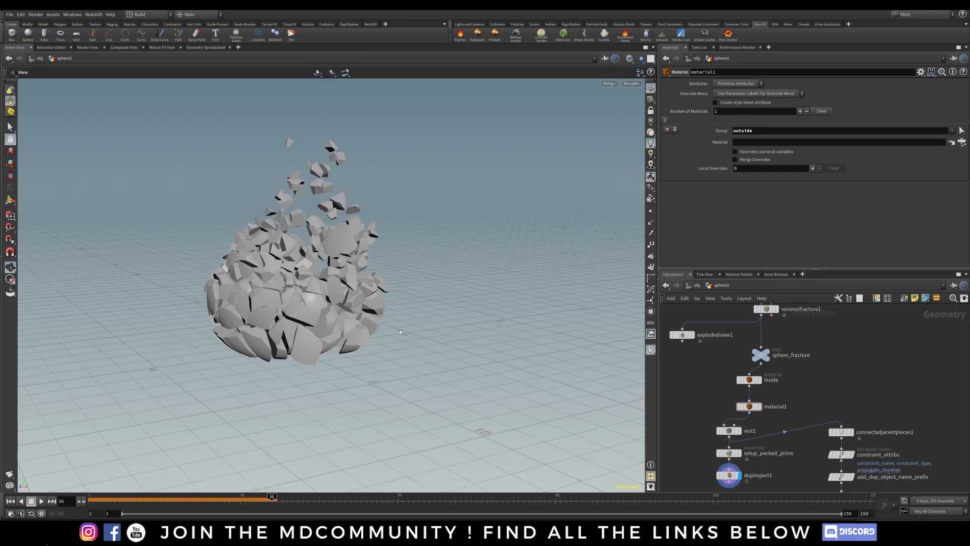
{"action": "double_click", "coordinate": [775, 406]}
{"action": "type", "text": "outside"}
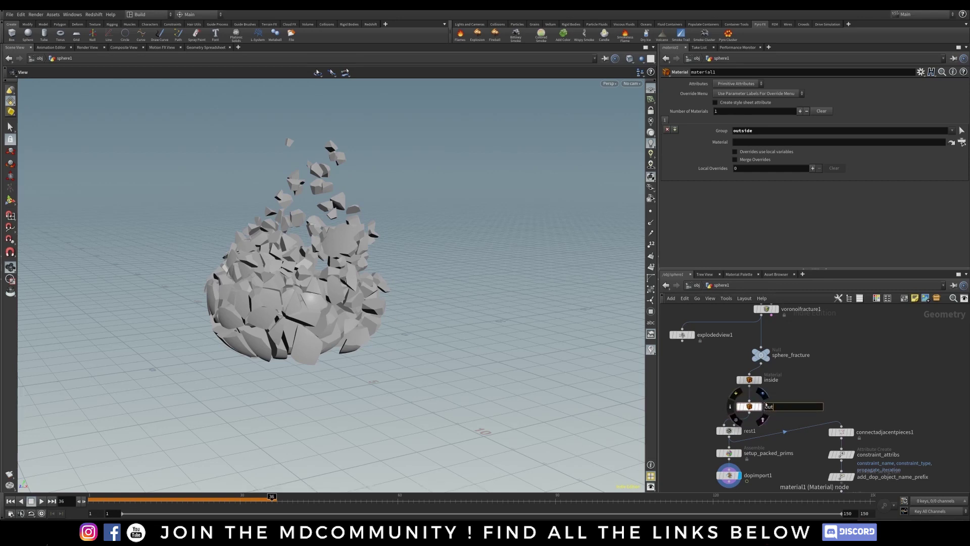
{"action": "key", "text": "Return"}
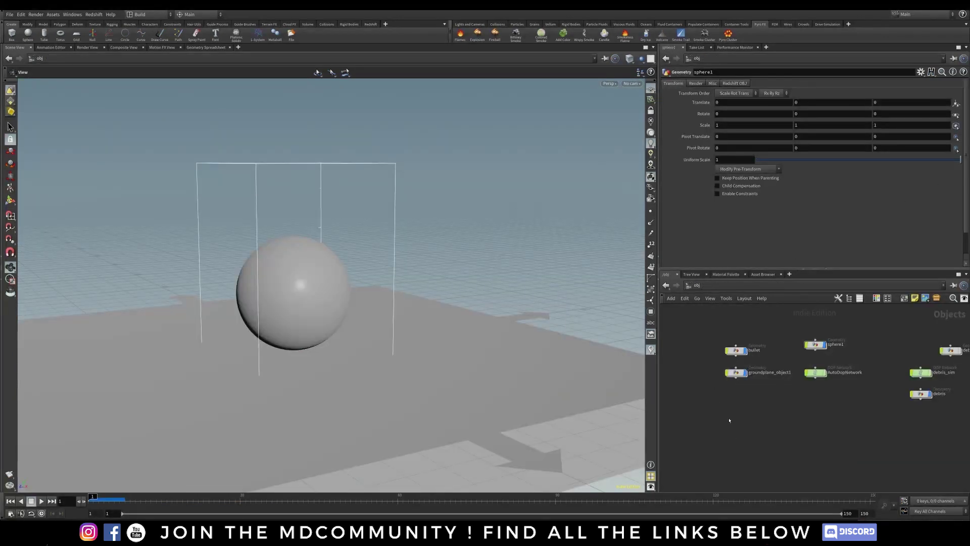
Add a box geometry object at the object level and enter its network.
{"action": "middle_click_drag", "start_coordinate": [760, 435], "coordinate": [744, 422]}
{"action": "key", "text": "Tab"}
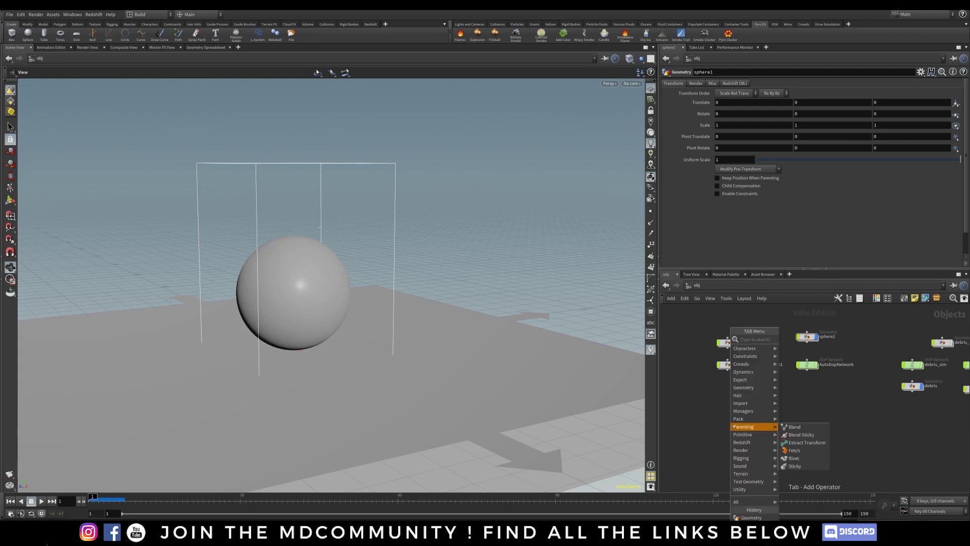
{"action": "type", "text": "box"}
{"action": "key", "text": "Return"}
{"action": "left_click", "coordinate": [733, 424]}
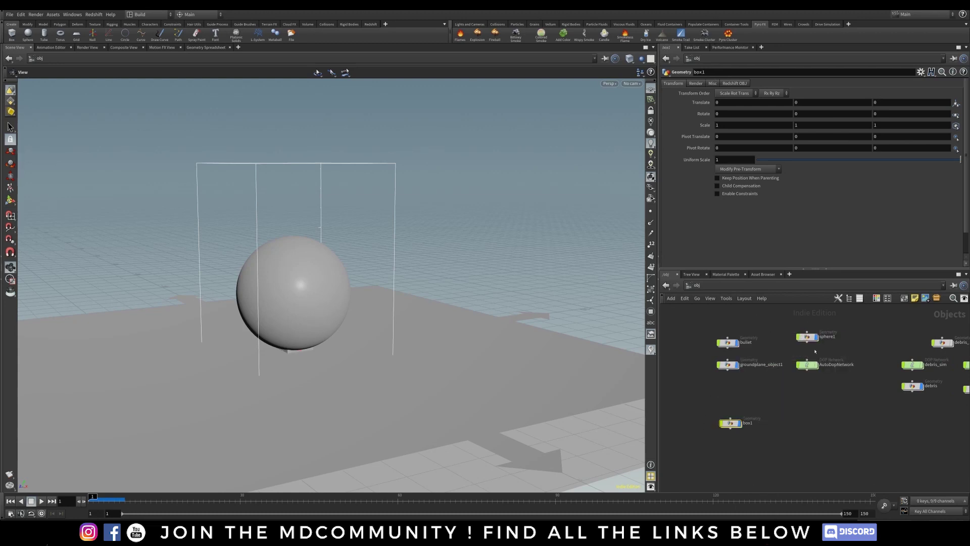
{"action": "double_click", "coordinate": [728, 423]}
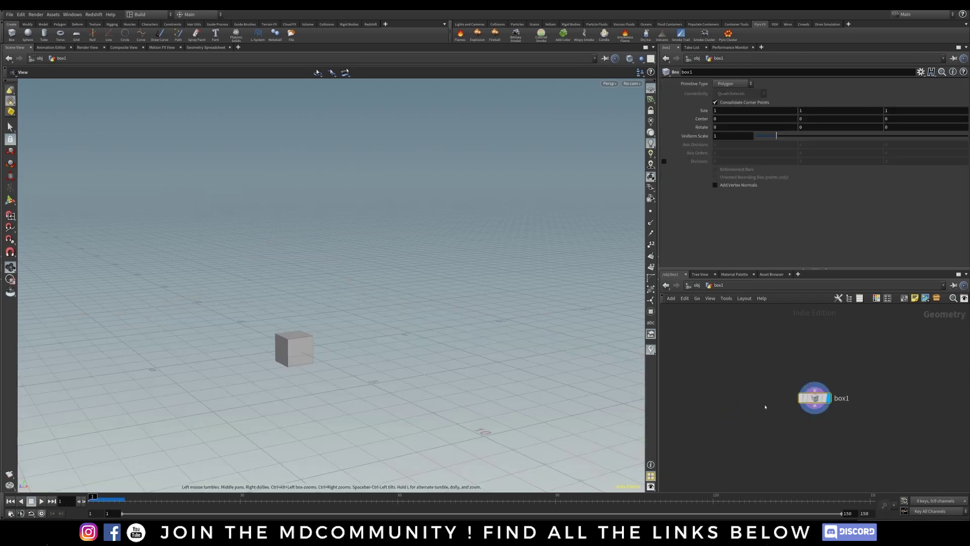
{"action": "left_click_drag", "start_coordinate": [813, 397], "coordinate": [730, 342]}
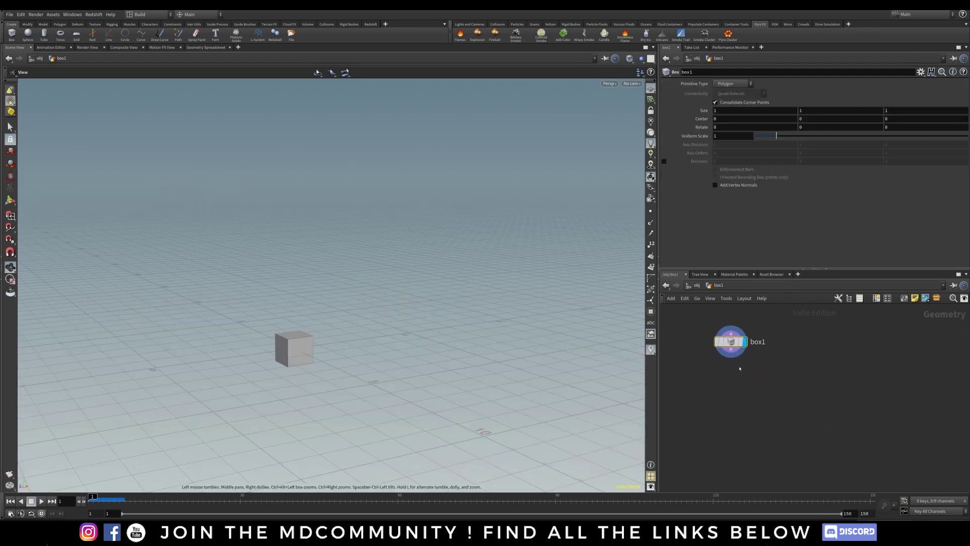
{"action": "left_click_drag", "start_coordinate": [723, 354], "coordinate": [716, 347]}
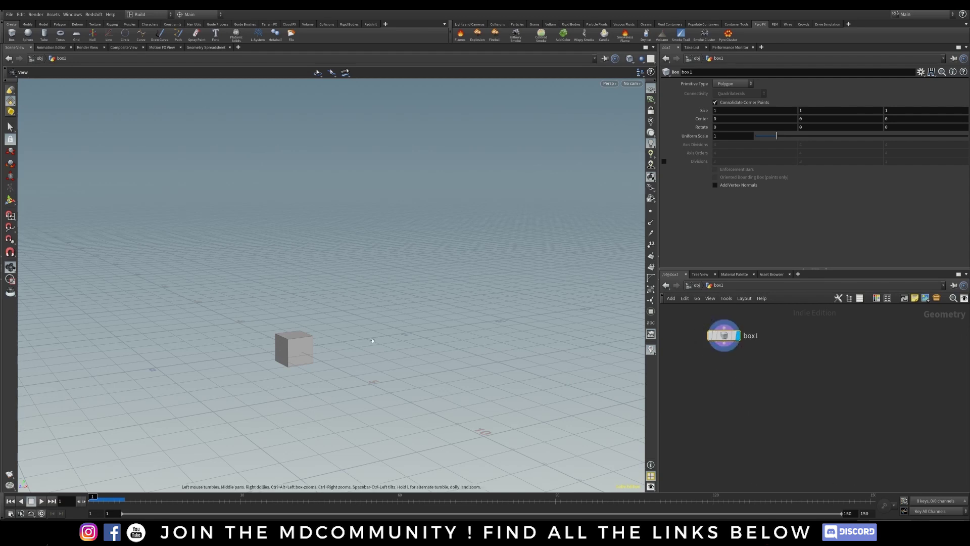
Set the box's size to 10 × 10 × 0.1 to make a thin upright panel.
{"action": "key", "text": "Return"}
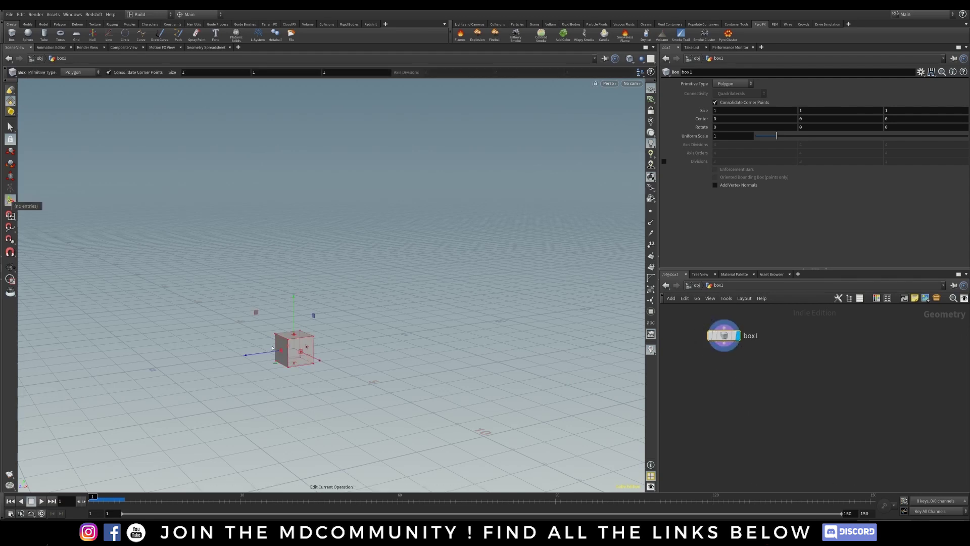
{"action": "left_click_drag", "start_coordinate": [333, 363], "coordinate": [364, 375], "text": "alt"}
{"action": "right_click_drag", "start_coordinate": [365, 375], "coordinate": [389, 373], "text": "alt"}
{"action": "middle_click_drag", "start_coordinate": [389, 373], "coordinate": [408, 355], "text": "alt"}
{"action": "key", "text": "Return"}
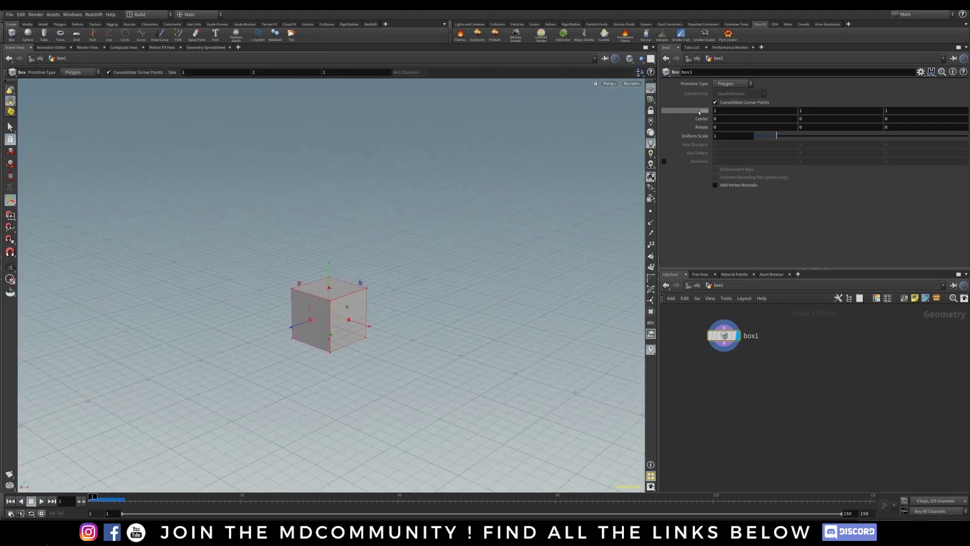
{"action": "type", "text": "10"}
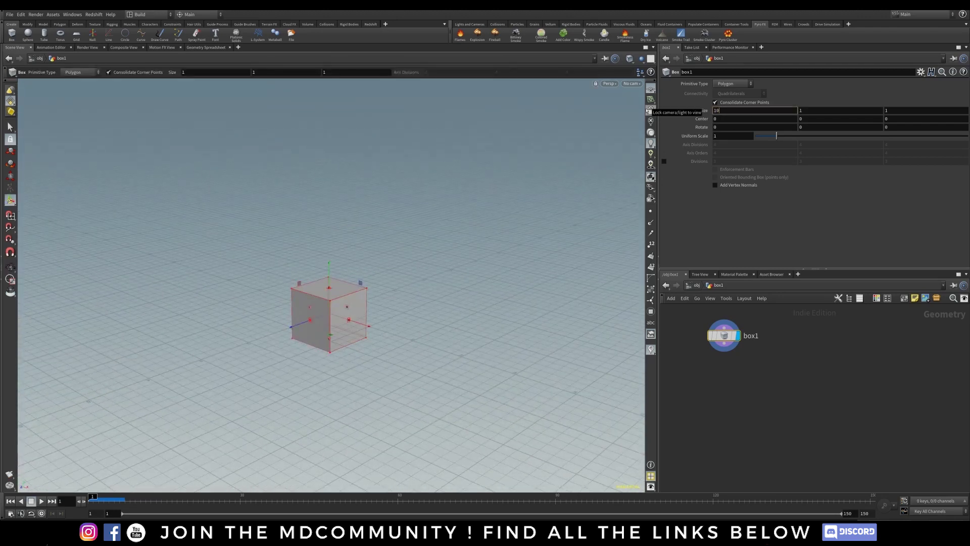
{"action": "key", "text": "Tab"}
{"action": "type", "text": "10"}
{"action": "key", "text": "Tab"}
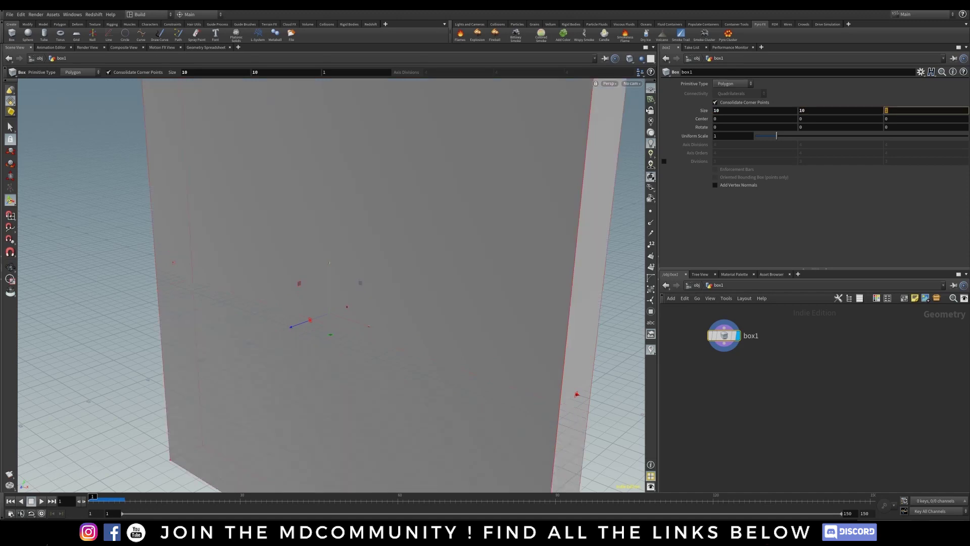
{"action": "type", "text": "0.1"}
{"action": "key", "text": "Return"}
{"action": "left_click_drag", "start_coordinate": [404, 253], "coordinate": [337, 280]}
{"action": "key", "text": "ctrl+z"}
{"action": "key", "text": "Escape"}
{"action": "left_click_drag", "start_coordinate": [596, 273], "coordinate": [765, 298]}
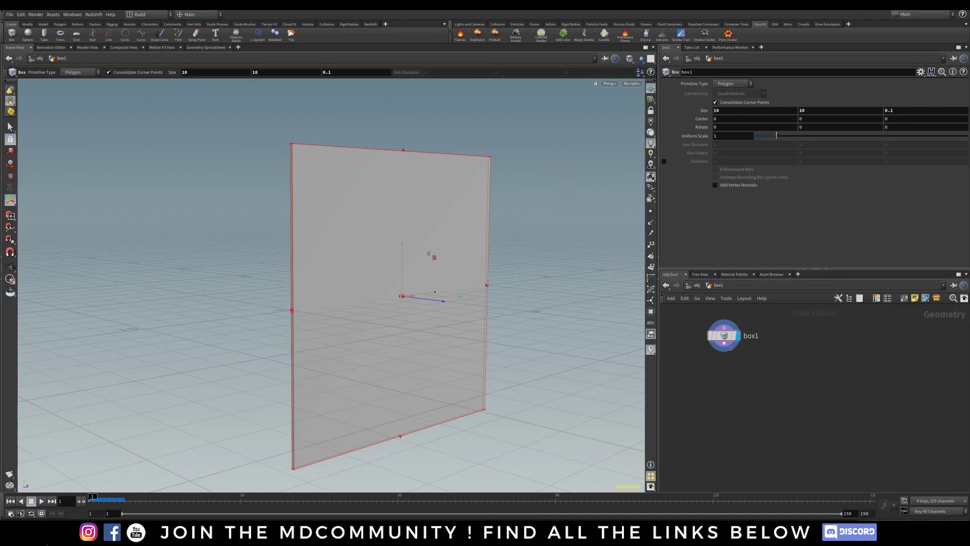
Add an RBD Material Fracture node fed by box1 and place it below the box node.
{"action": "key", "text": "Tab"}
{"action": "type", "text": "v"}
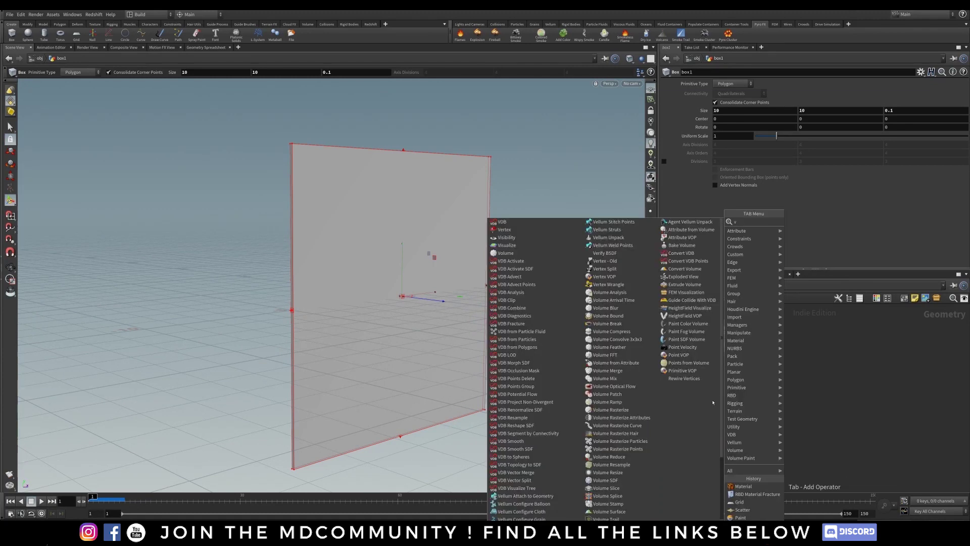
{"action": "key", "text": "BackSpace"}
{"action": "type", "text": "rbd"}
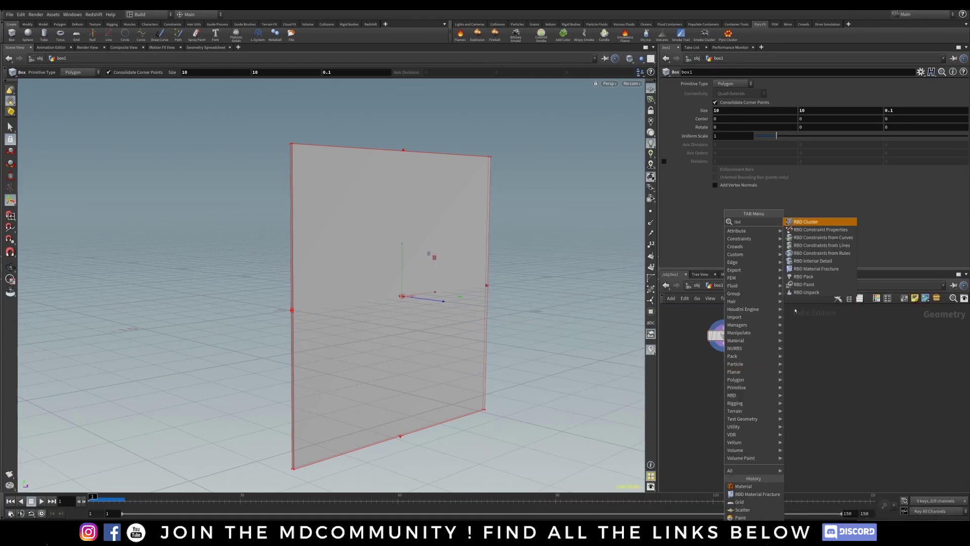
{"action": "left_click", "coordinate": [817, 271]}
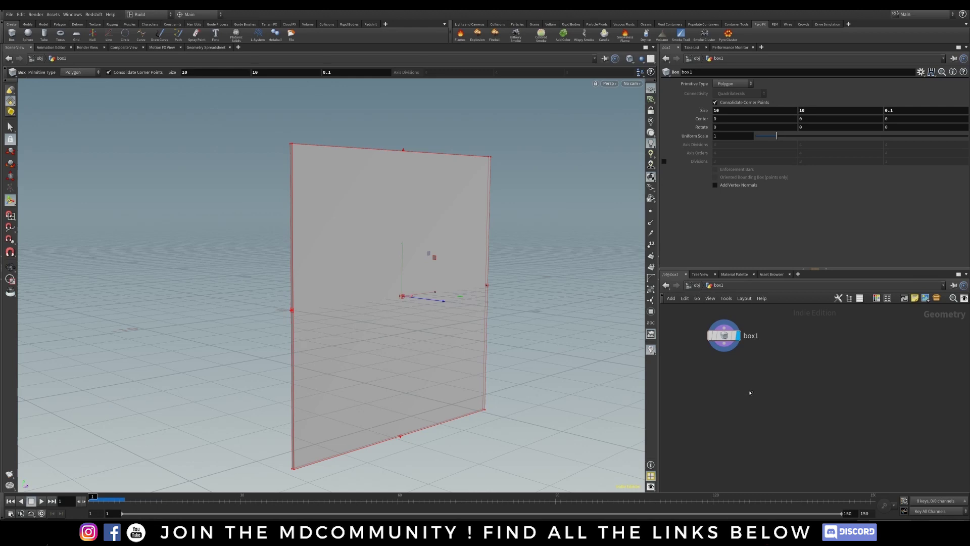
{"action": "left_click_drag", "start_coordinate": [726, 403], "coordinate": [763, 403]}
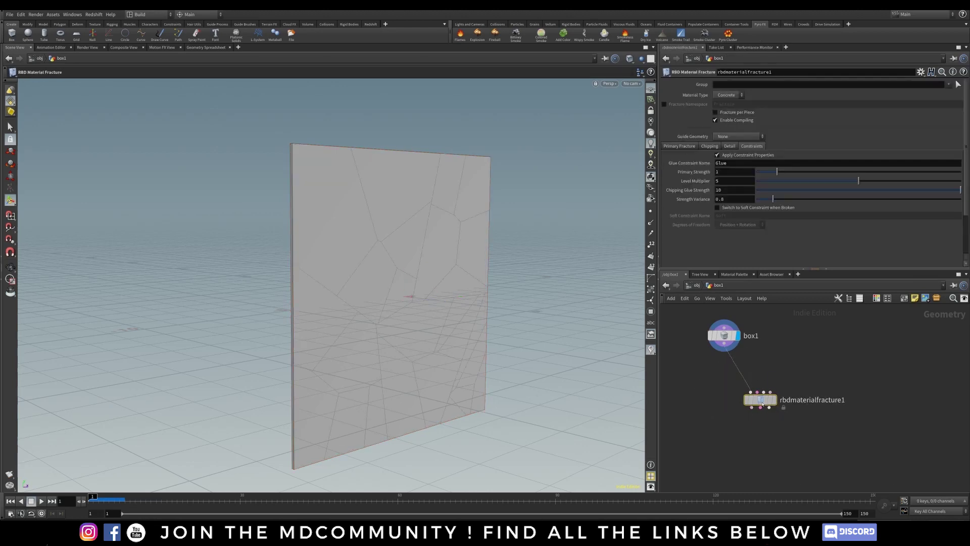
{"action": "left_click_drag", "start_coordinate": [436, 286], "coordinate": [388, 321], "text": "alt"}
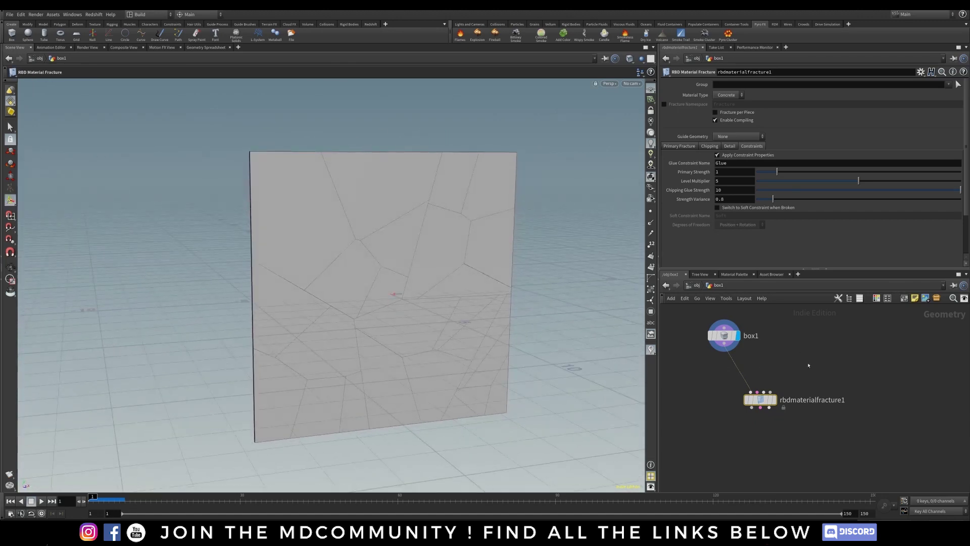
{"action": "left_click_drag", "start_coordinate": [766, 403], "coordinate": [730, 402]}
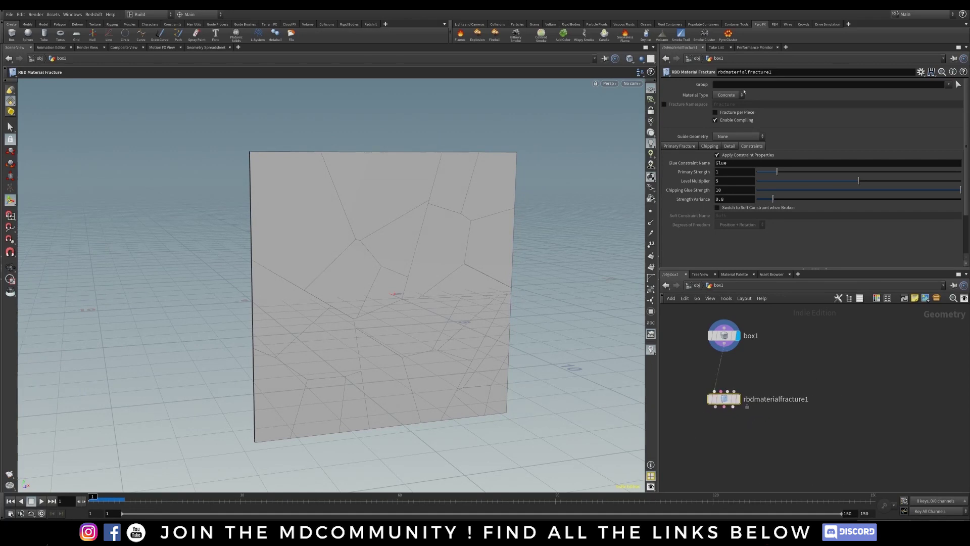
{"action": "left_click_drag", "start_coordinate": [326, 295], "coordinate": [435, 286]}
{"action": "key", "text": "Return"}
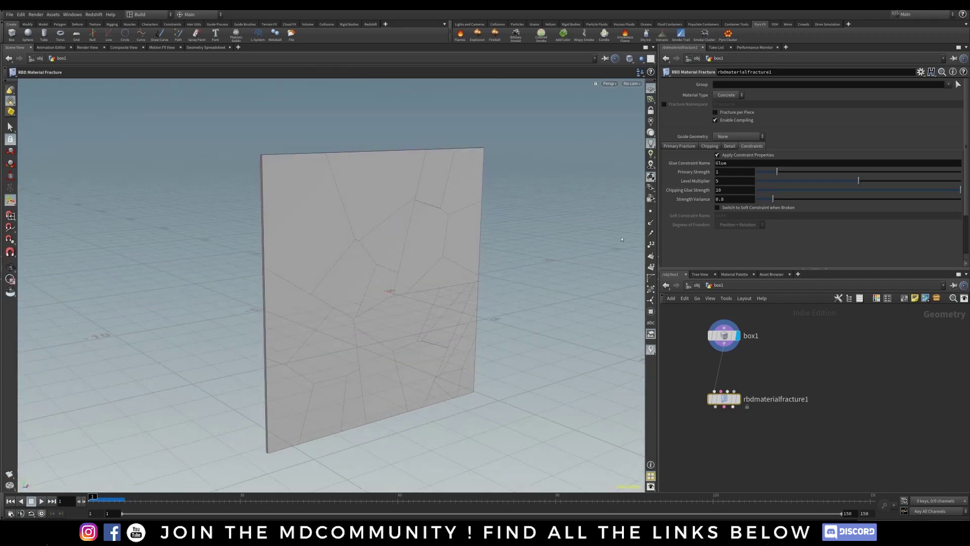
{"action": "left_click_drag", "start_coordinate": [724, 399], "coordinate": [736, 396]}
{"action": "left_click", "coordinate": [797, 365]}
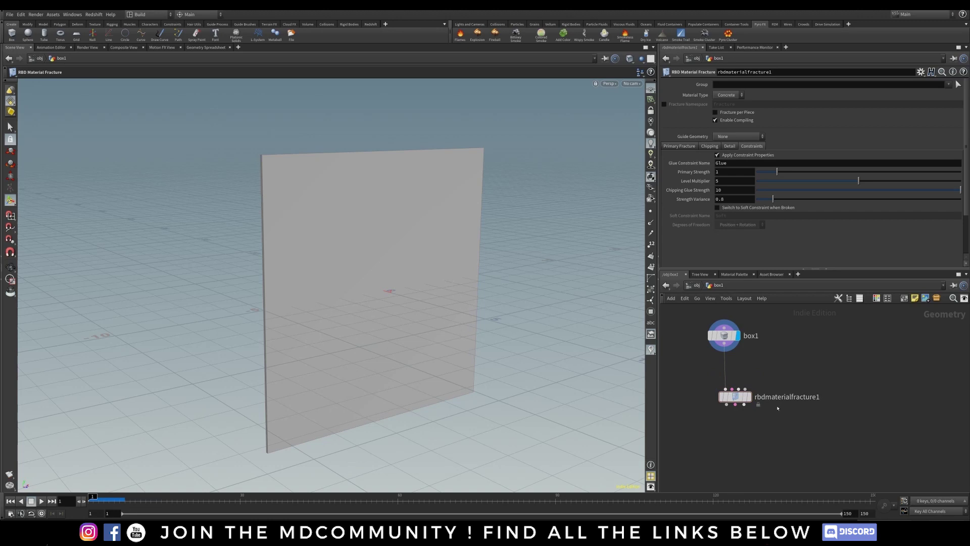
Add an Exploded View node after the RBD Material Fracture node and display it.
{"action": "left_click", "coordinate": [735, 396]}
{"action": "key", "text": "Tab"}
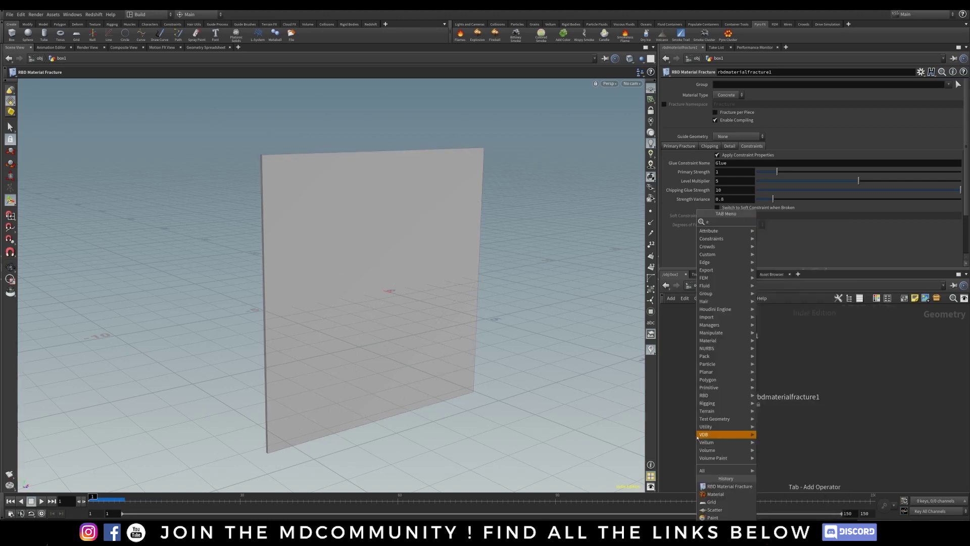
{"action": "type", "text": "explo"}
{"action": "left_click", "coordinate": [781, 222]}
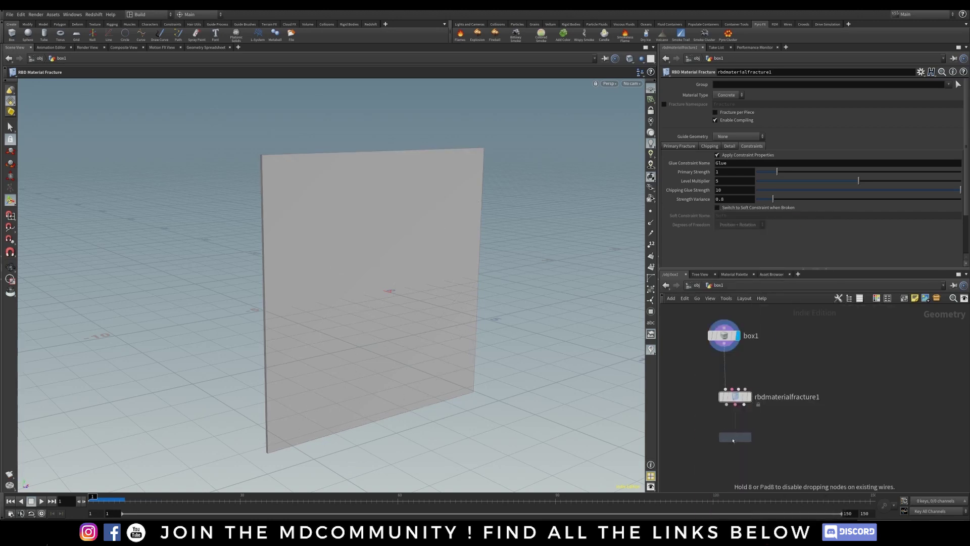
{"action": "left_click", "coordinate": [726, 444]}
{"action": "left_click", "coordinate": [725, 444]}
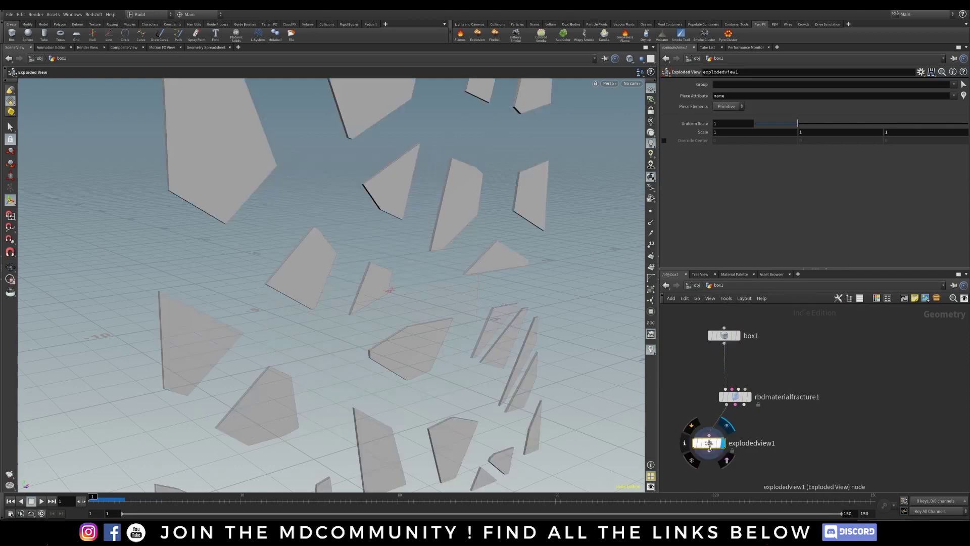
Set the Exploded View's uniform scale to 0.202 and move the node clear of the fracture node.
{"action": "left_click_drag", "start_coordinate": [768, 124], "coordinate": [764, 124]}
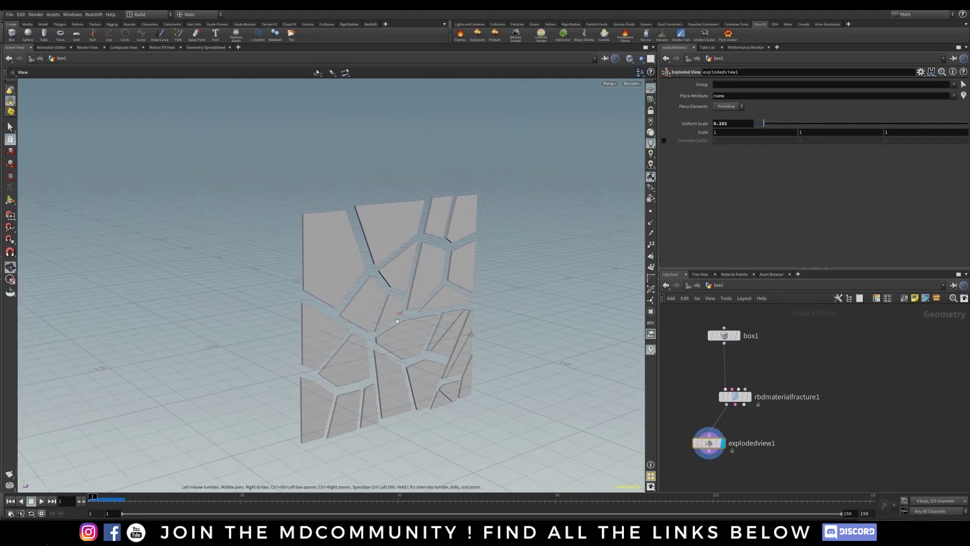
{"action": "left_click_drag", "start_coordinate": [396, 319], "coordinate": [395, 283], "text": "alt"}
{"action": "left_click_drag", "start_coordinate": [717, 446], "coordinate": [693, 445]}
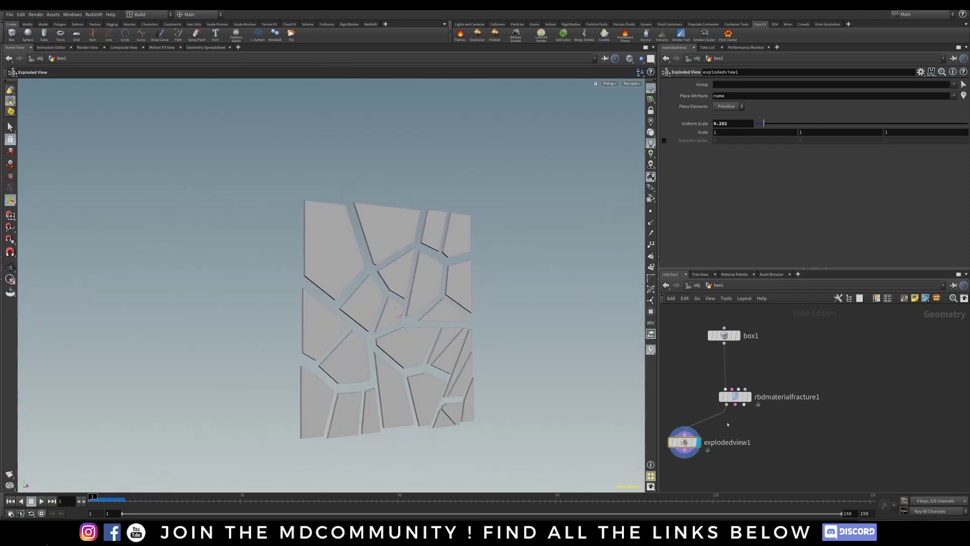
Display the RBD Material Fracture node and set its Material Type to Wood.
{"action": "left_click", "coordinate": [747, 397]}
{"action": "left_click", "coordinate": [735, 397]}
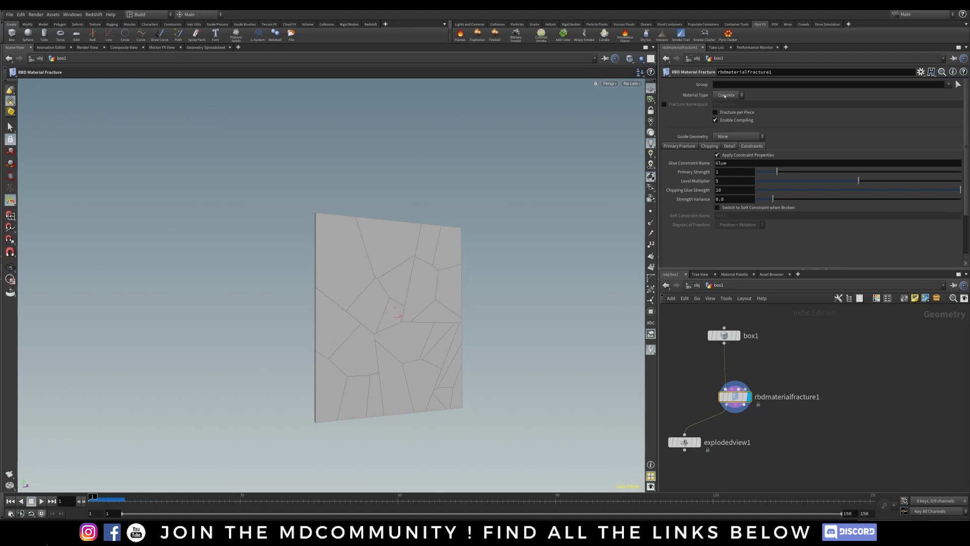
{"action": "left_click", "coordinate": [726, 95]}
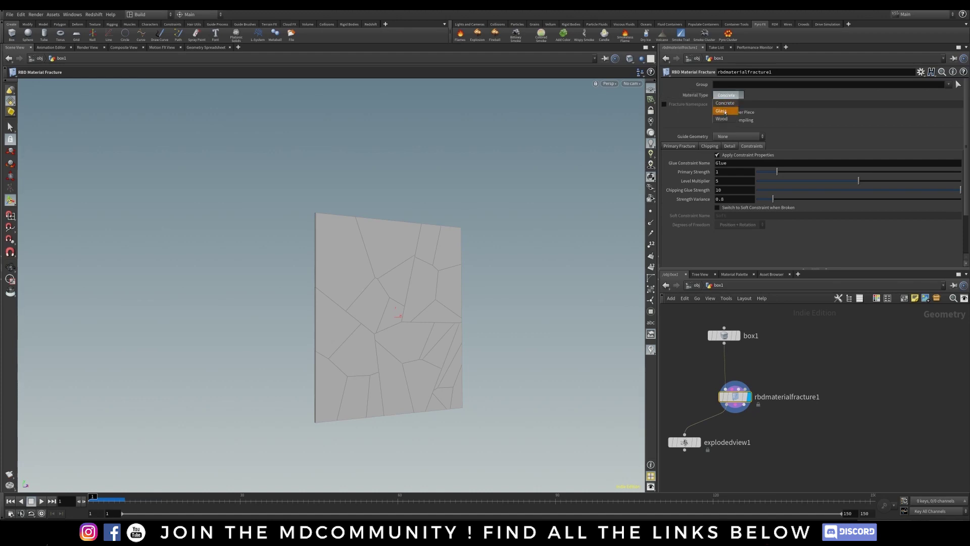
{"action": "left_click", "coordinate": [723, 119]}
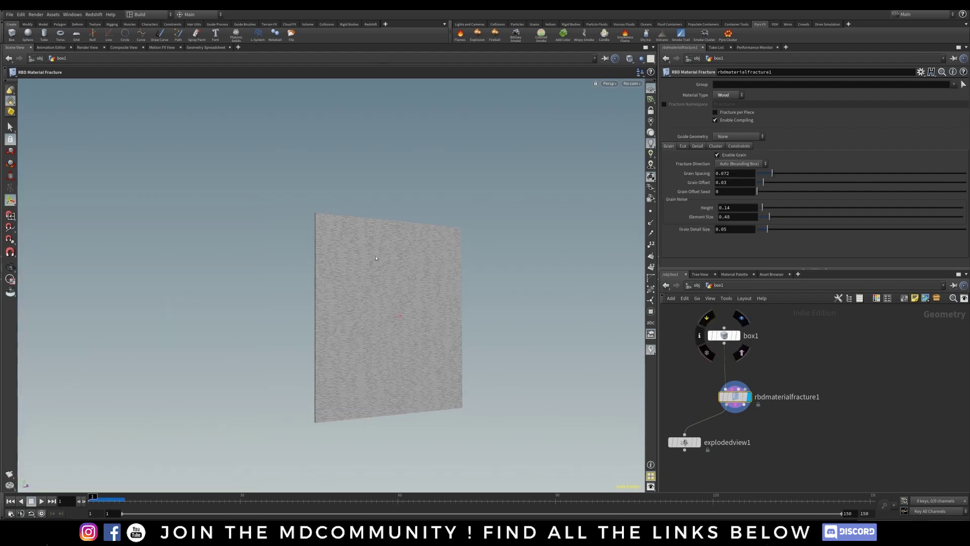
{"action": "right_click_drag", "start_coordinate": [376, 258], "coordinate": [528, 262], "text": "alt"}
{"action": "left_click_drag", "start_coordinate": [527, 262], "coordinate": [377, 275], "text": "alt"}
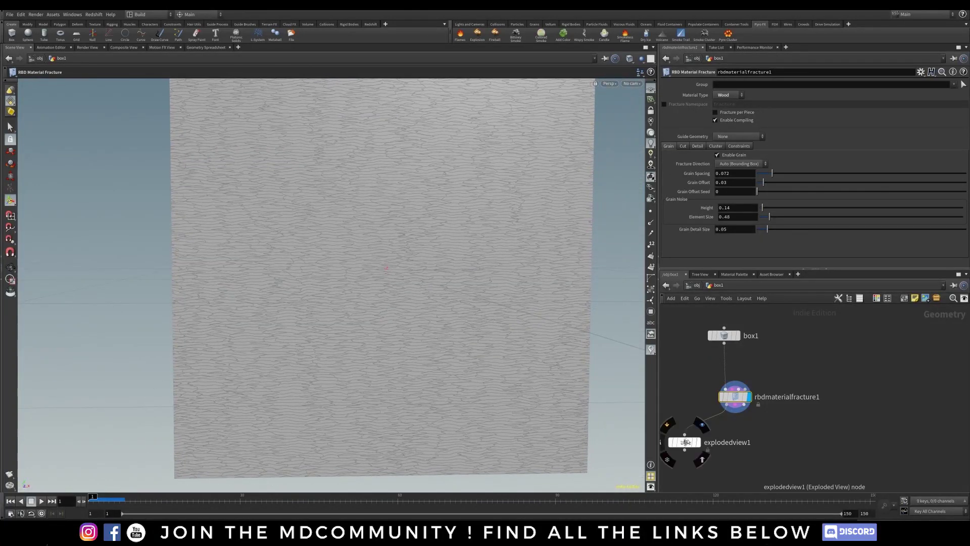
Display the Exploded View node and examine the separated wood splinters up close.
{"action": "left_click", "coordinate": [686, 442]}
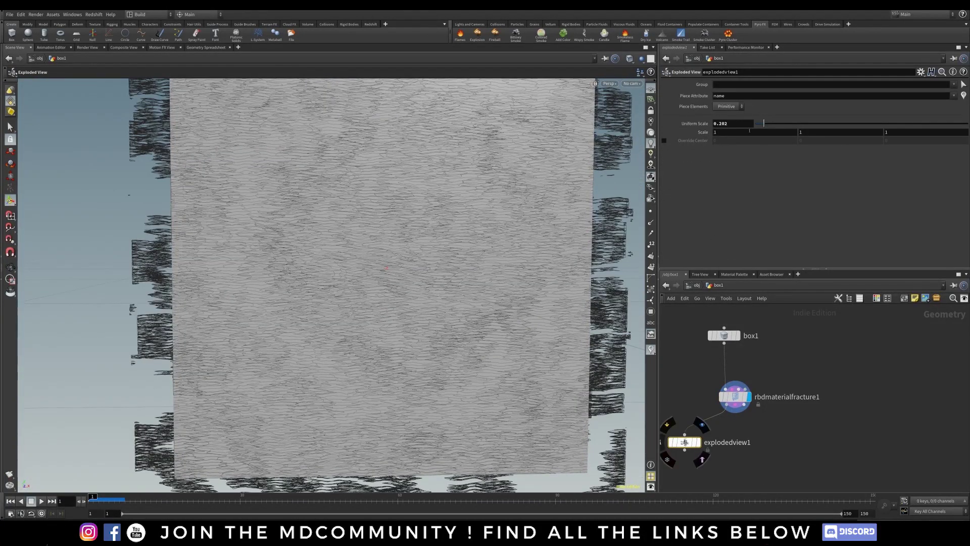
{"action": "left_click", "coordinate": [698, 443]}
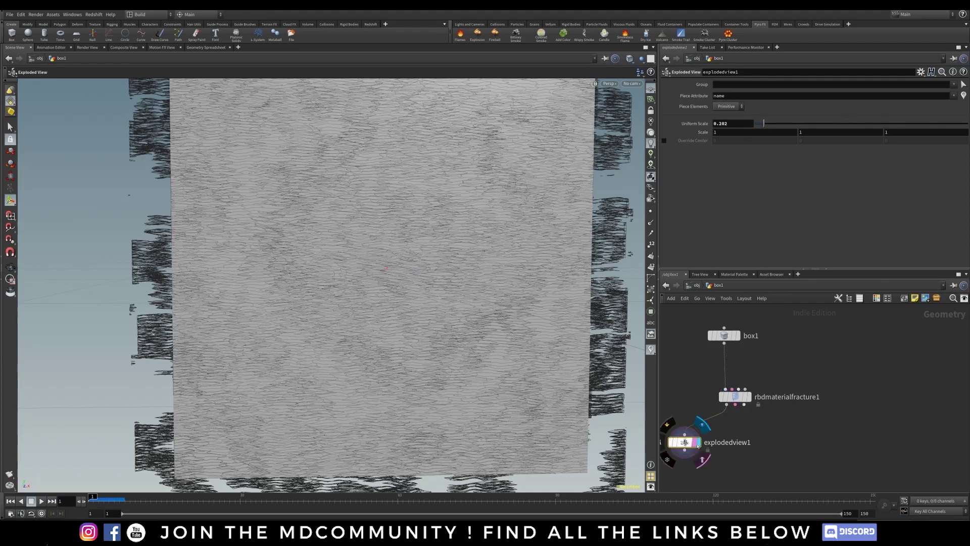
{"action": "left_click_drag", "start_coordinate": [340, 261], "coordinate": [374, 253], "text": "alt"}
{"action": "right_click_drag", "start_coordinate": [374, 253], "coordinate": [555, 243], "text": "alt"}
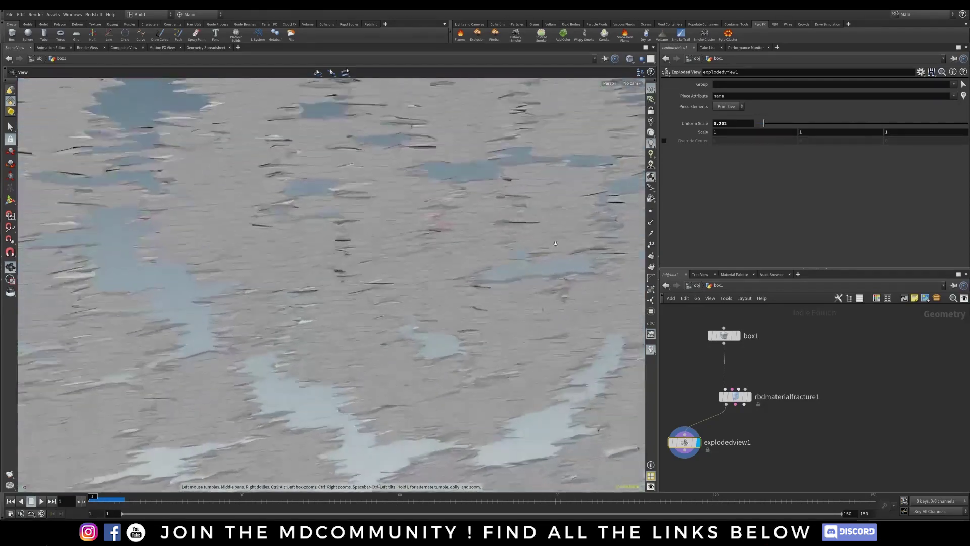
{"action": "mouse_move", "coordinate": [555, 243]}
{"action": "left_mouse_down", "text": "alt"}
{"action": "mouse_move", "coordinate": [412, 278]}
{"action": "mouse_move", "coordinate": [470, 190]}
{"action": "mouse_move", "coordinate": [380, 243]}
{"action": "left_mouse_up", "text": "alt"}
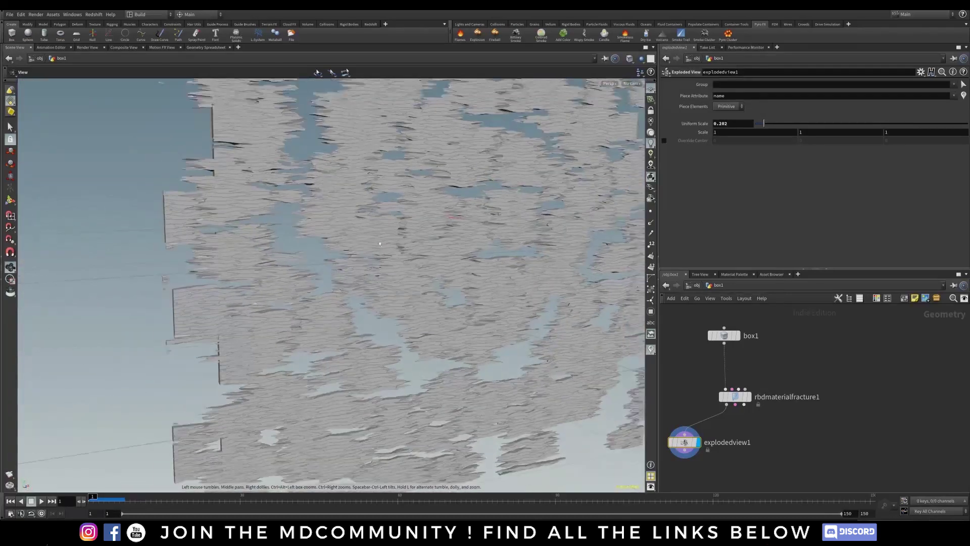
Display the RBD Material Fracture node, set its Material Type to Glass and look over the cracked panel.
{"action": "right_click_drag", "start_coordinate": [379, 244], "coordinate": [349, 232], "text": "alt"}
{"action": "middle_click_drag", "start_coordinate": [348, 233], "coordinate": [254, 276], "text": "alt"}
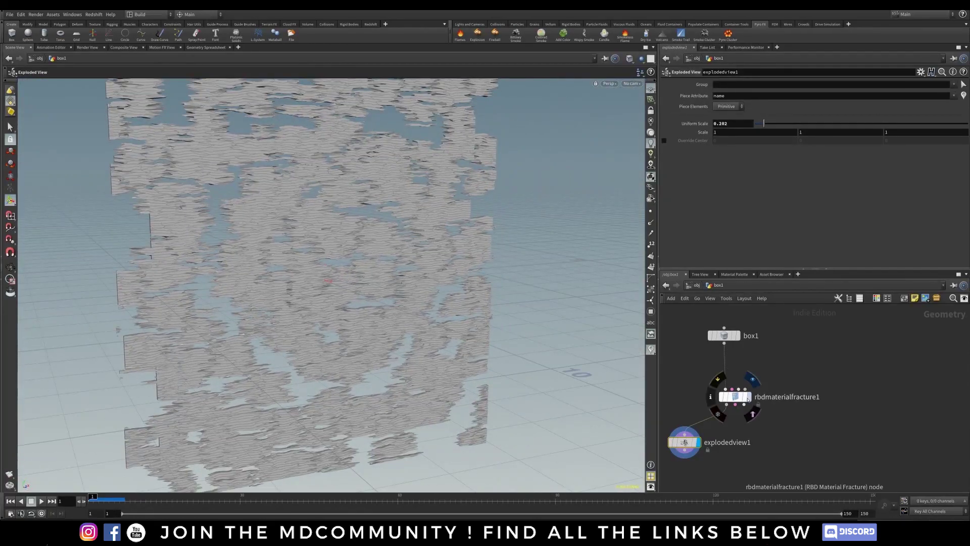
{"action": "left_click", "coordinate": [749, 398]}
{"action": "left_click", "coordinate": [735, 397]}
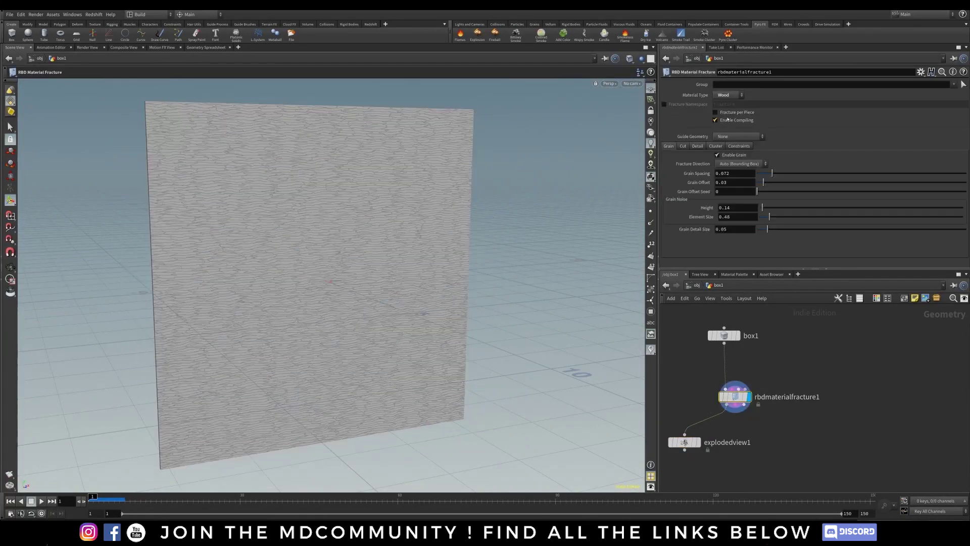
{"action": "left_click", "coordinate": [725, 96]}
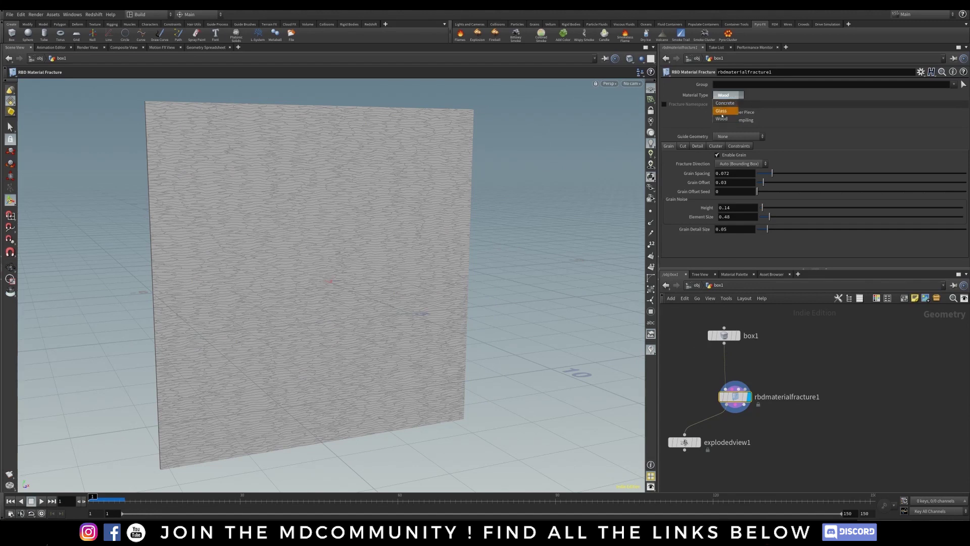
{"action": "left_click", "coordinate": [726, 111]}
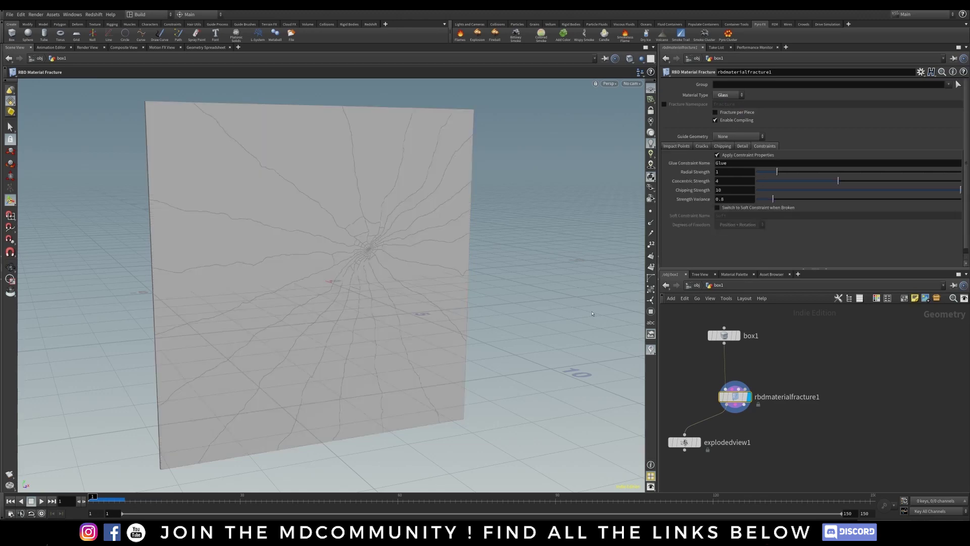
{"action": "left_click_drag", "start_coordinate": [366, 256], "coordinate": [347, 238], "text": "alt"}
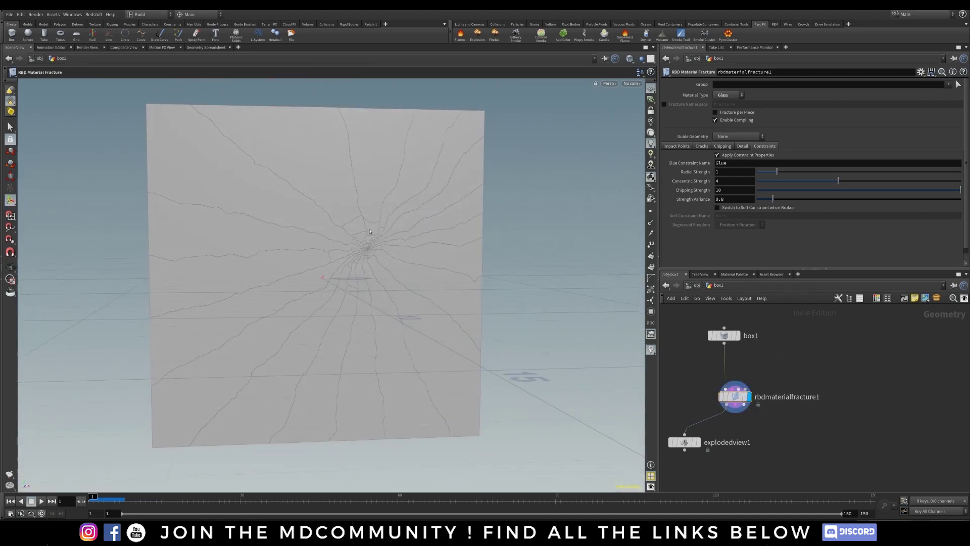
{"action": "left_click_drag", "start_coordinate": [733, 397], "coordinate": [743, 397]}
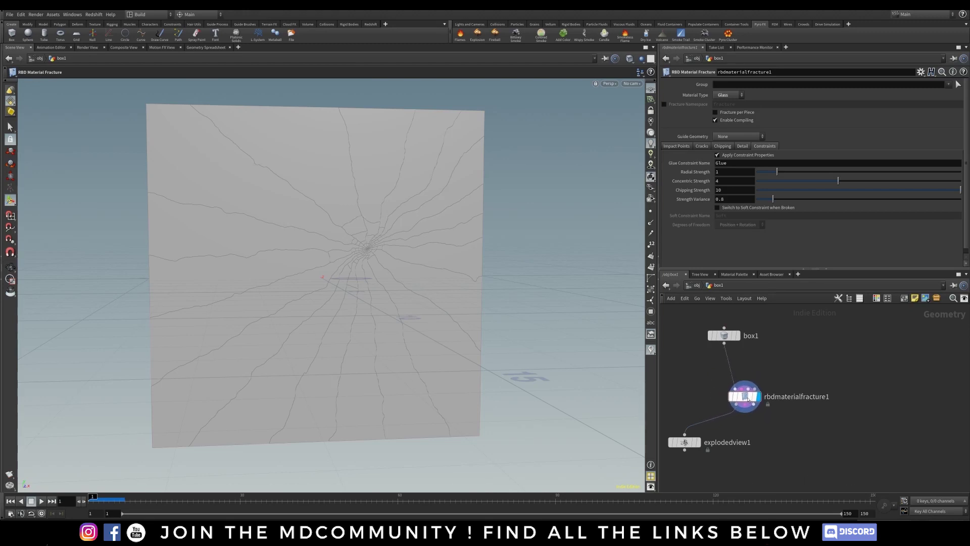
Try 3 scattered impact points on the glass fracture and set the Scatter Points back to 1.
{"action": "left_click", "coordinate": [676, 146]}
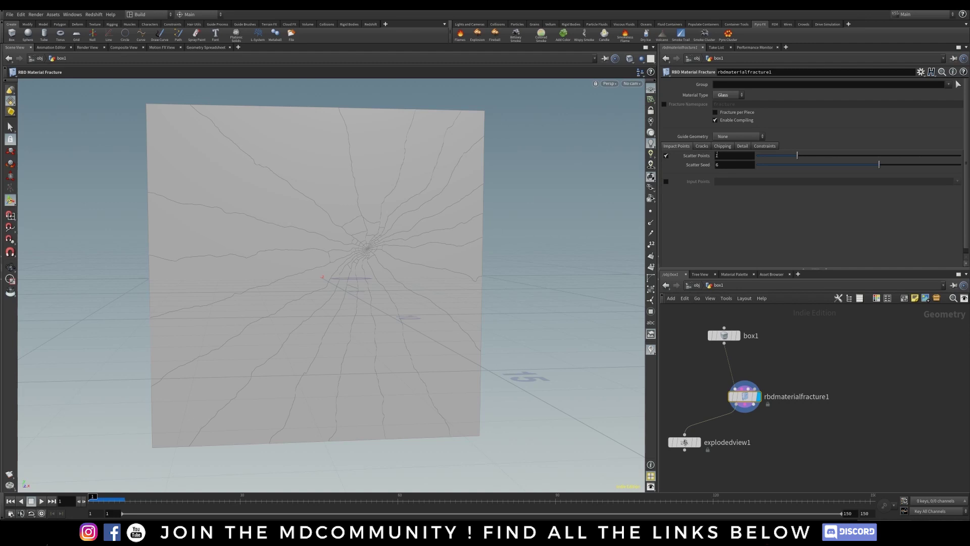
{"action": "left_click", "coordinate": [716, 155]}
{"action": "type", "text": "3"}
{"action": "key", "text": "Return"}
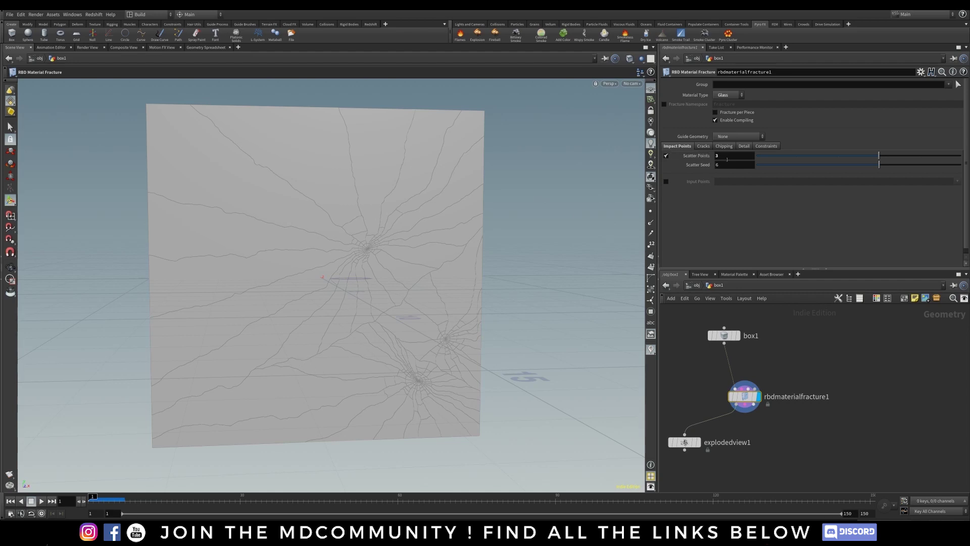
{"action": "double_click", "coordinate": [717, 155]}
{"action": "type", "text": "1"}
{"action": "key", "text": "Return"}
Set the glass fracture's Radial Crack Number to 30 and check the denser cracks on the panel.
{"action": "left_click", "coordinate": [707, 147]}
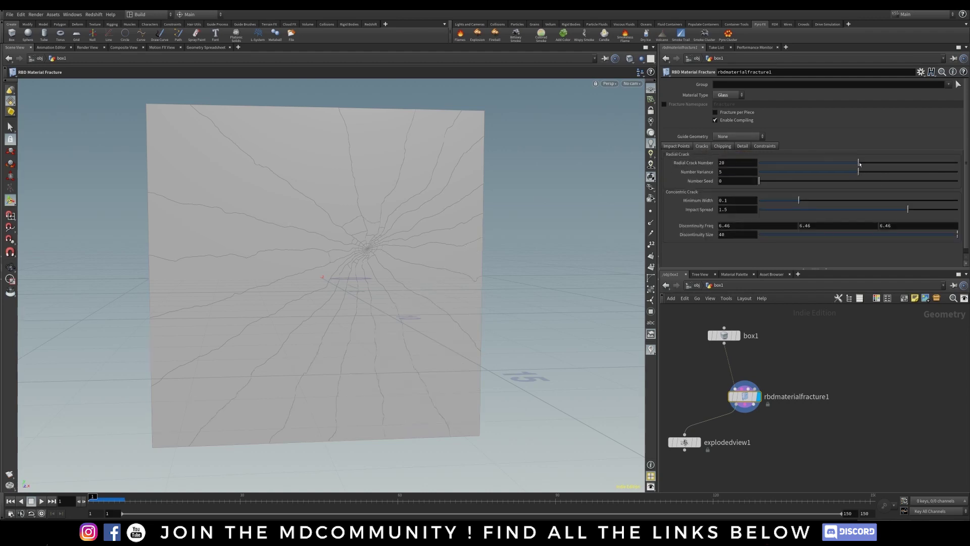
{"action": "left_click_drag", "start_coordinate": [858, 163], "coordinate": [820, 165]}
{"action": "left_click", "coordinate": [907, 165]}
{"action": "mouse_move", "coordinate": [753, 400]}
{"action": "left_mouse_down"}
{"action": "mouse_move", "coordinate": [759, 396]}
{"action": "mouse_move", "coordinate": [742, 401]}
{"action": "left_mouse_up"}
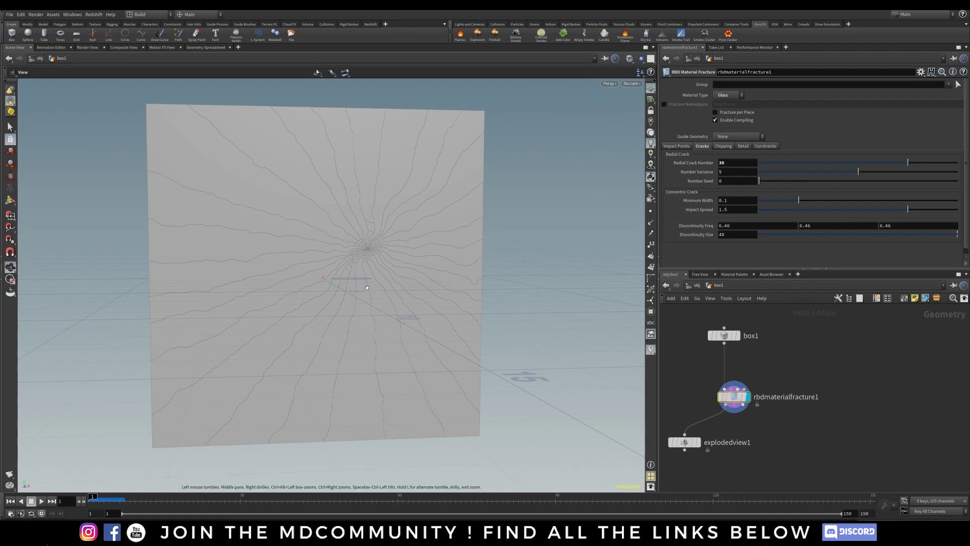
{"action": "mouse_move", "coordinate": [357, 308]}
{"action": "left_mouse_down", "text": "alt"}
{"action": "mouse_move", "coordinate": [458, 274]}
{"action": "mouse_move", "coordinate": [350, 306]}
{"action": "left_mouse_up", "text": "alt"}
Examine the RBD Material Fracture node's fourth input, which takes the impact points for glass.
{"action": "middle_click_drag", "start_coordinate": [795, 381], "coordinate": [787, 354]}
{"action": "left_click_drag", "start_coordinate": [732, 373], "coordinate": [735, 367]}
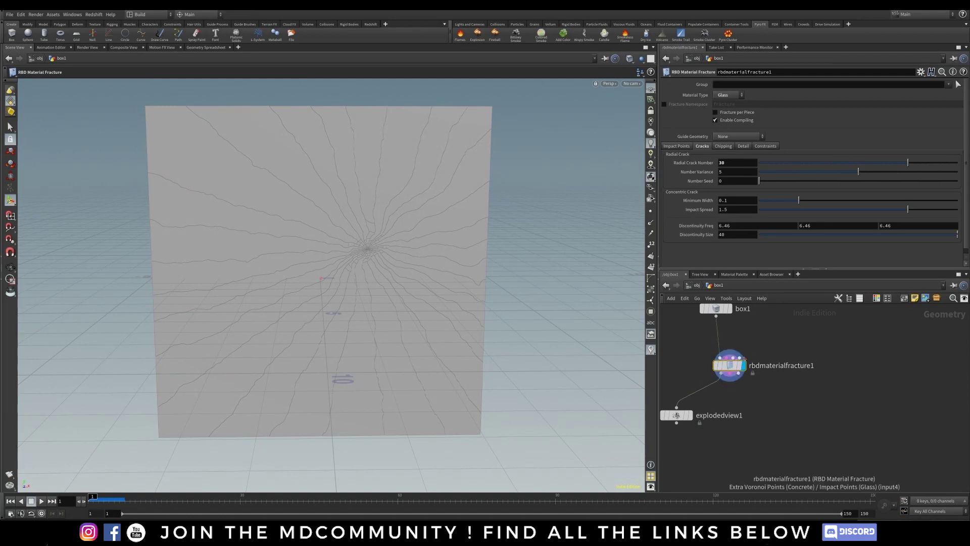
{"action": "right_click", "coordinate": [745, 358]}
{"action": "left_click", "coordinate": [767, 340]}
{"action": "middle_click_drag", "start_coordinate": [751, 346], "coordinate": [766, 352]}
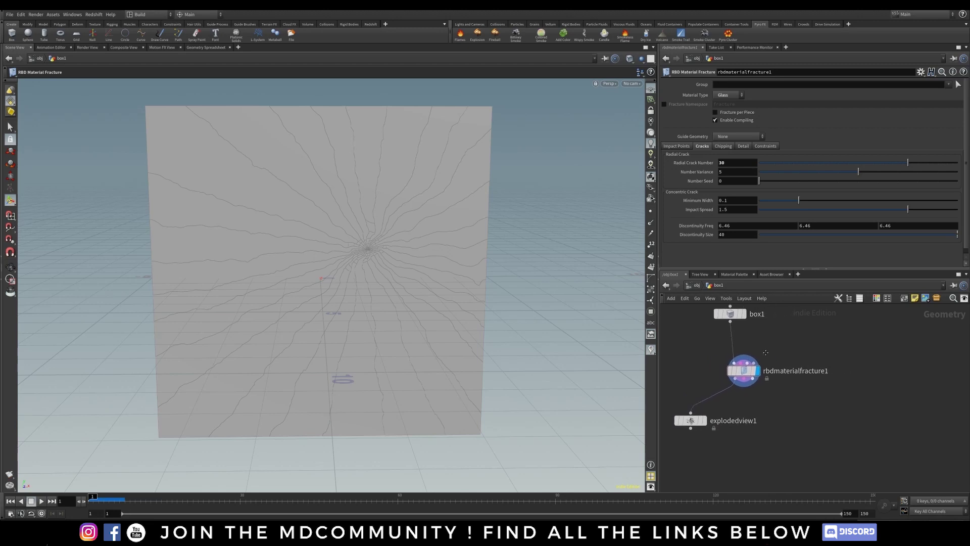
{"action": "scroll", "coordinate": [766, 352], "scroll_direction": "up", "scroll_amount": 4}
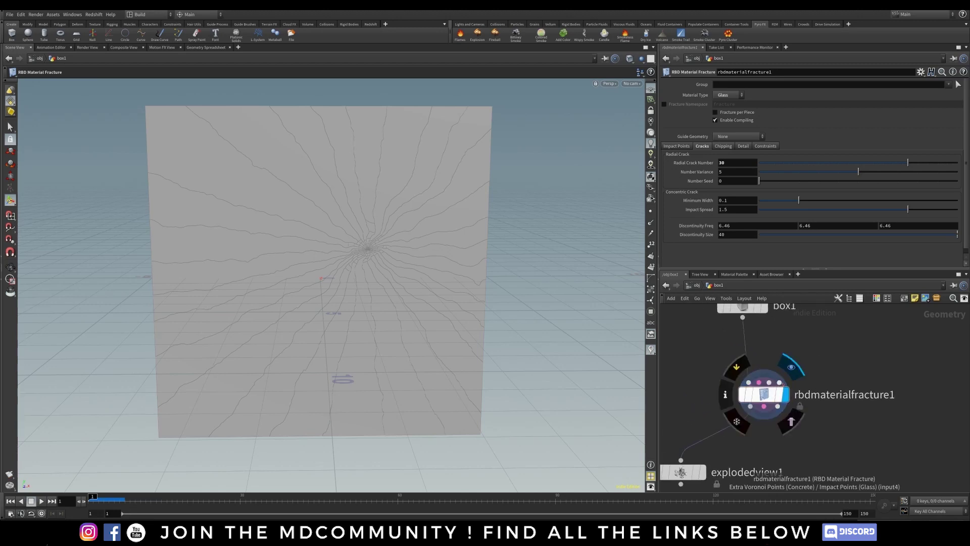
{"action": "middle_click_drag", "start_coordinate": [840, 319], "coordinate": [823, 353]}
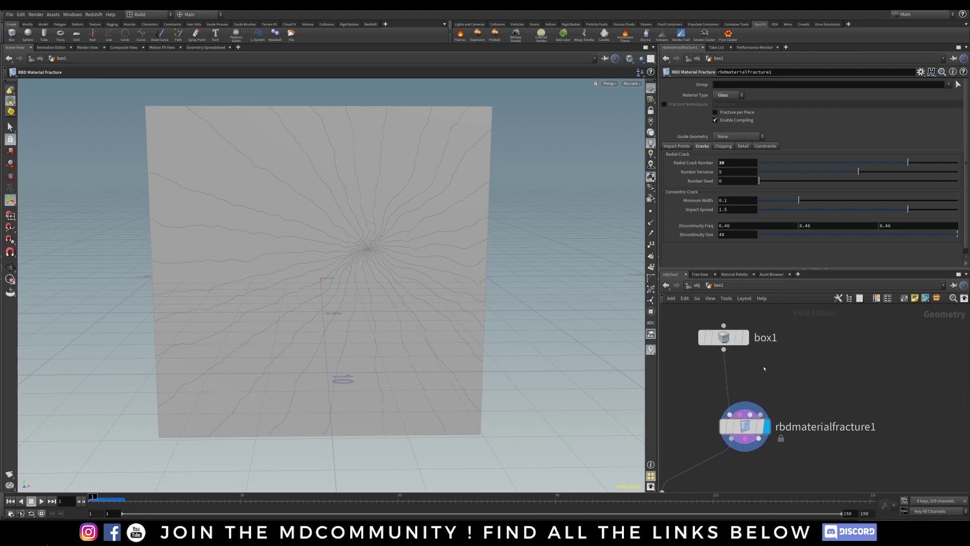
Place an Add node beside the box node, enable its first point at the origin and display the node.
{"action": "left_click", "coordinate": [726, 337]}
{"action": "key", "text": "Tab"}
{"action": "type", "text": "a"}
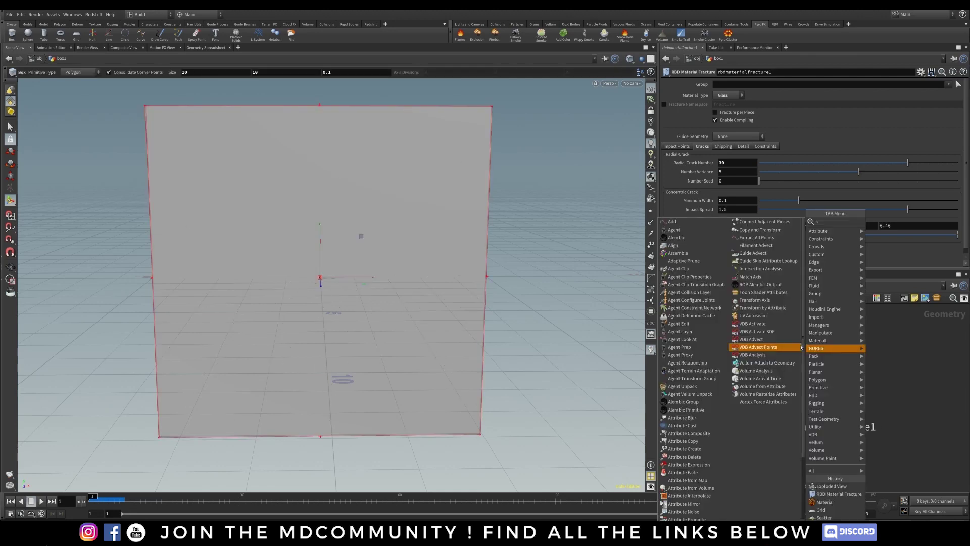
{"action": "key", "text": "BackSpace"}
{"action": "key", "text": "Escape"}
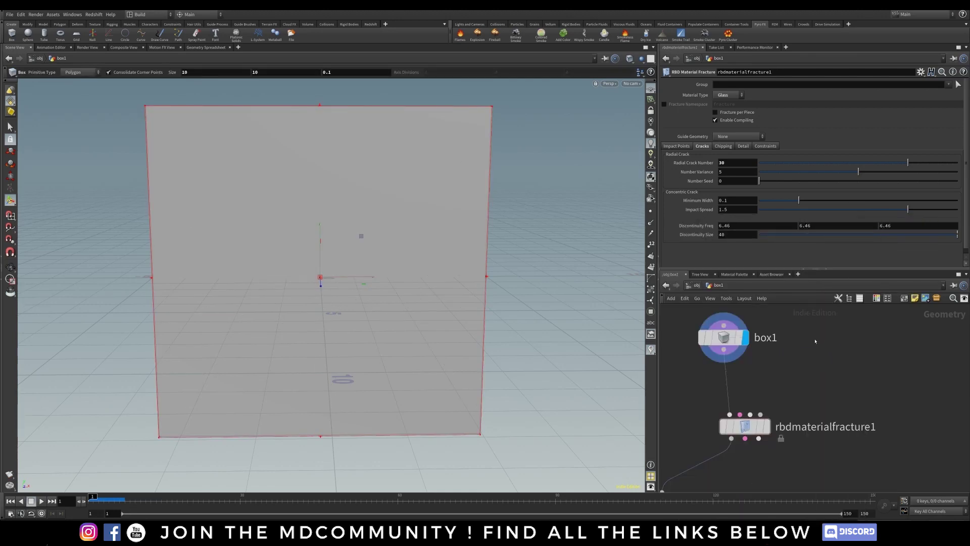
{"action": "left_click", "coordinate": [815, 341]}
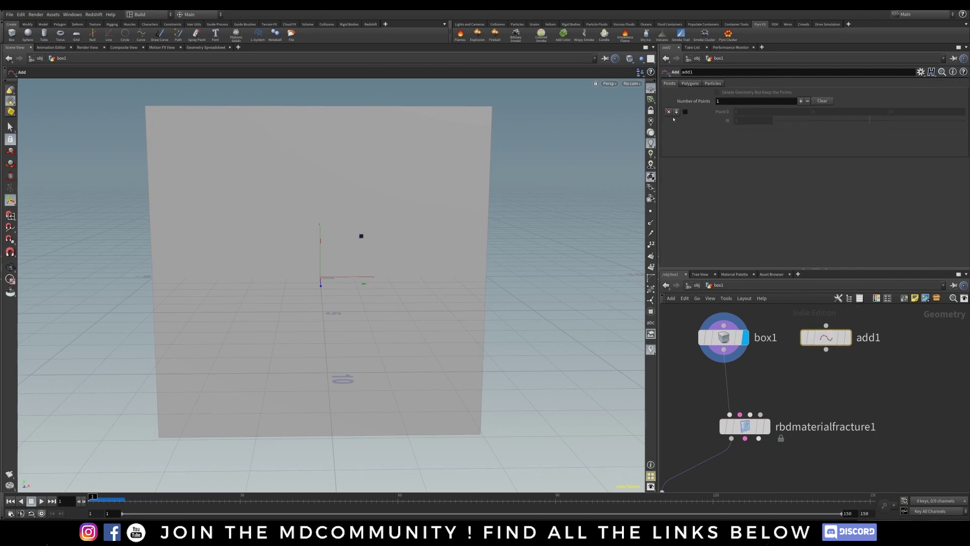
{"action": "left_click", "coordinate": [717, 112]}
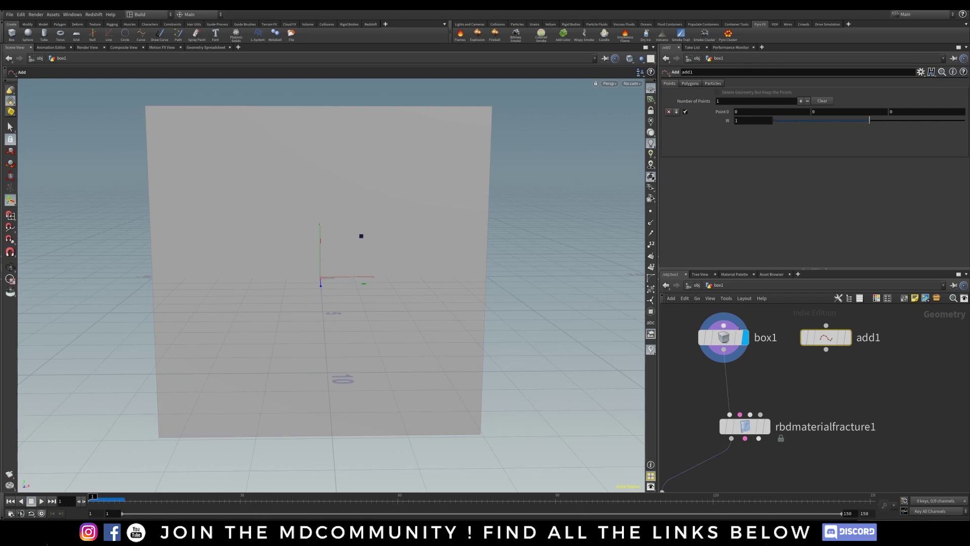
{"action": "left_click", "coordinate": [847, 337]}
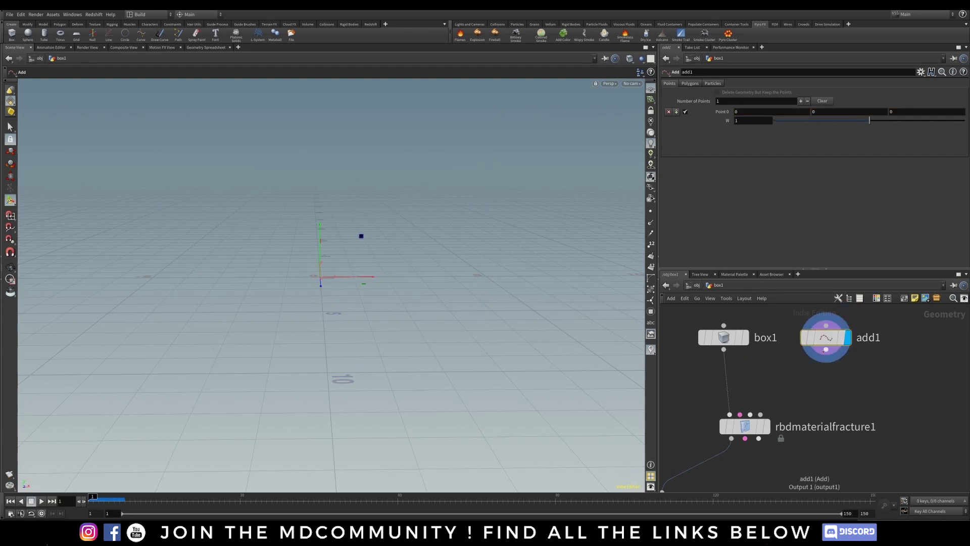
Connect the Add node to the fourth input of the RBD Material Fracture node, and display and select the fracture node.
{"action": "left_click_drag", "start_coordinate": [826, 349], "coordinate": [760, 415]}
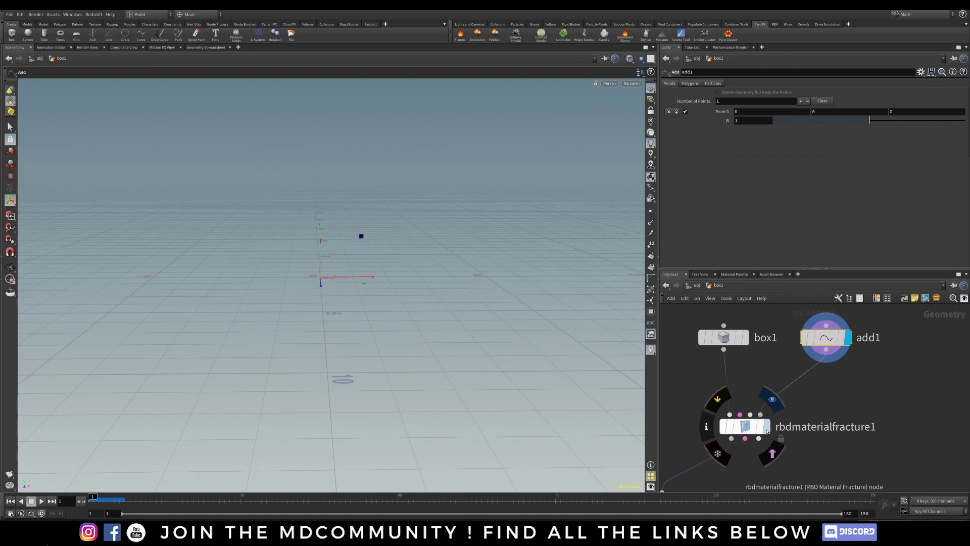
{"action": "left_click", "coordinate": [768, 430]}
{"action": "left_click", "coordinate": [743, 425]}
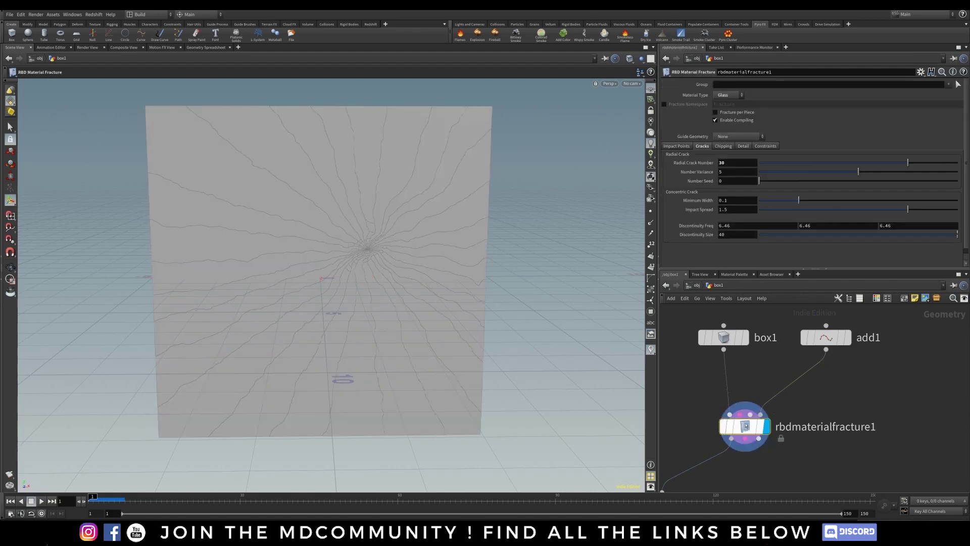
Enable Input Points and disable Scatter Points in the glass fracture's impact point settings.
{"action": "left_click", "coordinate": [683, 146]}
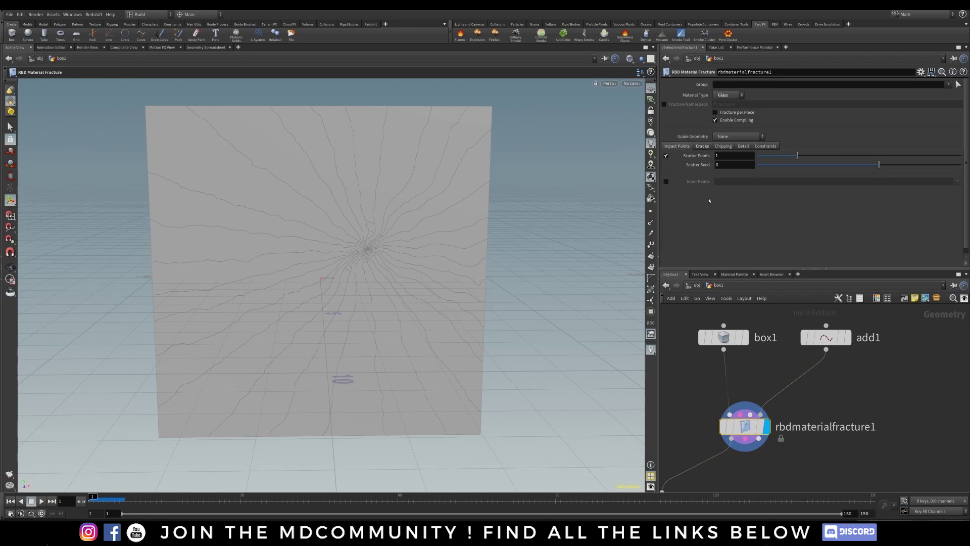
{"action": "left_click", "coordinate": [665, 181]}
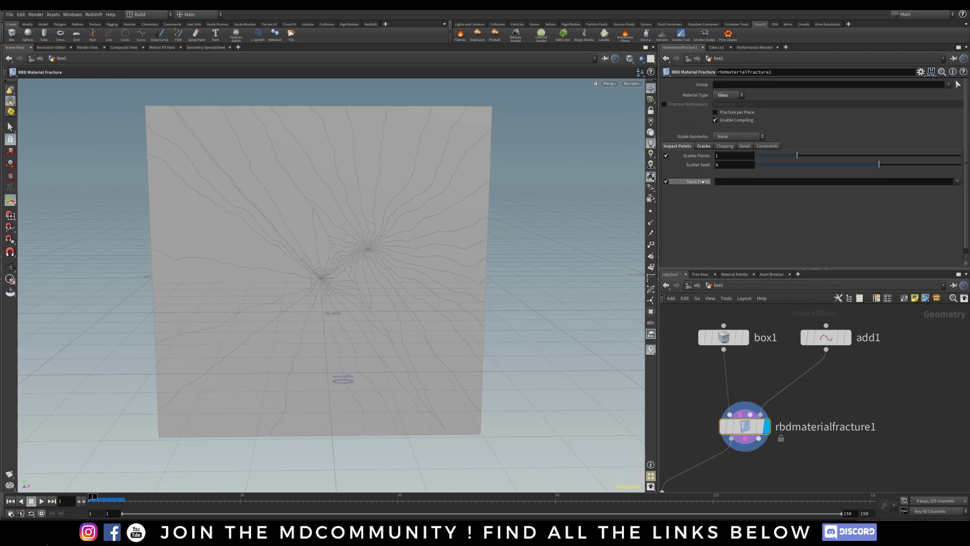
{"action": "left_click", "coordinate": [666, 156]}
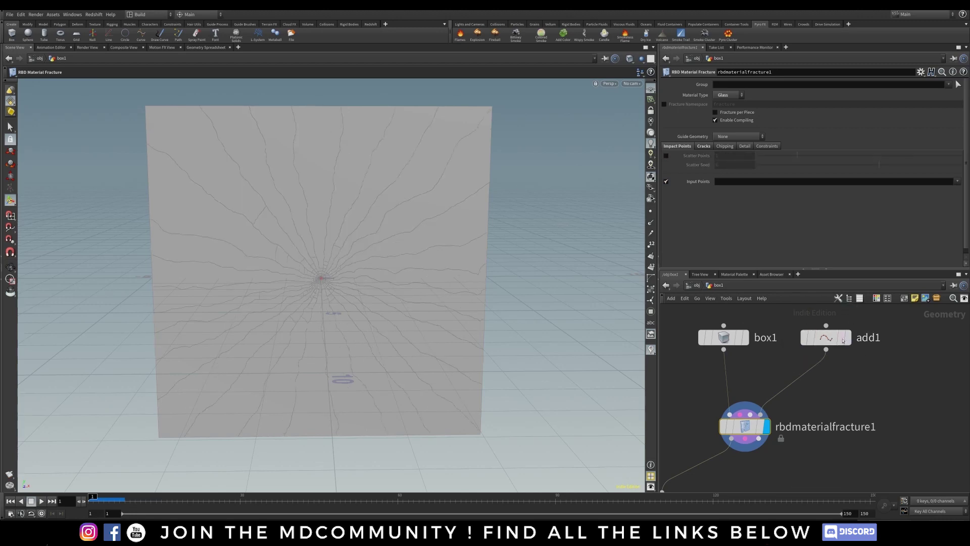
Try the Add node's point at about X 0.86, Y 1.12, and reconnect the box to the fracture node's first input.
{"action": "left_click", "coordinate": [813, 338]}
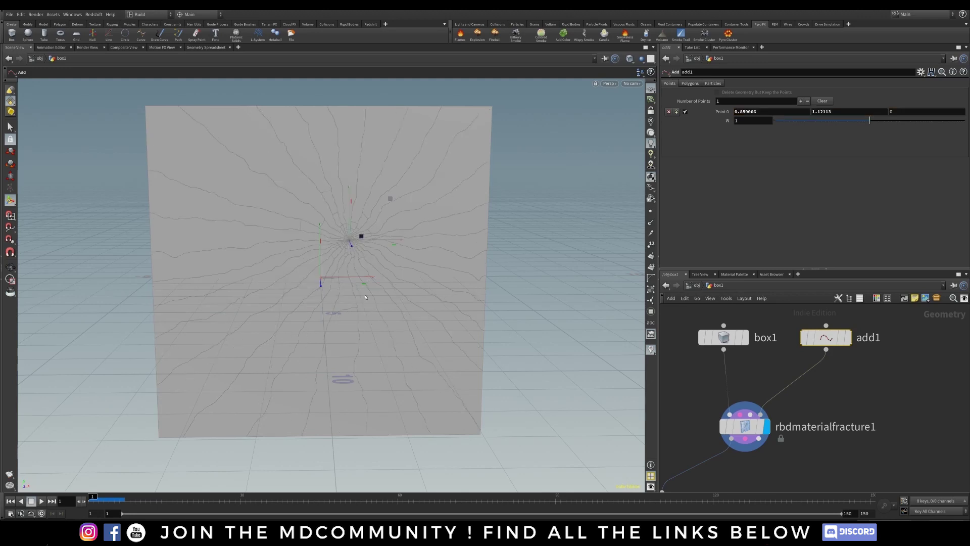
{"action": "mouse_move", "coordinate": [748, 430]}
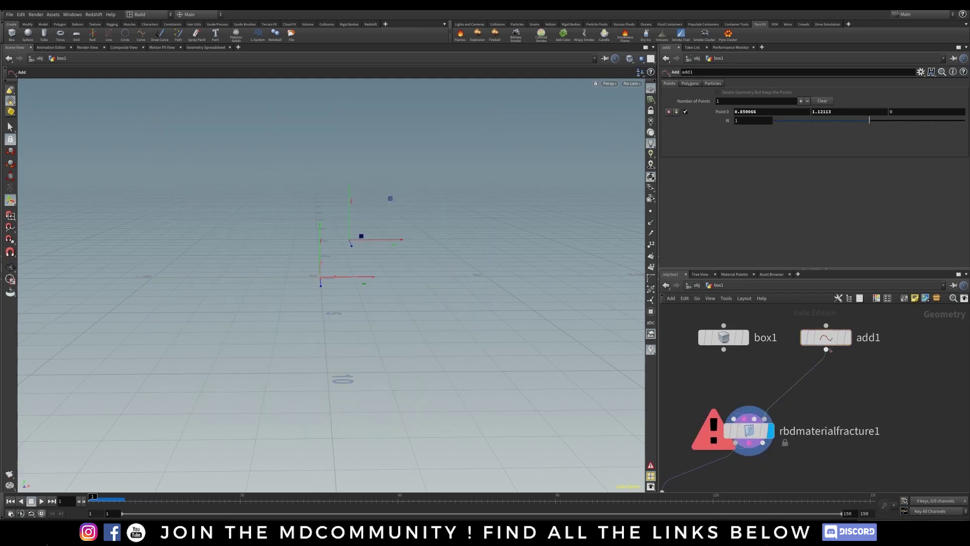
{"action": "left_click_drag", "start_coordinate": [829, 338], "coordinate": [843, 354]}
{"action": "left_click_drag", "start_coordinate": [726, 354], "coordinate": [733, 418]}
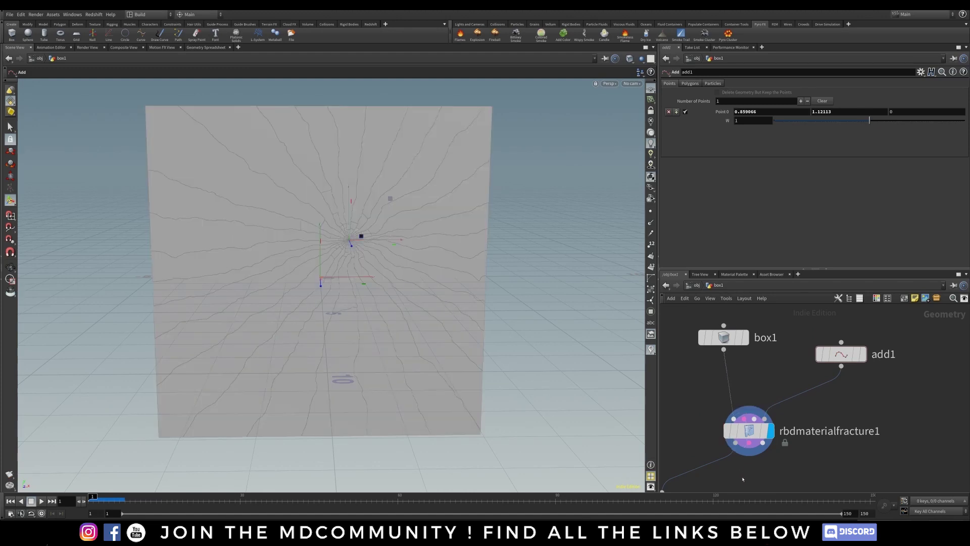
Set the Add node's point X and Y to 0 and move the node level with the box node.
{"action": "left_click", "coordinate": [841, 354]}
{"action": "left_click_drag", "start_coordinate": [780, 113], "coordinate": [651, 110]}
{"action": "type", "text": "0"}
{"action": "key", "text": "Tab"}
{"action": "type", "text": "0"}
{"action": "key", "text": "Return"}
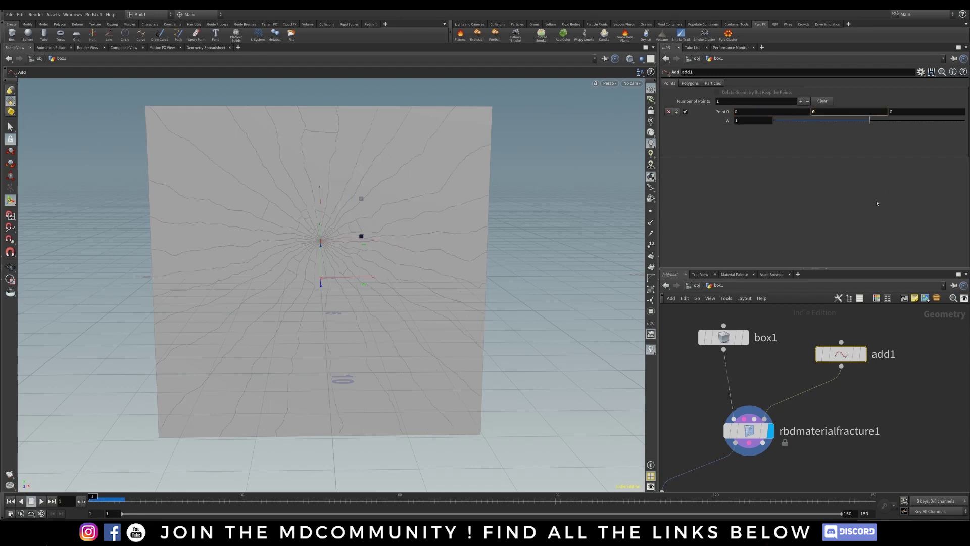
{"action": "left_click_drag", "start_coordinate": [839, 354], "coordinate": [836, 338]}
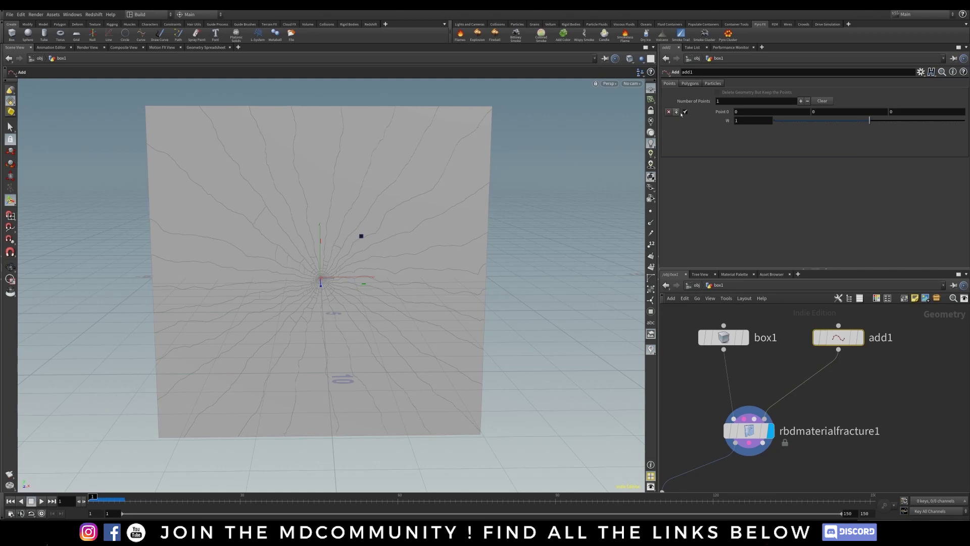
Insert a second point in the Add node, enable Point 0 and set its Y position to 2.
{"action": "left_click", "coordinate": [676, 112]}
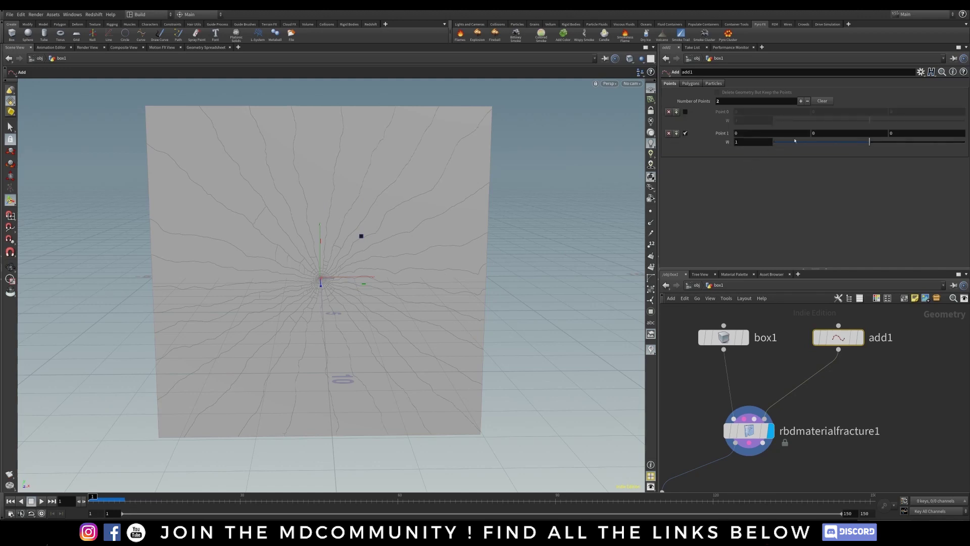
{"action": "left_click", "coordinate": [685, 112]}
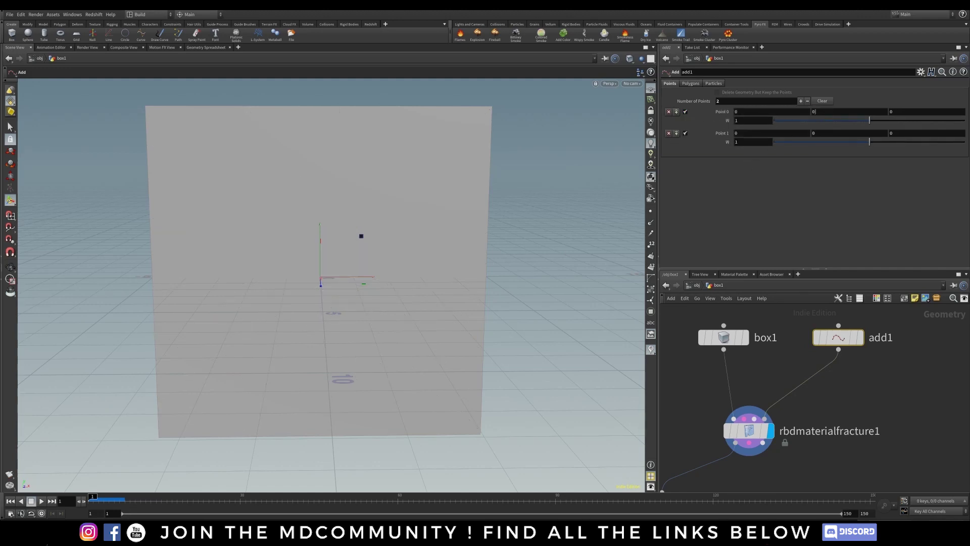
{"action": "type", "text": "2"}
{"action": "key", "text": "Return"}
Display and select the Exploded View node and examine the separated glass shards around both impact points.
{"action": "middle_click_drag", "start_coordinate": [856, 405], "coordinate": [878, 396]}
{"action": "scroll", "coordinate": [902, 389], "scroll_direction": "down", "scroll_amount": 1}
{"action": "scroll", "coordinate": [878, 395], "scroll_direction": "down", "scroll_amount": 4}
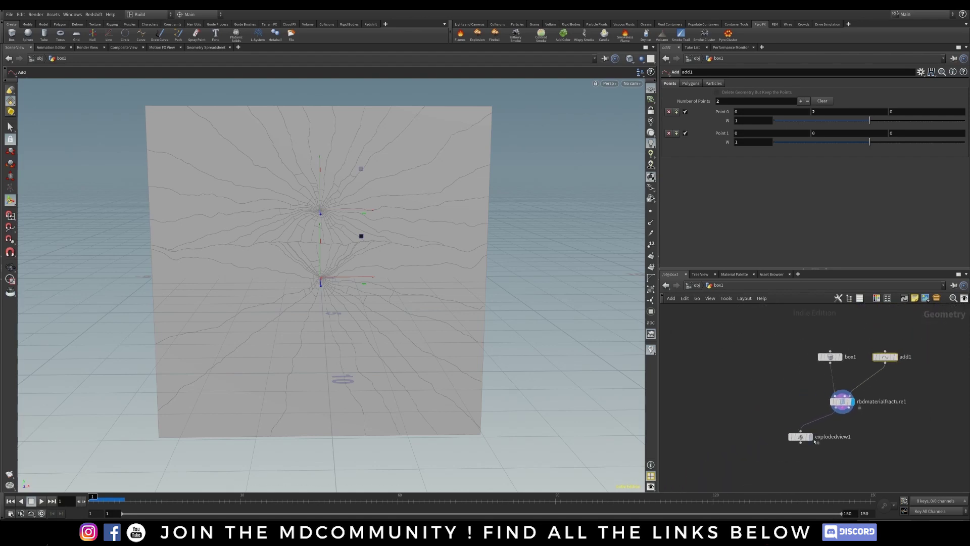
{"action": "left_click", "coordinate": [810, 437]}
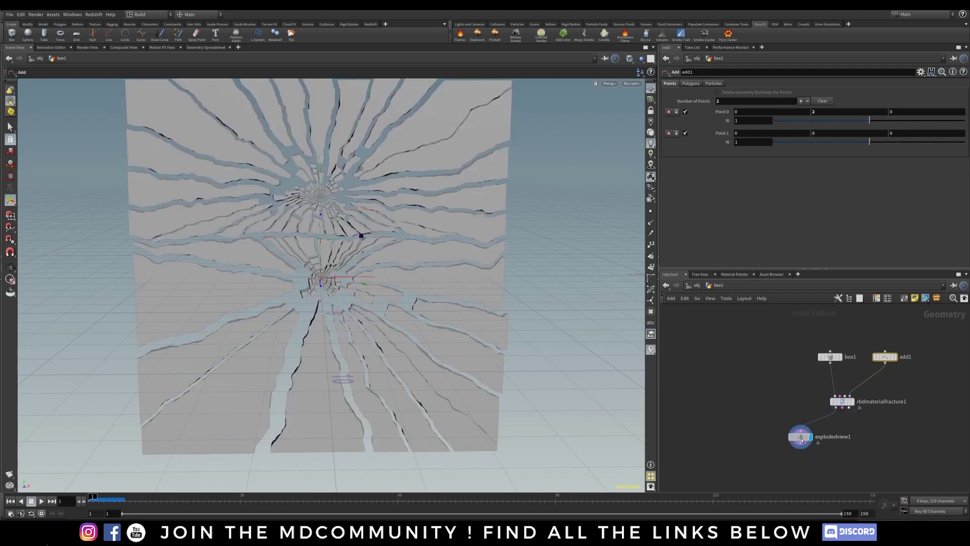
{"action": "left_click", "coordinate": [802, 440]}
{"action": "left_click_drag", "start_coordinate": [323, 275], "coordinate": [369, 278], "text": "alt"}
{"action": "right_click_drag", "start_coordinate": [368, 278], "coordinate": [414, 300], "text": "alt"}
{"action": "middle_click_drag", "start_coordinate": [414, 300], "coordinate": [321, 305], "text": "alt"}
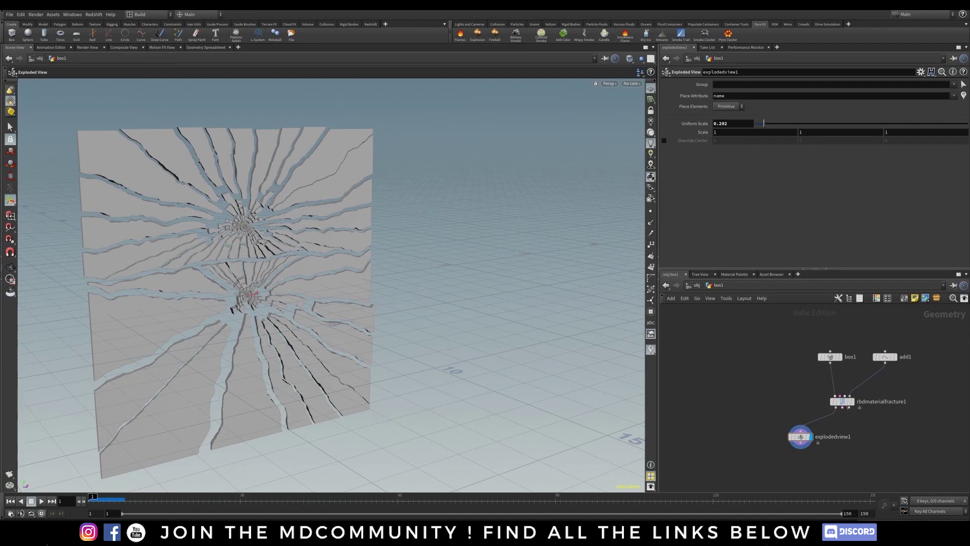
Spread the box and Add nodes above the RBD Material Fracture node, and select and display the fracture node.
{"action": "left_click_drag", "start_coordinate": [844, 402], "coordinate": [847, 403]}
{"action": "left_click_drag", "start_coordinate": [830, 357], "coordinate": [800, 363]}
{"action": "left_click_drag", "start_coordinate": [884, 357], "coordinate": [869, 359]}
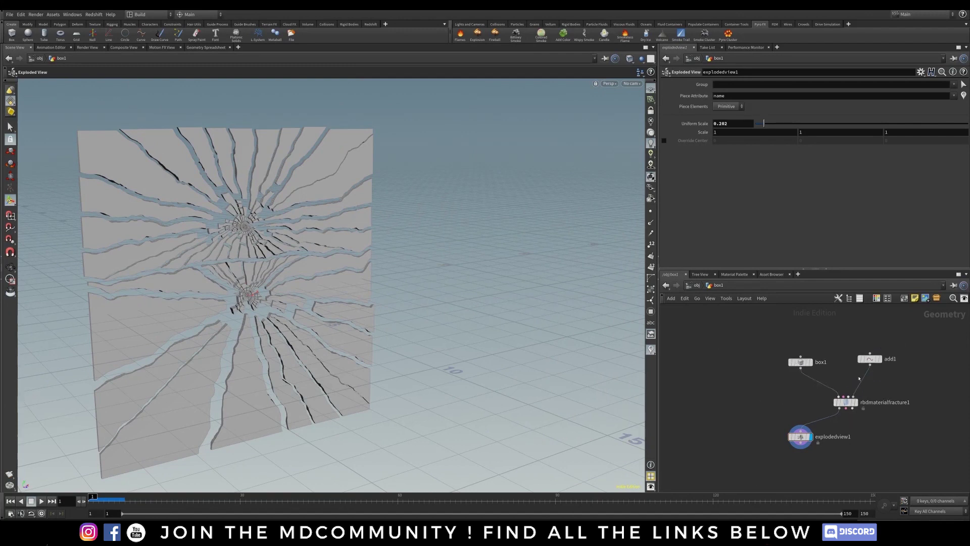
{"action": "left_click", "coordinate": [846, 403]}
{"action": "left_click", "coordinate": [855, 402]}
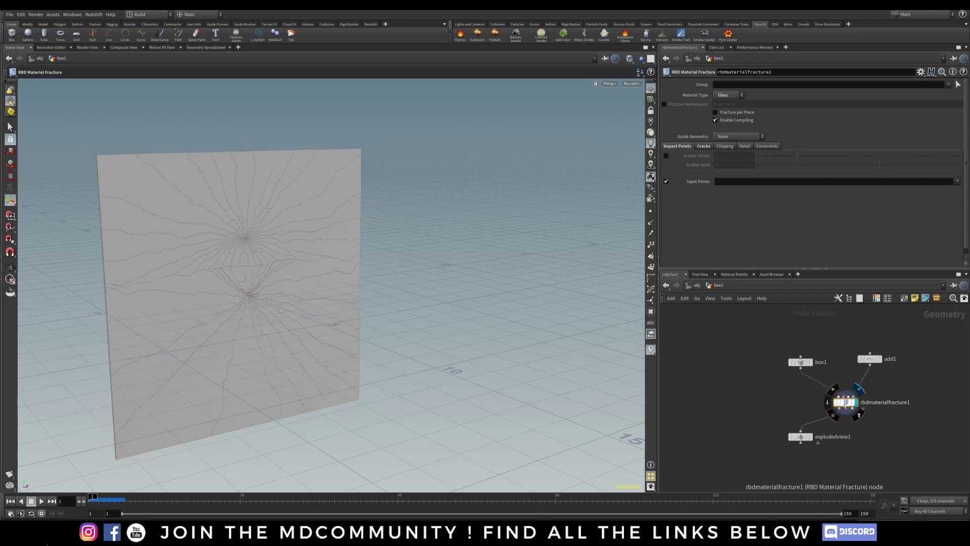
Return to the object level of the scene and show the Rigid Bodies tools.
{"action": "left_click", "coordinate": [691, 284]}
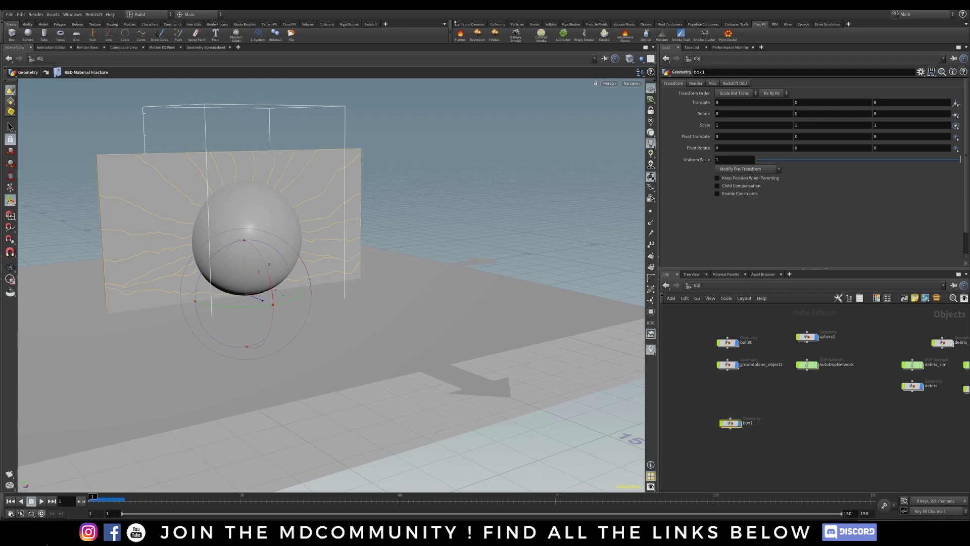
{"action": "left_click", "coordinate": [567, 25]}
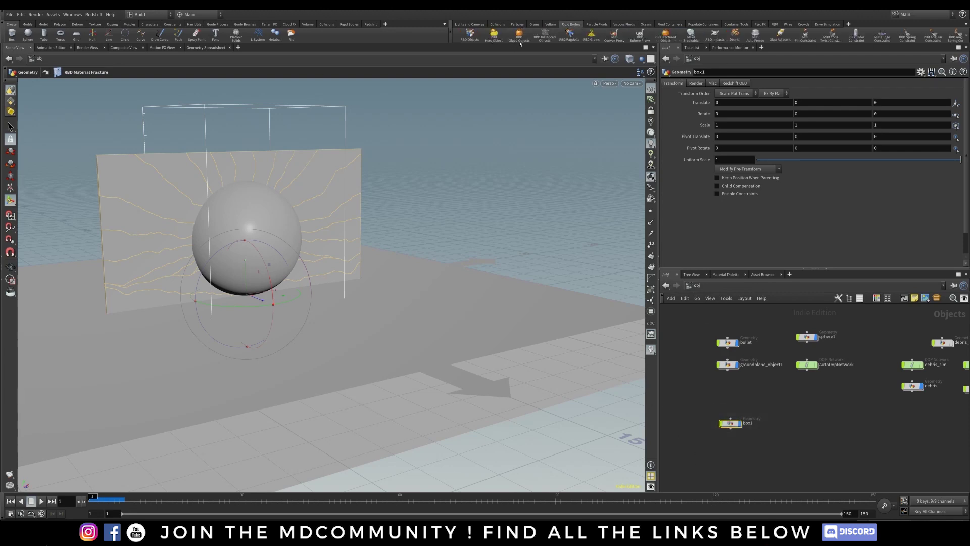
{"action": "key", "text": "l"}
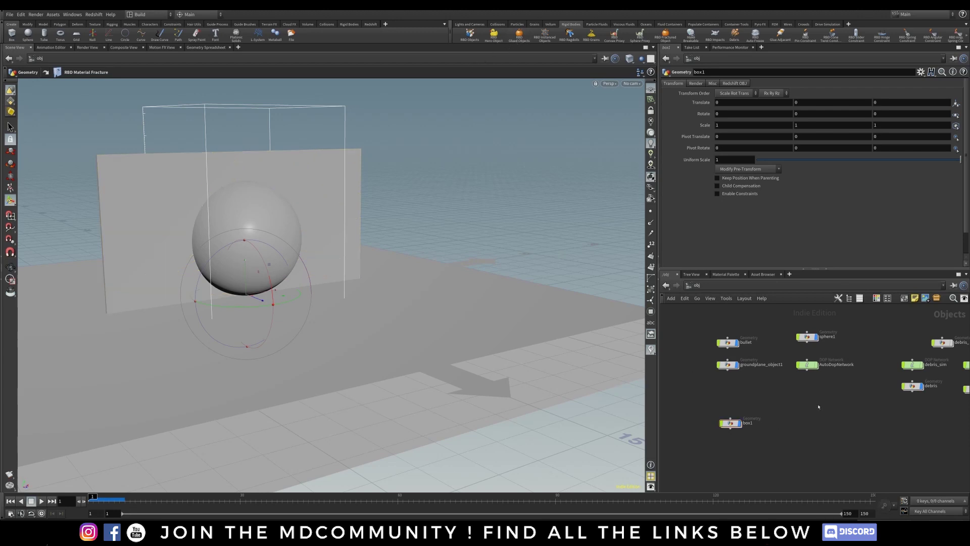